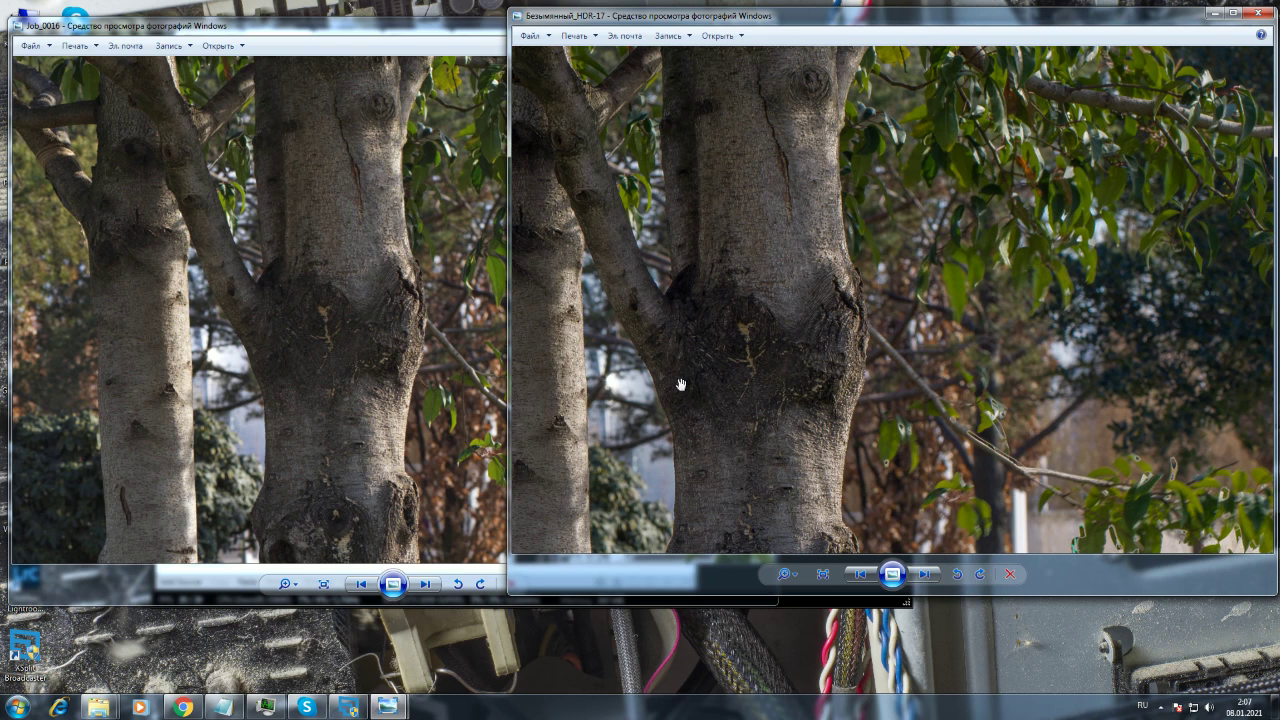
- Examine the bark and shadow detail along the tree trunk in the enlarged Безымянный_HDR-17 photo
left_click_drag(680, 385, 762, 167)
mouse_move(865, 353)
left_mouse_down()
mouse_move(860, 225)
mouse_move(831, 271)
left_mouse_up()
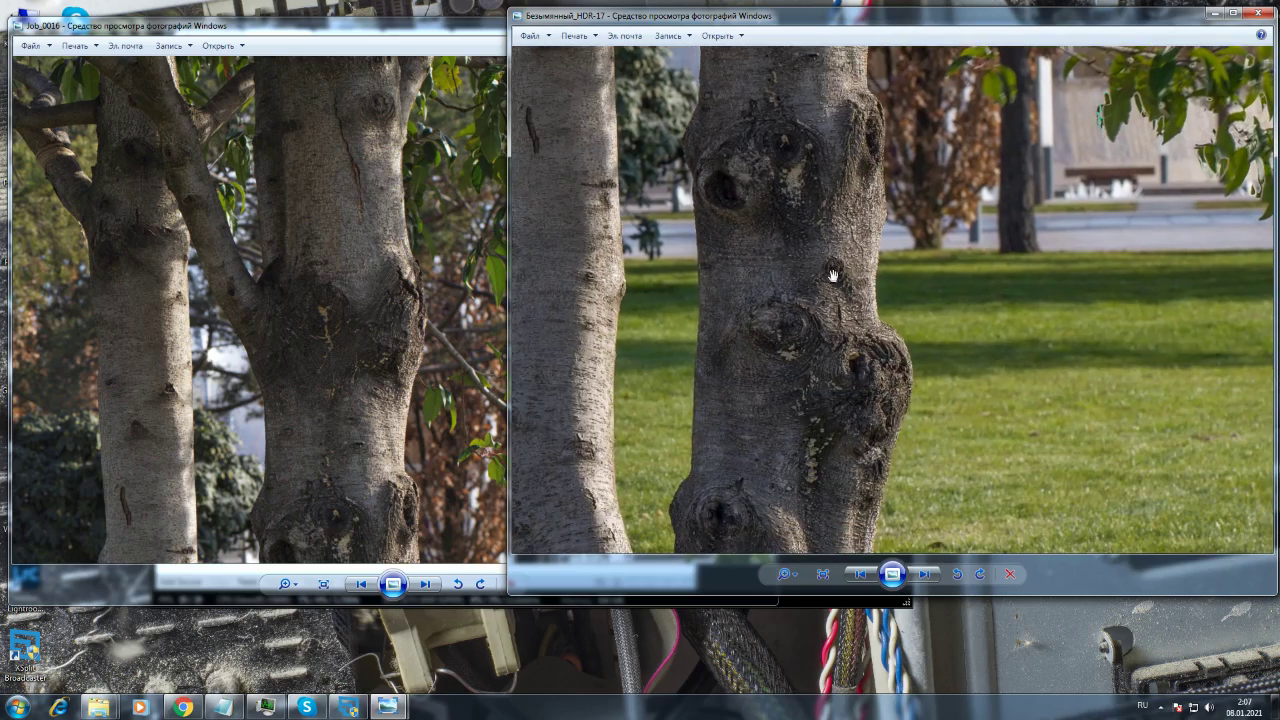
left_click_drag(834, 340, 838, 271)
left_click_drag(816, 435, 822, 376)
mouse_move(834, 317)
left_mouse_down()
mouse_move(773, 410)
mouse_move(757, 480)
left_mouse_up()
left_click_drag(745, 250, 752, 470)
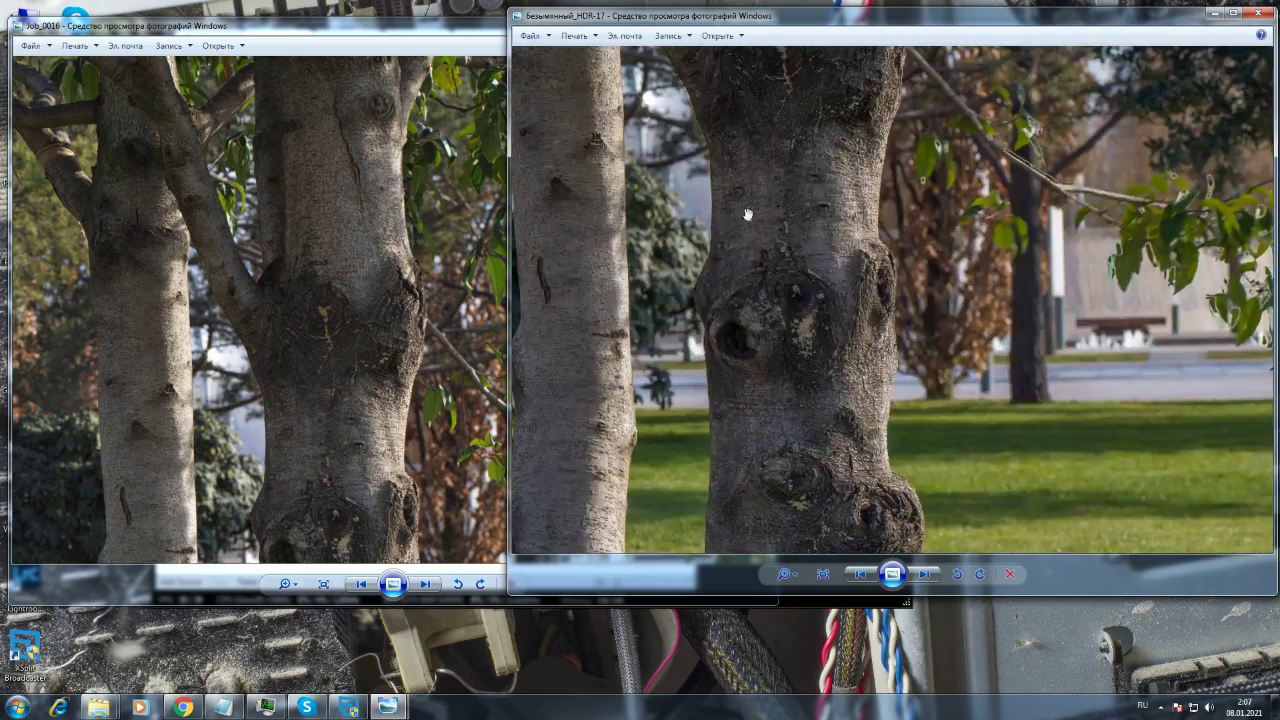
left_click_drag(737, 214, 783, 445)
- Examine the same tree in the enlarged Job_0016 photo, from the branches down to the trunk base
left_click_drag(334, 400, 431, 460)
left_click_drag(380, 268, 382, 390)
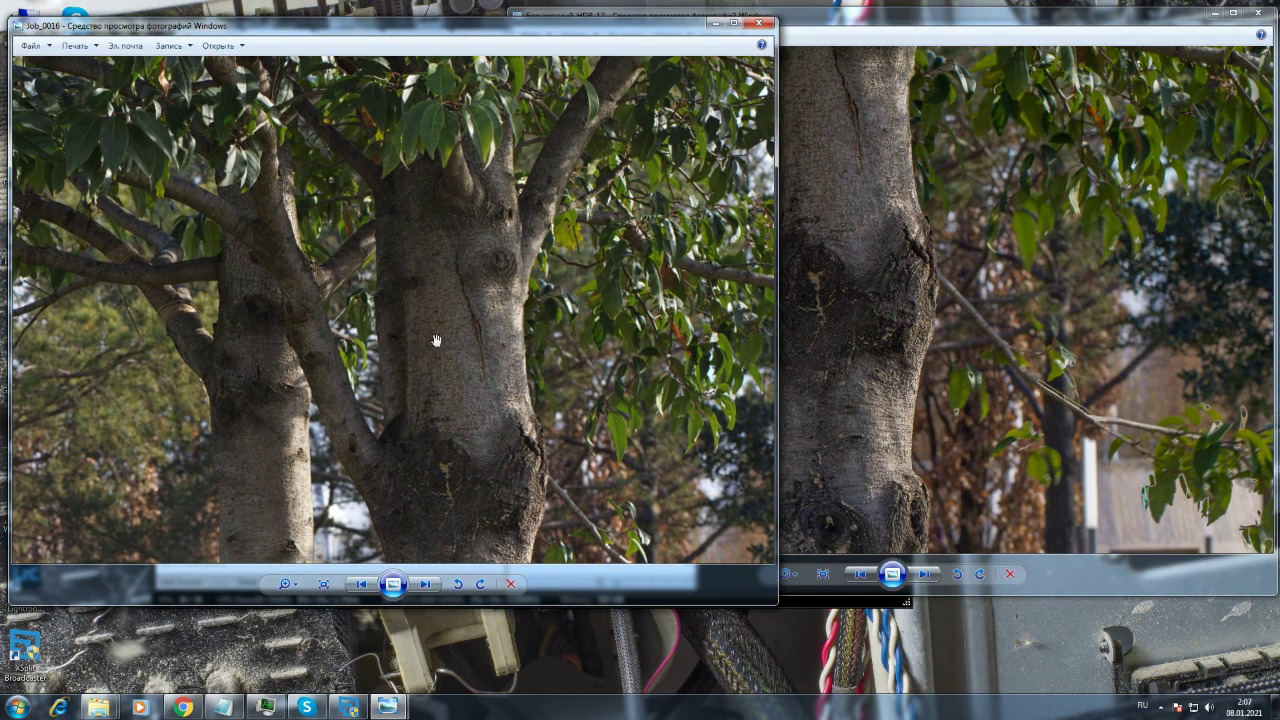
left_click_drag(503, 358, 493, 285)
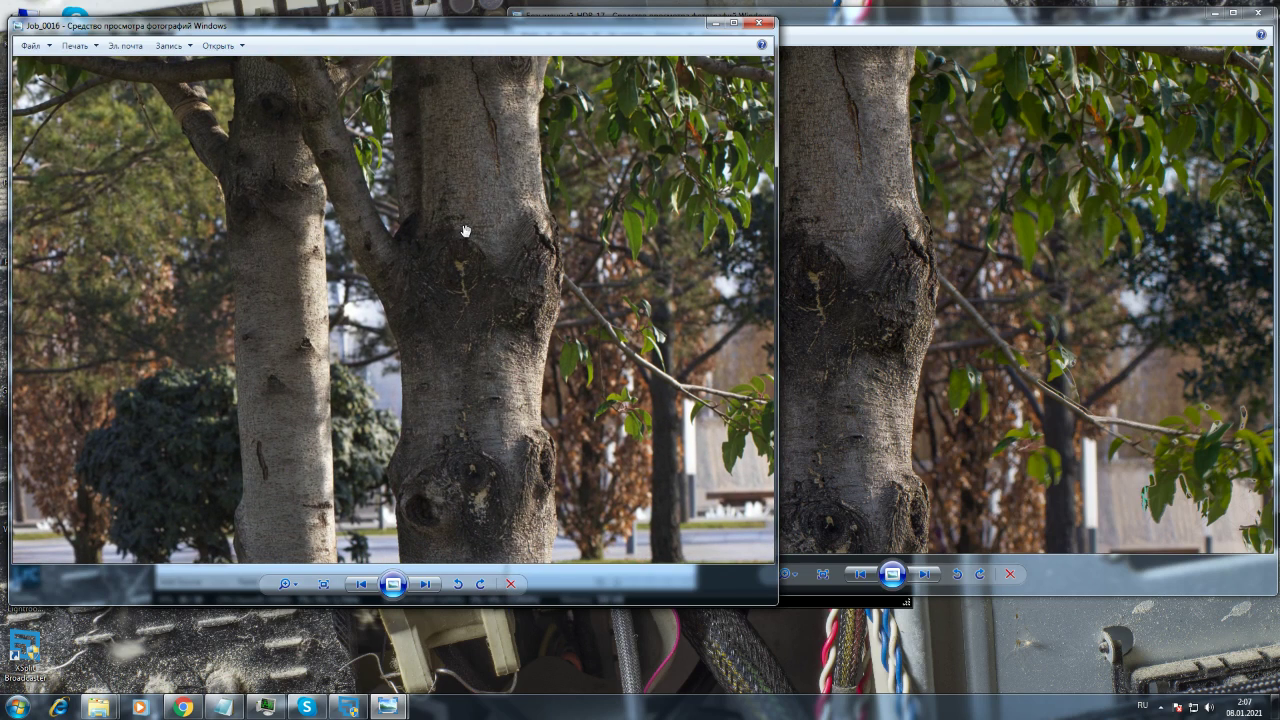
left_click_drag(465, 231, 479, 162)
left_click_drag(545, 403, 522, 259)
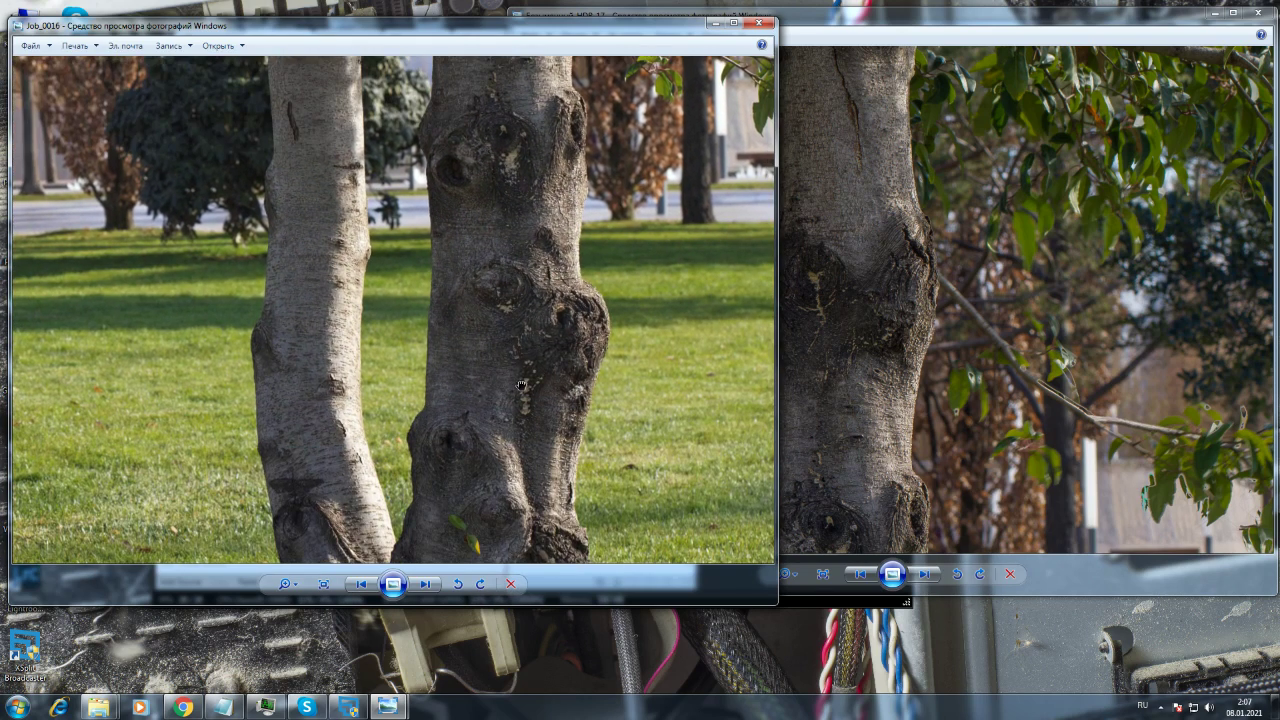
left_click_drag(521, 385, 535, 215)
- Compare the trunk bases and surrounding grass in both enlarged photos, ending with each whole photo in view
left_click(860, 530)
left_click_drag(860, 530, 858, 195)
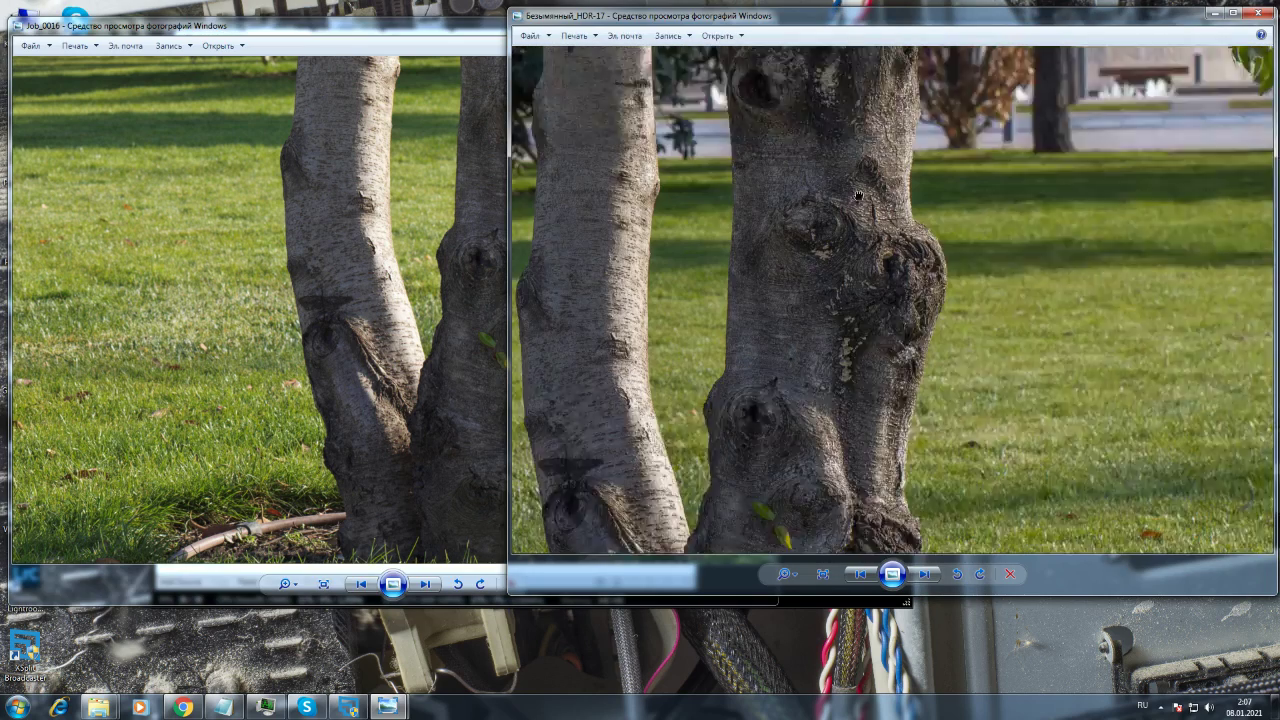
left_click_drag(821, 518, 806, 403)
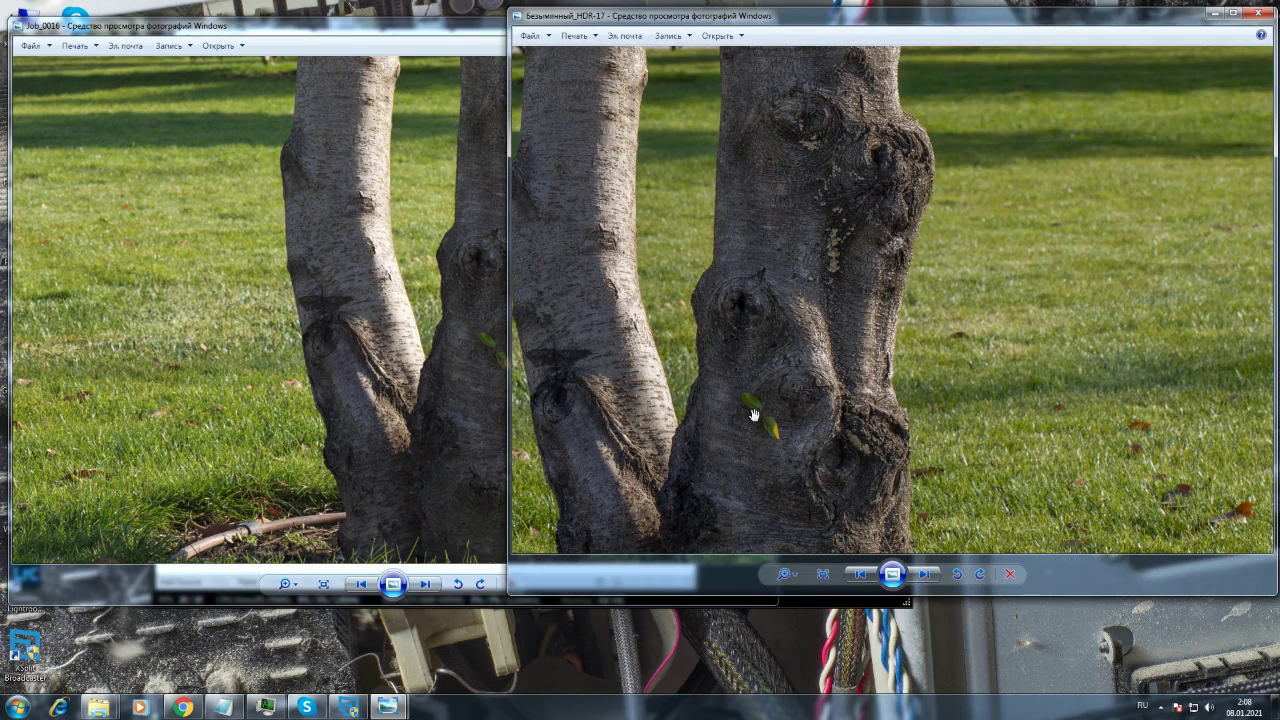
left_click_drag(783, 442, 854, 384)
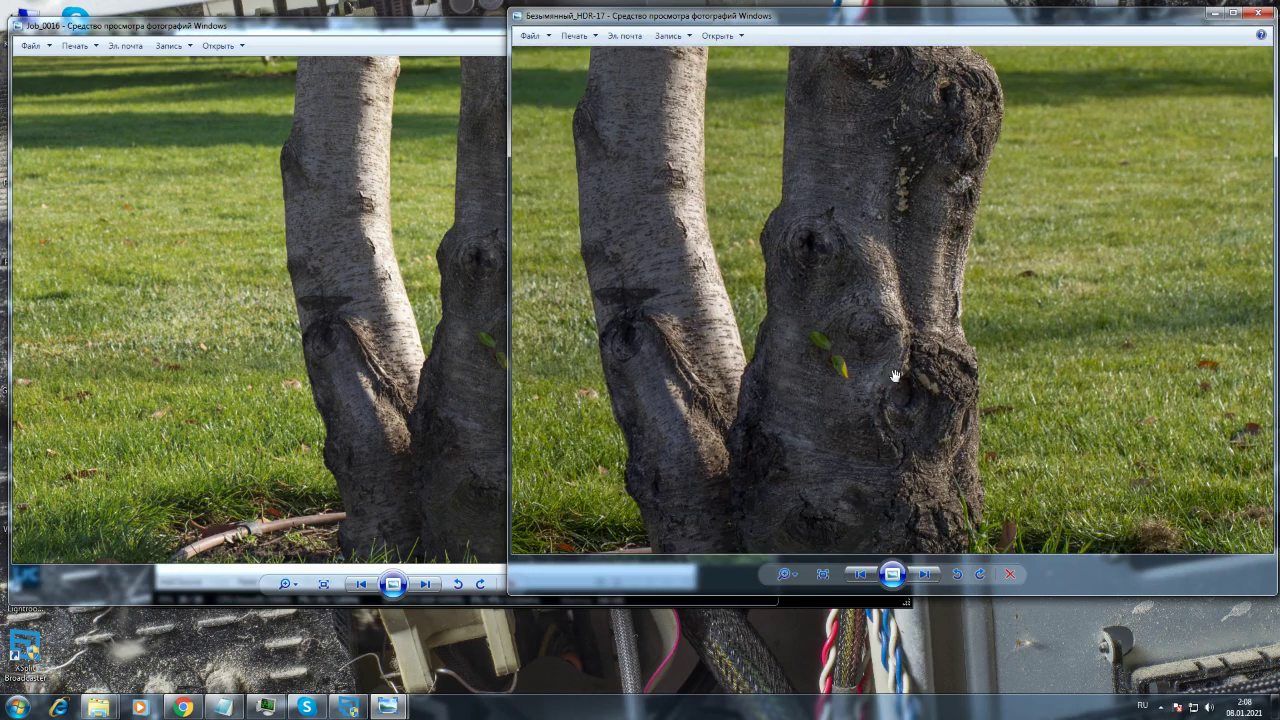
left_click_drag(374, 428, 352, 347)
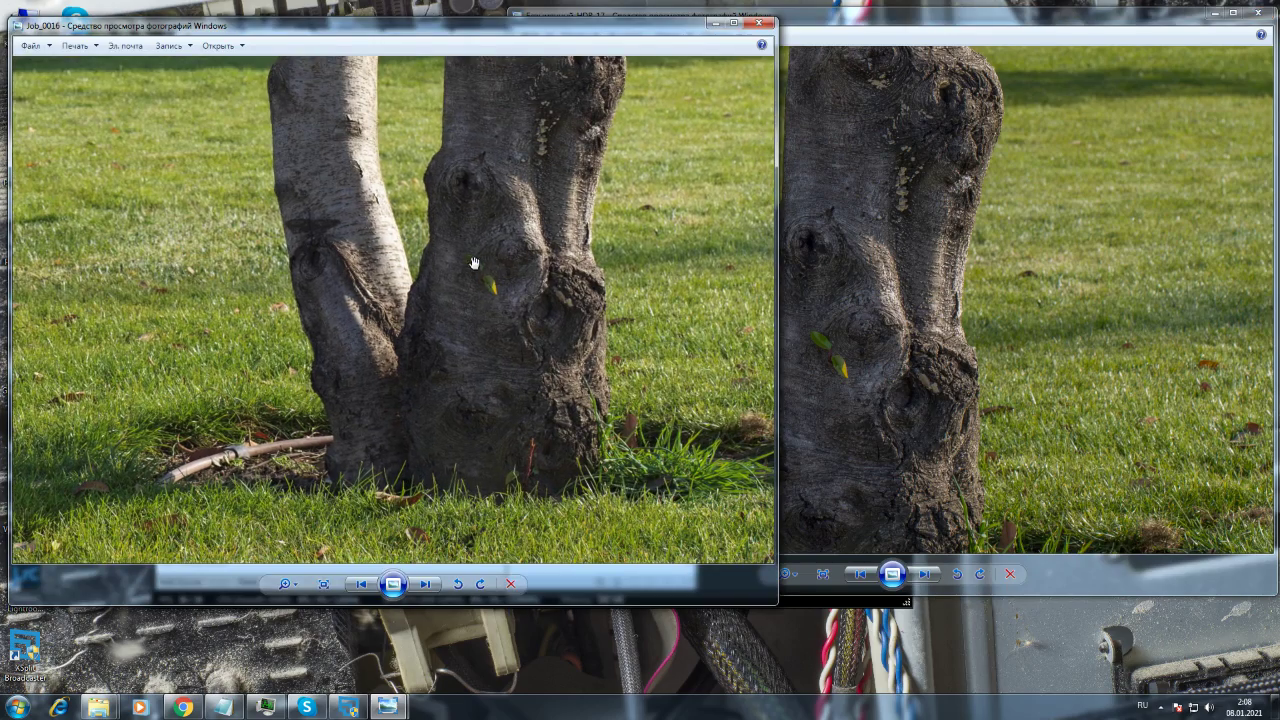
left_click_drag(510, 365, 514, 323)
left_click_drag(898, 418, 903, 247)
scroll(760, 442, "down", 3)
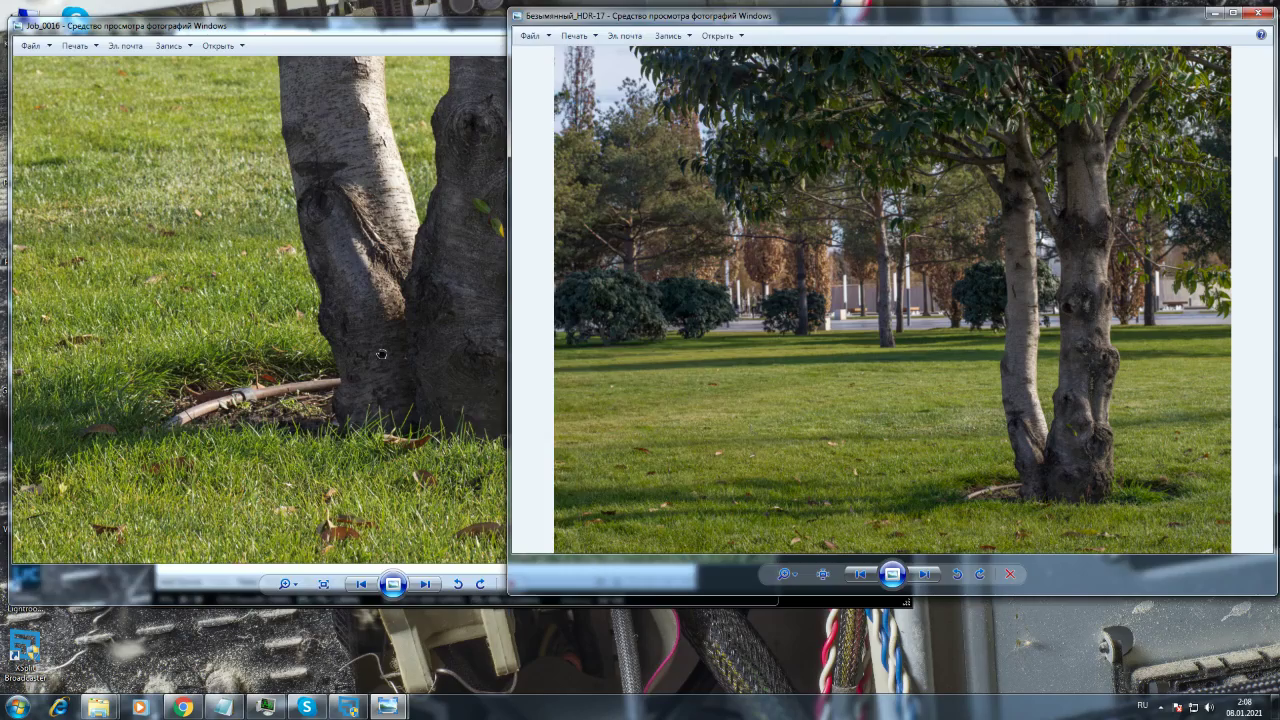
left_click(381, 401)
scroll(381, 401, "down", 3)
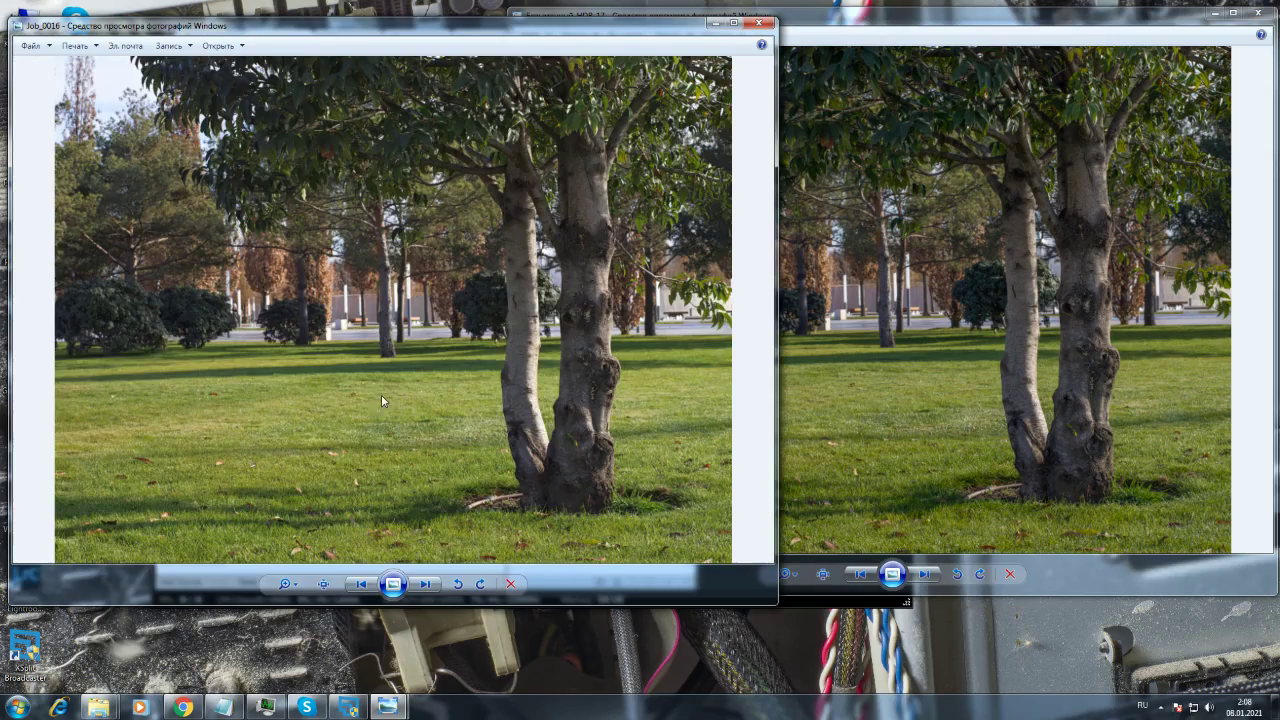
- Close both photo viewer windows and launch Adobe Lightroom Classic
left_click(758, 22)
left_click(767, 245)
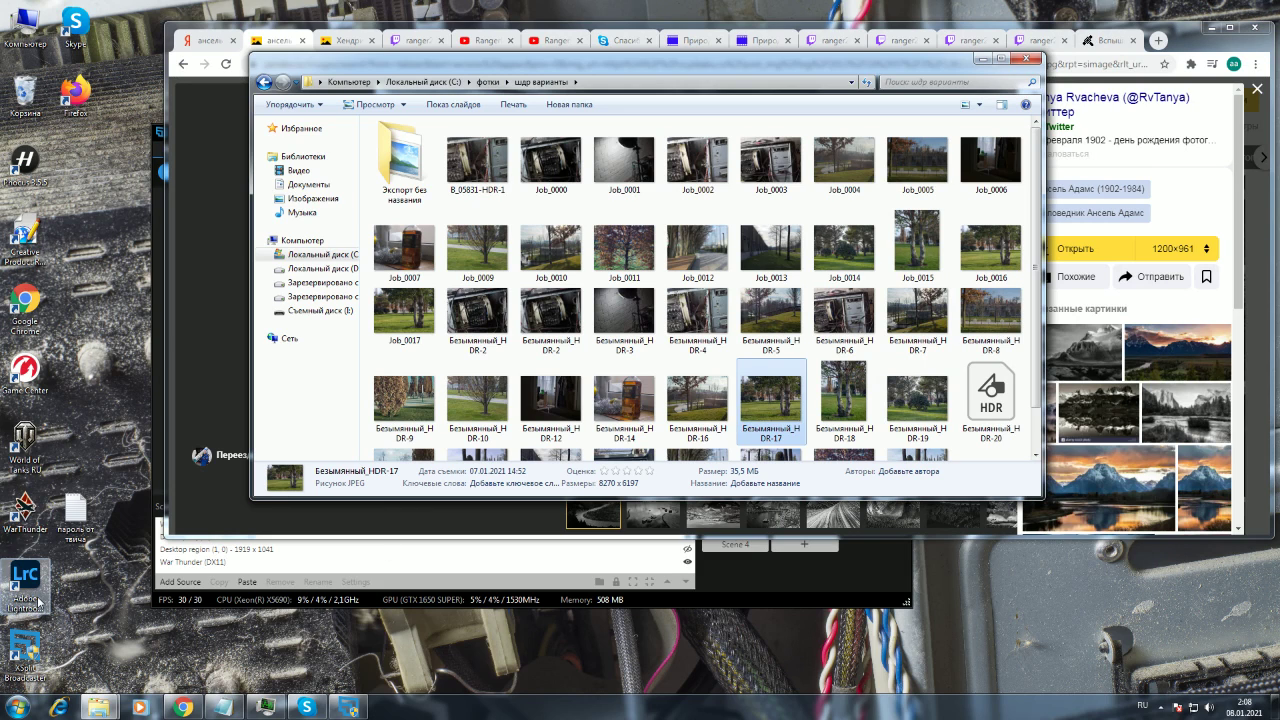
left_click(37, 573)
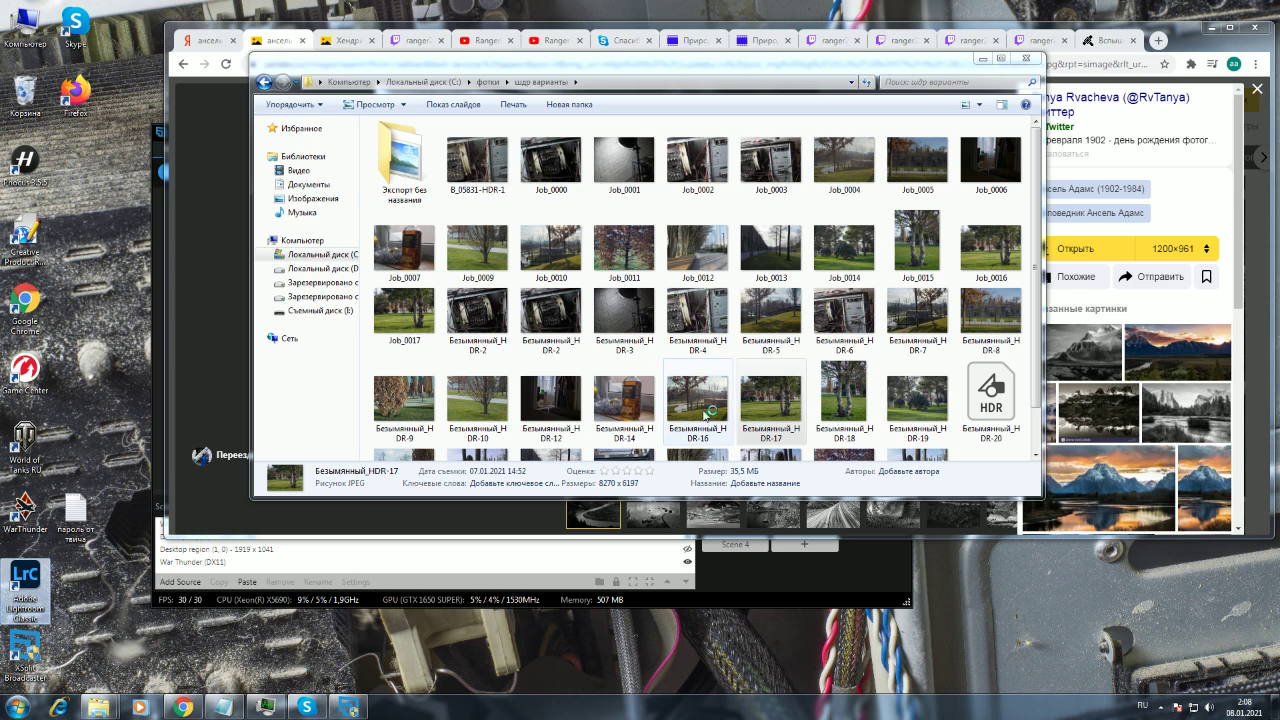
left_click(1035, 454)
scroll(1034, 343, "down", 1)
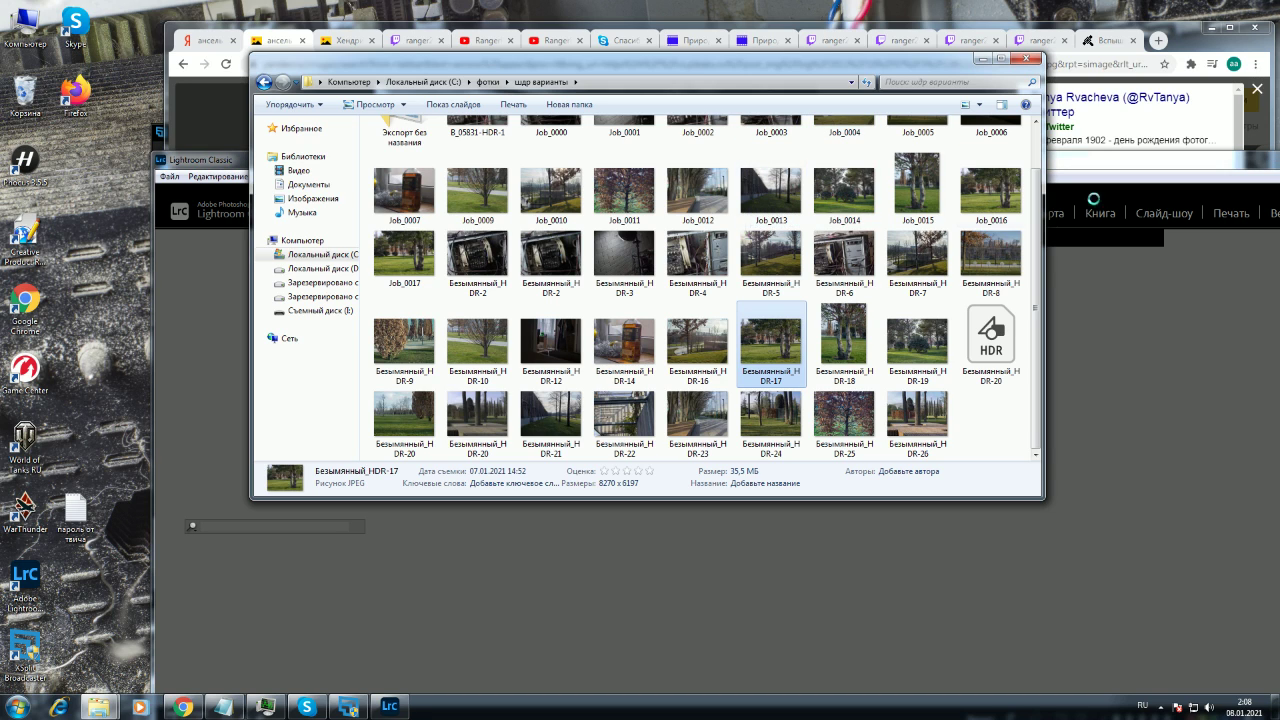
- Bring the Lightroom Classic window fully into view and switch to the Library module
left_click(1117, 158)
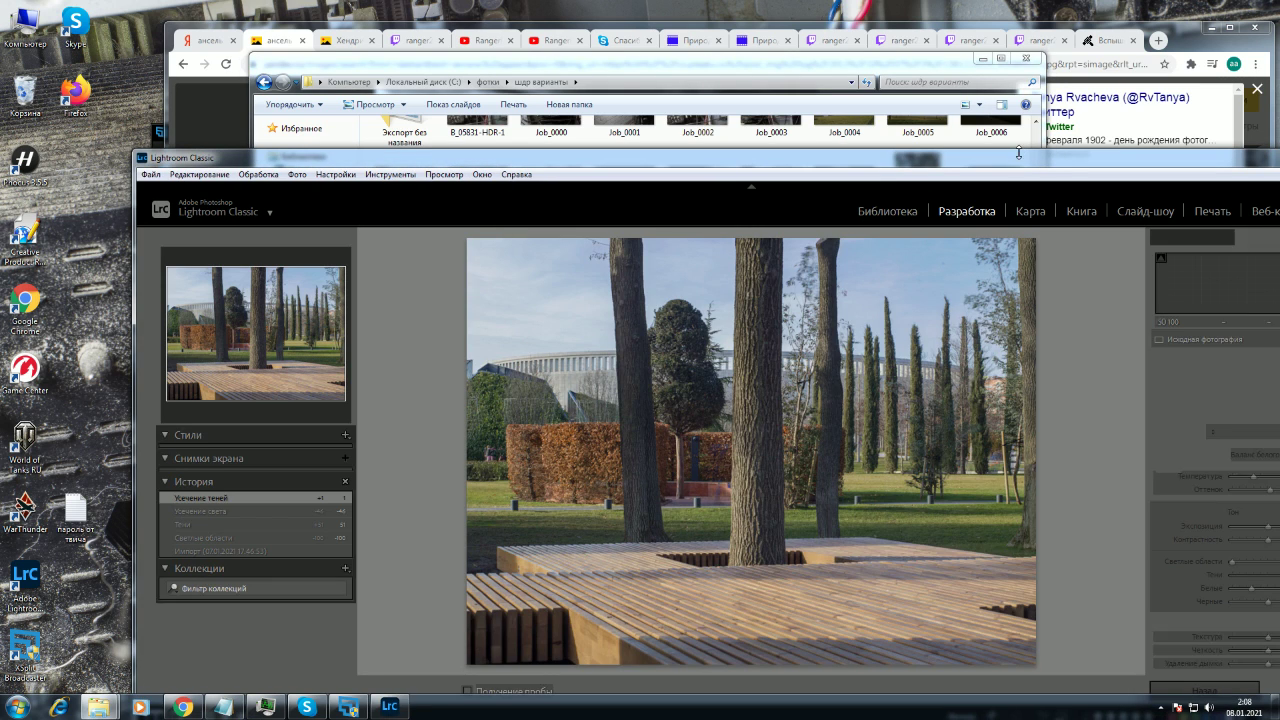
left_click_drag(1012, 159, 906, 35)
left_click(795, 84)
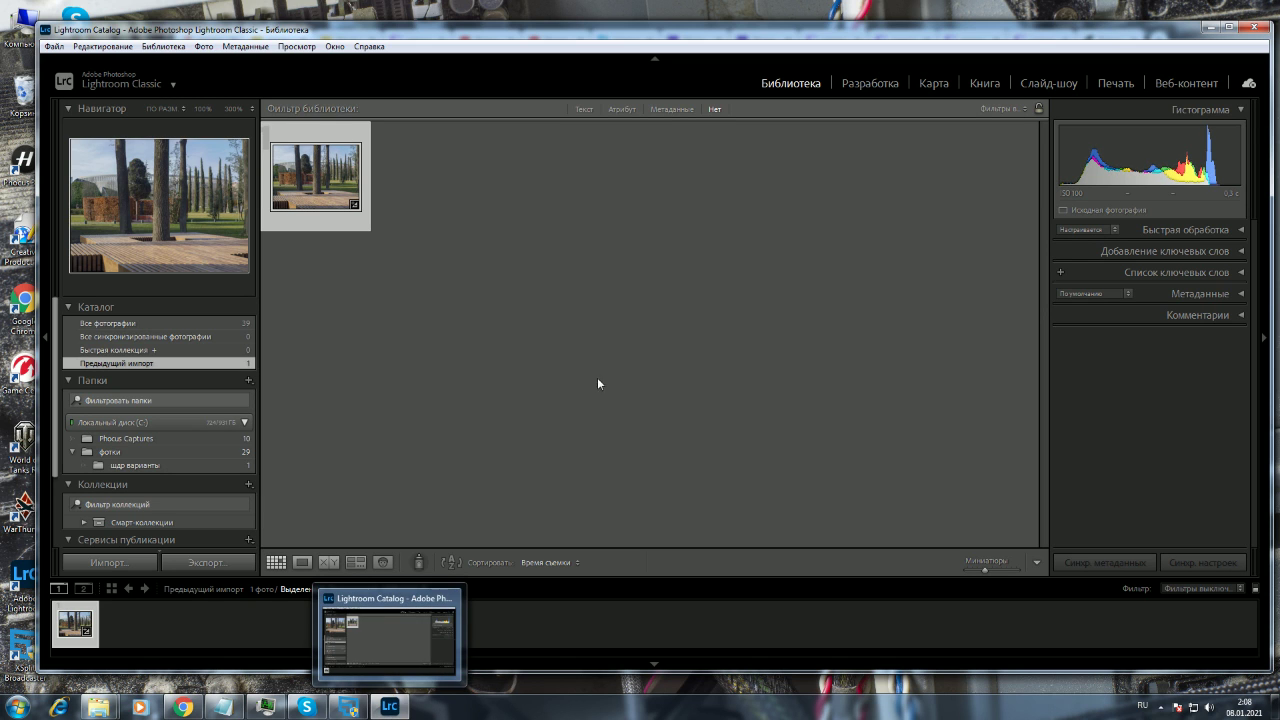
- Import Job_0013, Job_0017, Безымянный_HDR-17 and Безымянный_HDR-21 from the щдр варианты folder into the Lightroom catalog
mouse_move(100, 706)
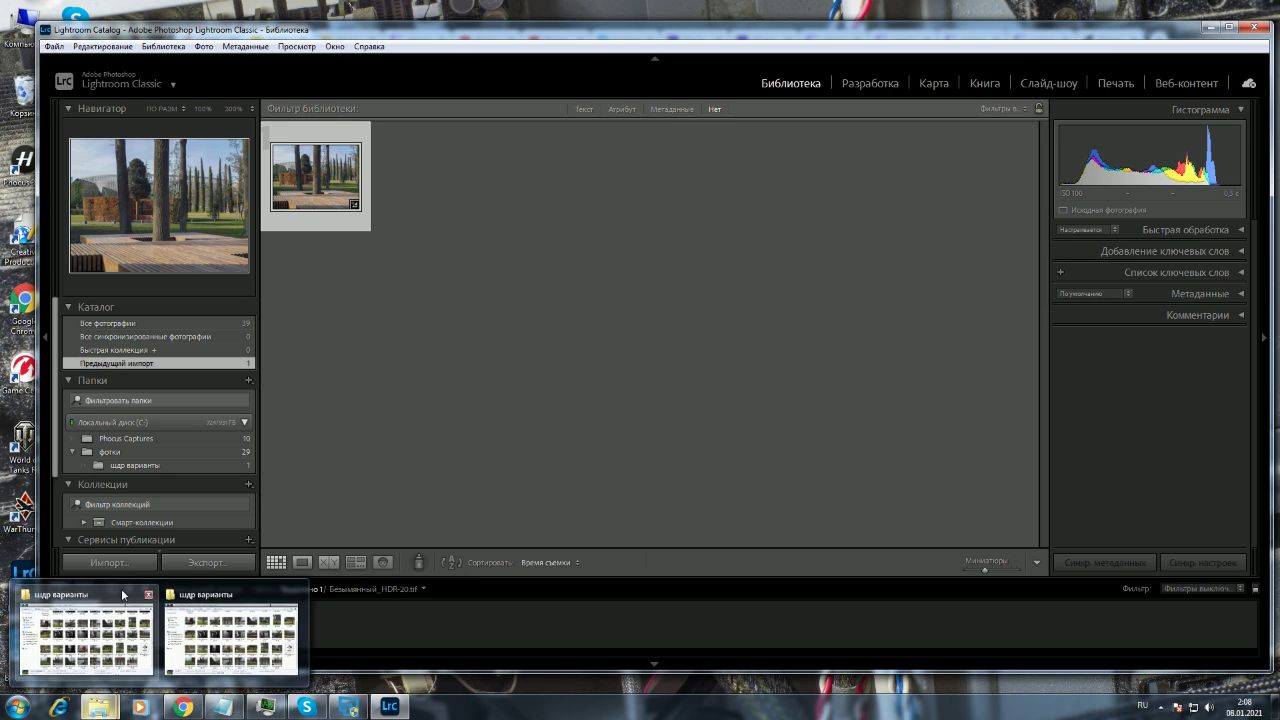
left_click(123, 595)
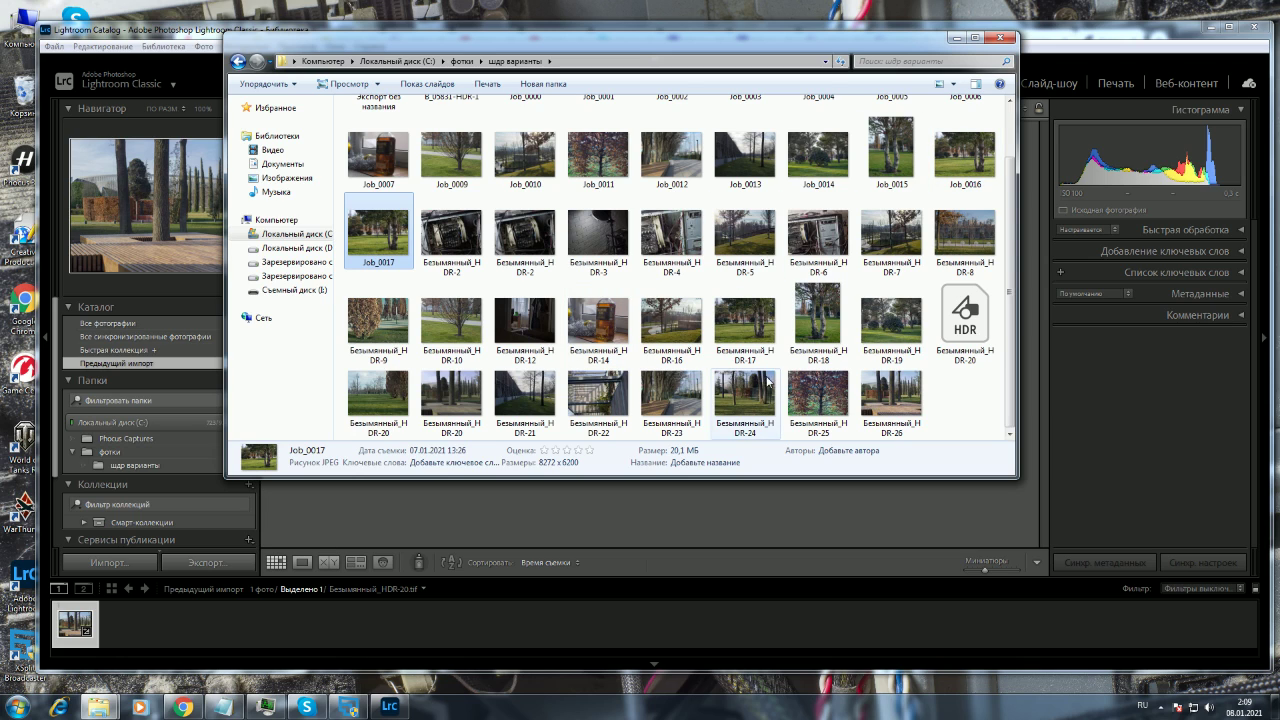
left_click(744, 328, "ctrl")
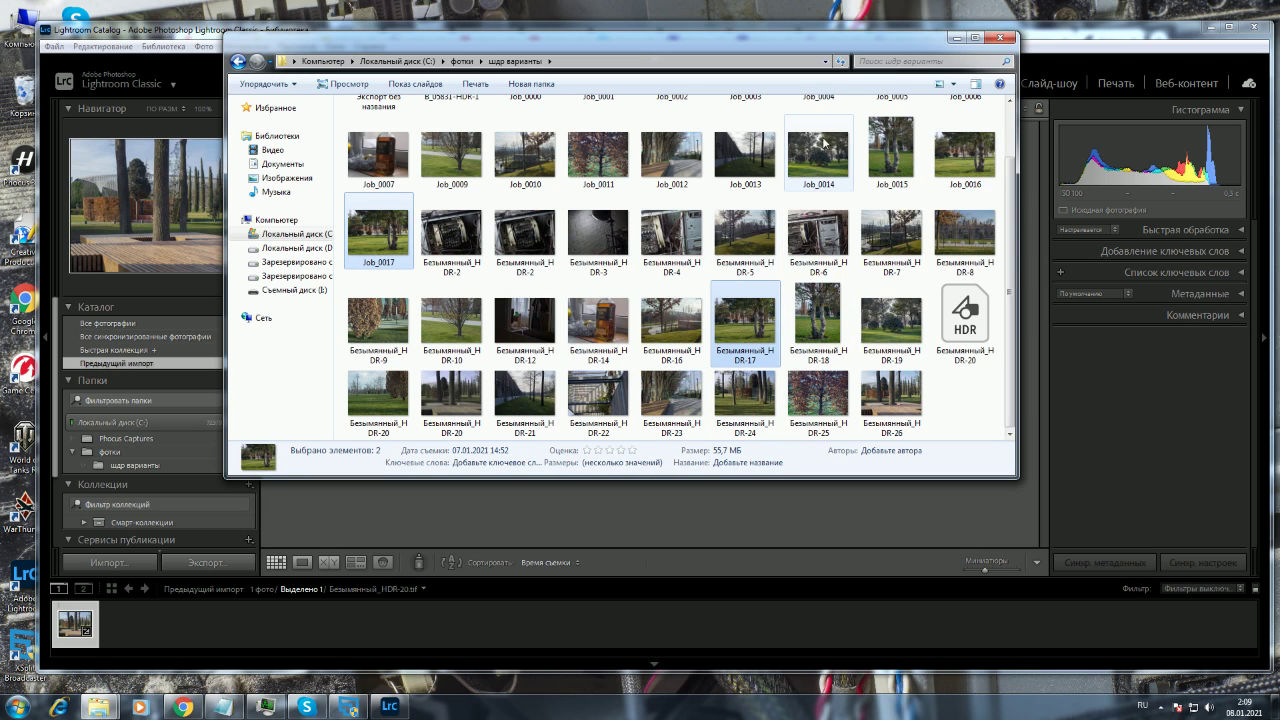
left_click(748, 155, "ctrl")
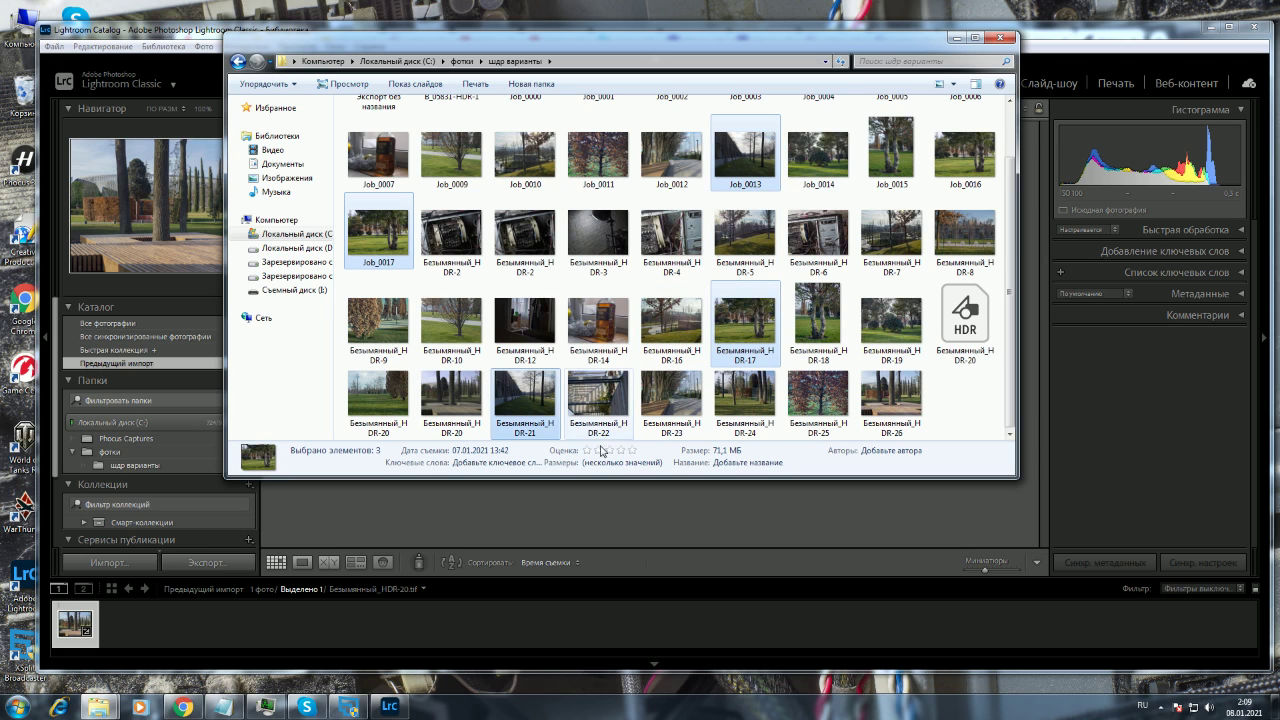
left_click_drag(600, 405, 669, 516)
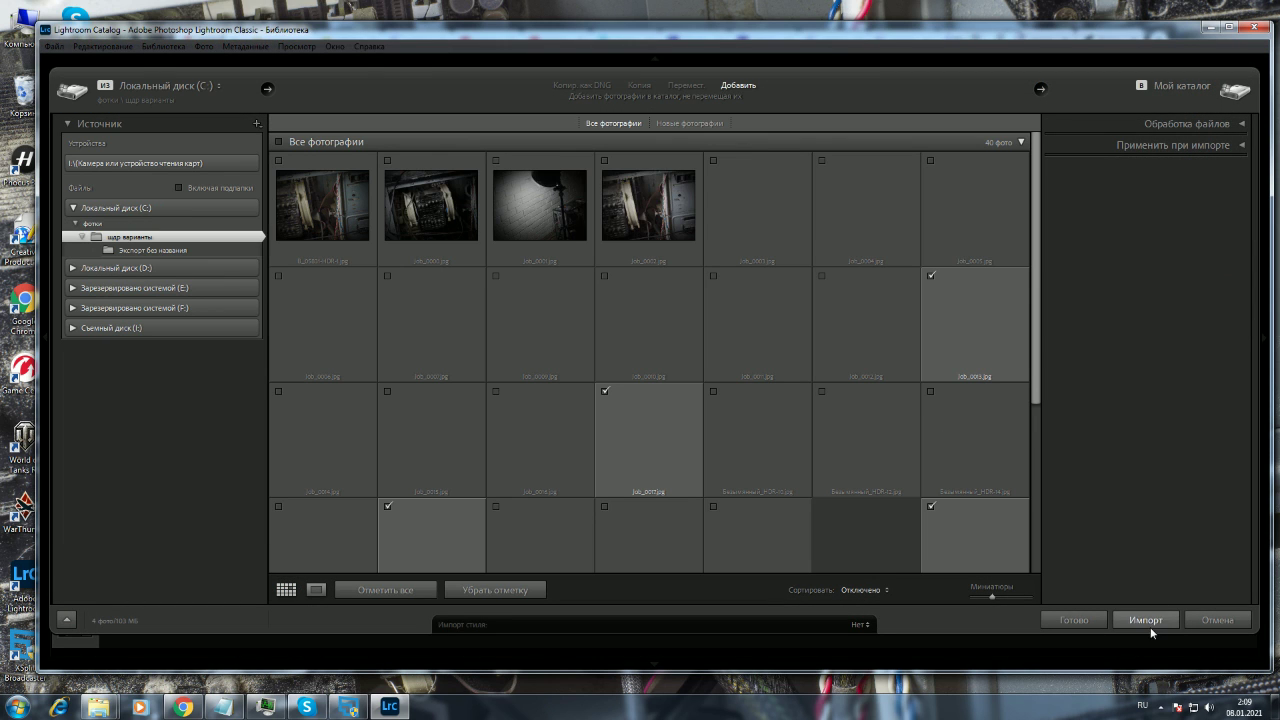
left_click(1148, 621)
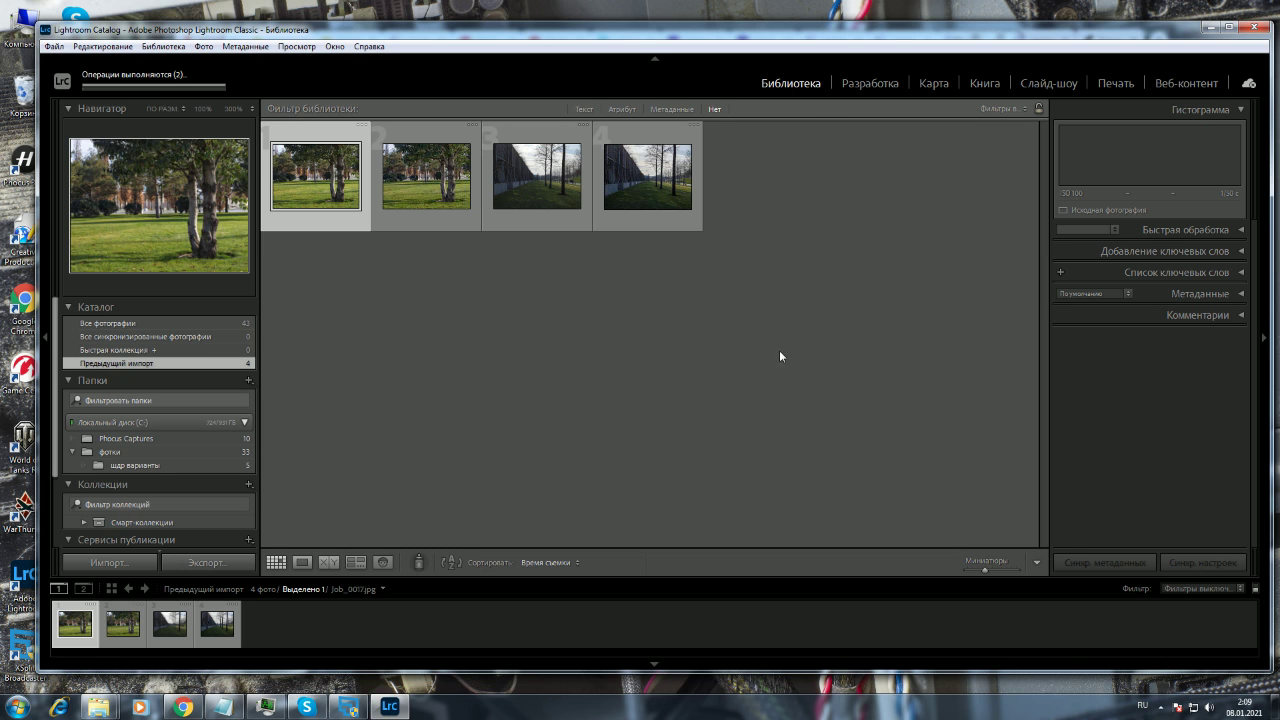
- Convert Job_0017 and Job_0013 to black and white in the Develop module
left_click(876, 87)
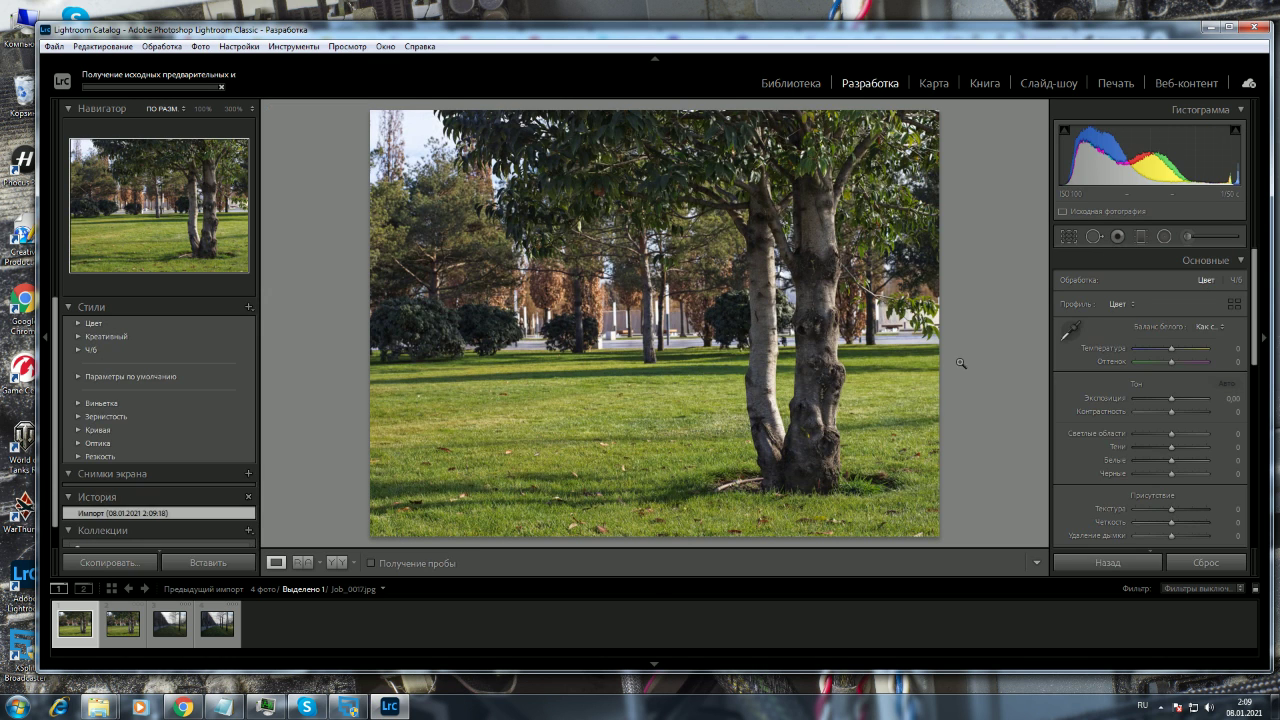
left_click(1235, 281)
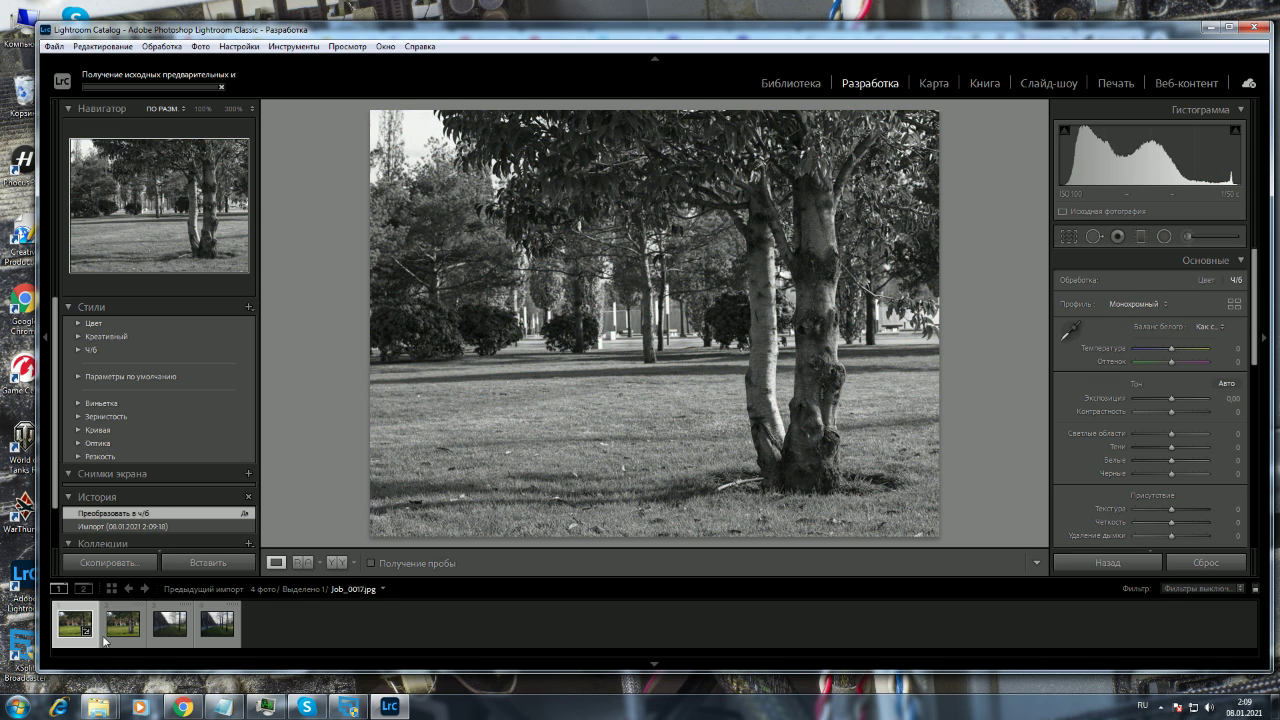
key("Right")
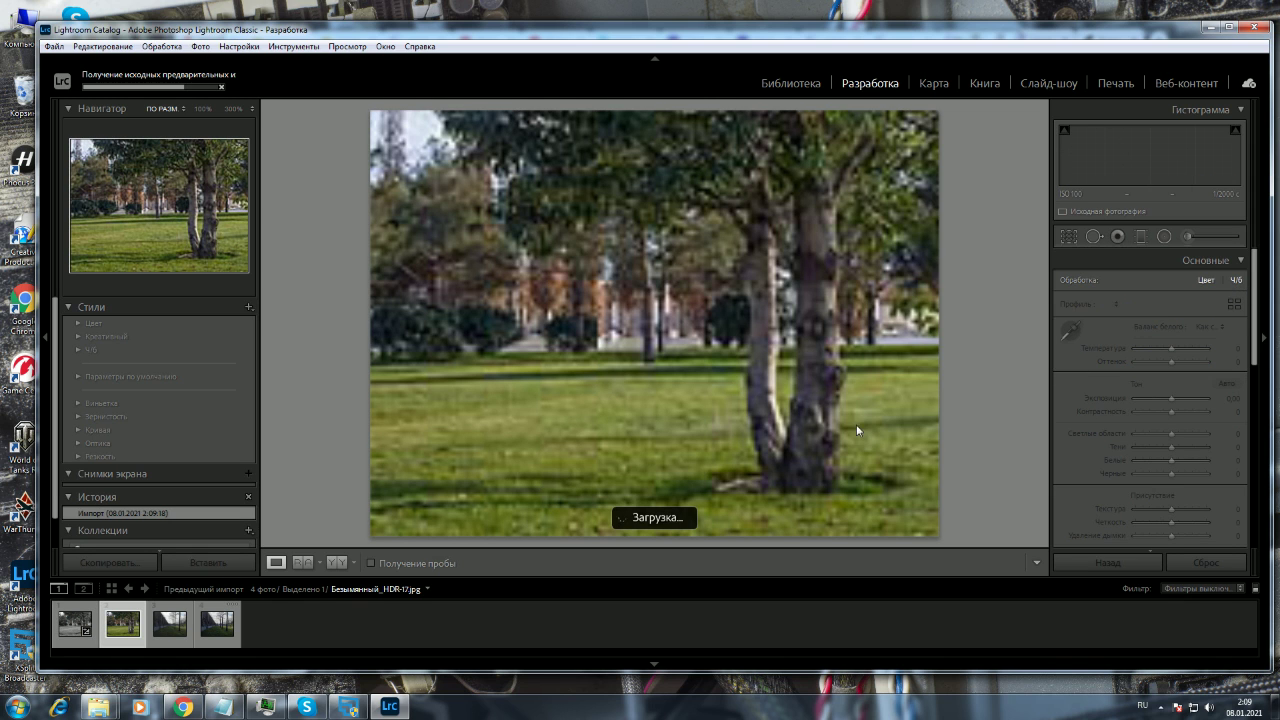
left_click(170, 623)
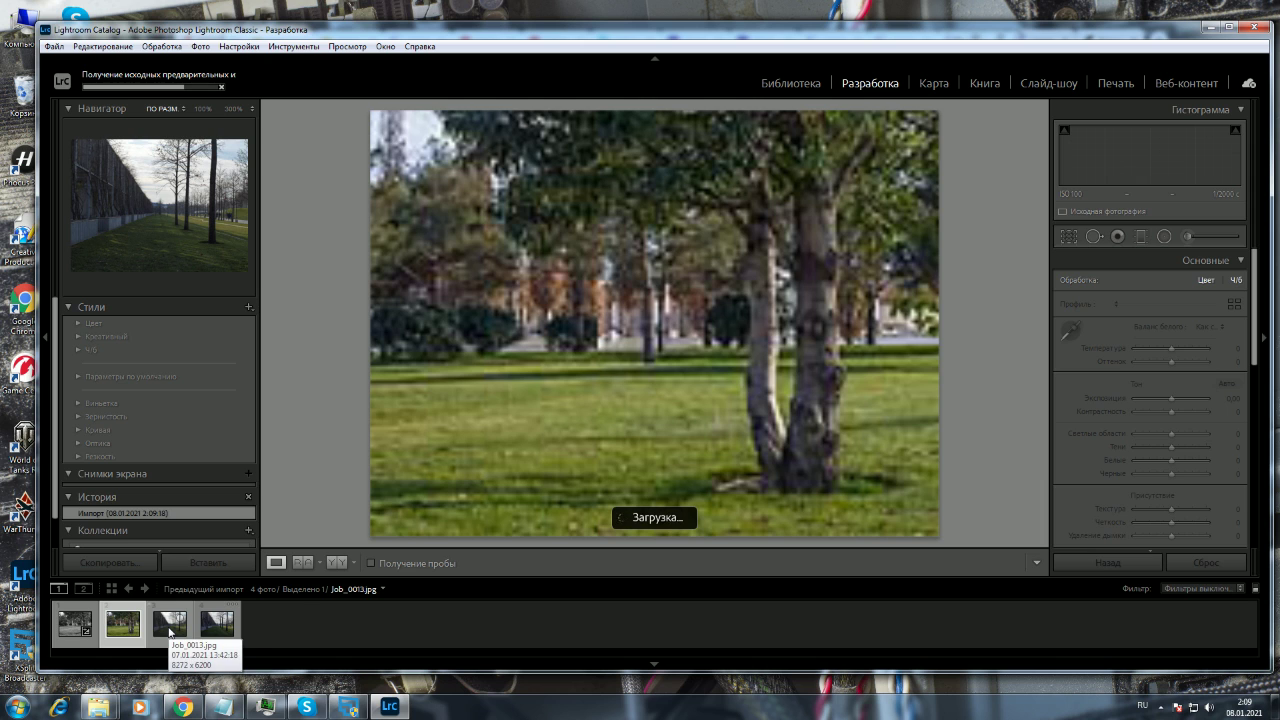
key("v")
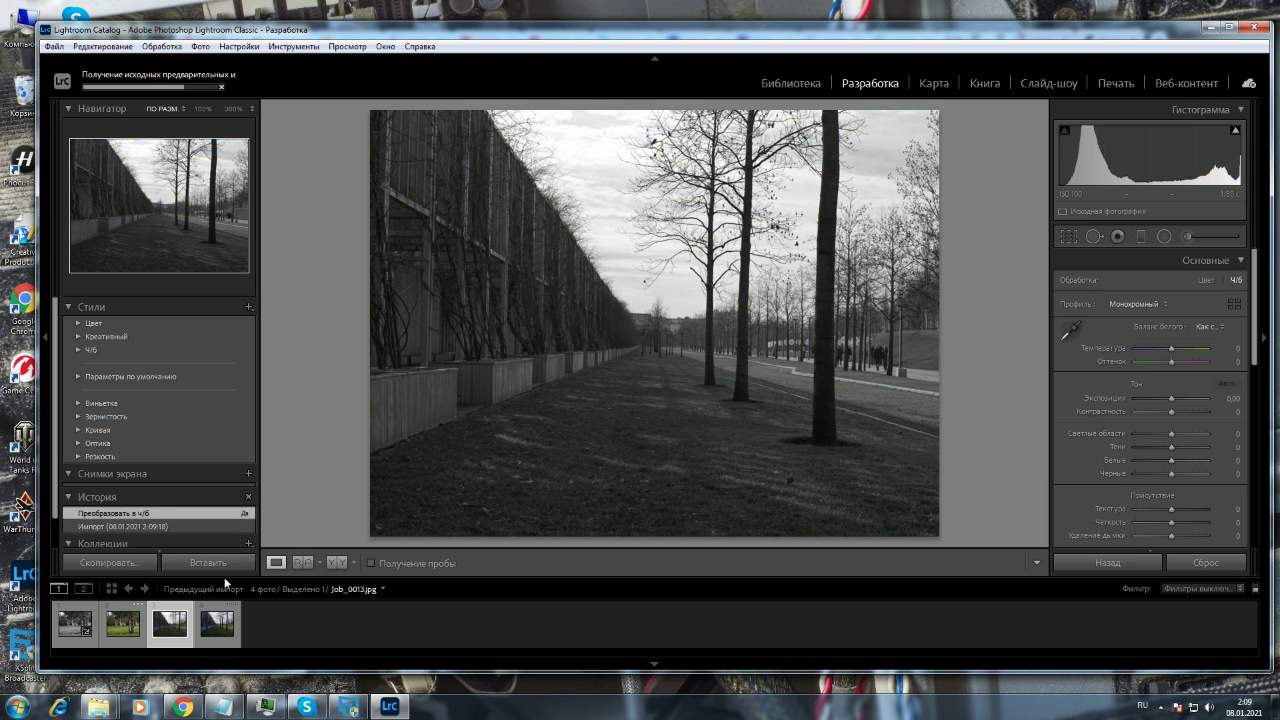
- Convert Безымянный_HDR-21 and Безымянный_HDR-17 to black and white
left_click(213, 634)
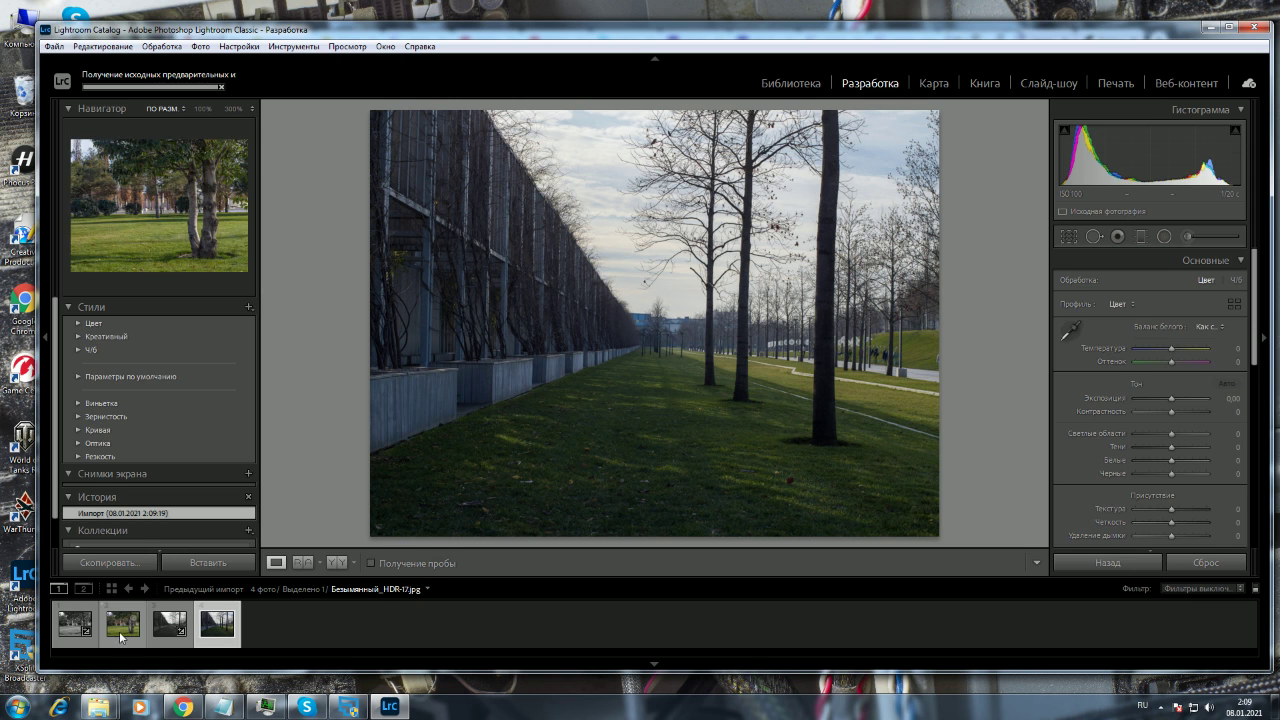
key("v")
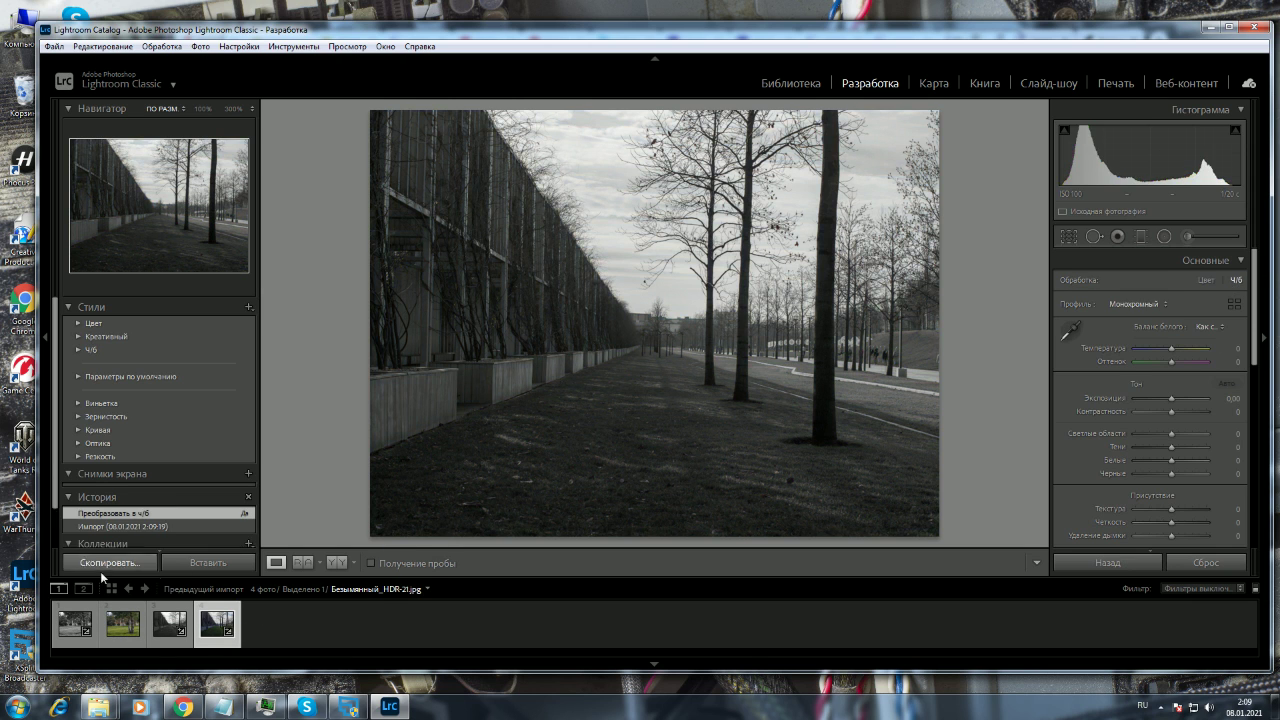
left_click(122, 624)
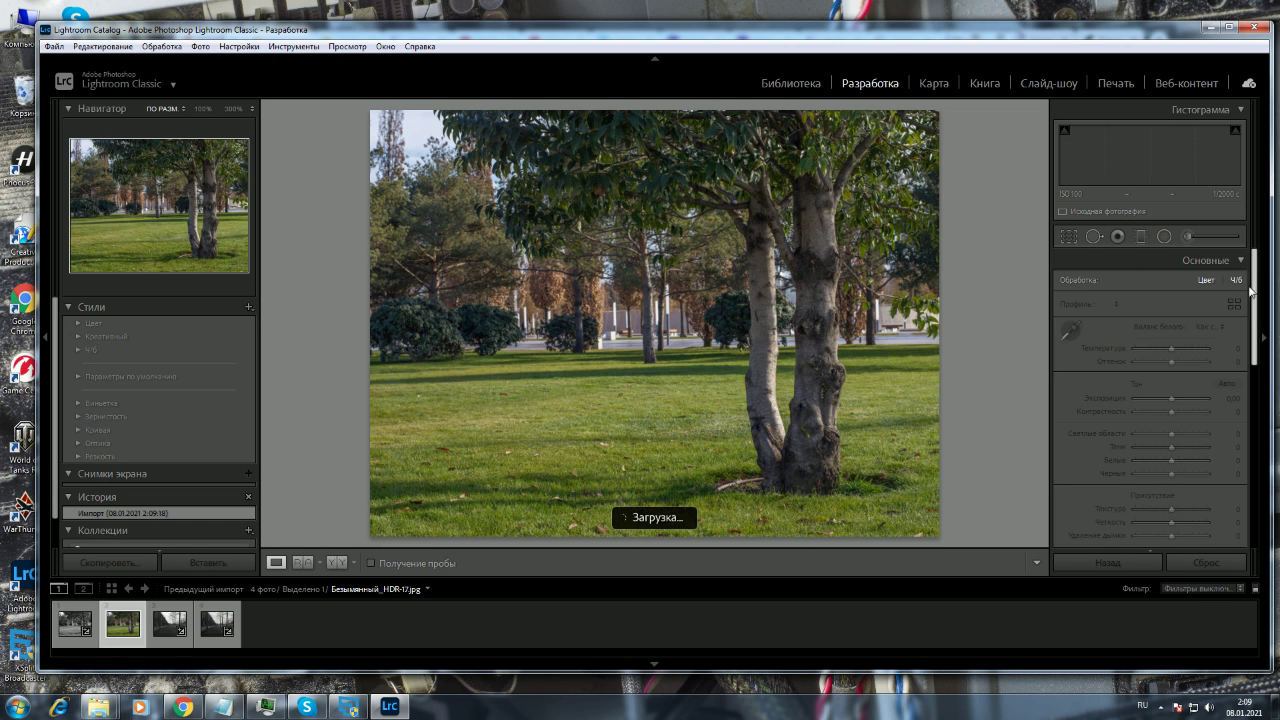
left_click(1240, 281)
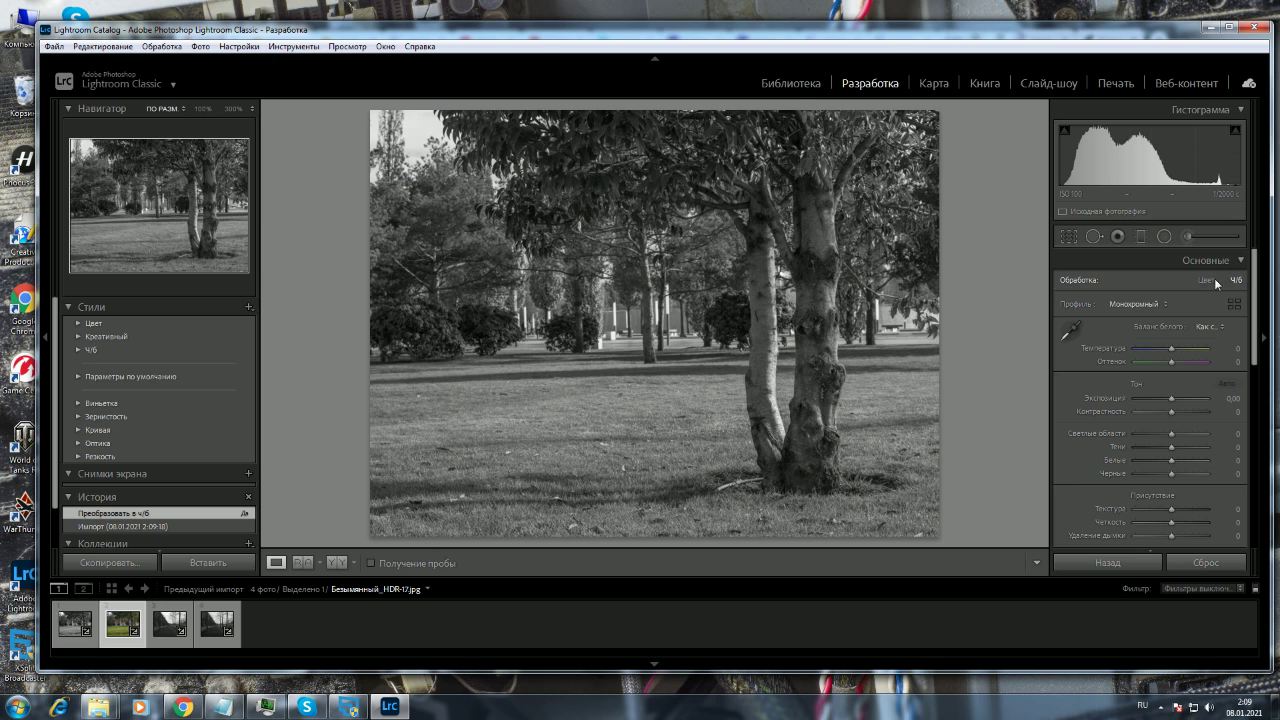
- Compare the tonality of the black-and-white versions of Job_0017 and Безымянный_HDR-17 by alternating between them
left_click(74, 626)
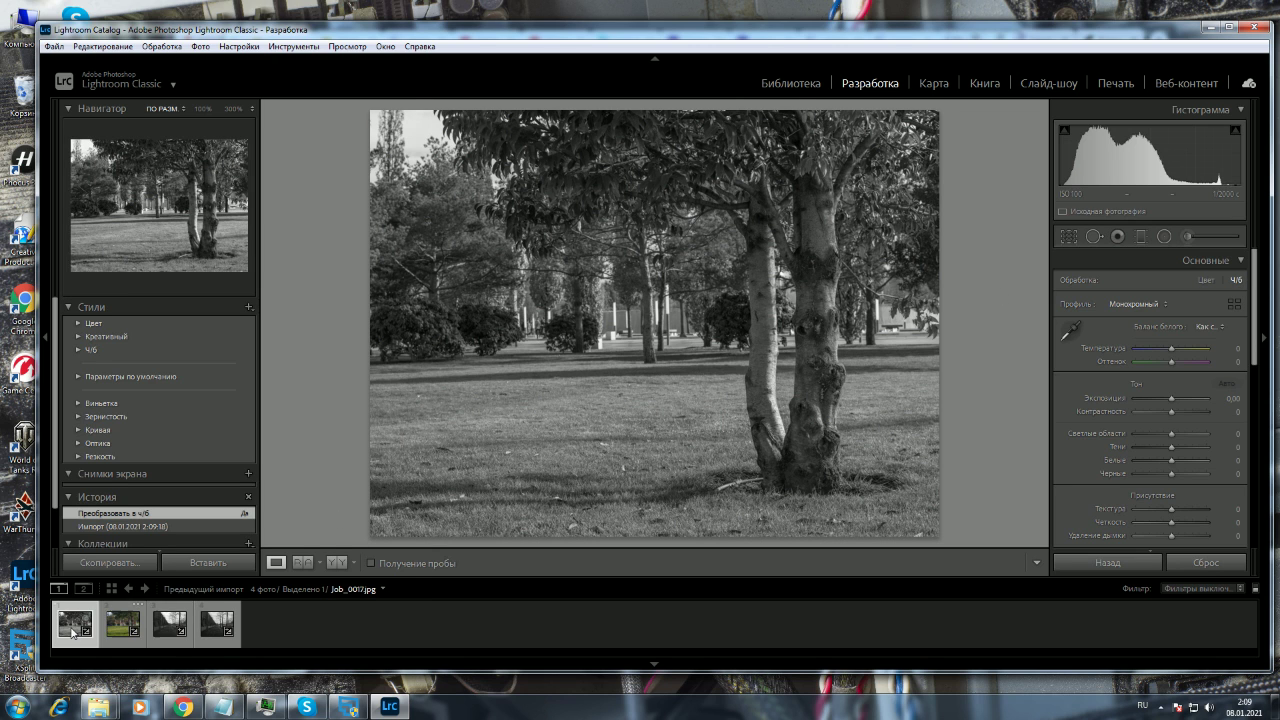
left_click(118, 628)
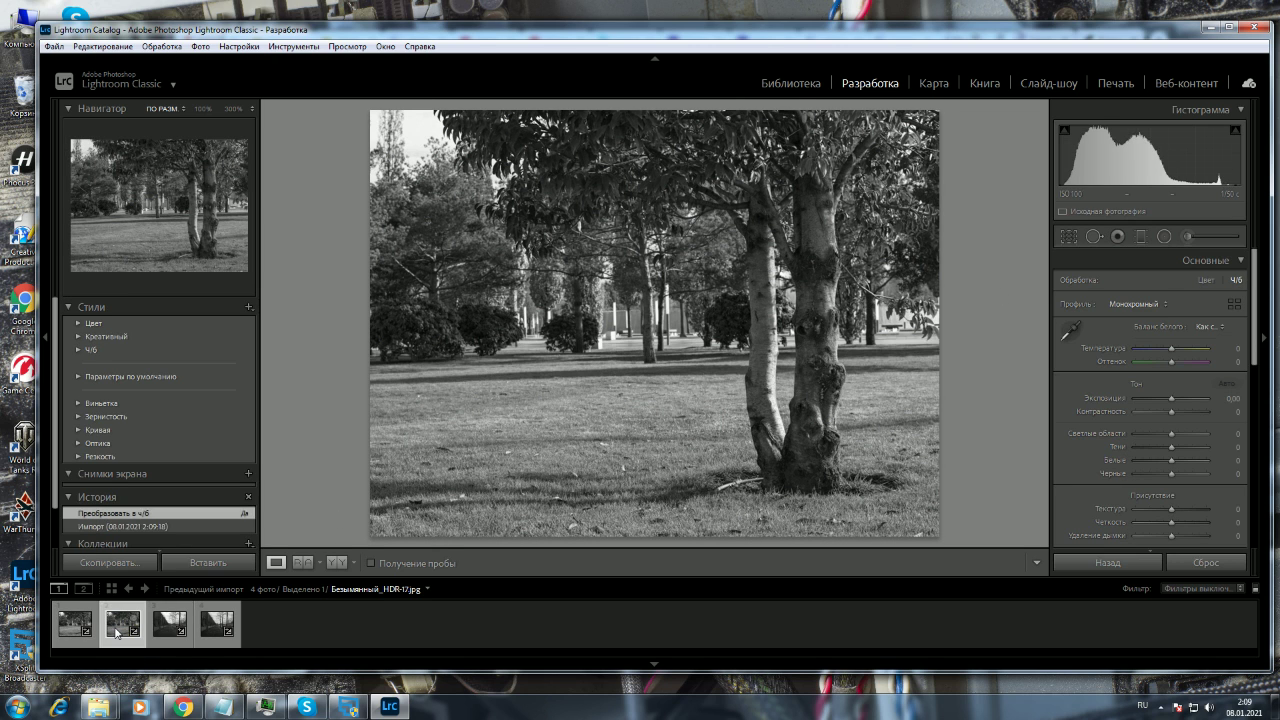
left_click(80, 626)
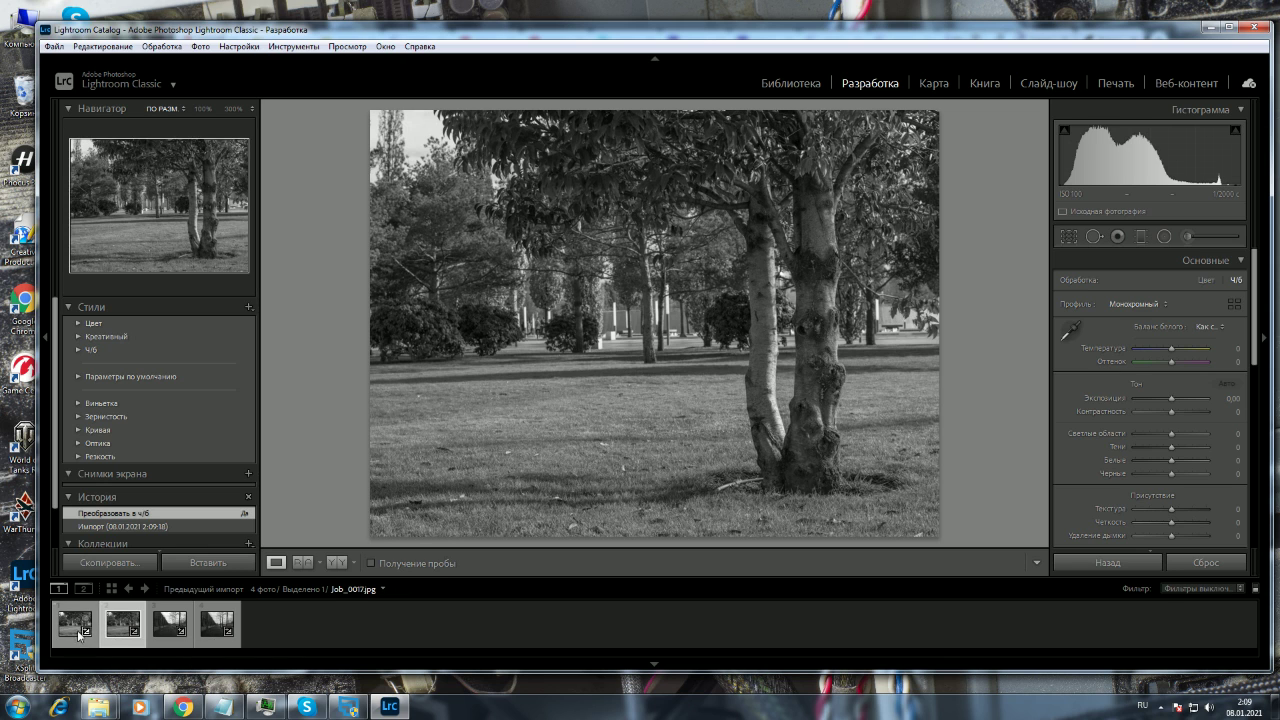
left_click(108, 632)
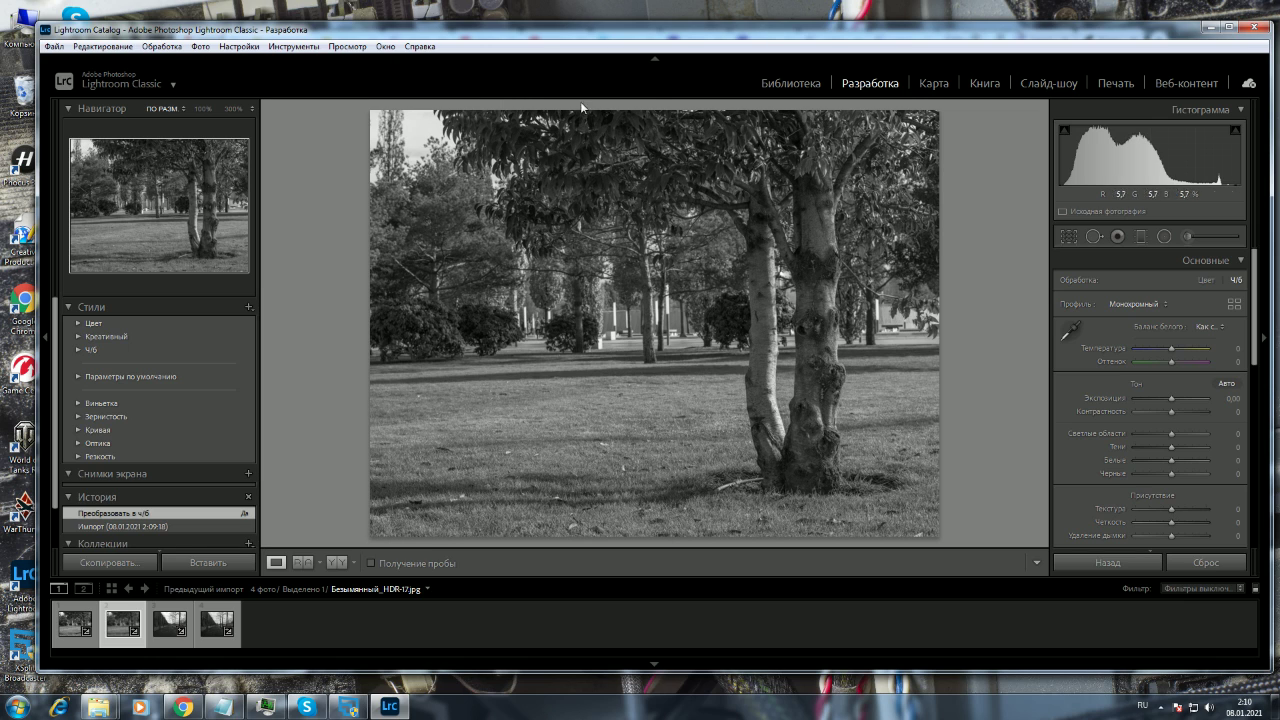
- Switch to the щдр варианты folder and open Job_0017 and Безымянный_HDR-17 in Windows Photo Viewer, arranged next to each other
left_click_drag(605, 40, 622, 560)
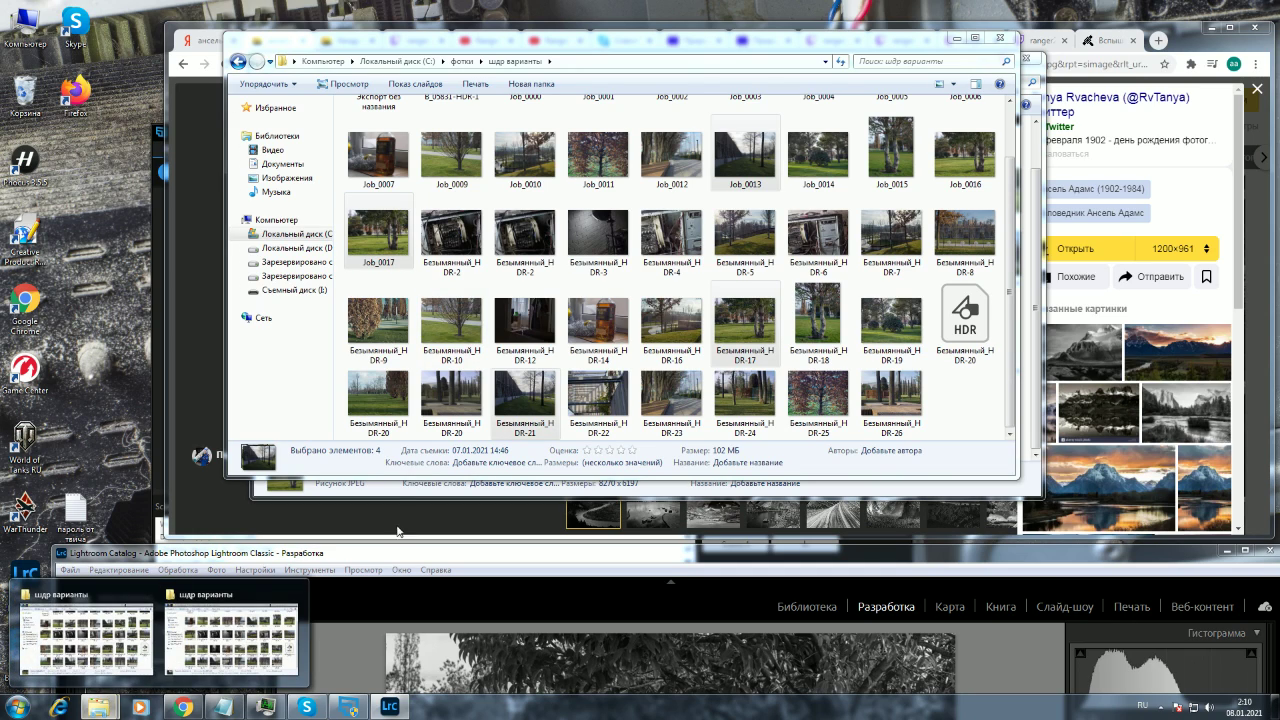
double_click(372, 244)
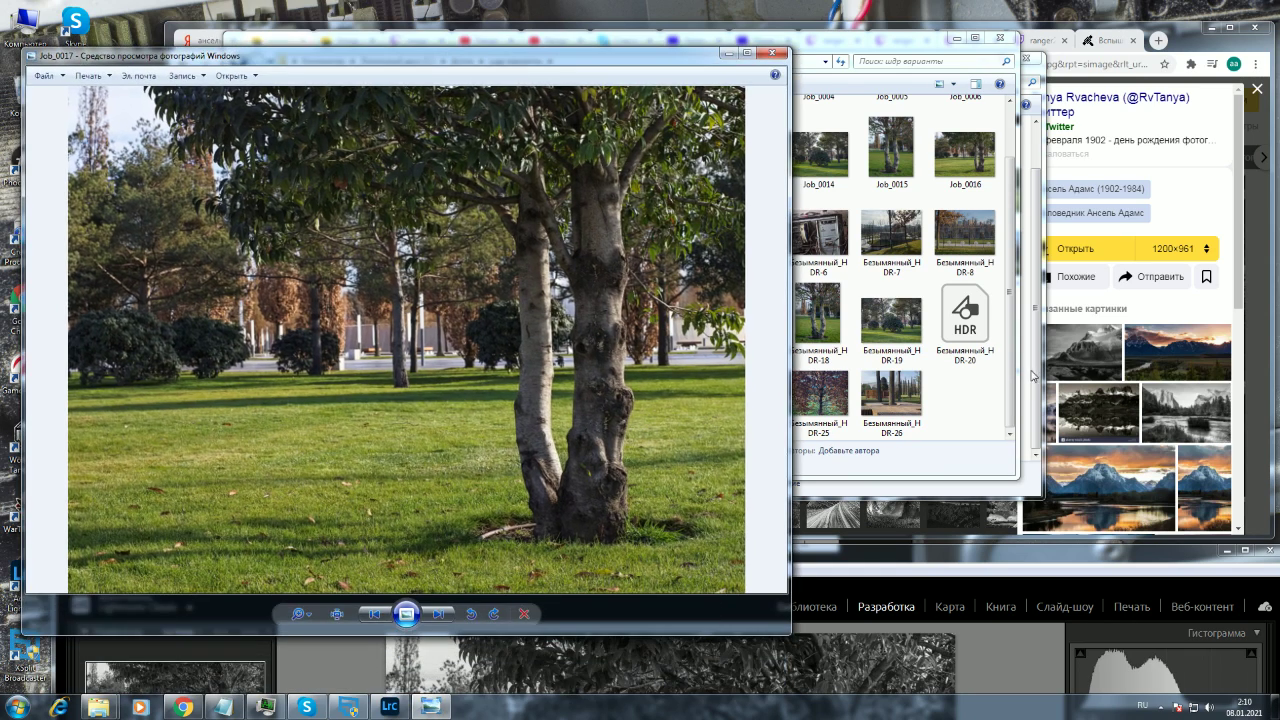
left_click(1000, 415)
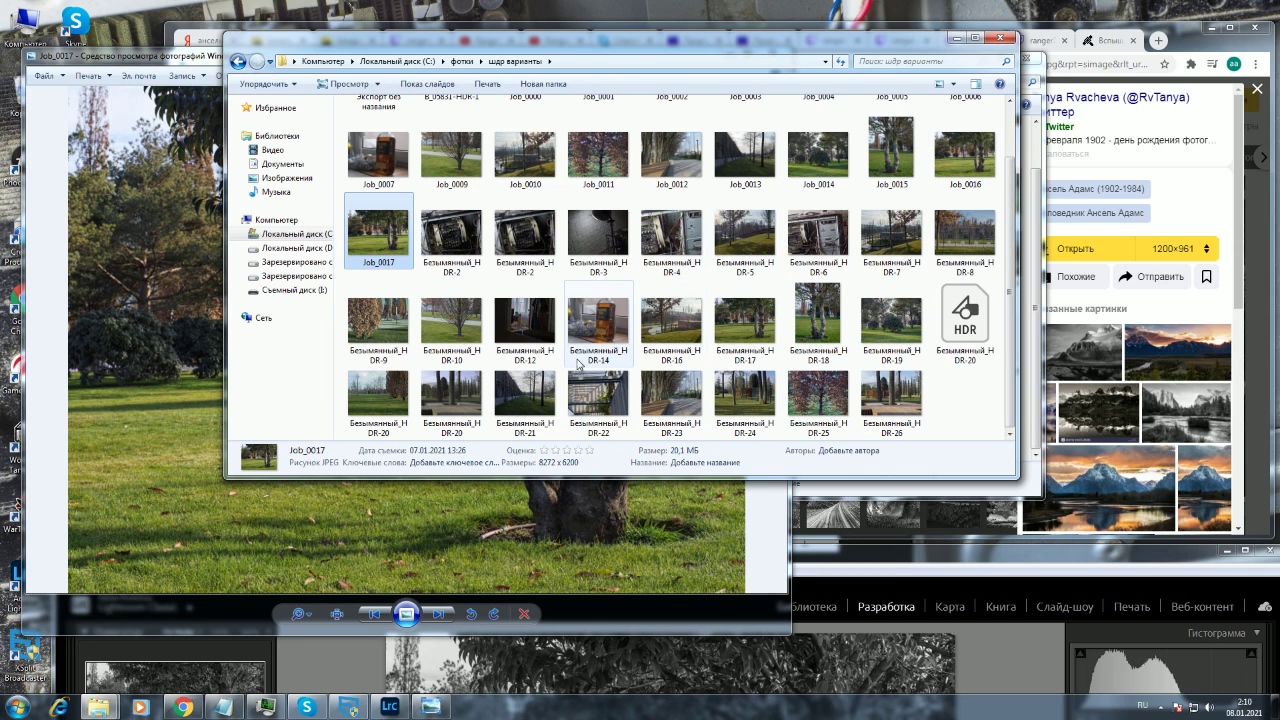
double_click(745, 322)
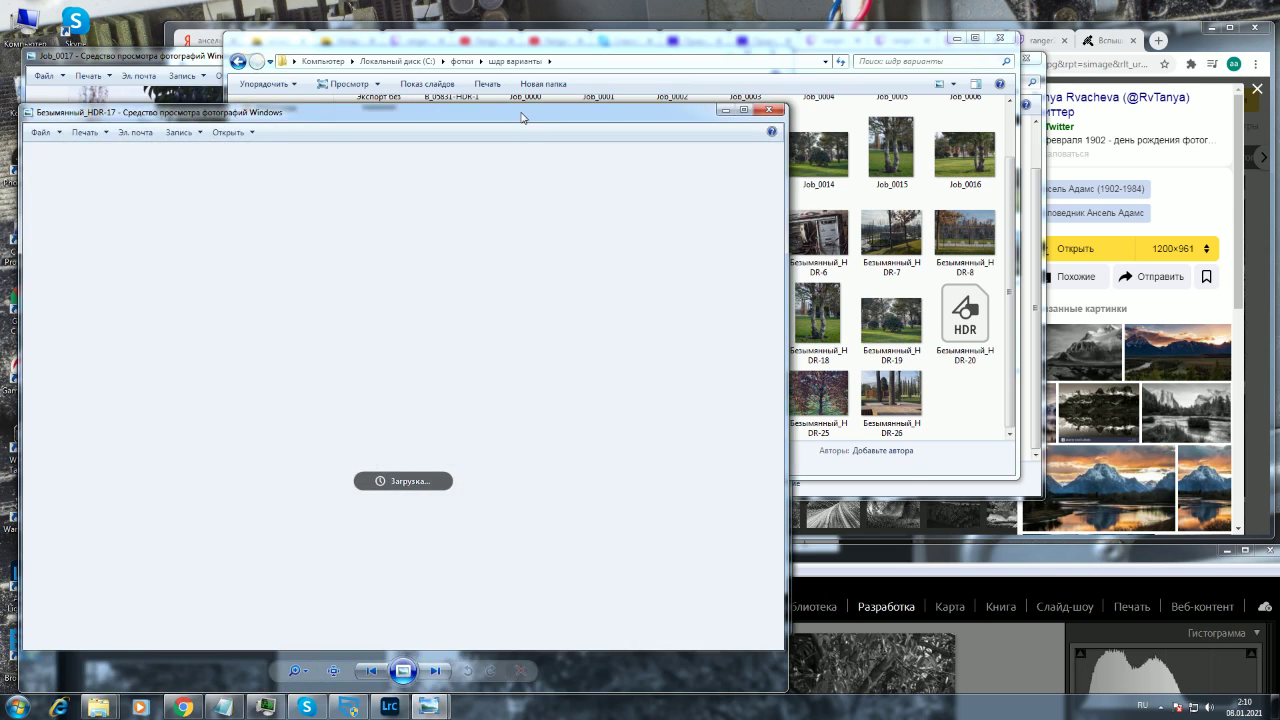
left_click_drag(520, 117, 980, 70)
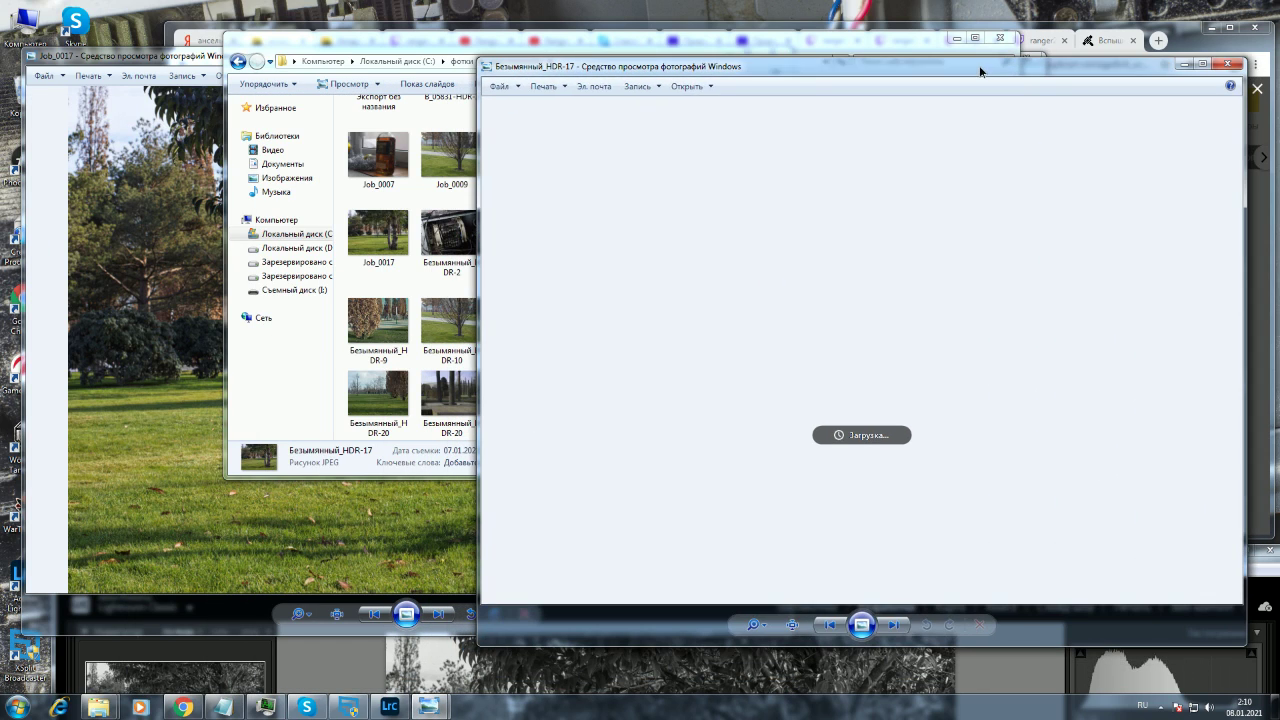
left_click_drag(211, 57, 191, 57)
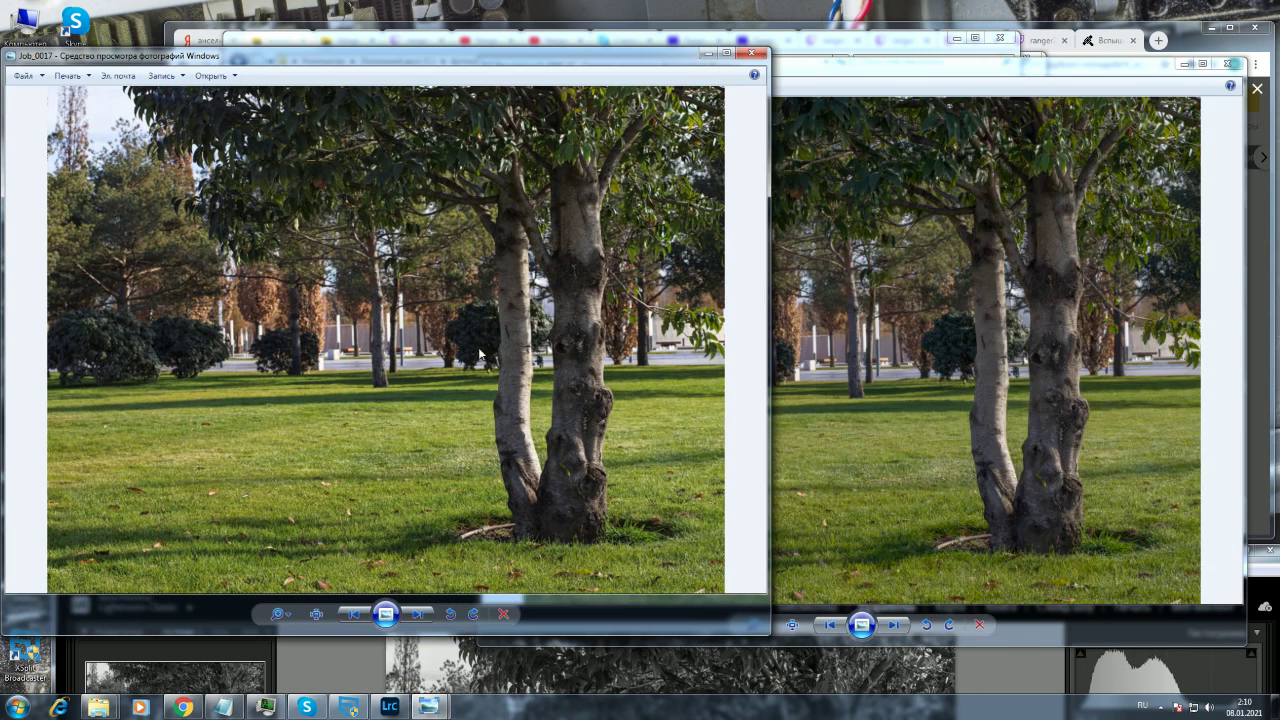
- Compare the colour versions of Job_0017 and Безымянный_HDR-17 by alternating between their viewer windows, and close both
left_click(778, 338)
left_click(352, 213)
left_click(890, 387)
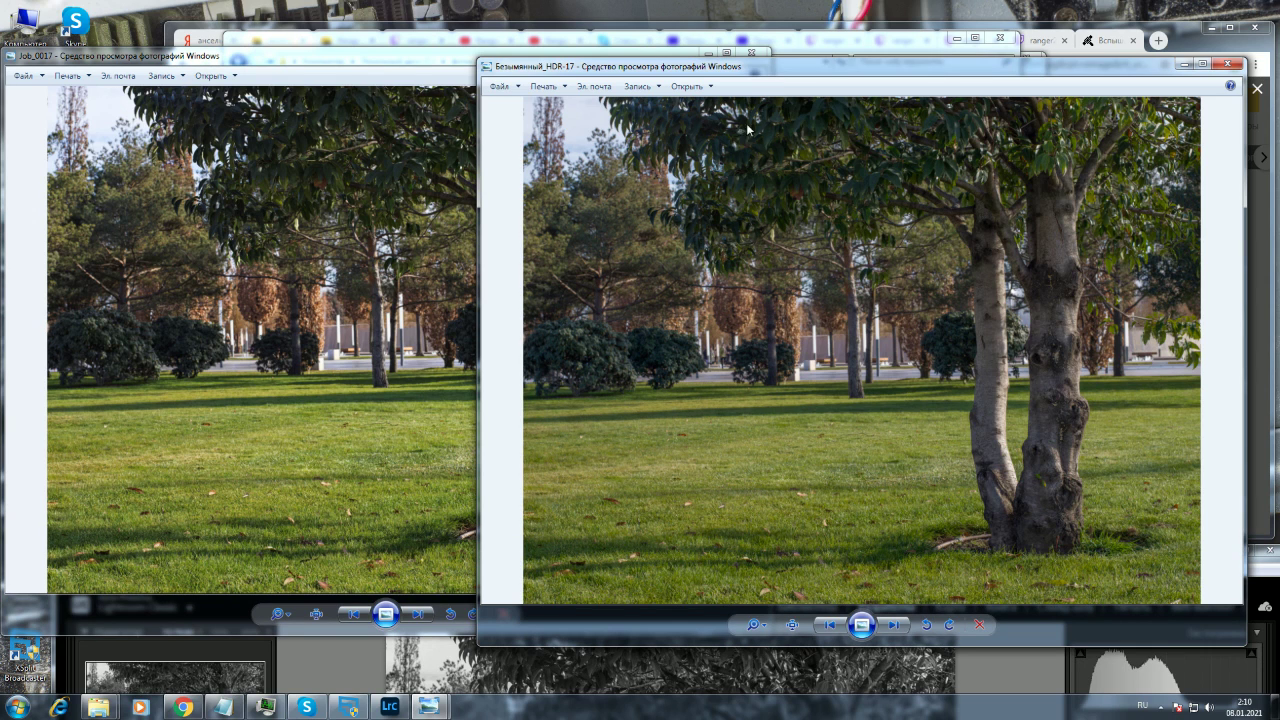
left_click(1228, 64)
left_click(751, 52)
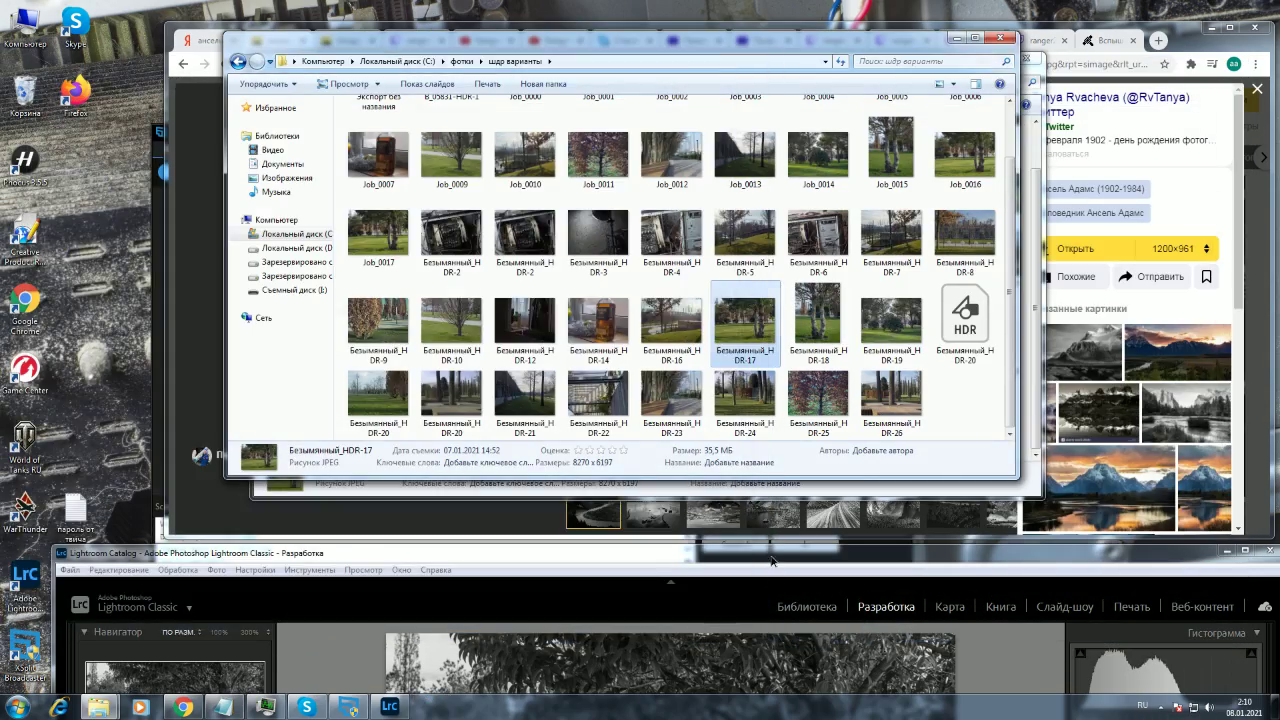
- Return to Lightroom Classic and compare the grass, trunk and foliage tones in black-and-white Job_0017 and Безымянный_HDR-17
left_click_drag(771, 561, 799, 20)
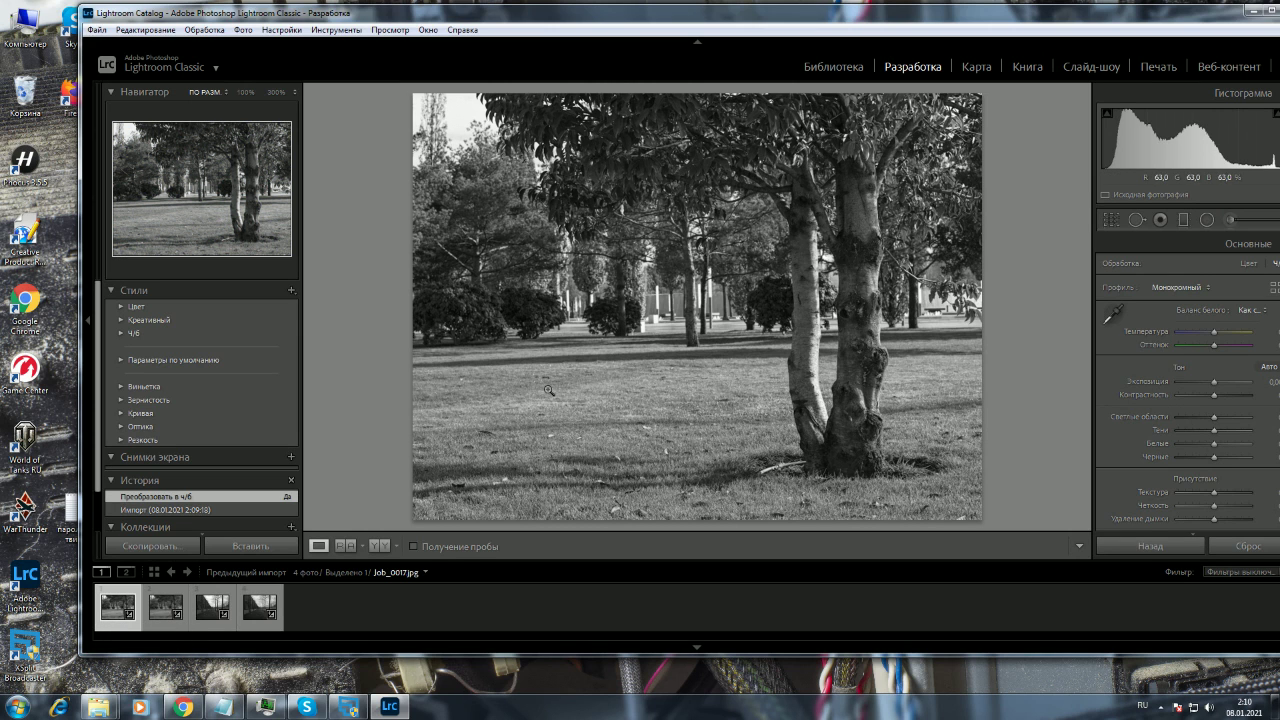
left_click(156, 607)
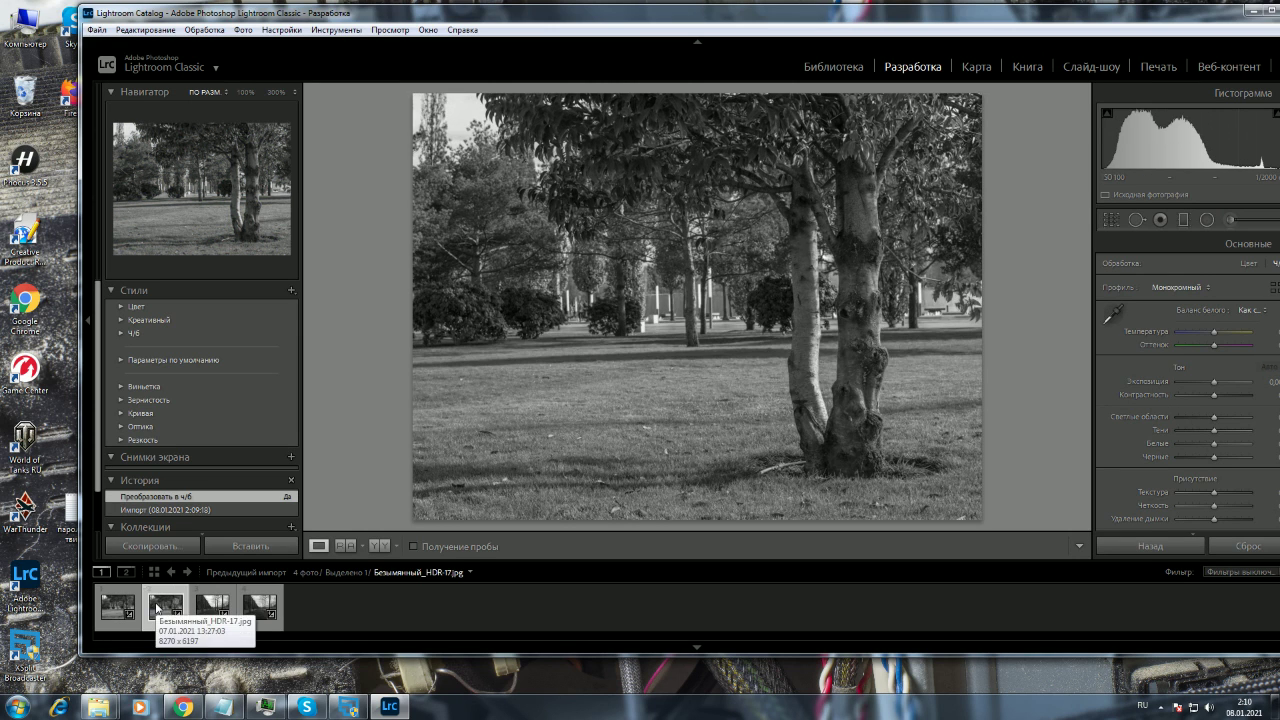
left_click(112, 608)
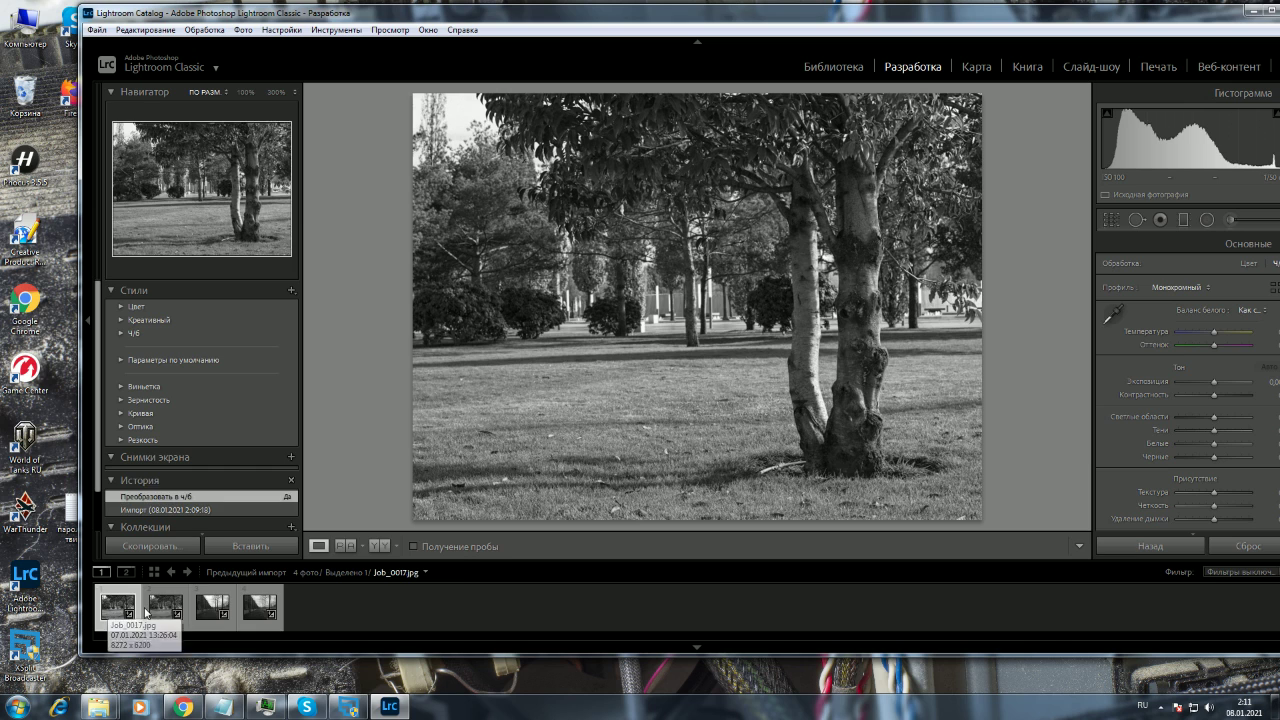
left_click(160, 610)
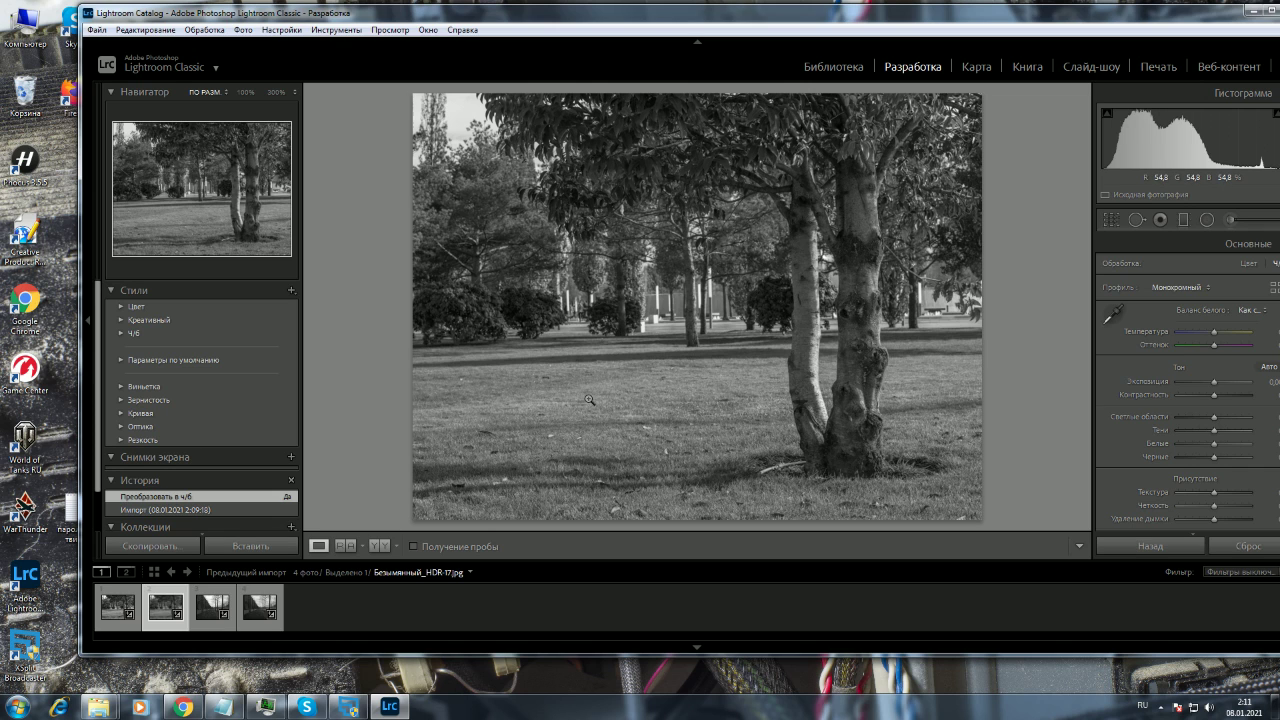
key("Left")
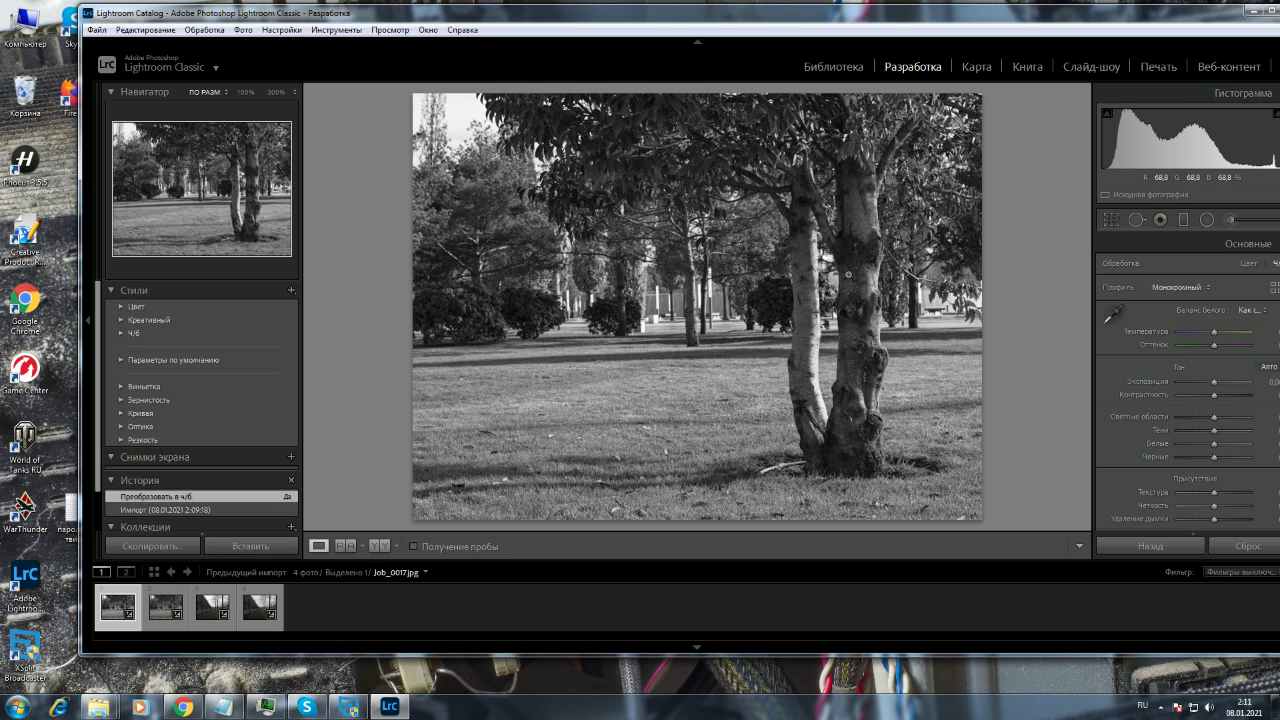
key("Right")
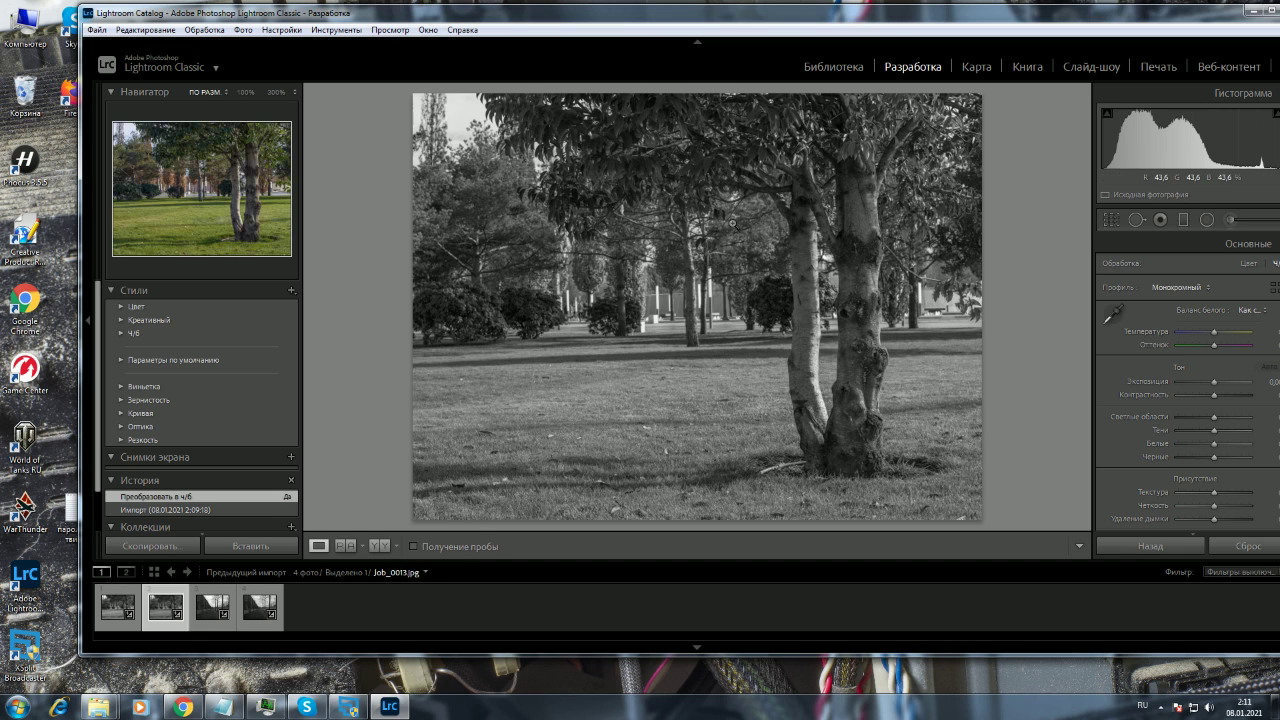
- Compare the leaf and branch detail of black-and-white Безымянный_HDR-17 and Job_0017 at 100% zoom
left_click(614, 118)
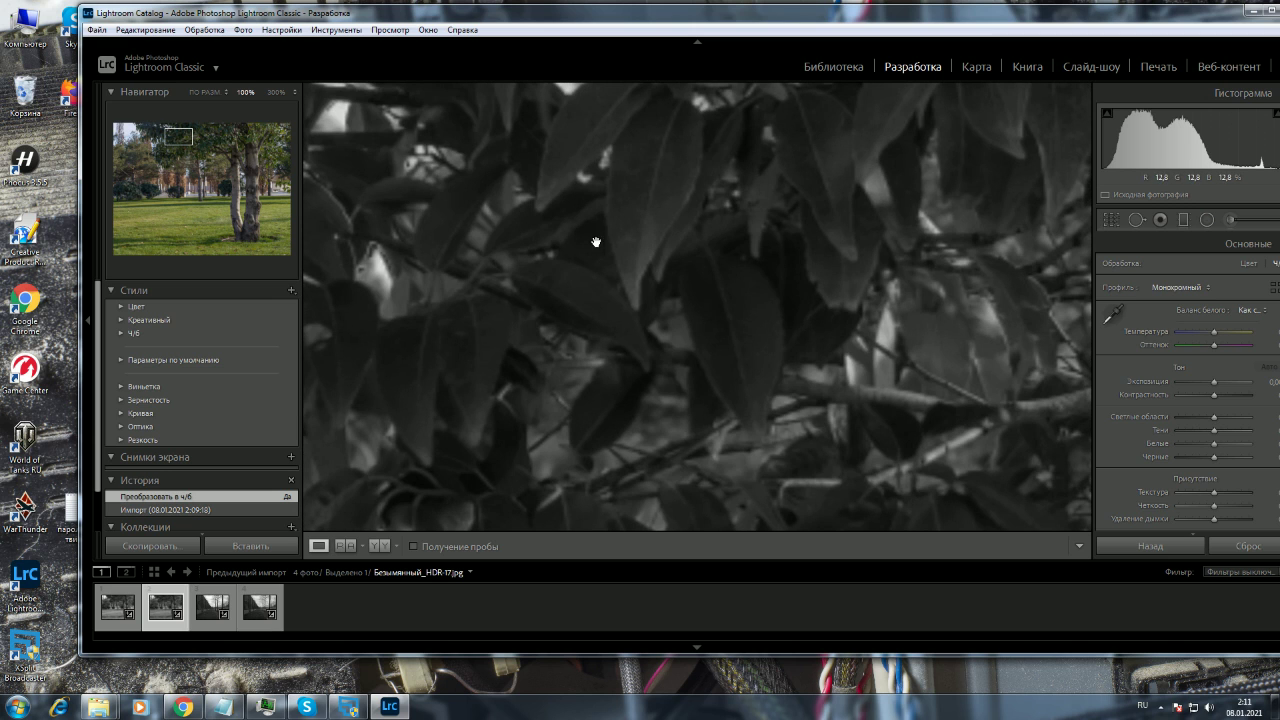
left_click_drag(651, 259, 560, 223)
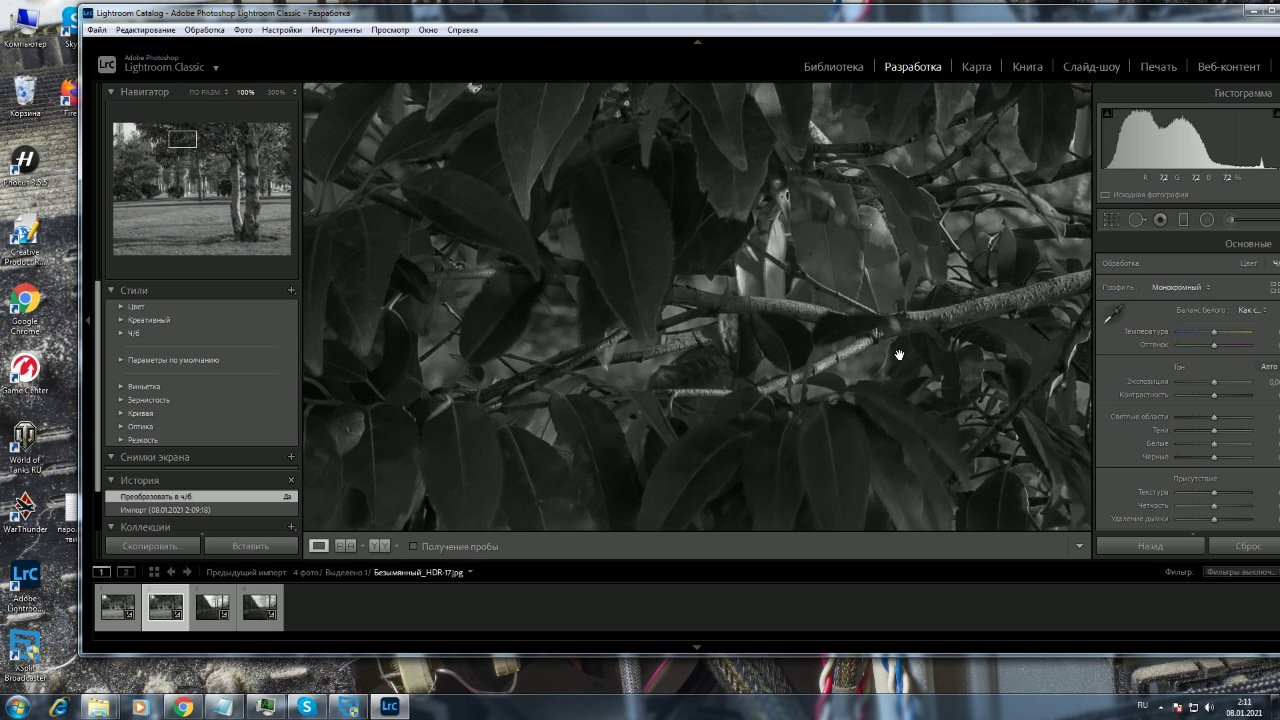
left_click_drag(897, 354, 554, 300)
key("Left")
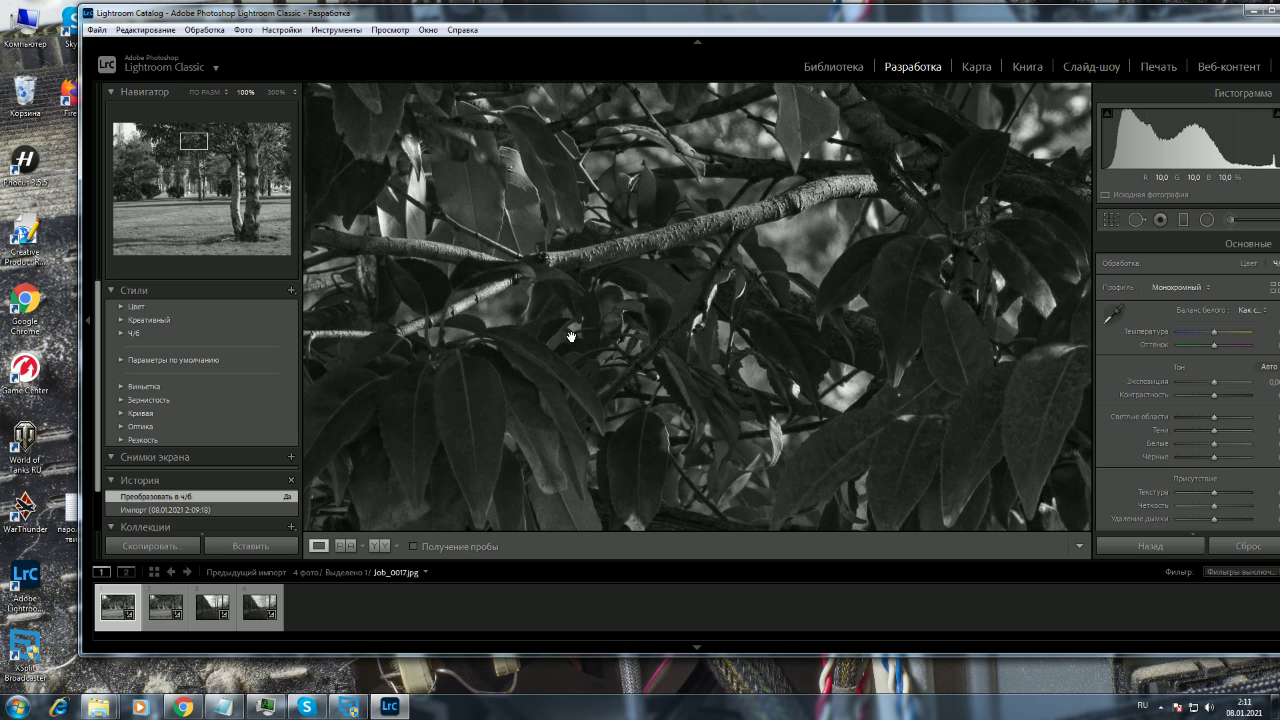
left_click(160, 610)
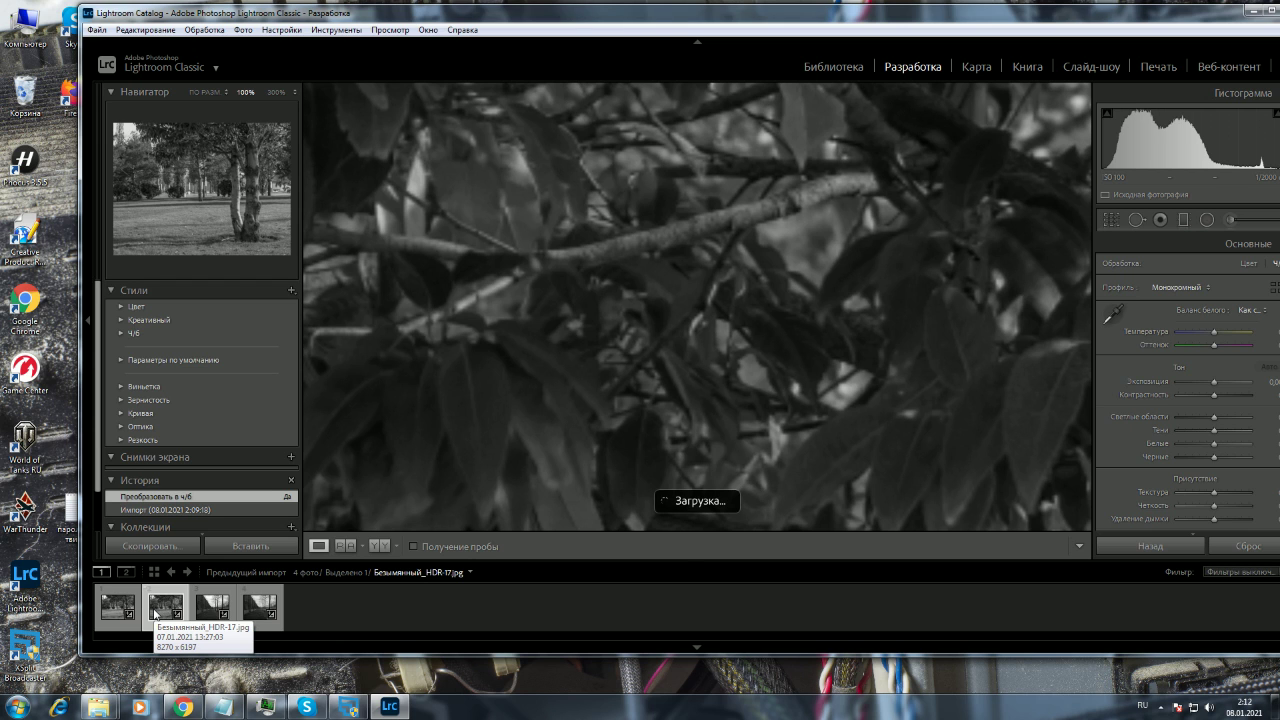
left_click(485, 395)
- Compare the sky, wall and grass tones of black-and-white Job_0013 and Безымянный_HDR-21 by alternating between them
left_click(209, 609)
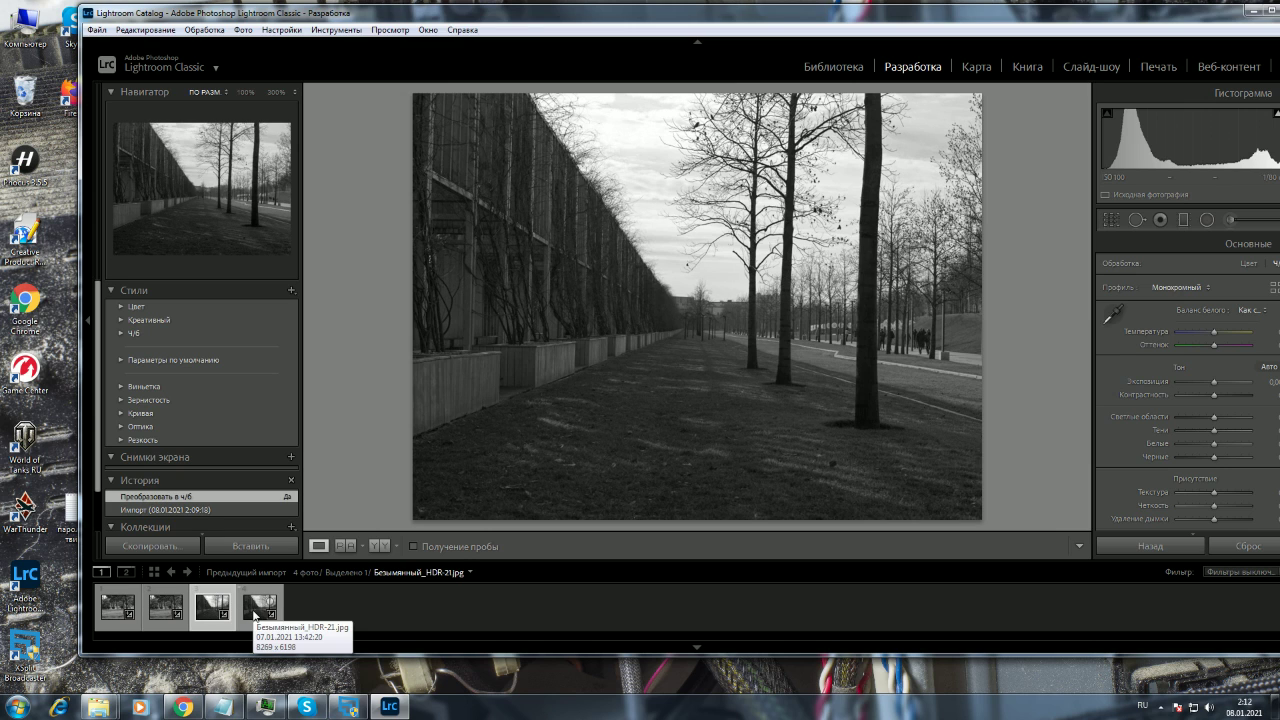
left_click(254, 613)
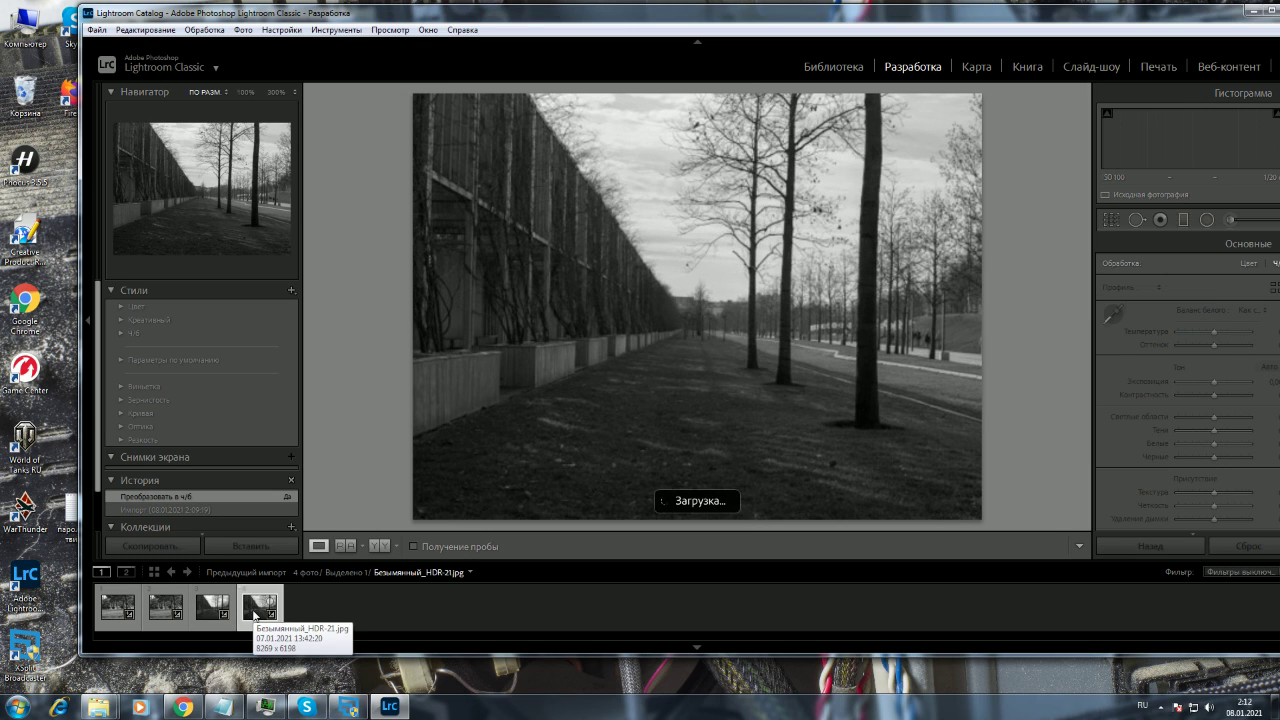
left_click(212, 613)
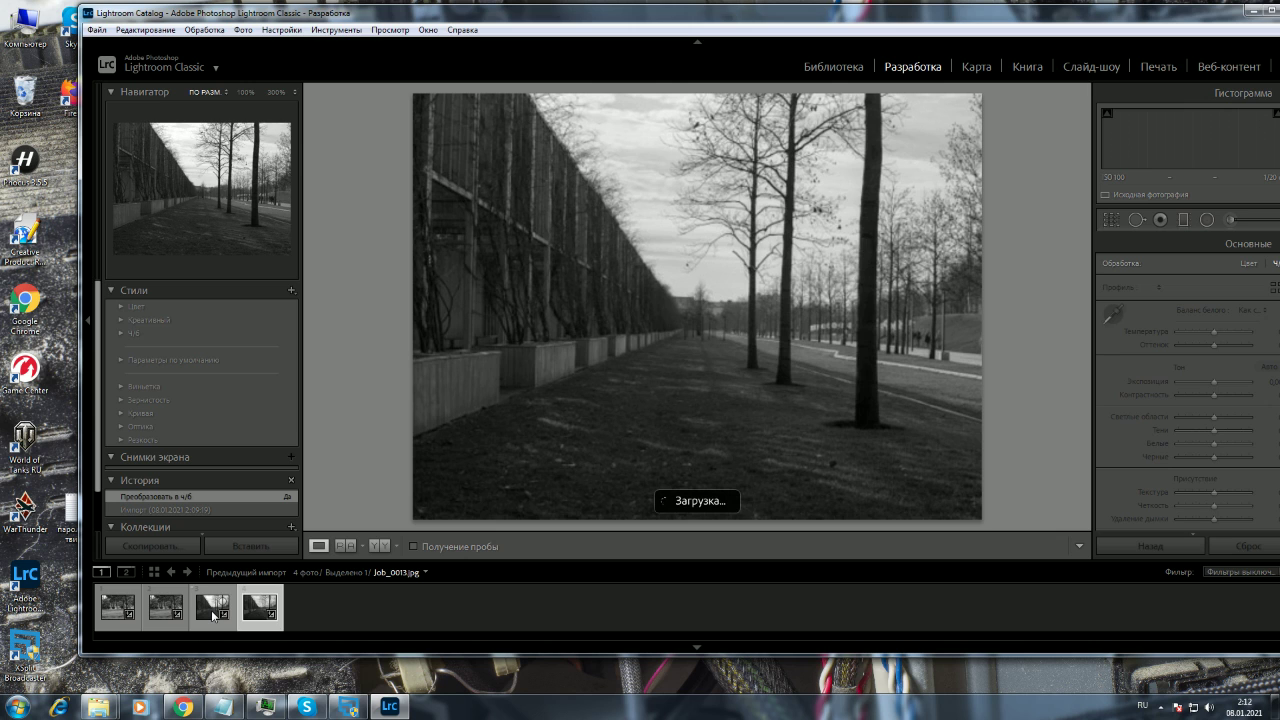
left_click(254, 613)
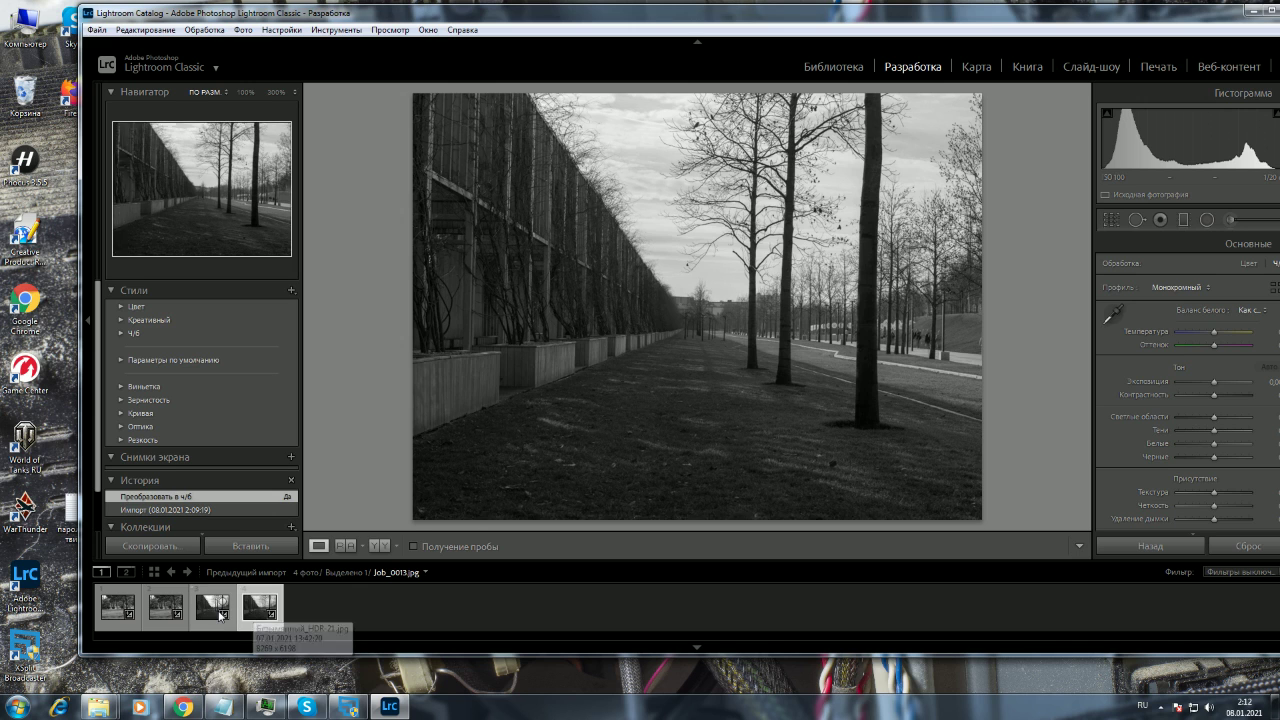
left_click(214, 613)
left_click(245, 612)
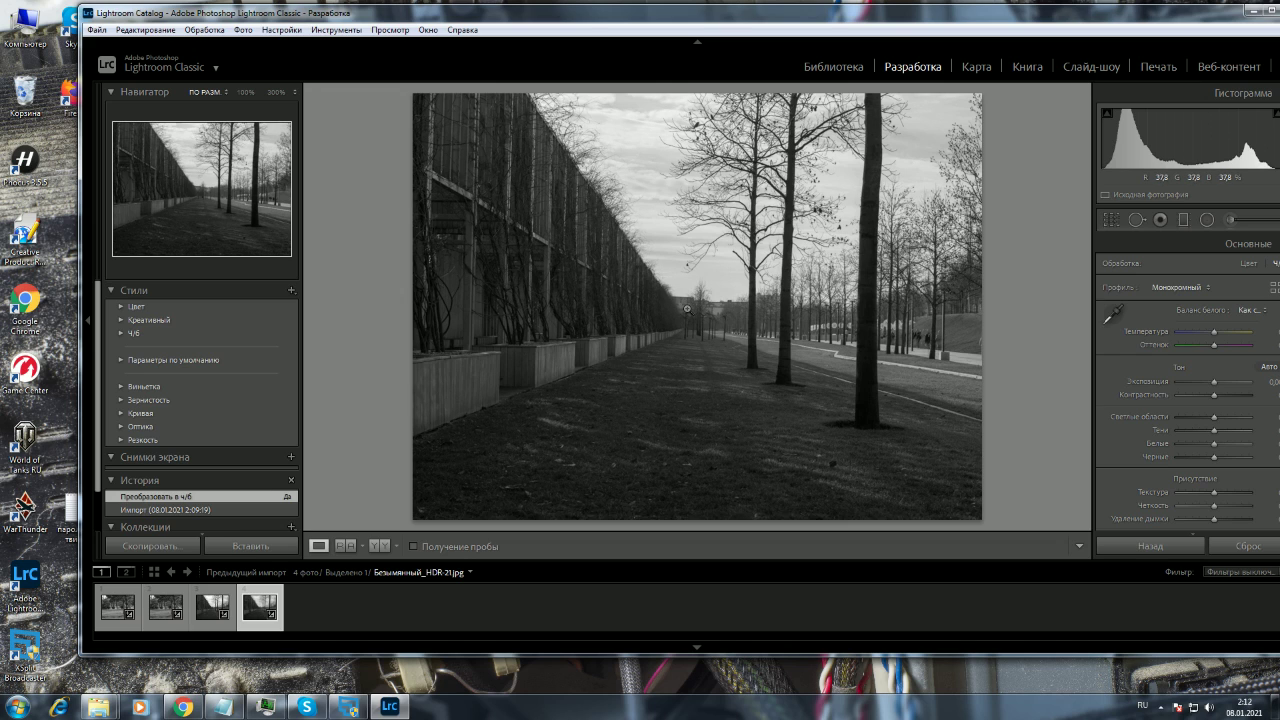
left_click(211, 614)
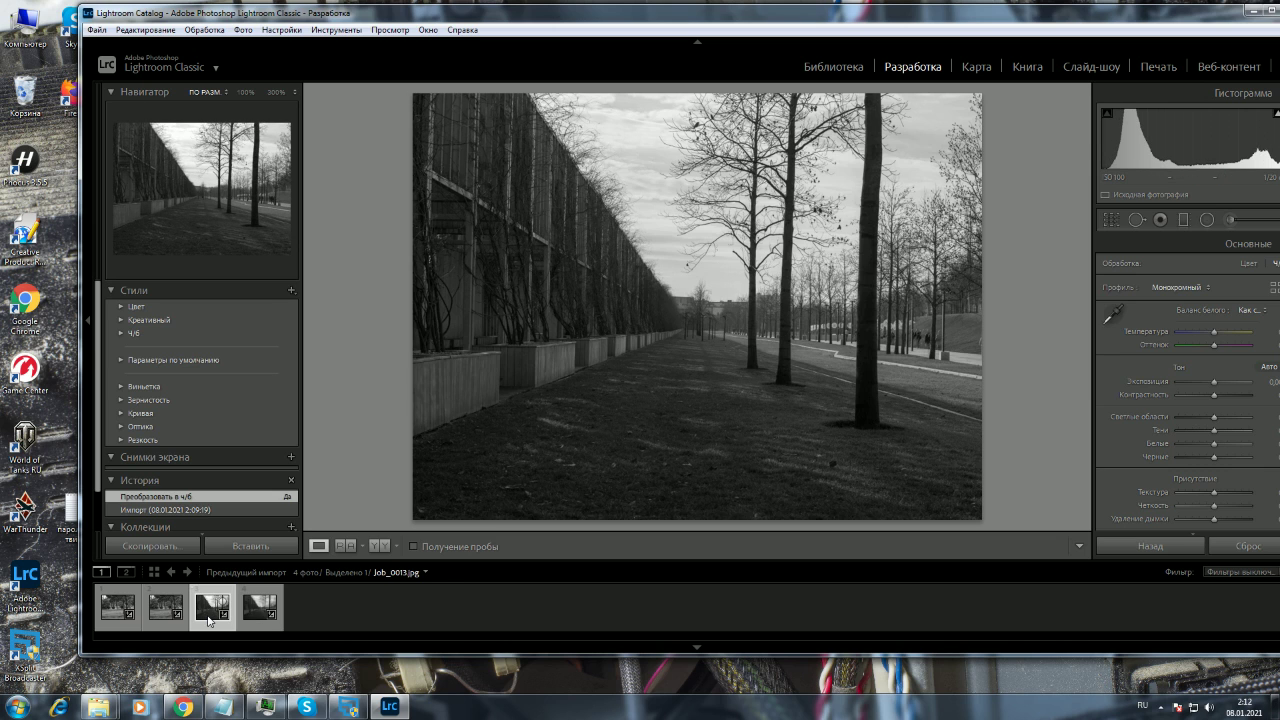
key("Right")
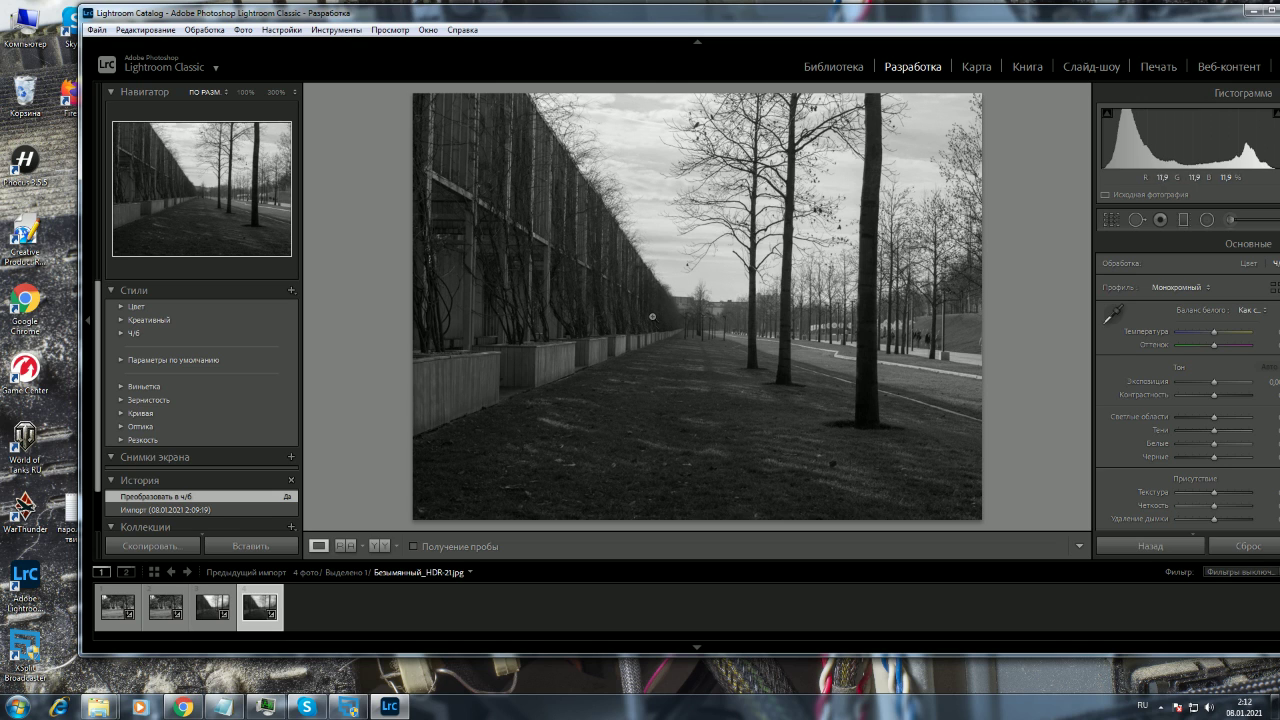
key("Left")
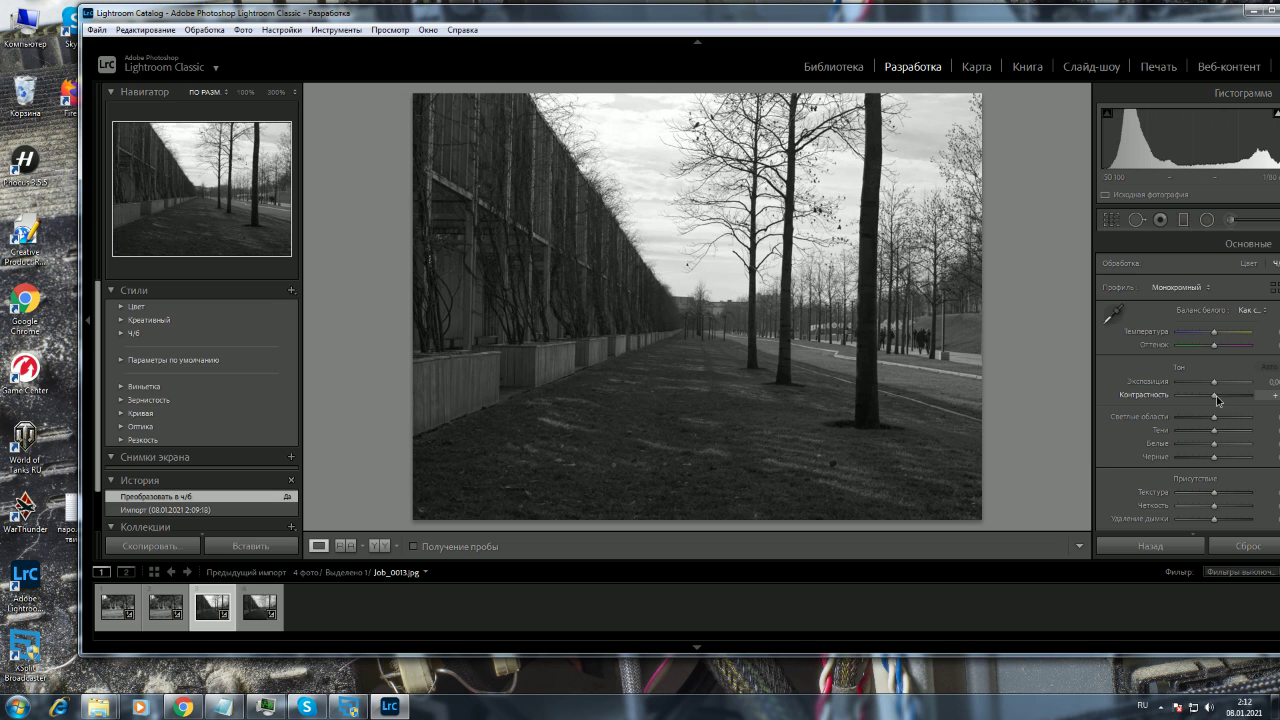
left_click_drag(1218, 394, 1214, 400)
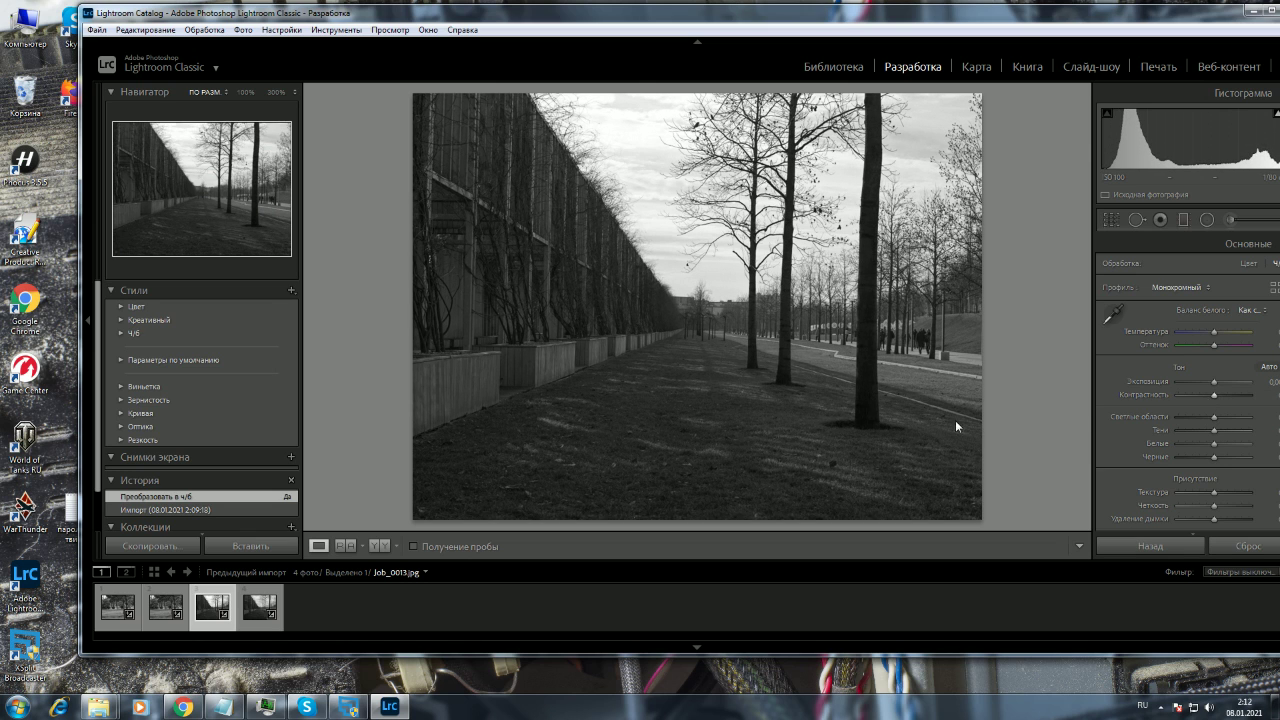
- Alternate again between Job_0013 and Безымянный_HDR-21, and examine the far end of the alley in Безымянный_HDR-21 at 100%
left_click(256, 609)
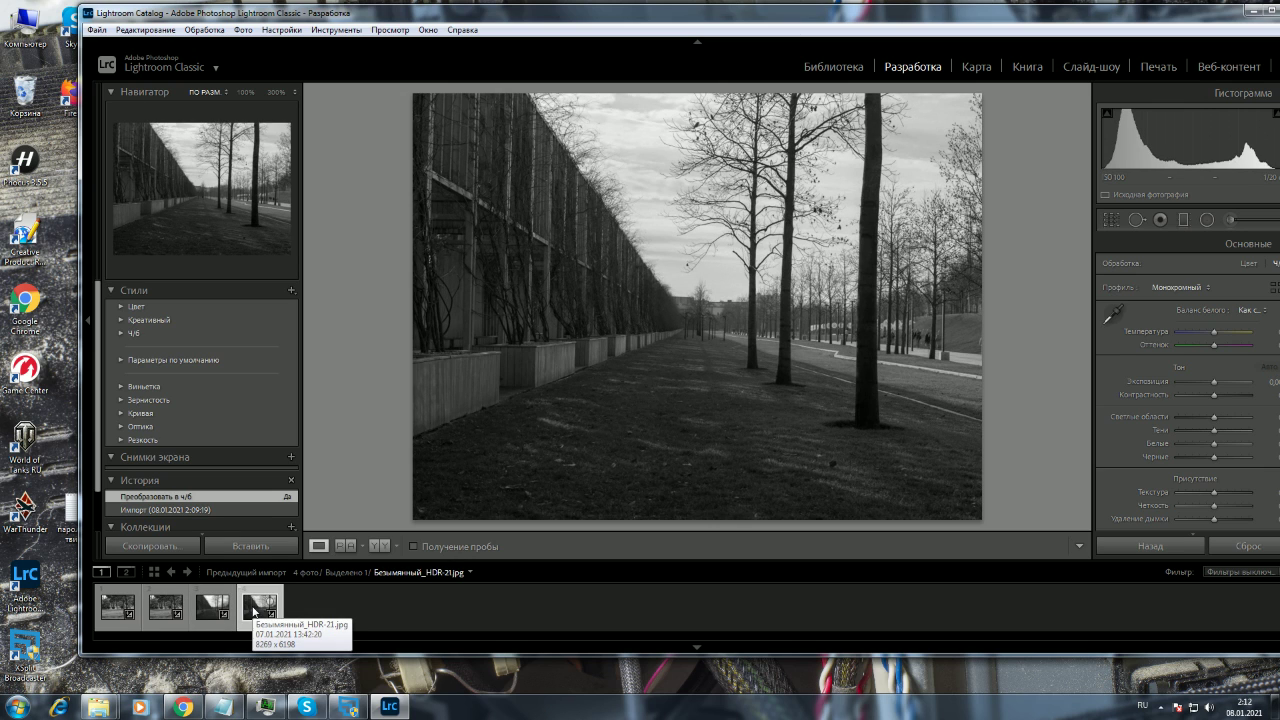
left_click(207, 612)
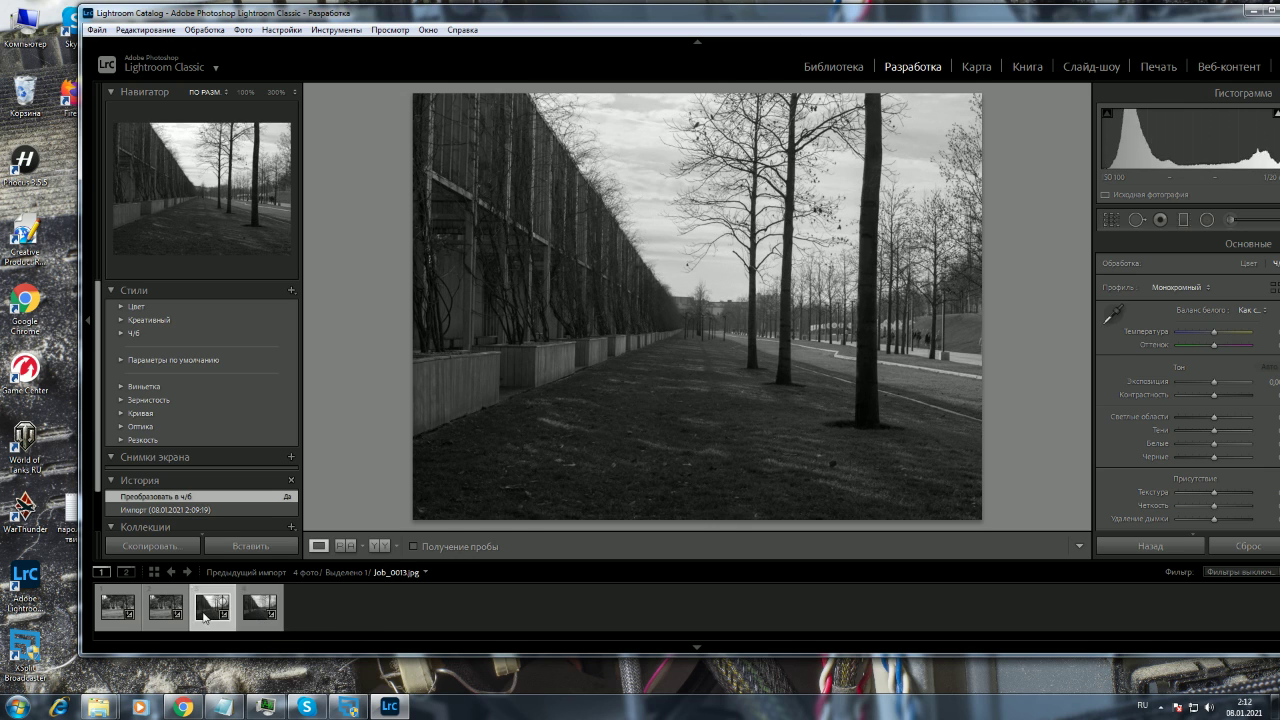
left_click(256, 612)
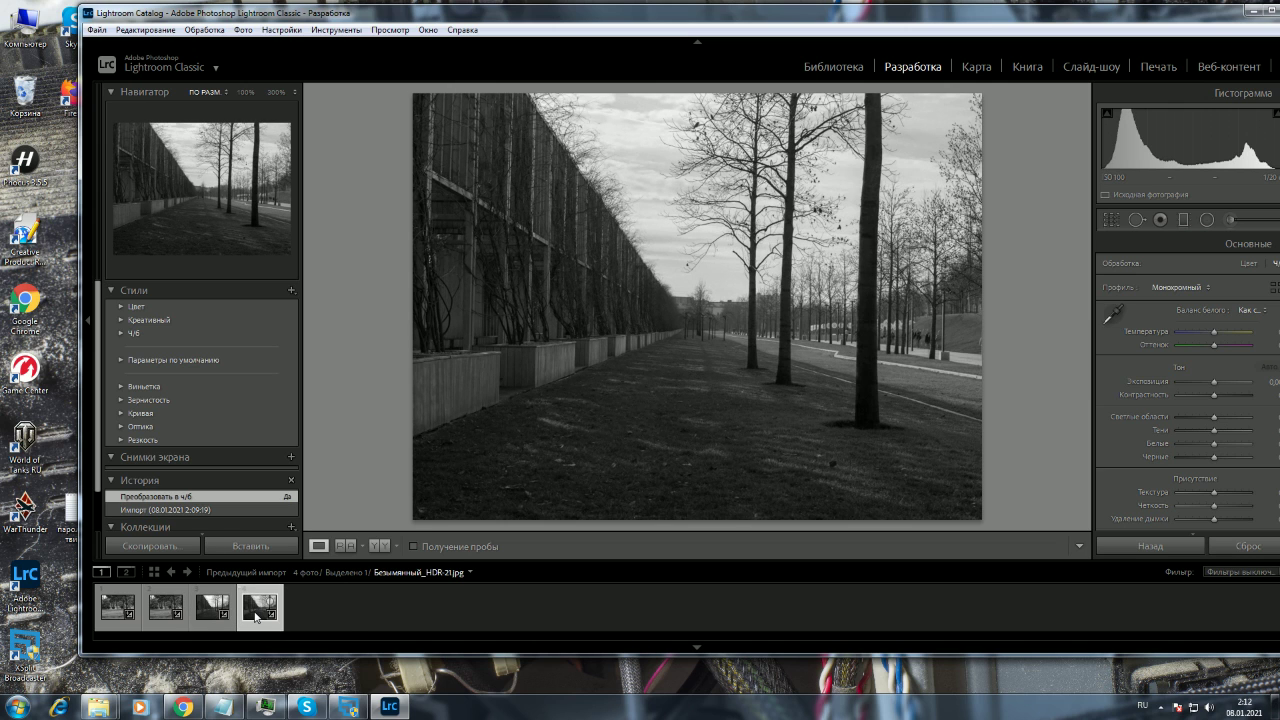
left_click(676, 310)
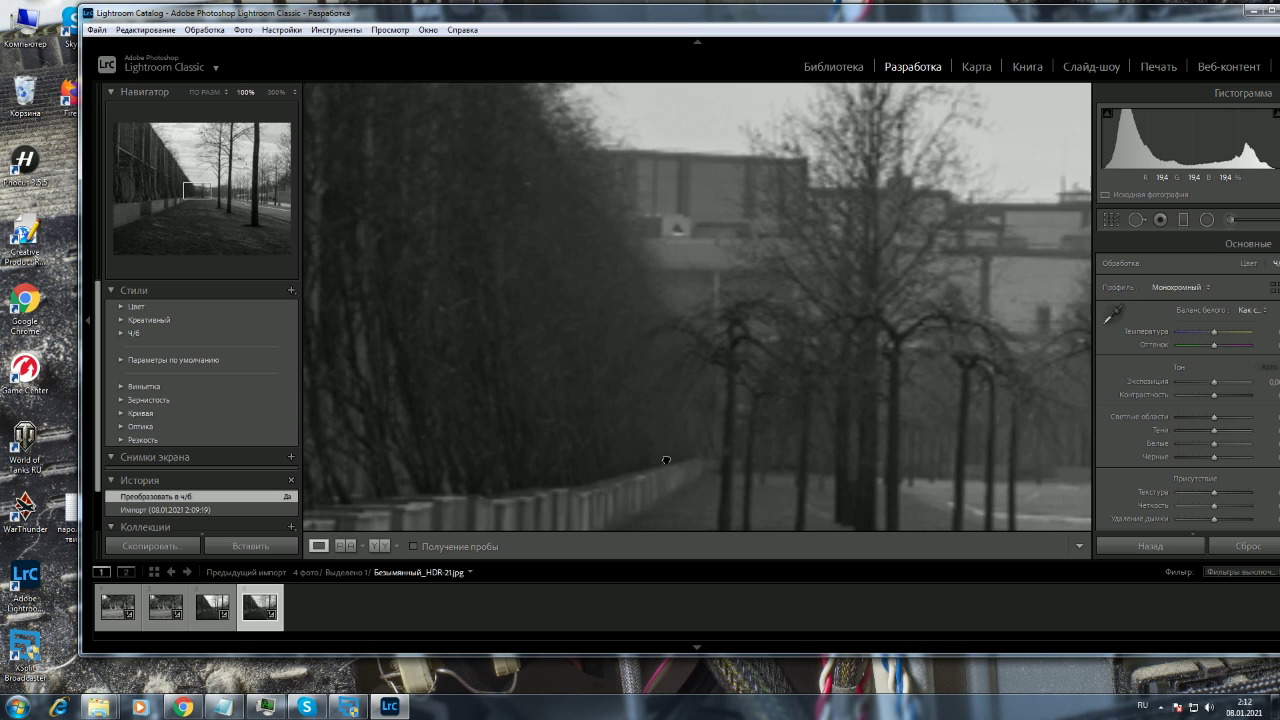
left_click_drag(666, 457, 689, 394)
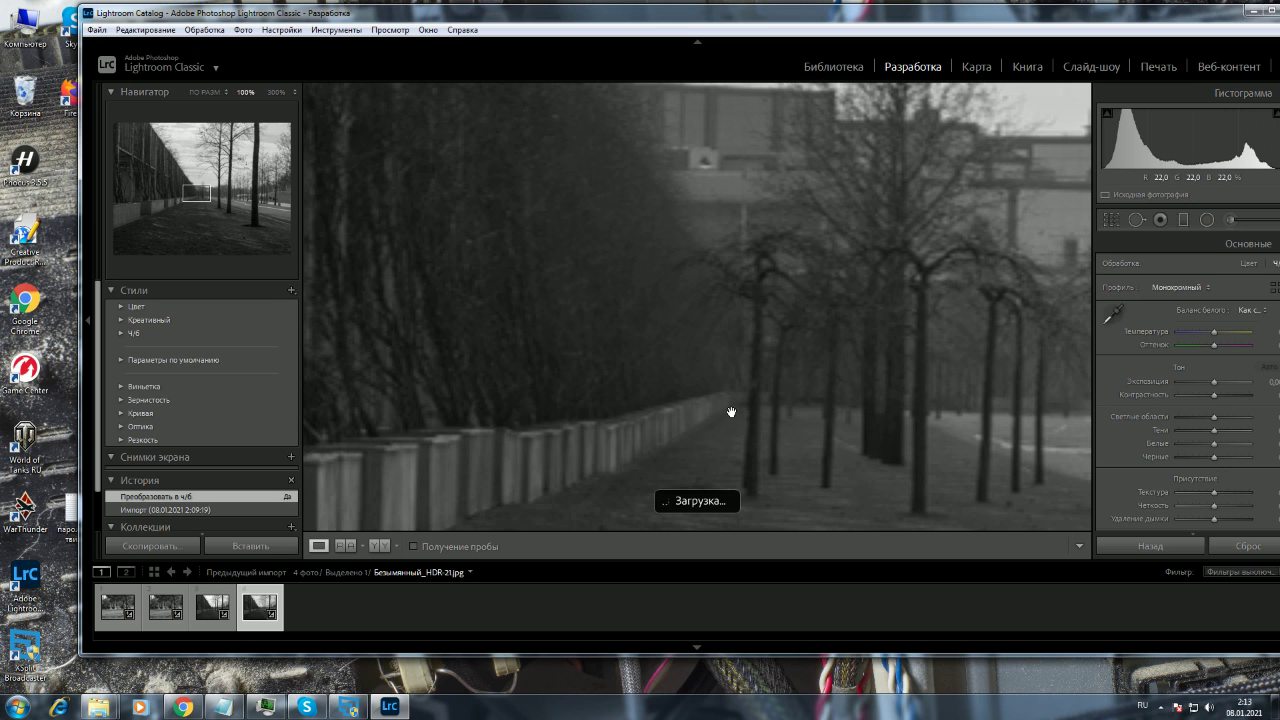
- Export all four black-and-white photos to the folder C:\фотки\шдр варианты, with file names built from name and sequence
left_click(247, 620)
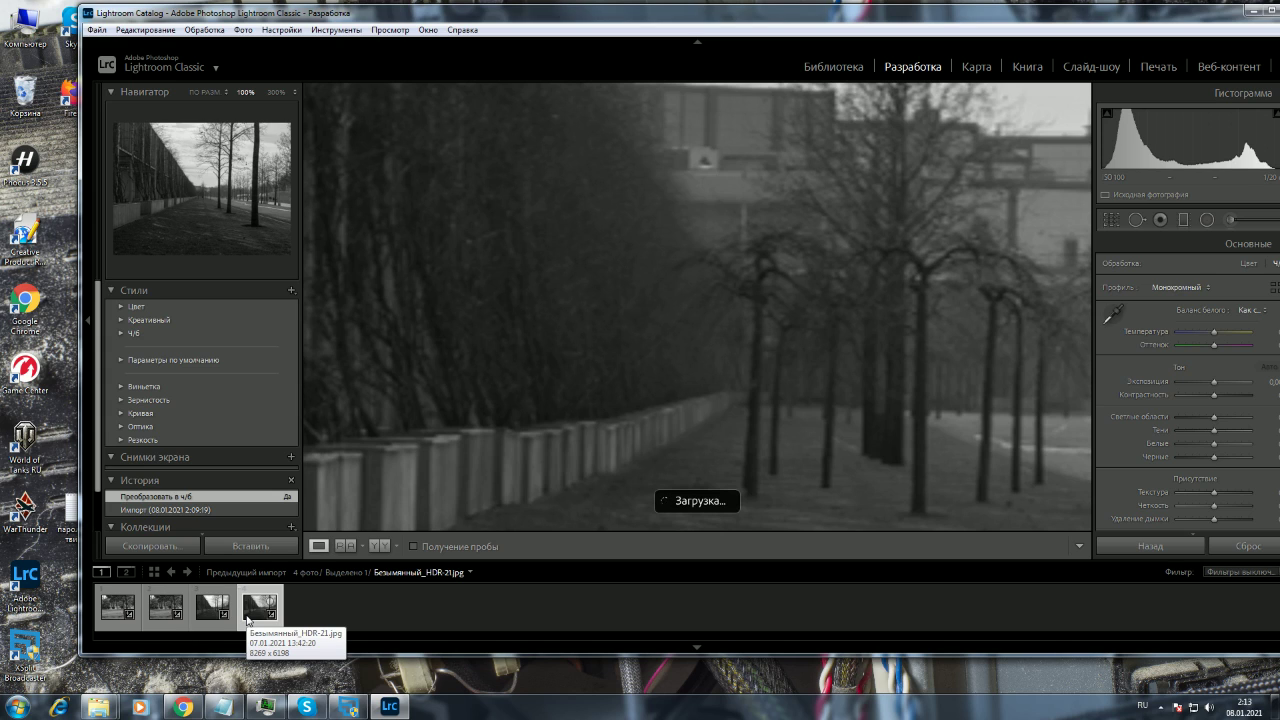
left_click(118, 622, "shift")
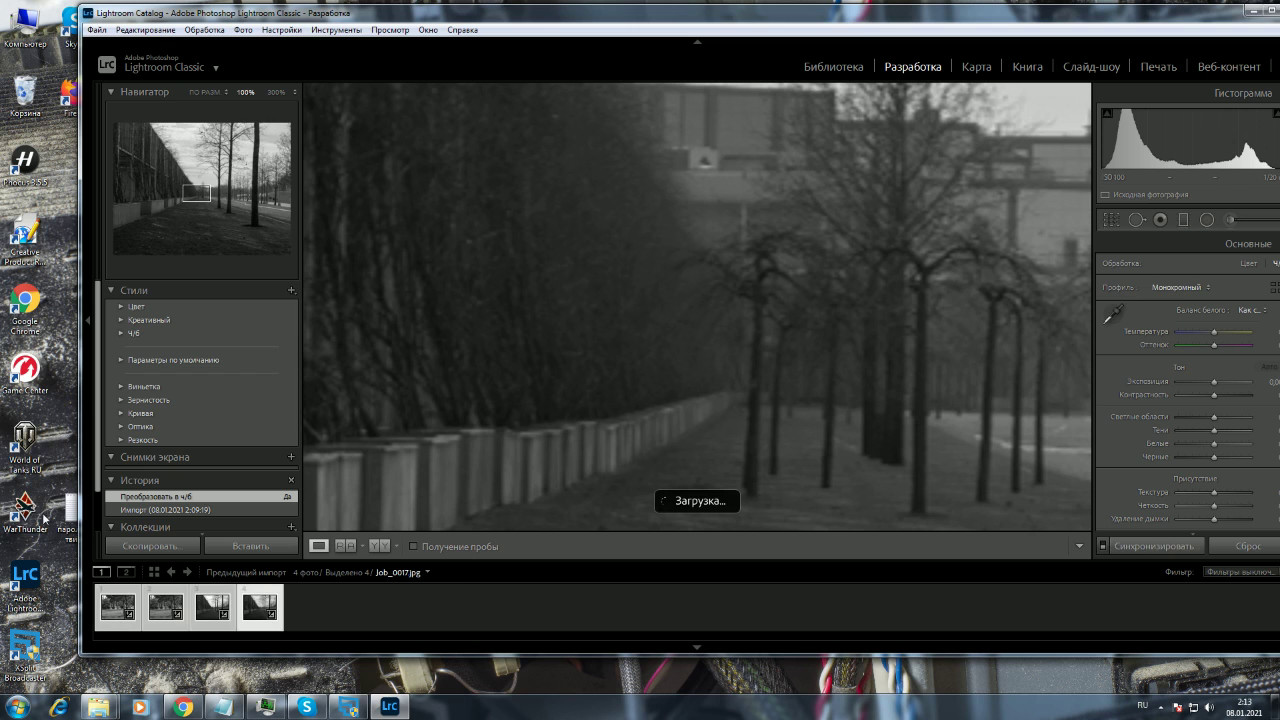
left_click(96, 30)
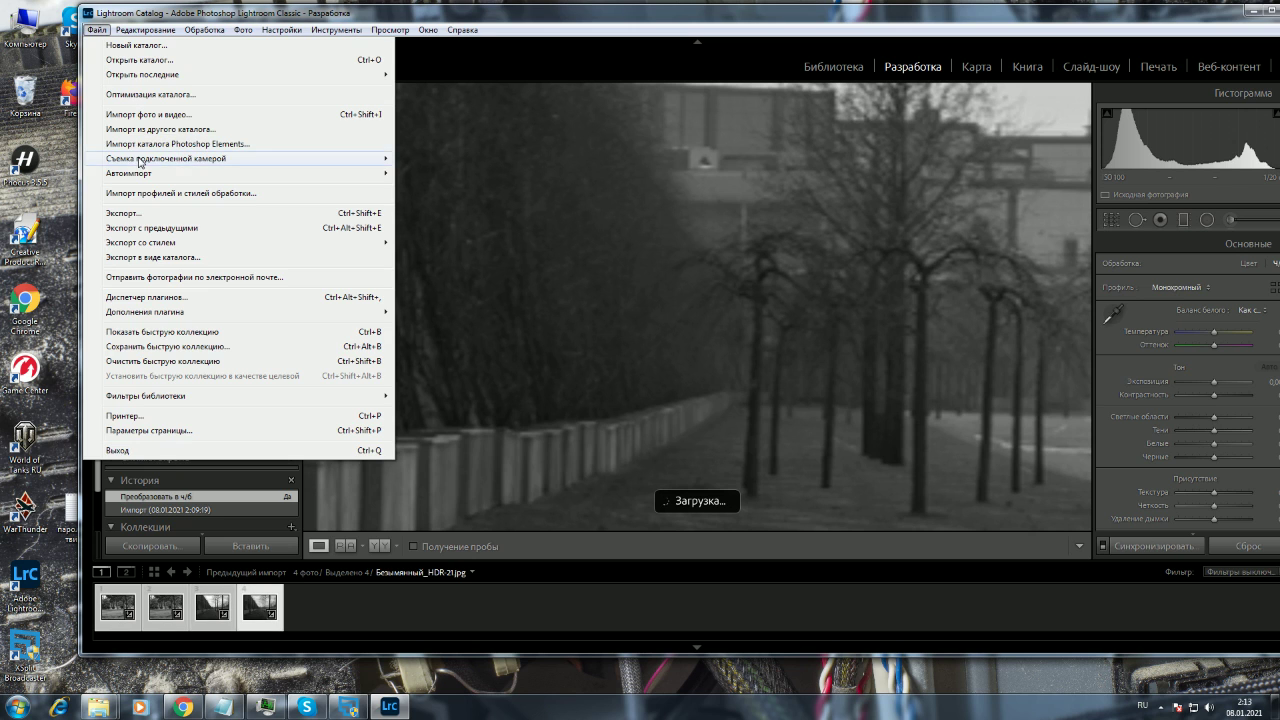
left_click(135, 213)
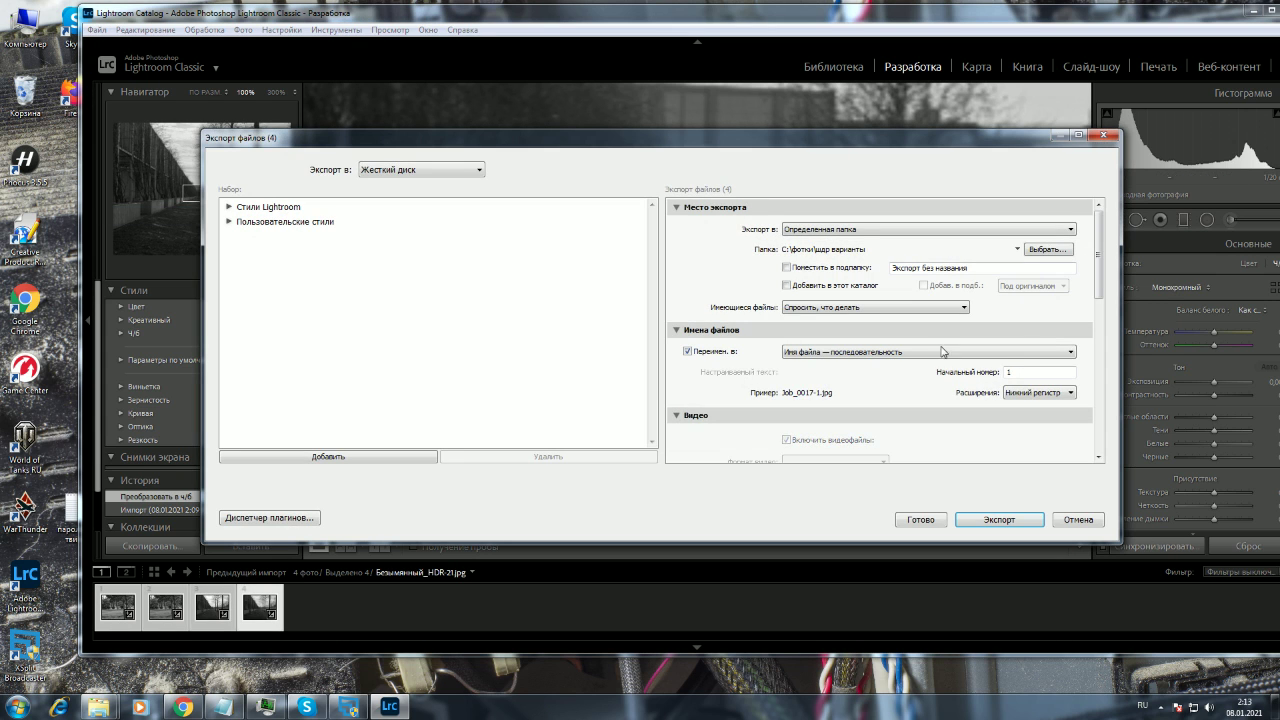
left_click(1034, 254)
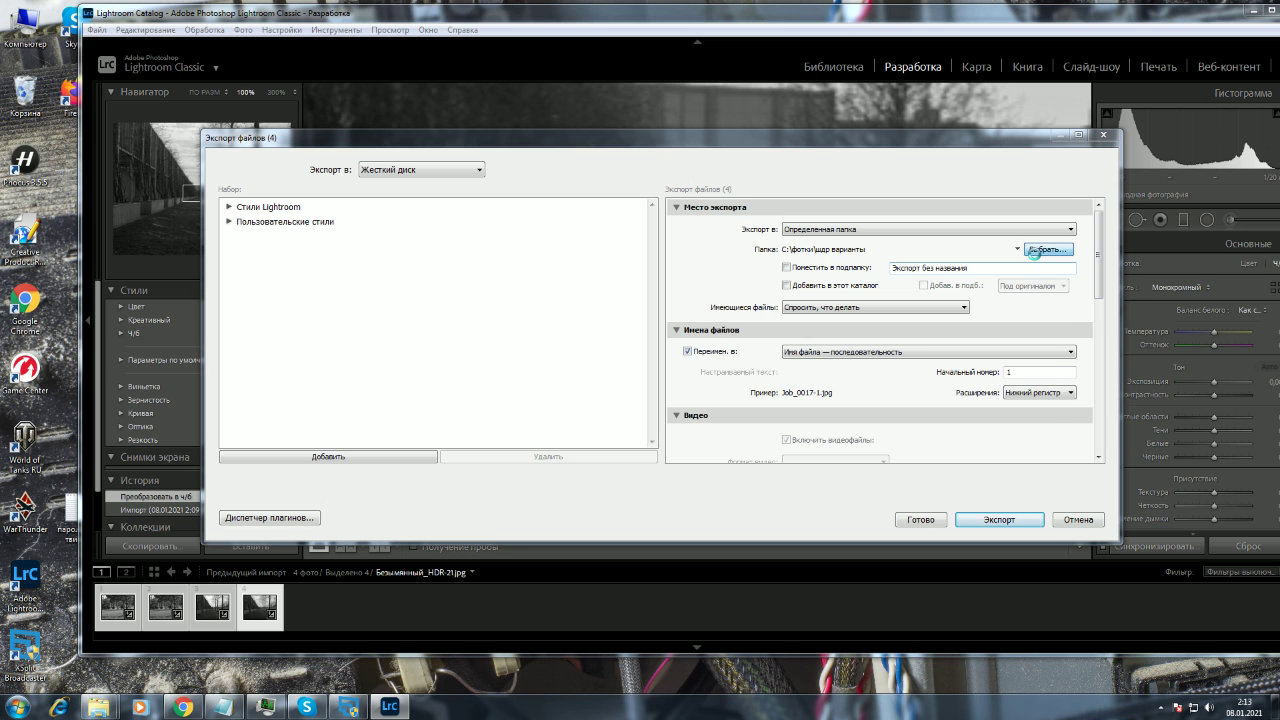
left_click(1032, 505)
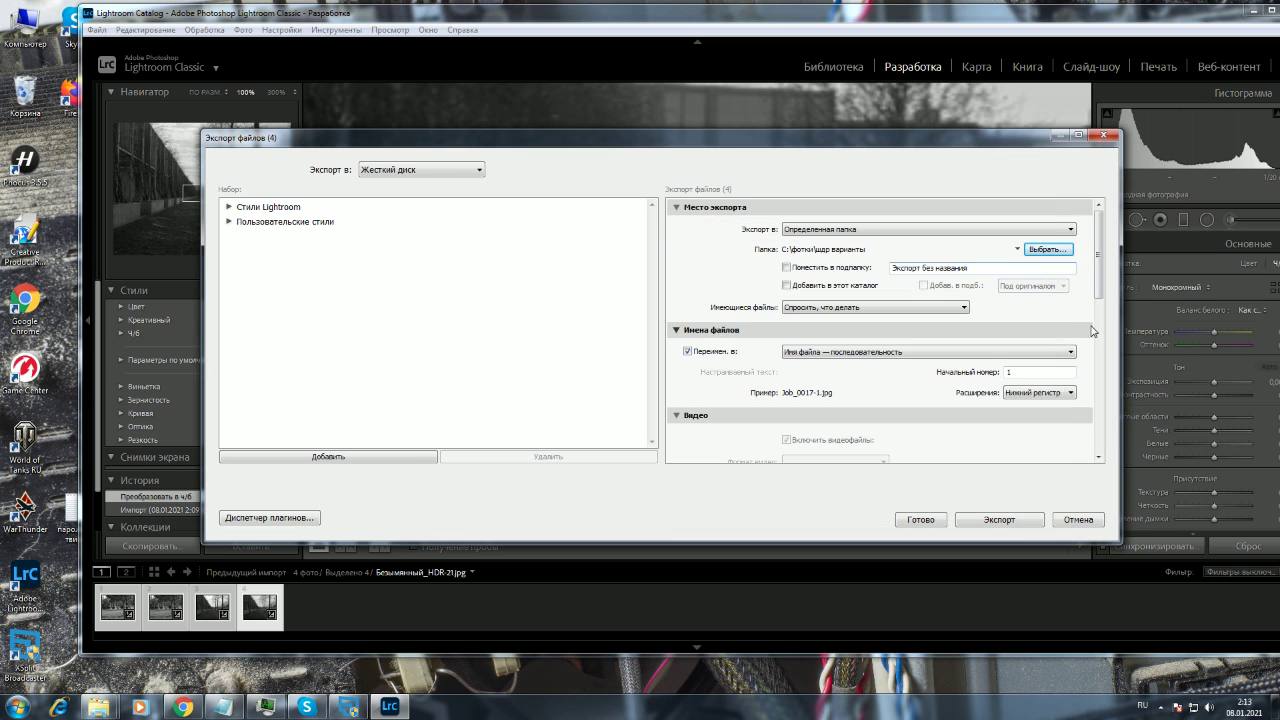
scroll(1087, 458, "down", 6)
scroll(1087, 458, "up", 8)
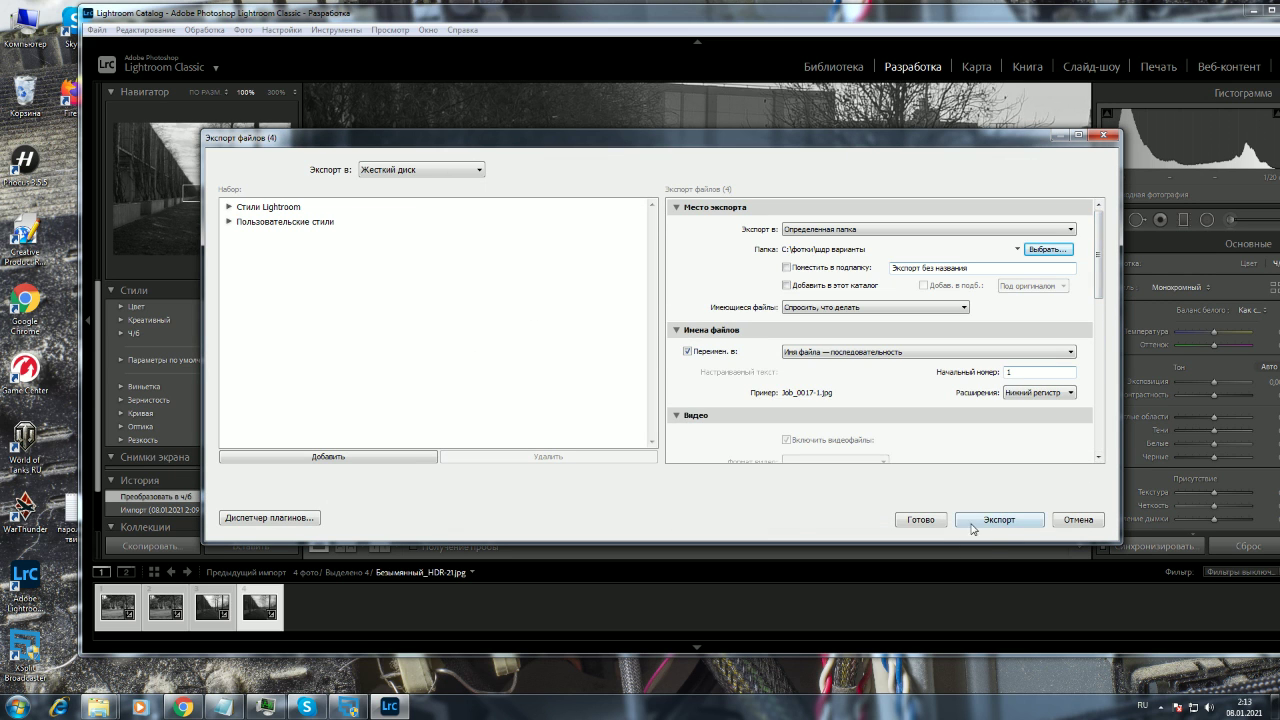
left_click(999, 520)
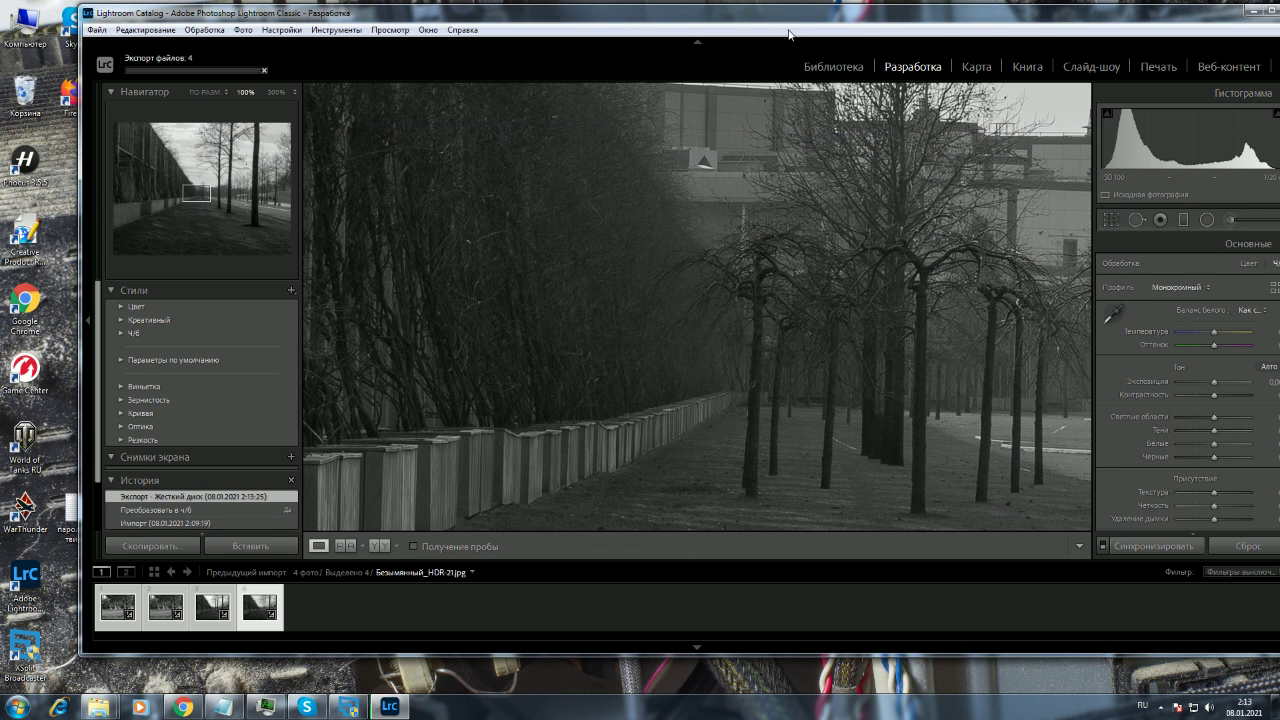
- Minimize Lightroom Classic and open the exported Безымянный_HDR-17-2 from the шдр варианты folder in Windows Photo Viewer
left_click_drag(1247, 13, 1186, 38)
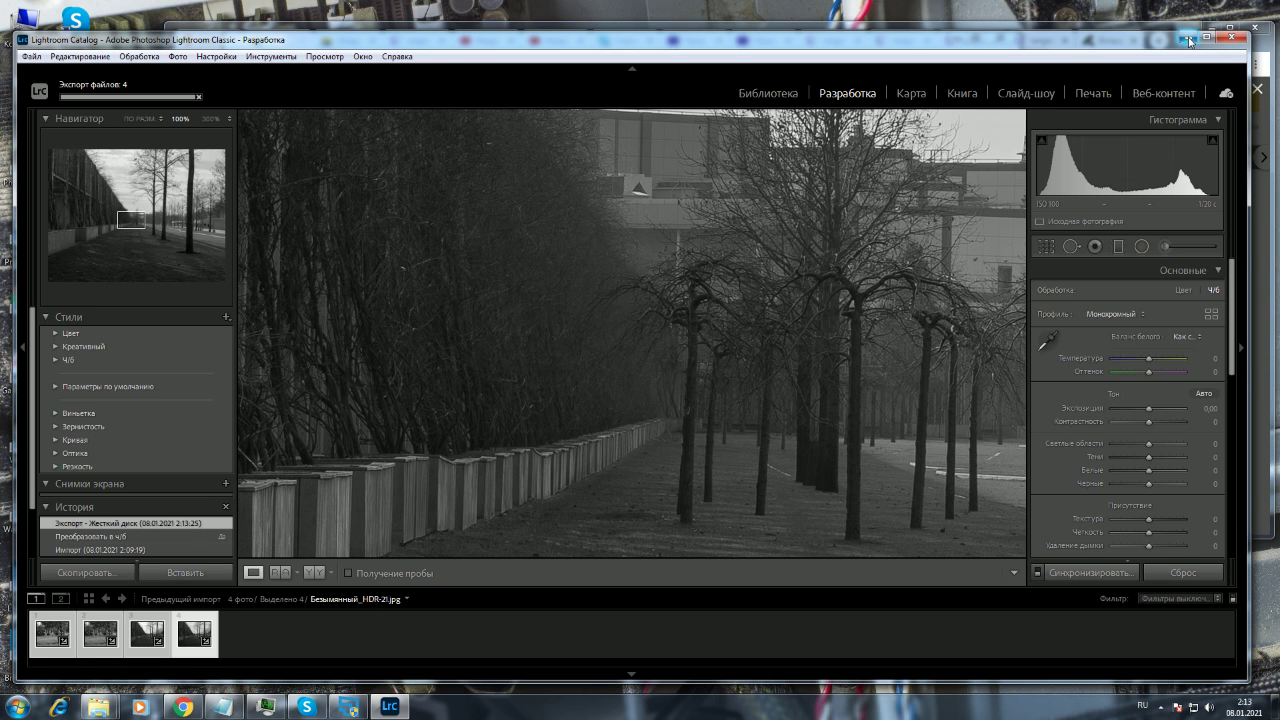
left_click(1188, 40)
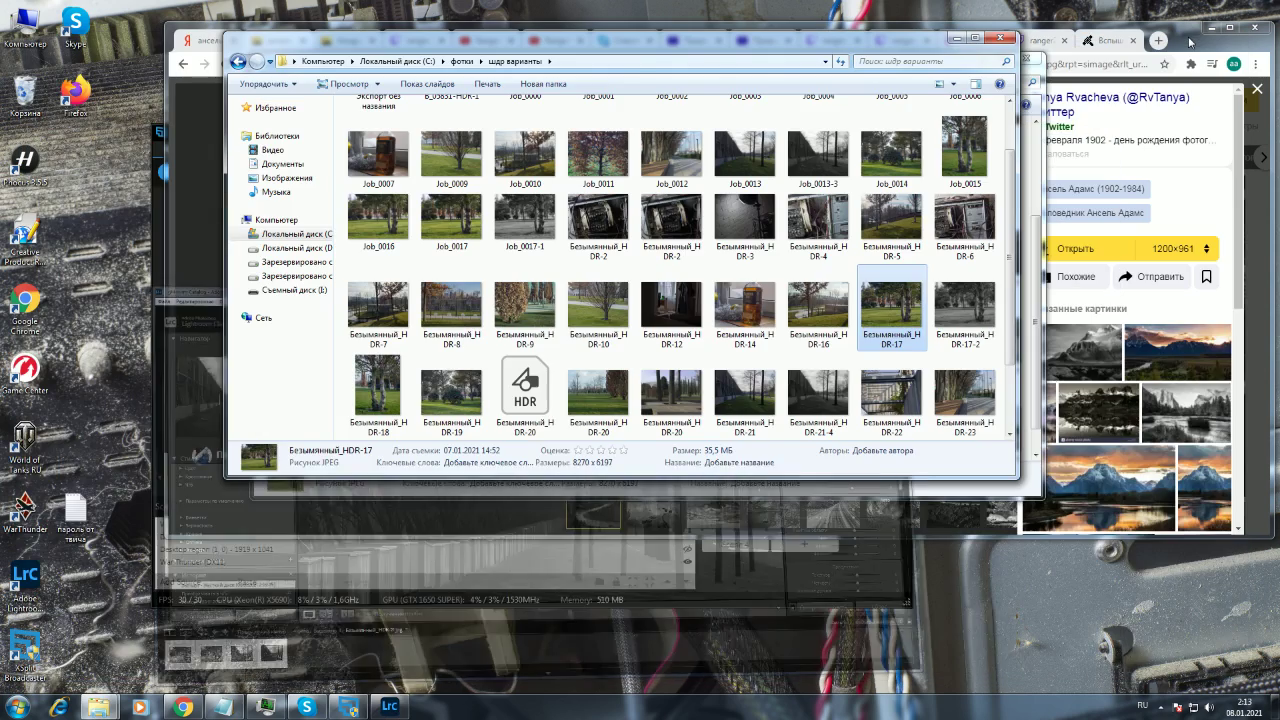
left_click(975, 307)
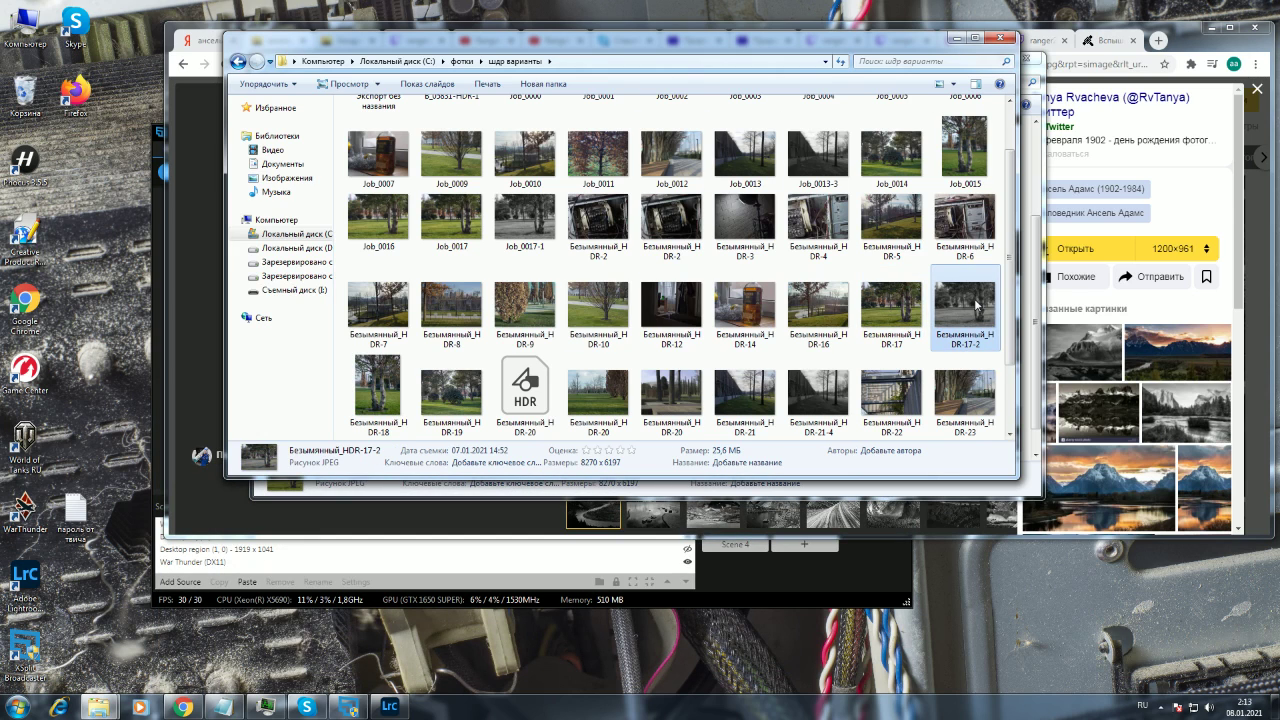
double_click(975, 305)
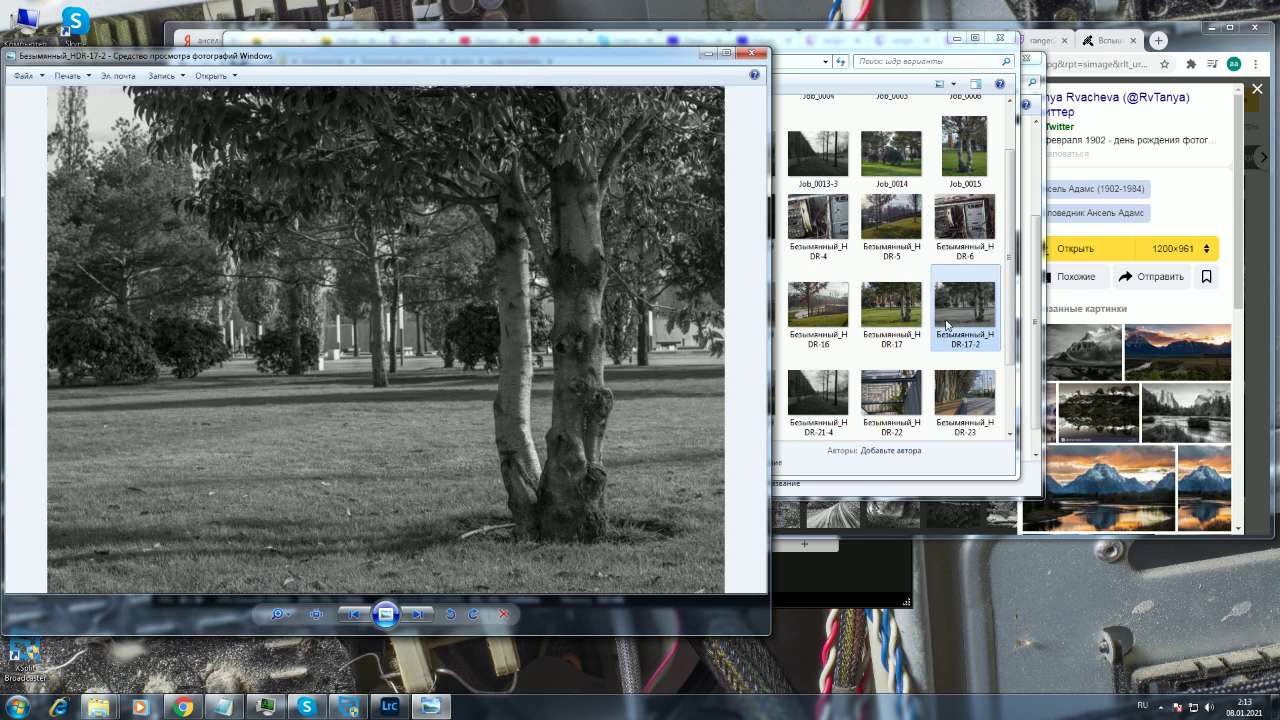
- Return to the шдр варианты folder and open the exported black-and-white Job_0013-3 in Windows Photo Viewer
left_click(960, 316)
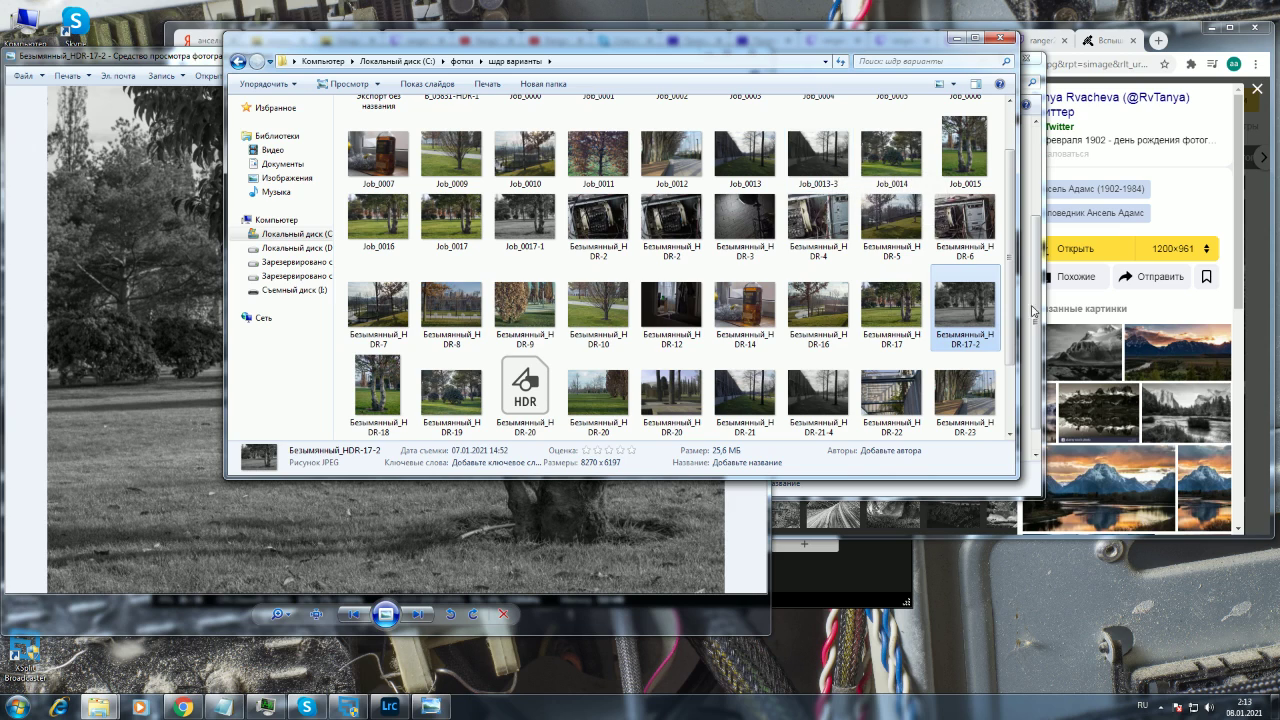
scroll(1006, 305, "down", 1)
scroll(1006, 305, "down", 2)
scroll(1027, 237, "up", 5)
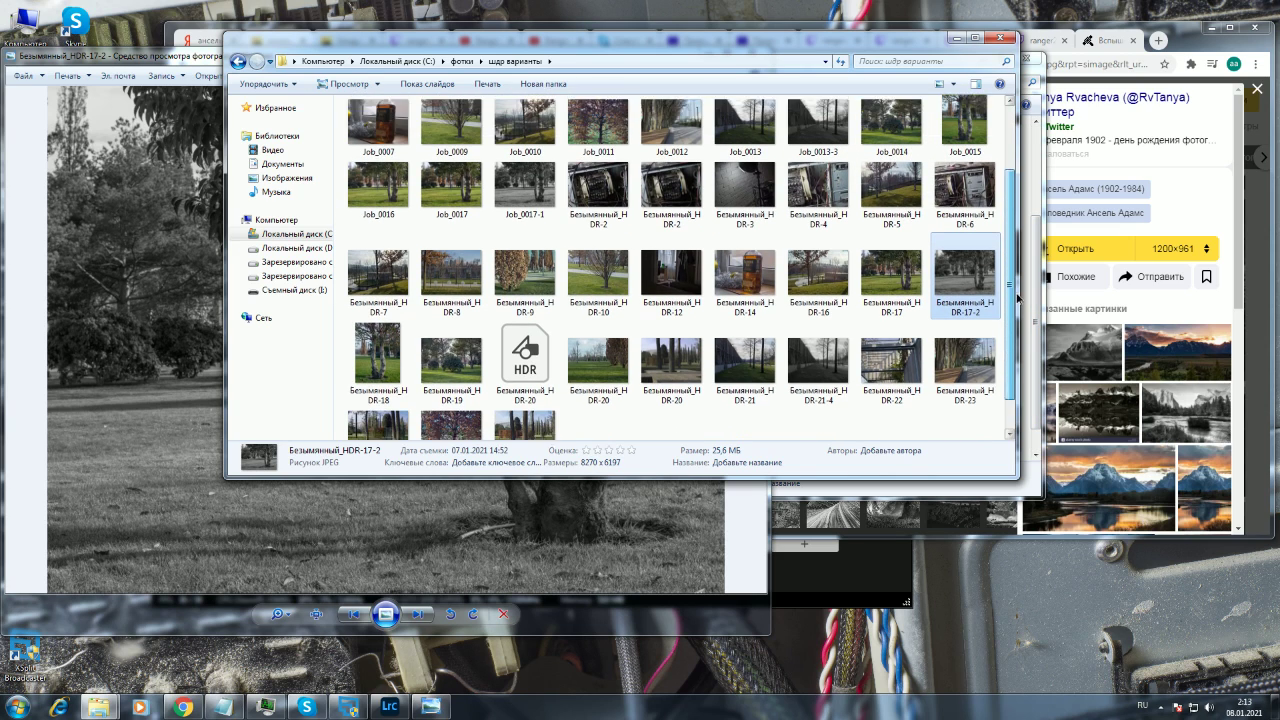
double_click(818, 225)
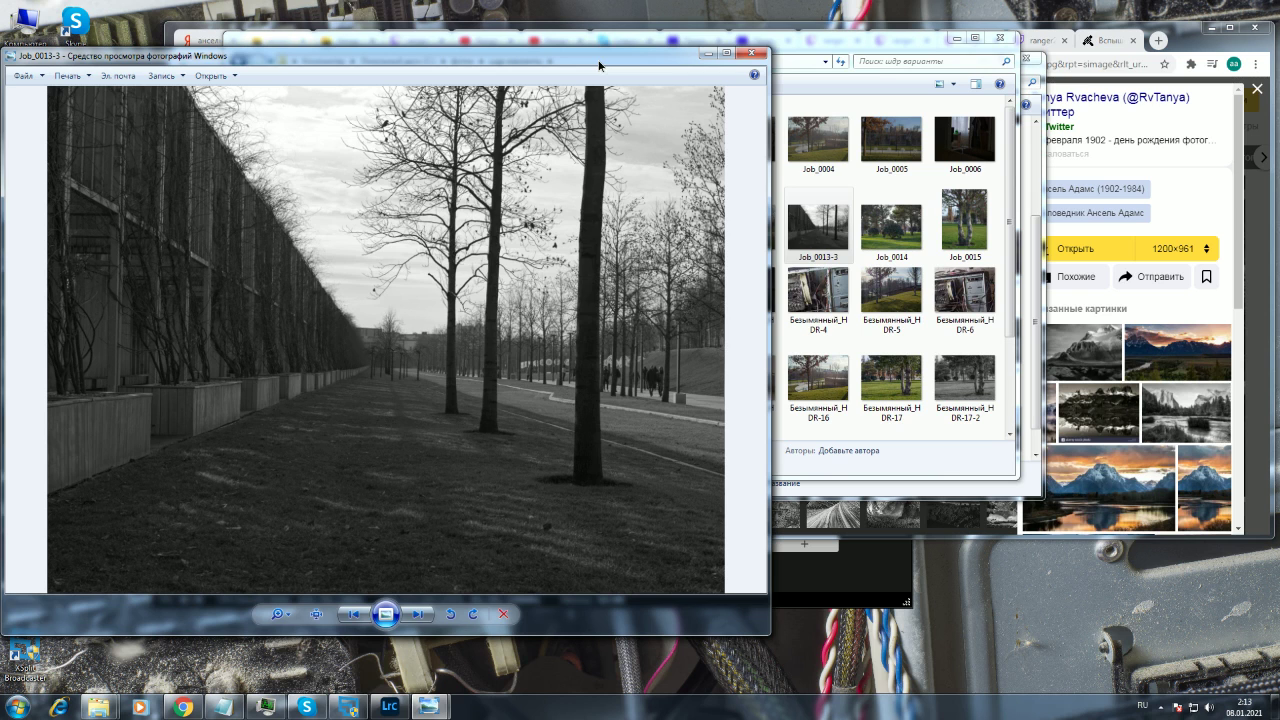
- Open the exported Безымянный_HDR-21-4 in a second viewer window and place it beside Job_0013-3
left_click(905, 296)
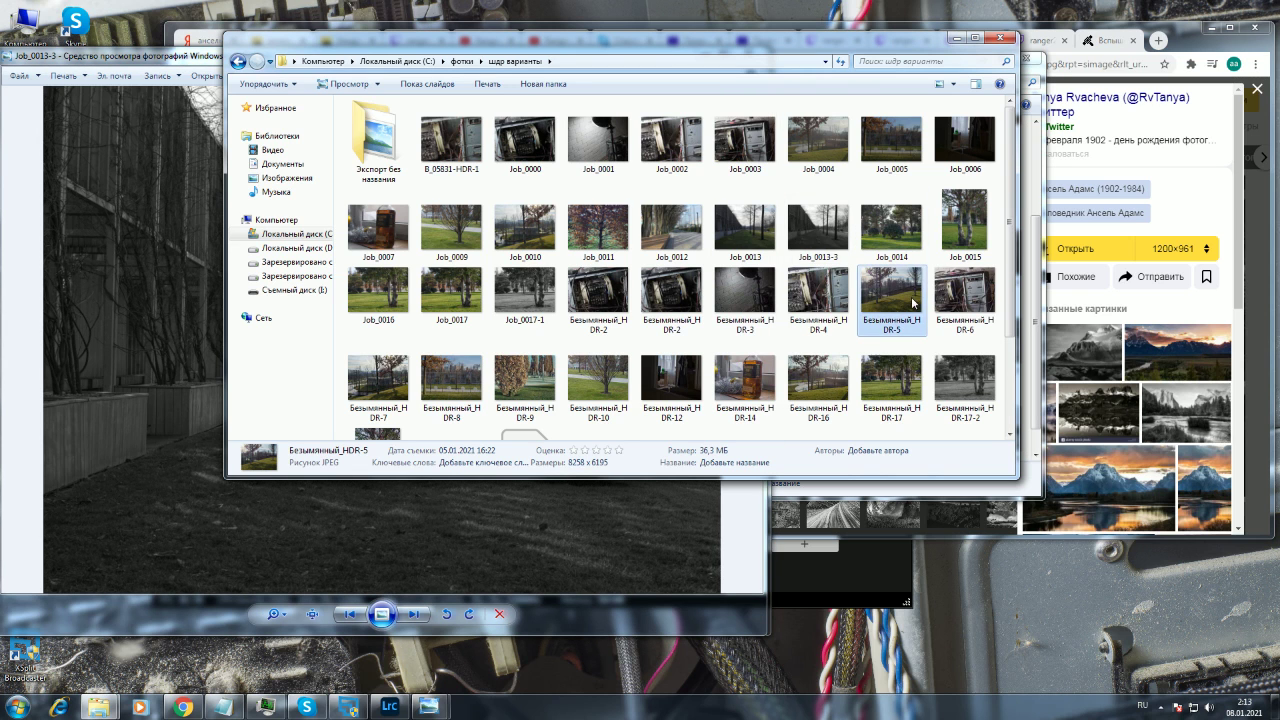
scroll(1012, 345, "down", 3)
scroll(1012, 348, "down", 2)
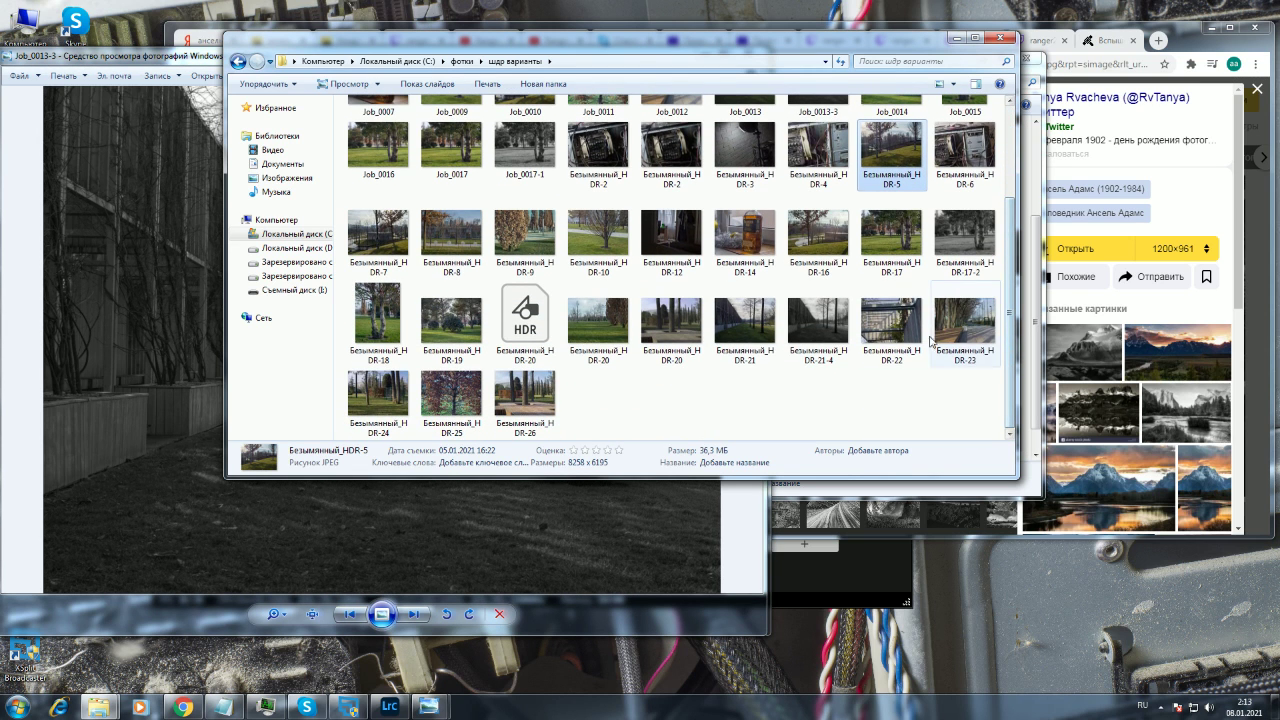
double_click(818, 322)
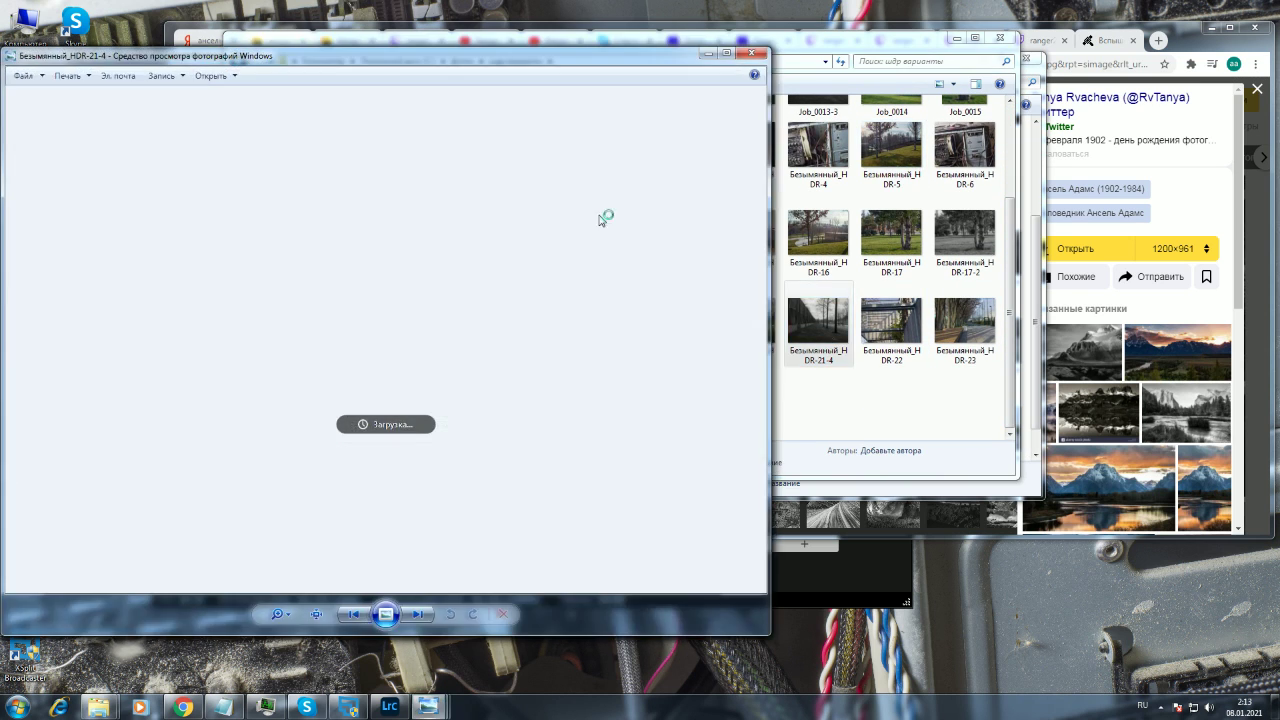
left_click_drag(508, 63, 984, 61)
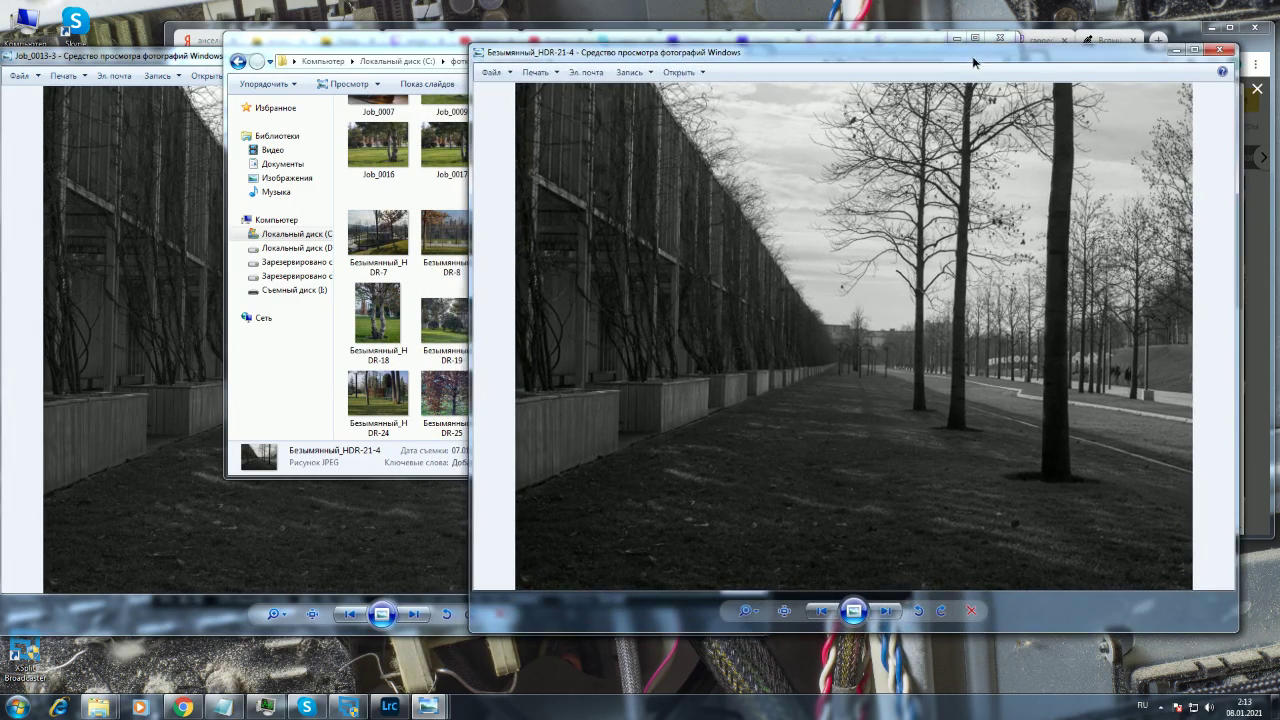
left_click(135, 58)
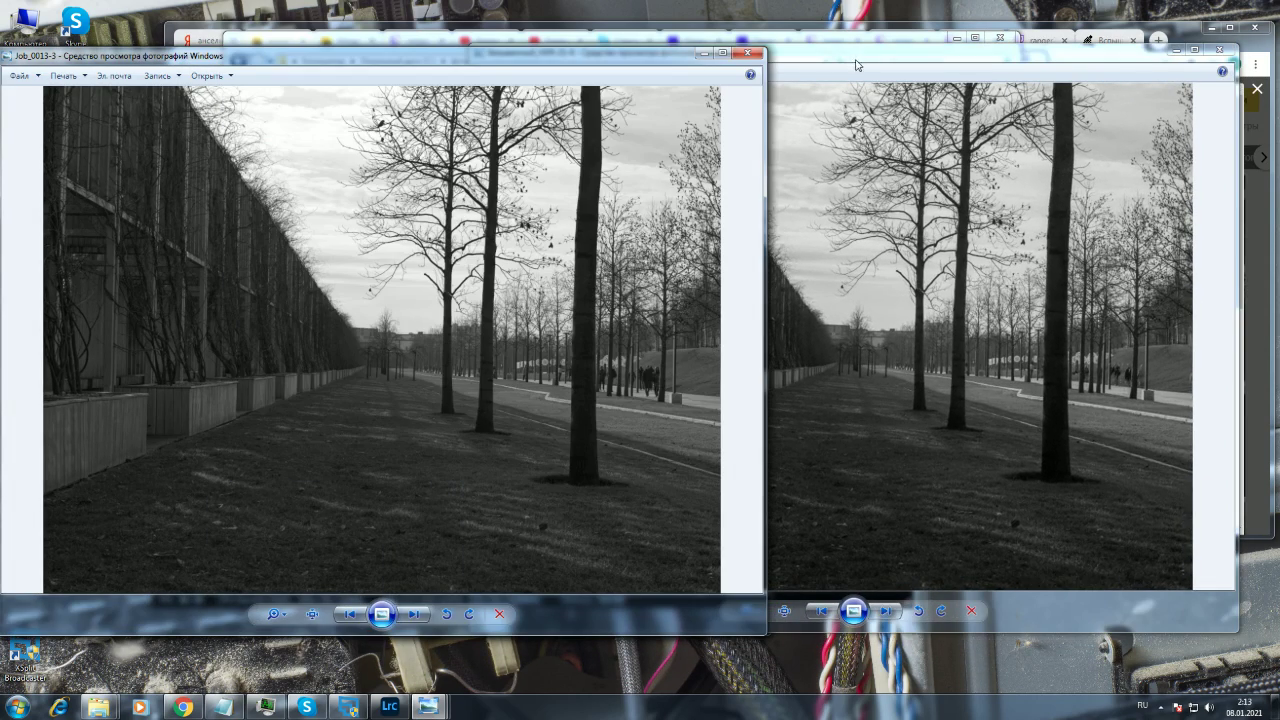
left_click_drag(837, 56, 915, 58)
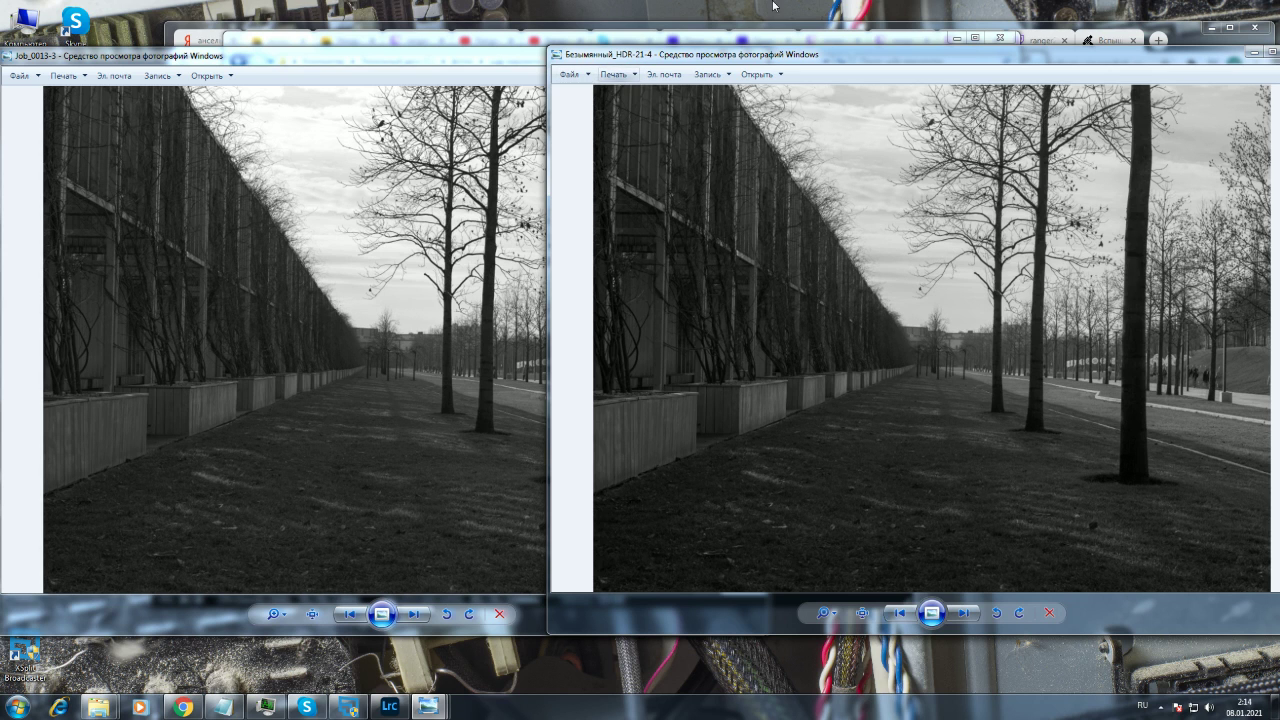
left_click(469, 70)
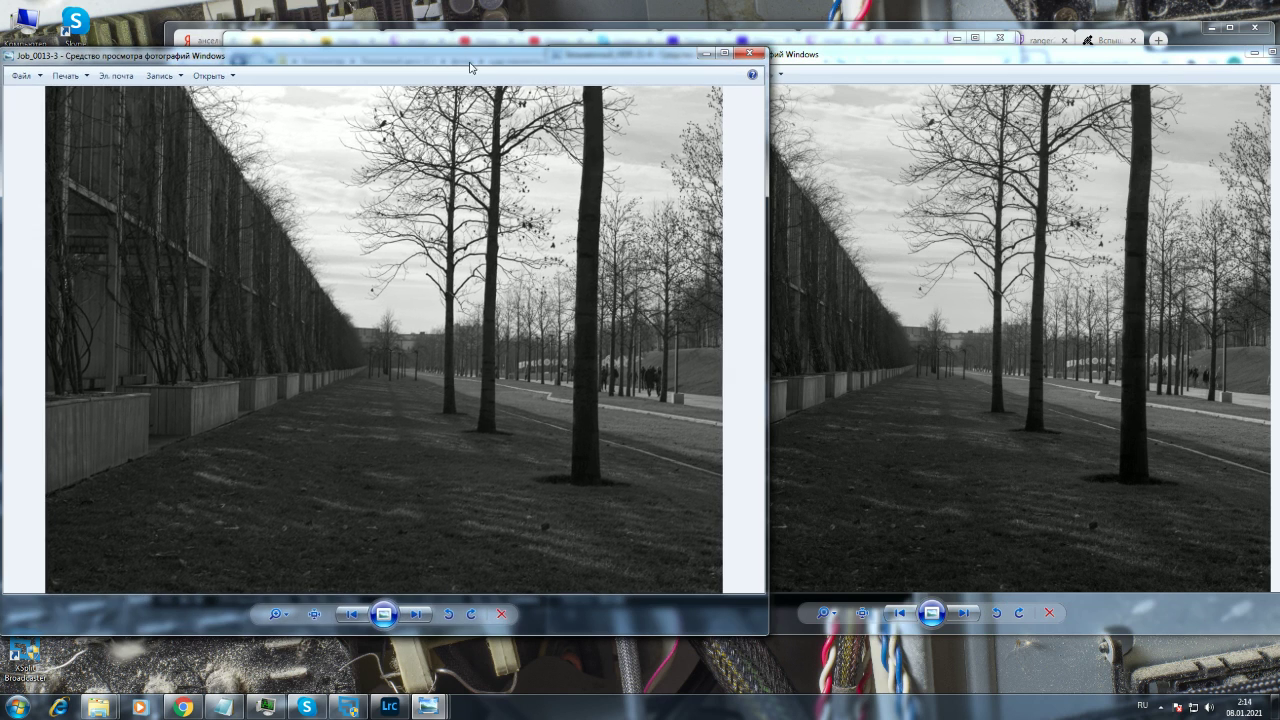
- Magnify the far end of the alley in Безымянный_HDR-21-4 and Job_0013-3 to compare the distant trees and buildings
left_click(887, 277)
scroll(895, 375, "up", 4)
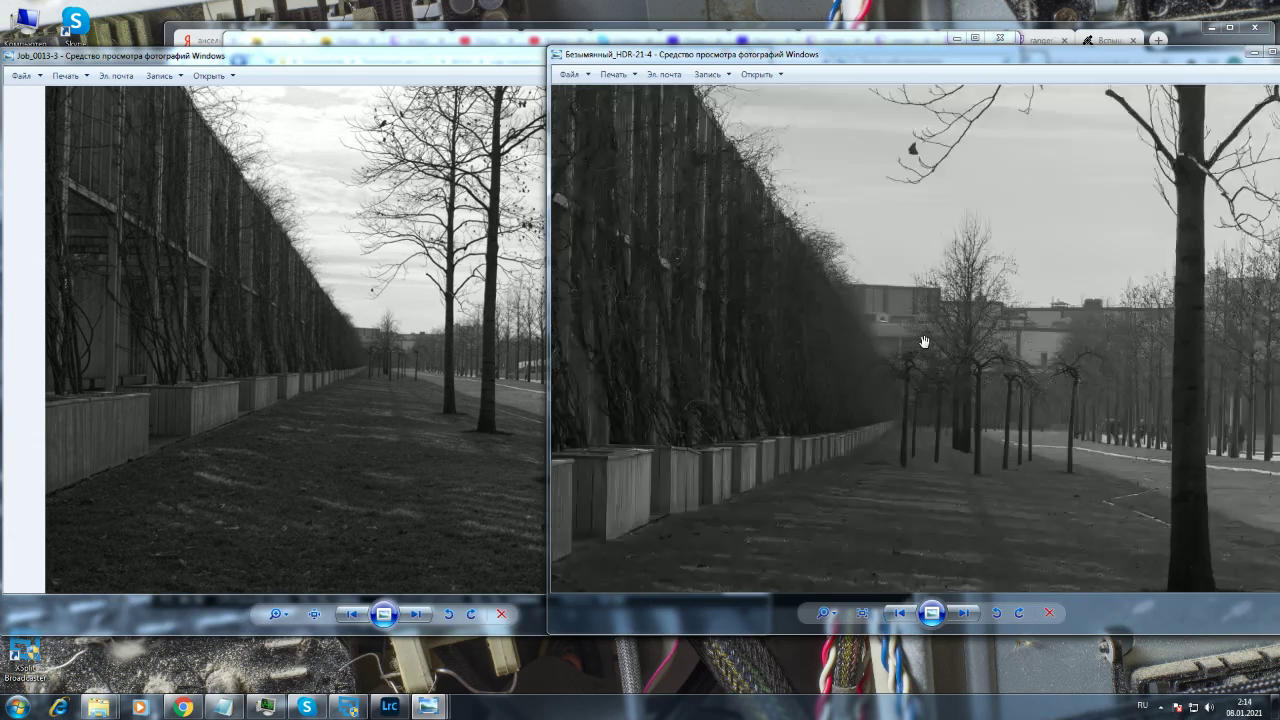
scroll(911, 391, "up", 4)
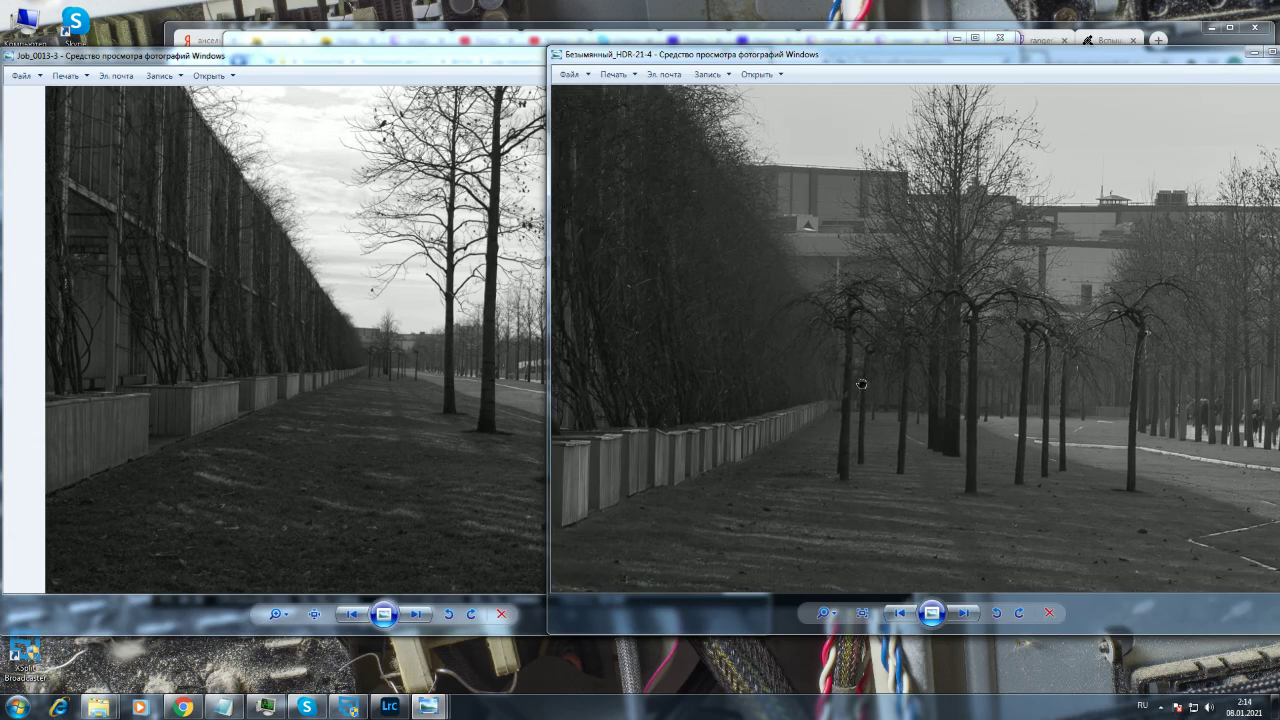
scroll(895, 388, "up", 1)
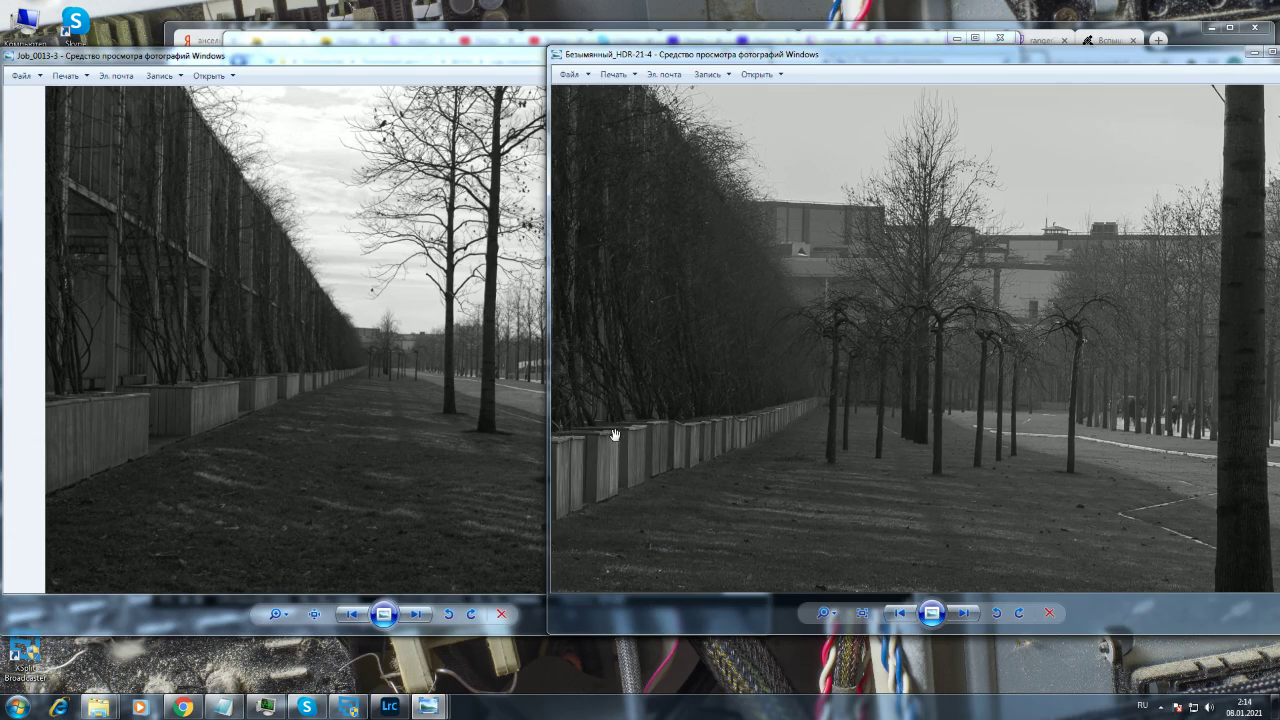
left_click(362, 387)
scroll(335, 338, "up", 2)
scroll(335, 338, "up", 3)
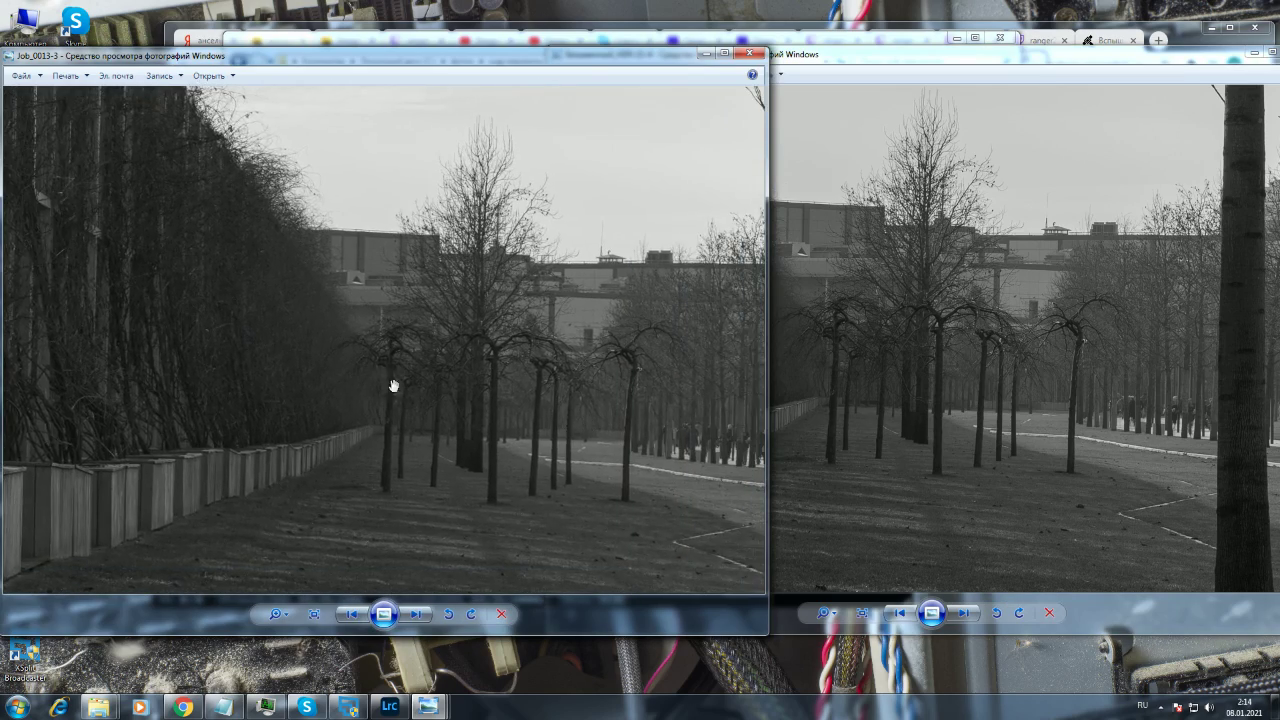
scroll(451, 420, "down", 3)
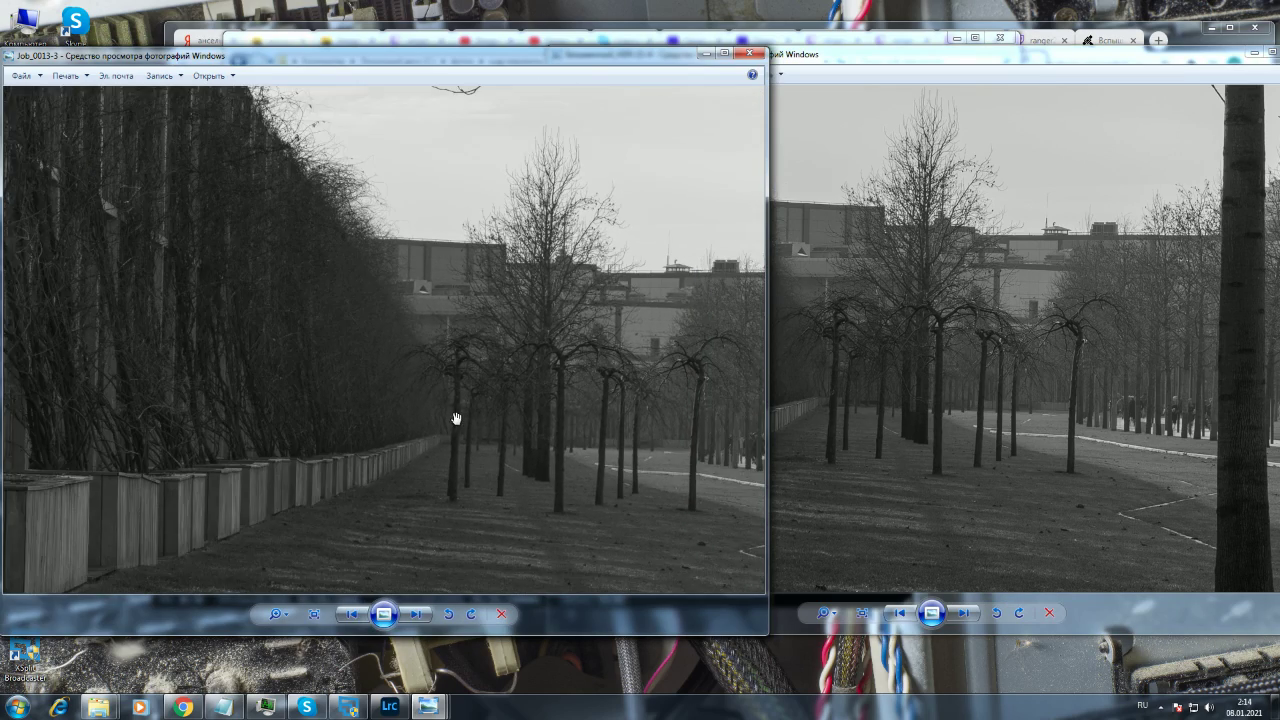
- Adjust the magnification of both alley photos to a similar framing and compare the wall, planters and grass
left_click(946, 443)
scroll(1015, 461, "up", 3)
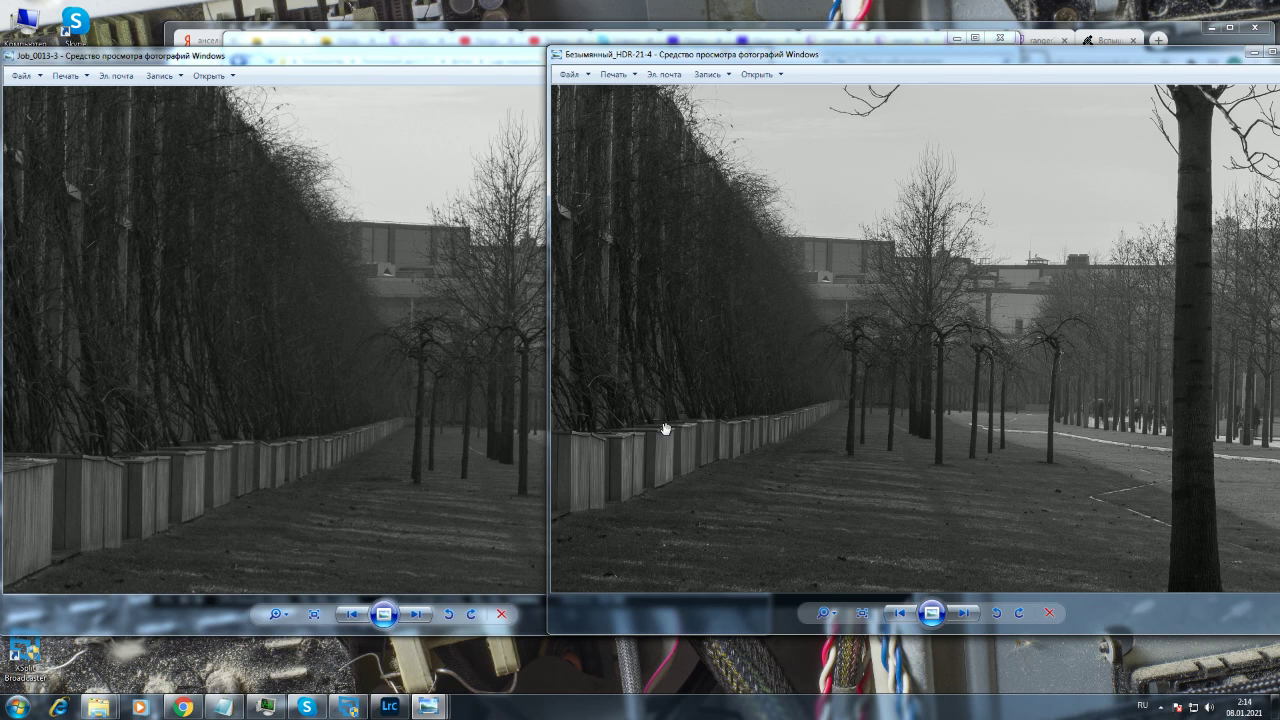
left_click(345, 383)
scroll(378, 365, "down", 3)
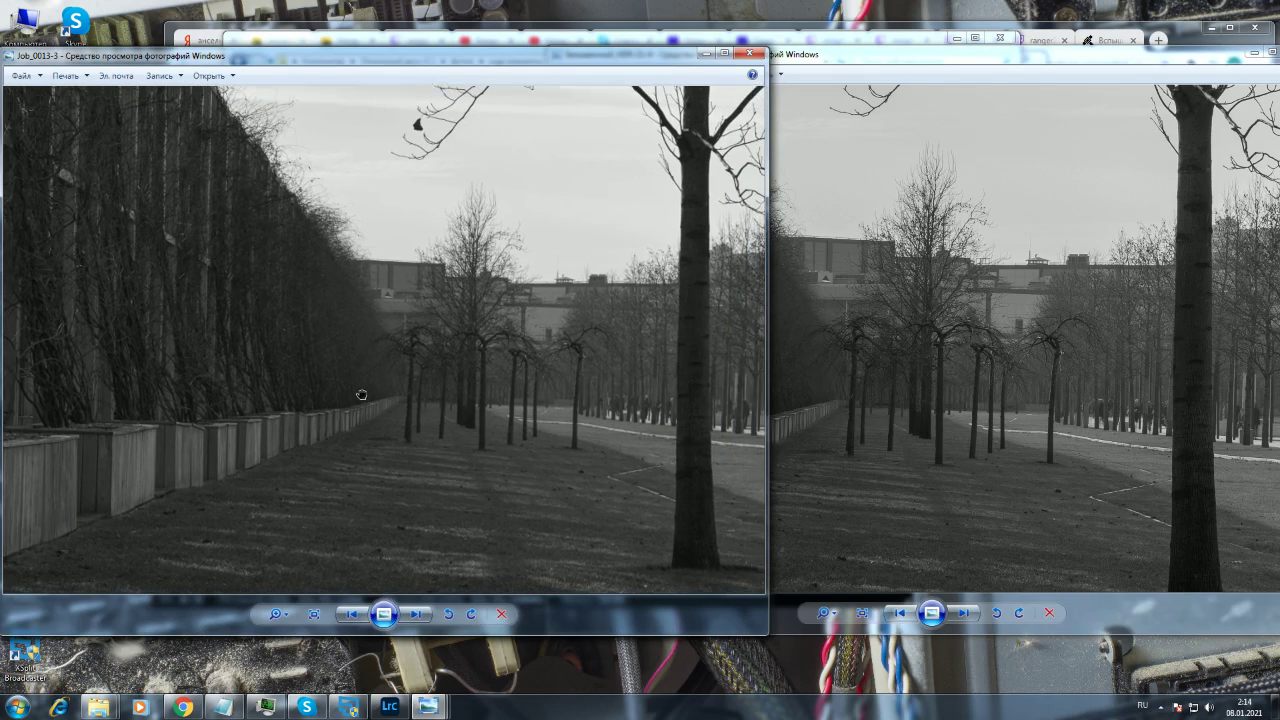
left_click(934, 451)
scroll(903, 396, "down", 2)
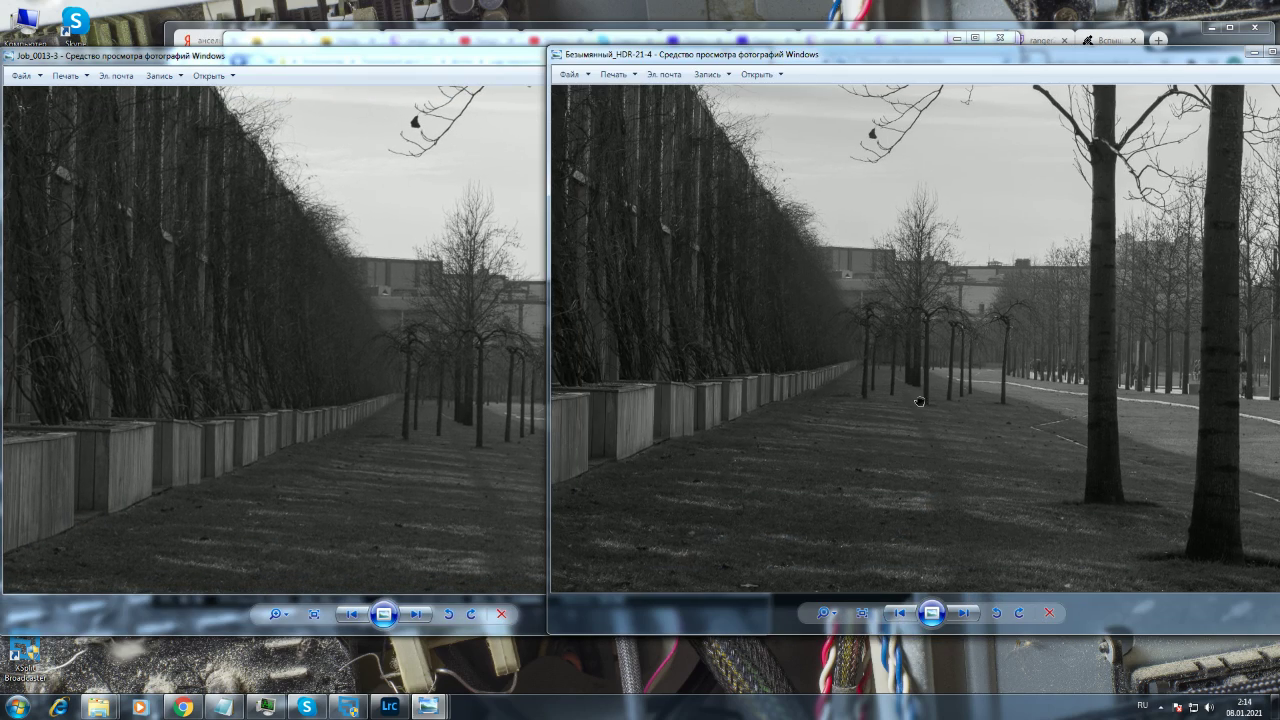
- Examine the background trees, planters and lawn in Безымянный_HDR-21-4 up close, and compare them with the same area of Job_0013-3
scroll(902, 385, "up", 4)
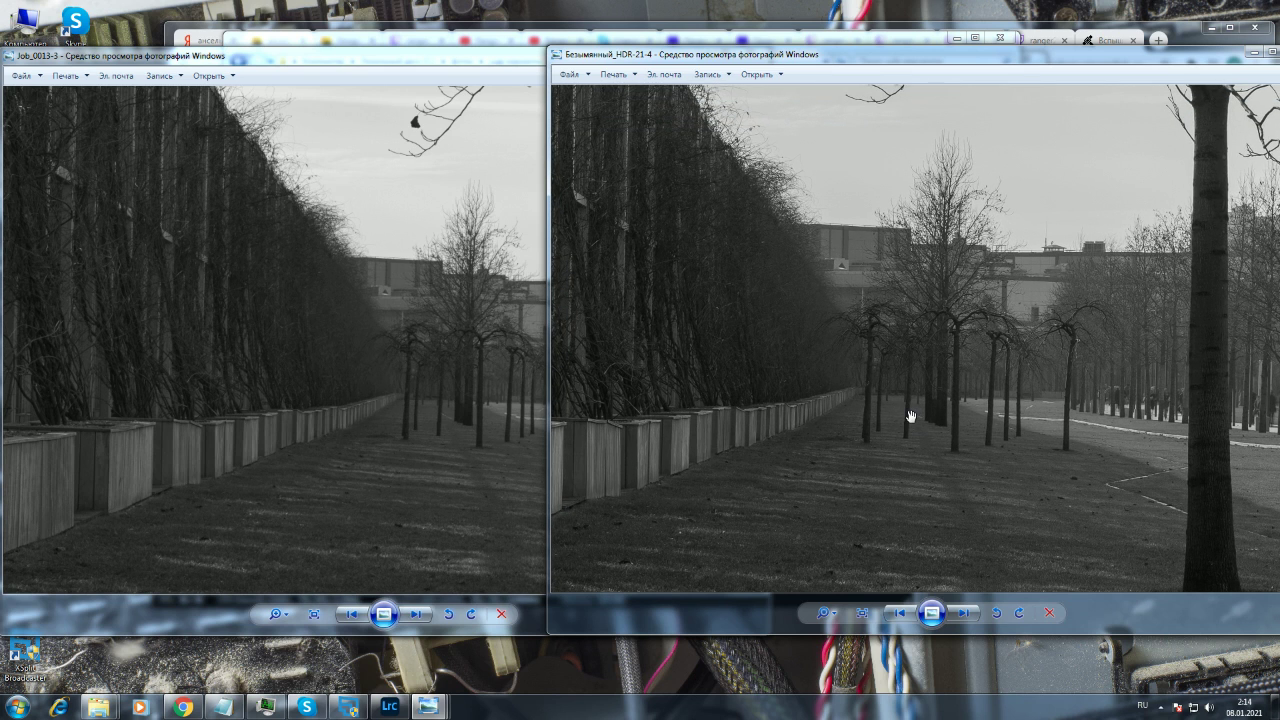
scroll(910, 338, "up", 1)
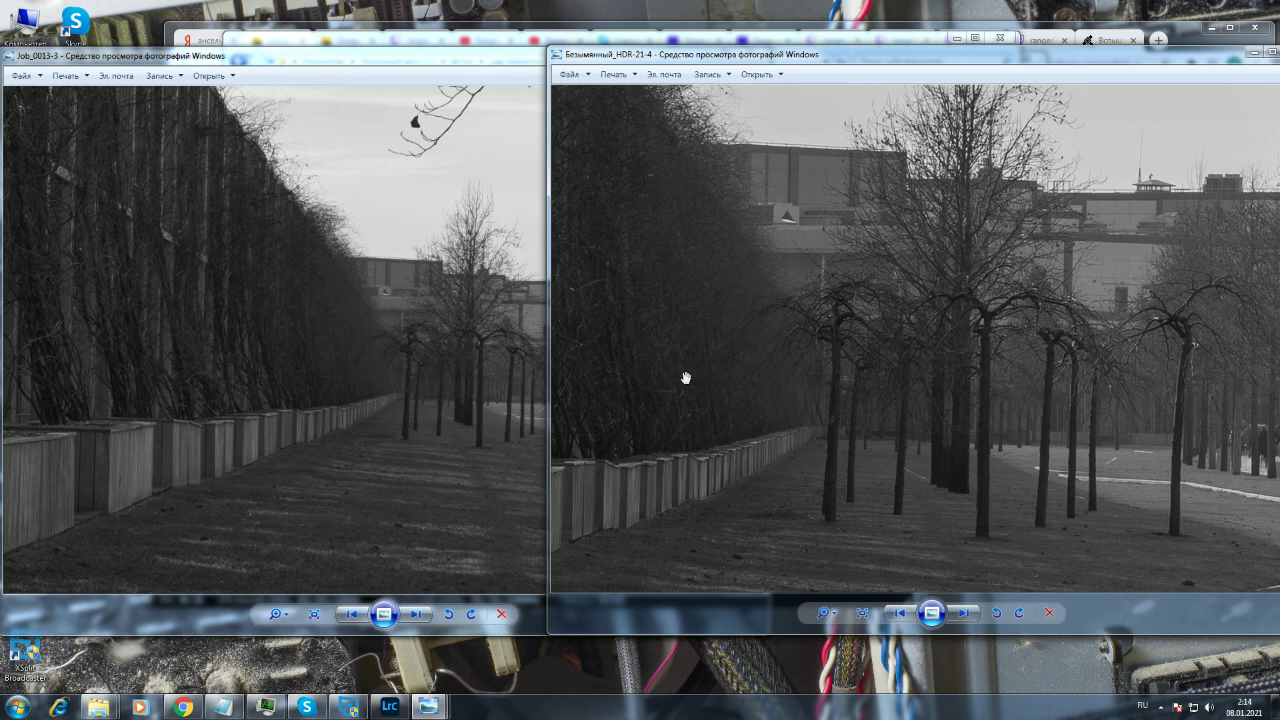
scroll(700, 360, "down", 1)
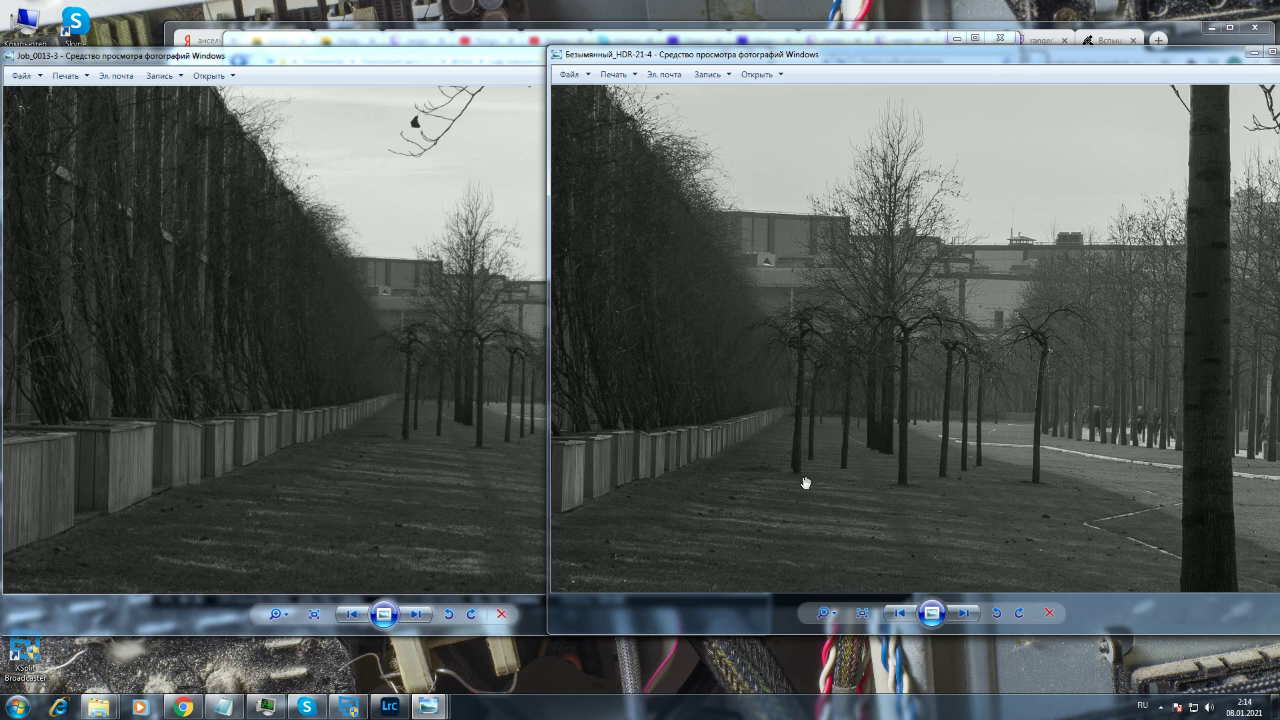
left_click_drag(777, 446, 720, 323)
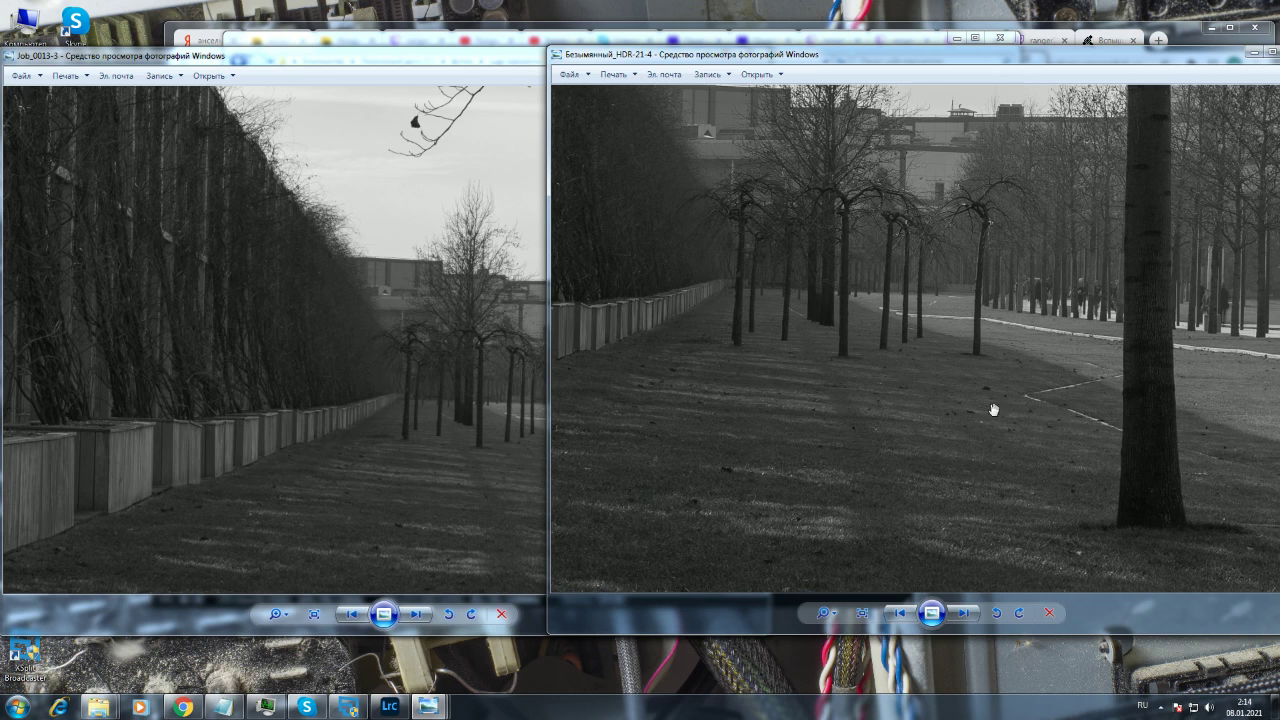
left_click_drag(993, 410, 960, 520)
left_click(418, 417)
scroll(396, 414, "up", 1)
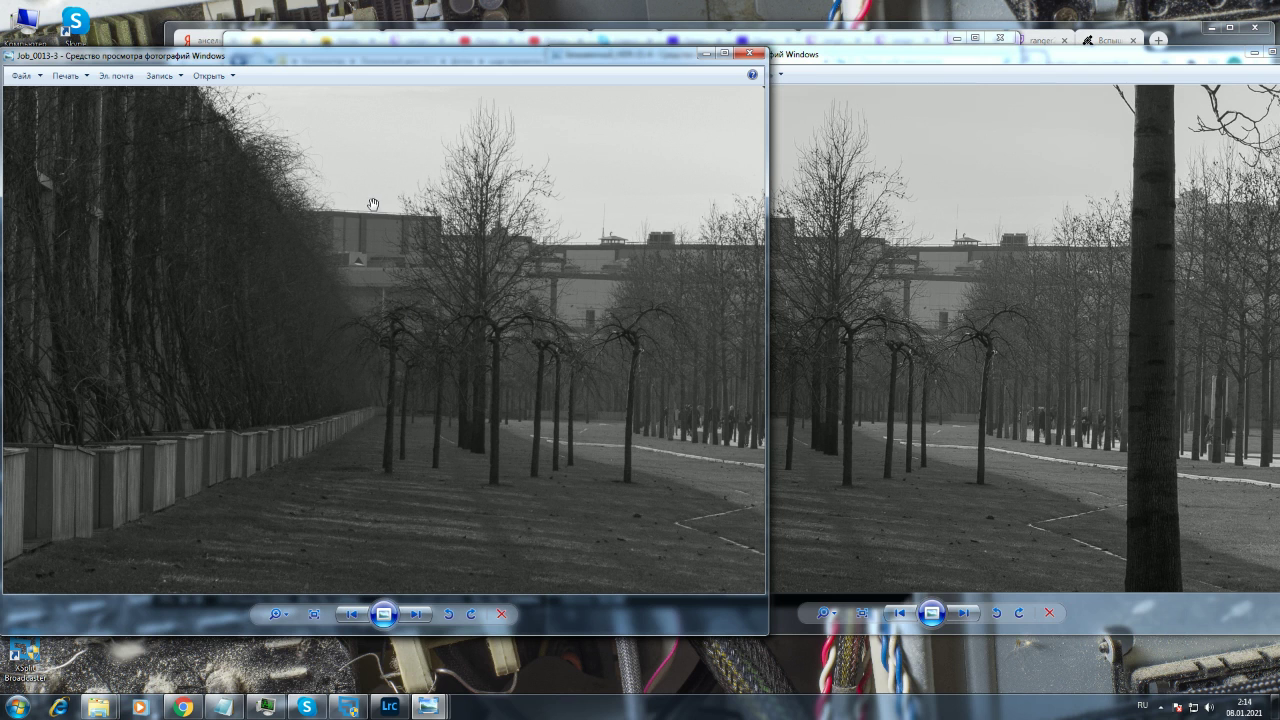
- Compare the distant building and bare trees at the alley's far end in Job_0013-3 with the same area of Безымянный_HDR-21-4
left_click_drag(385, 238, 363, 230)
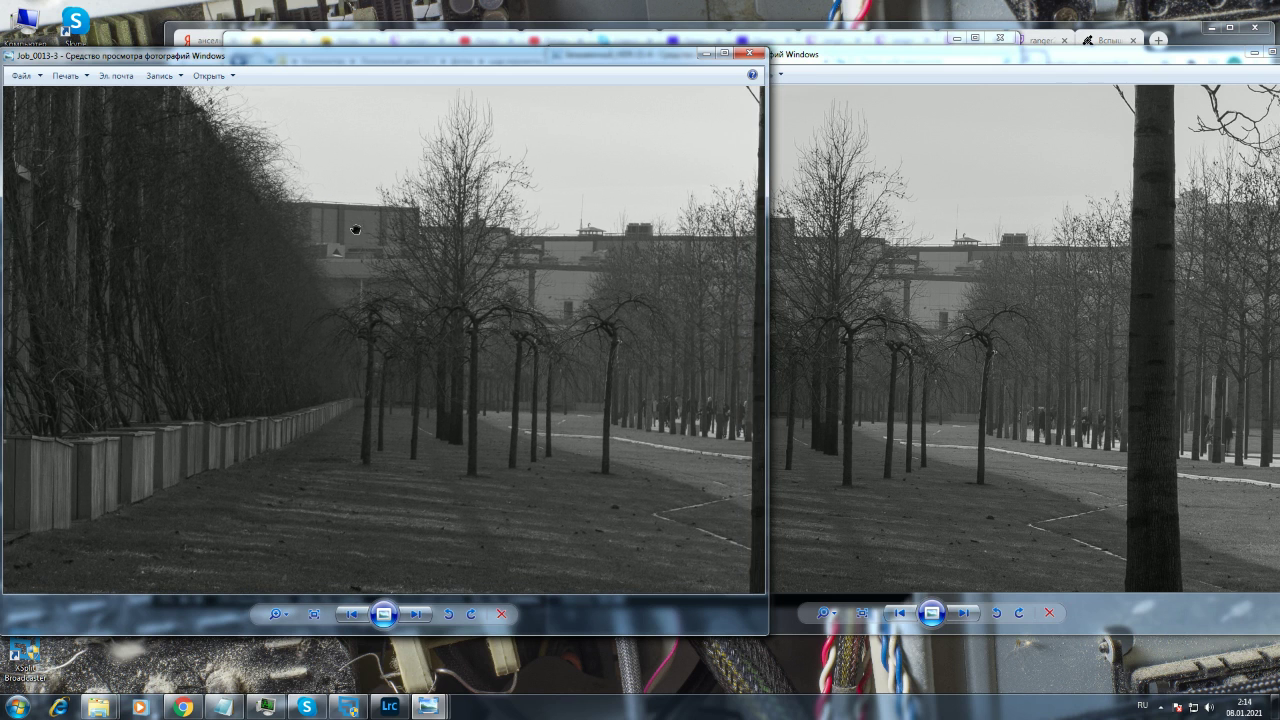
left_click(880, 373)
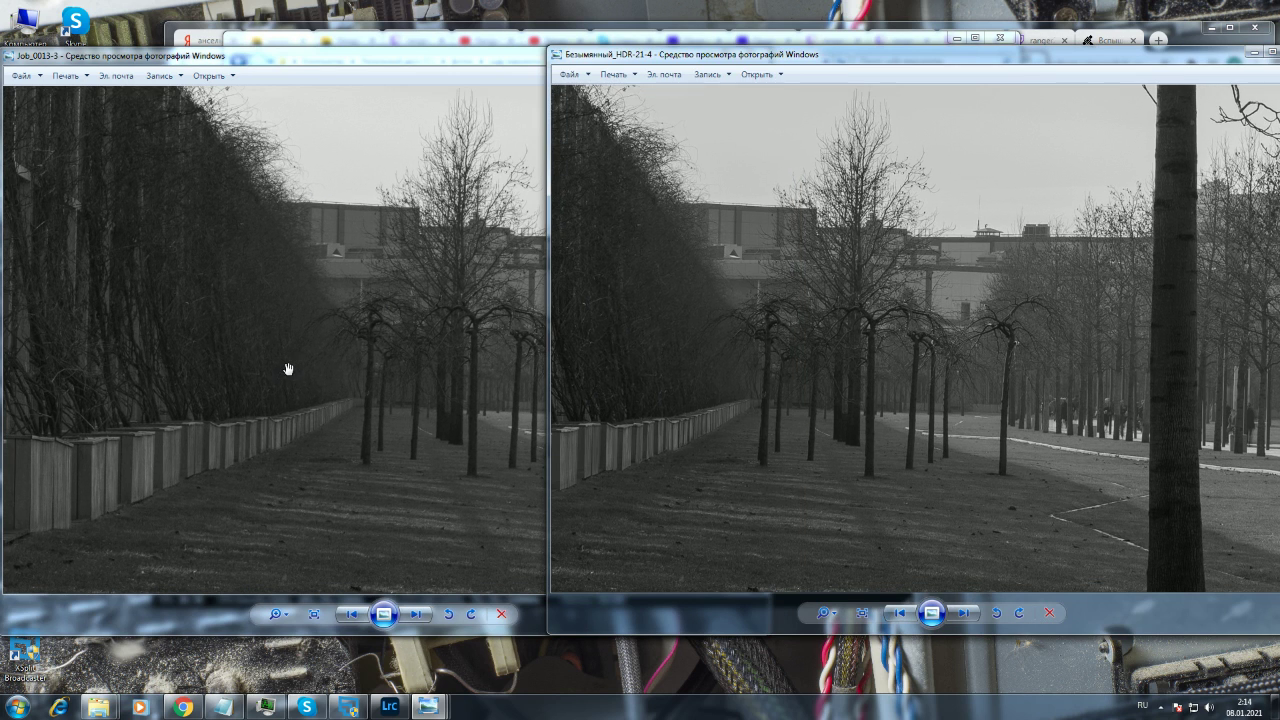
left_click_drag(288, 370, 258, 391)
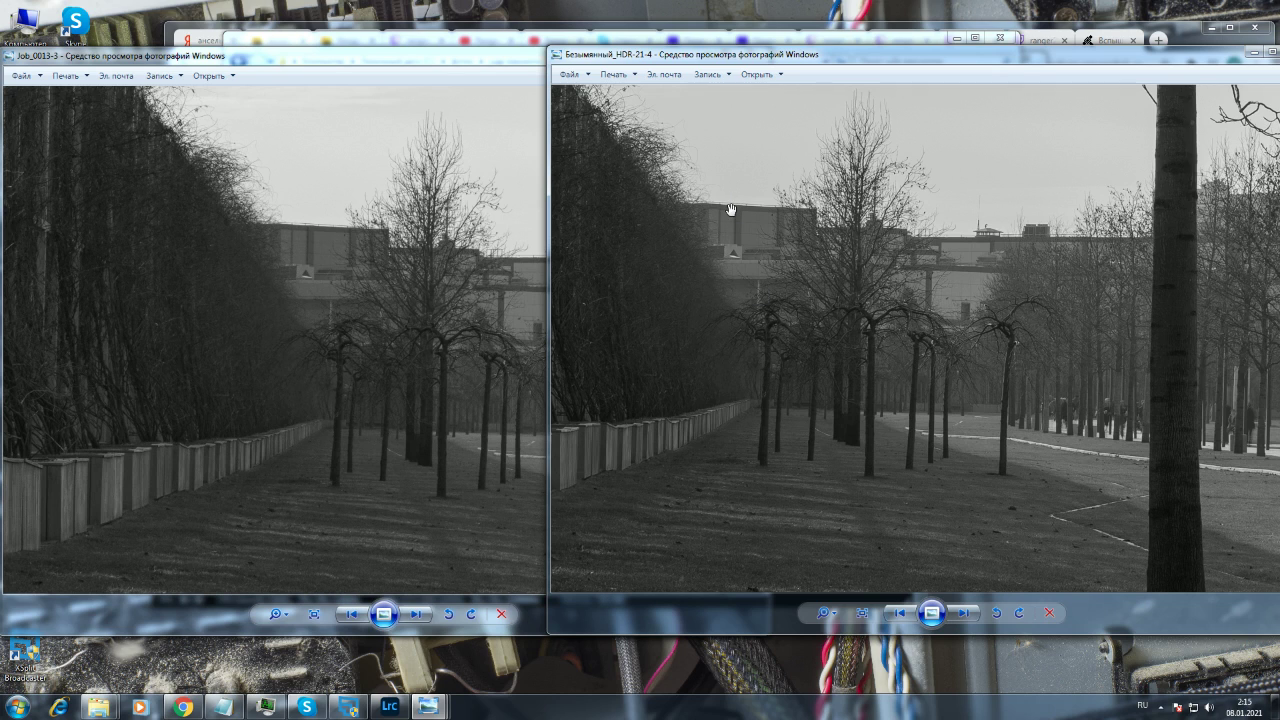
left_click(254, 401)
left_click_drag(251, 400, 400, 420)
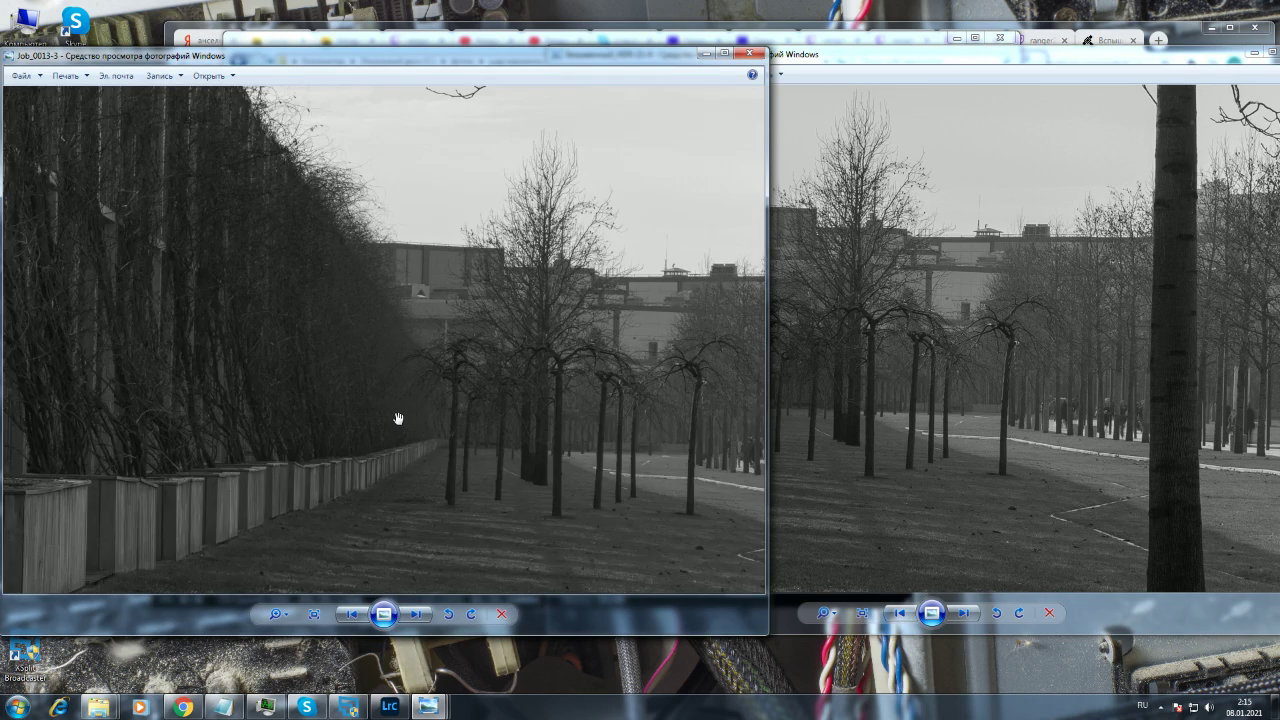
scroll(410, 418, "up", 3)
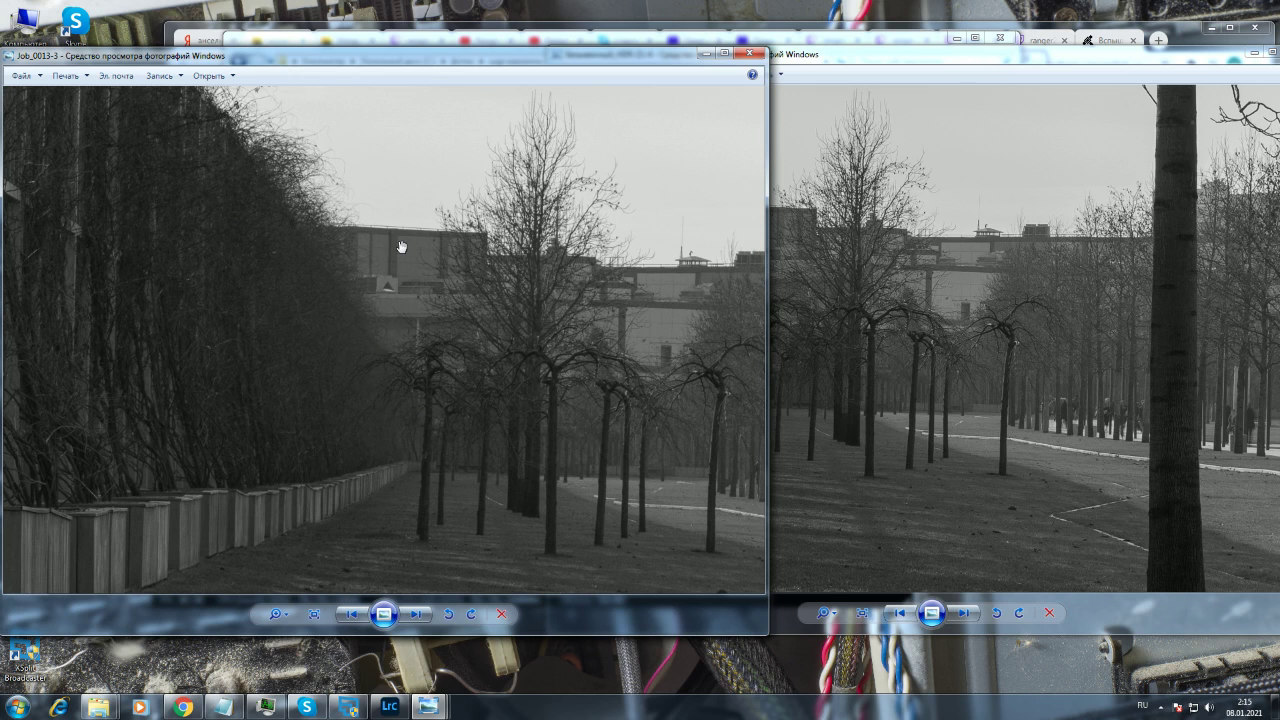
left_click_drag(485, 324, 497, 314)
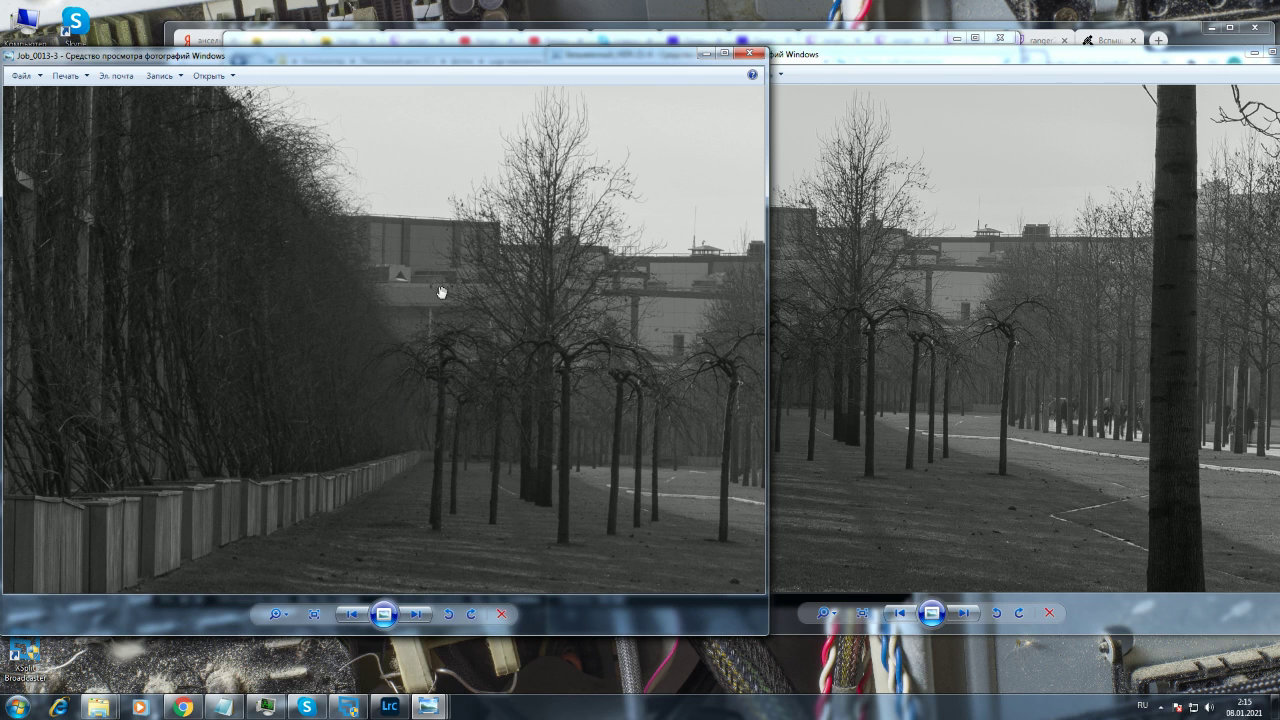
- Align the view of Безымянный_HDR-21-4 with Job_0013-3 and compare the shaded vine wall where it meets the distant building
left_click(946, 382)
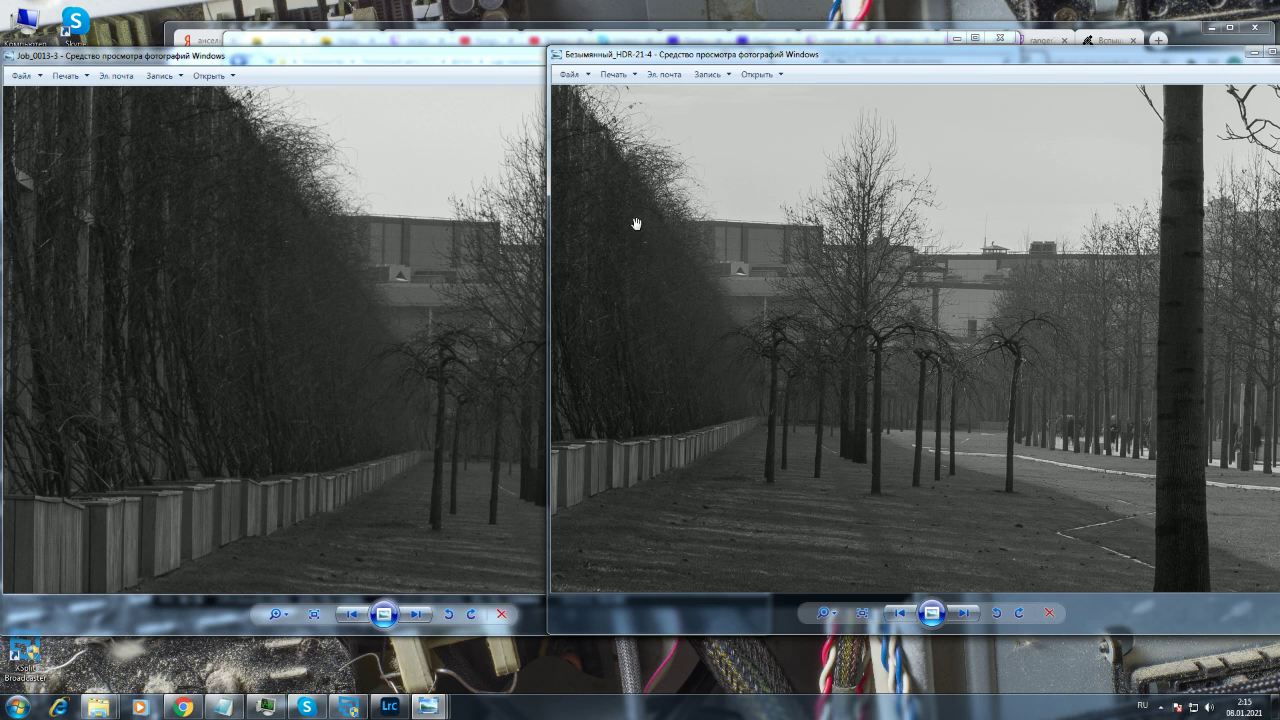
left_click_drag(640, 214, 696, 299)
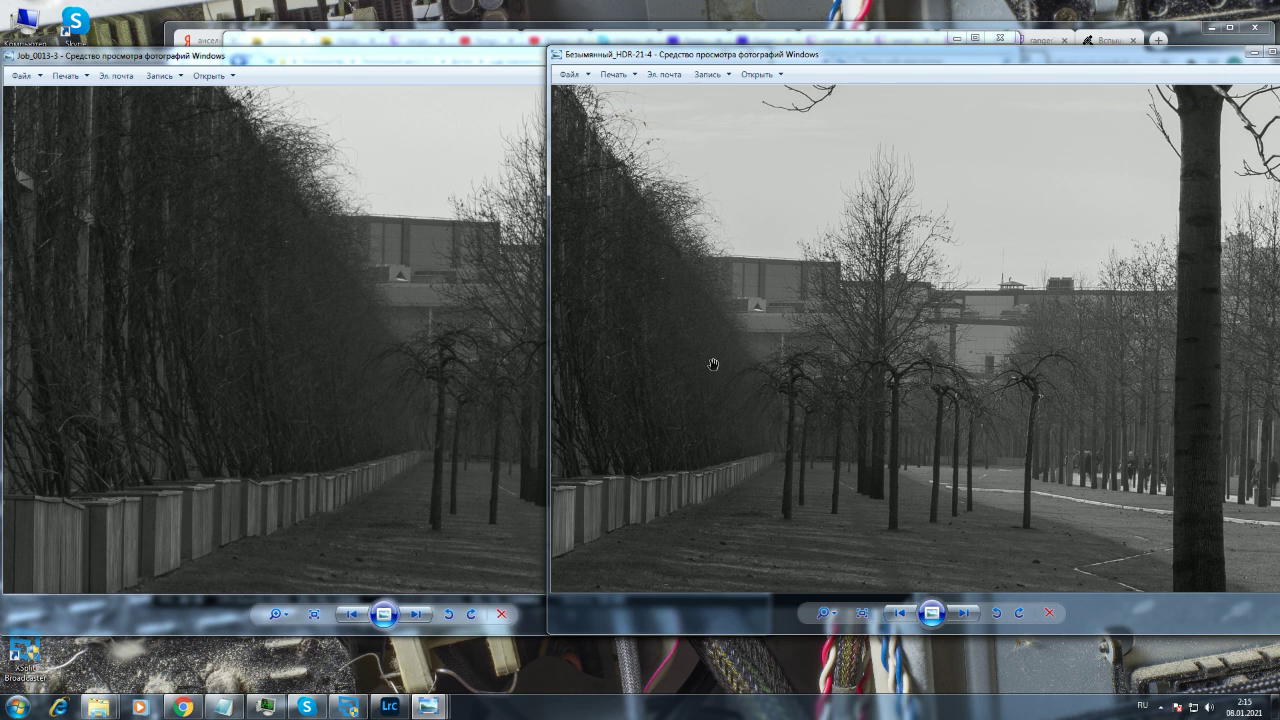
left_click_drag(713, 364, 676, 255)
left_click_drag(730, 315, 763, 341)
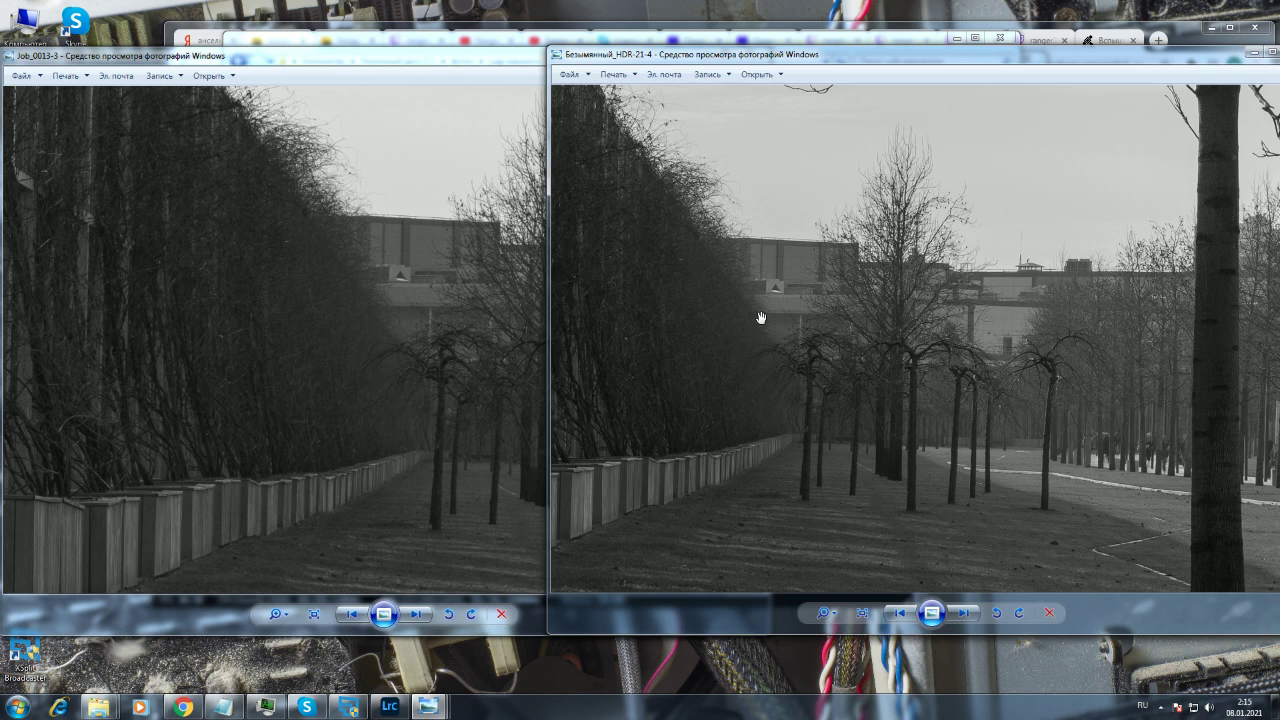
left_click(343, 417)
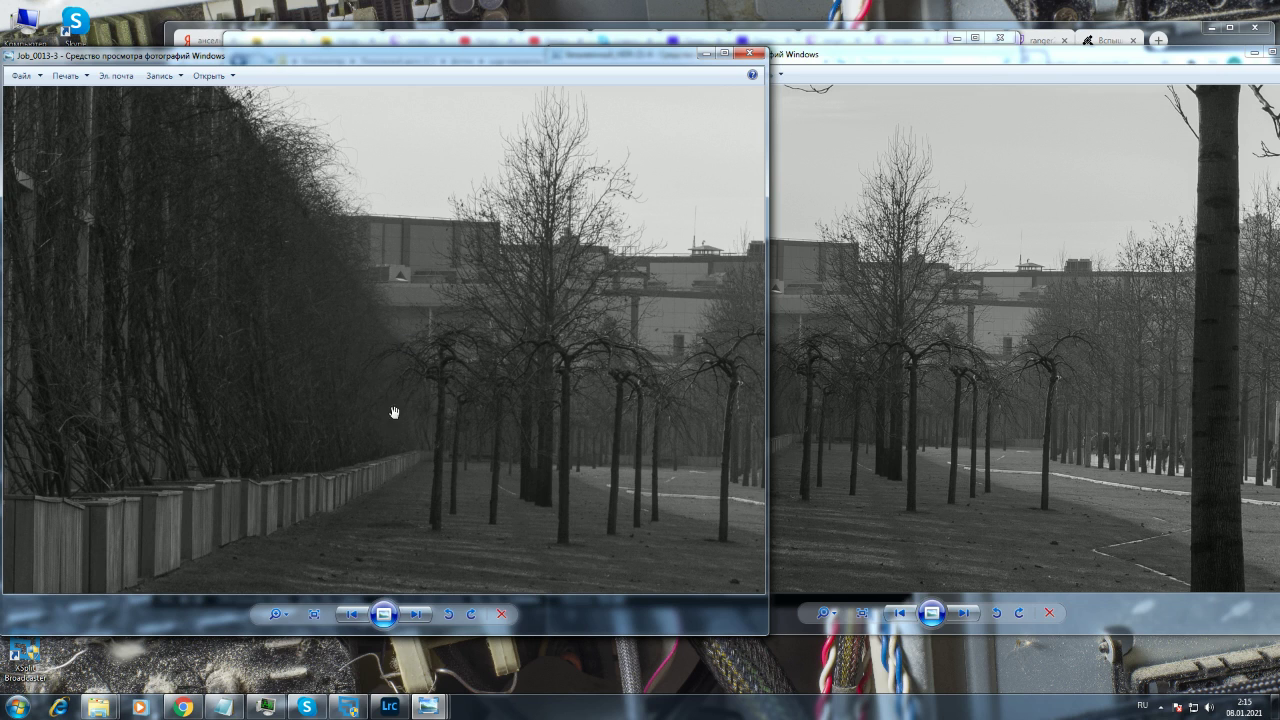
left_click(894, 306)
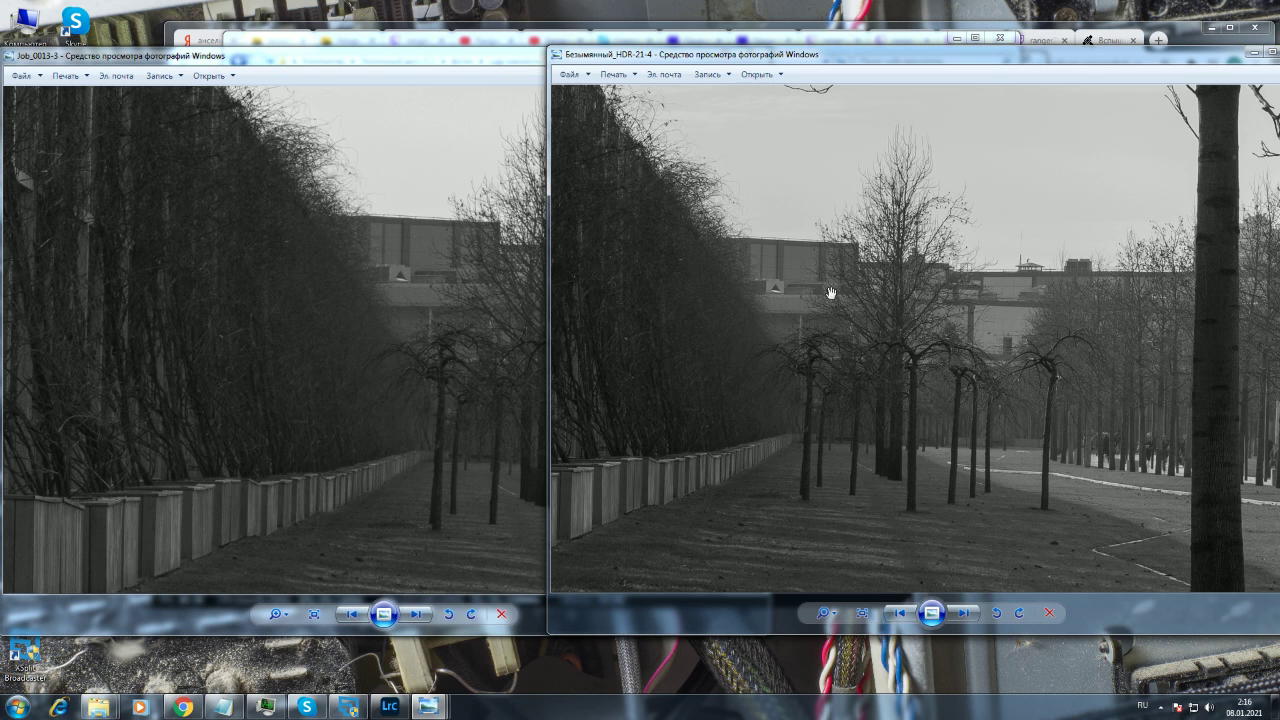
- Compare the receding row of wooden planters along the vine wall in both alley photos
left_click(272, 401)
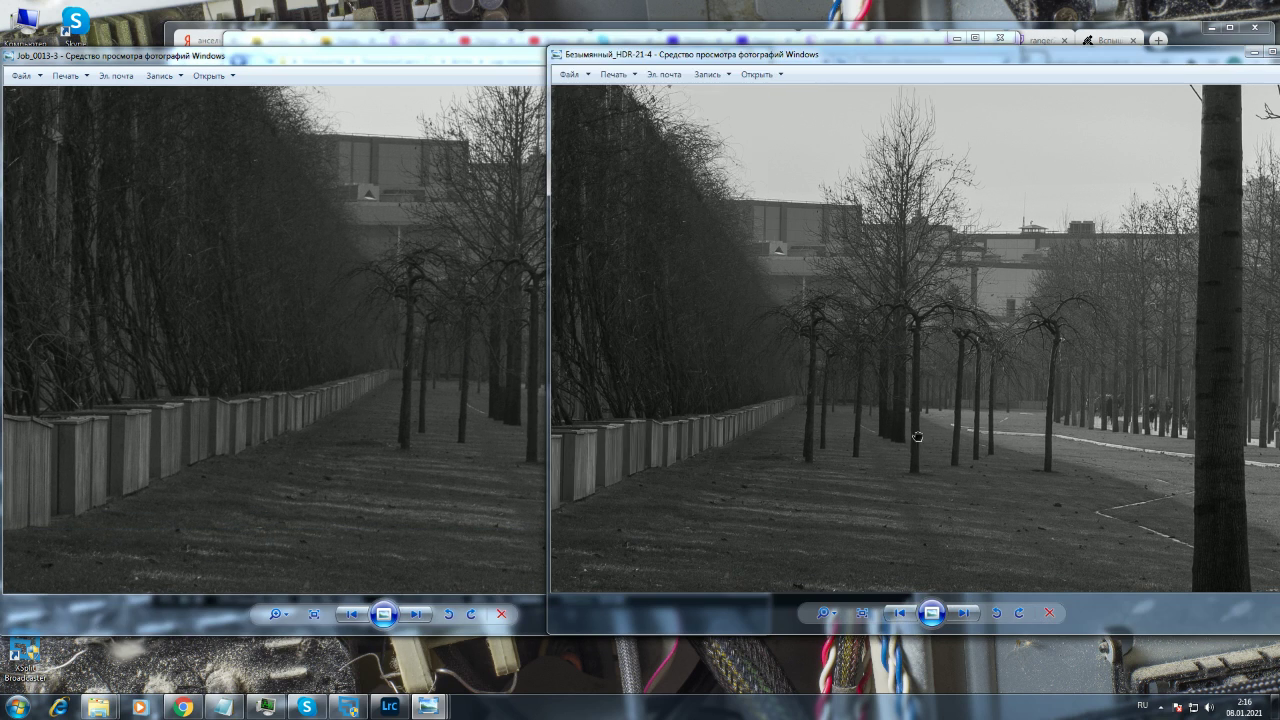
left_click_drag(740, 462, 800, 428)
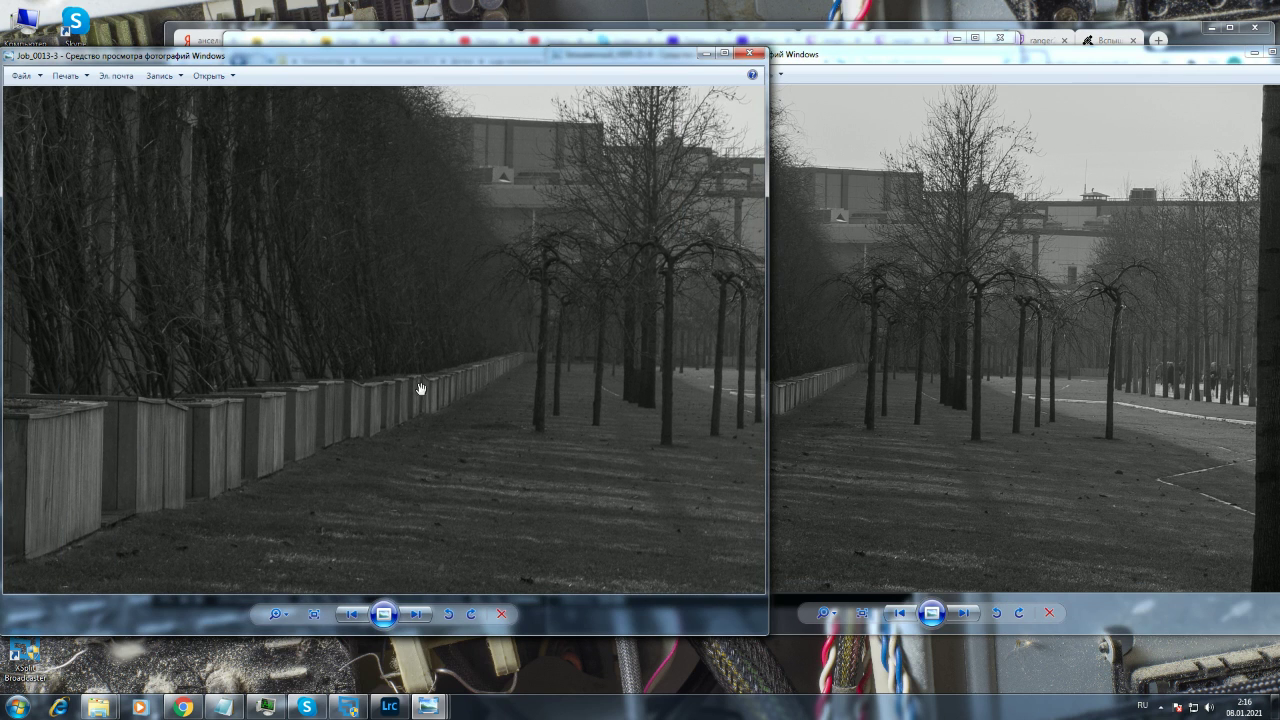
left_click(800, 430)
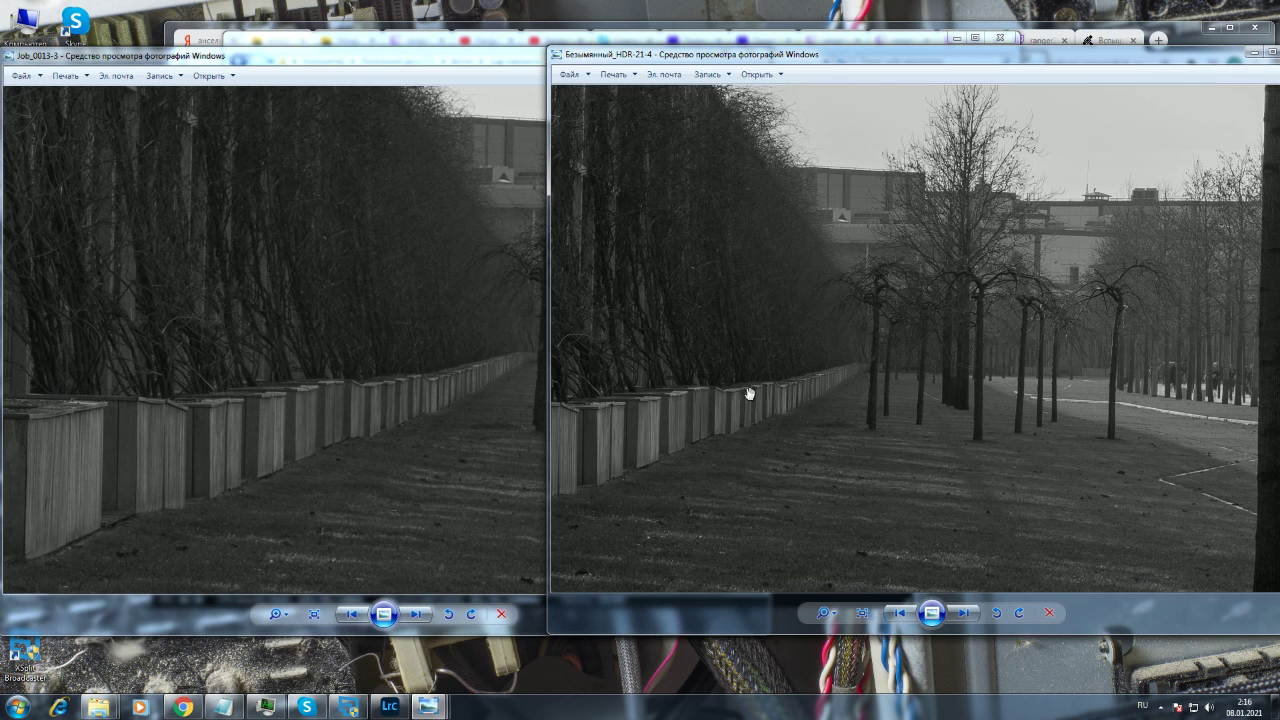
left_click_drag(714, 412, 771, 409)
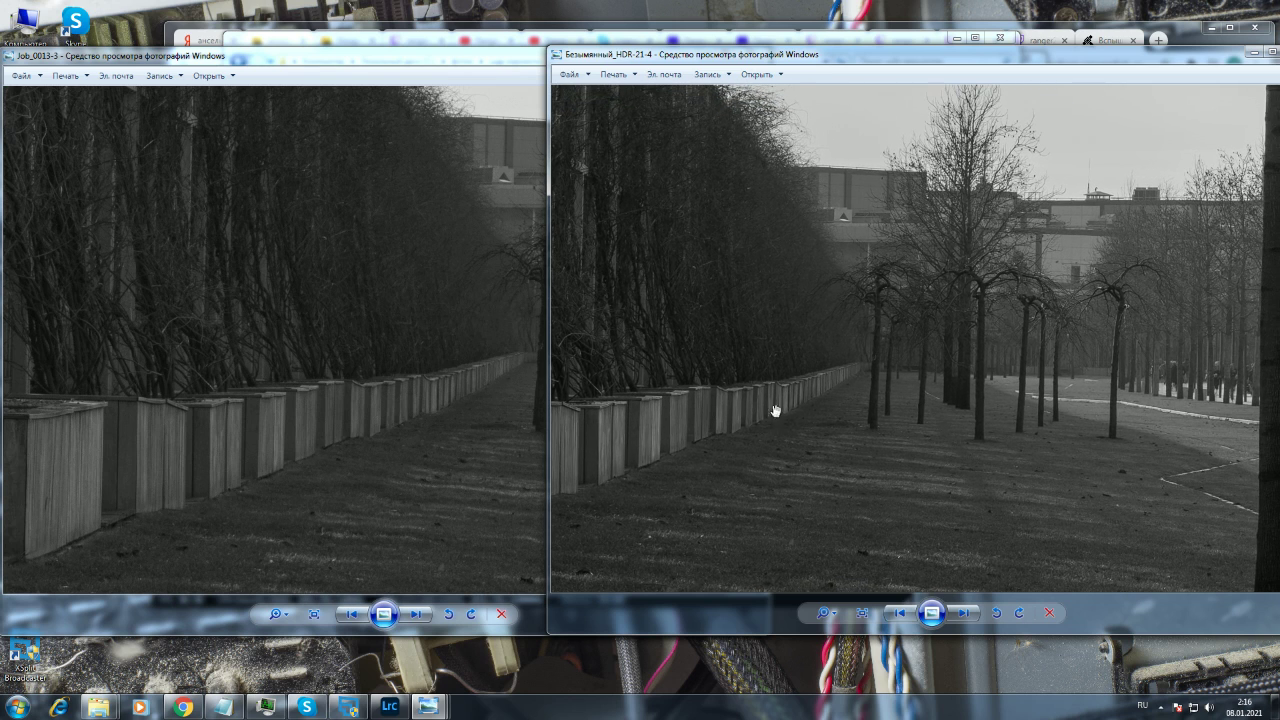
left_click(283, 420)
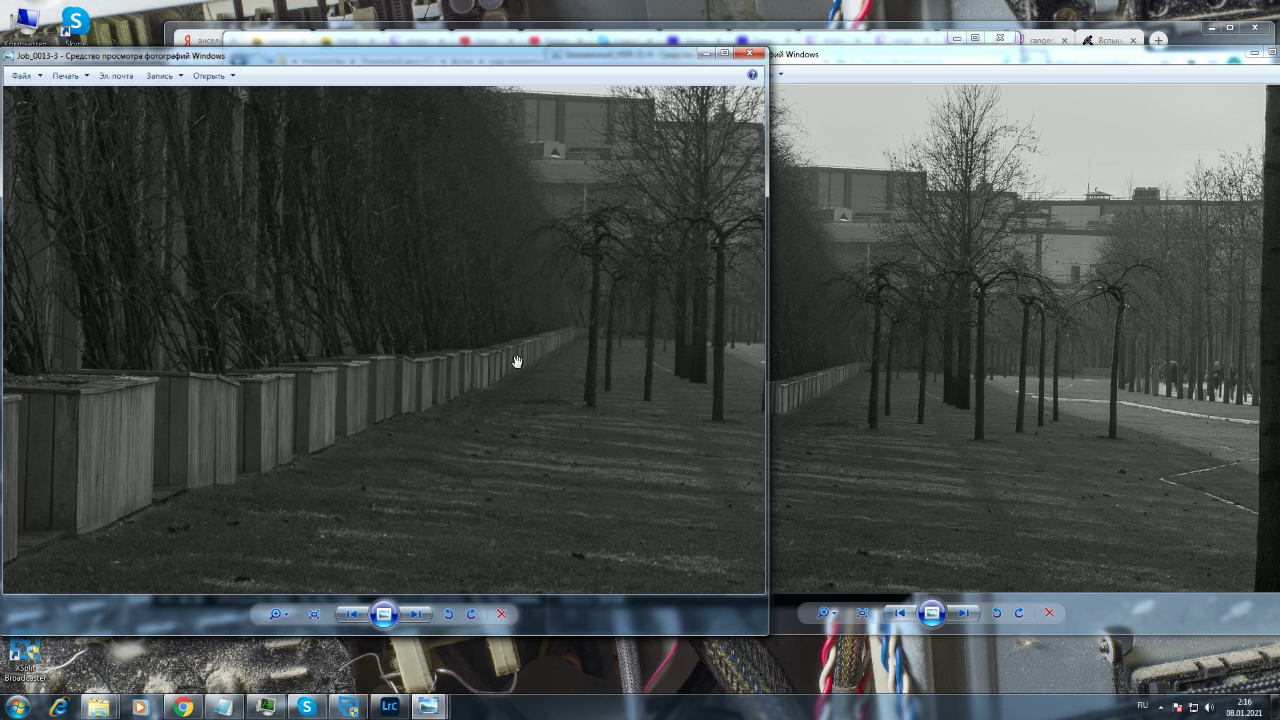
- Examine the shaded lawn and tree bases in Безымянный_HDR-21-4 and Job_0013-3 up close to compare the grass detail
left_click(948, 429)
left_click_drag(948, 429, 663, 351)
left_click_drag(826, 471, 877, 360)
left_click(185, 354)
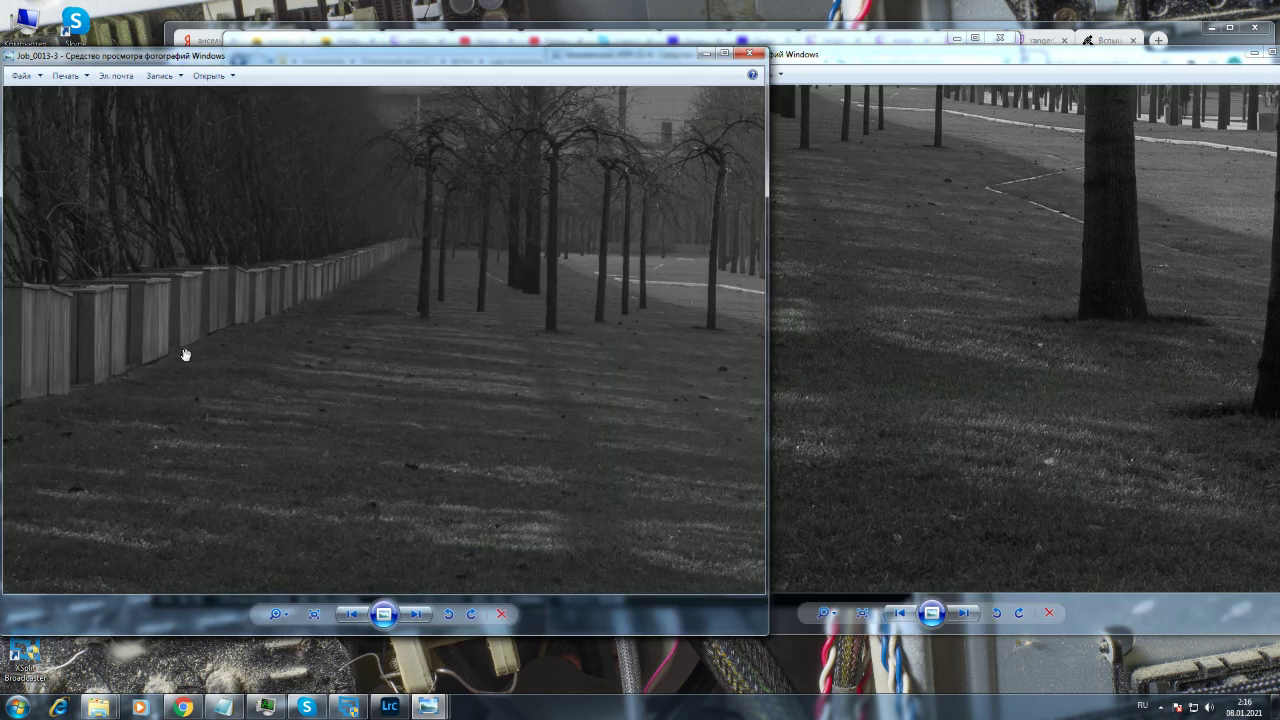
left_click_drag(185, 354, 95, 294)
left_click(579, 320)
left_click_drag(579, 320, 880, 466)
left_click_drag(788, 395, 779, 347)
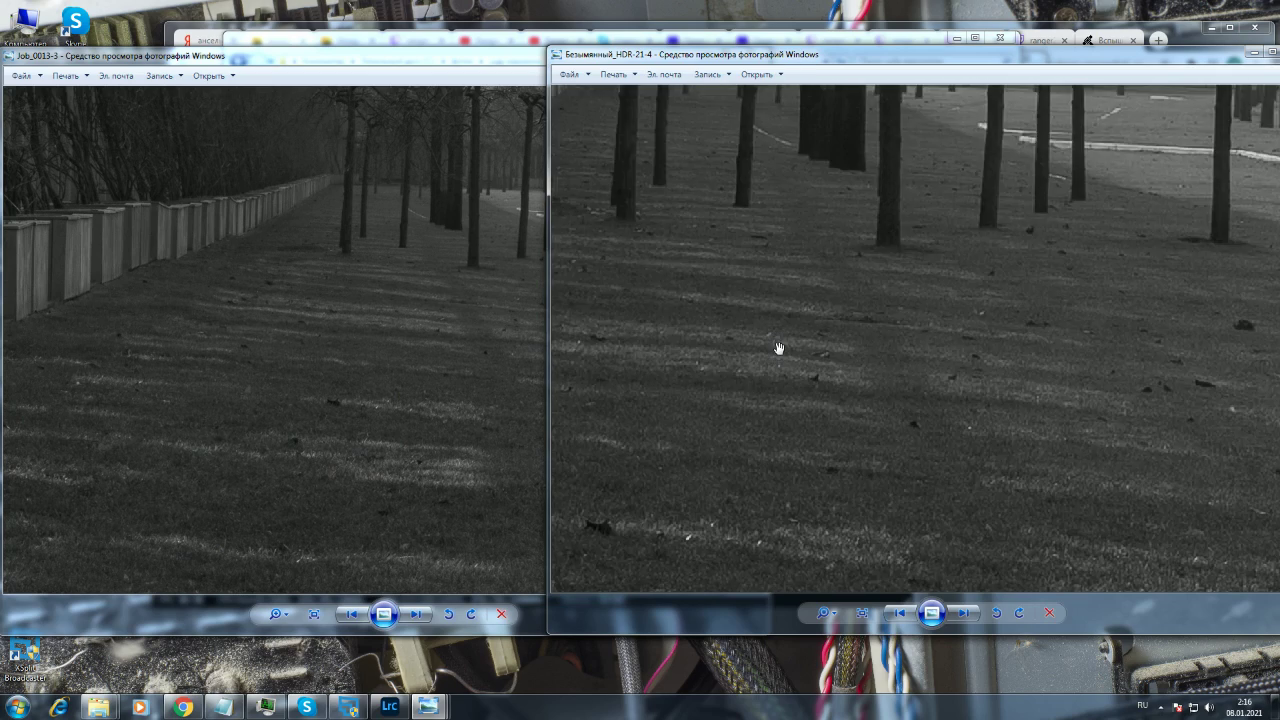
scroll(779, 347, "down", 3)
mouse_move(811, 417)
left_mouse_down()
mouse_move(854, 400)
mouse_move(811, 423)
left_mouse_up()
scroll(806, 426, "up", 3)
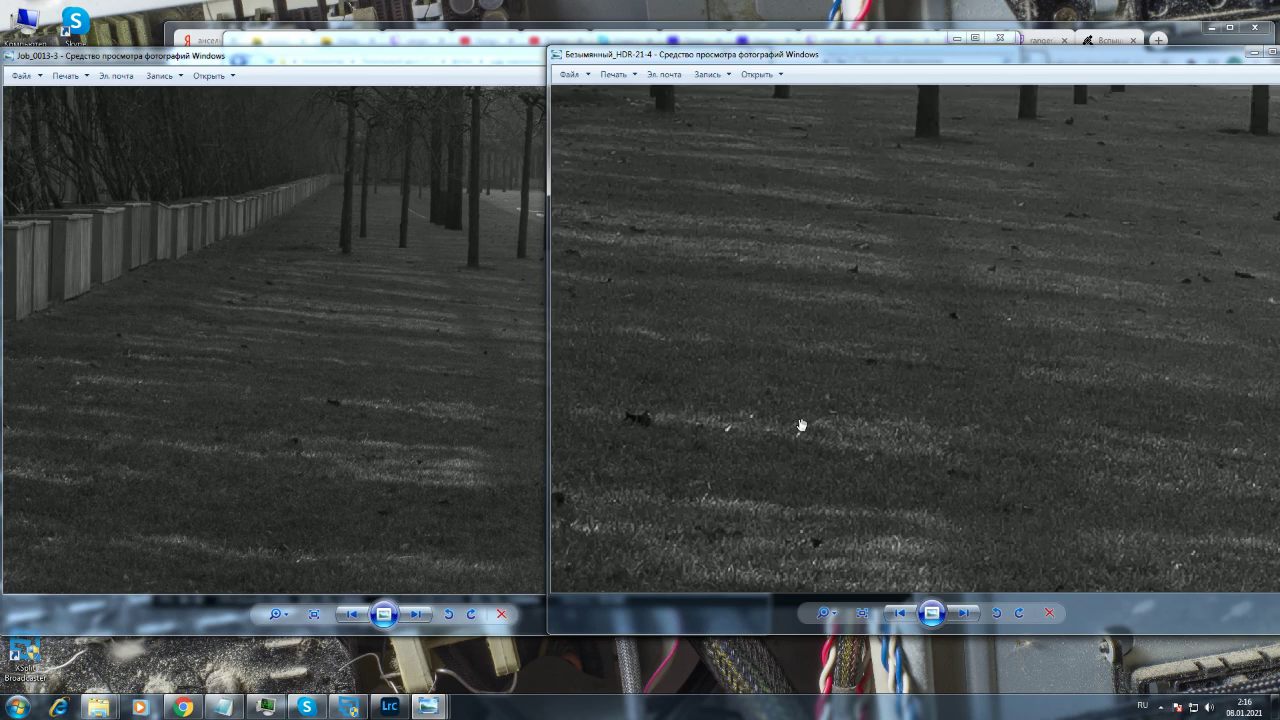
scroll(848, 290, "down", 3)
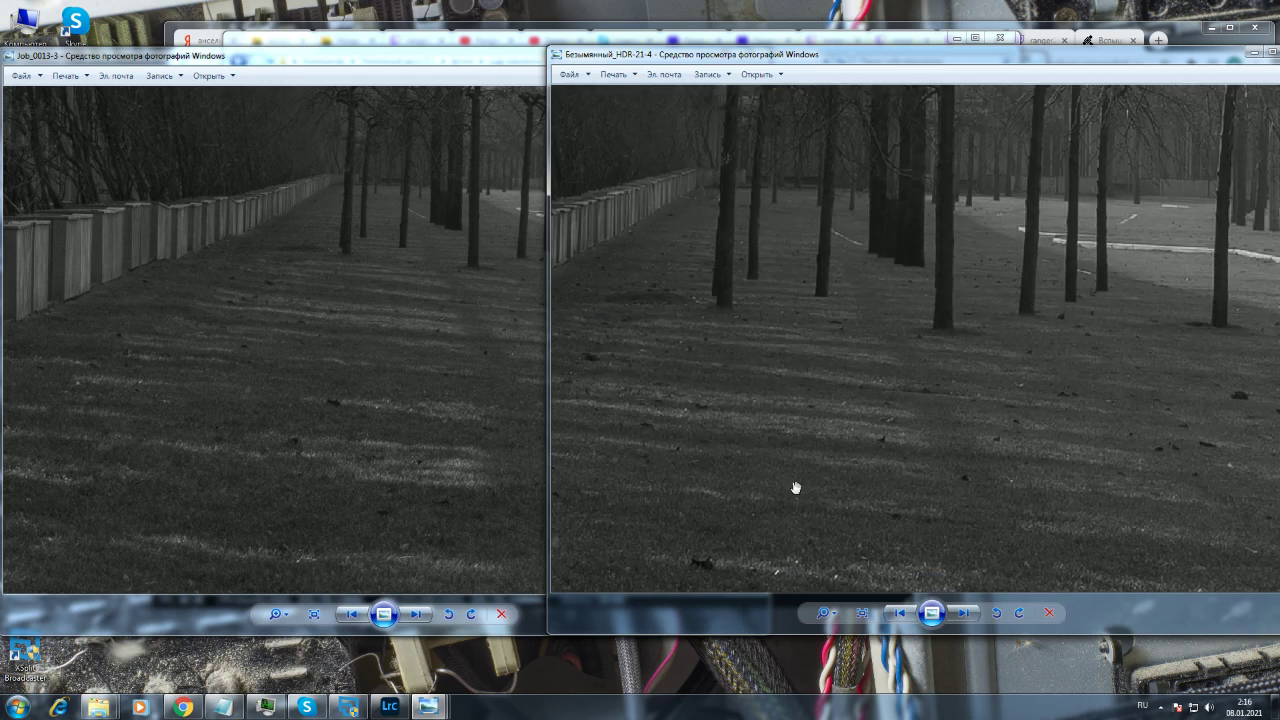
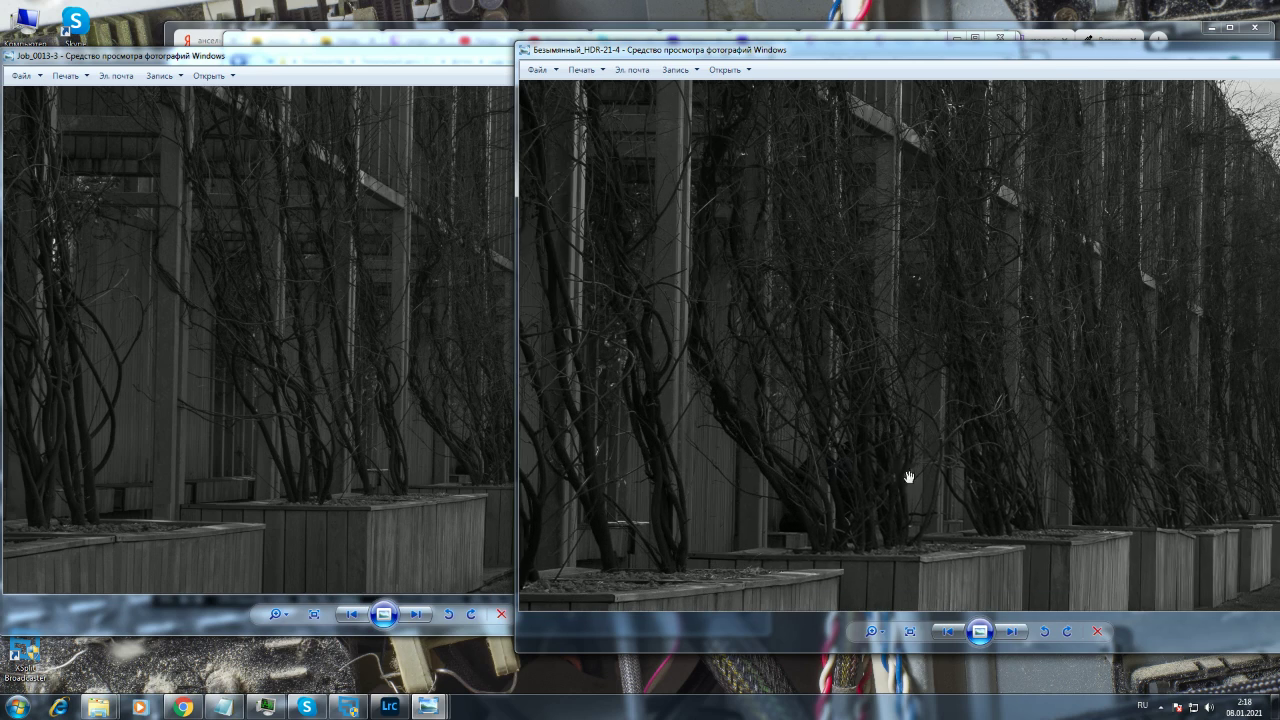
- Magnify the vine stems and wooden planters by the near wall in Безымянный_HDR-21-4 to inspect the shadow detail
scroll(940, 472, "up", 2)
left_click_drag(937, 583, 951, 553)
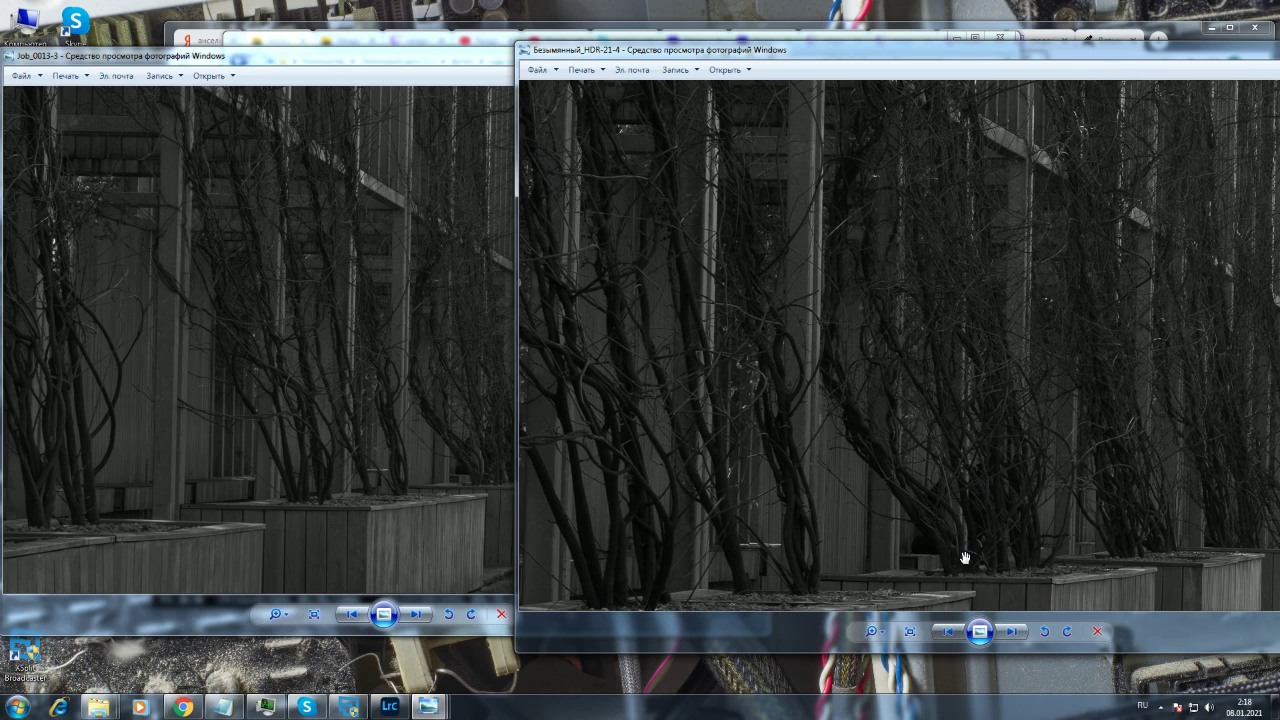
left_click_drag(970, 435, 886, 437)
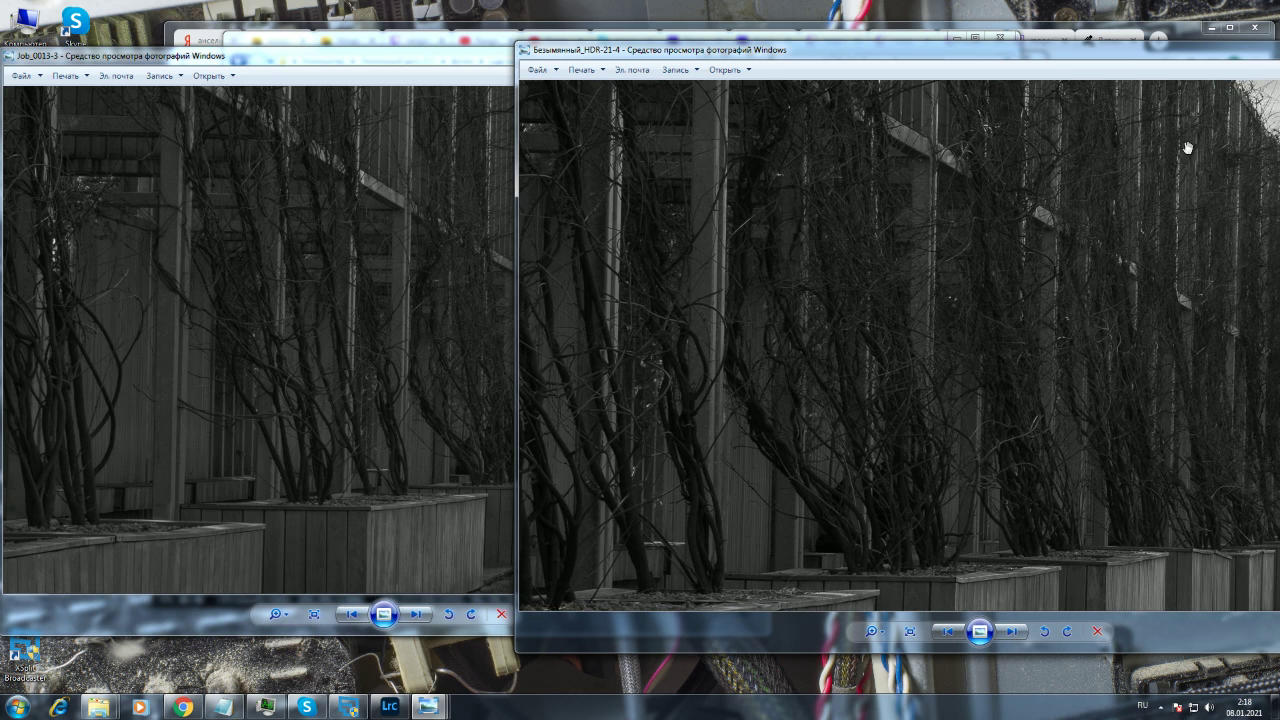
scroll(1180, 190, "up", 1)
scroll(1007, 358, "up", 1)
left_click_drag(1007, 358, 1007, 317)
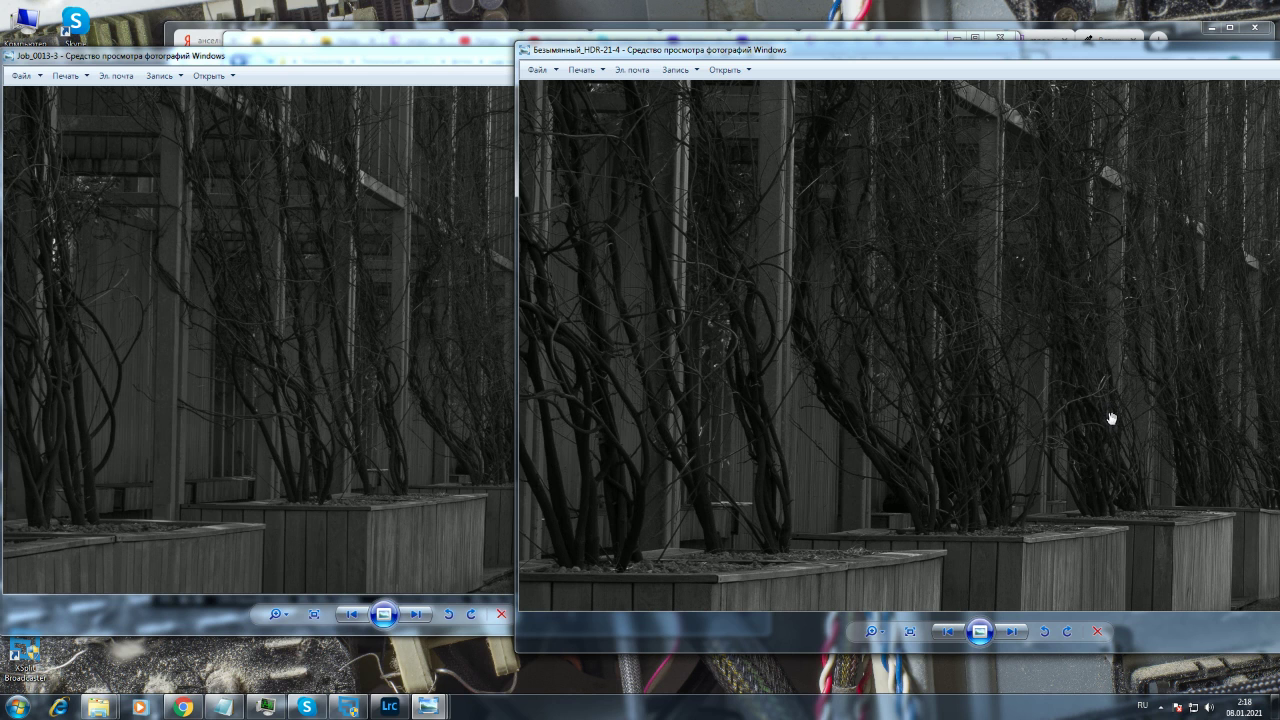
- Bring the same vine stems and planters into close view in Job_0013-3 and compare their shadow detail with the HDR photo
left_click_drag(280, 490, 455, 472)
left_click_drag(603, 549, 603, 529)
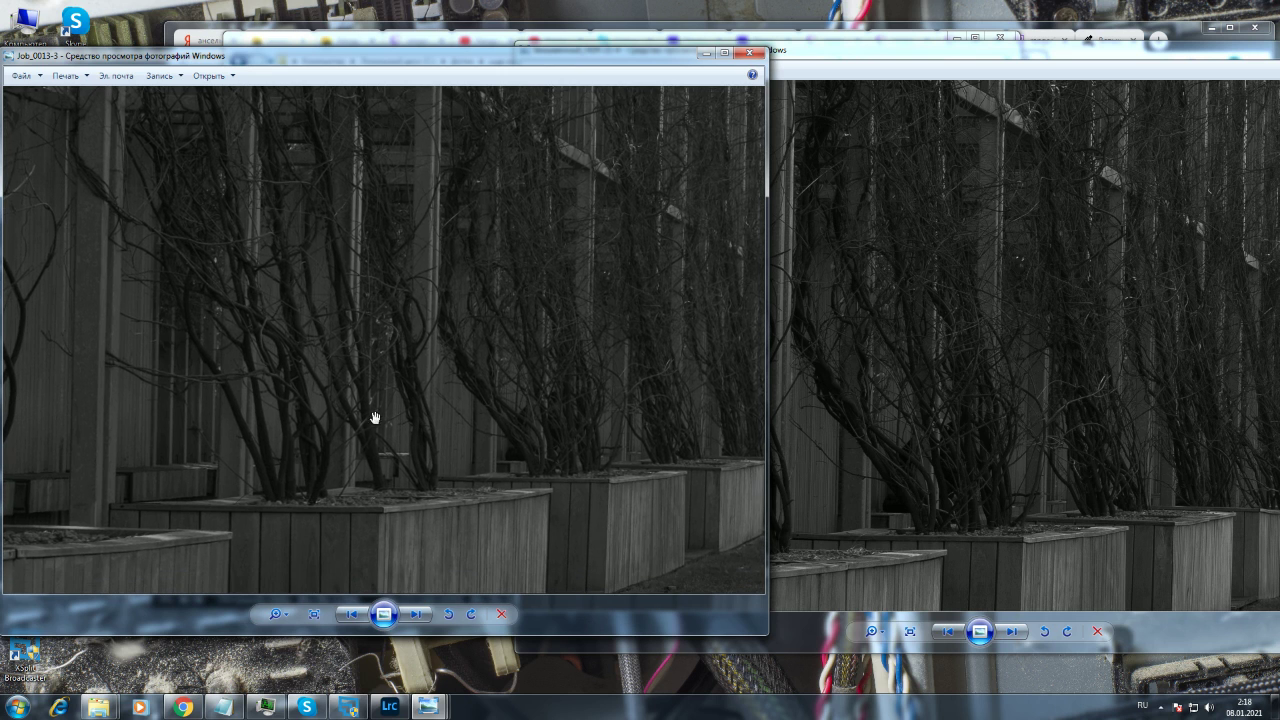
scroll(371, 423, "up", 1)
scroll(410, 485, "down", 2)
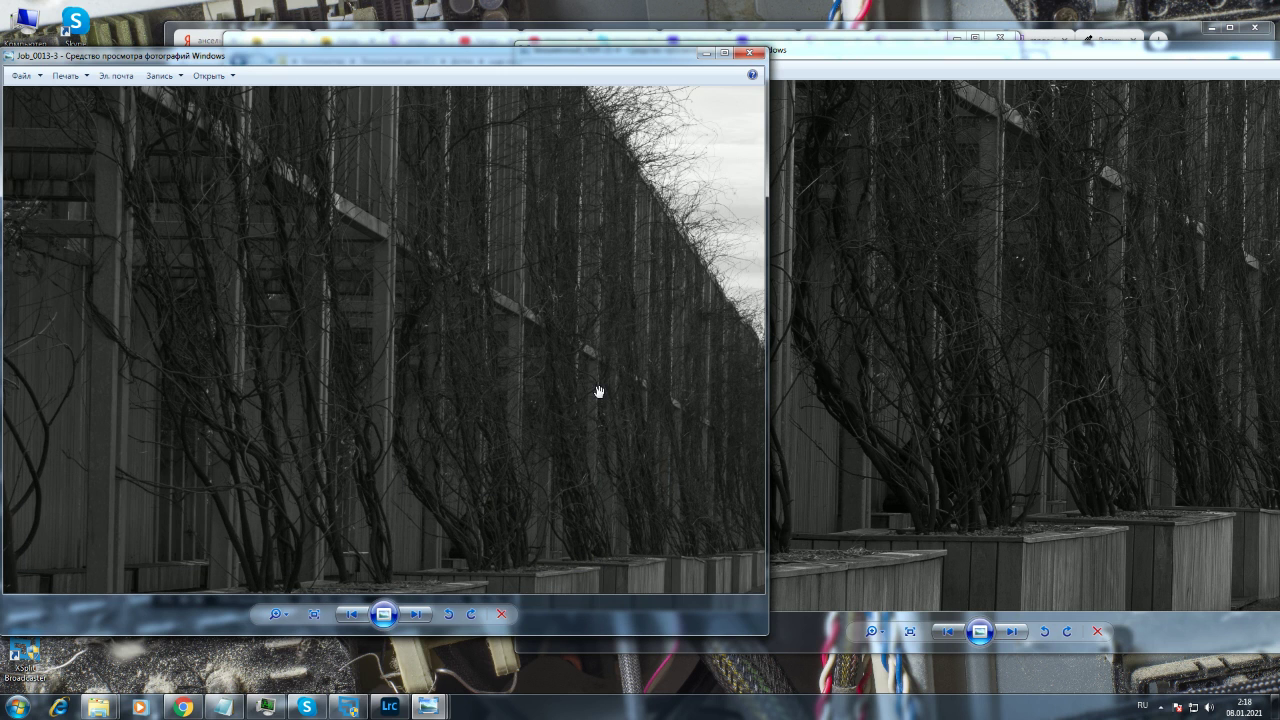
scroll(560, 392, "up", 3)
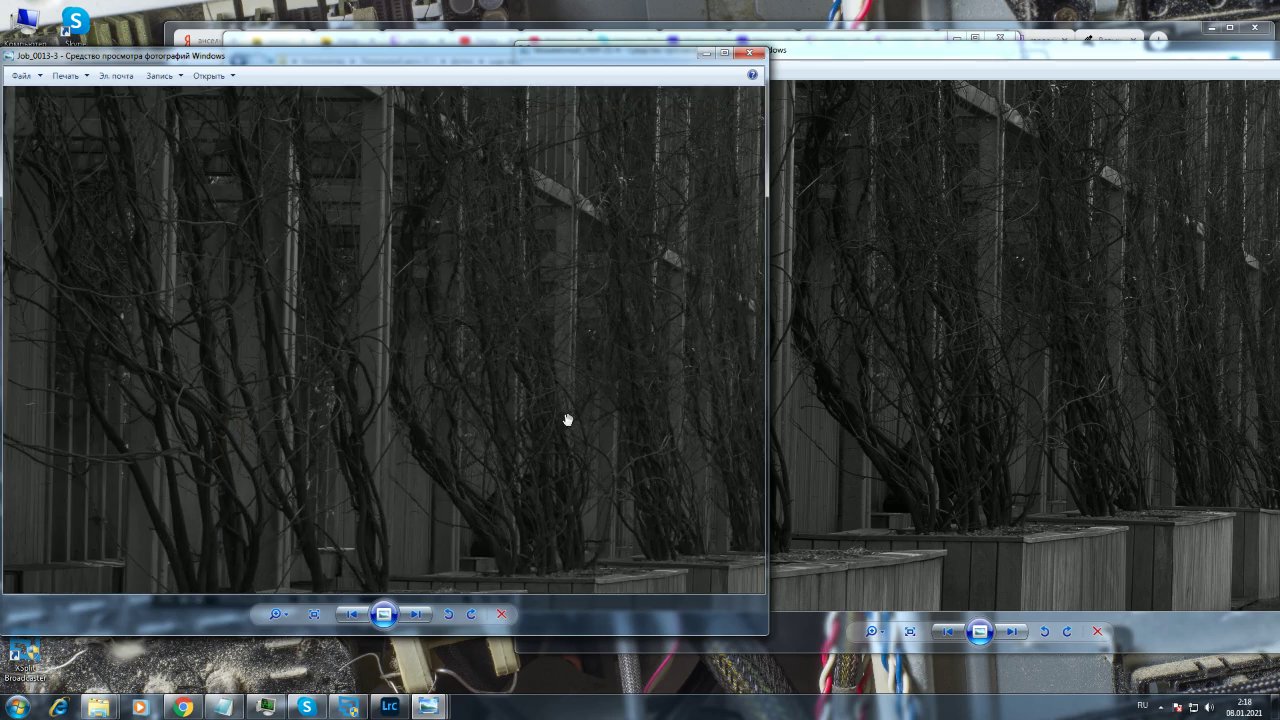
left_click_drag(605, 441, 535, 415)
- Compare the upper part of the vine-covered wall and its edge against the sky in both photos
left_click_drag(945, 411, 945, 537)
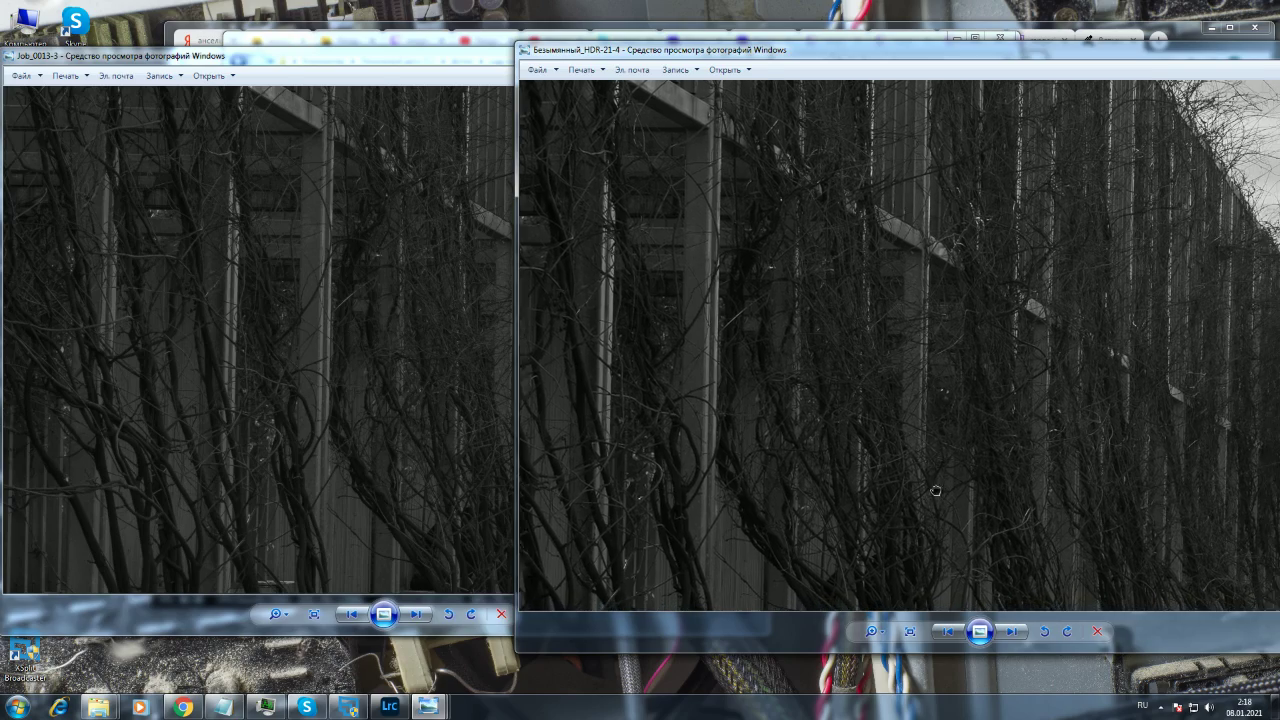
left_click(397, 440)
left_click_drag(397, 440, 899, 401)
left_click_drag(343, 380, 371, 443)
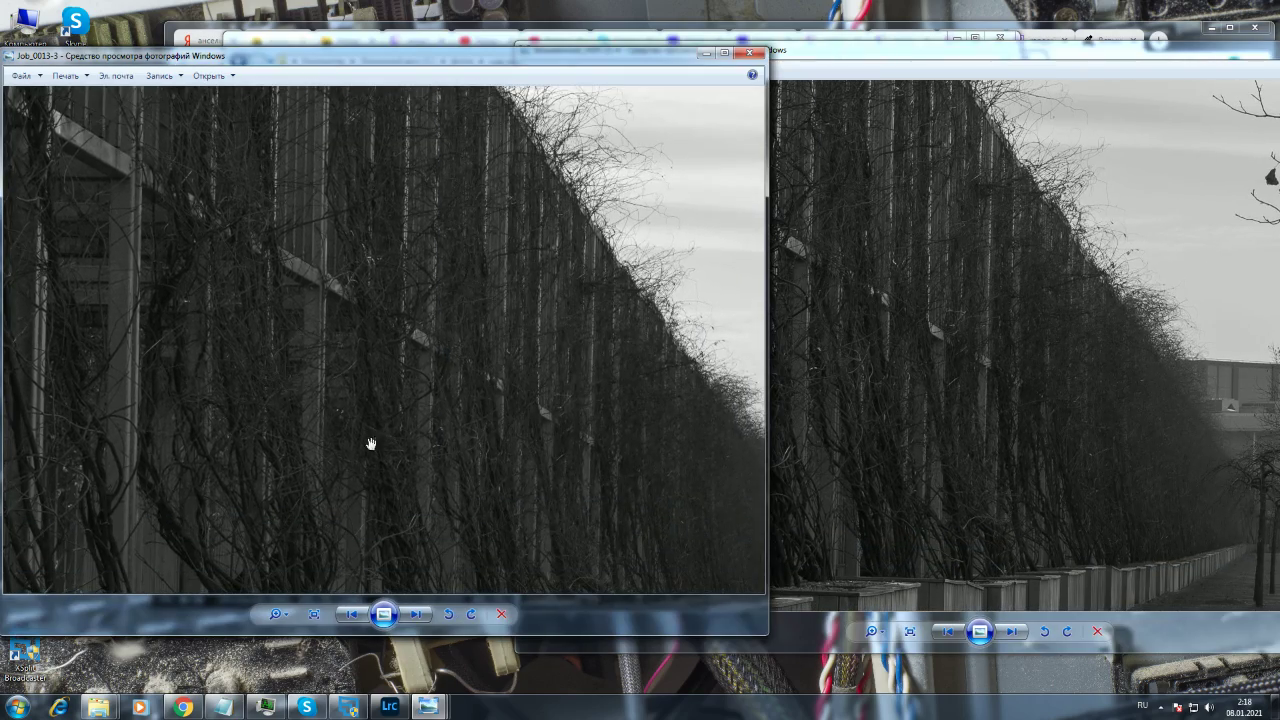
left_click_drag(880, 457, 963, 492)
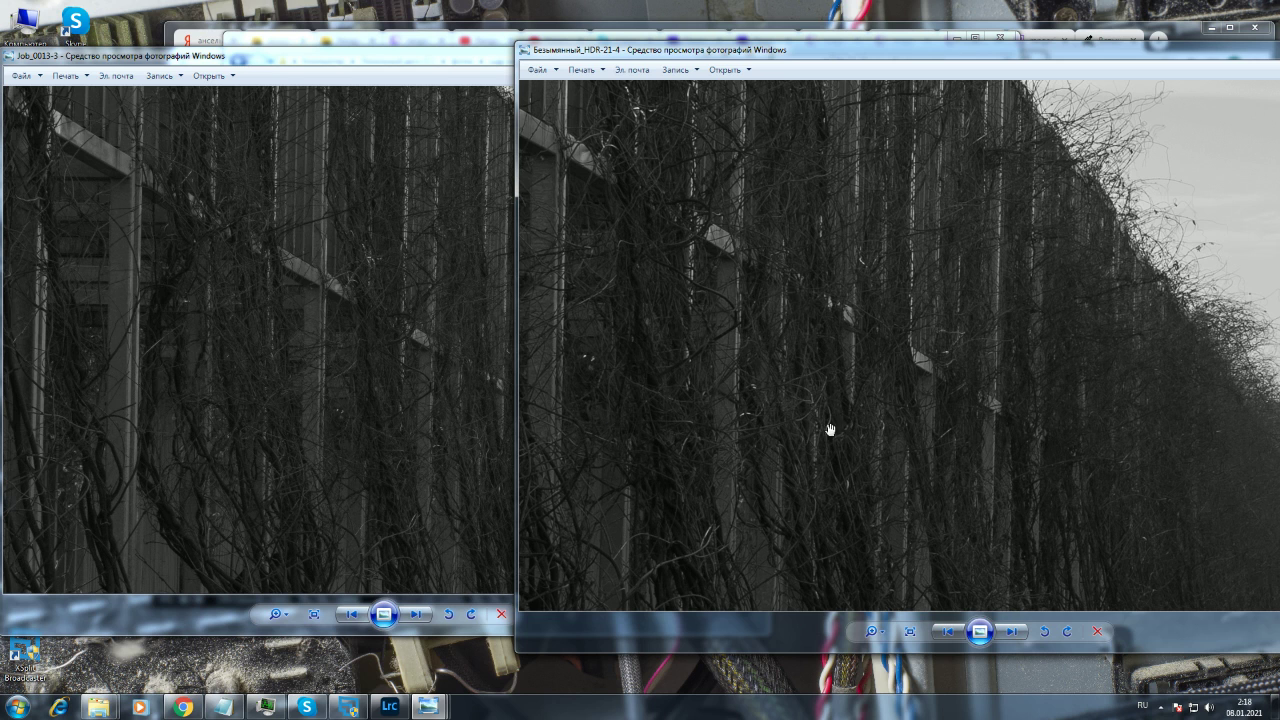
- Recheck the vines in Безымянный_HDR-21-4 up close, and zoom both photos out to compare the whole alley scene
scroll(826, 415, "down", 2)
scroll(731, 480, "up", 4)
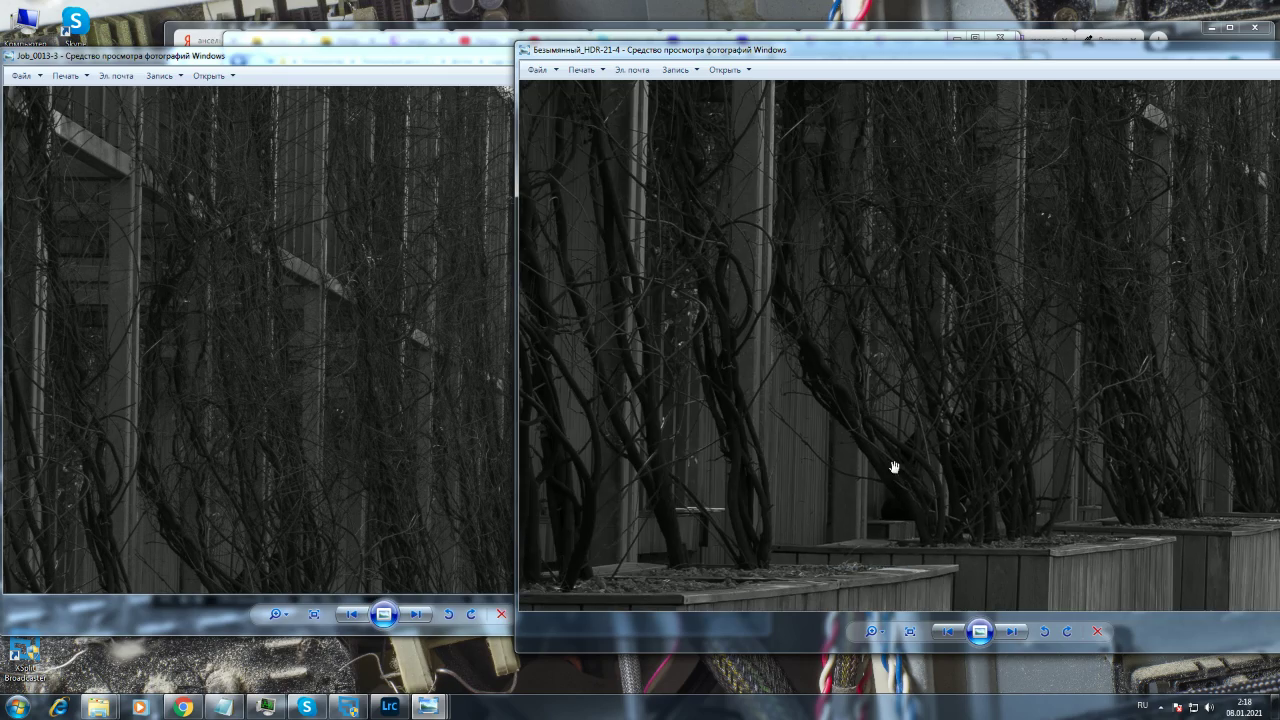
scroll(690, 462, "down", 4)
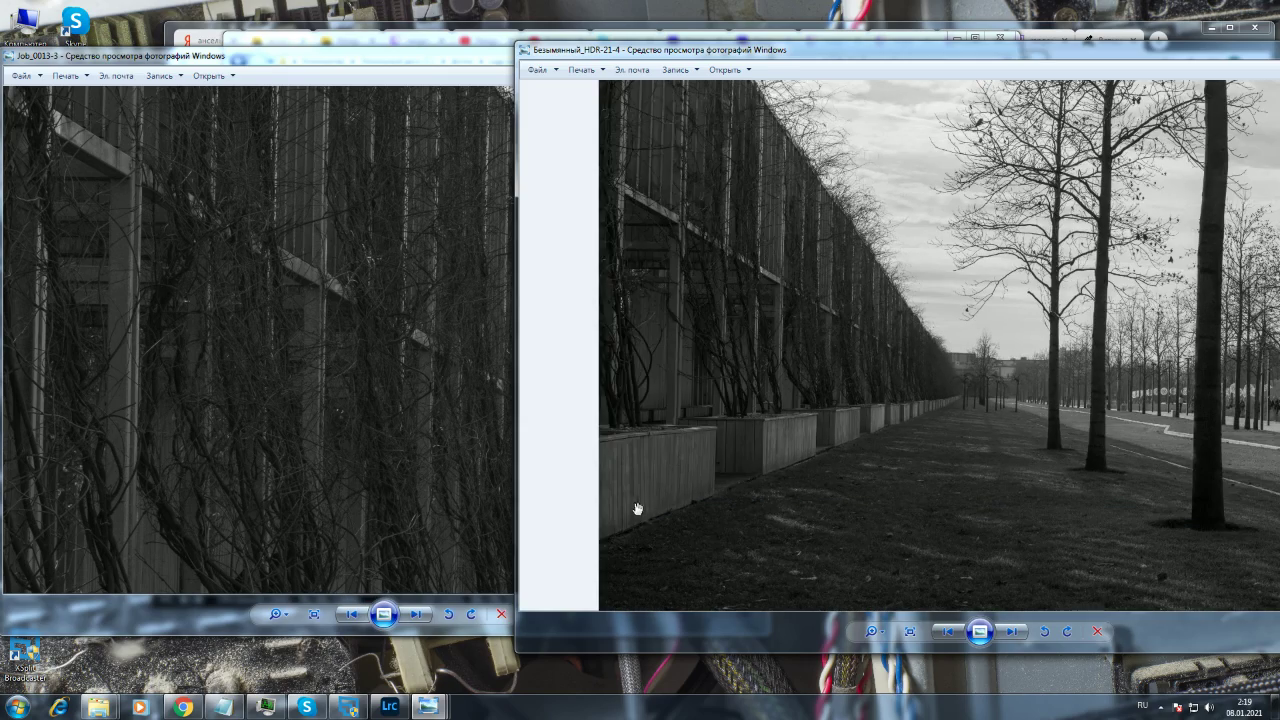
left_click(314, 480)
scroll(314, 480, "down", 4)
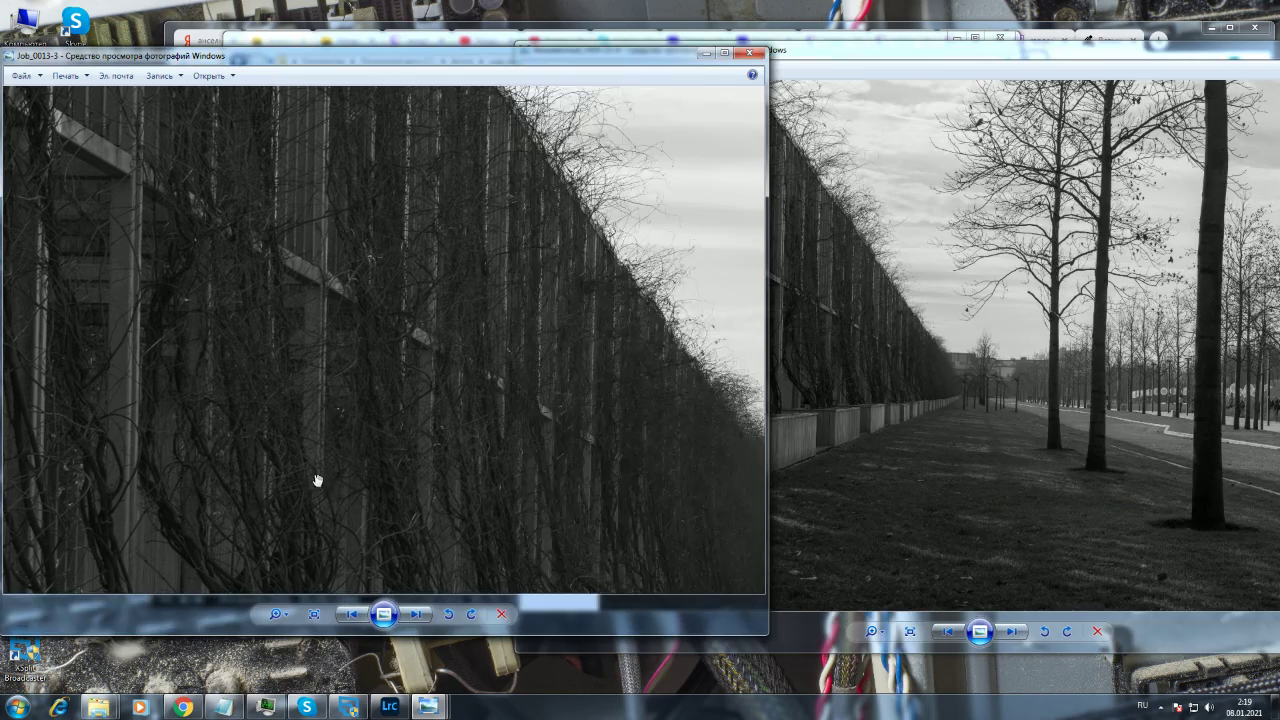
left_click(960, 529)
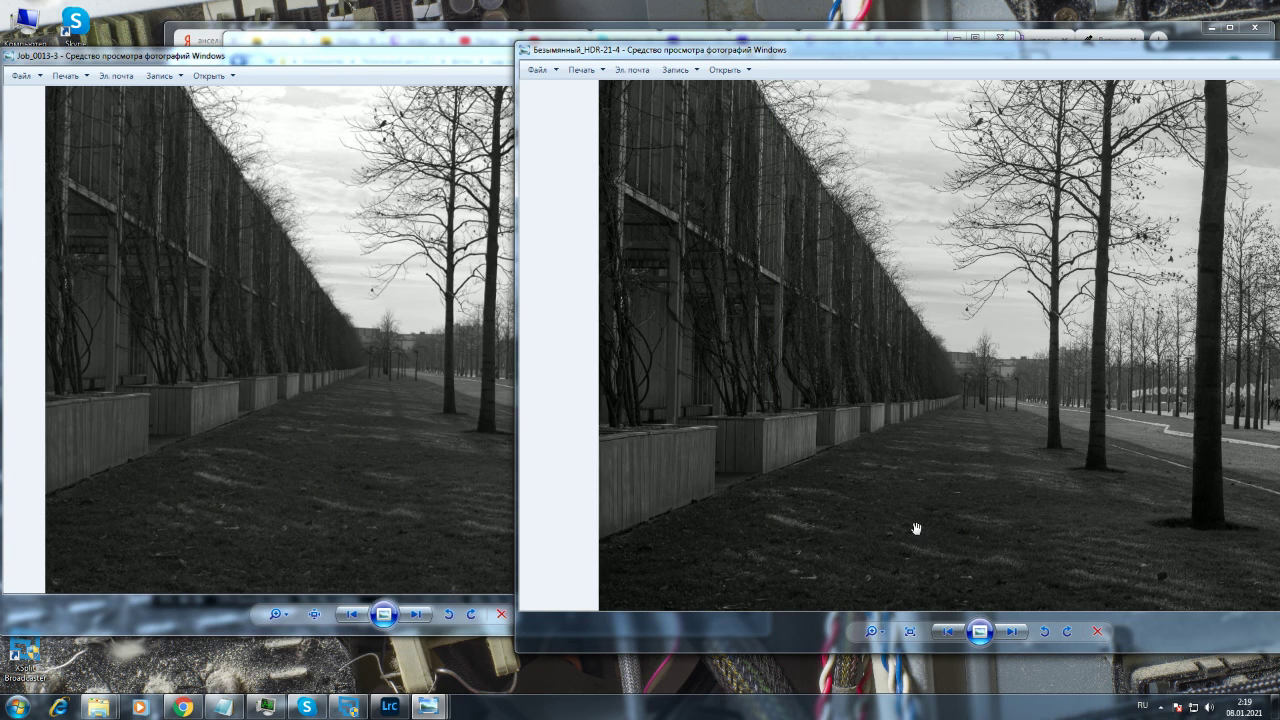
scroll(872, 540, "down", 1)
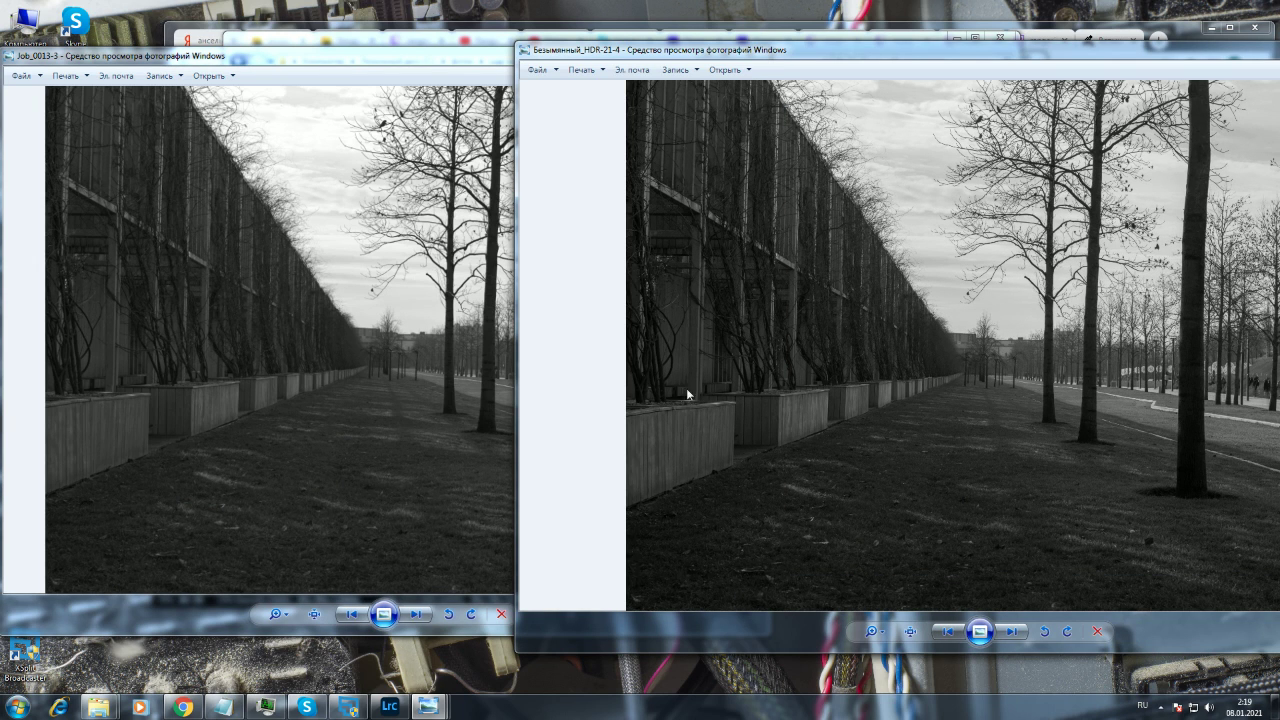
- Examine the lawn and tree trunk bases up close in Безымянный_HDR-21-4 and Job_0013-3, and return both to the whole scene
key("alt+Tab")
key("alt+Tab")
scroll(1118, 556, "up", 2)
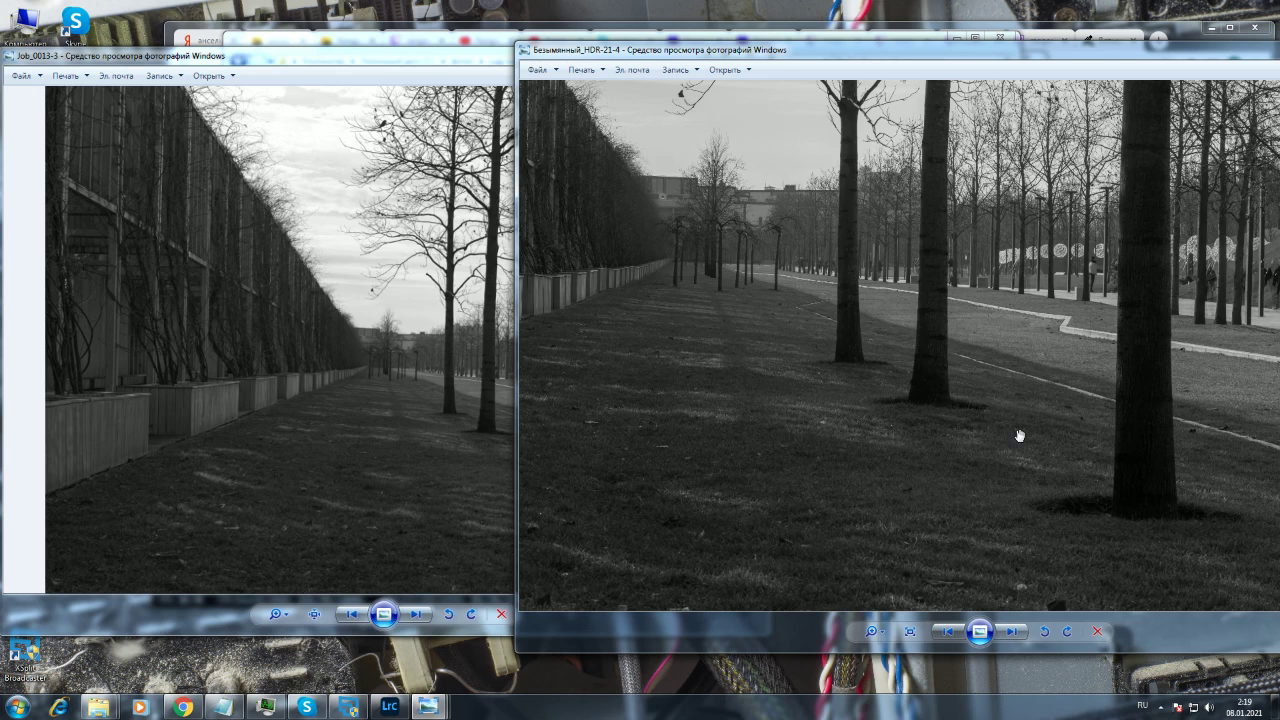
scroll(1021, 436, "up", 1)
scroll(1023, 437, "down", 4)
left_click(478, 496)
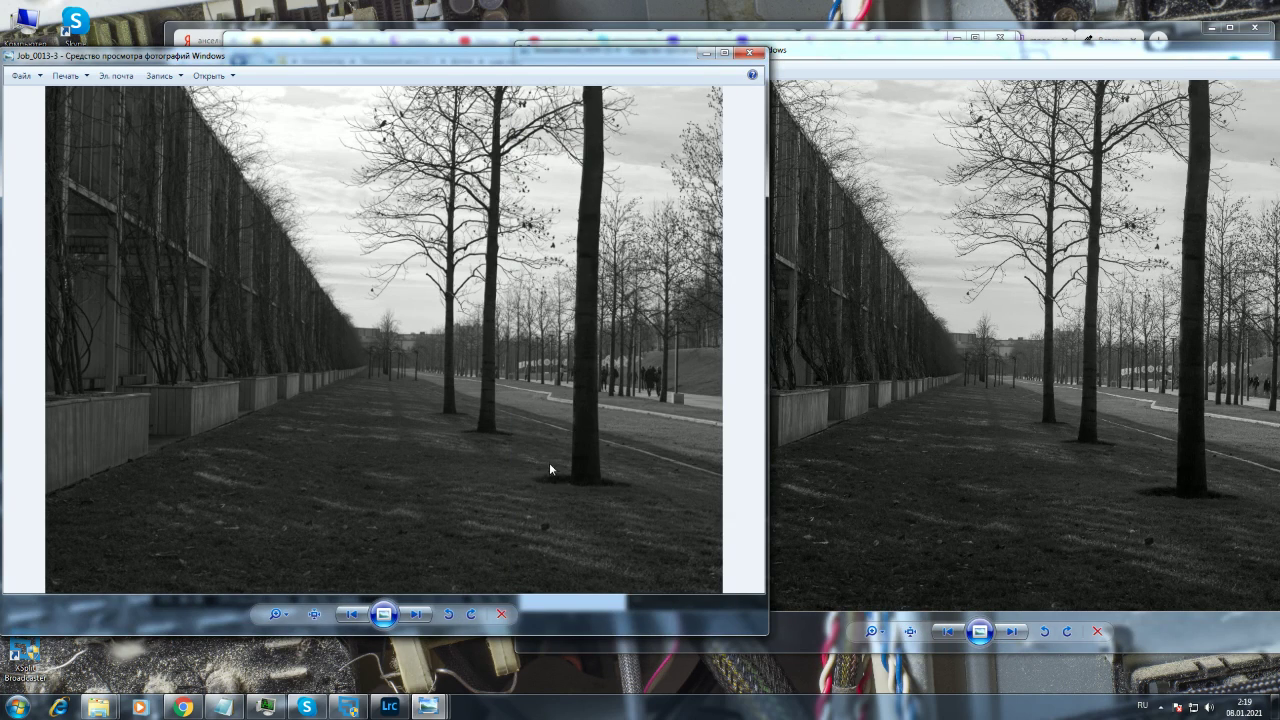
scroll(635, 505, "up", 3)
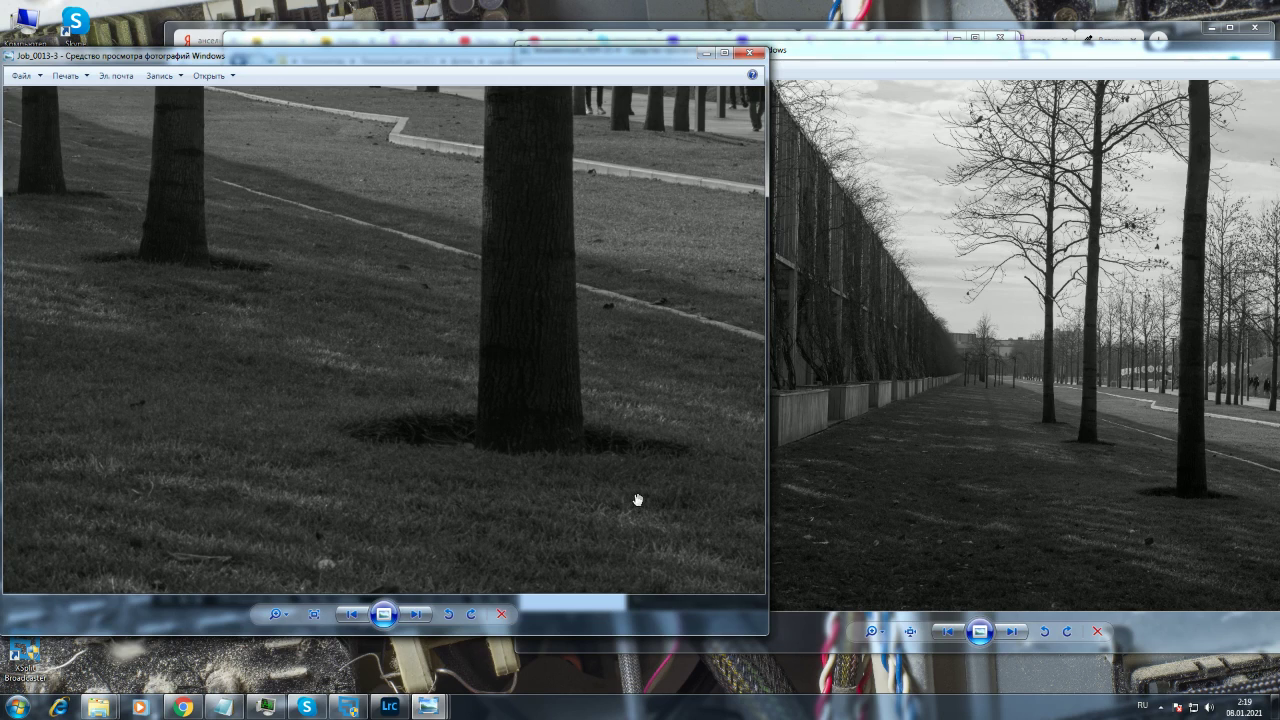
scroll(429, 462, "down", 1)
scroll(429, 462, "down", 2)
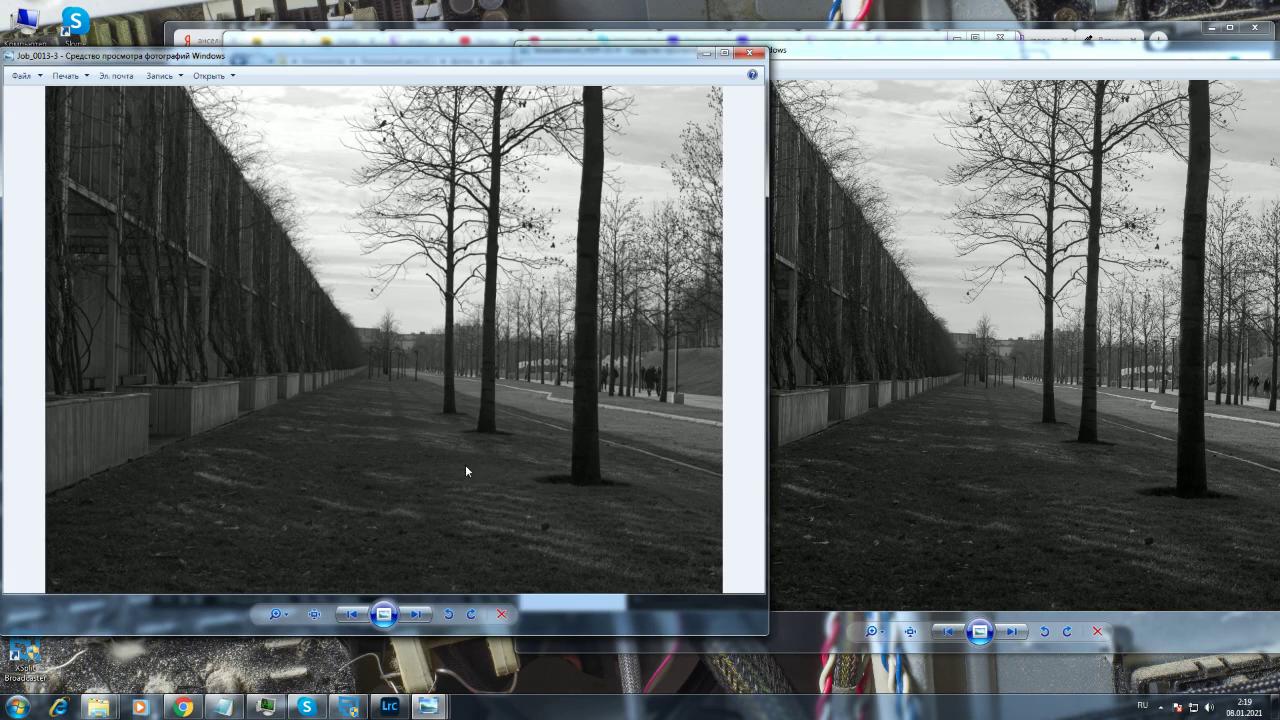
- Alternate between the full views of Безымянный_HDR-21-4 and Job_0013-3 to compare their overall tones
left_click(897, 433)
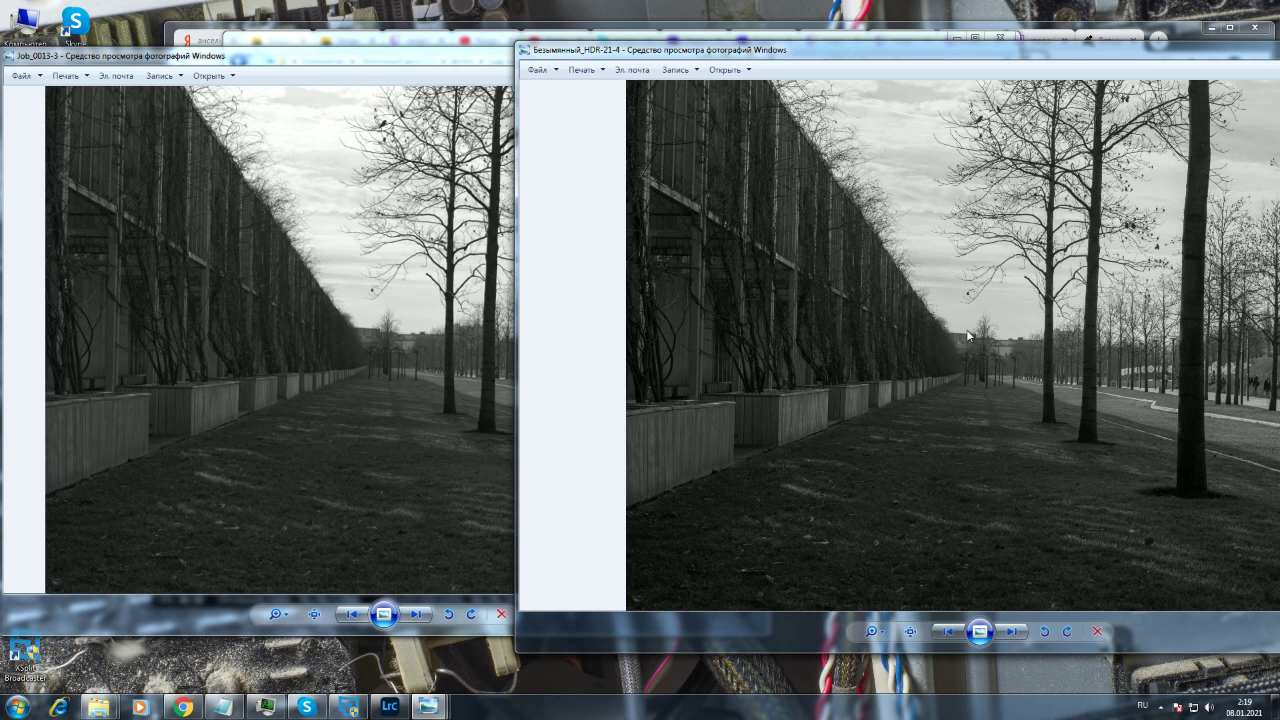
left_click(336, 427)
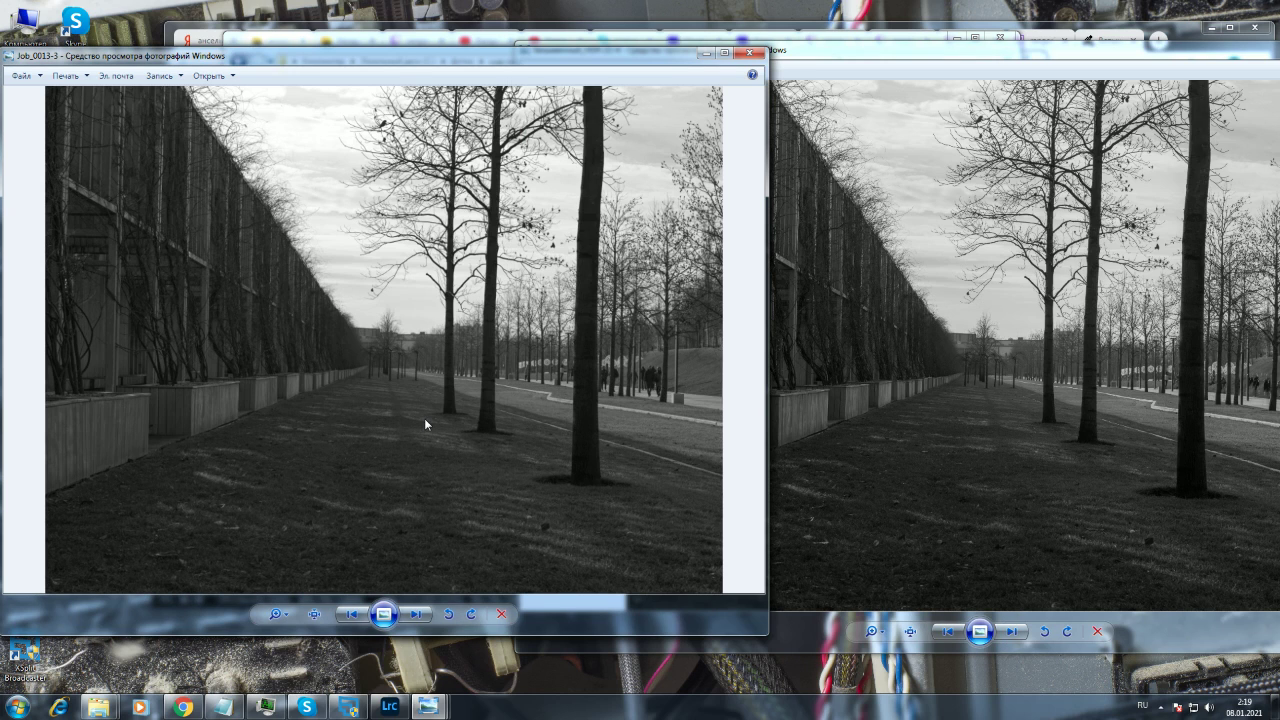
left_click(979, 438)
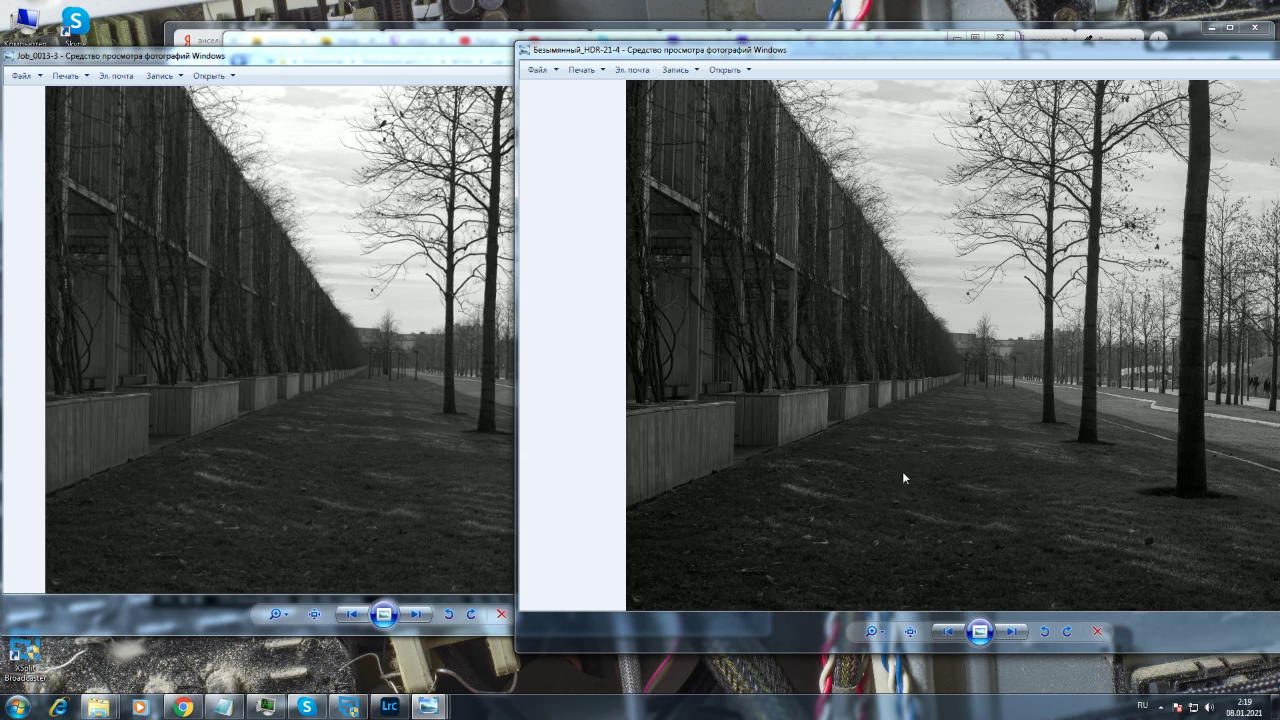
- Close the Безымянный_HDR-21-4 and Job_0013-3 photo windows to get back to Безымянный_HDR-17-2
left_click_drag(906, 57, 648, 51)
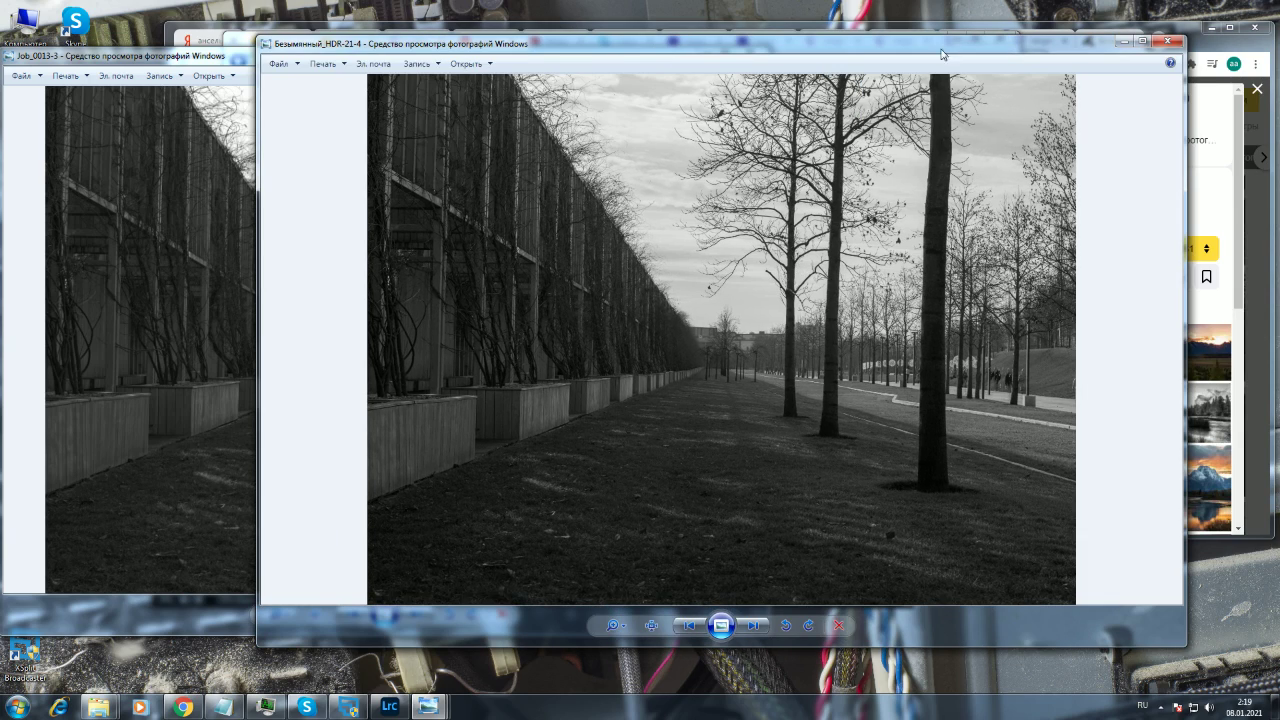
left_click_drag(940, 54, 618, 331)
left_click(845, 318)
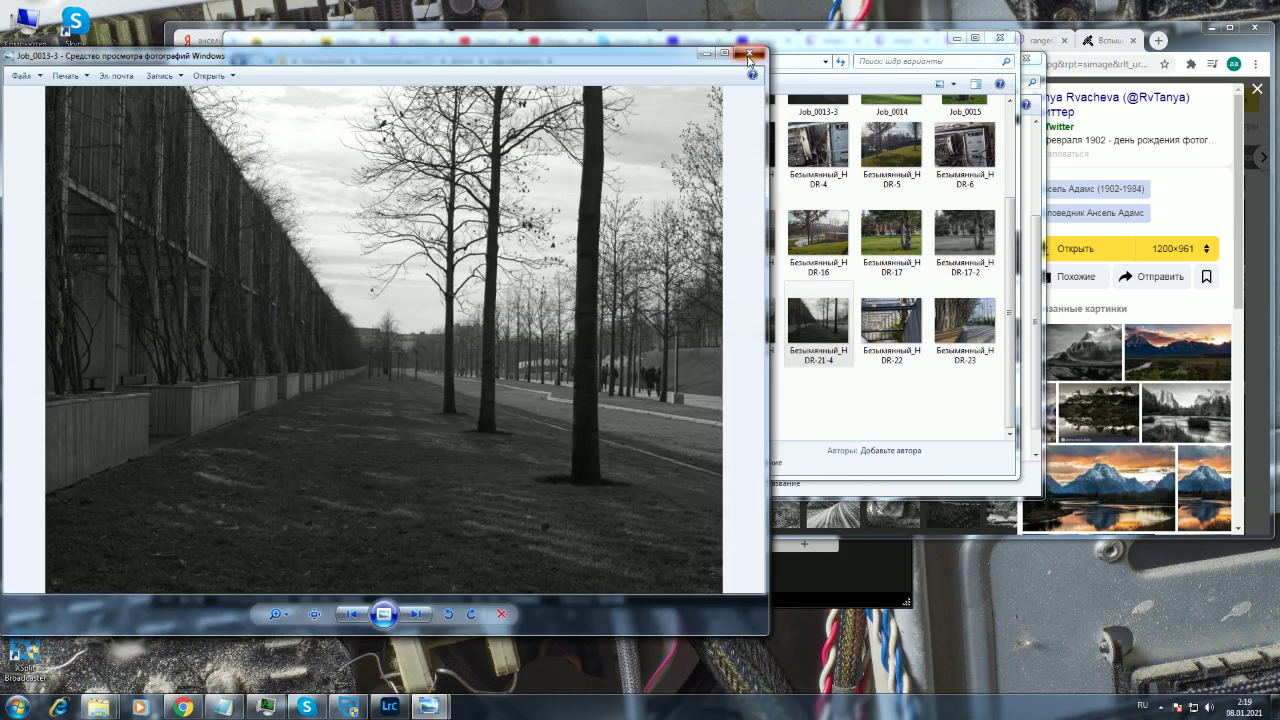
left_click(749, 55)
double_click(714, 318)
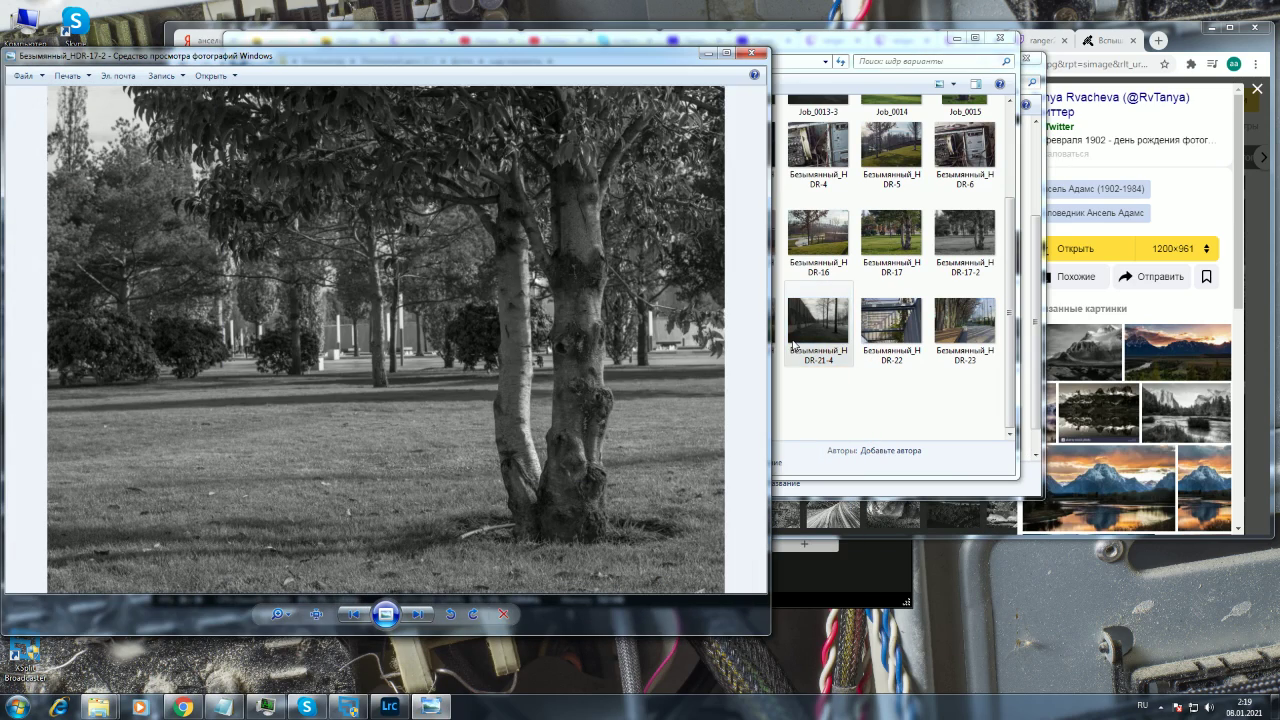
- Open Job_0017-1 from the шдр варианты folder and place its window beside Безымянный_HDR-17-2
left_click(830, 395)
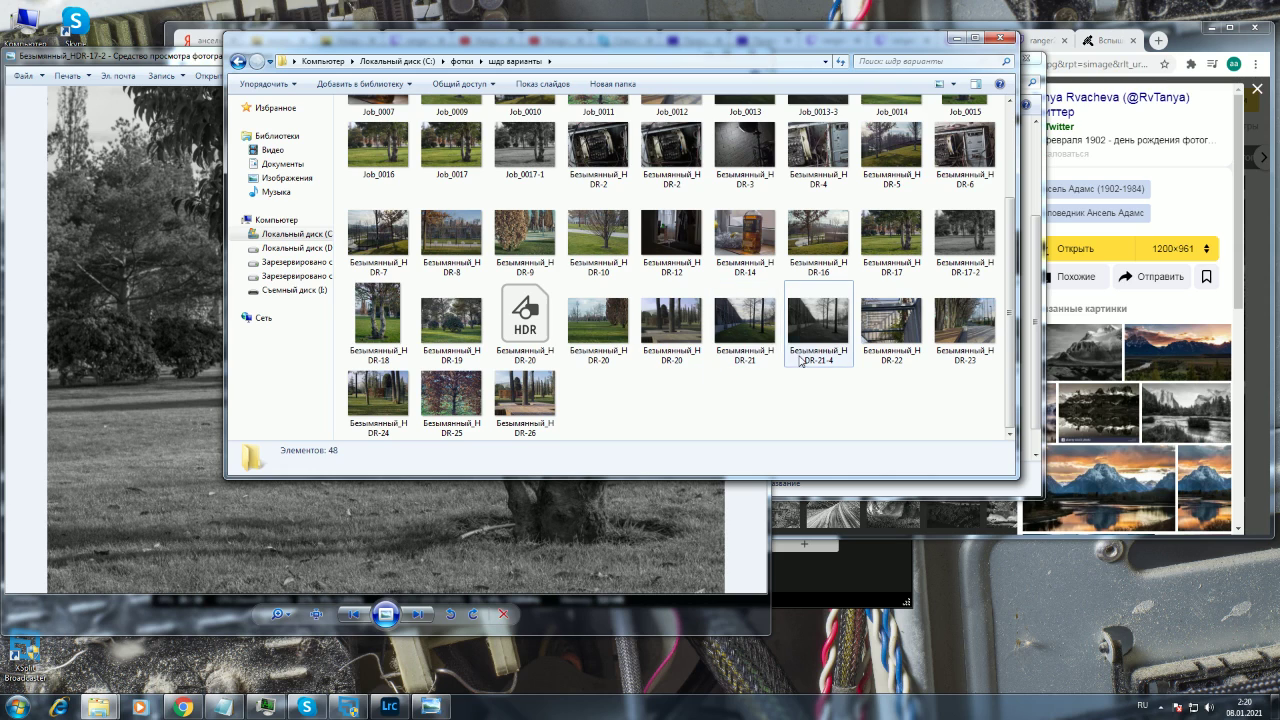
left_click(978, 248)
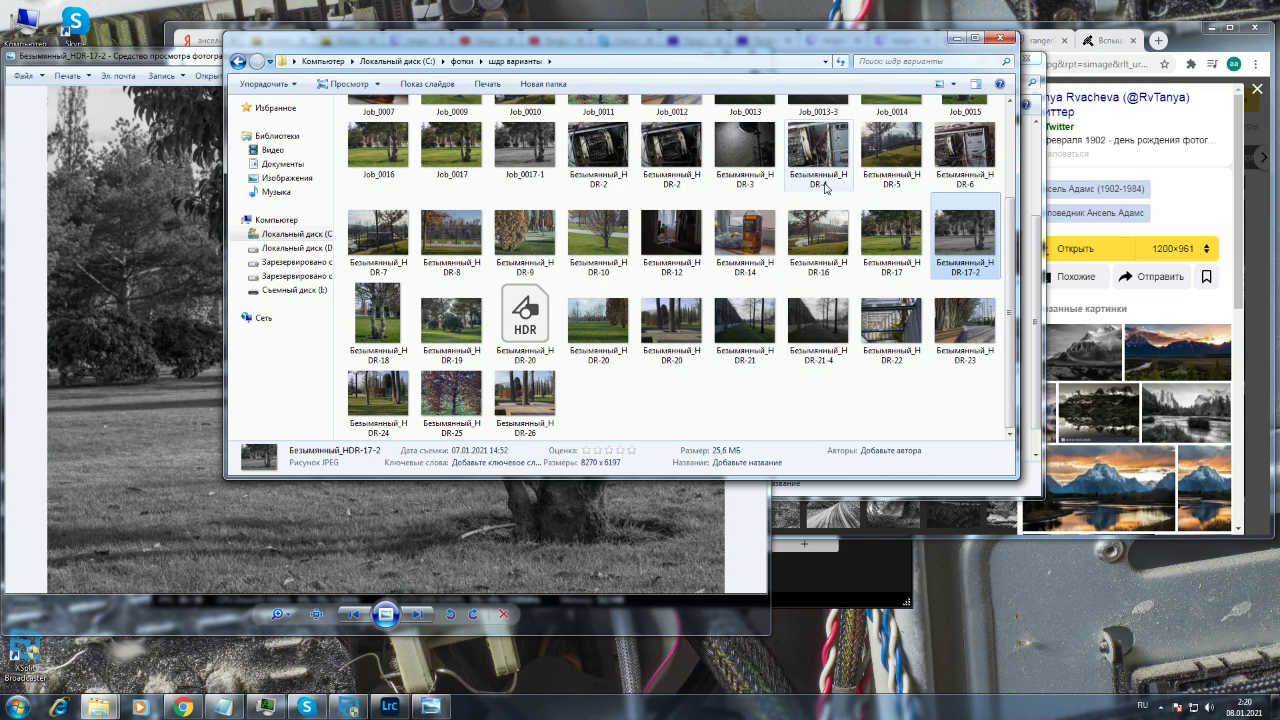
left_click_drag(1008, 362, 1016, 250)
double_click(525, 290)
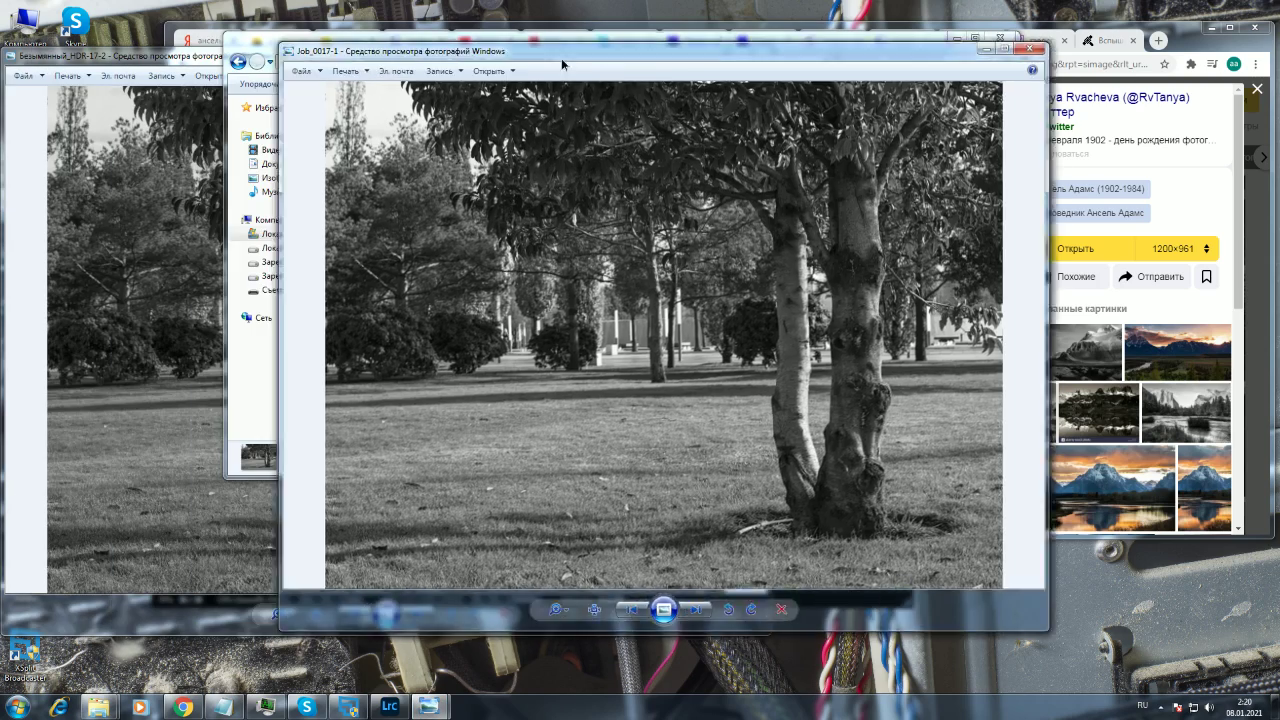
left_click_drag(561, 58, 848, 60)
- Compare the whole park scene in Безымянный_HDR-17-2 and Job_0017-1, alternating between the two photos
left_click(103, 69)
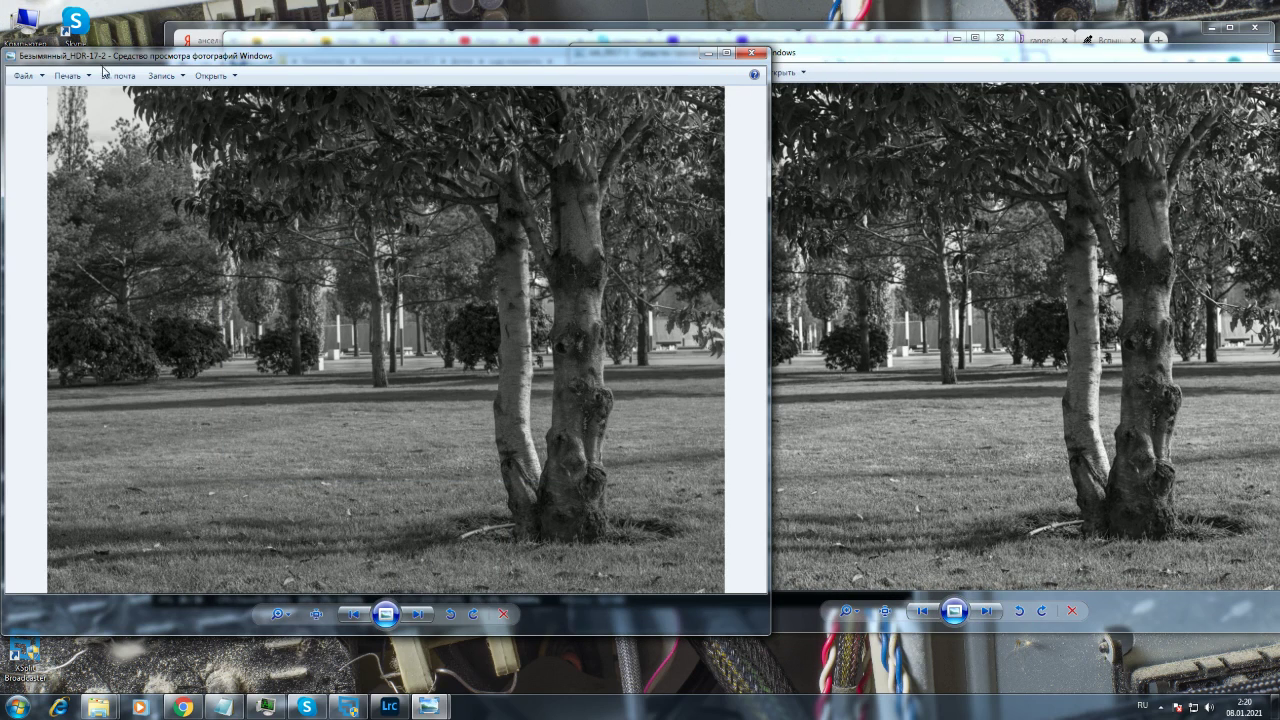
left_click(943, 403)
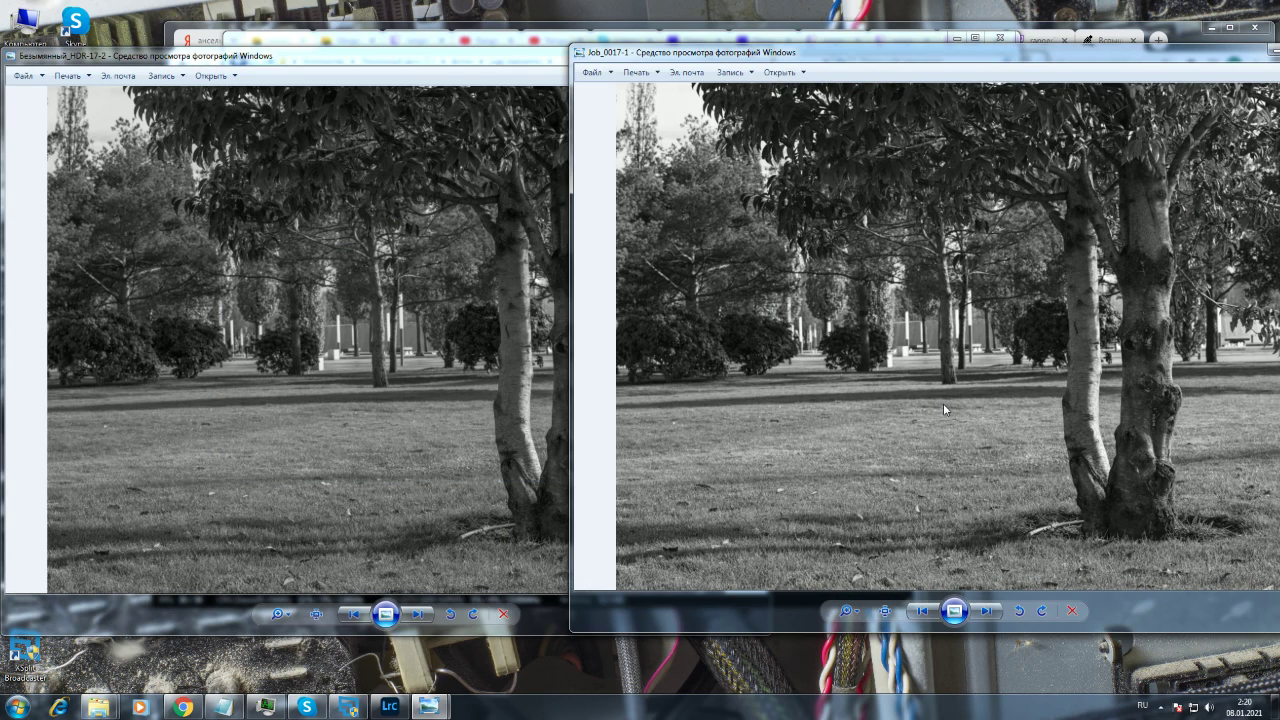
left_click(438, 389)
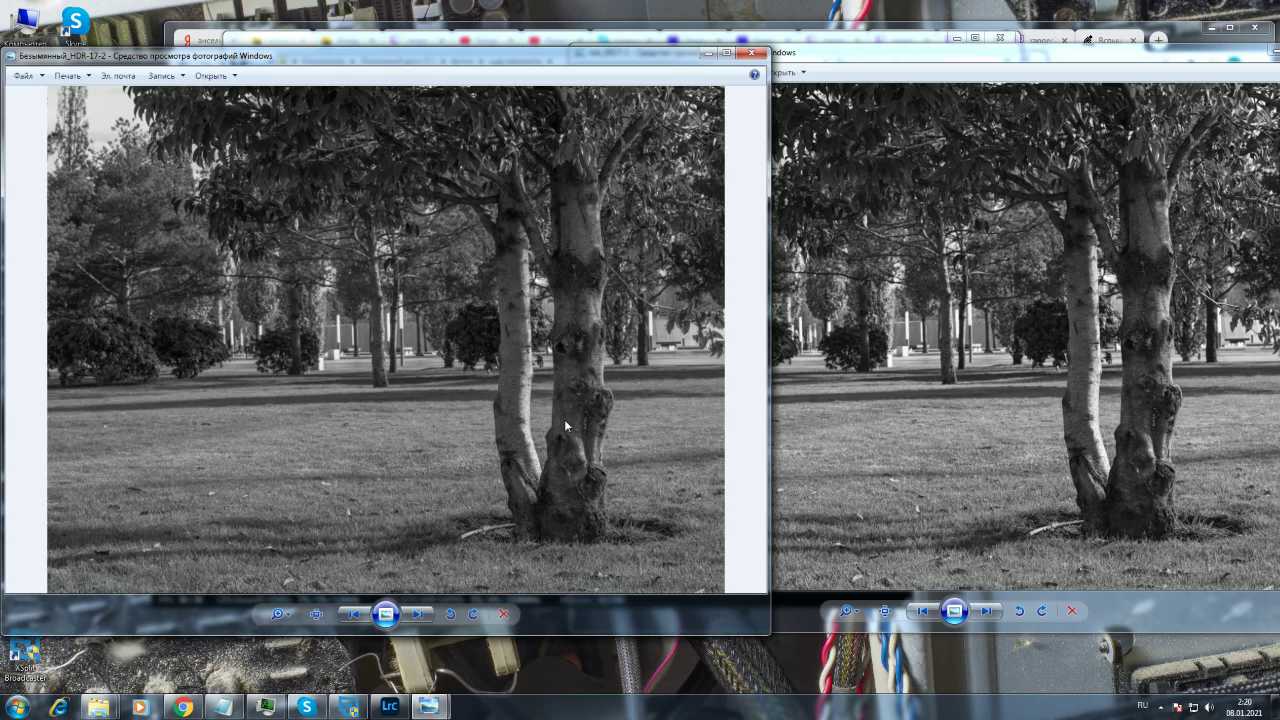
left_click(876, 450)
- Magnify the twin tree trunks to matching views in both park photos and compare the bark and grass detail
left_click(419, 411)
scroll(585, 428, "up", 6)
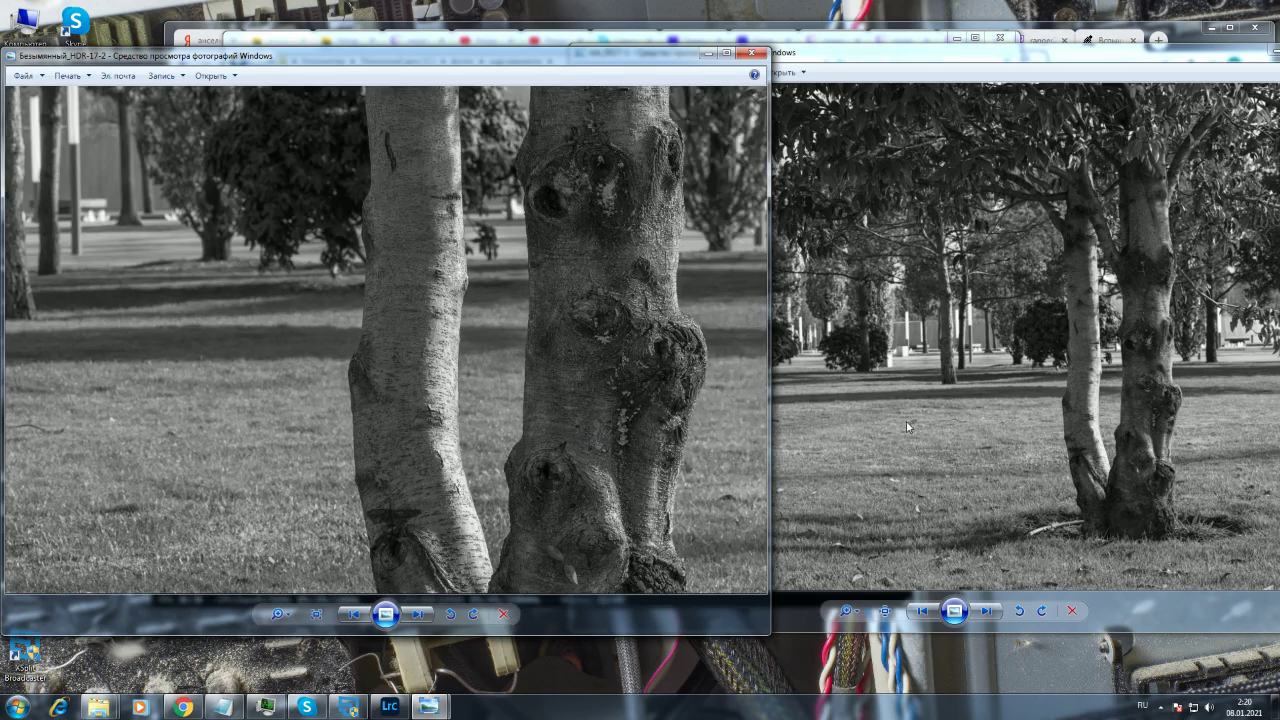
left_click(906, 421)
scroll(1165, 324, "up", 5)
left_click_drag(1100, 385, 1034, 277)
left_click(503, 374)
scroll(523, 391, "up", 1)
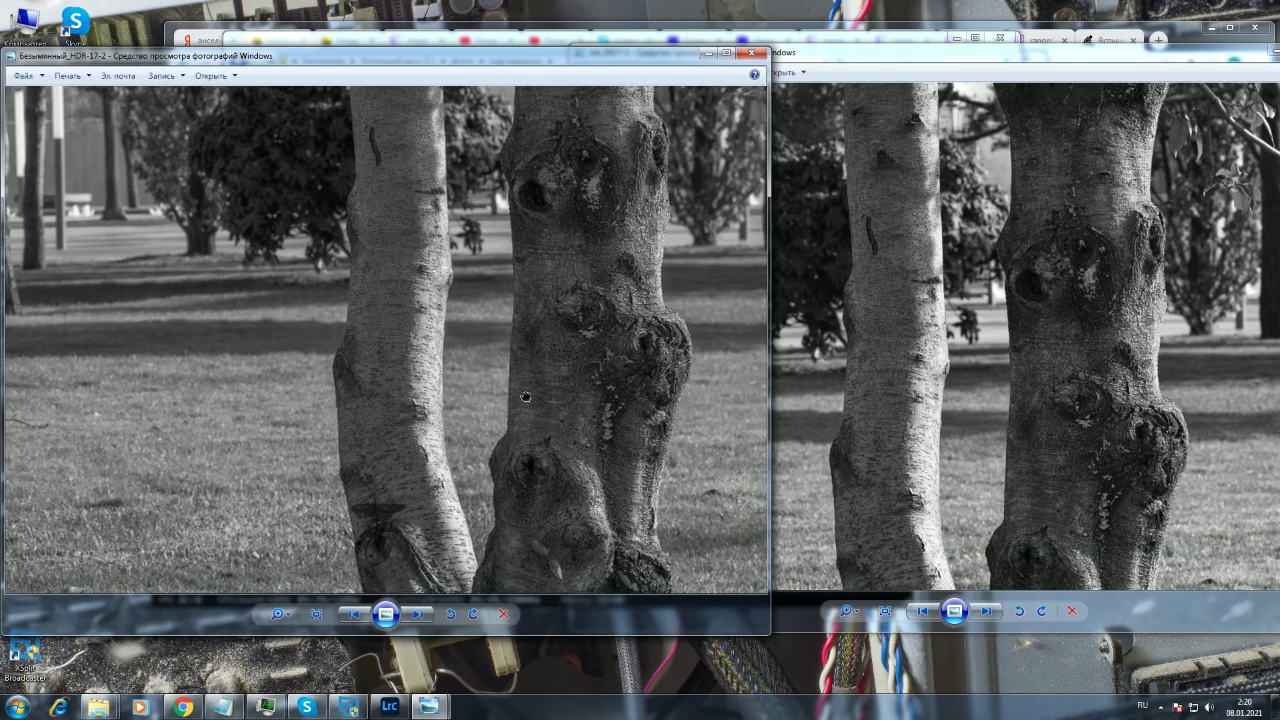
left_click(1023, 443)
left_click_drag(1023, 443, 1015, 378)
left_click(589, 316)
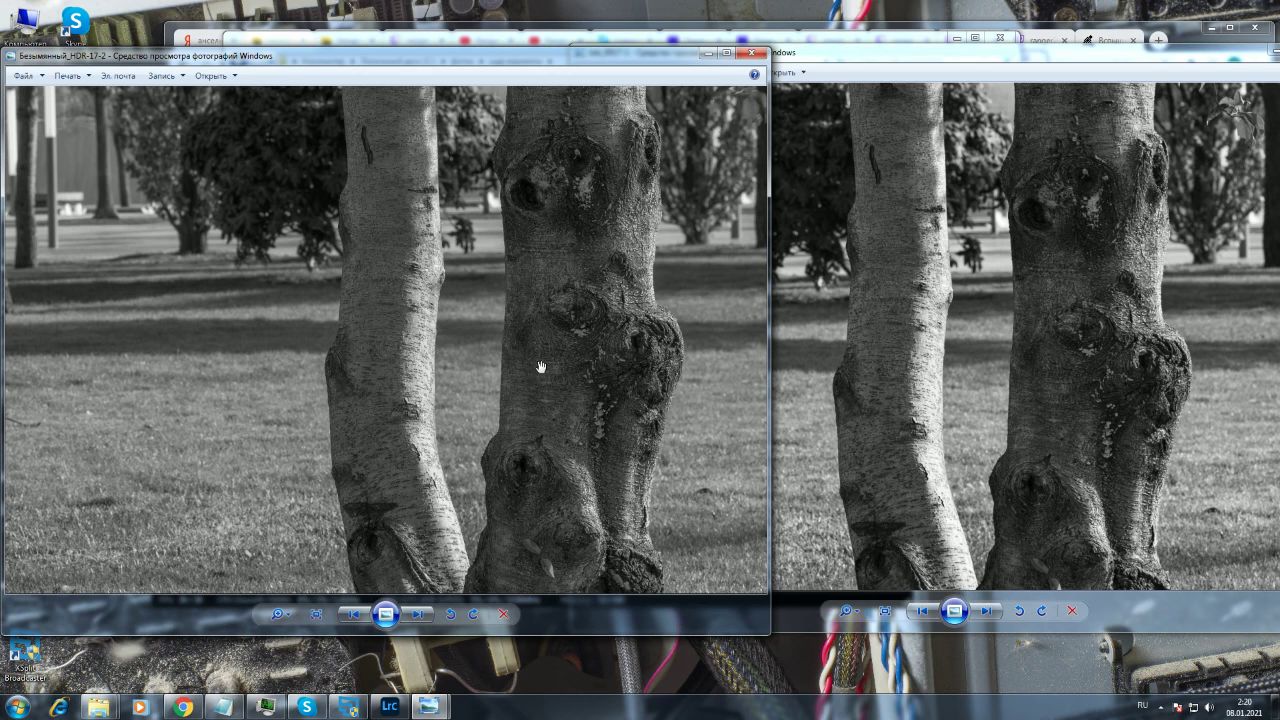
left_click(829, 472)
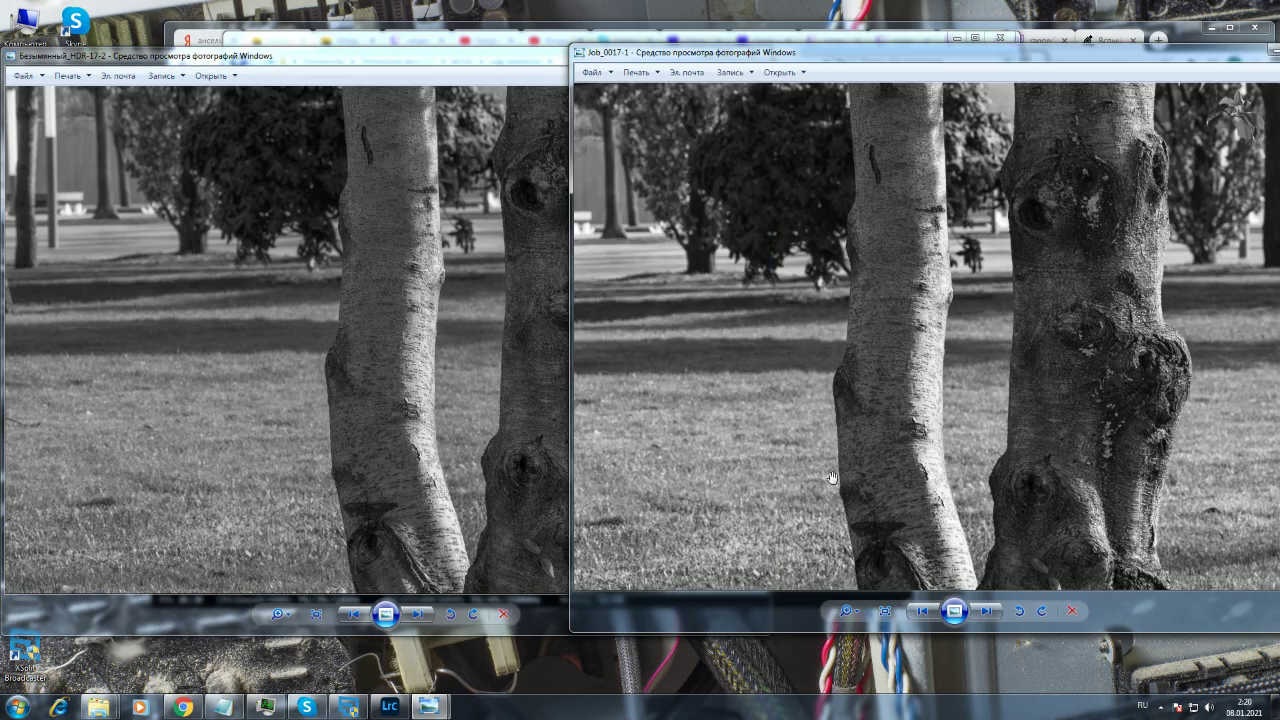
- Return both park photos to their full view and compare the foliage, background trees and lawn
scroll(829, 472, "down", 1)
left_click(448, 390)
scroll(440, 390, "down", 3)
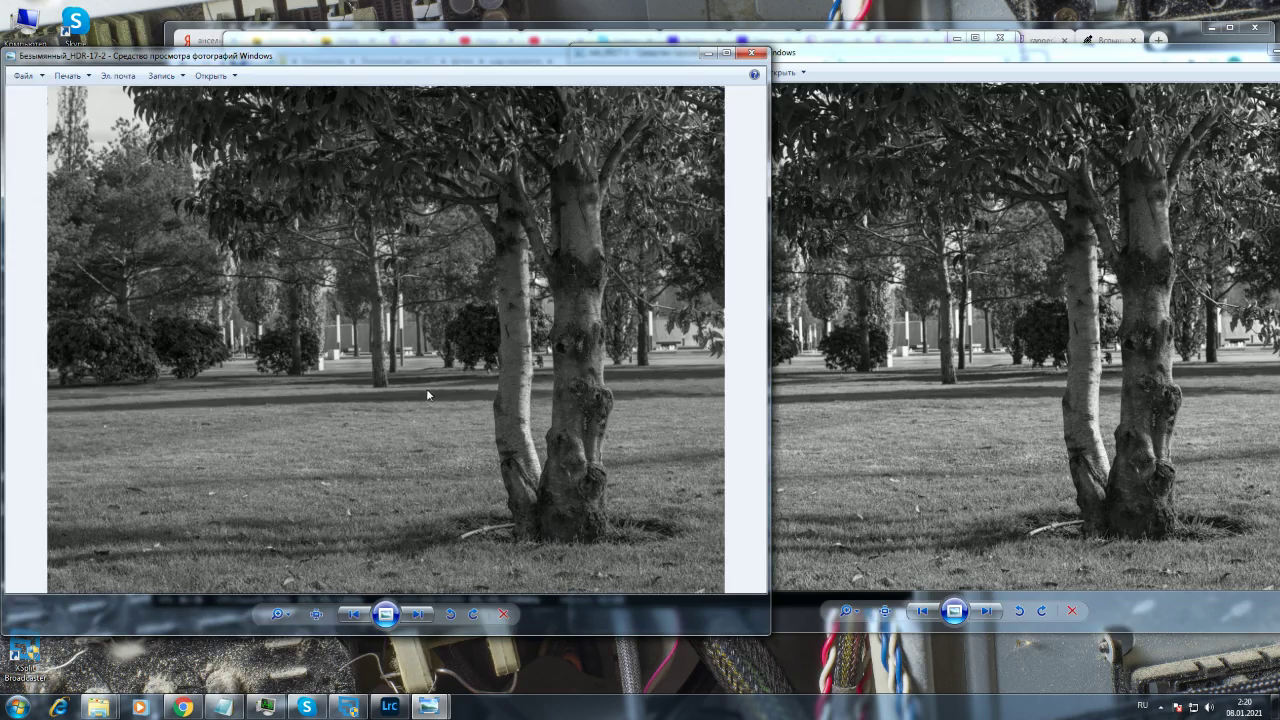
left_click(871, 263)
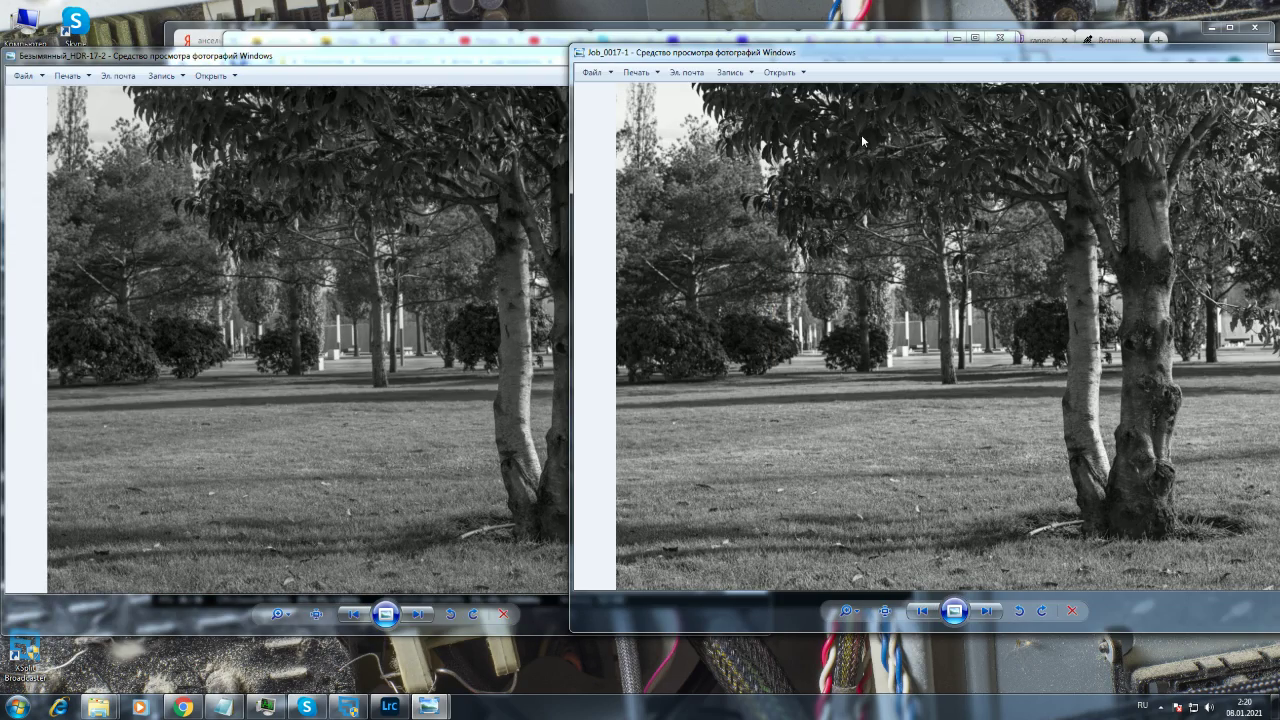
left_click(333, 194)
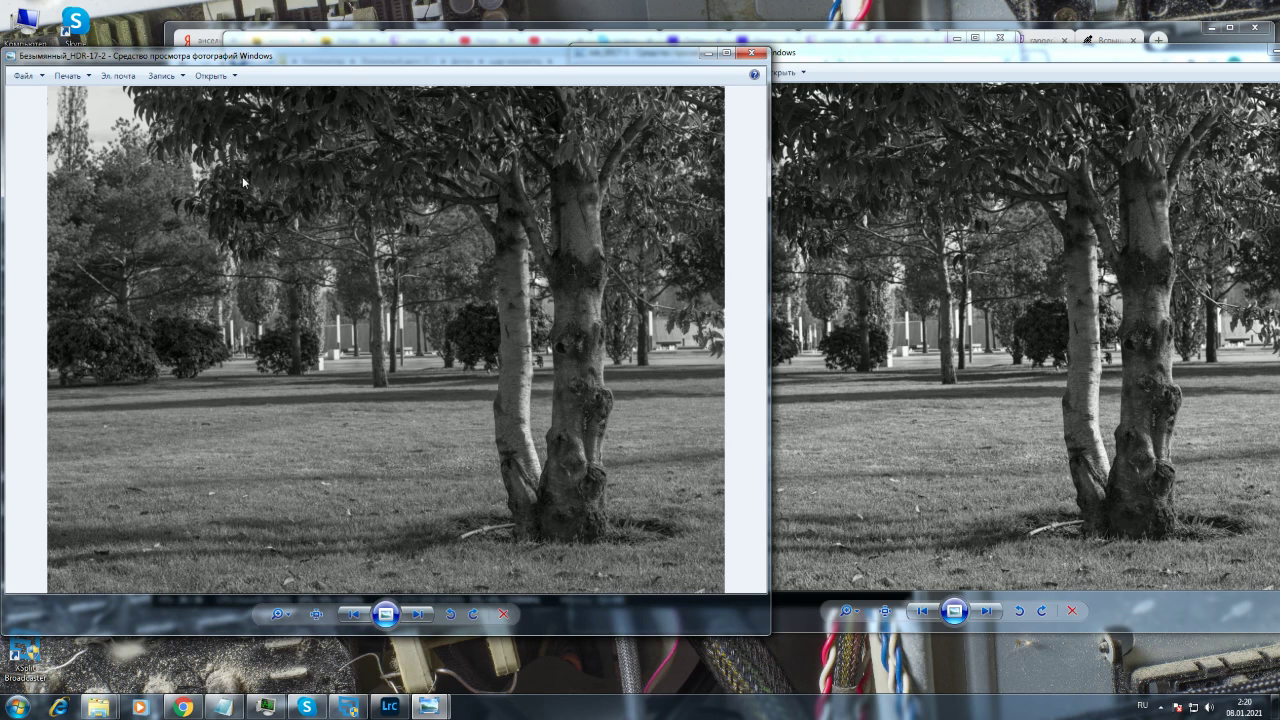
left_click(876, 352)
- Magnify the dark hanging foliage in Безымянный_HDR-17-2 and the same leaves in Job_0017-1
left_click(380, 272)
scroll(312, 137, "up", 5)
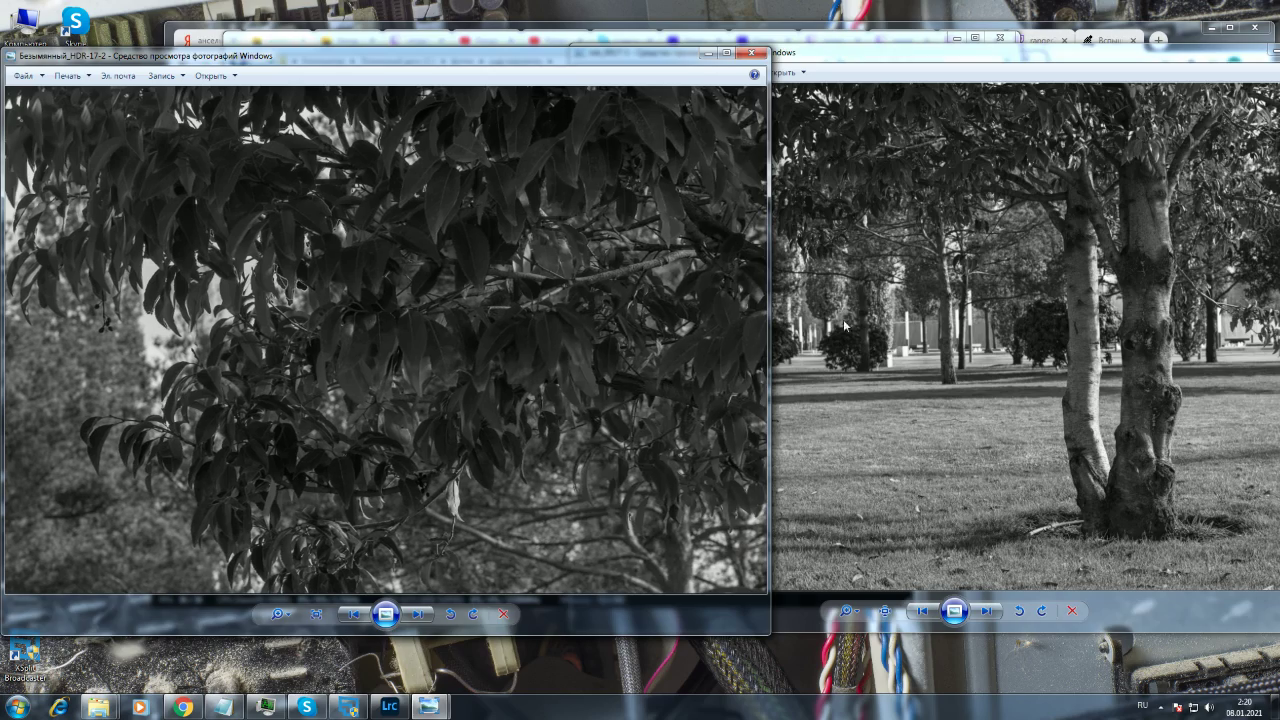
left_click(696, 196)
scroll(696, 196, "up", 3)
scroll(696, 196, "up", 6)
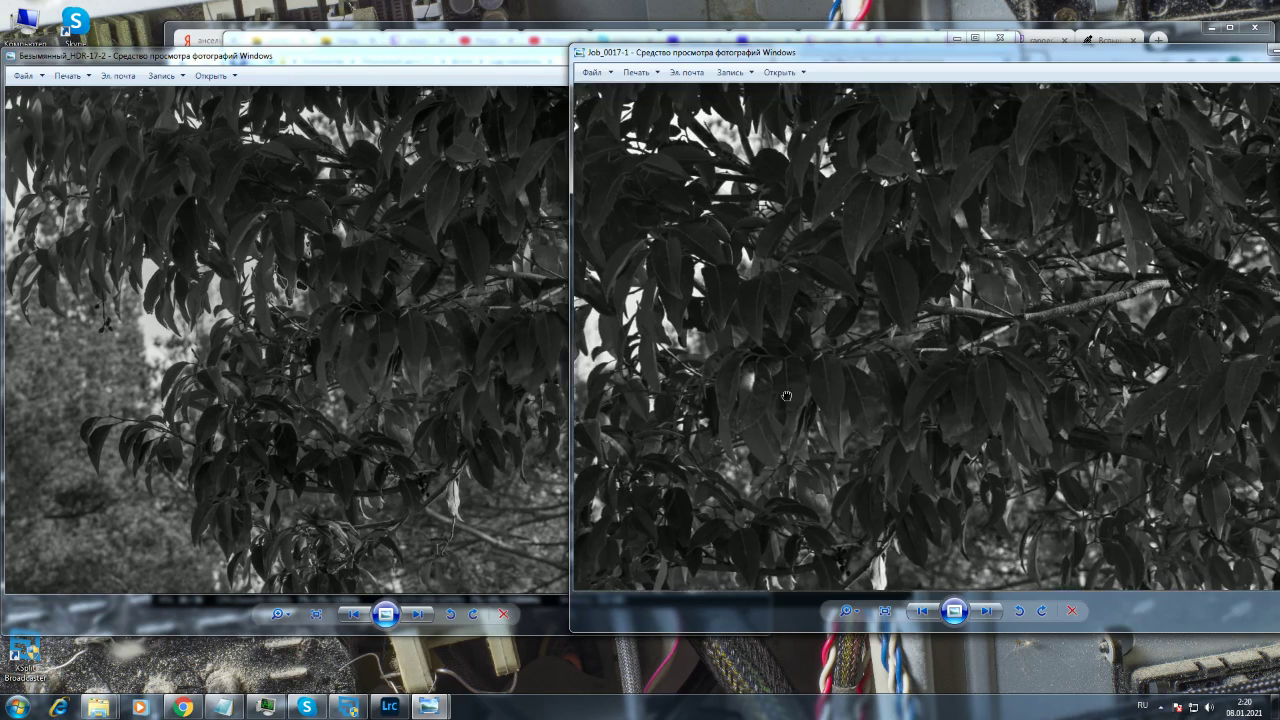
- Line up the same leafy branch in both park photos and compare the shadow detail in the leaves
left_click(510, 420)
scroll(510, 420, "down", 2)
left_click(1012, 418)
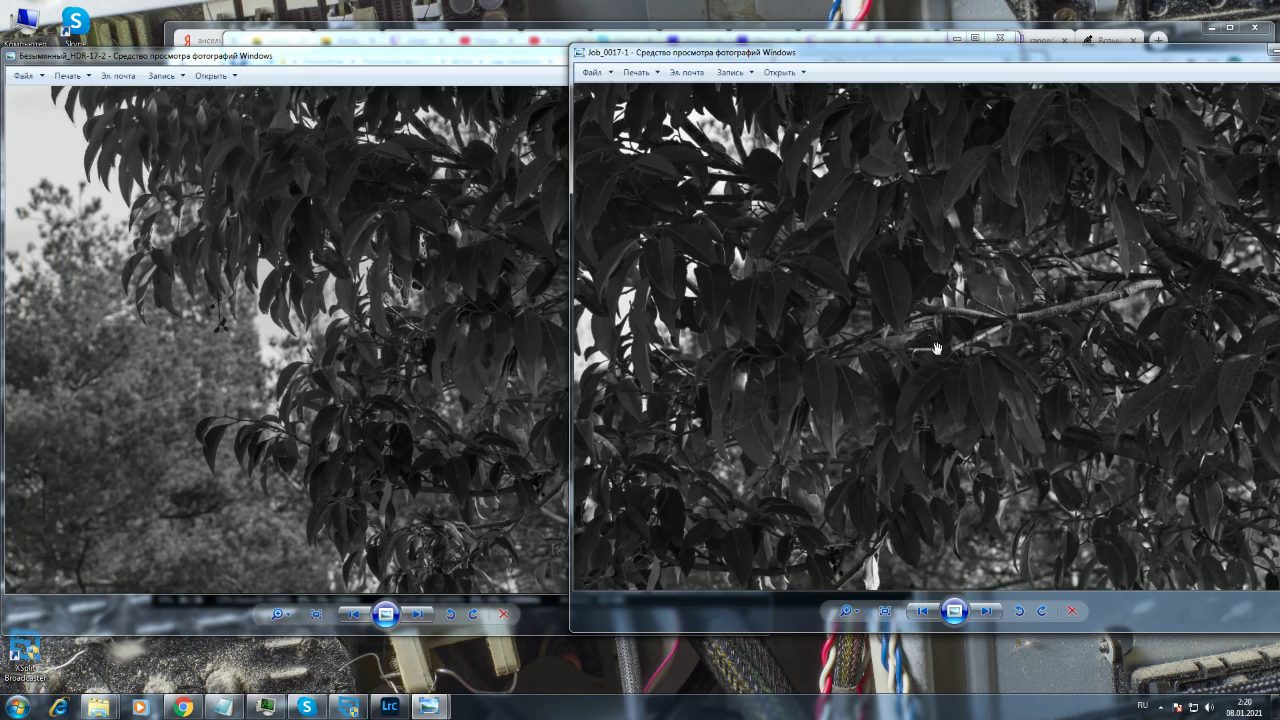
scroll(1015, 418, "up", 3)
scroll(1015, 418, "up", 2)
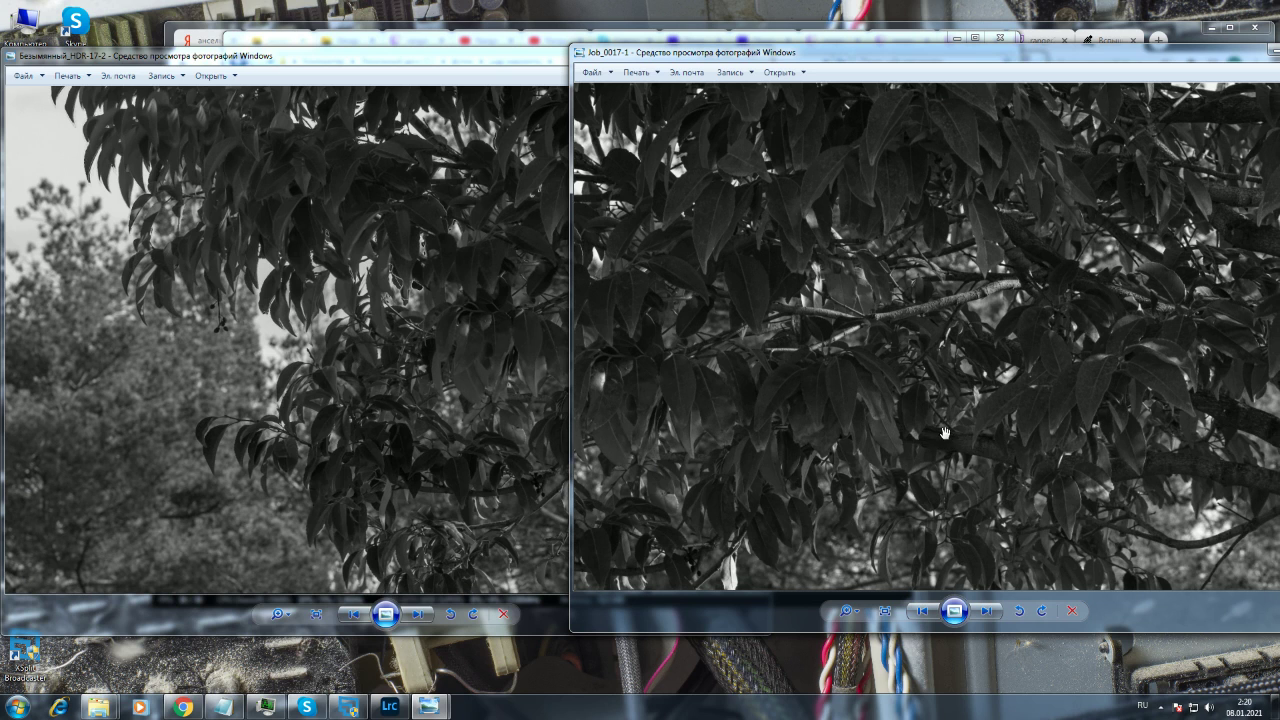
scroll(1010, 400, "up", 2)
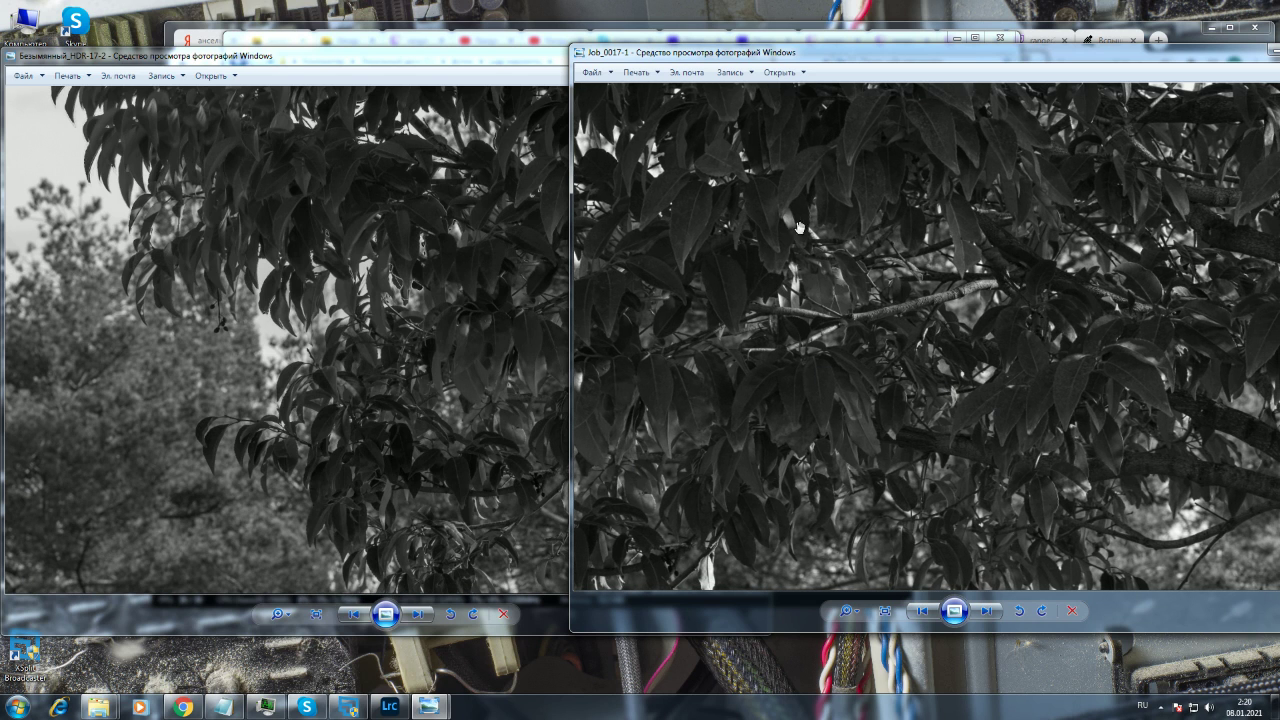
left_click(242, 390)
scroll(242, 390, "up", 3)
scroll(360, 393, "down", 2)
scroll(359, 418, "up", 2)
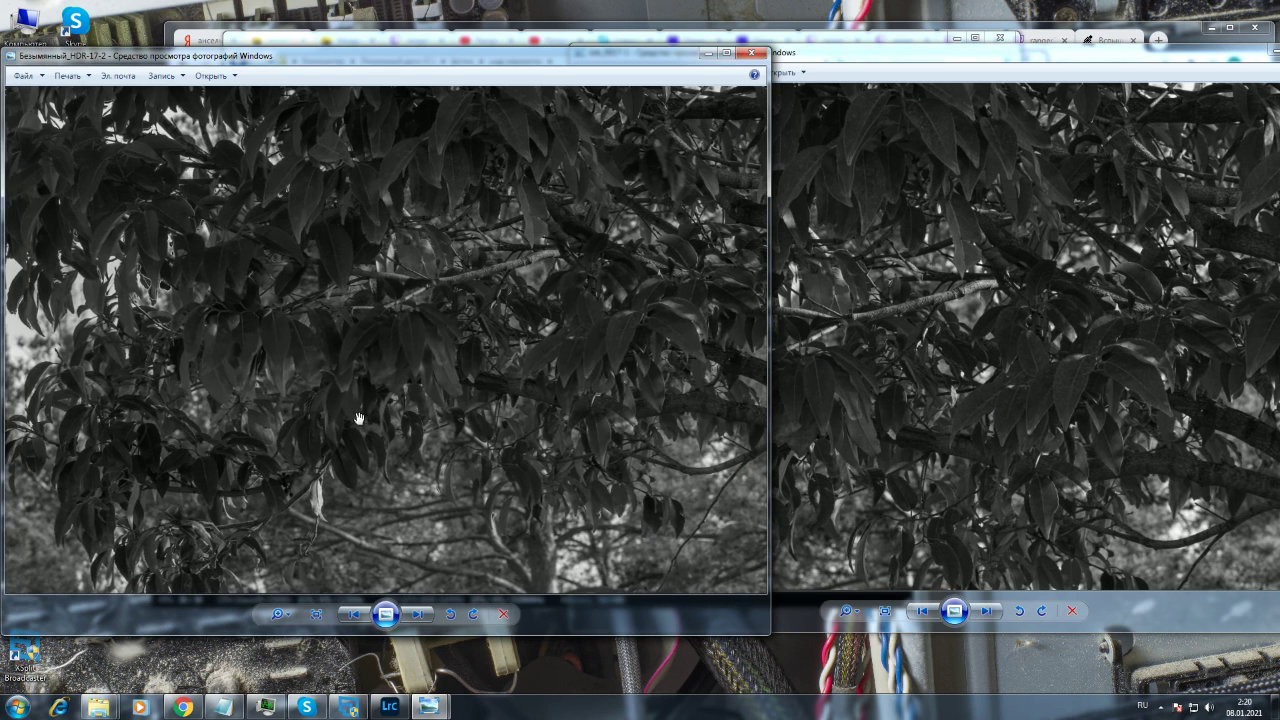
left_click(1025, 430)
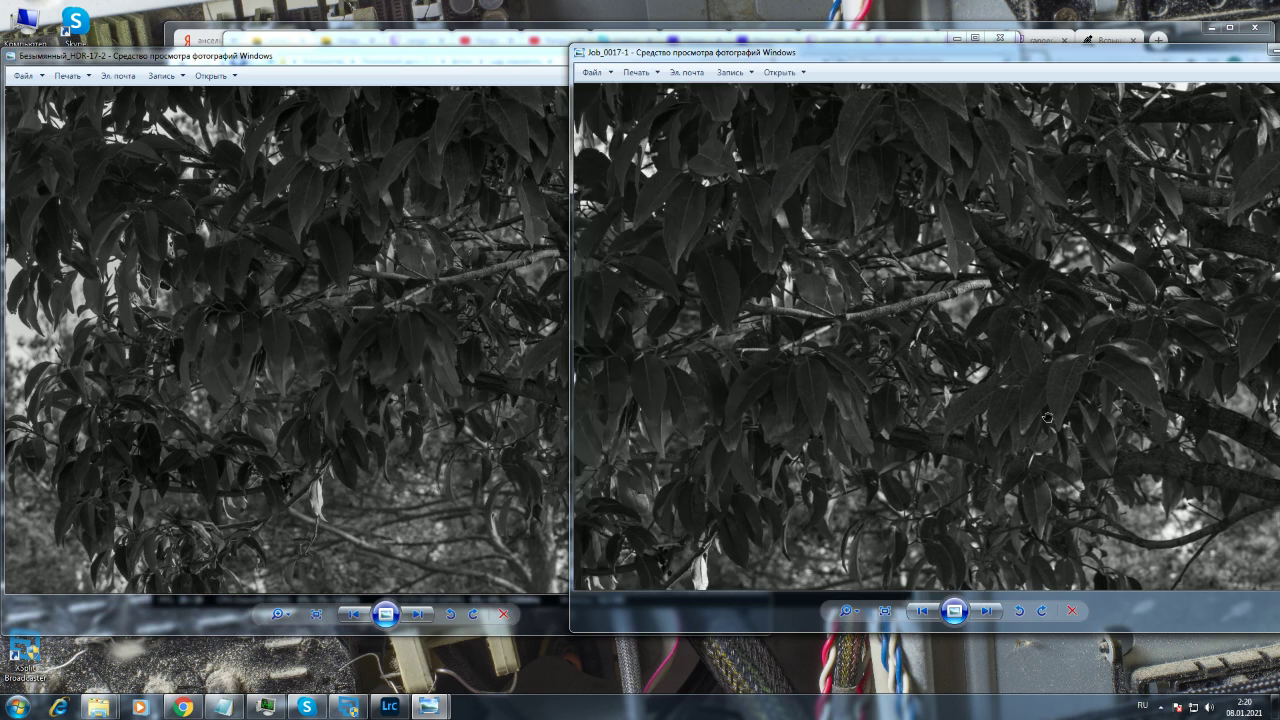
- Bring the branches where the foliage meets the thinner trunk into view in both photos and compare them
scroll(920, 444, "down", 1)
scroll(990, 442, "down", 1)
left_click(252, 444)
scroll(252, 444, "down", 1)
scroll(185, 452, "down", 1)
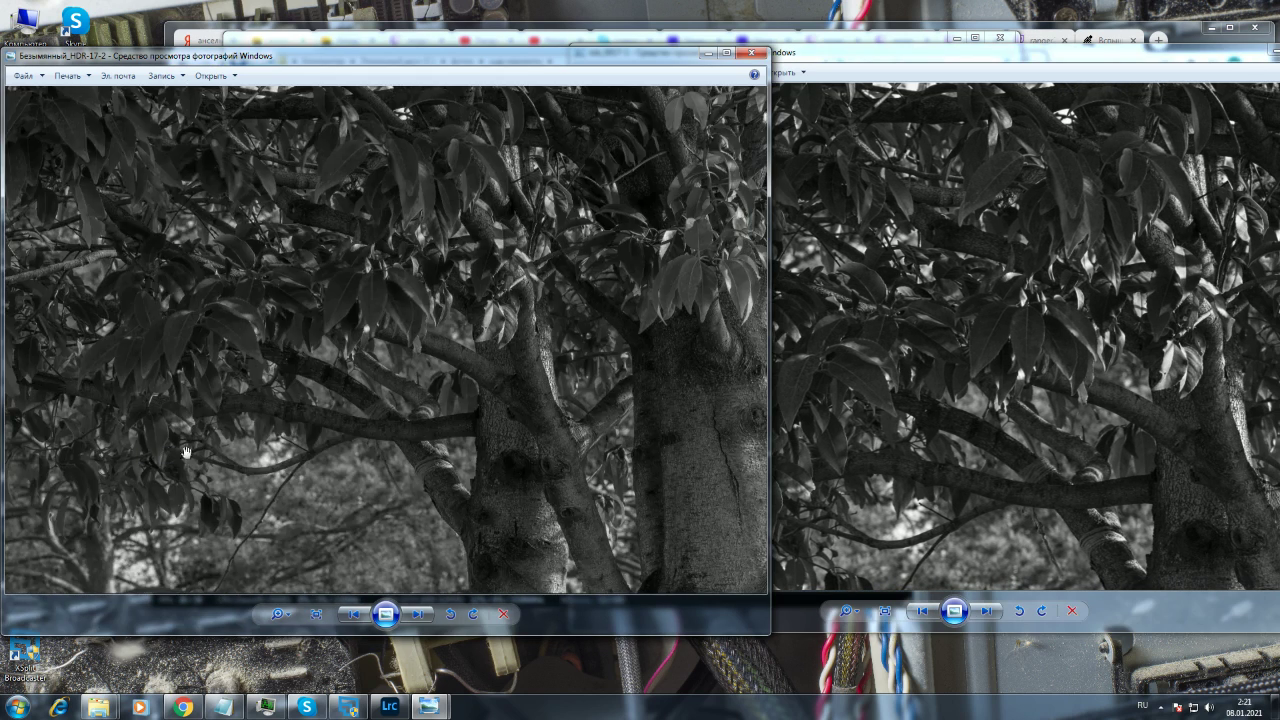
left_click(926, 463)
scroll(871, 474, "up", 2)
scroll(639, 407, "up", 2)
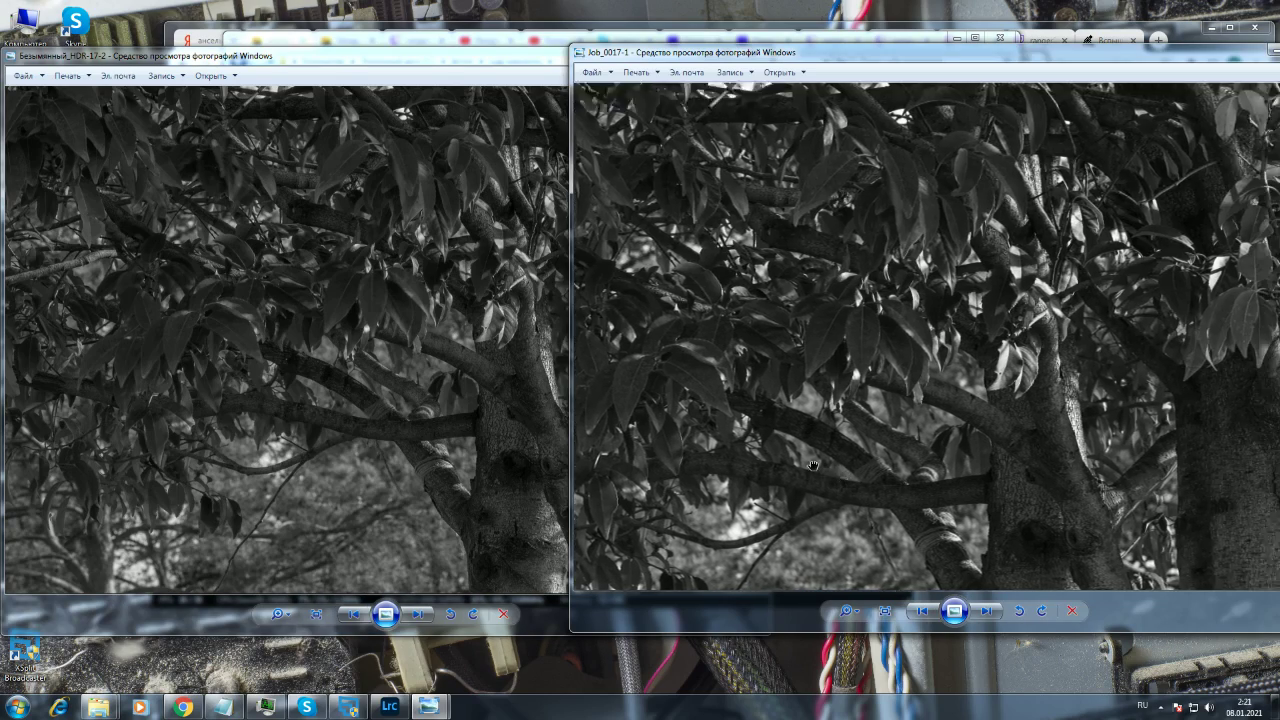
- Compare the upper part of the thicker trunk and its surrounding leaves up close in both park photos
left_click(382, 439)
scroll(440, 430, "up", 4)
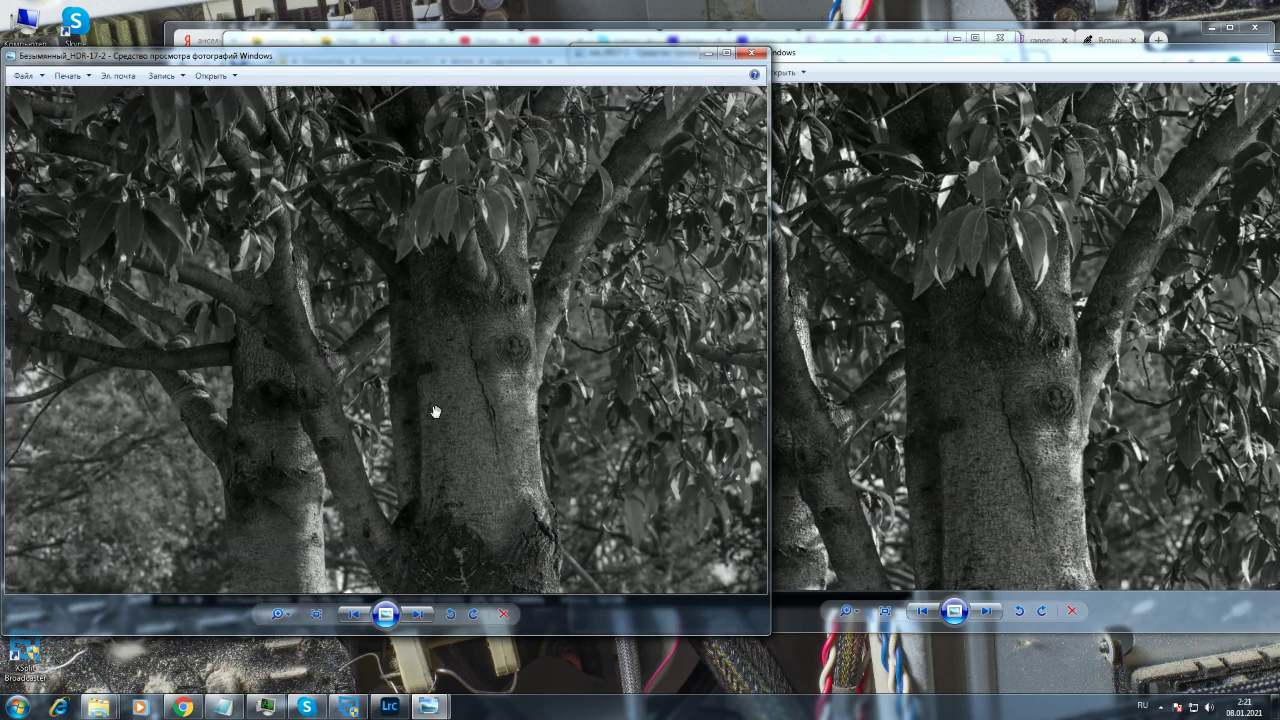
left_click(932, 450)
left_click(412, 467)
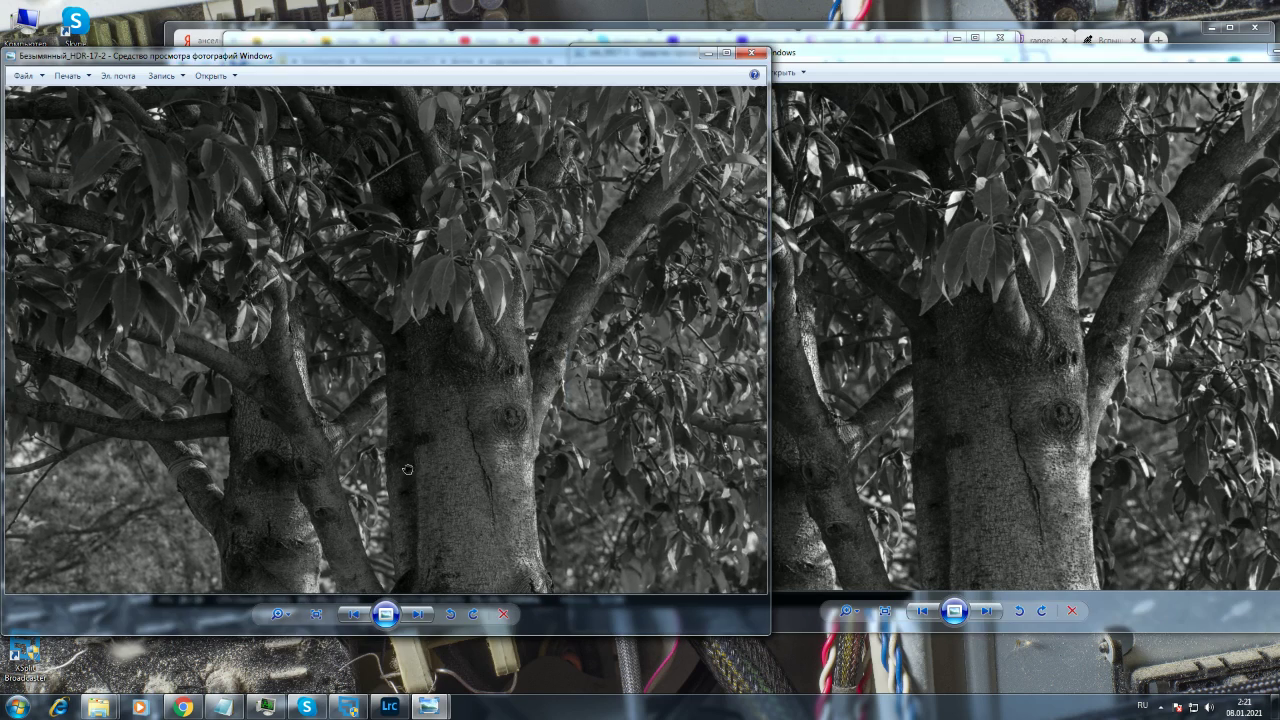
left_click_drag(994, 356, 956, 422)
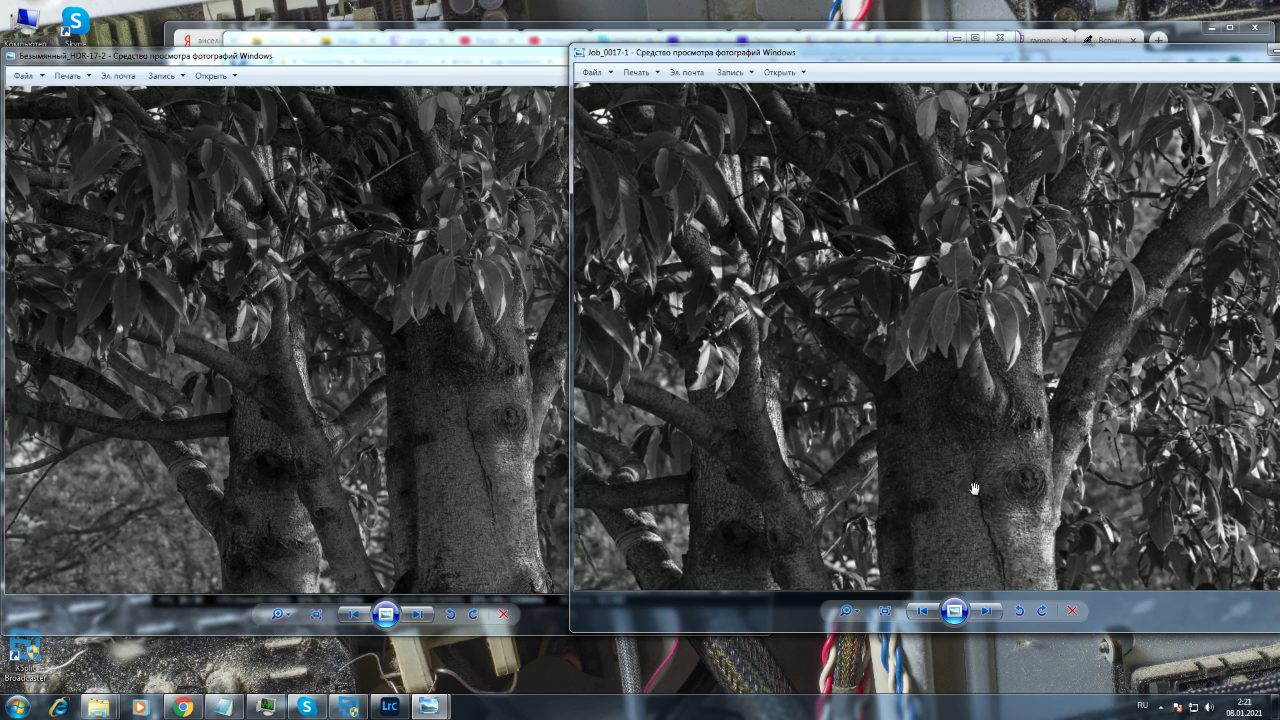
- Bring the forked thinner trunk and its side branches into view in both park photos and compare their shadow detail
left_click(406, 407)
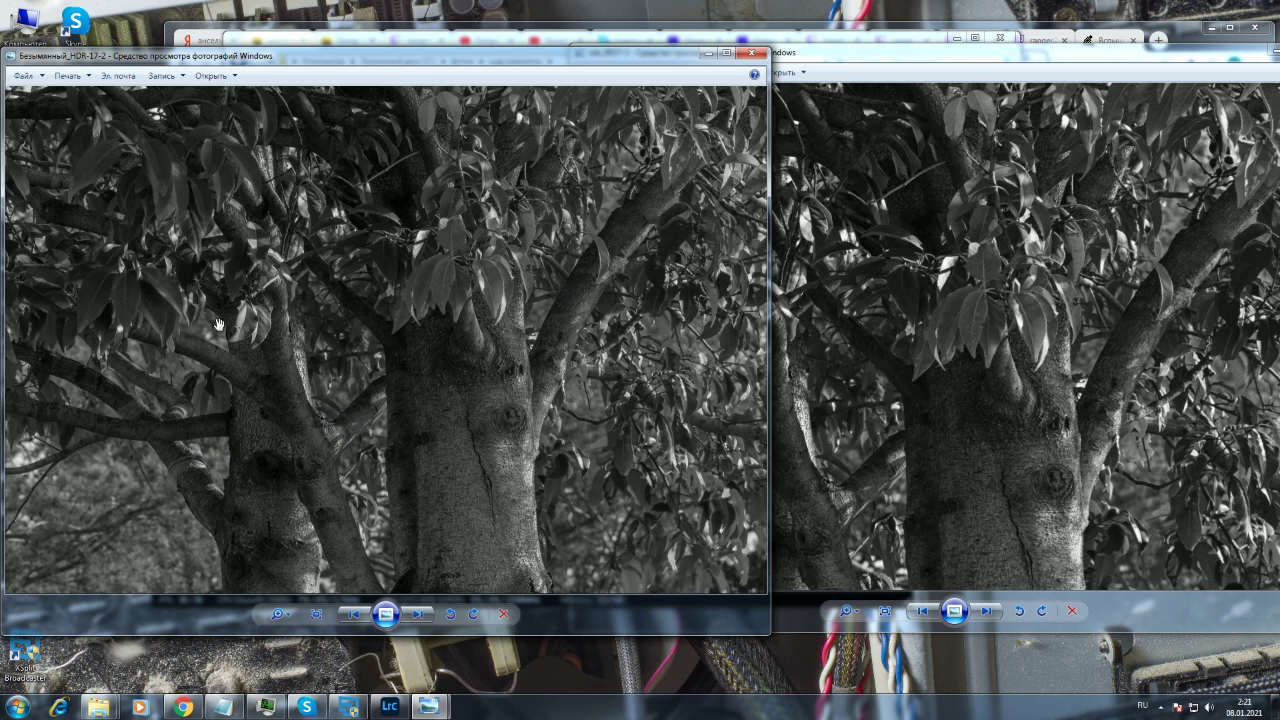
left_click_drag(220, 325, 297, 339)
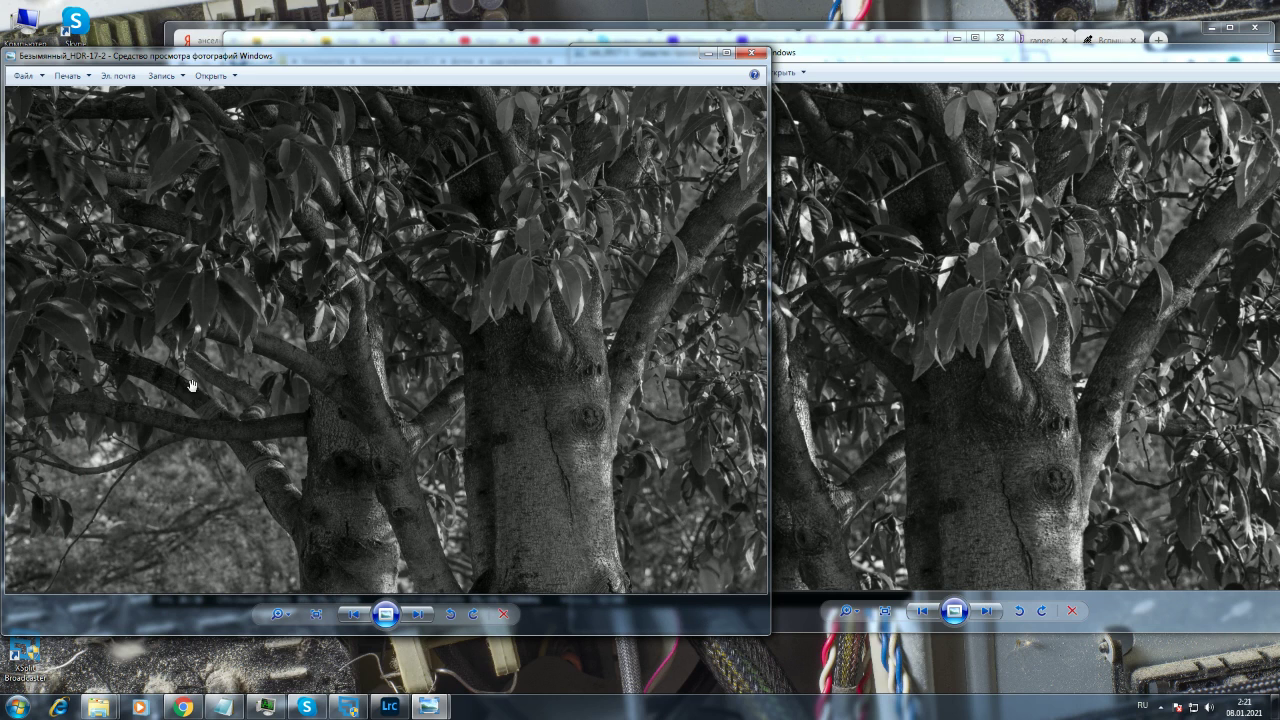
left_click(882, 470)
scroll(855, 413, "down", 3)
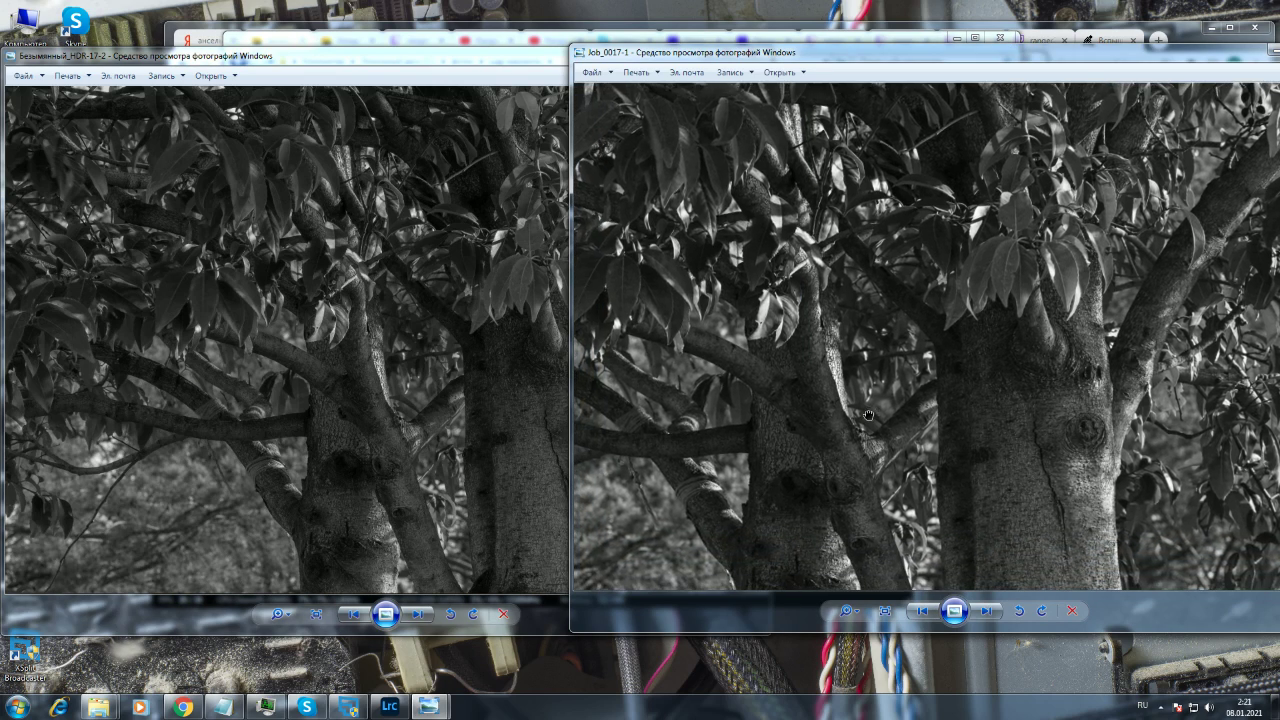
scroll(846, 410, "up", 1)
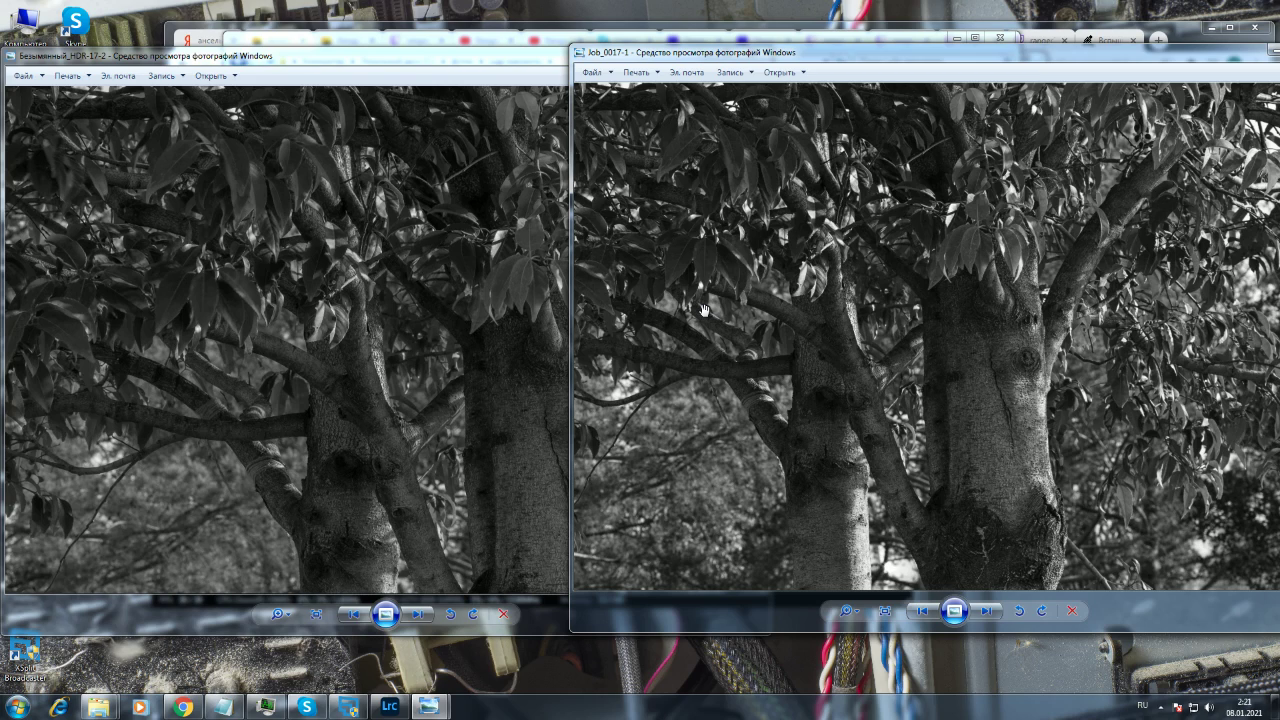
- Match the magnification and framing of Безымянный_HDR-17-2 to Job_0017-1 around the two trunks
left_click(451, 323)
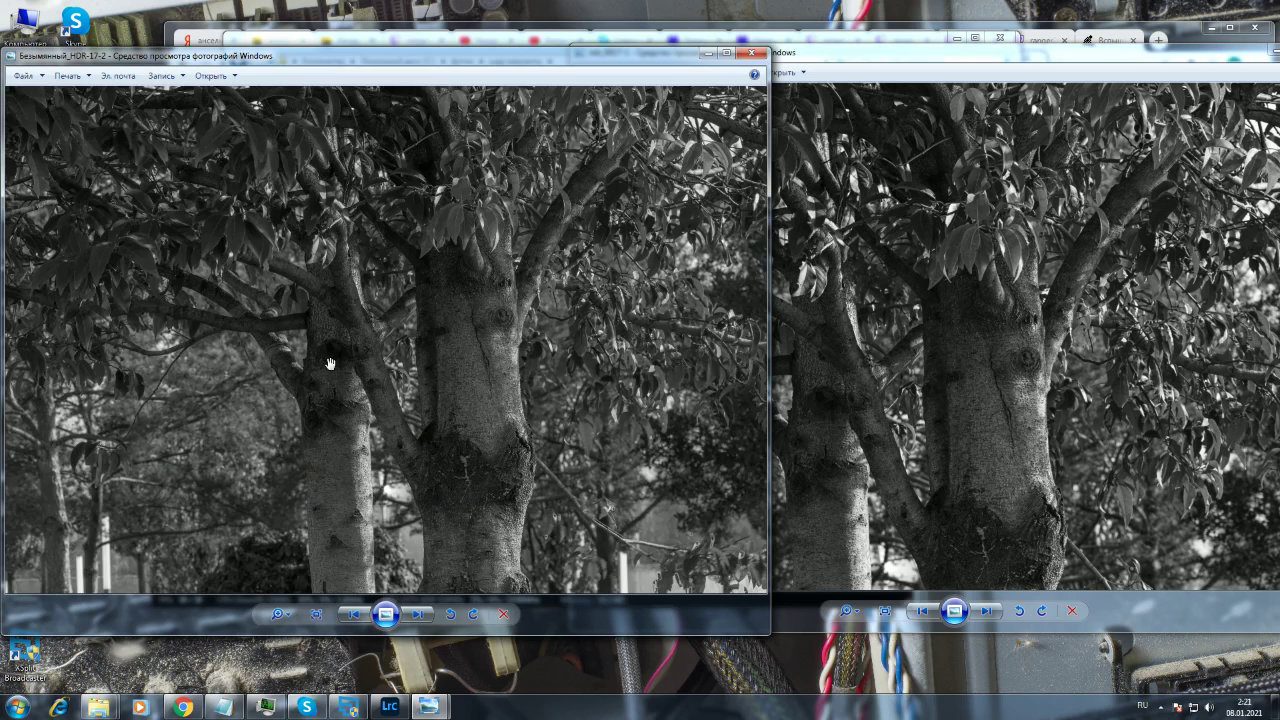
scroll(375, 373, "down", 2)
scroll(375, 373, "up", 4)
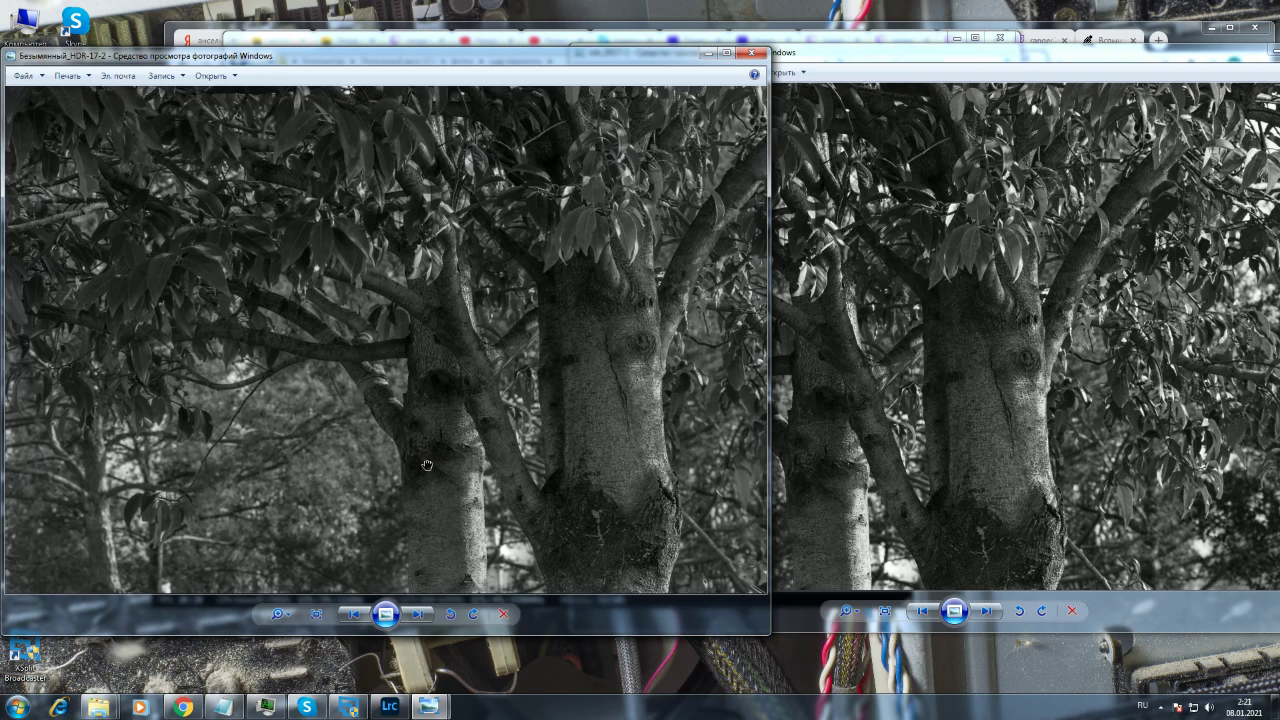
left_click_drag(427, 465, 452, 485)
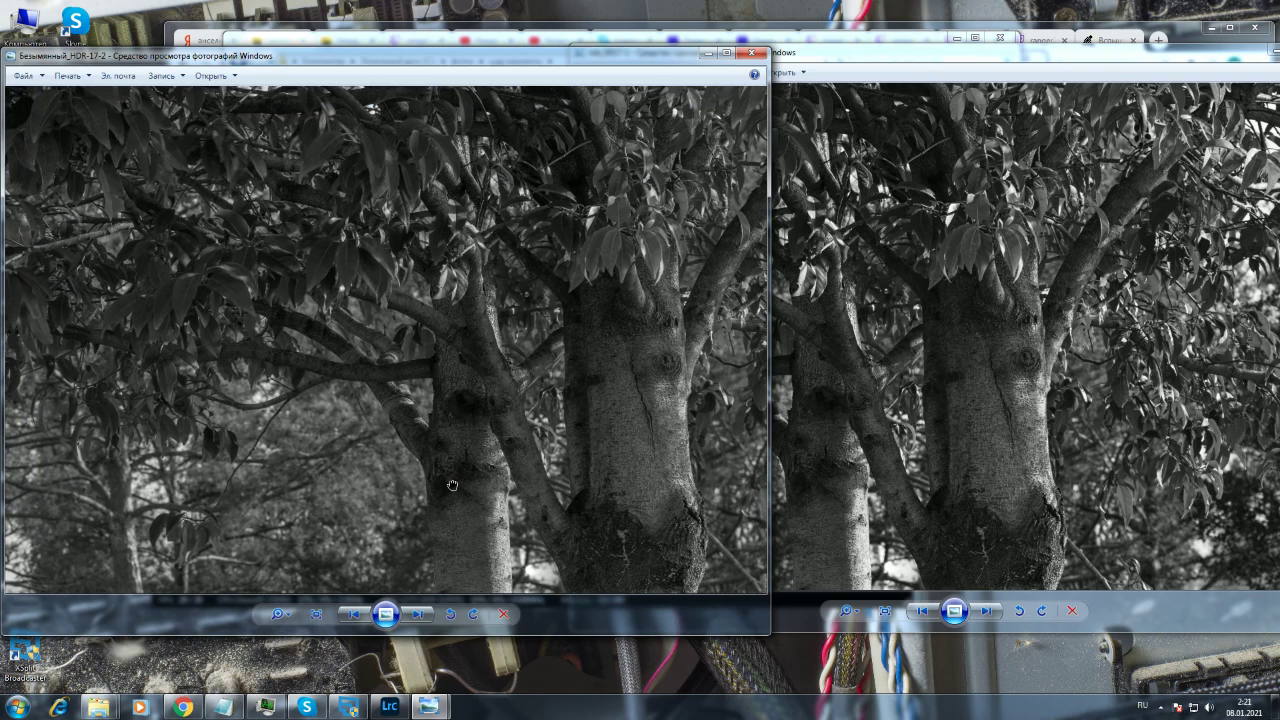
left_click(867, 431)
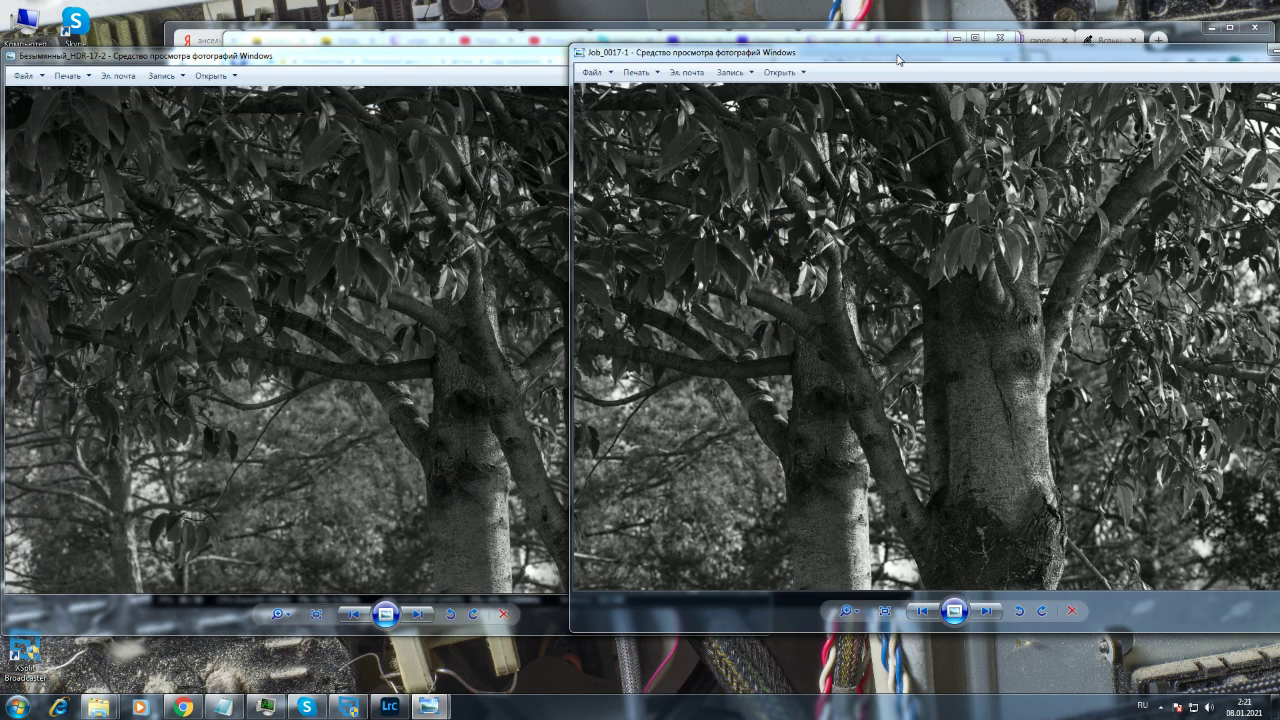
- Move the Job_0017-1 window fully onto the screen and compare the leaves and branches around the thinner trunk in both photos
left_click_drag(897, 59, 820, 63)
left_click(325, 240)
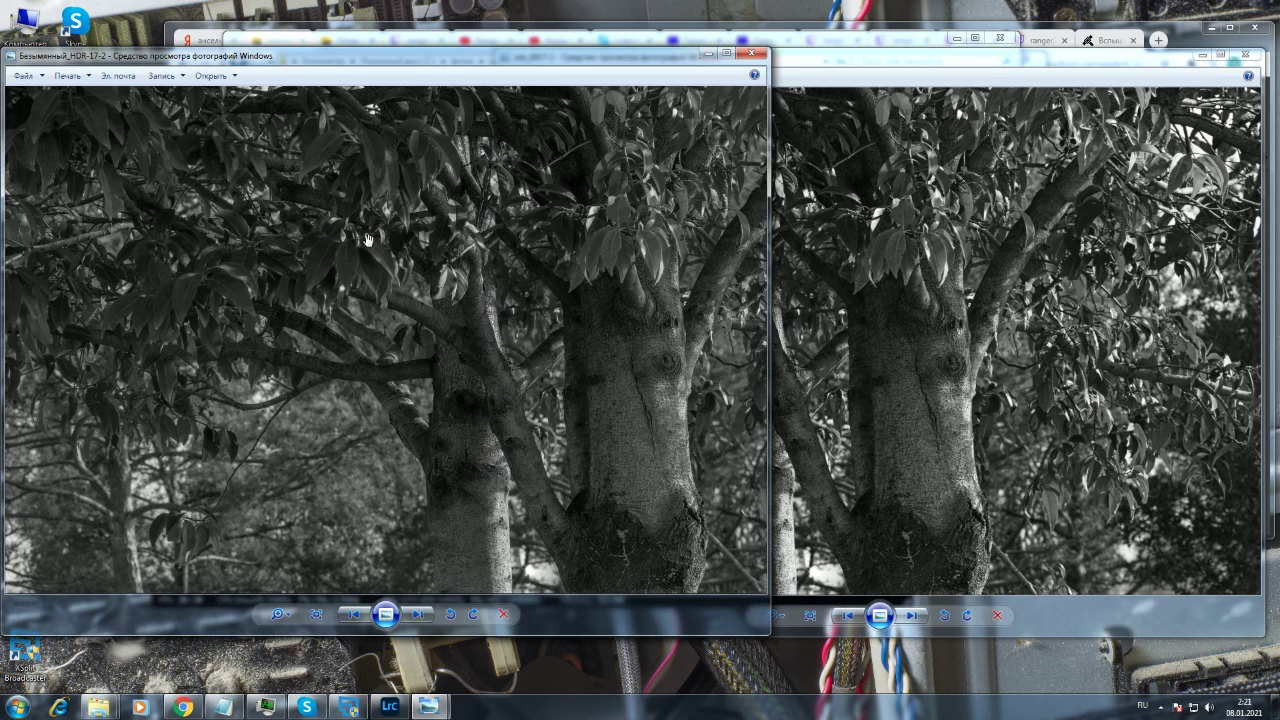
left_click(773, 291)
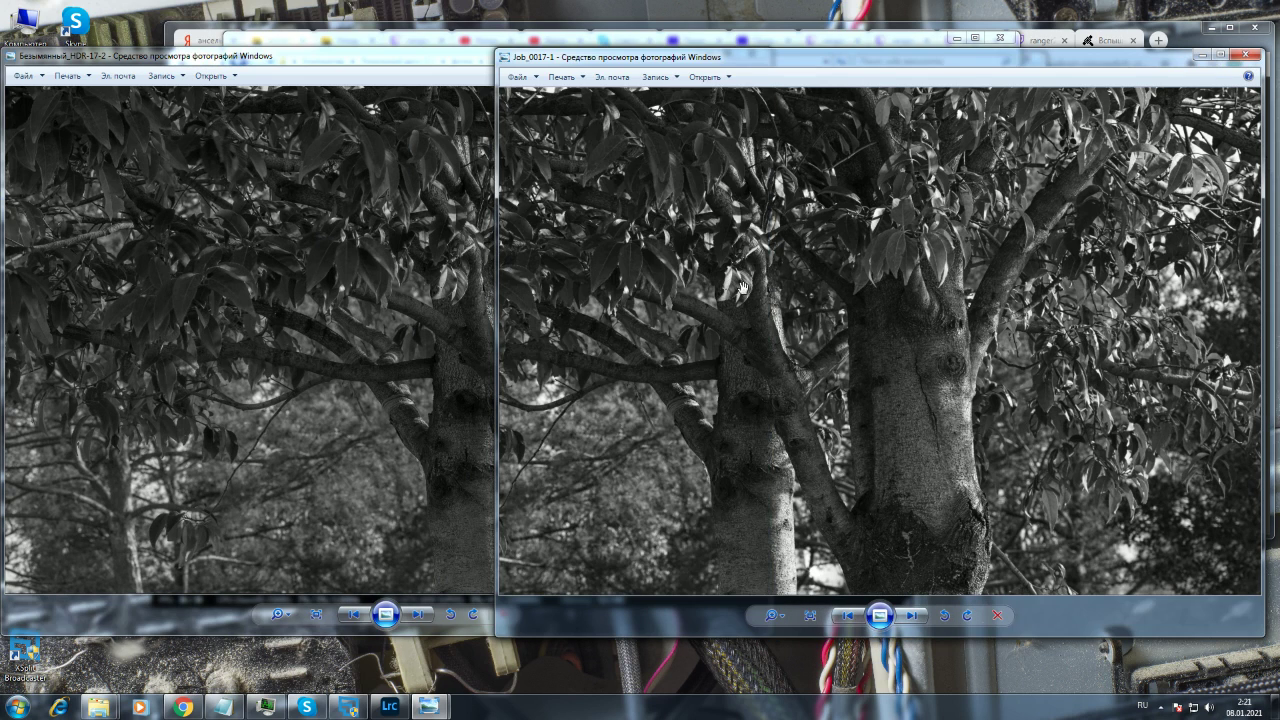
left_click(458, 294)
left_click(846, 345)
left_click(290, 470)
- Line up the thicker trunk in both photos and compare its bark and the foliage beyond it
left_click_drag(606, 483, 330, 497)
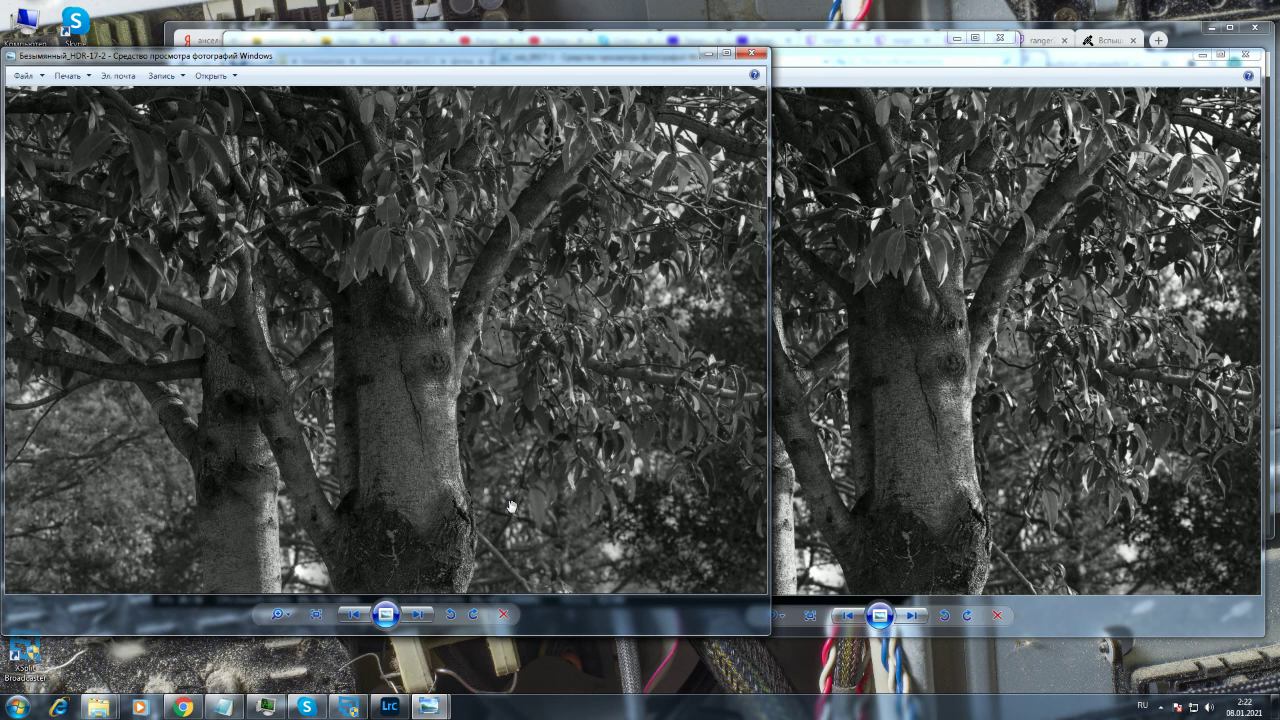
left_click(940, 482)
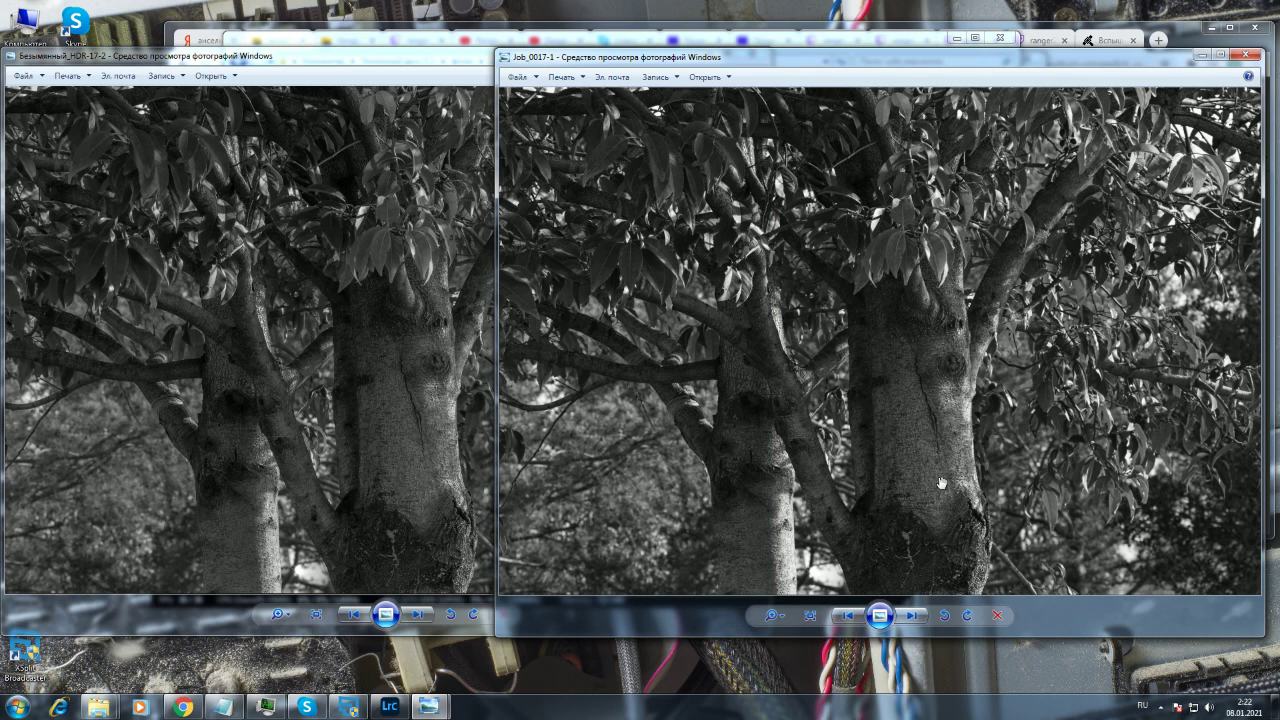
left_click(395, 443)
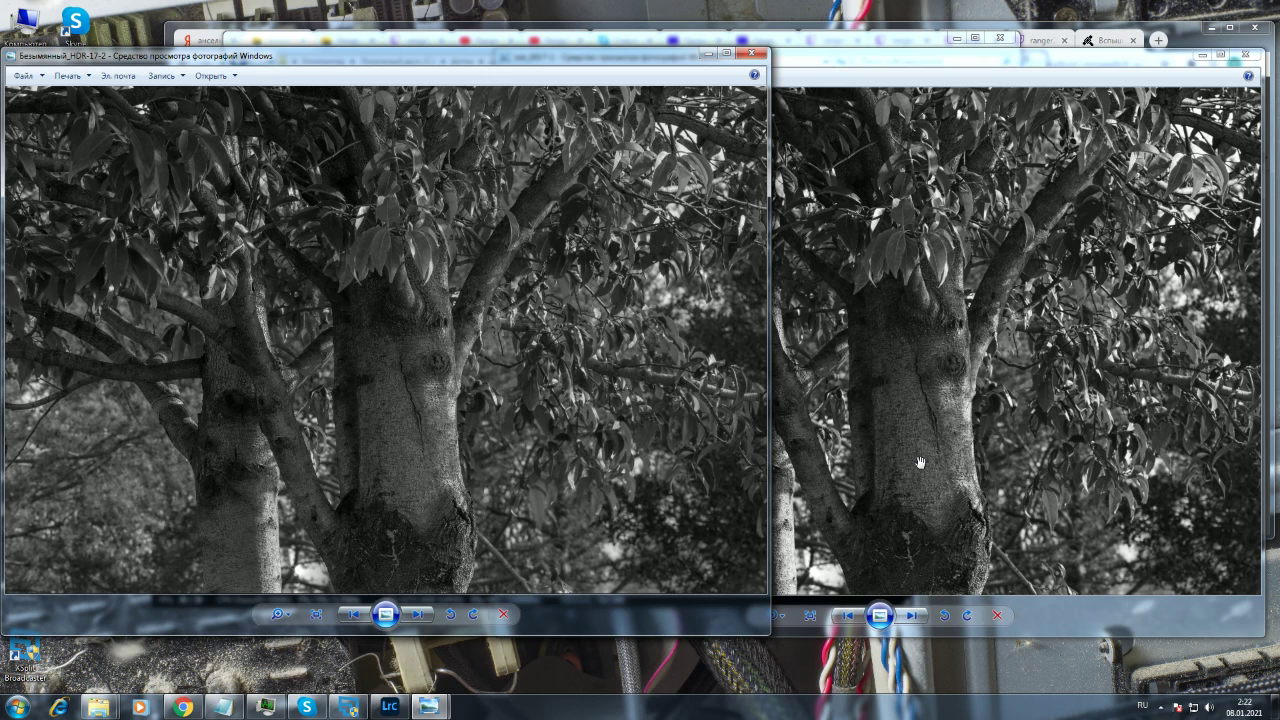
left_click(968, 412)
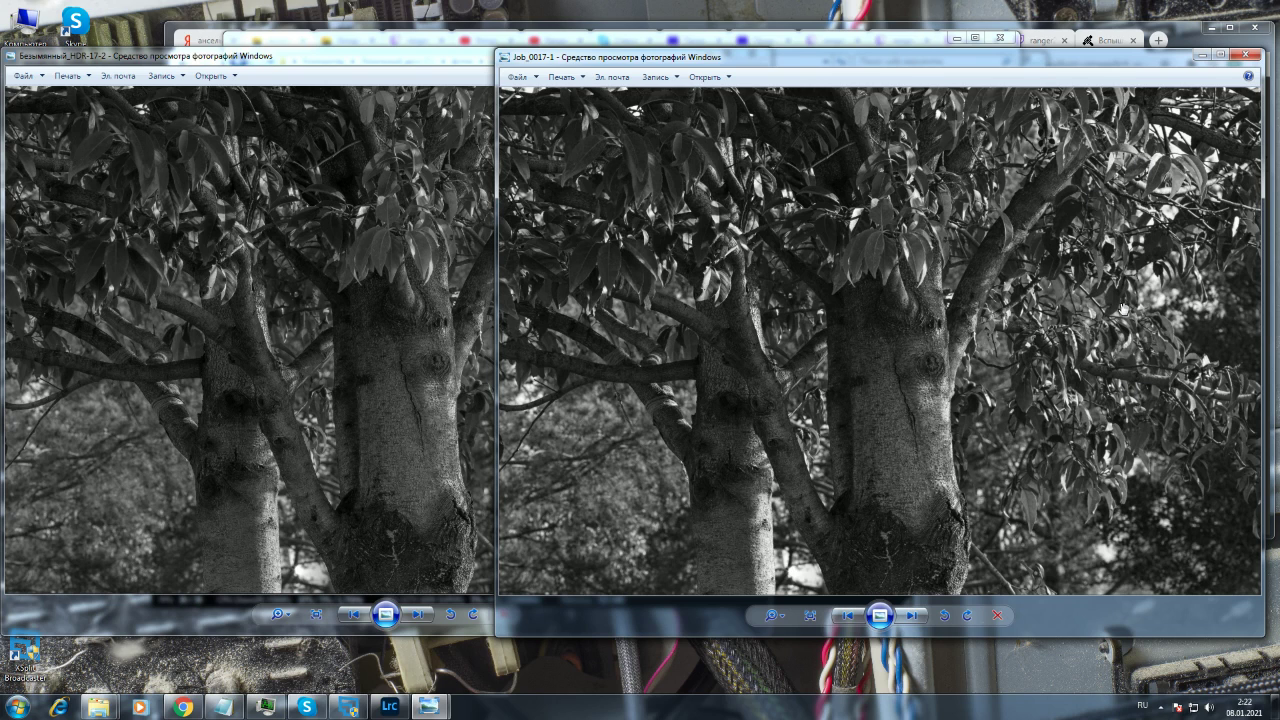
- Shift both photos to the dark foliage and background trees beside the thinner trunk and line them up
left_click(243, 380)
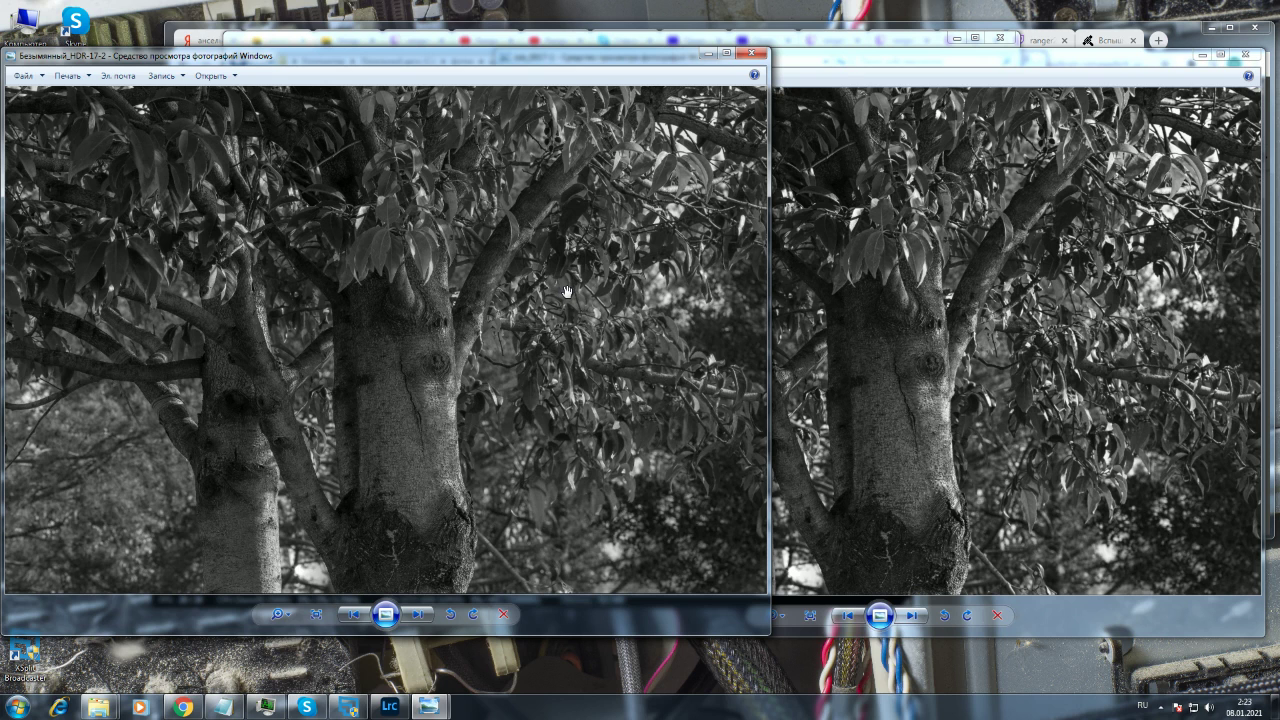
left_click_drag(373, 384, 449, 412)
left_click(922, 466)
left_click_drag(922, 466, 1006, 488)
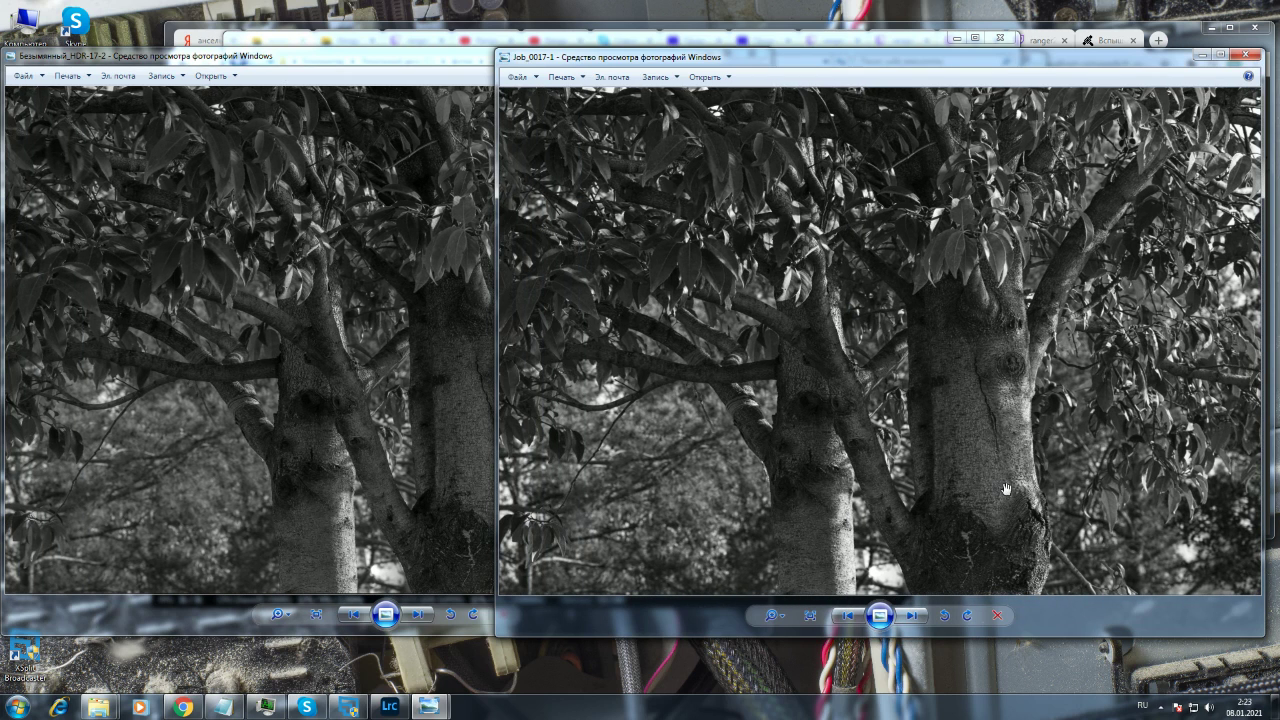
left_click(394, 459)
left_click_drag(394, 459, 416, 464)
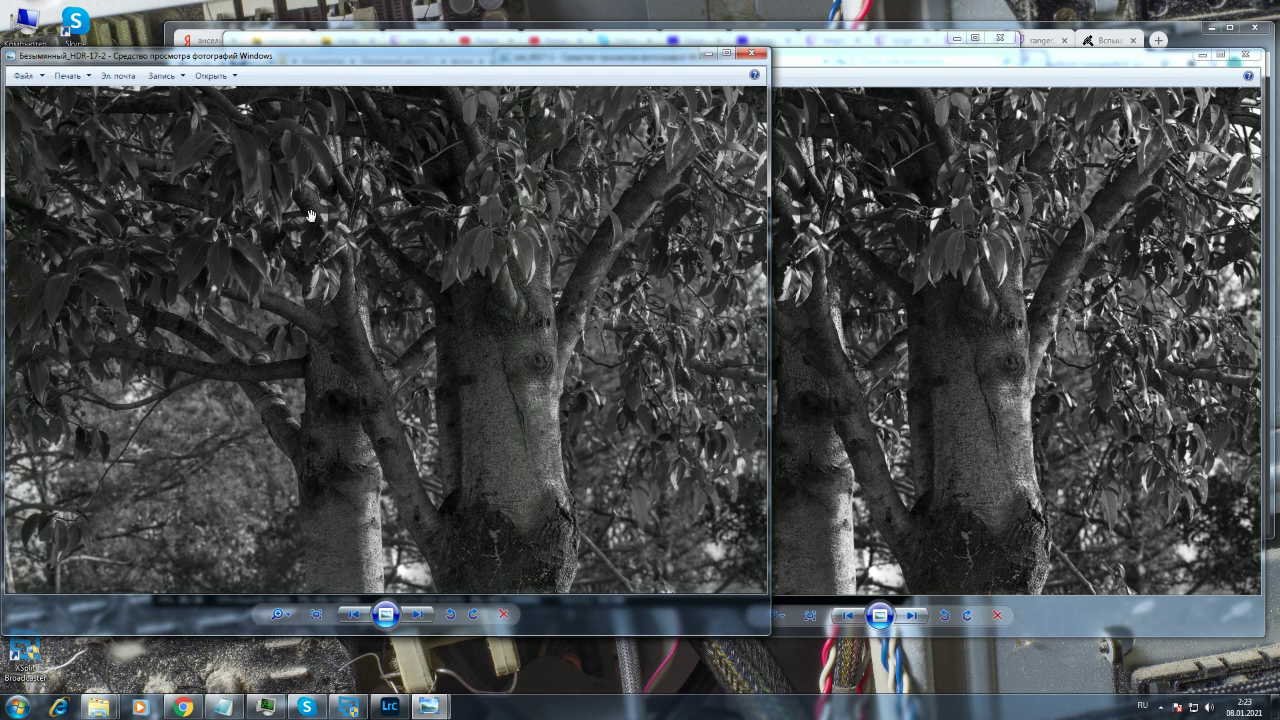
left_click_drag(226, 193, 288, 331)
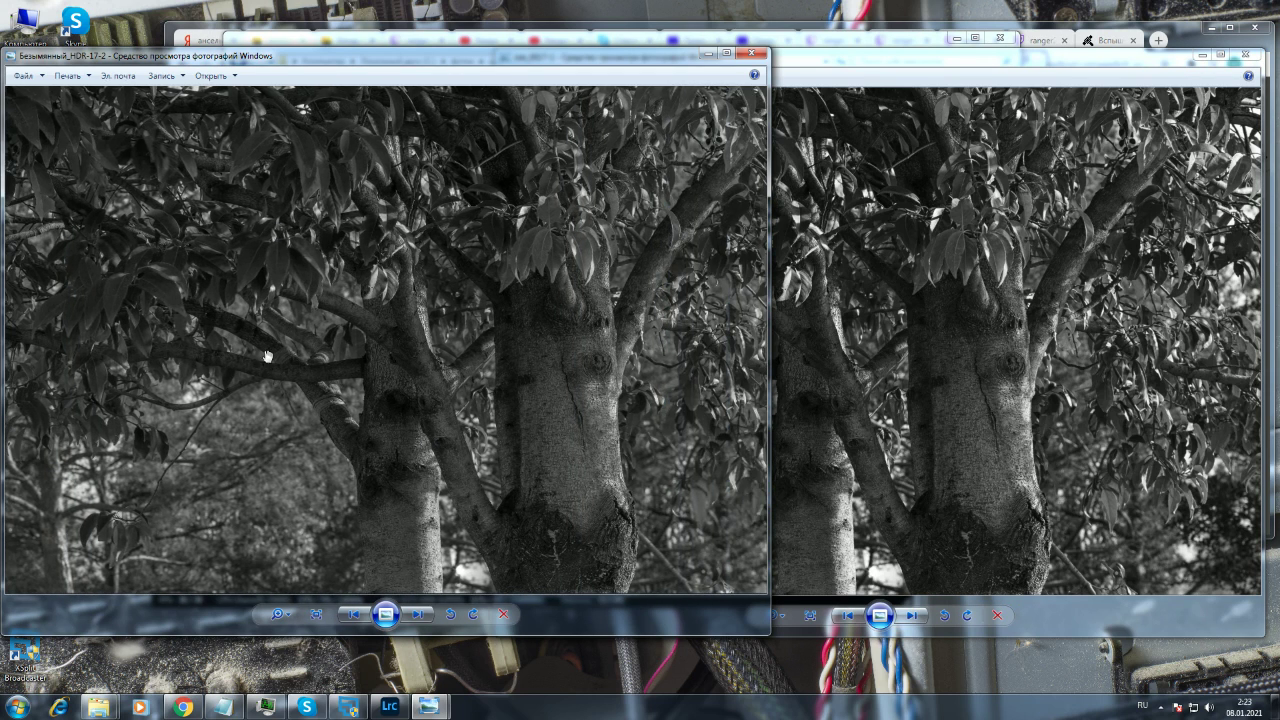
left_click(852, 395)
left_click_drag(852, 395, 926, 395)
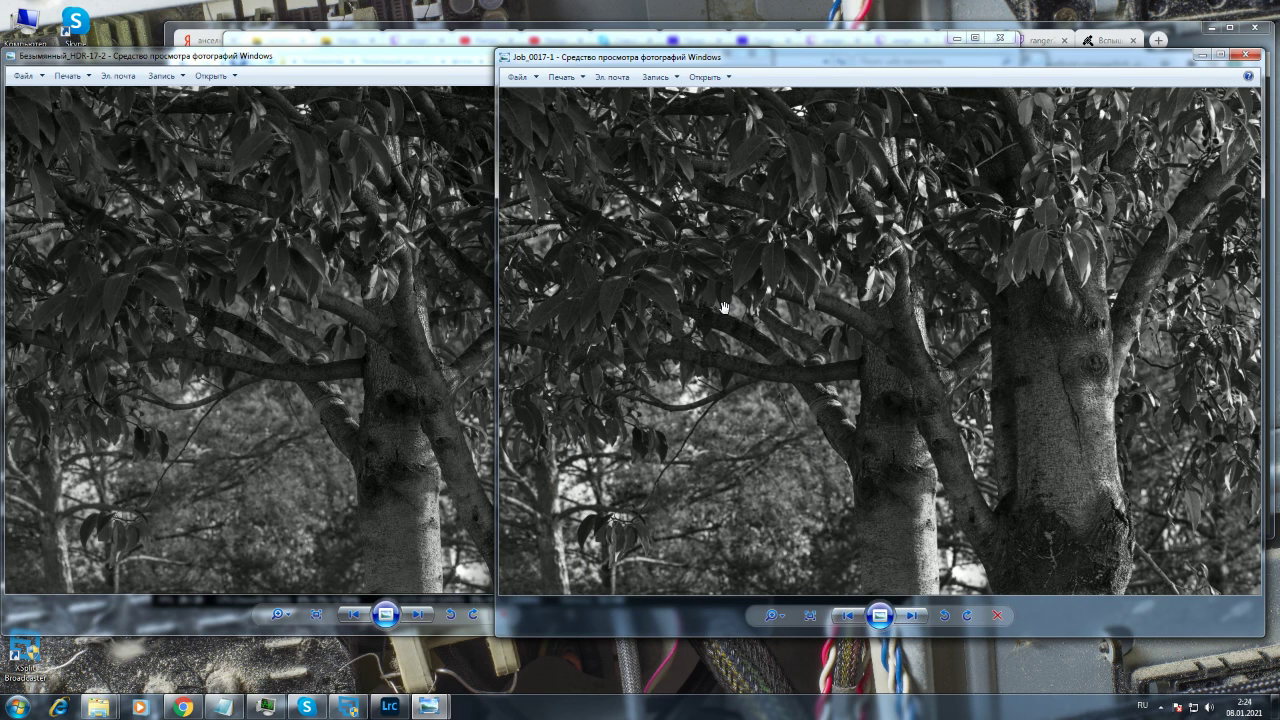
- Compare the dark foliage near the thinner trunk, and bring the leaves beyond the thicker trunk back into view in both photos
left_click(275, 238)
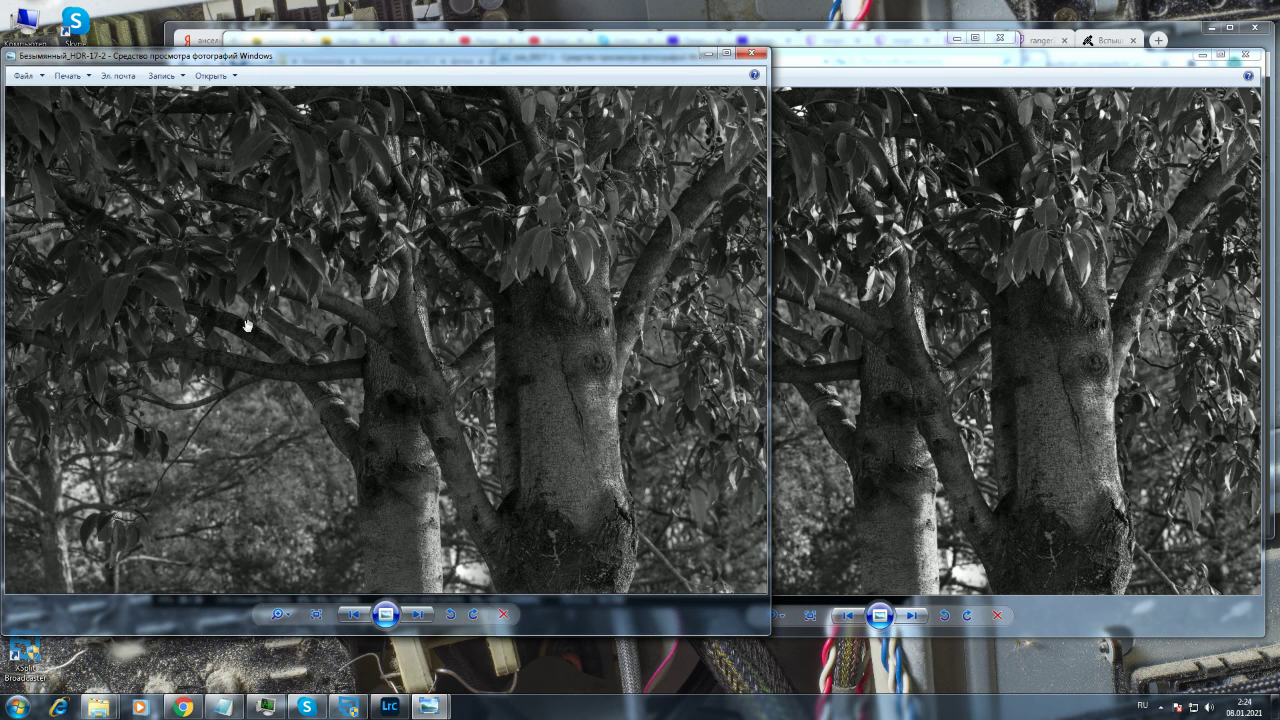
left_click(960, 296)
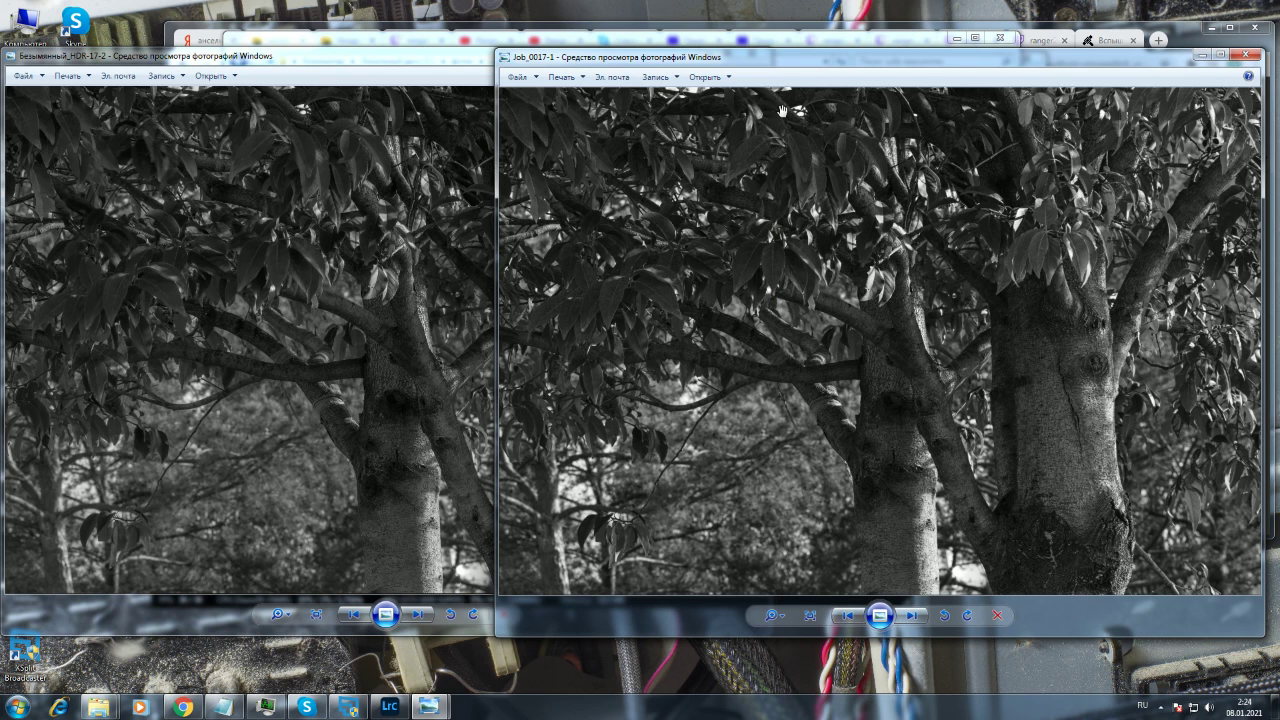
left_click_drag(752, 92, 590, 93)
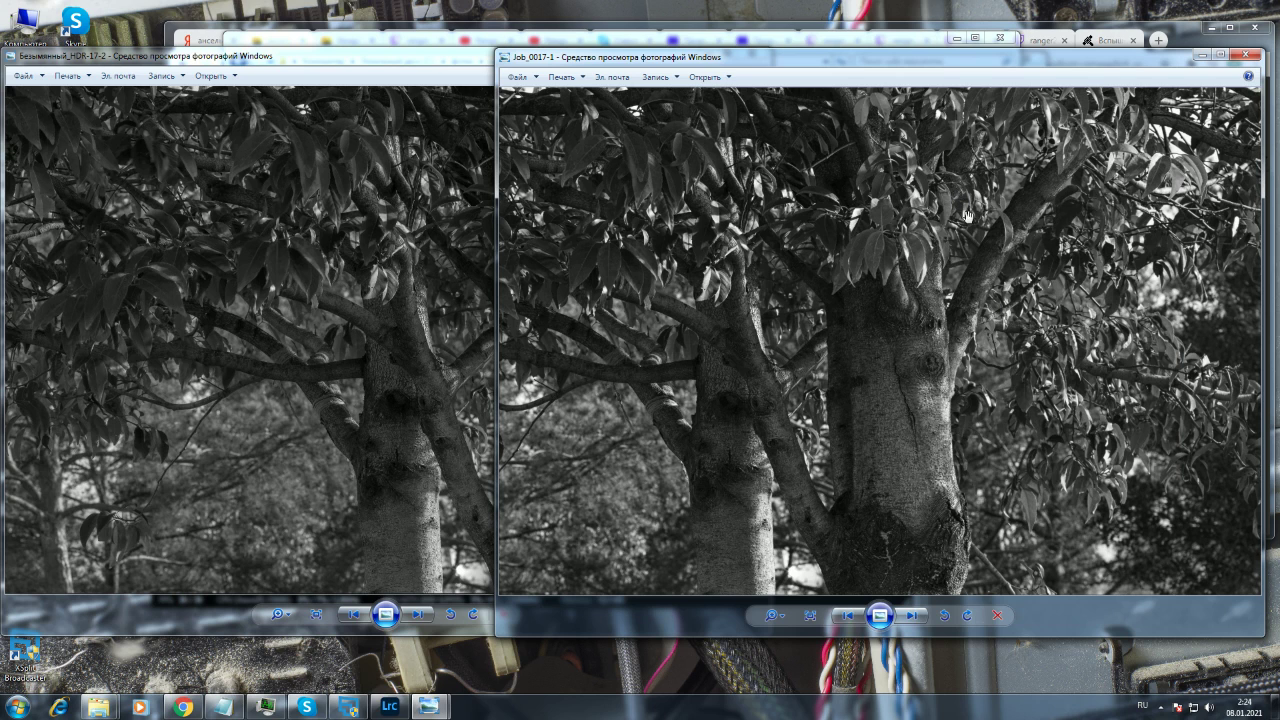
left_click(382, 395)
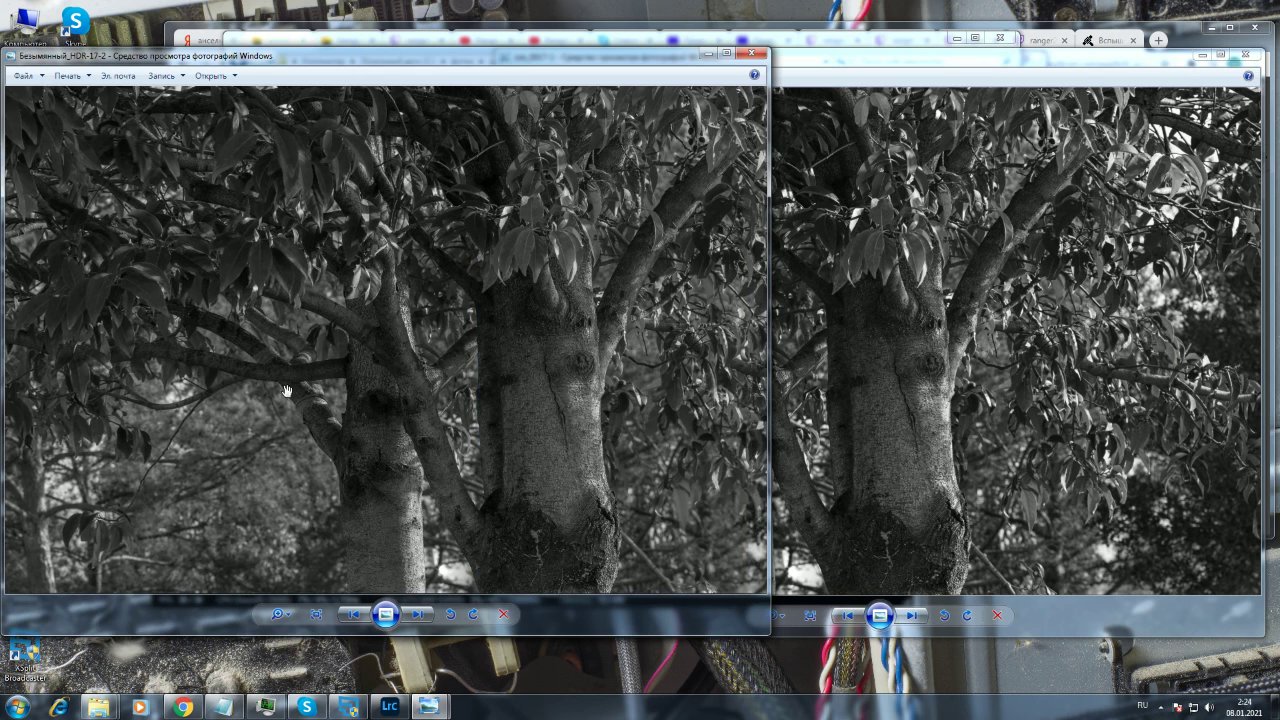
left_click_drag(382, 395, 189, 405)
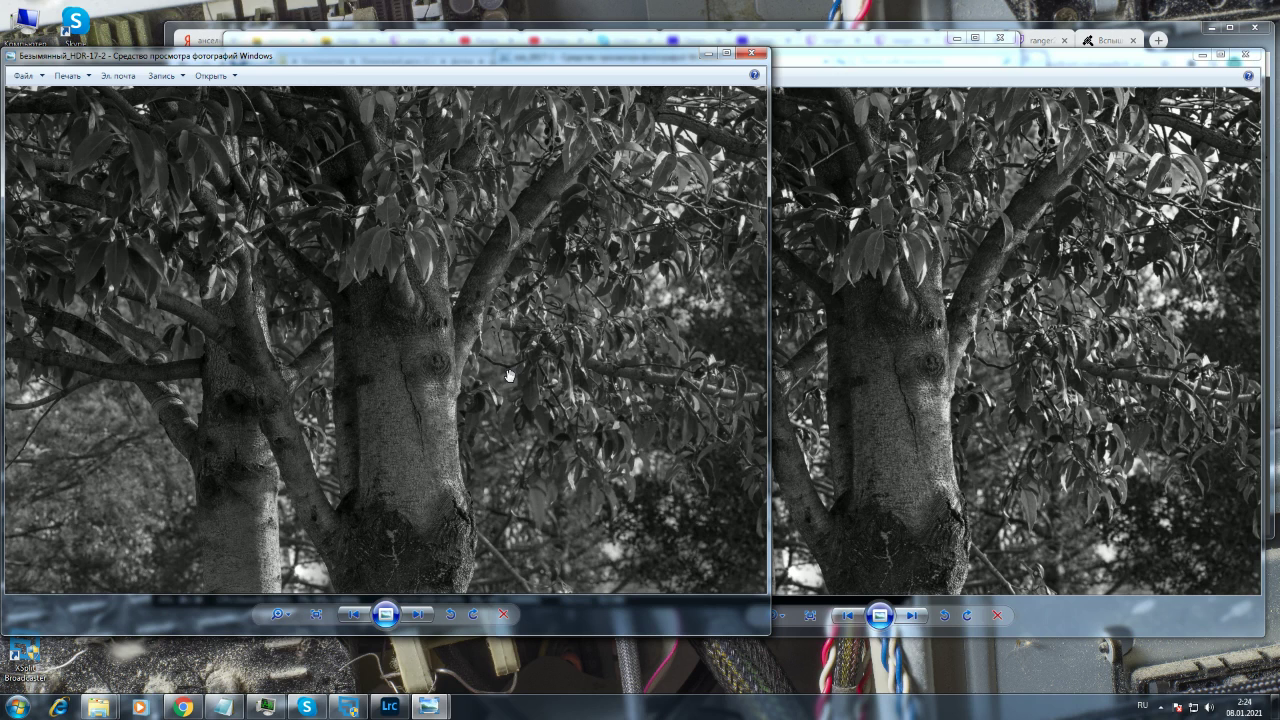
- Examine the foliage on both sides of the trunks in Безымянный_HDR-17-2 and compare it with Job_0017-1
key("Right")
key("Right")
left_click_drag(276, 281, 179, 444)
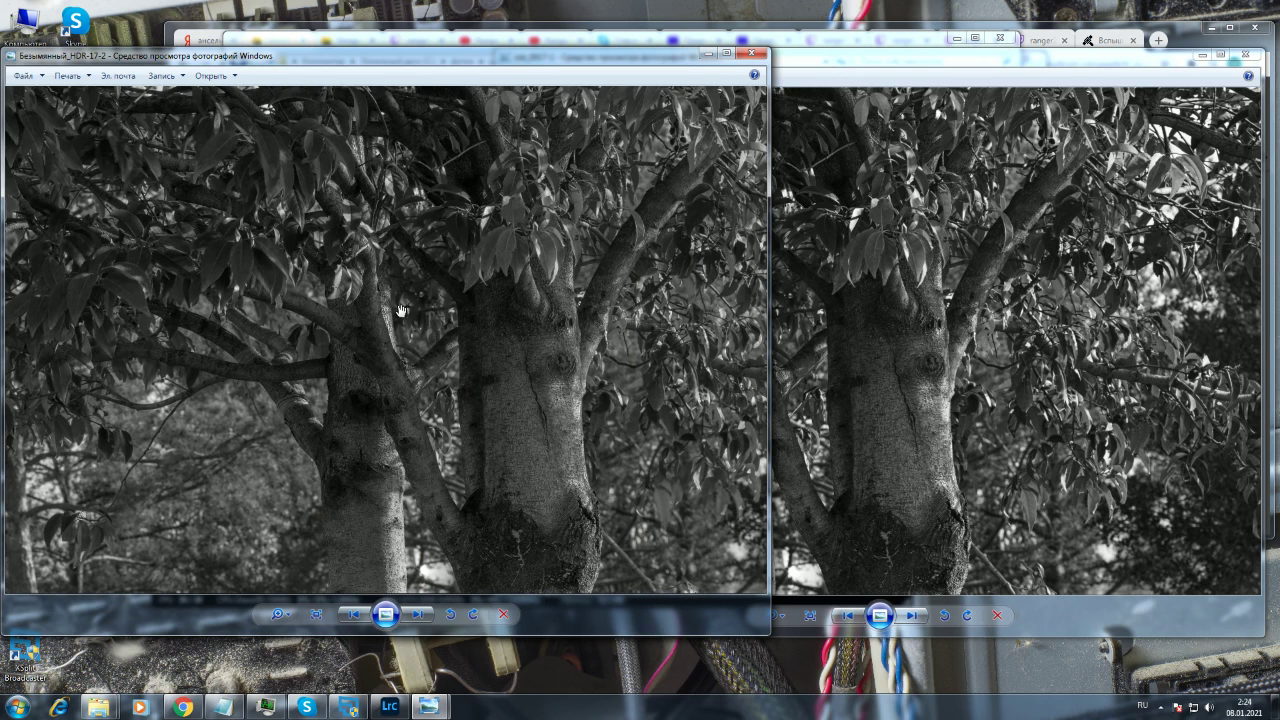
left_click_drag(535, 341, 408, 343)
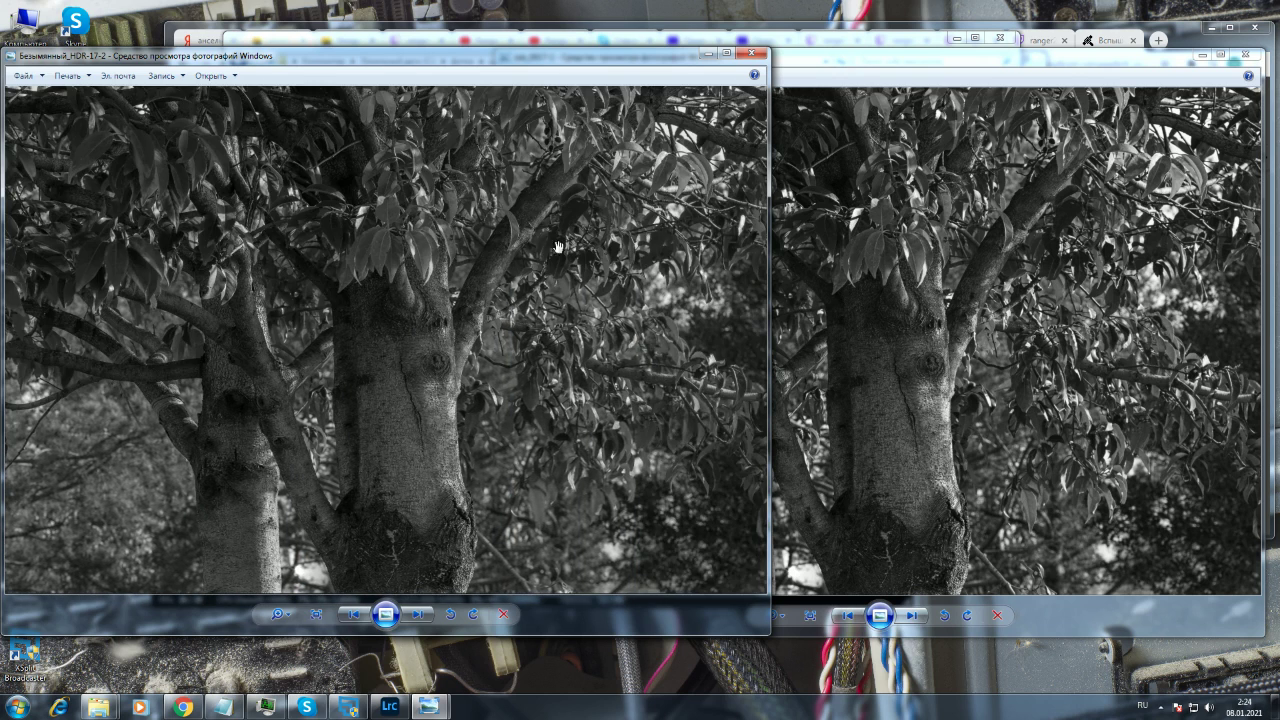
left_click(1008, 434)
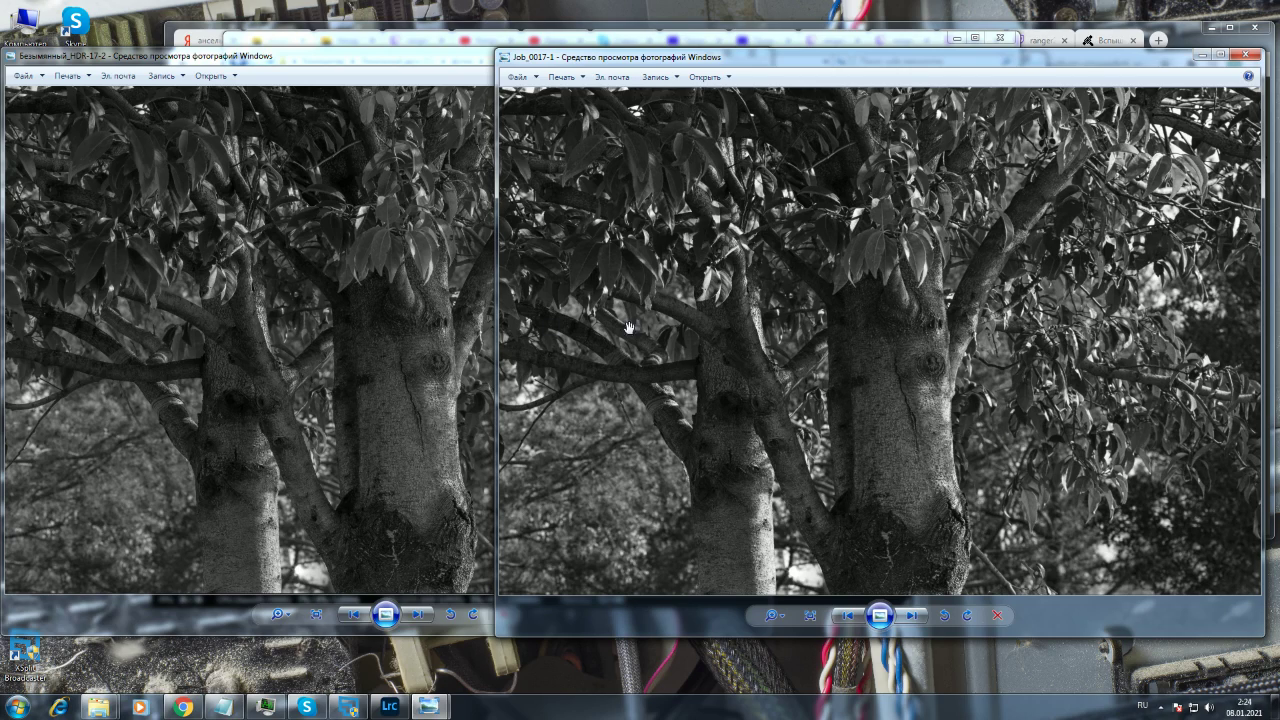
- View the whole park scene in Безымянный_HDR-17-2 and magnify the trunks and crown again
left_click(450, 288)
scroll(448, 290, "down", 3)
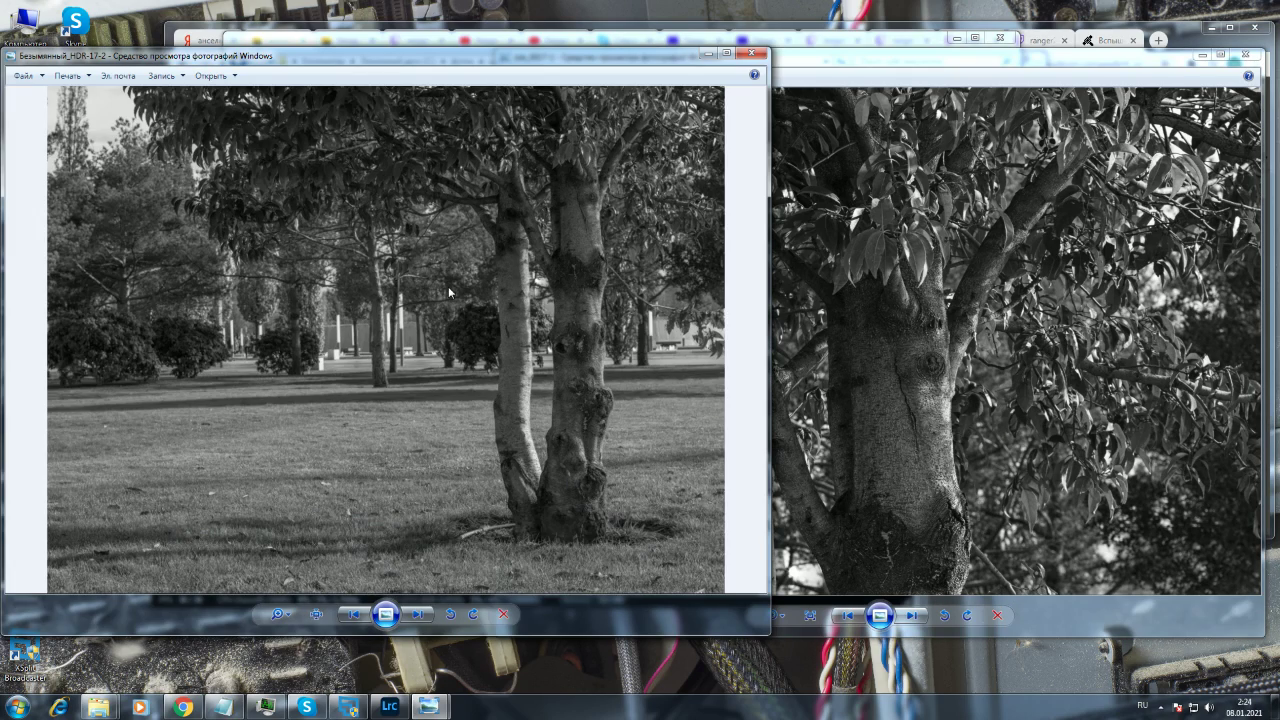
scroll(660, 156, "up", 5)
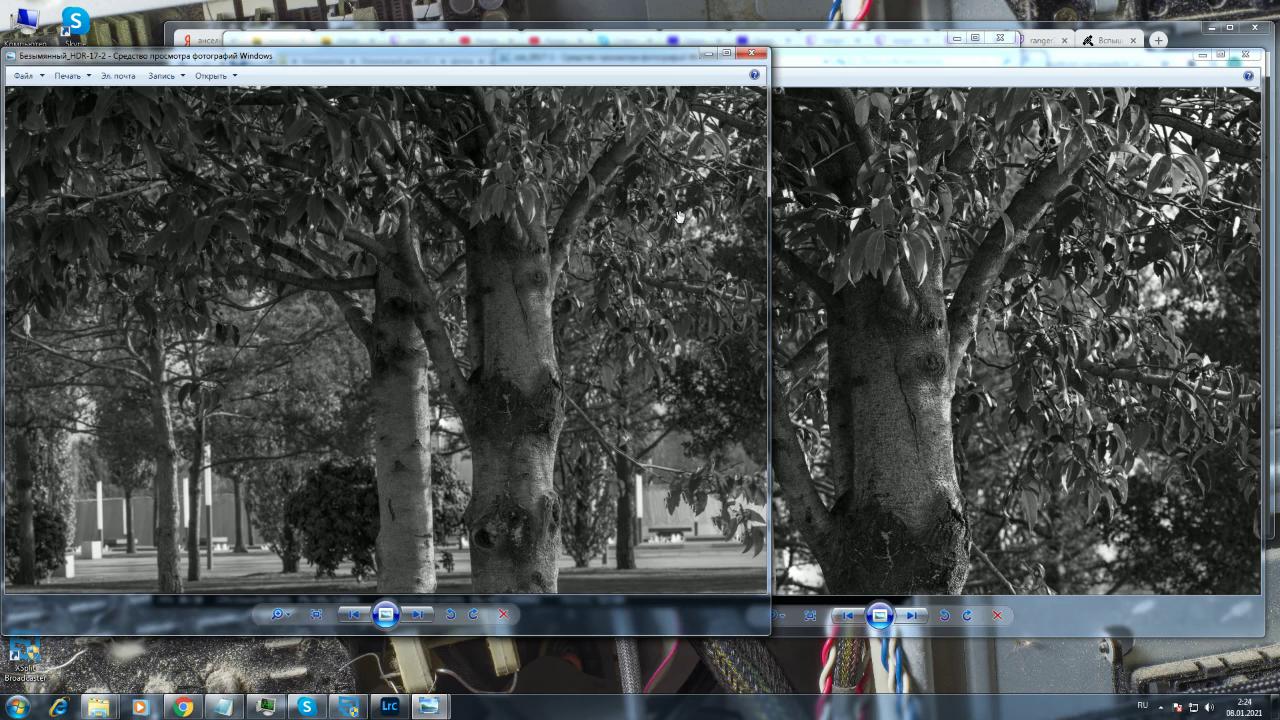
scroll(678, 215, "up", 3)
- Examine the thicker trunk up close in Job_0017-1, restore the wider framing and compare it with the HDR photo
left_click(957, 268)
scroll(957, 268, "up", 2)
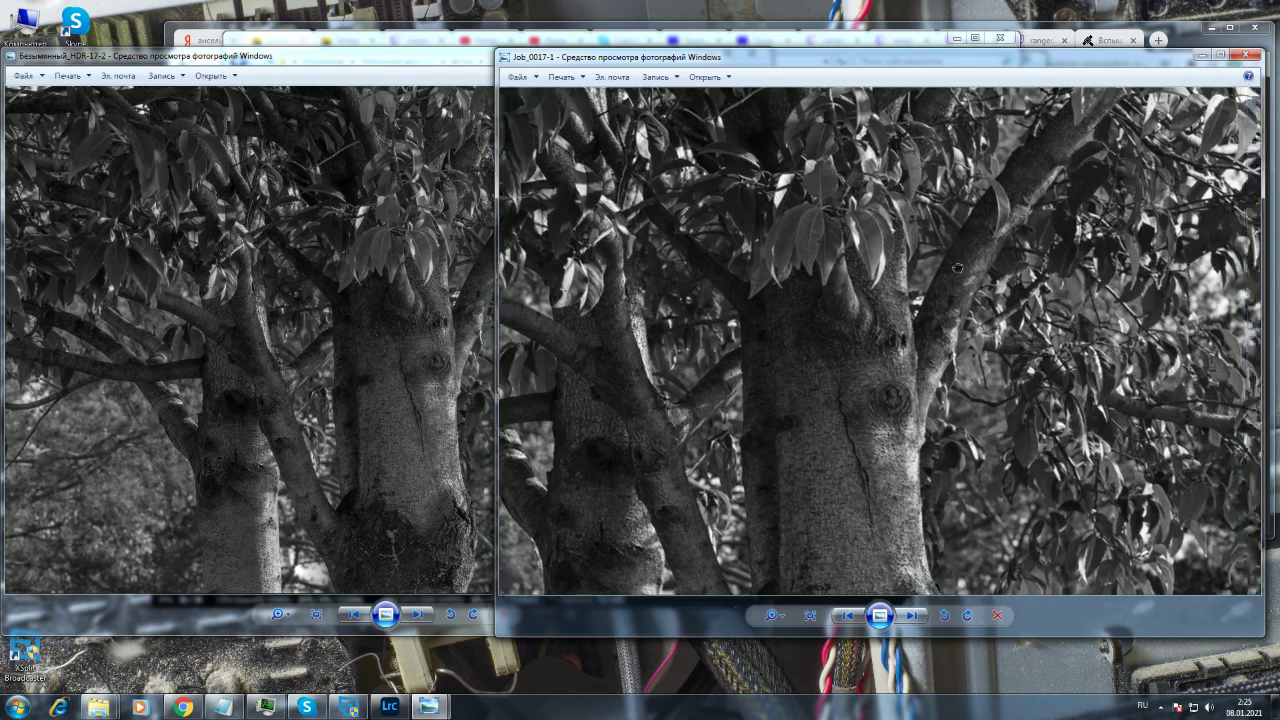
scroll(957, 268, "down", 2)
scroll(1225, 355, "down", 1)
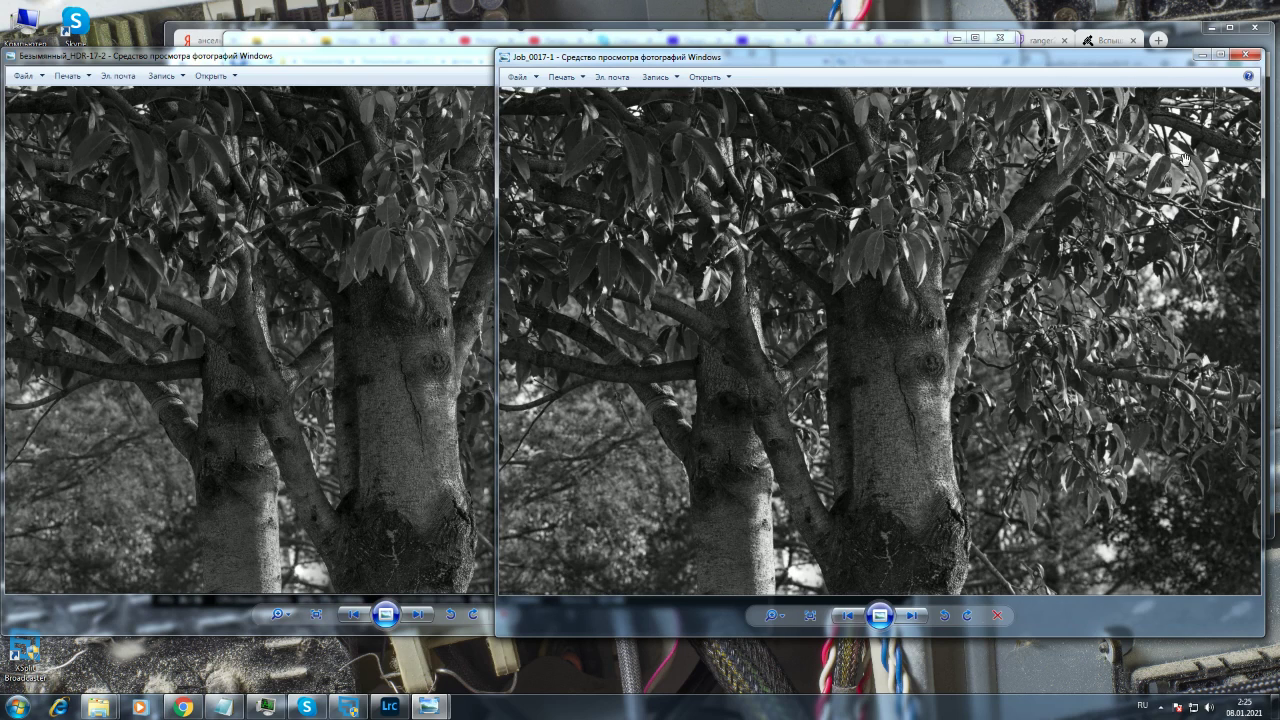
left_click(450, 320)
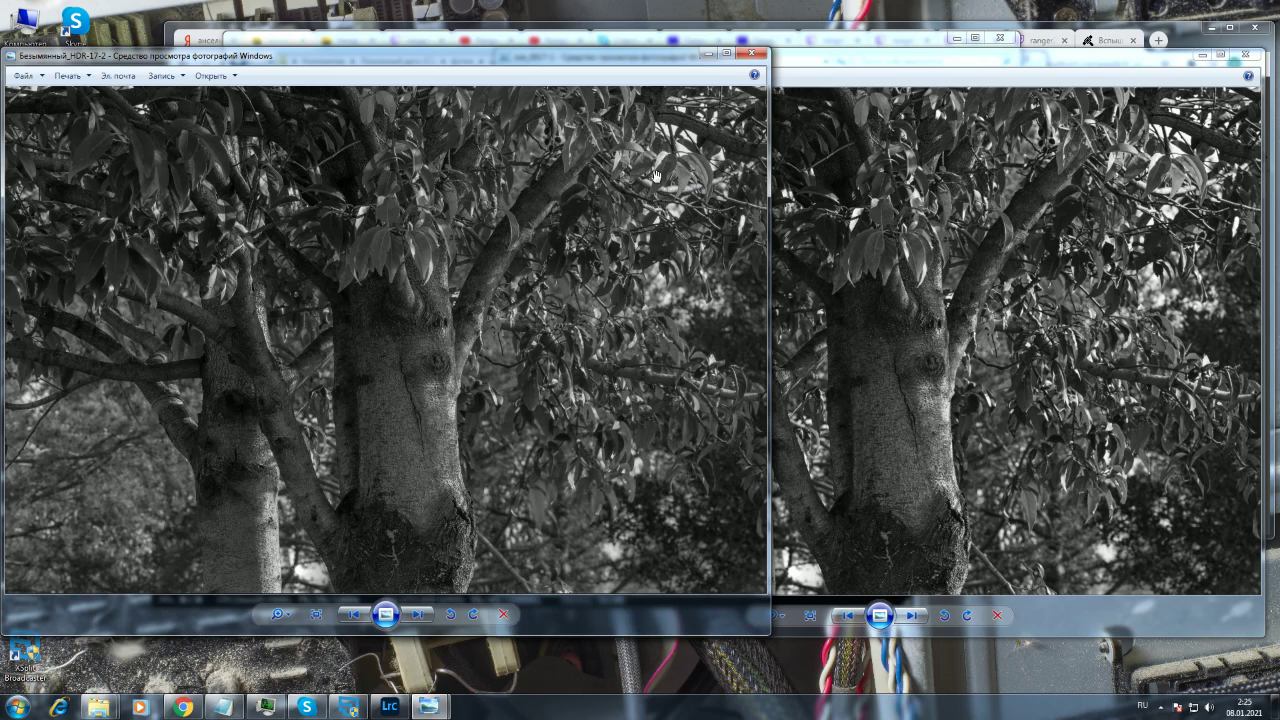
- Magnify the sunlit leaves beside the thicker trunk's slanting branch in both photos and line them up for comparison
scroll(656, 175, "up", 3)
left_click(852, 200)
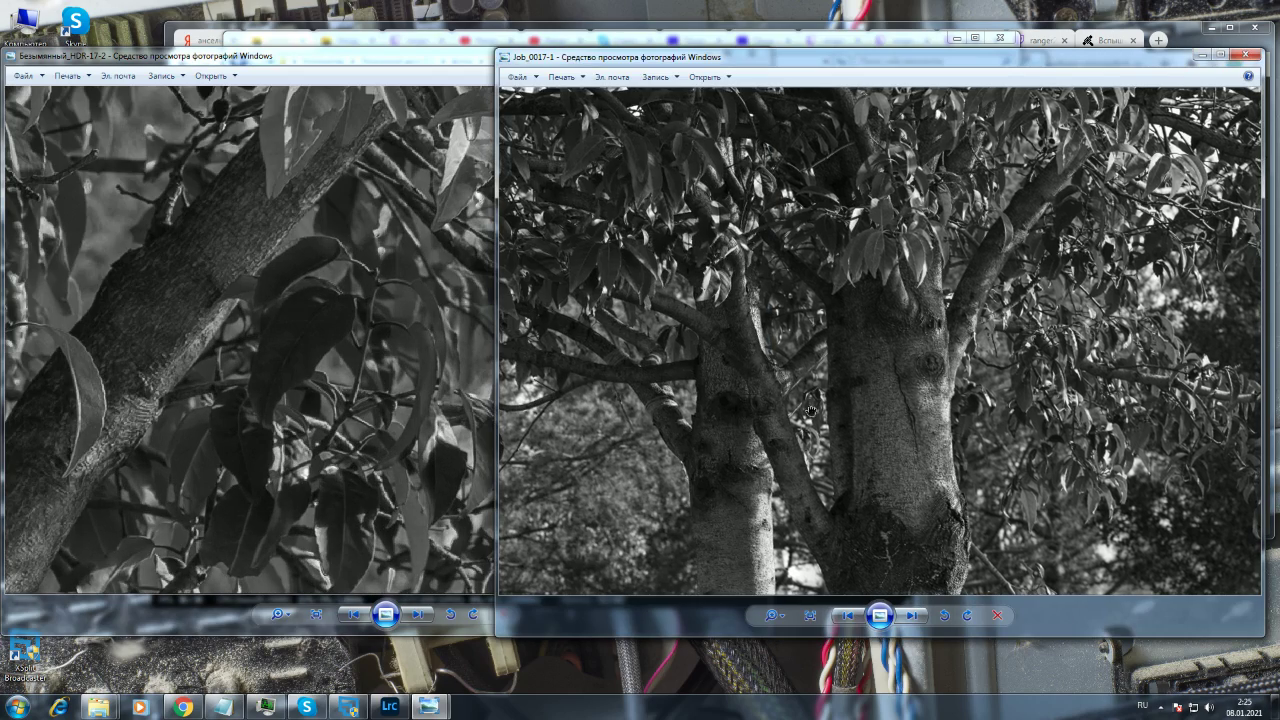
scroll(810, 410, "up", 4)
left_click(428, 317)
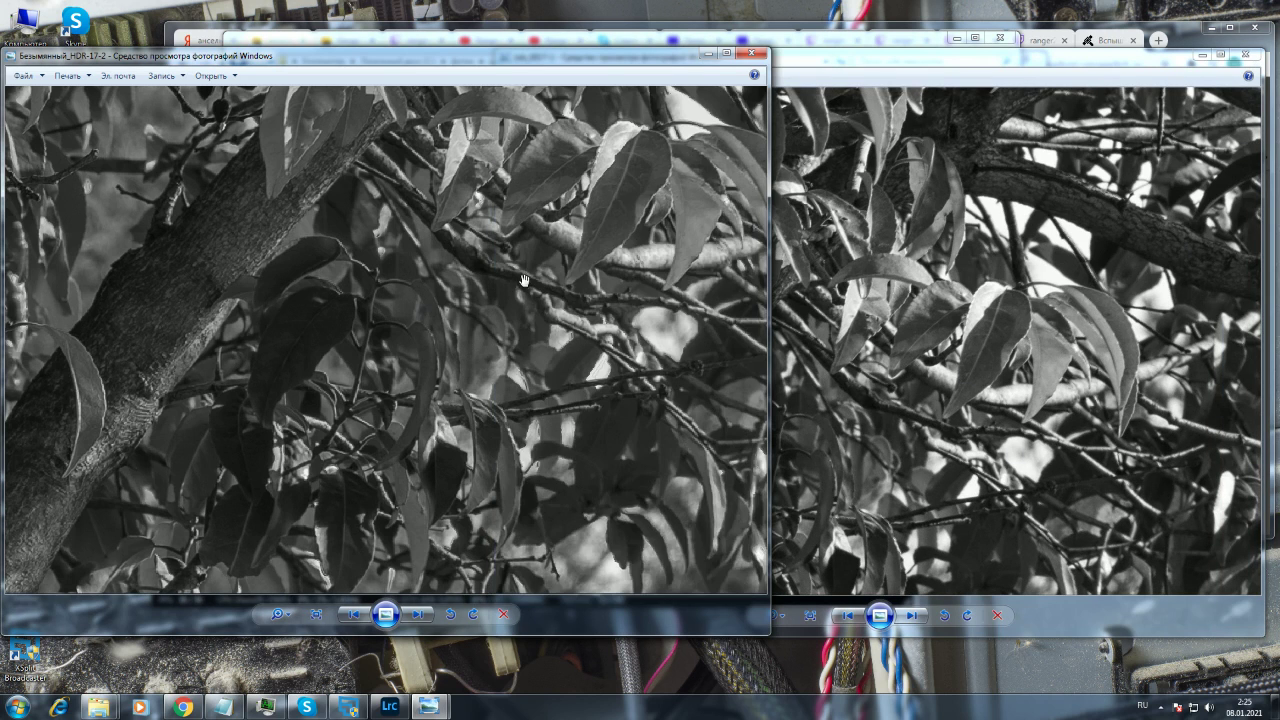
left_click_drag(524, 280, 477, 338)
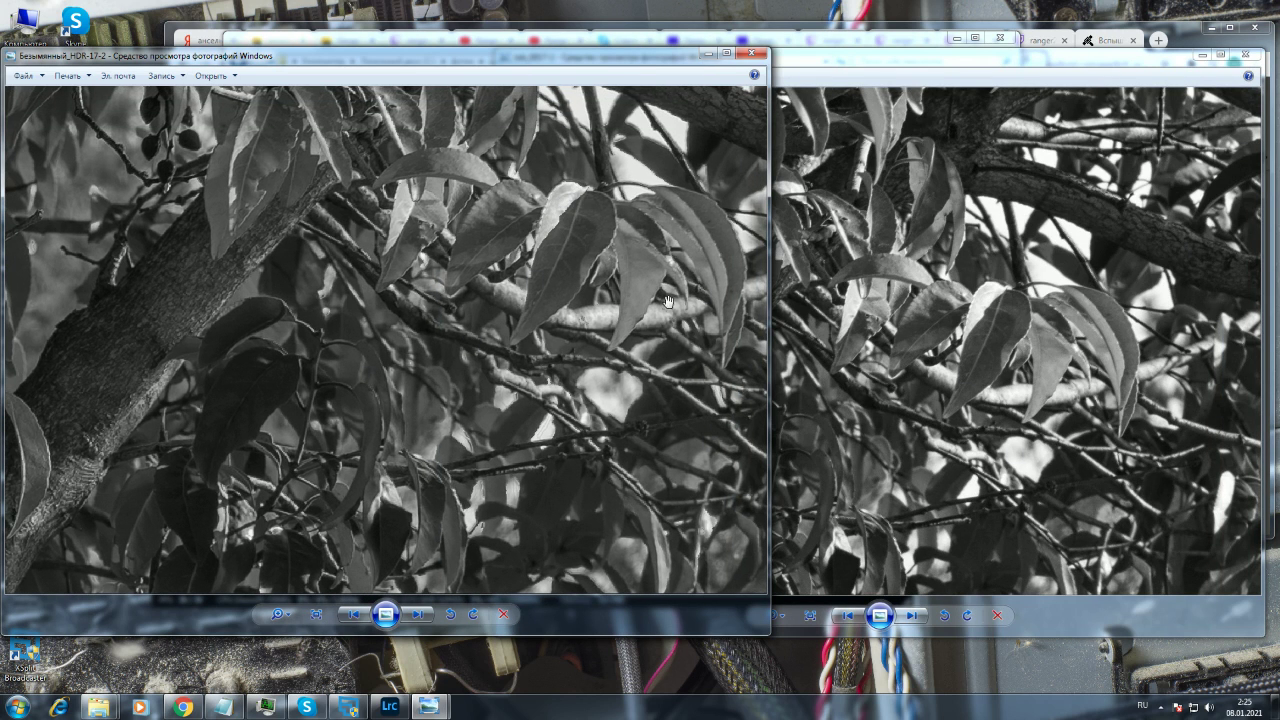
- Compare the leaves and branches beside the slanting trunk up close in Безымянный_HDR-17-2 and Job_0017-1, shifting both photos to matching areas
left_click_drag(660, 485, 616, 327)
left_click(912, 400)
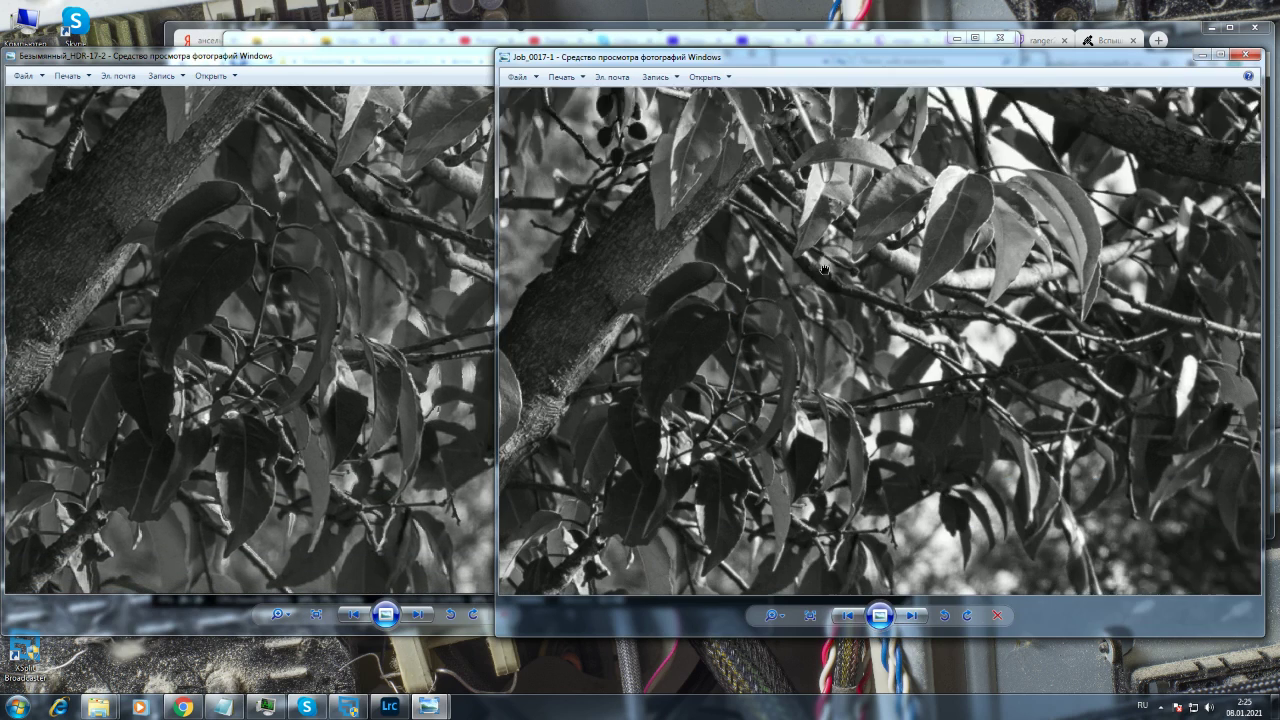
left_click(391, 355)
left_click_drag(391, 355, 185, 280)
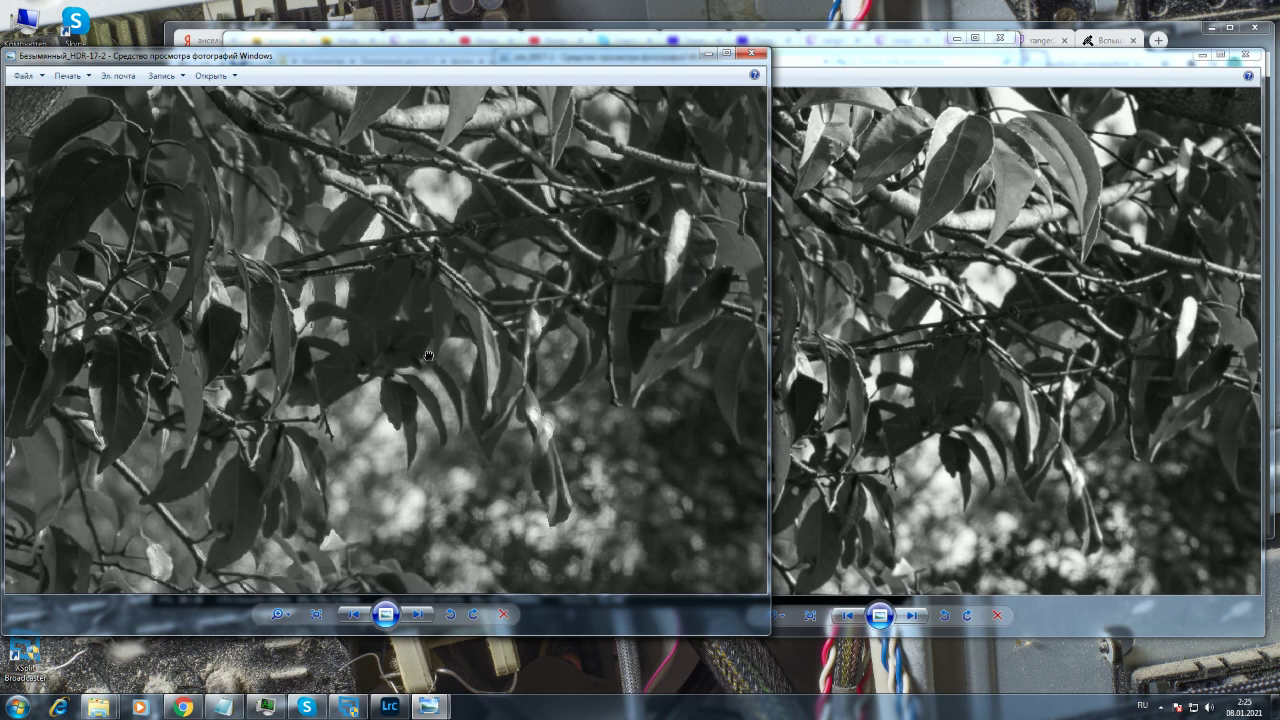
left_click_drag(1000, 460, 1118, 471)
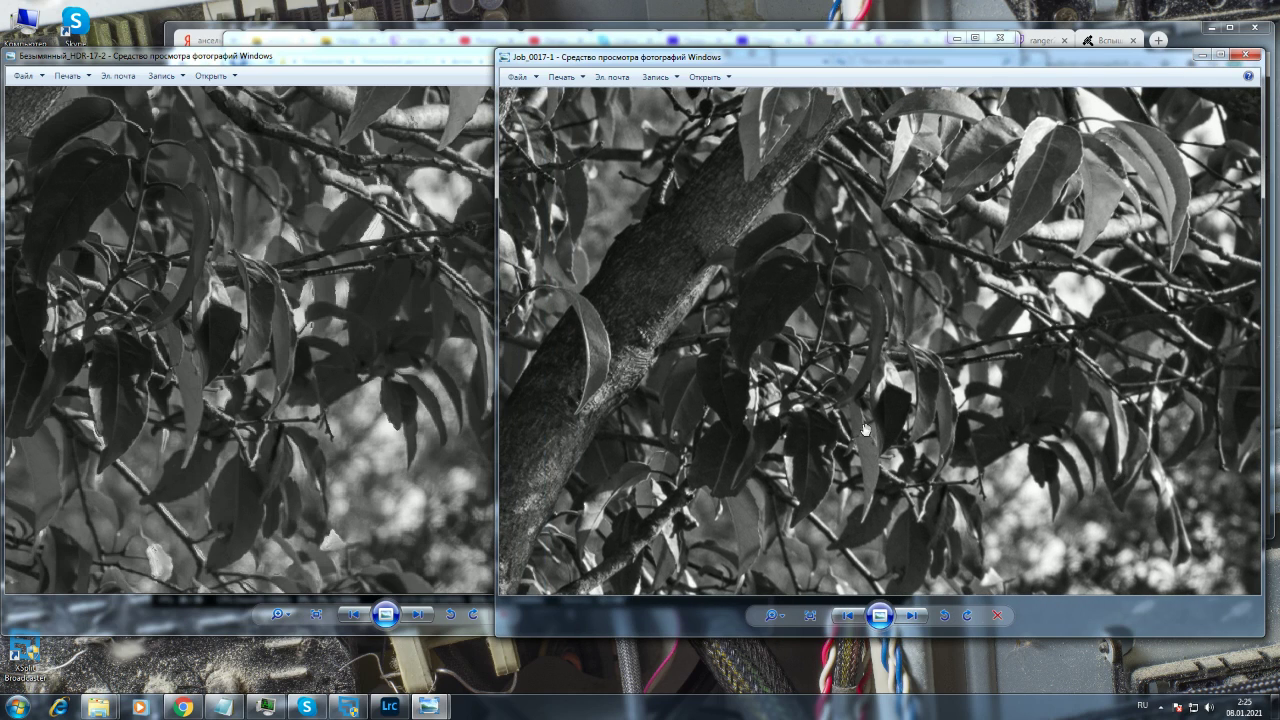
left_click_drag(238, 358, 376, 413)
left_click(893, 463)
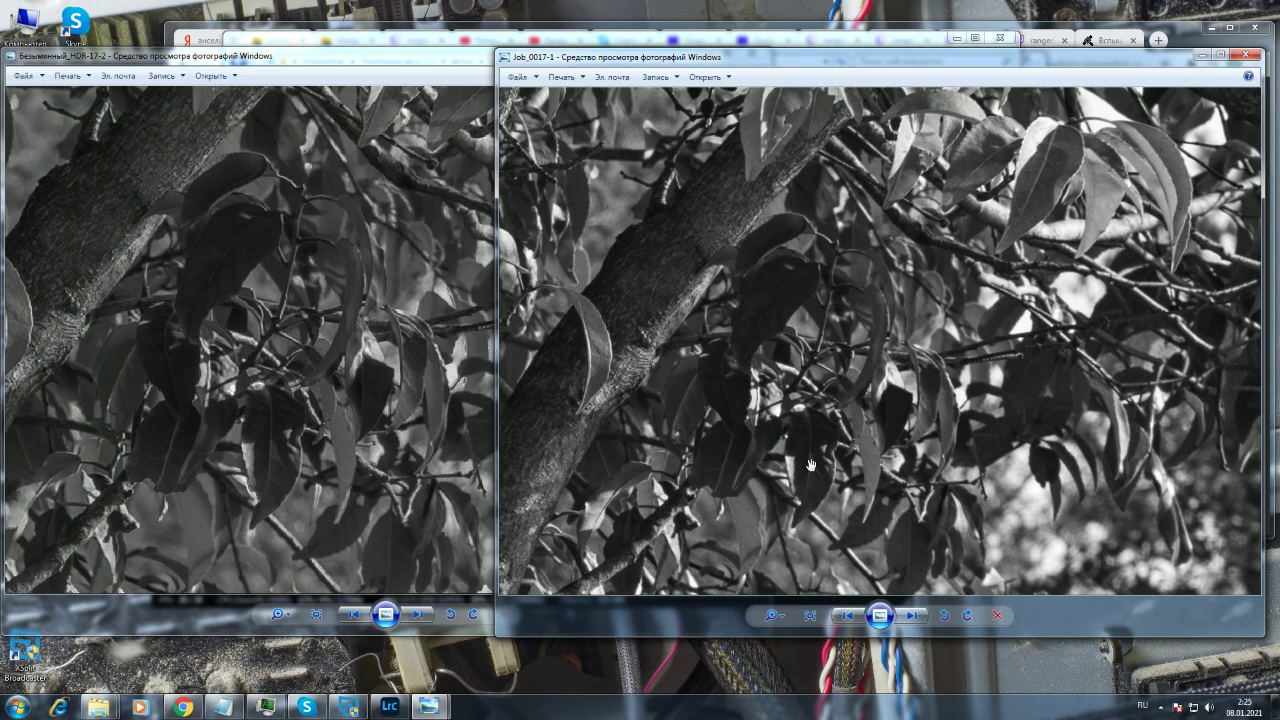
- View a wider part of the scene in both tree photos and close both photo viewers
key("Right")
left_click_drag(240, 320, 370, 370)
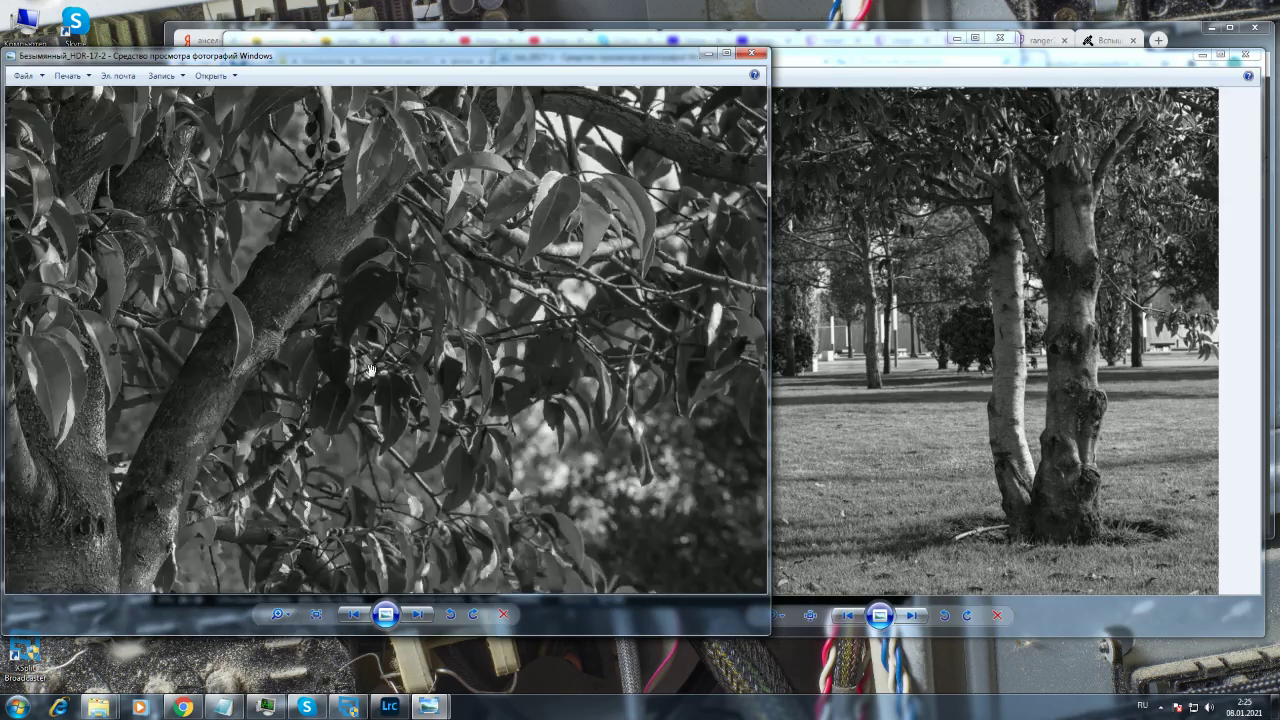
scroll(370, 370, "down", 3)
left_click(1110, 475)
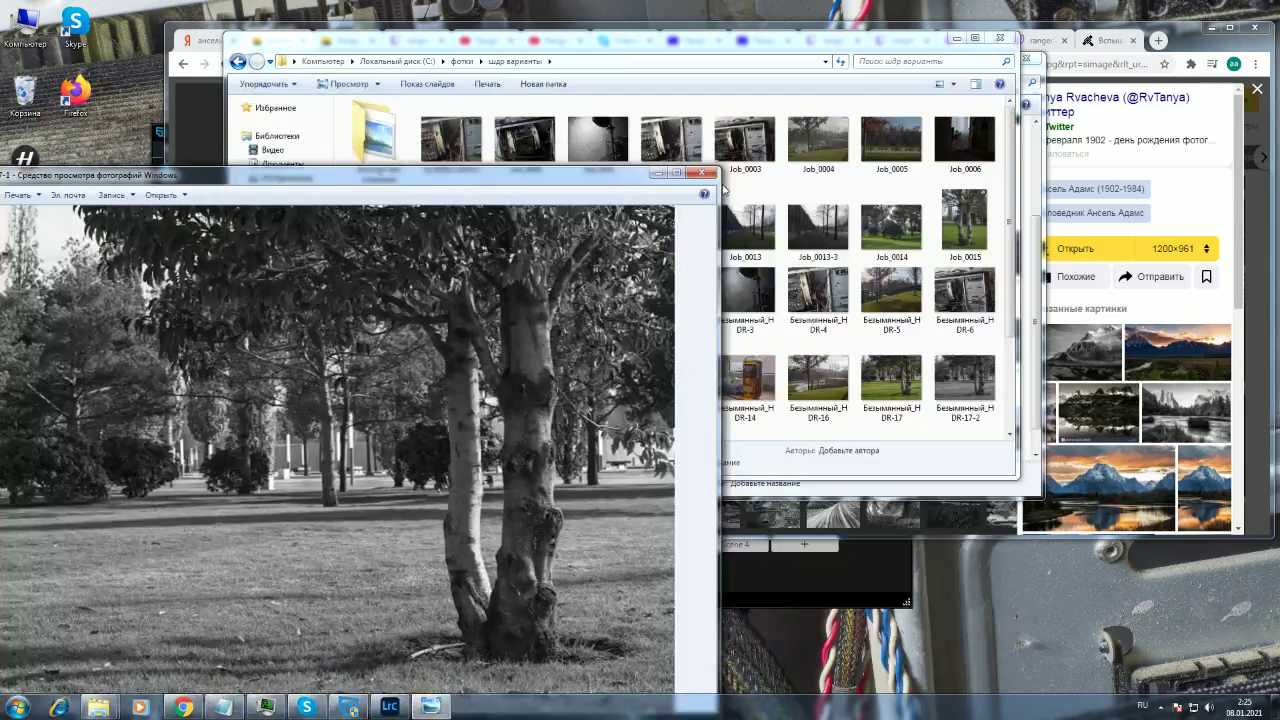
left_click(703, 174)
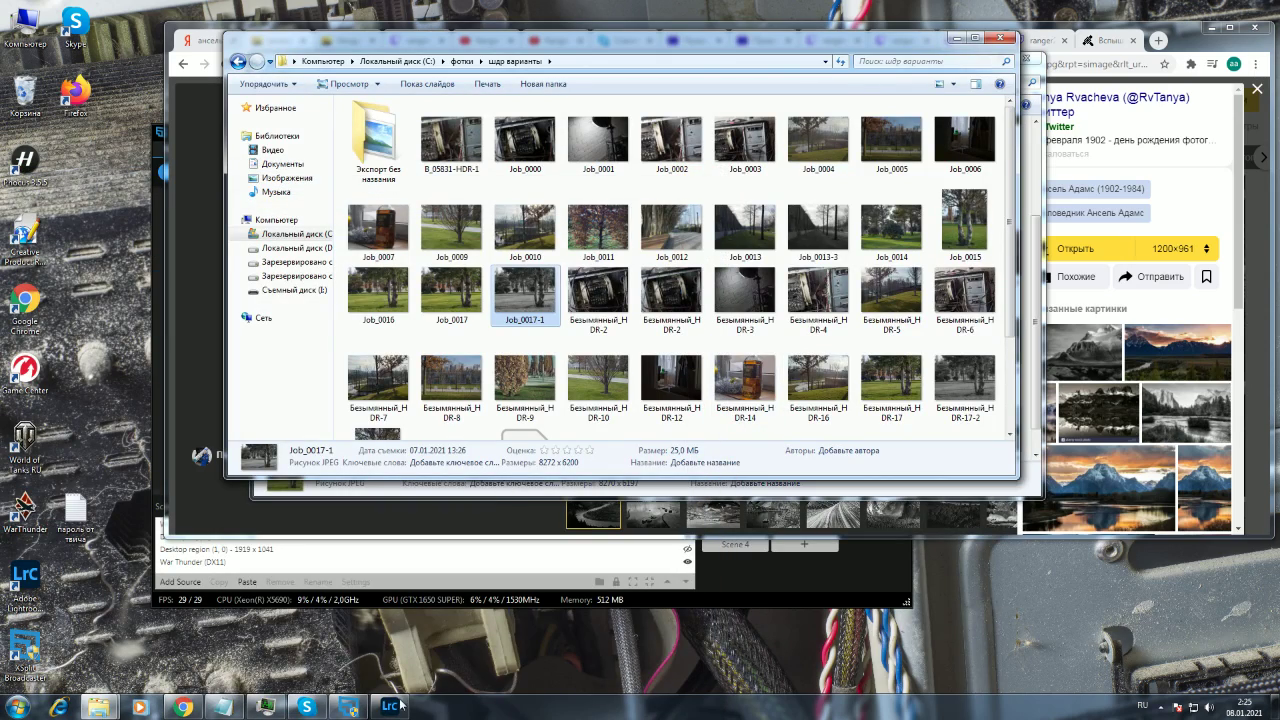
- Show Lightroom's Library, return to the folder шдр варианты and select the photo Безымянный_HDR-25
left_click(390, 706)
left_click(766, 93)
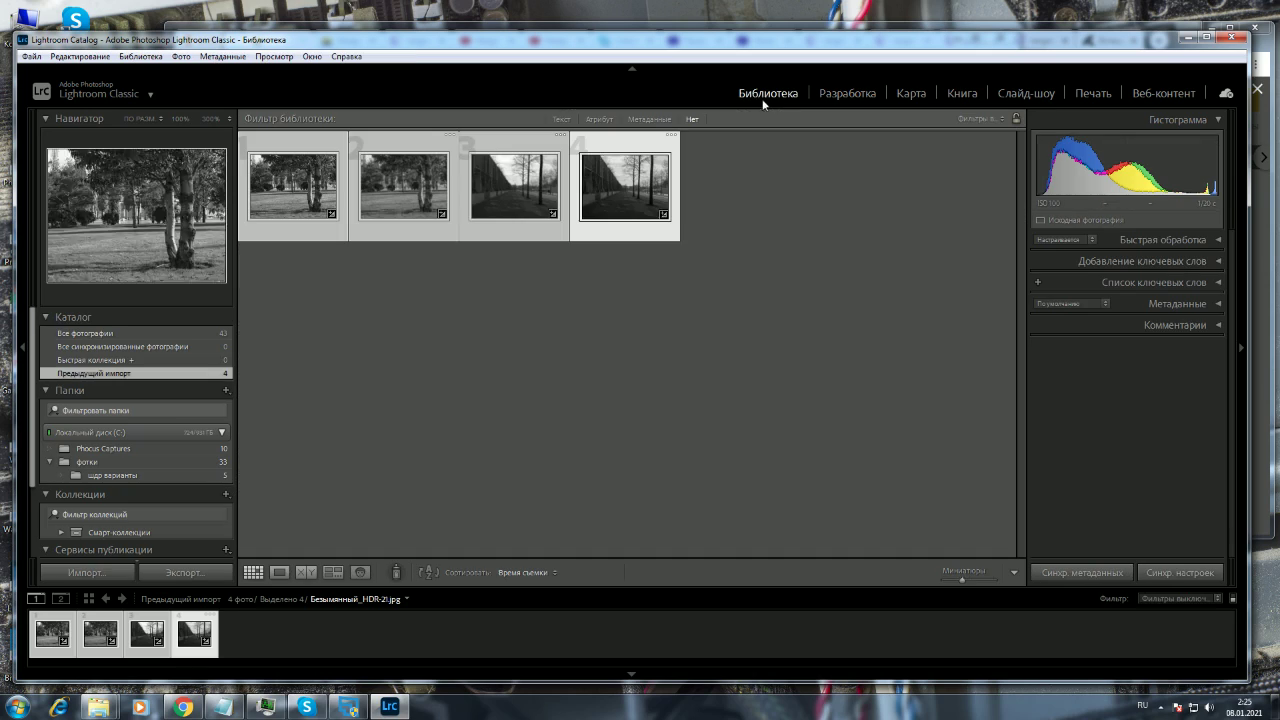
left_click(502, 27)
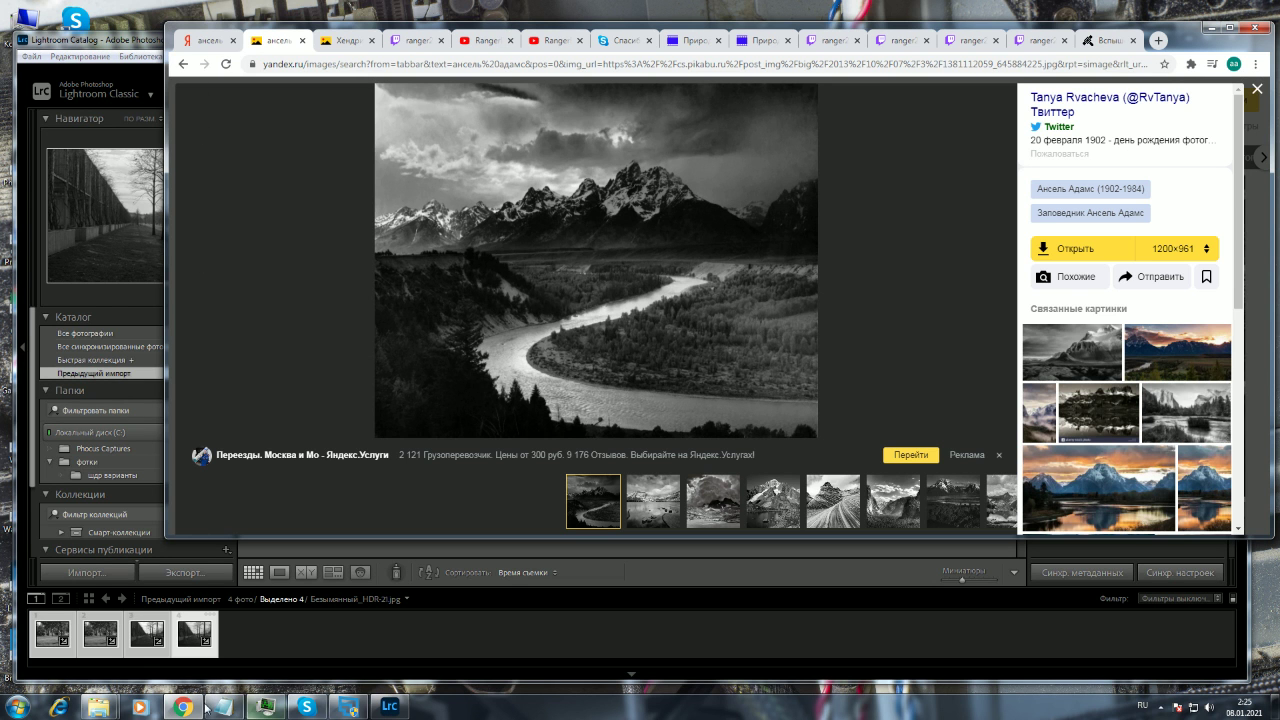
mouse_move(97, 707)
left_click(225, 630)
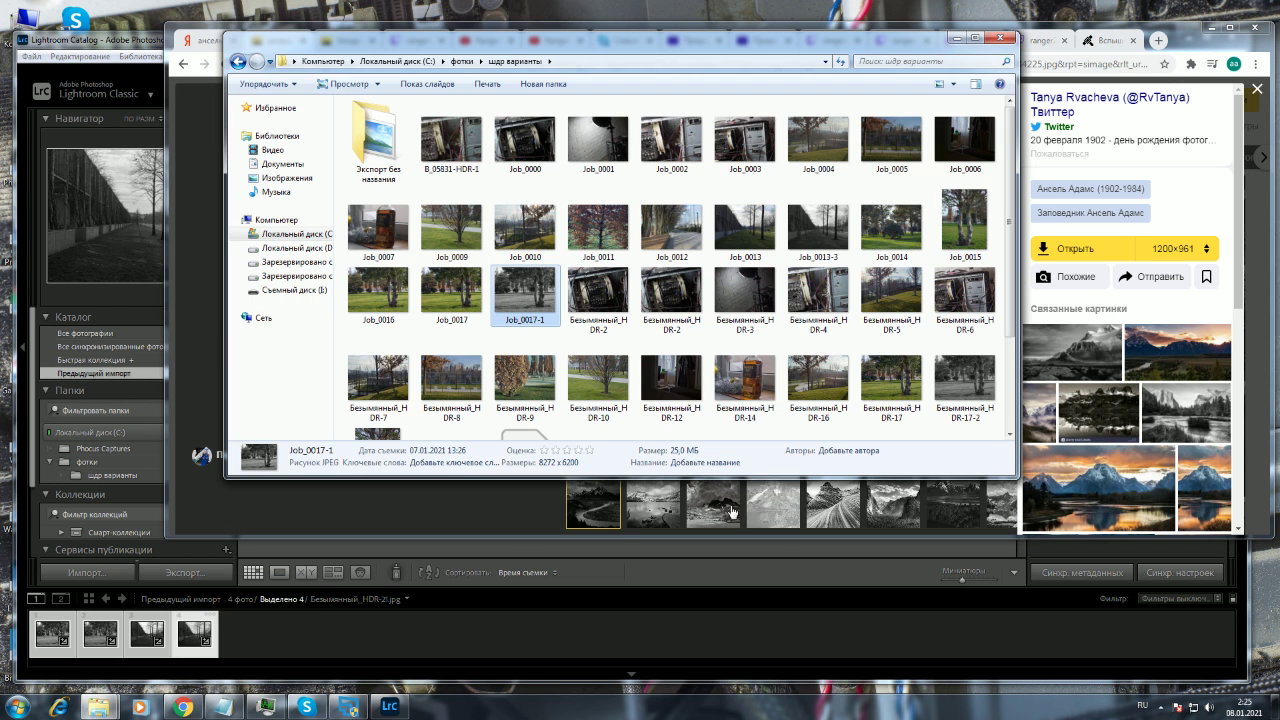
scroll(1015, 378, "down", 3)
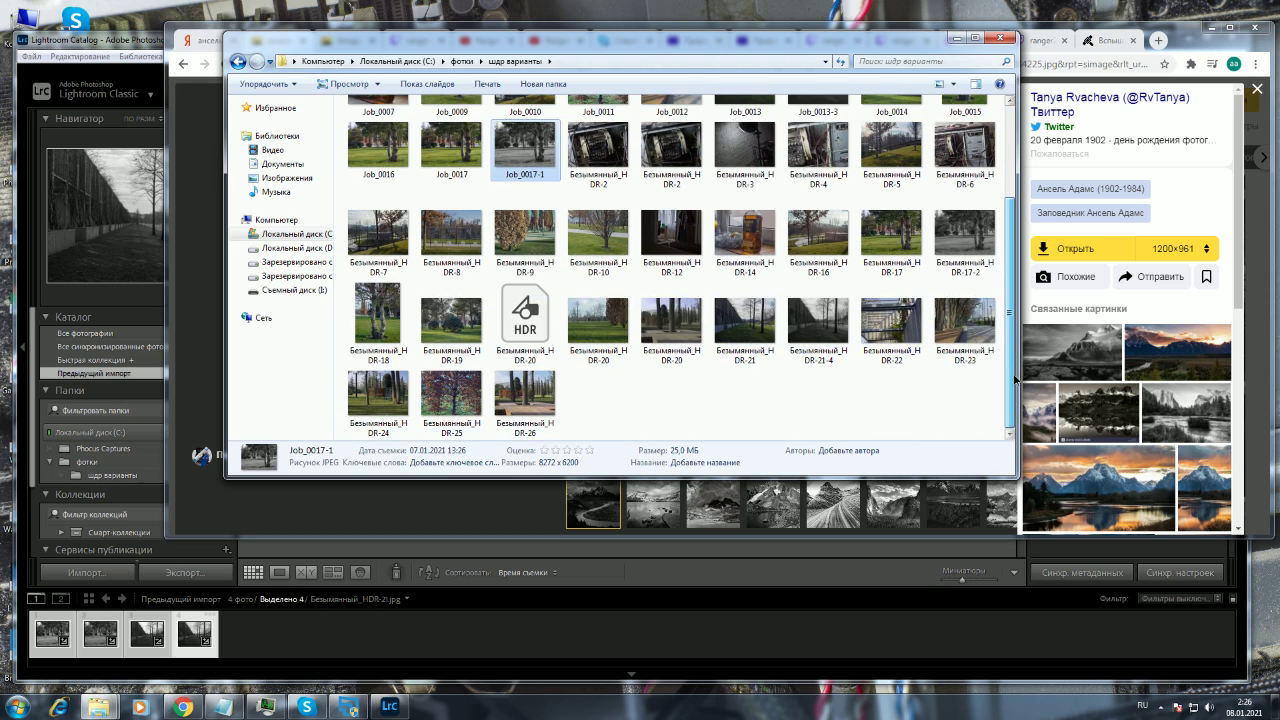
left_click(556, 400)
left_click(486, 408)
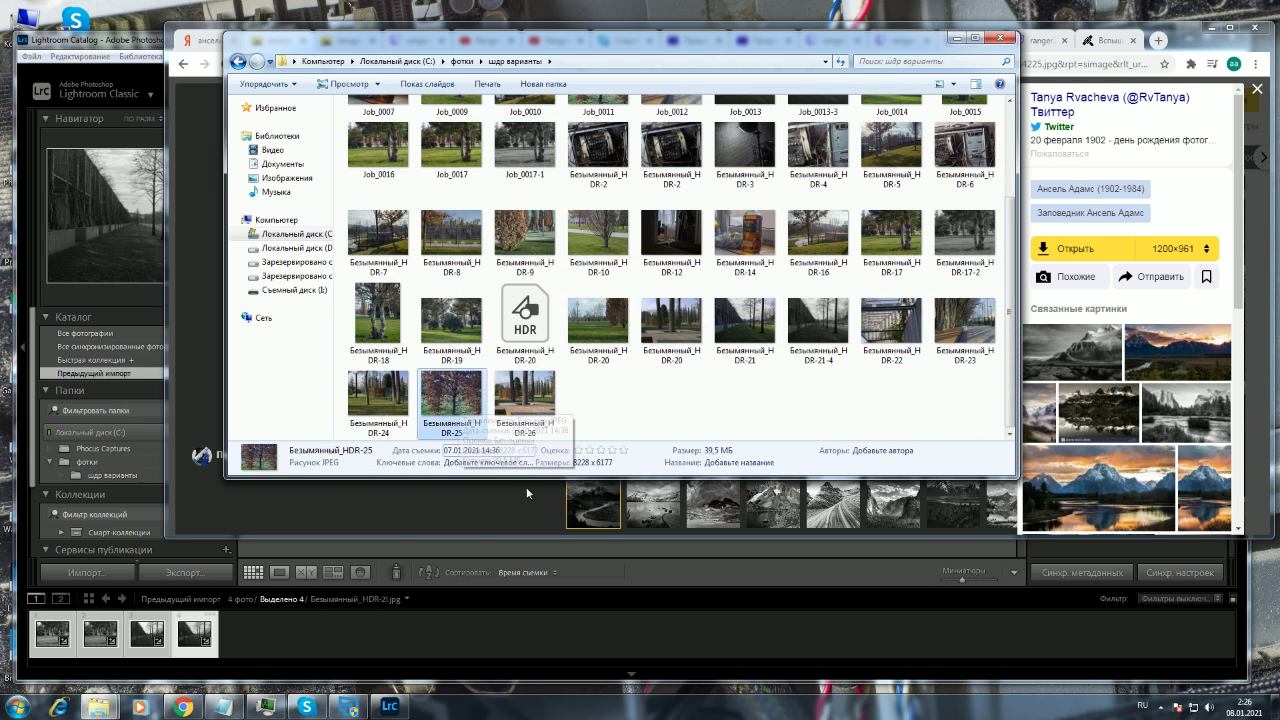
- Arrange the Lightroom and folder windows so both are accessible and bring Безымянный_HDR-25 into Lightroom for import
left_click(152, 42)
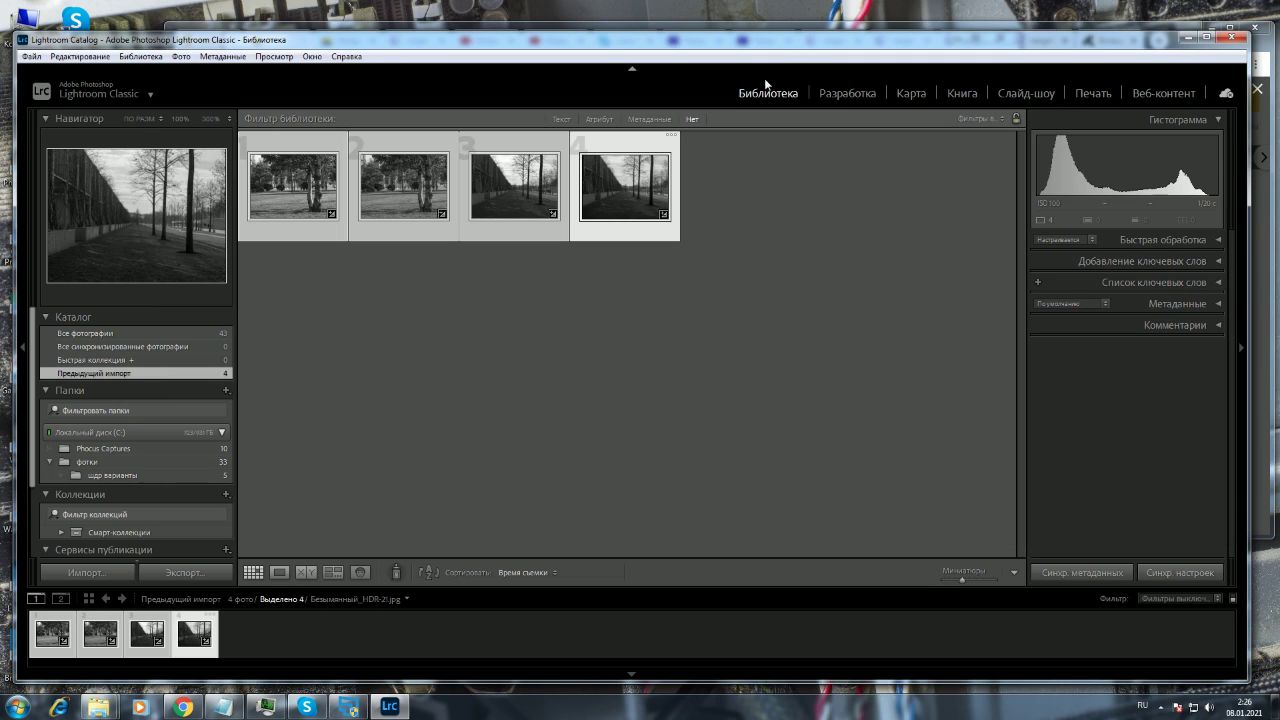
left_click_drag(808, 52, 600, 216)
left_click(600, 45)
left_click_drag(600, 45, 744, 34)
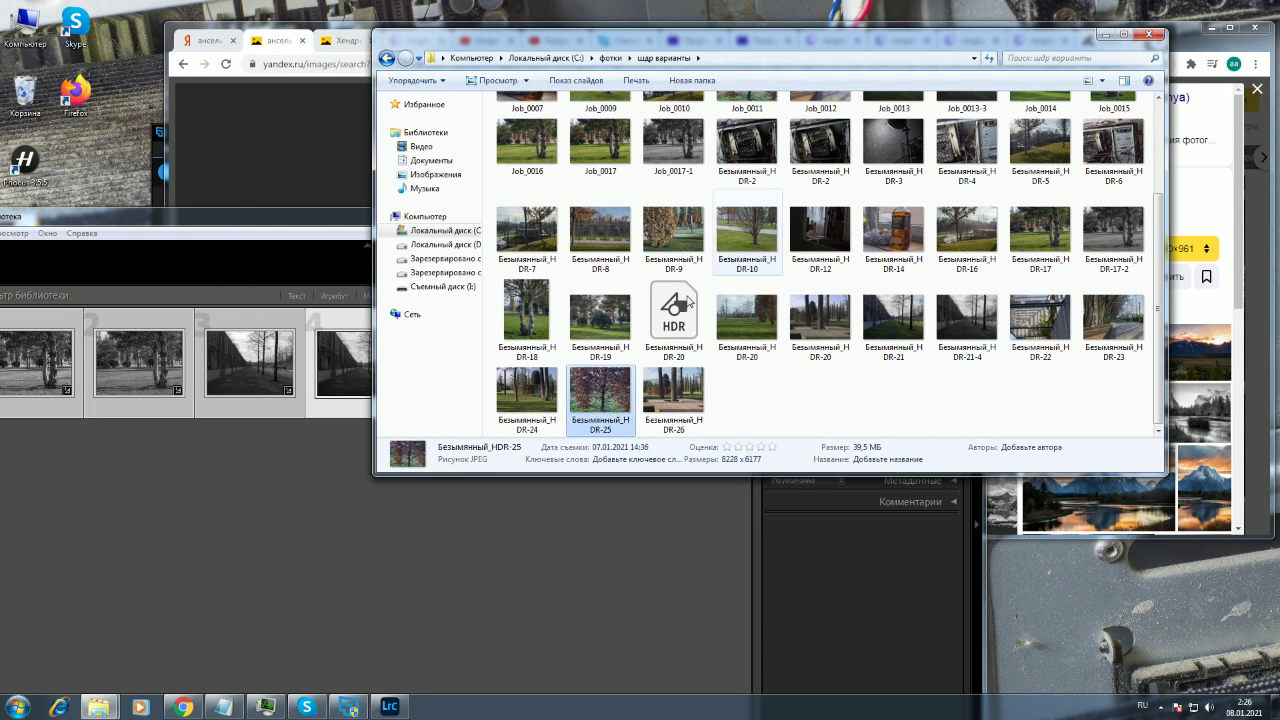
left_click_drag(600, 400, 898, 350)
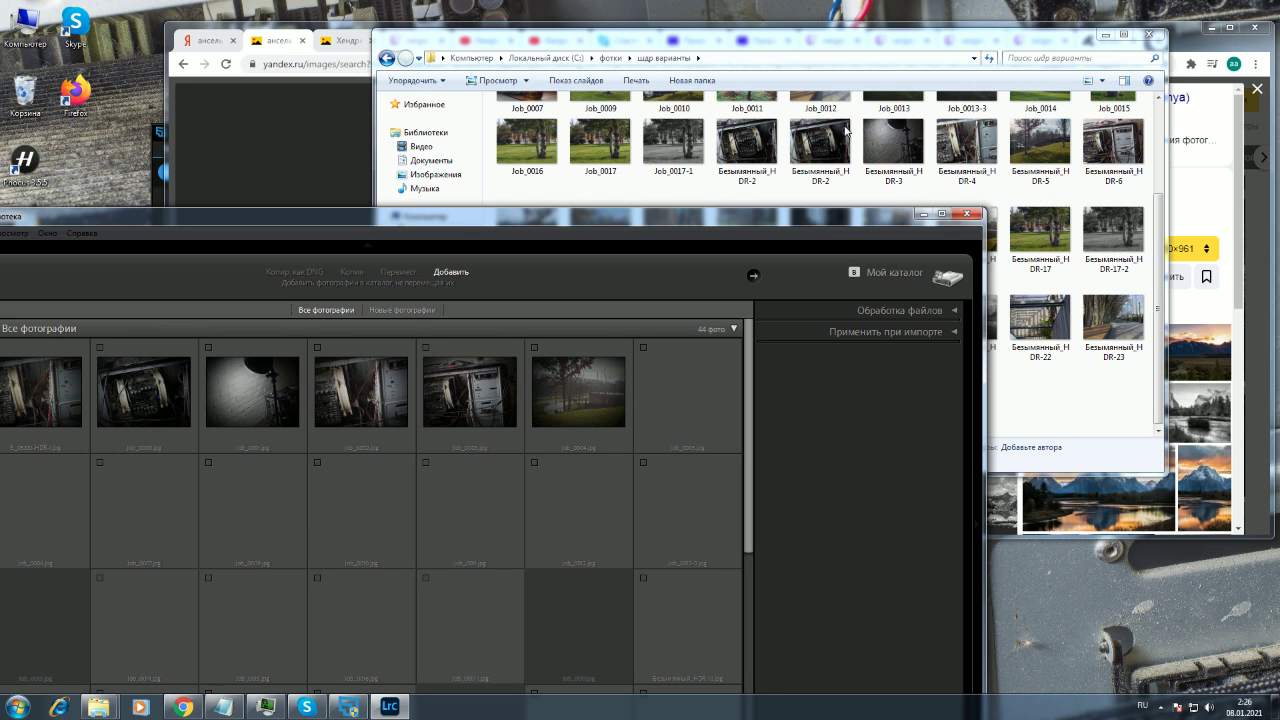
- Mark the remaining photos in the last two rows of the import grid one by one
left_click_drag(696, 219, 893, 41)
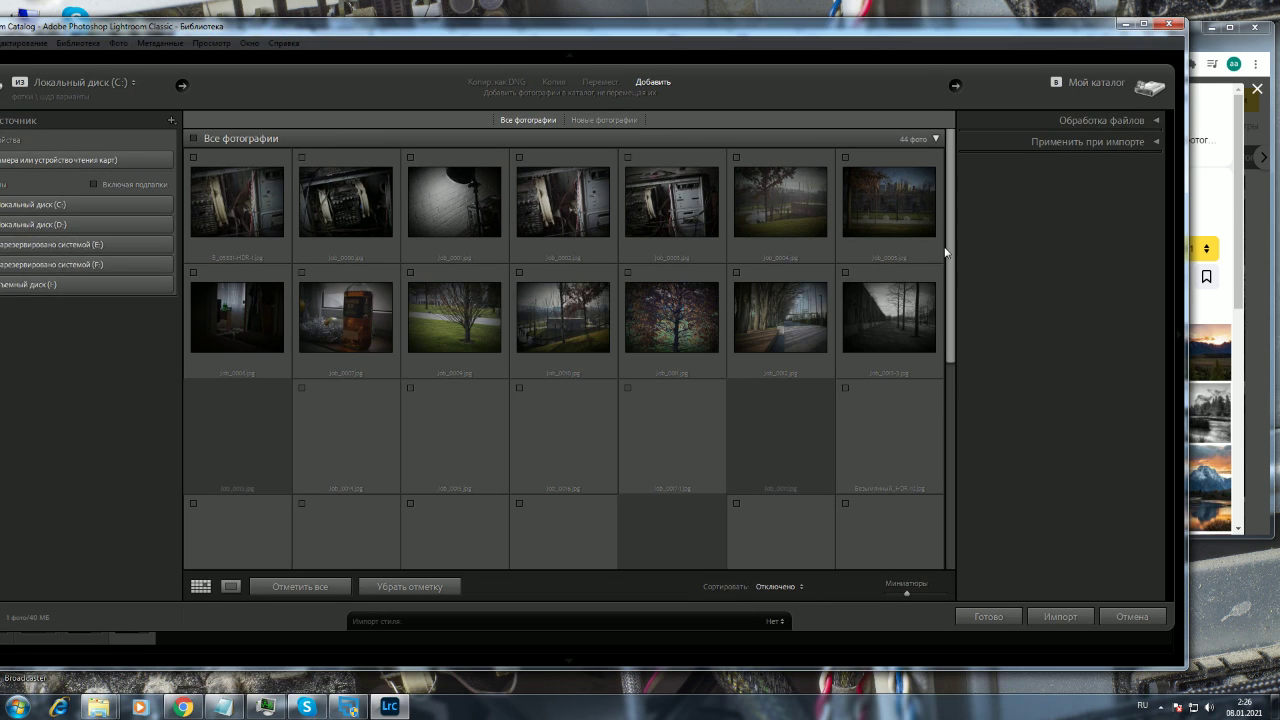
left_click_drag(956, 290, 957, 491)
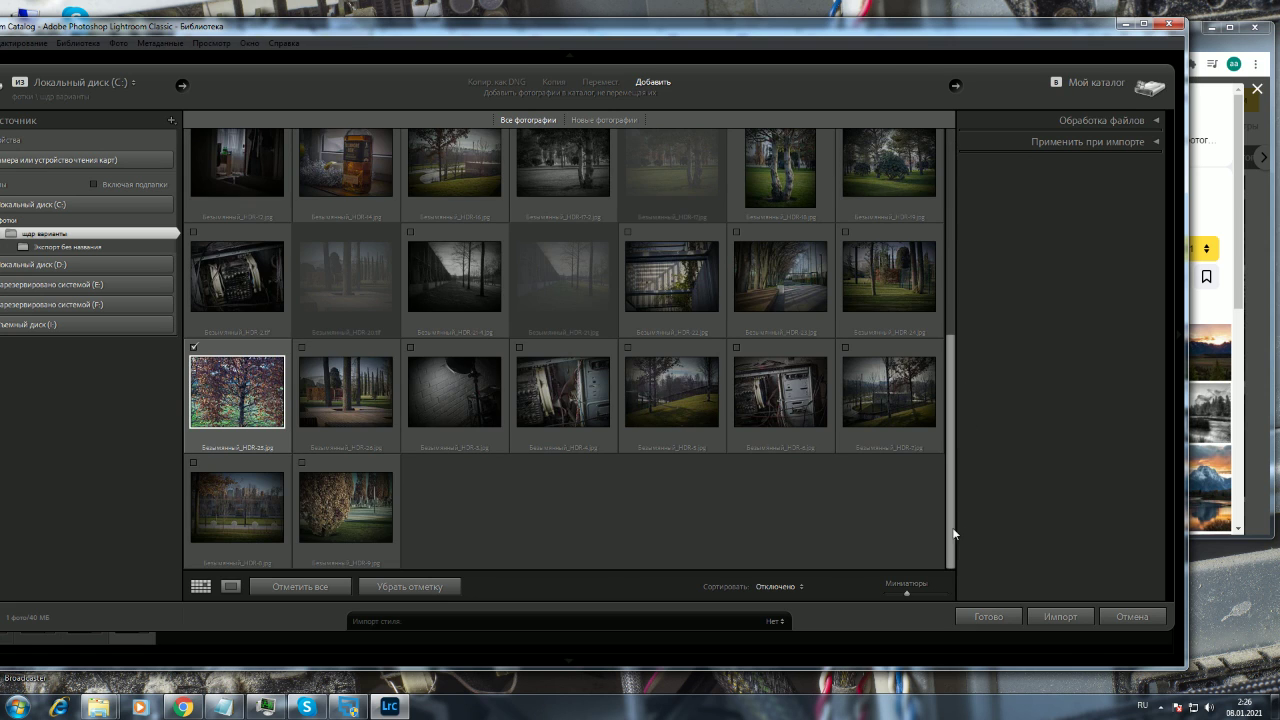
left_click(345, 500)
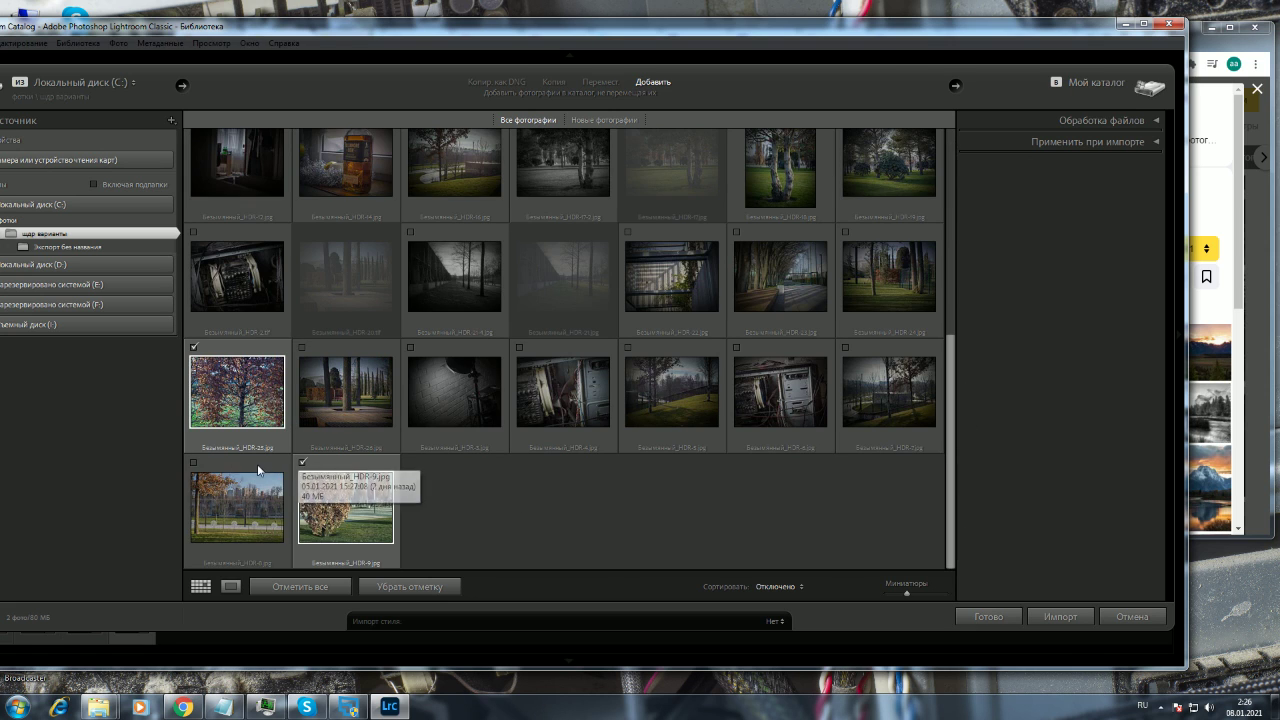
left_click(192, 466)
left_click(302, 347)
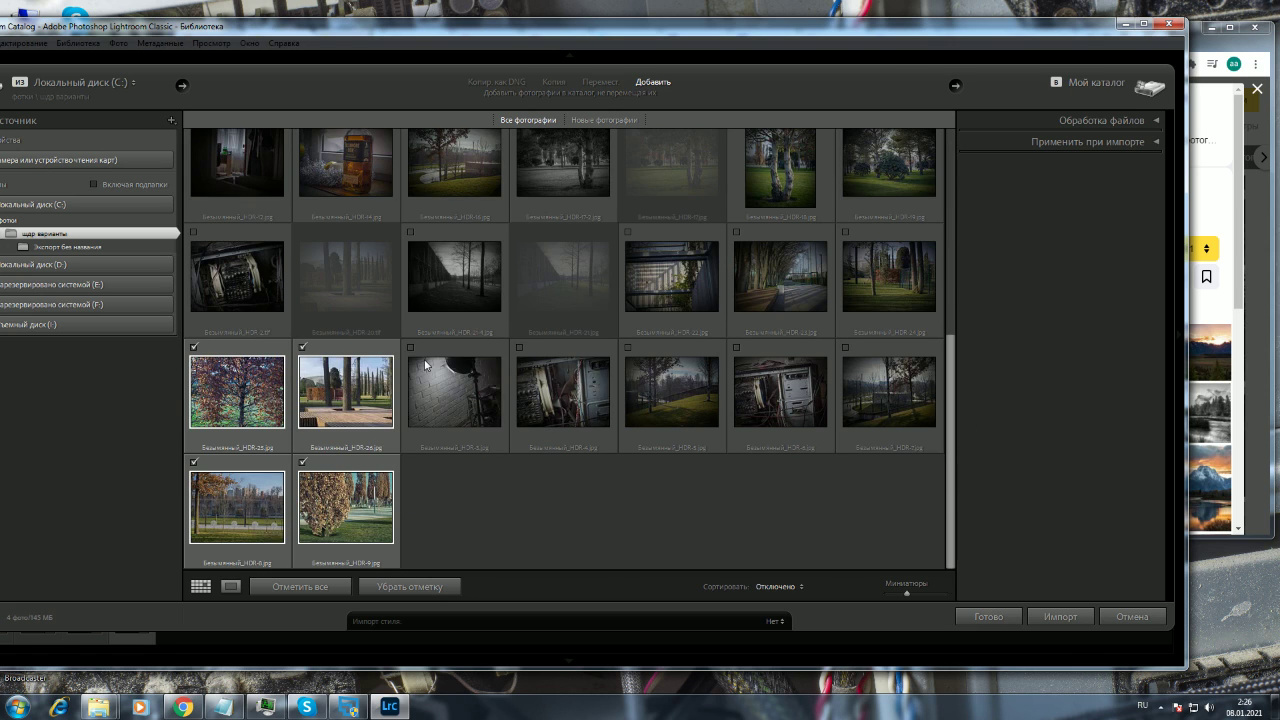
left_click(520, 348)
left_click(411, 348)
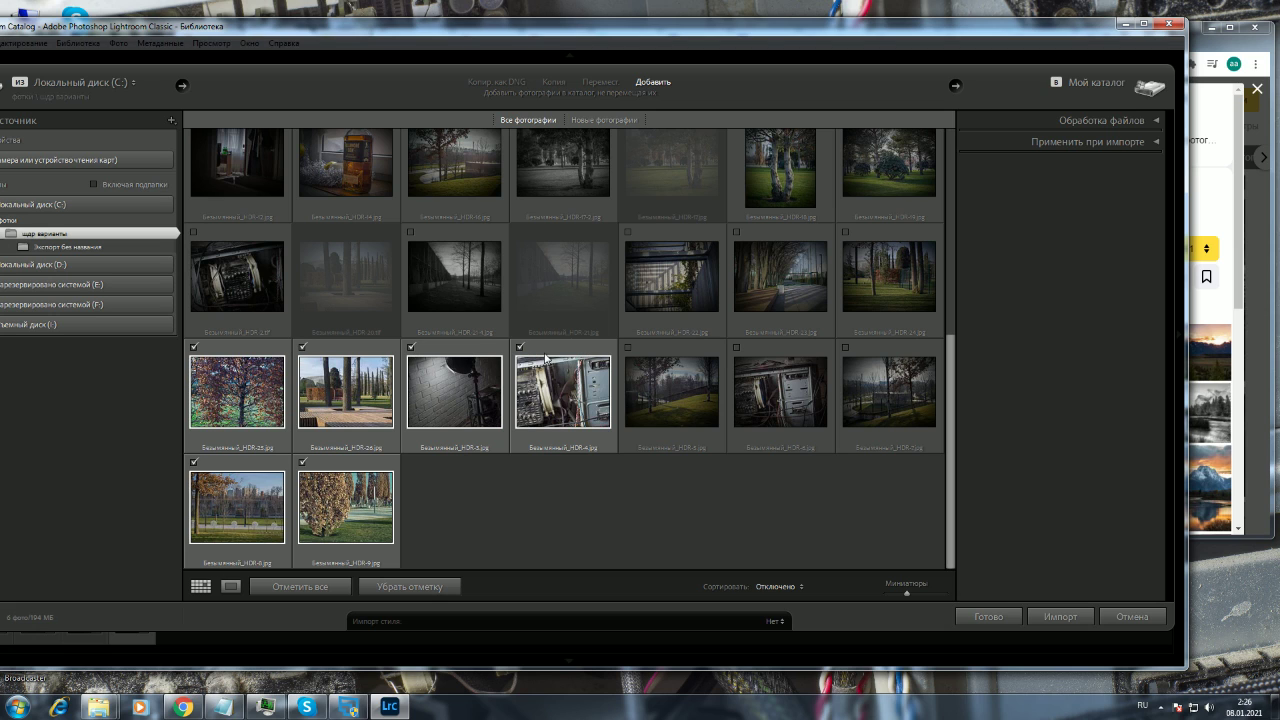
left_click(628, 348)
left_click(846, 348)
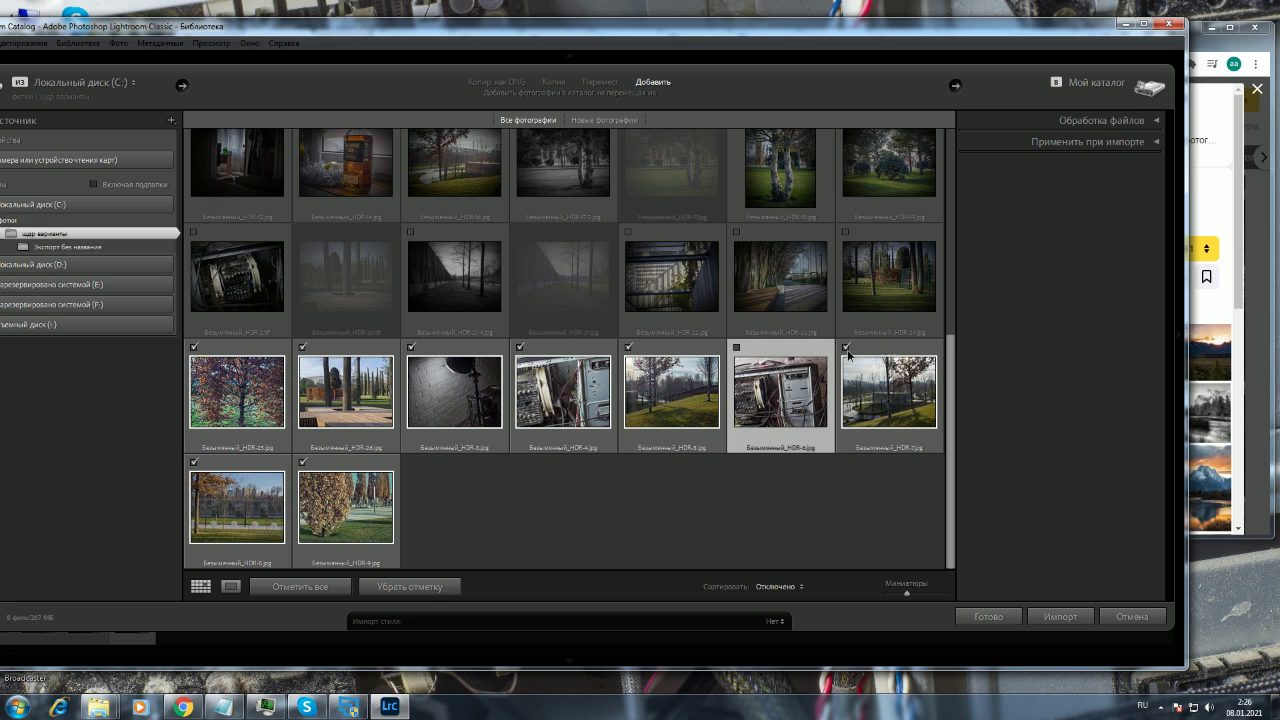
left_click(737, 348)
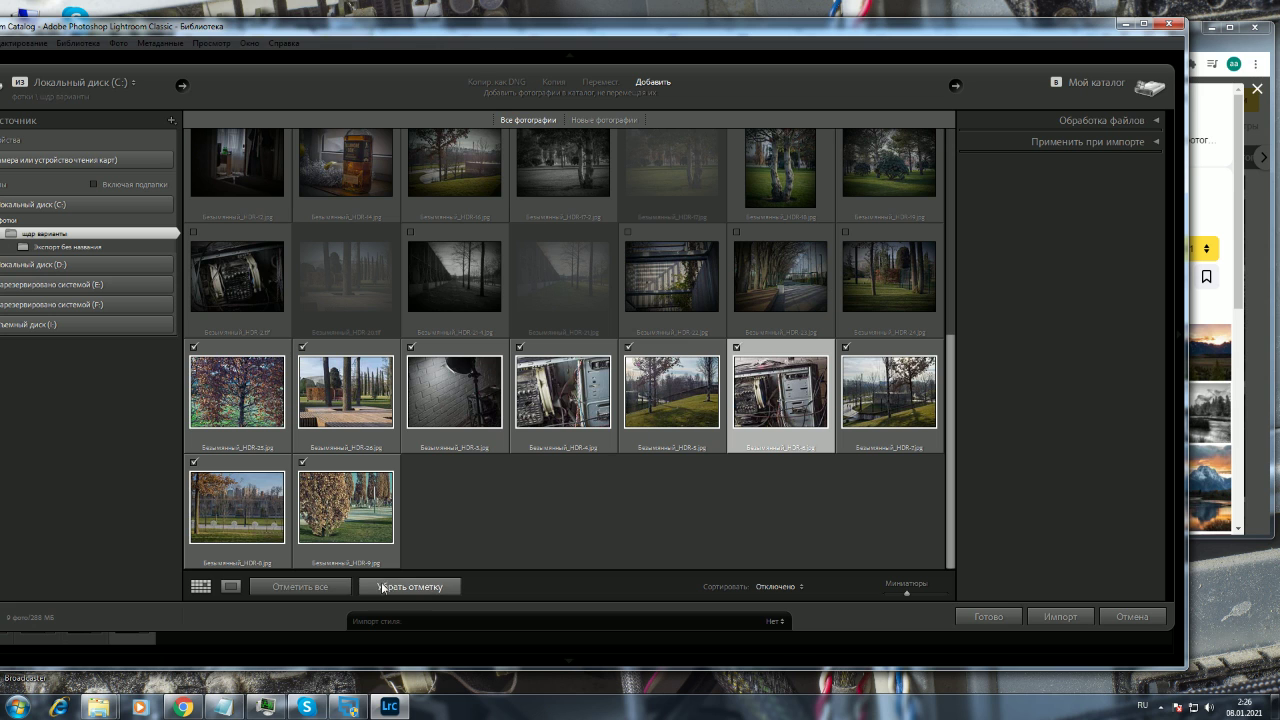
- Mark all available photos in the folder шдр варианты and import them into the catalog
left_click(318, 588)
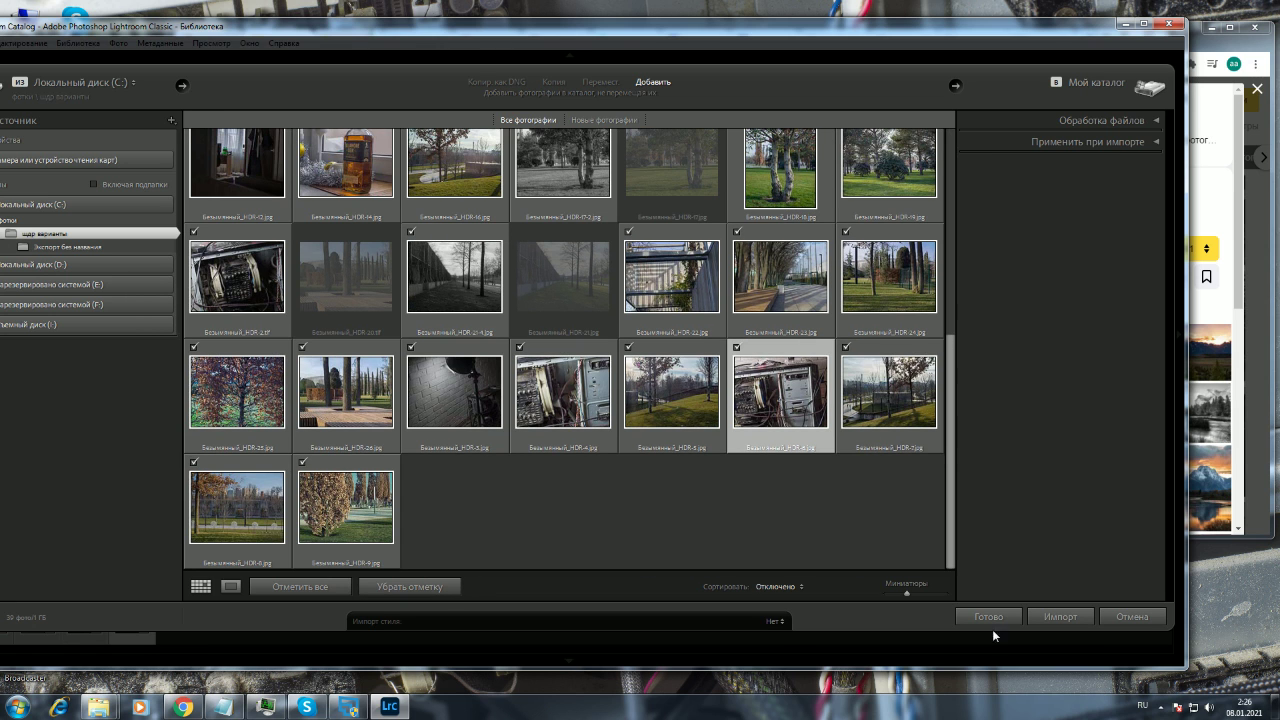
left_click(1062, 618)
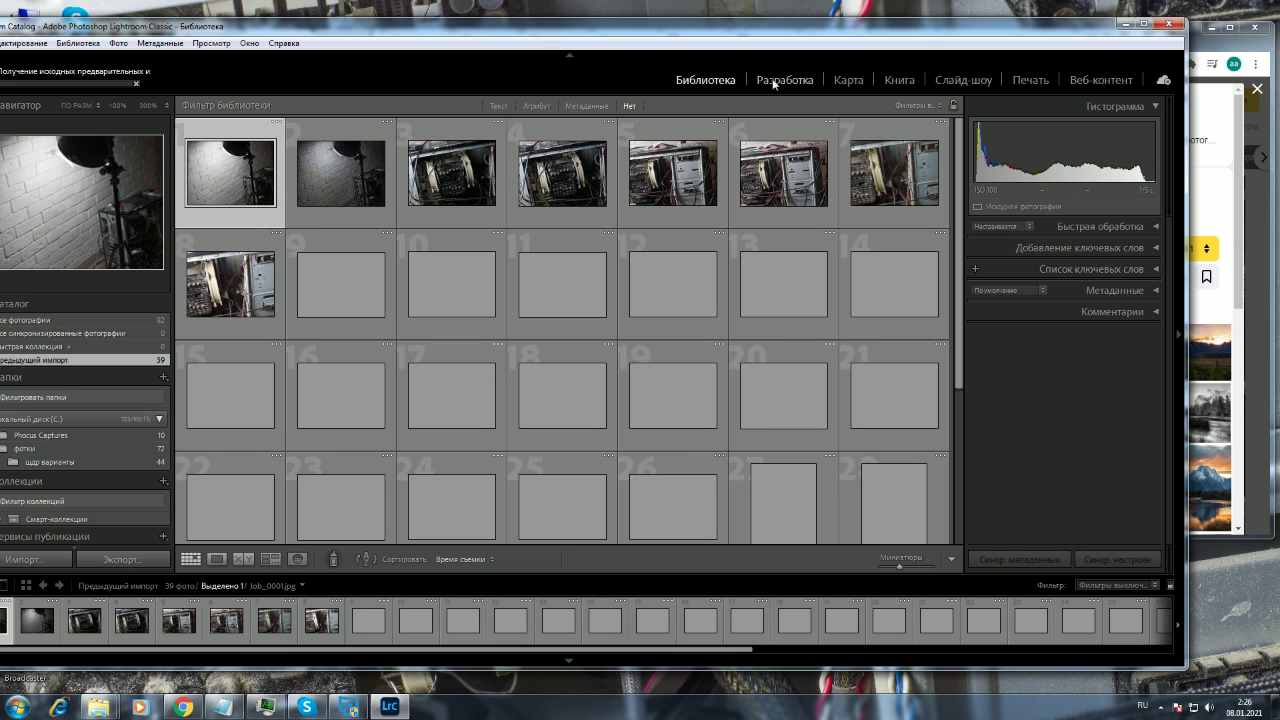
- Open Job_0001 in the Develop module and convert it to black and white
left_click(773, 84)
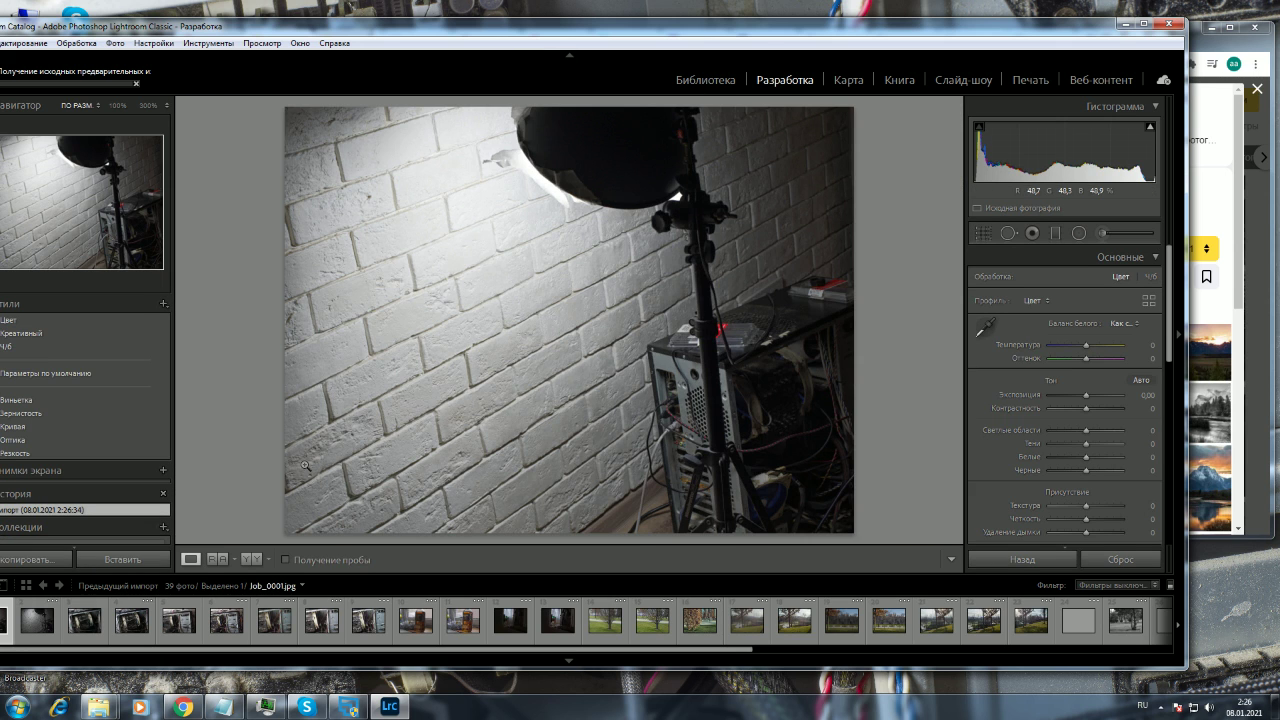
left_click_drag(380, 25, 466, 21)
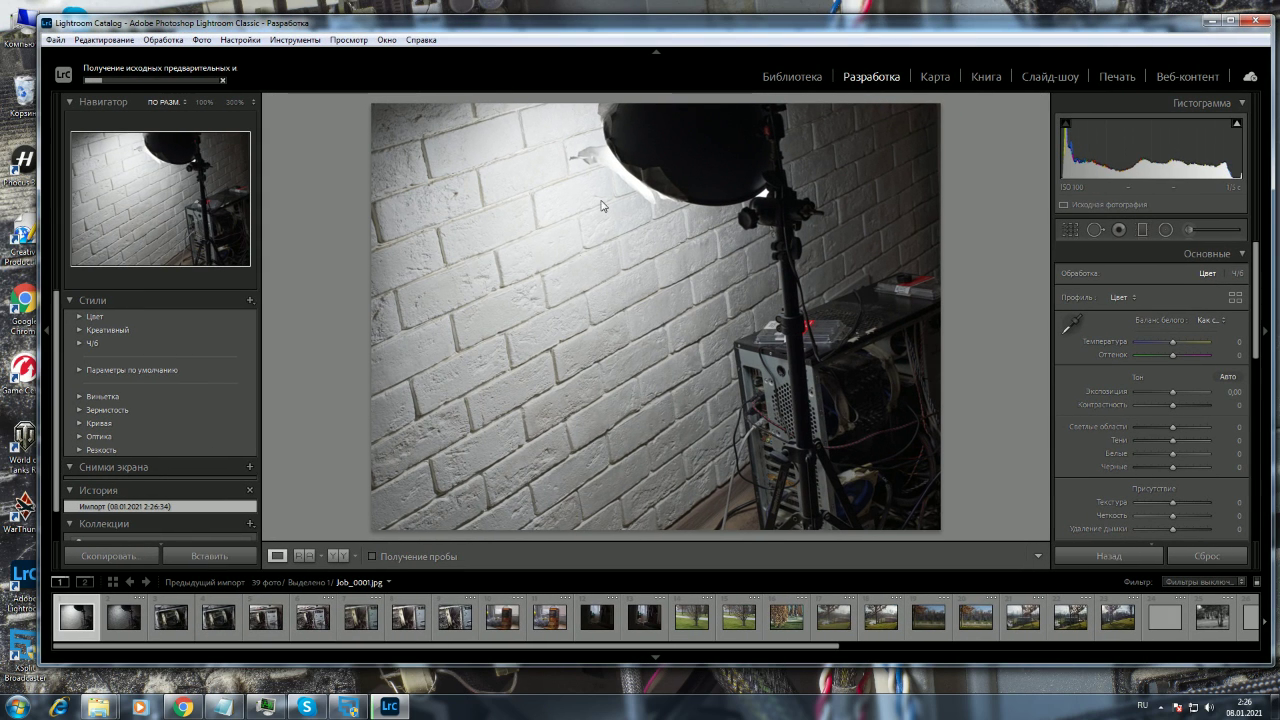
left_click(1238, 273)
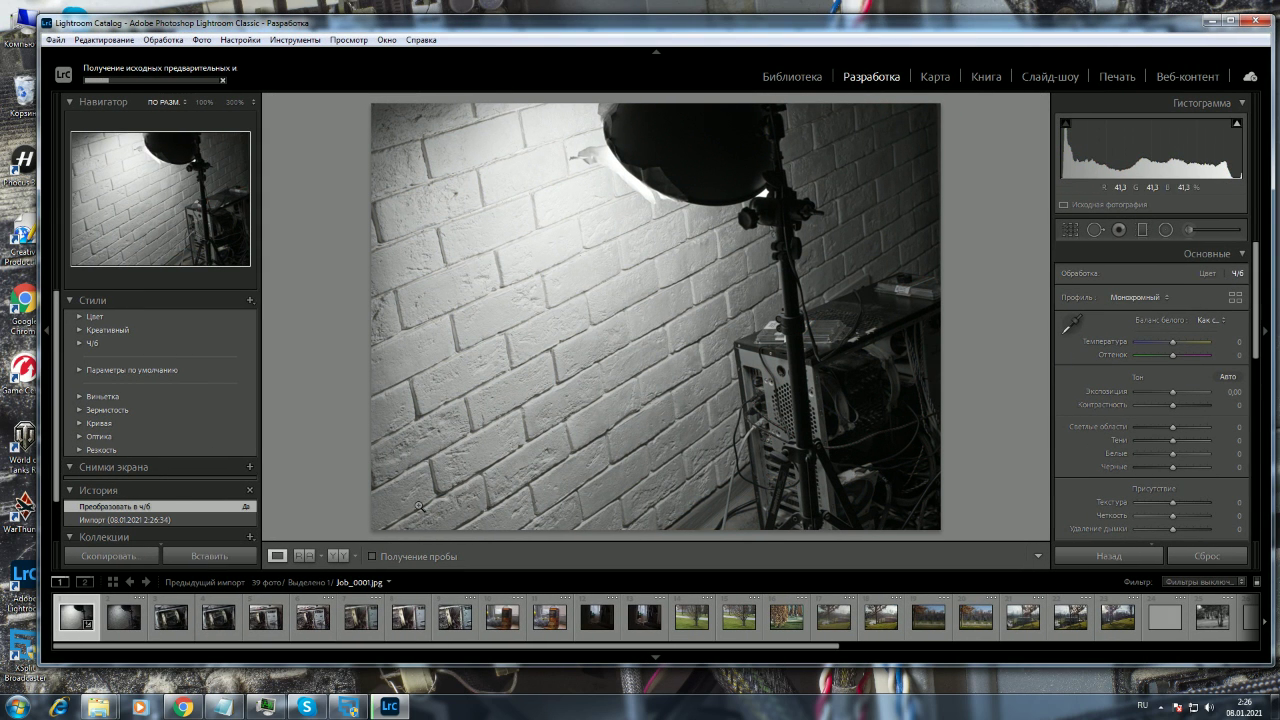
- Select all imported photos from Job_0001 to the last Безымянный_HDR-25 and synchronize Job_0001's black-and-white settings across them
left_click(120, 625)
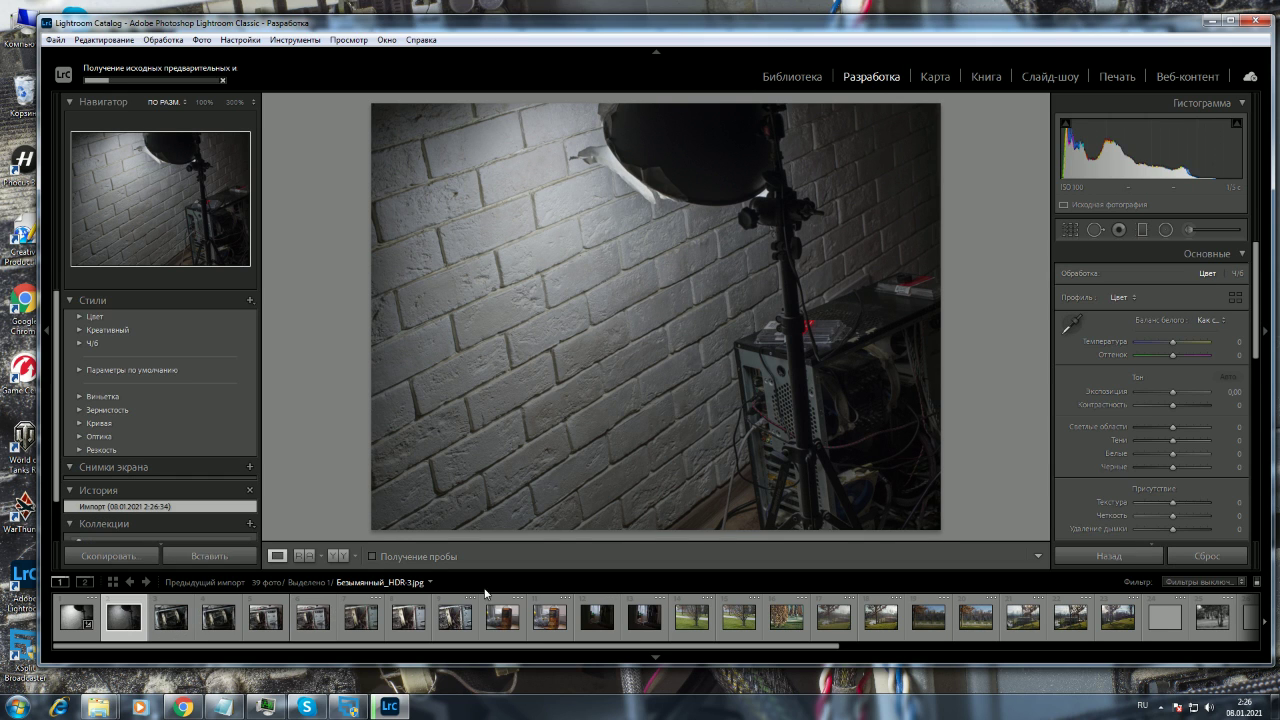
left_click(690, 615)
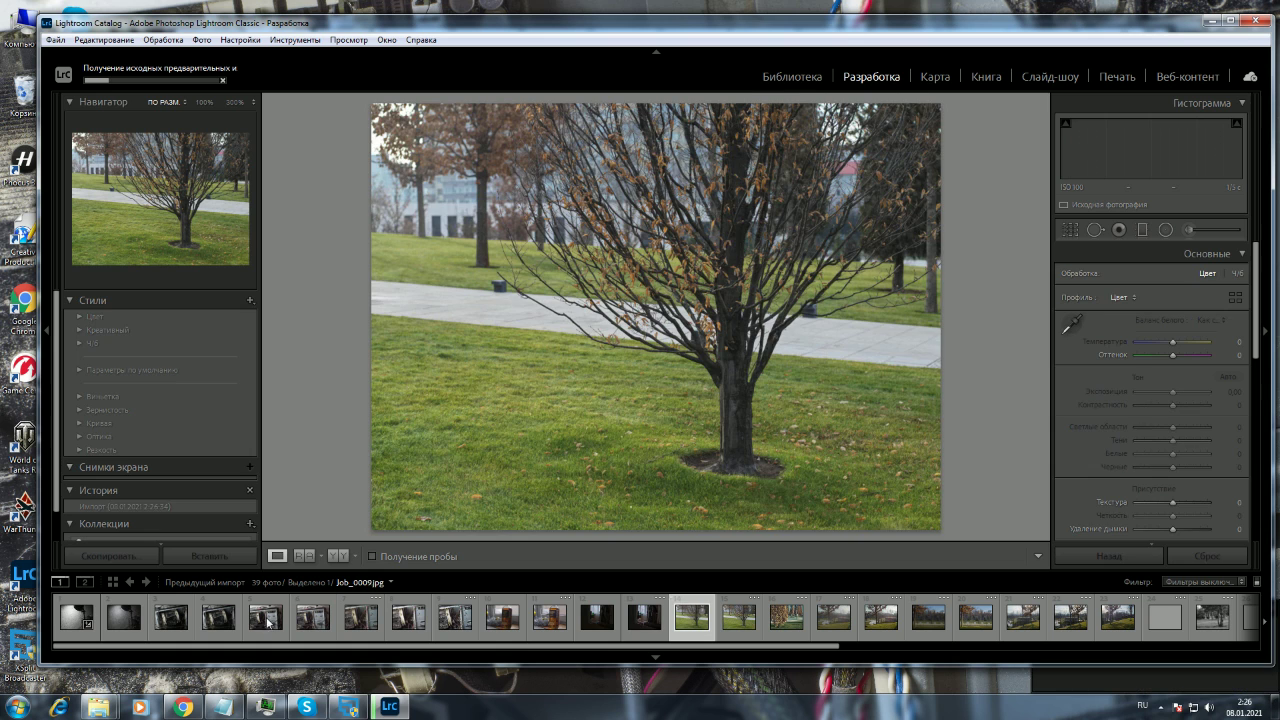
key("Home")
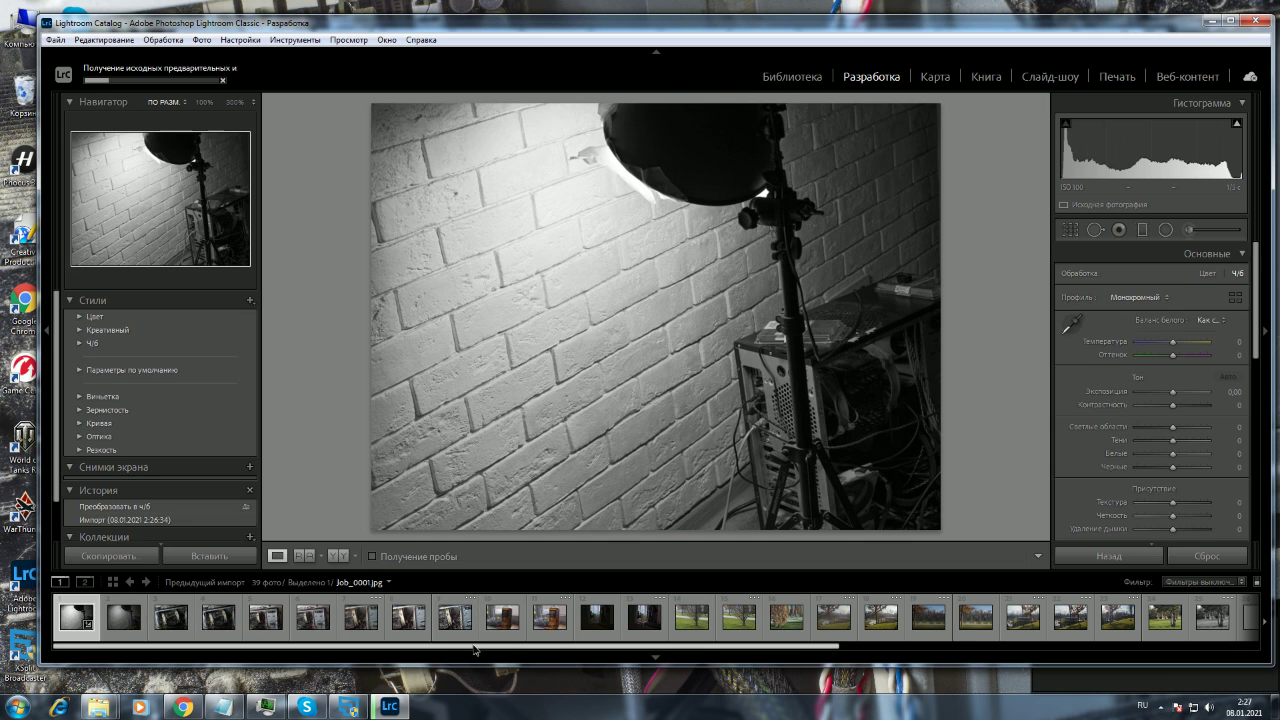
left_click_drag(476, 642, 988, 656)
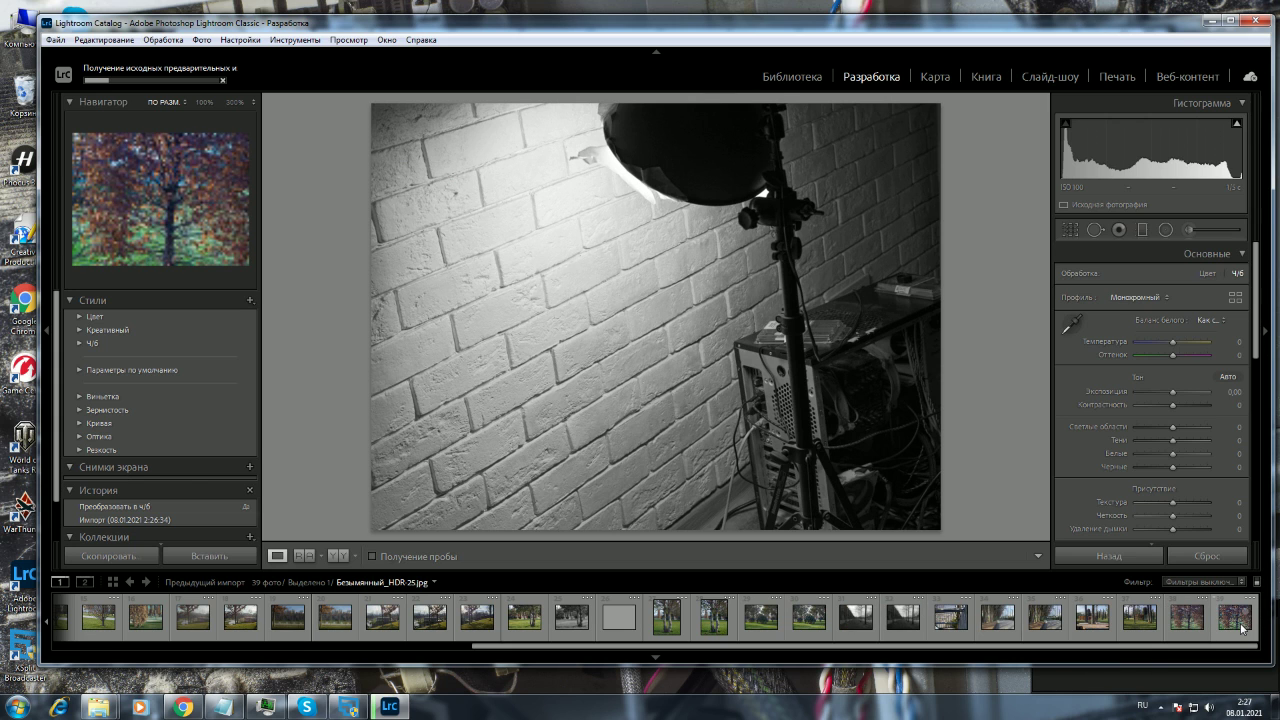
left_click(1241, 627, "shift")
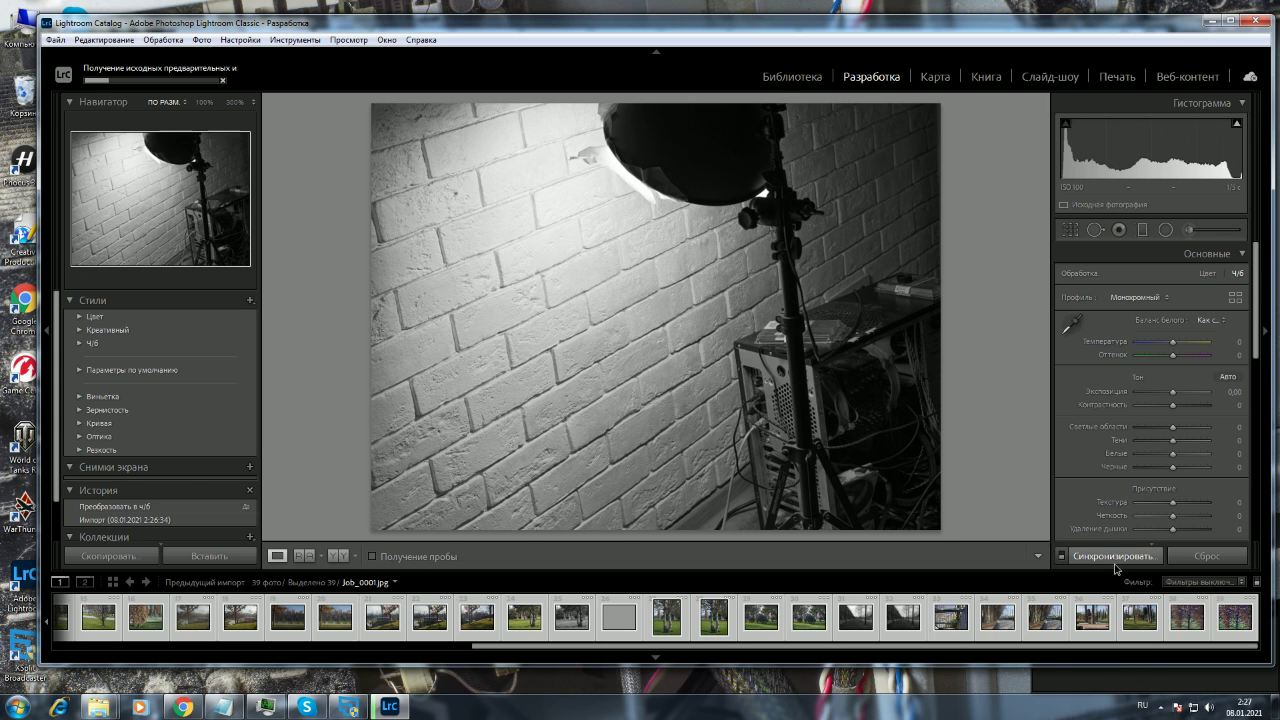
key("ctrl+shift+s")
key("Return")
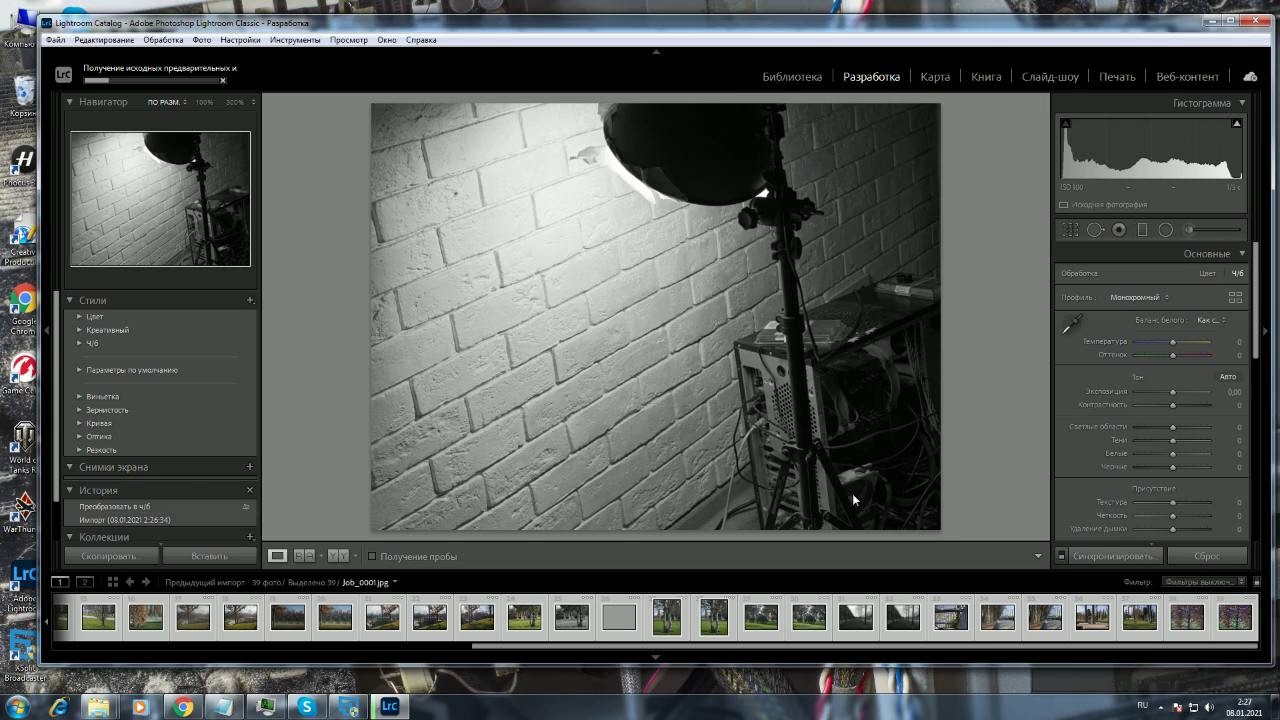
- Export all selected black-and-white photos to C:\фотки\шдр варианты, renamed with the file name and sequence pattern starting at 1
left_click(1140, 626)
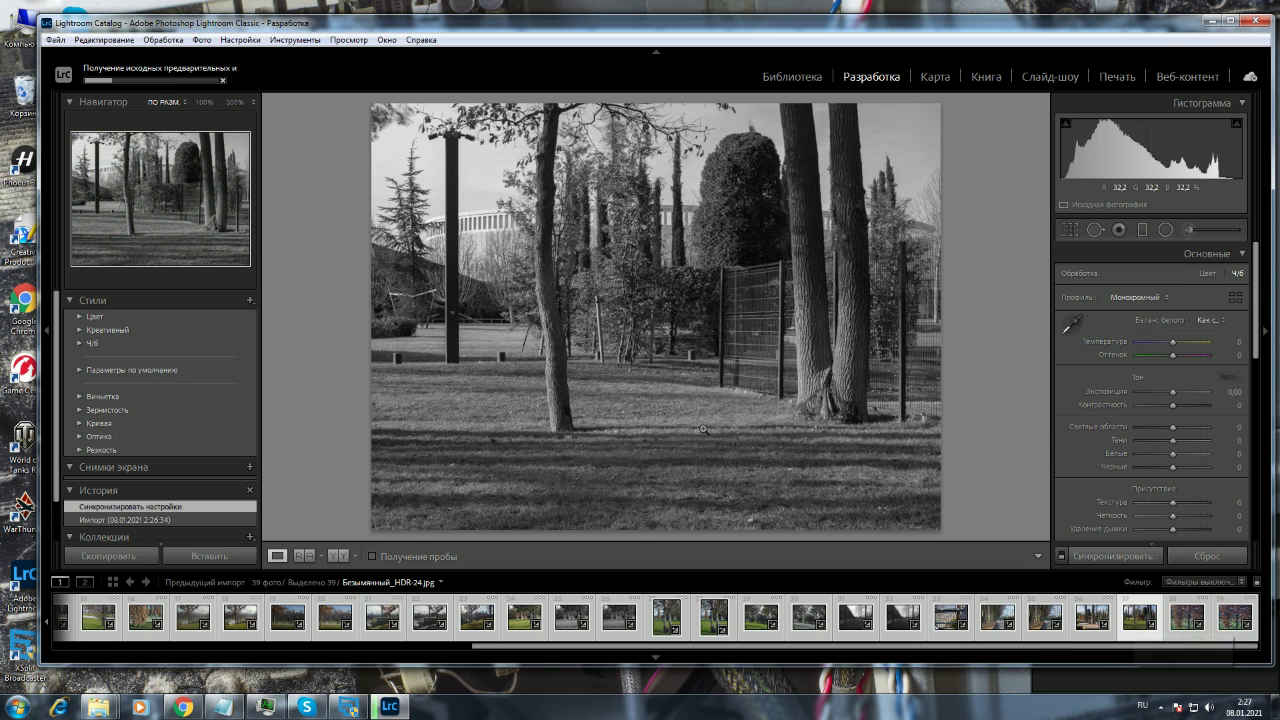
left_click(55, 40)
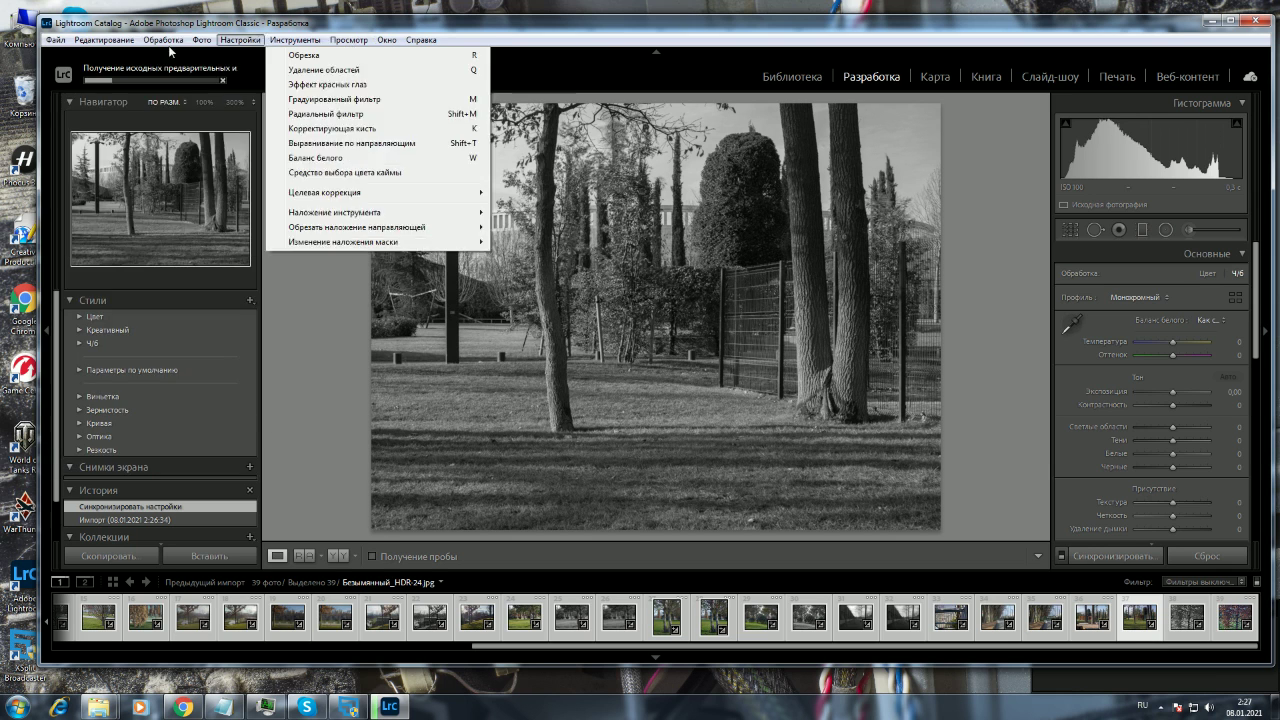
left_click(107, 225)
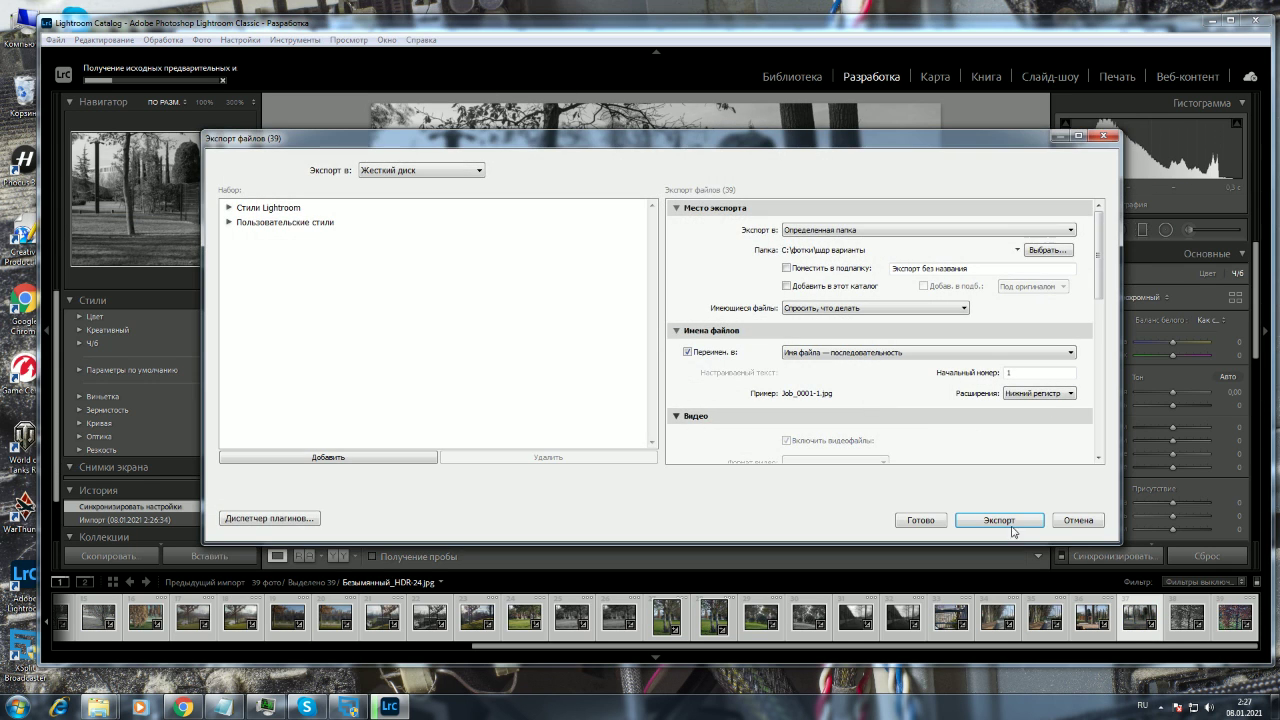
left_click(1012, 521)
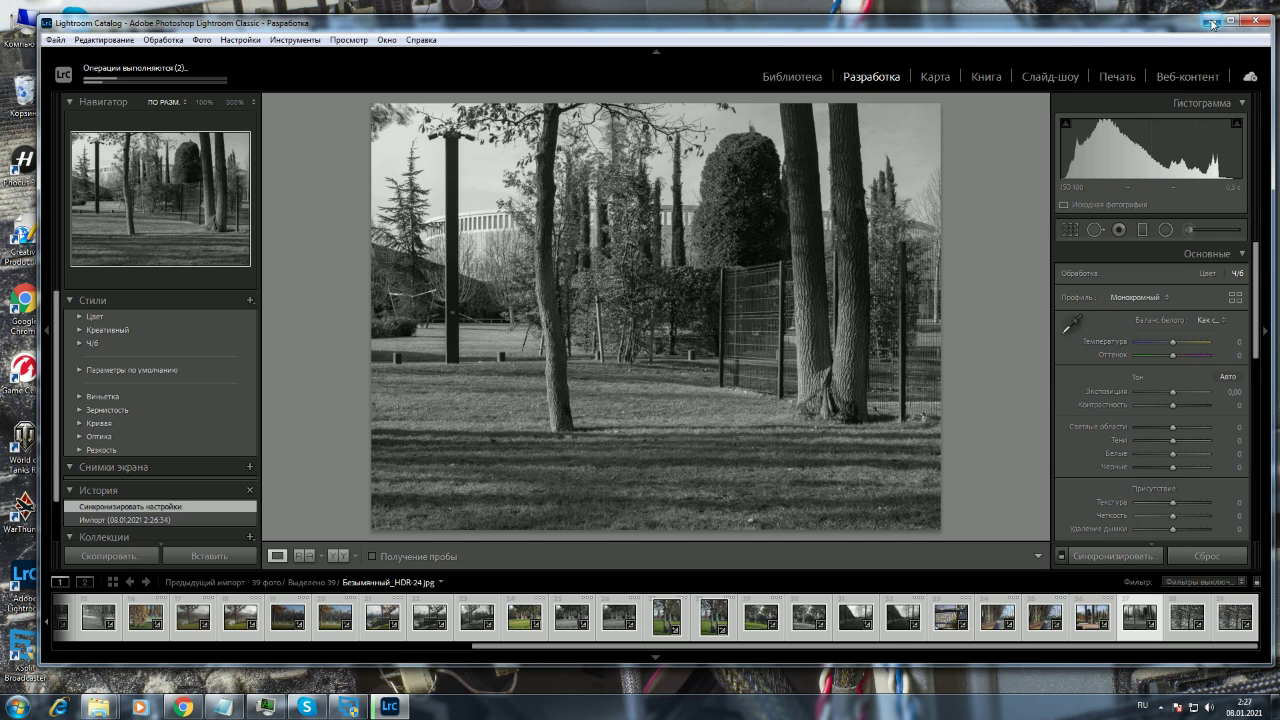
- Switch to the шдр варианты folder to check the exported black-and-white copies, and check the export progress in Lightroom Classic
left_click(1211, 24)
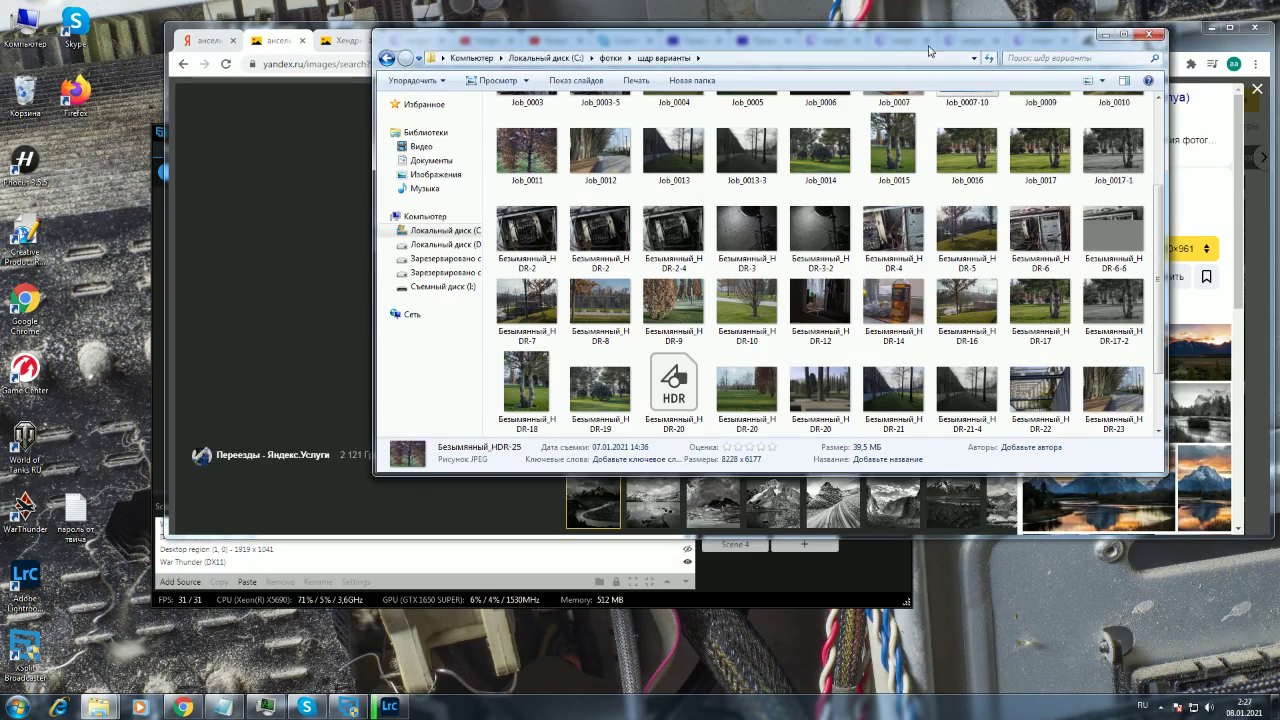
left_click_drag(928, 51, 623, 47)
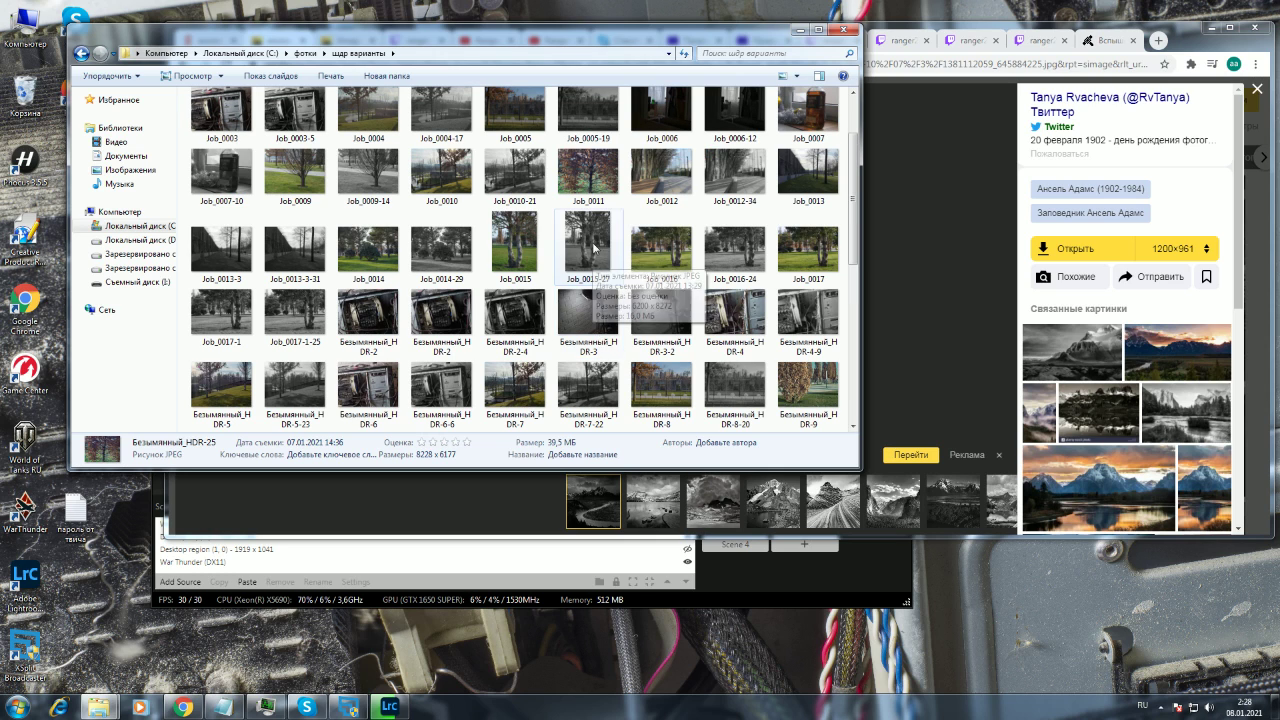
scroll(563, 333, "up", 2)
left_click(443, 224)
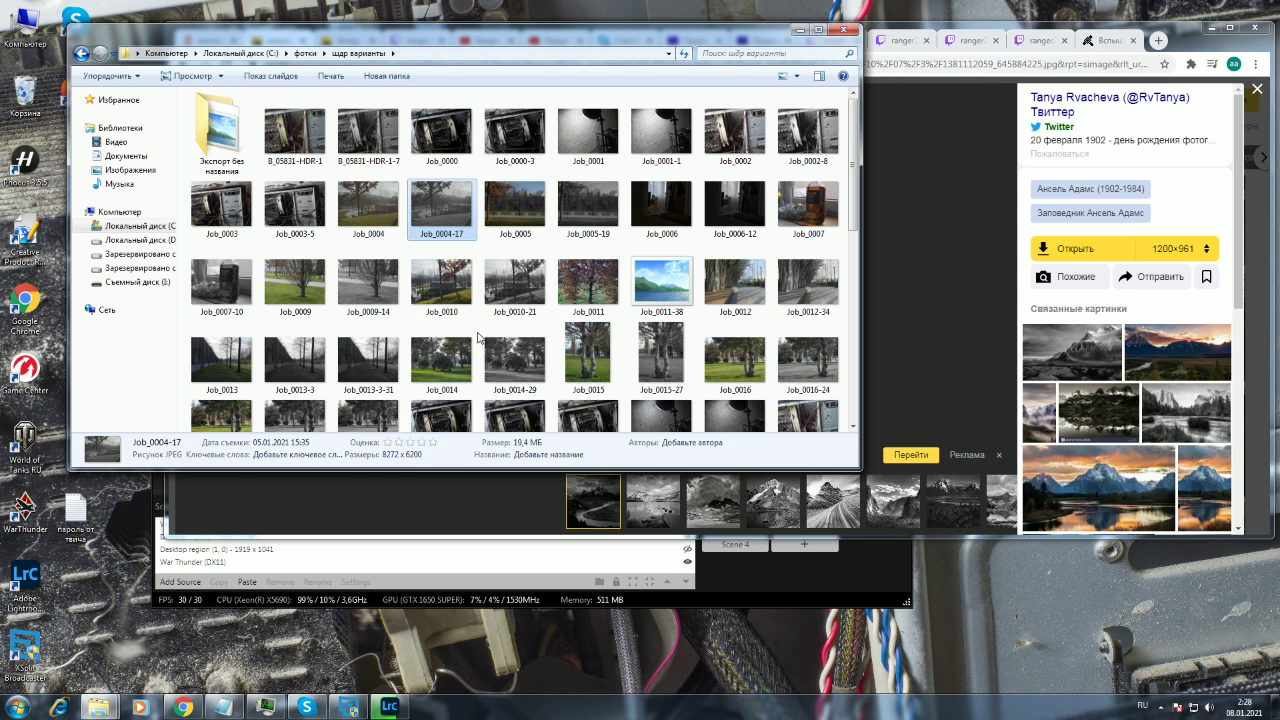
left_click(389, 706)
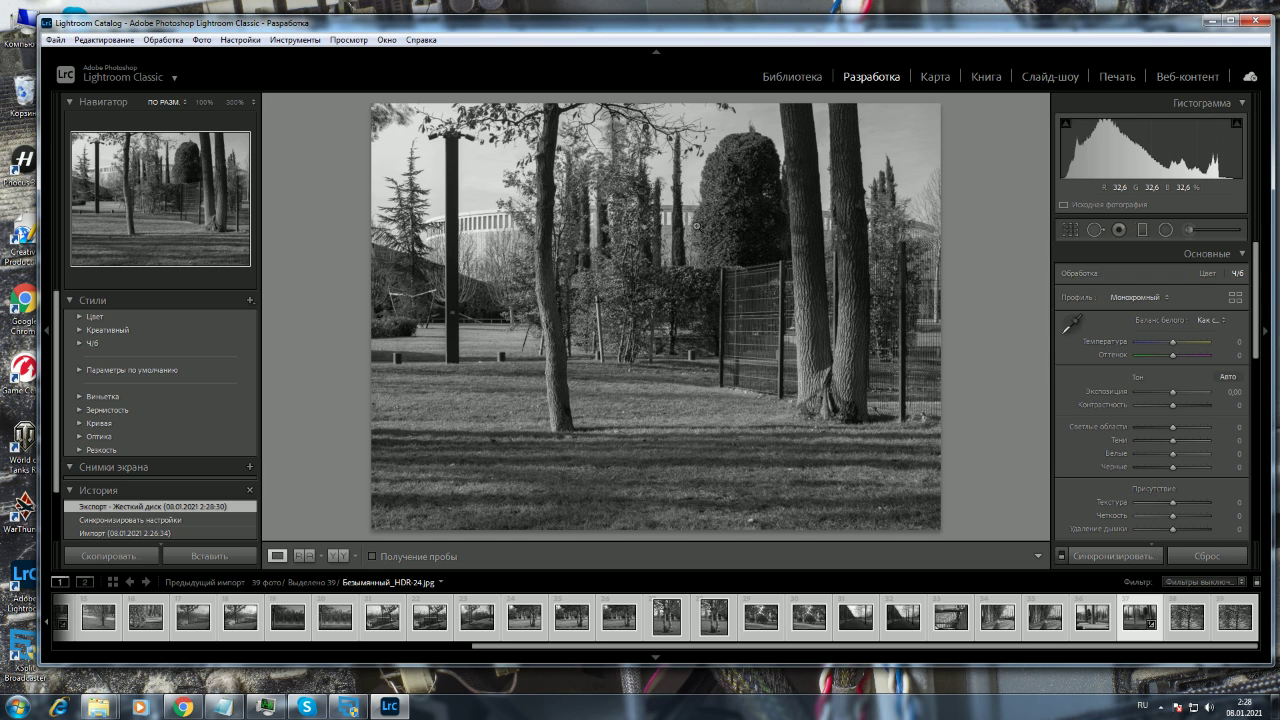
left_click(1229, 20)
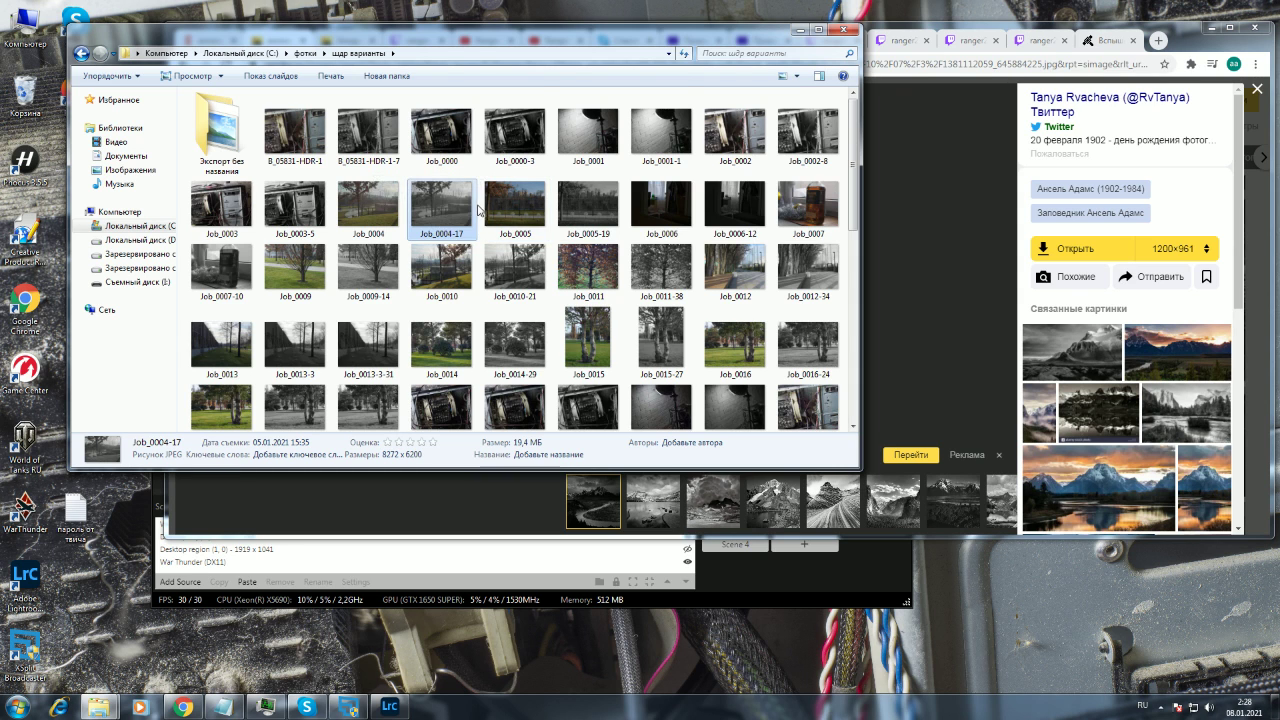
- Open the exported Безымянный_HDR-23-35, and inspect its colour version Безымянный_HDR-23 up close before closing the colour one
scroll(478, 208, "down", 10)
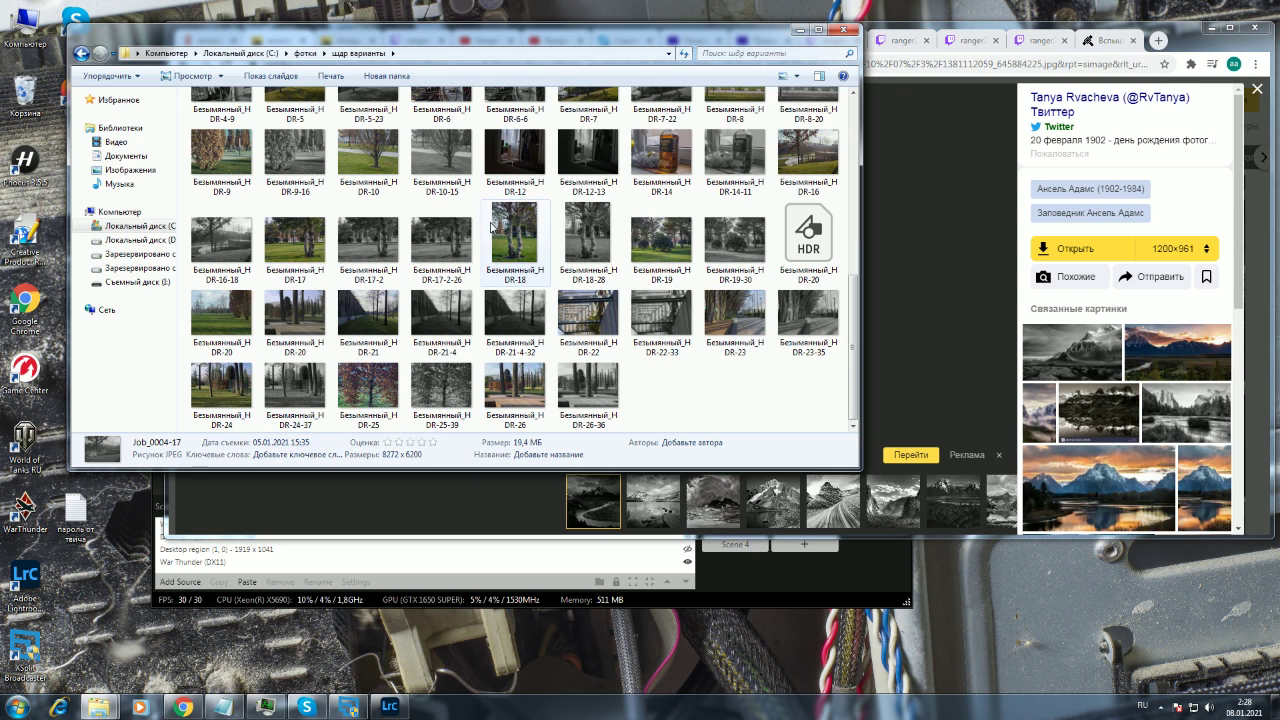
double_click(808, 322)
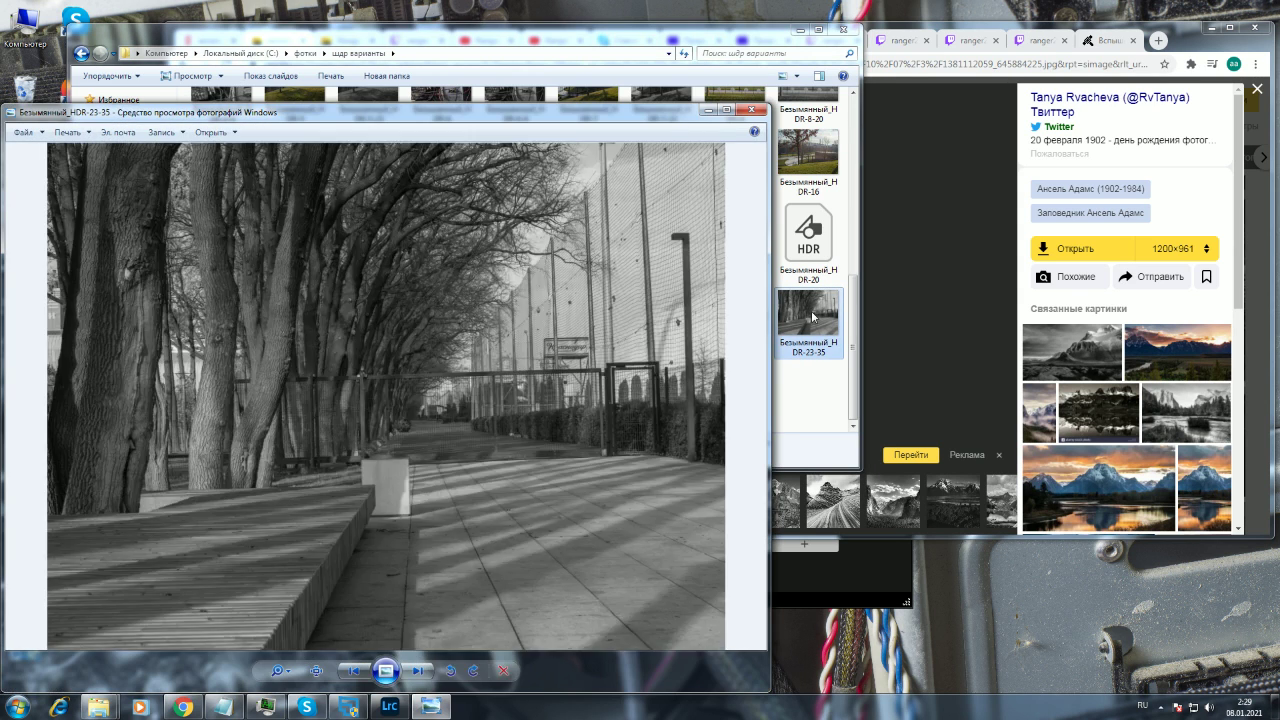
left_click(797, 427)
double_click(746, 340)
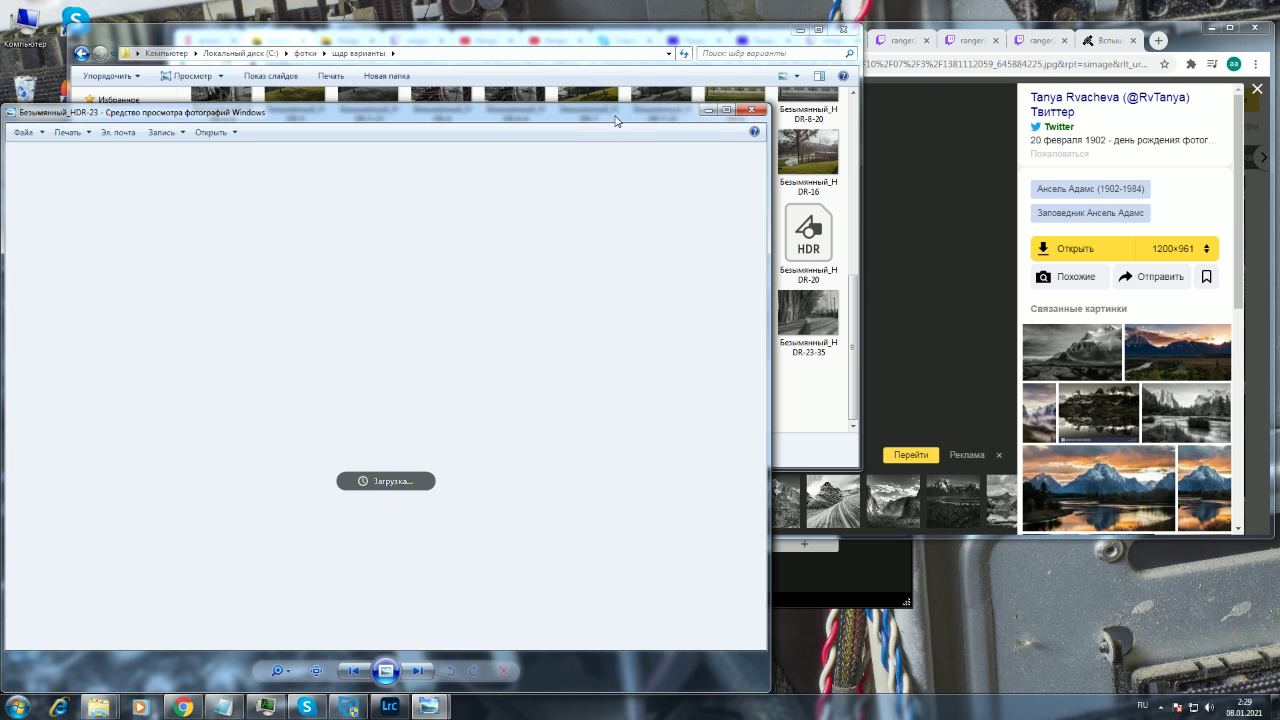
scroll(434, 363, "up", 4)
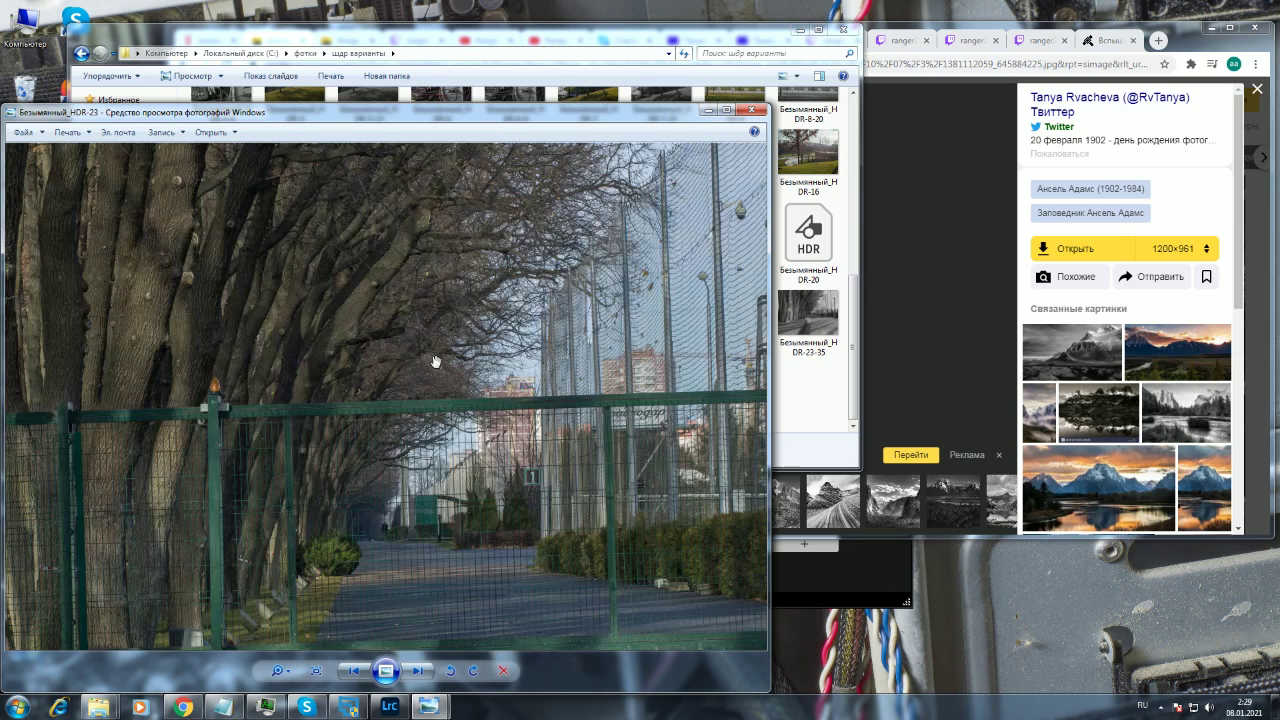
scroll(488, 398, "down", 4)
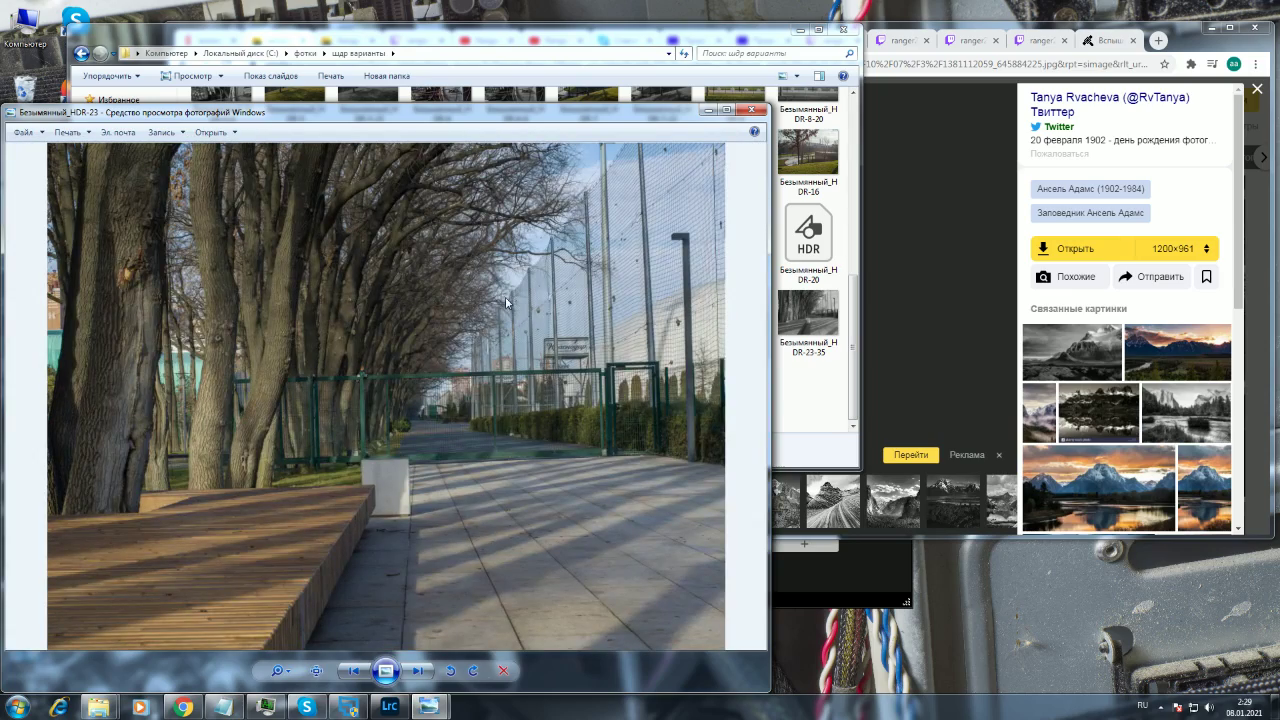
left_click(751, 110)
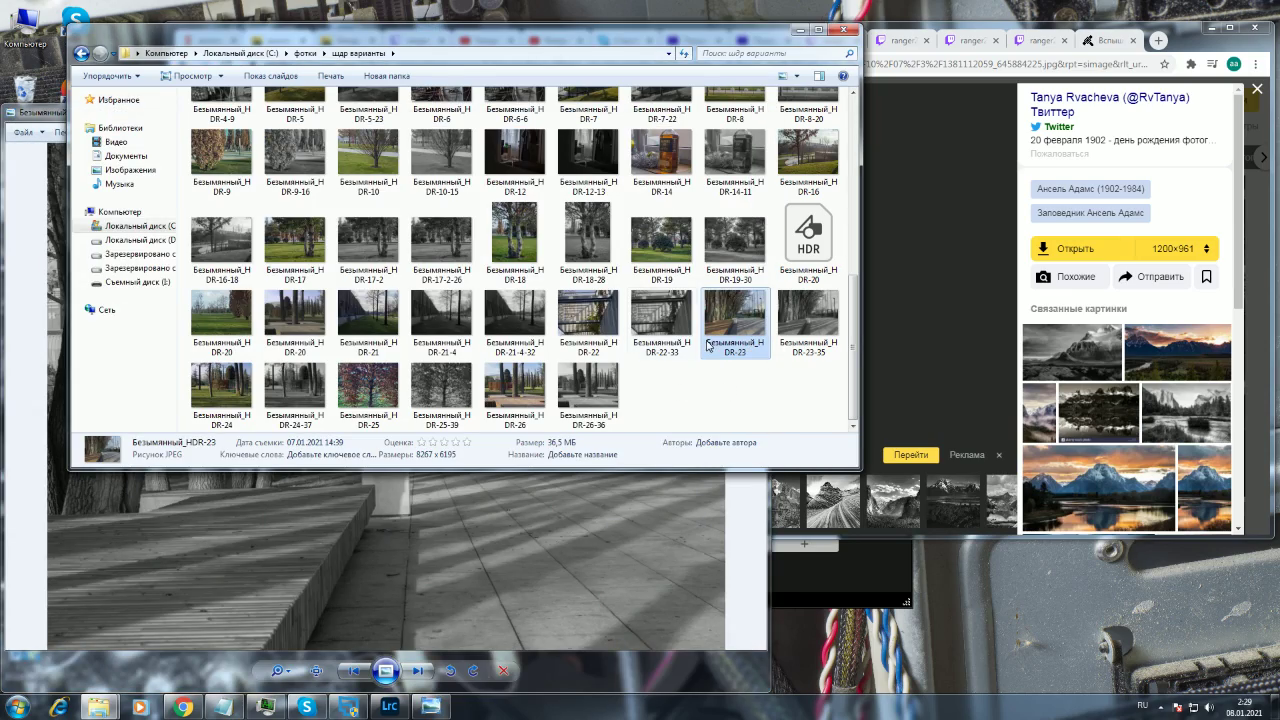
- Open the single-exposure Job_0012-34 in its own viewer window beside Безымянный_HDR-23-35 and compare the two full images
scroll(855, 348, "up", 1)
left_click_drag(860, 348, 868, 210)
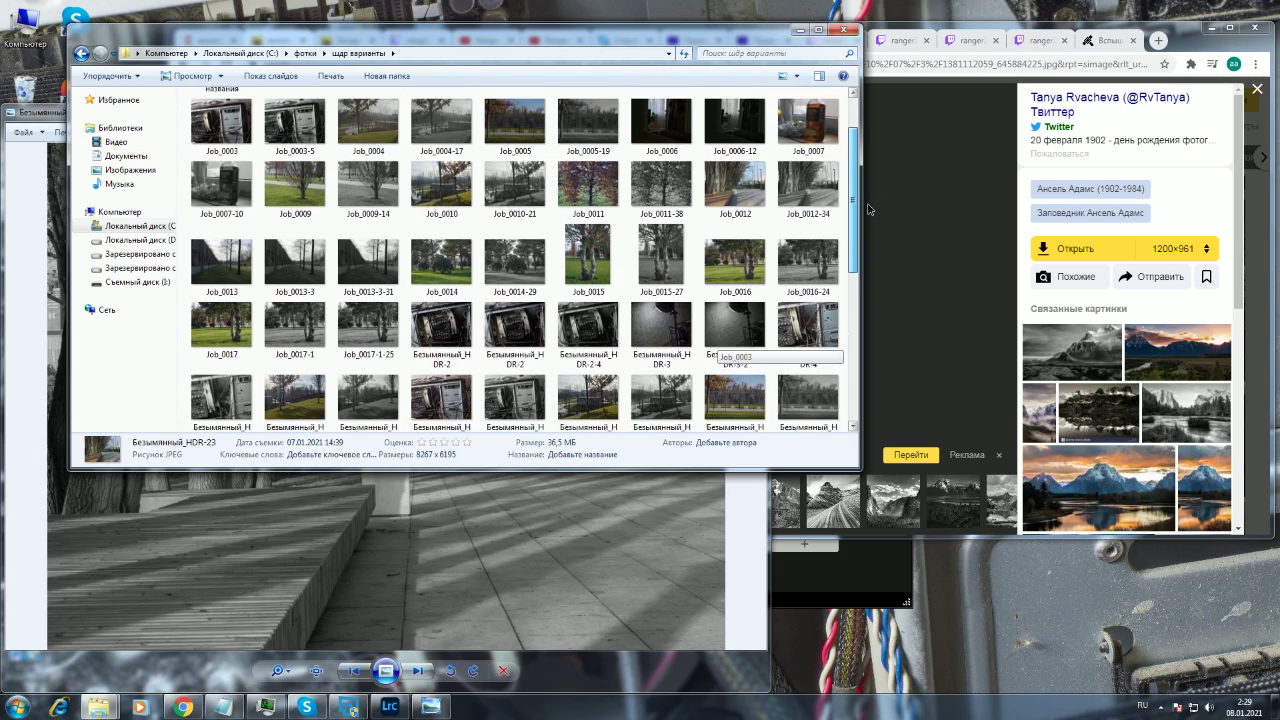
double_click(808, 183)
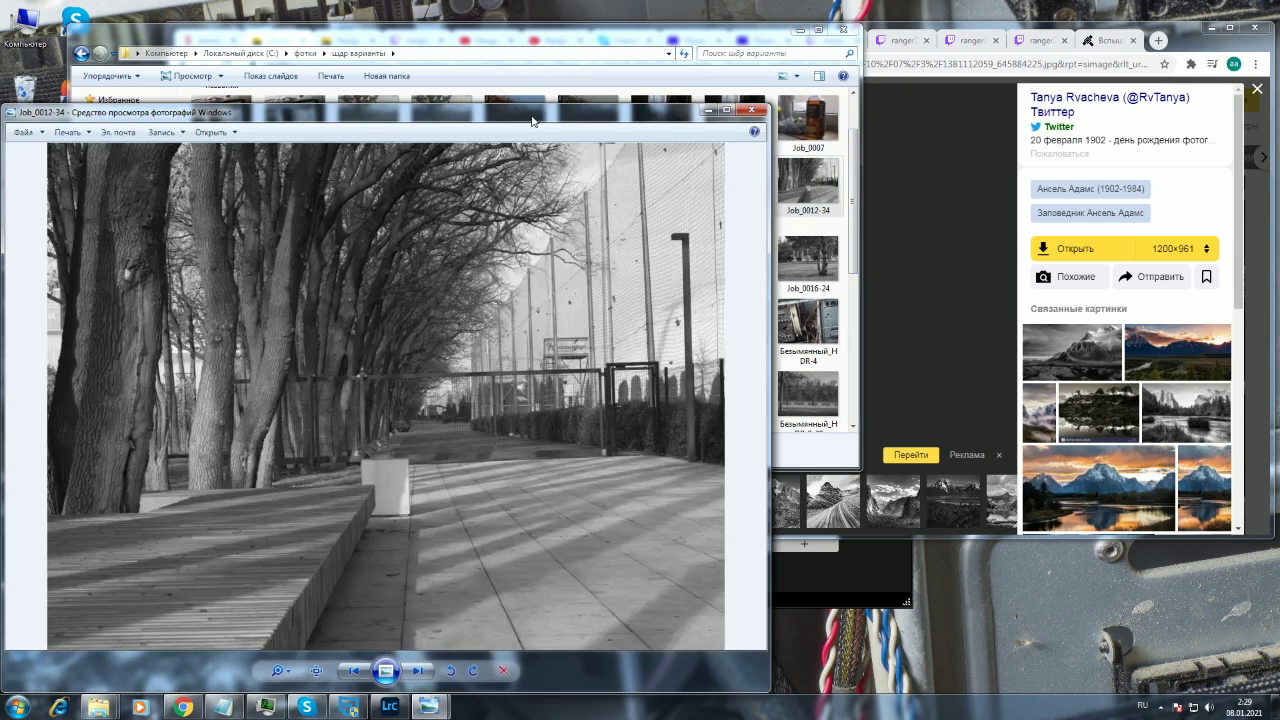
left_click_drag(532, 121, 1082, 113)
left_click(450, 506)
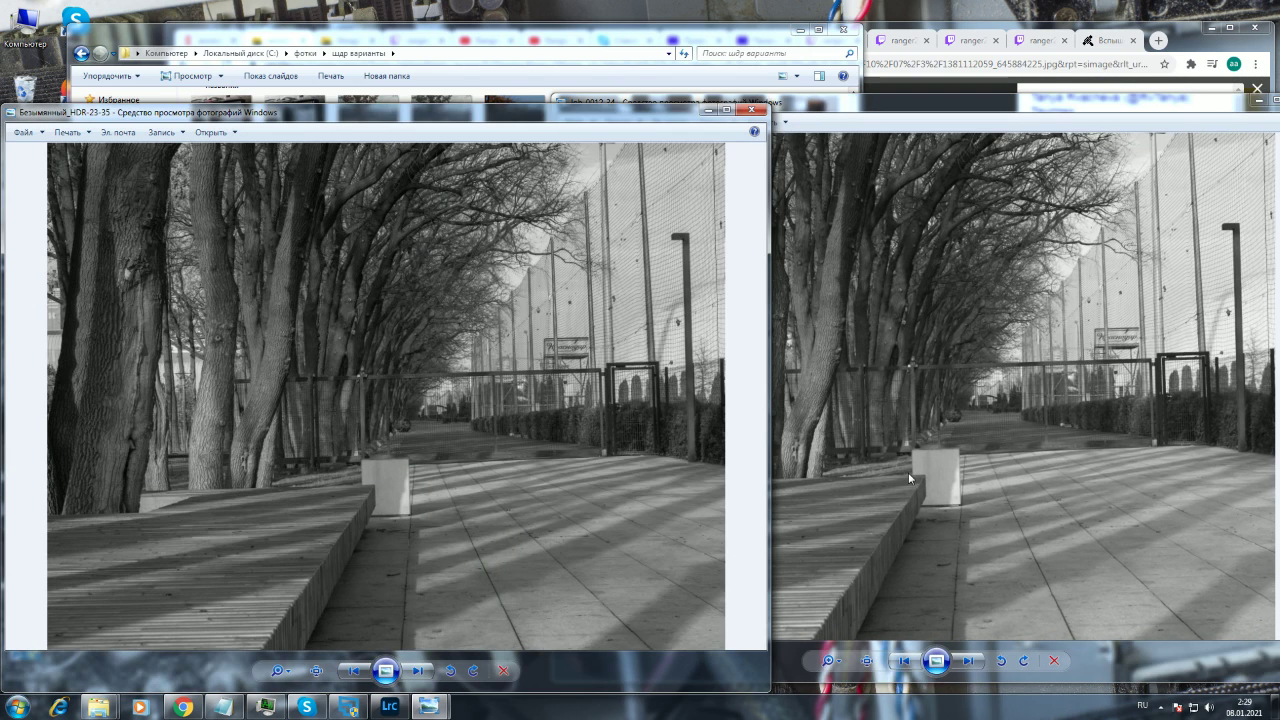
left_click(926, 502)
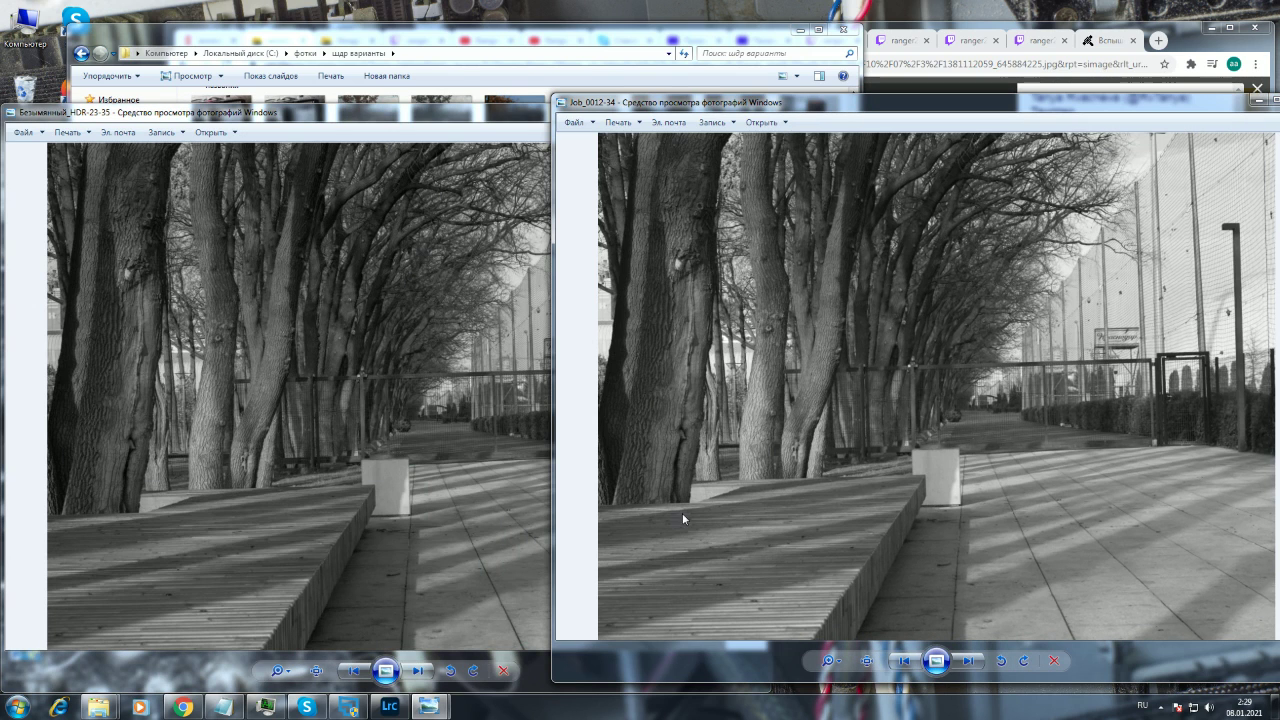
left_click(459, 512)
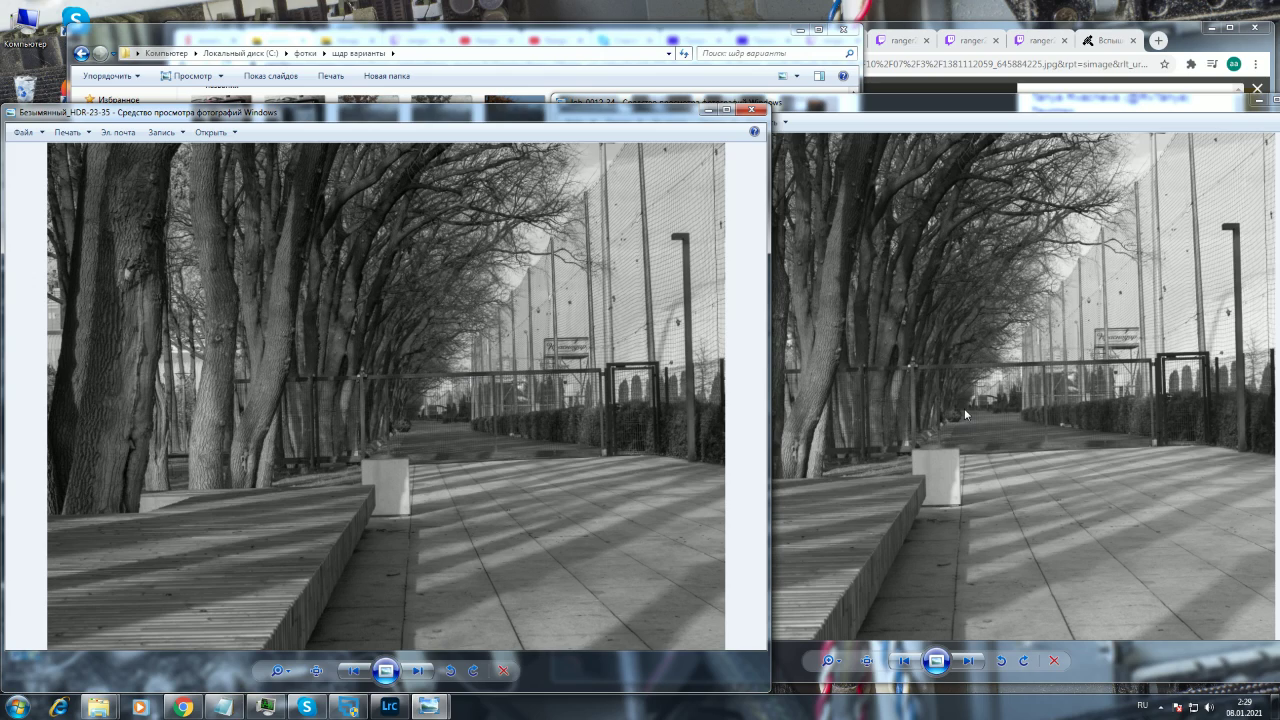
- Enlarge the tree trunks above the fence in both Job_0012-34 and Безымянный_HDR-23-35 to compare their detail
left_click(944, 340)
scroll(944, 340, "up", 4)
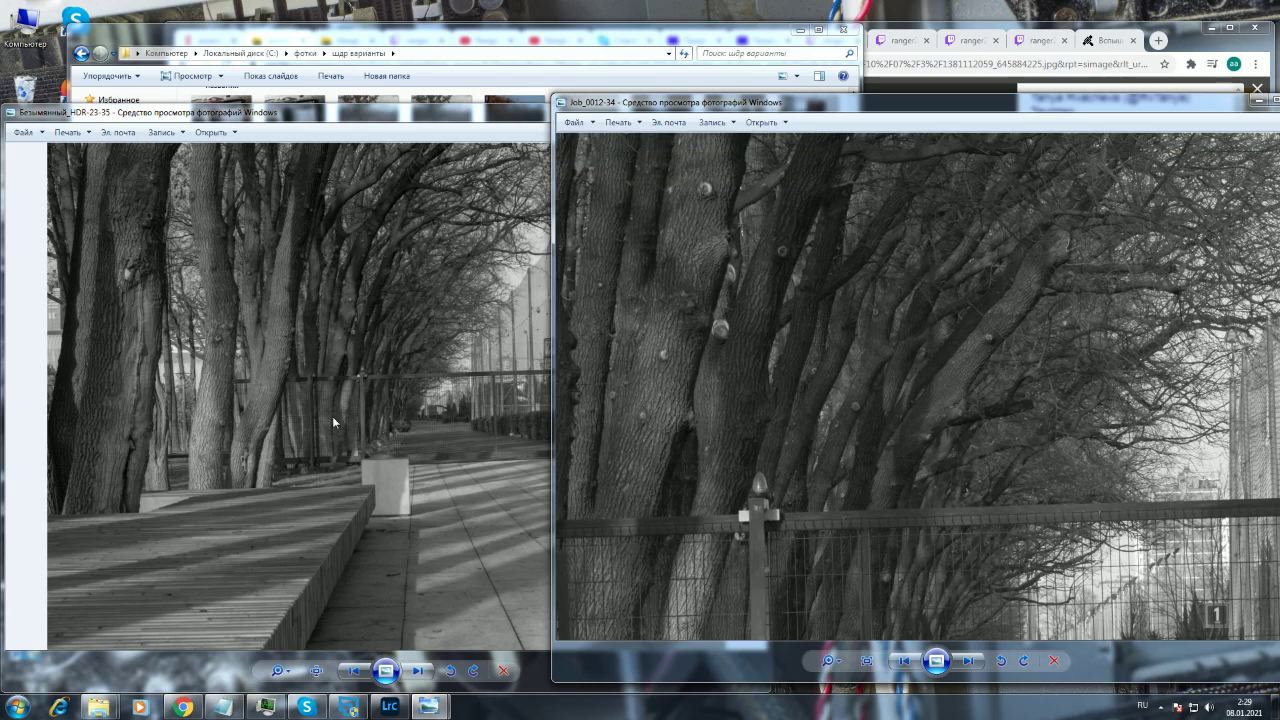
left_click(358, 332)
scroll(358, 332, "up", 4)
scroll(358, 332, "up", 5)
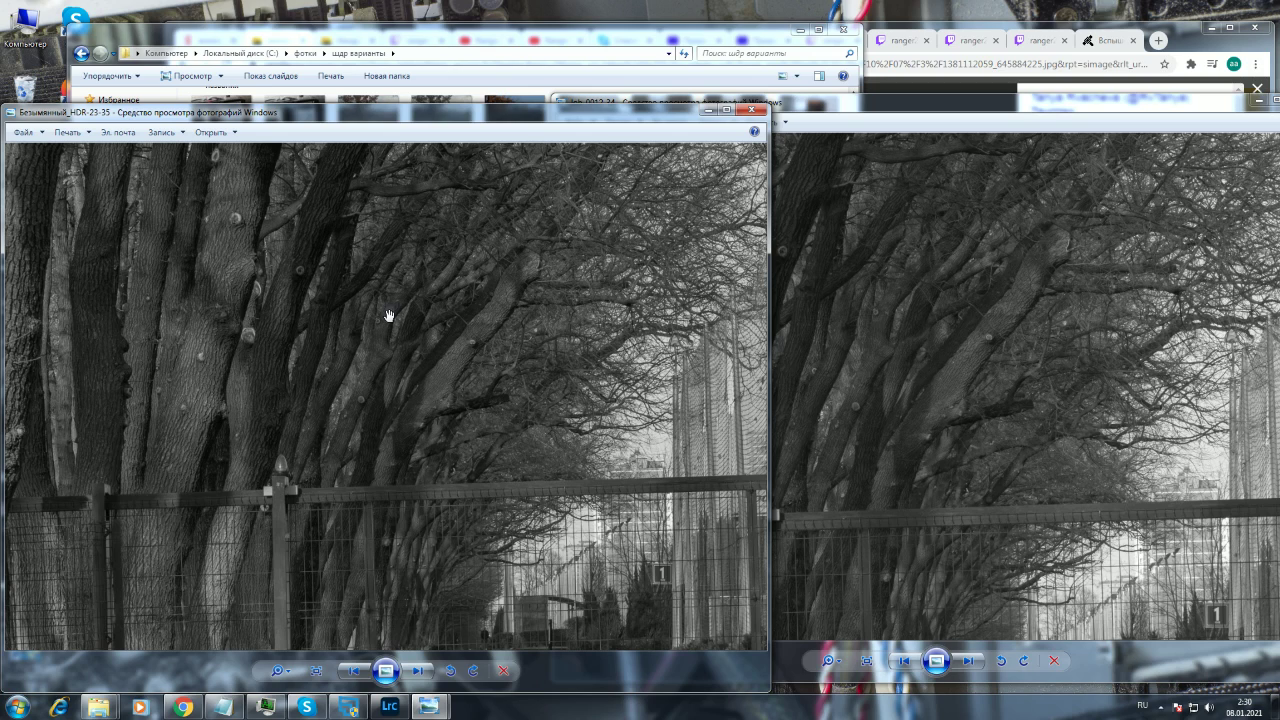
scroll(371, 297, "up", 3)
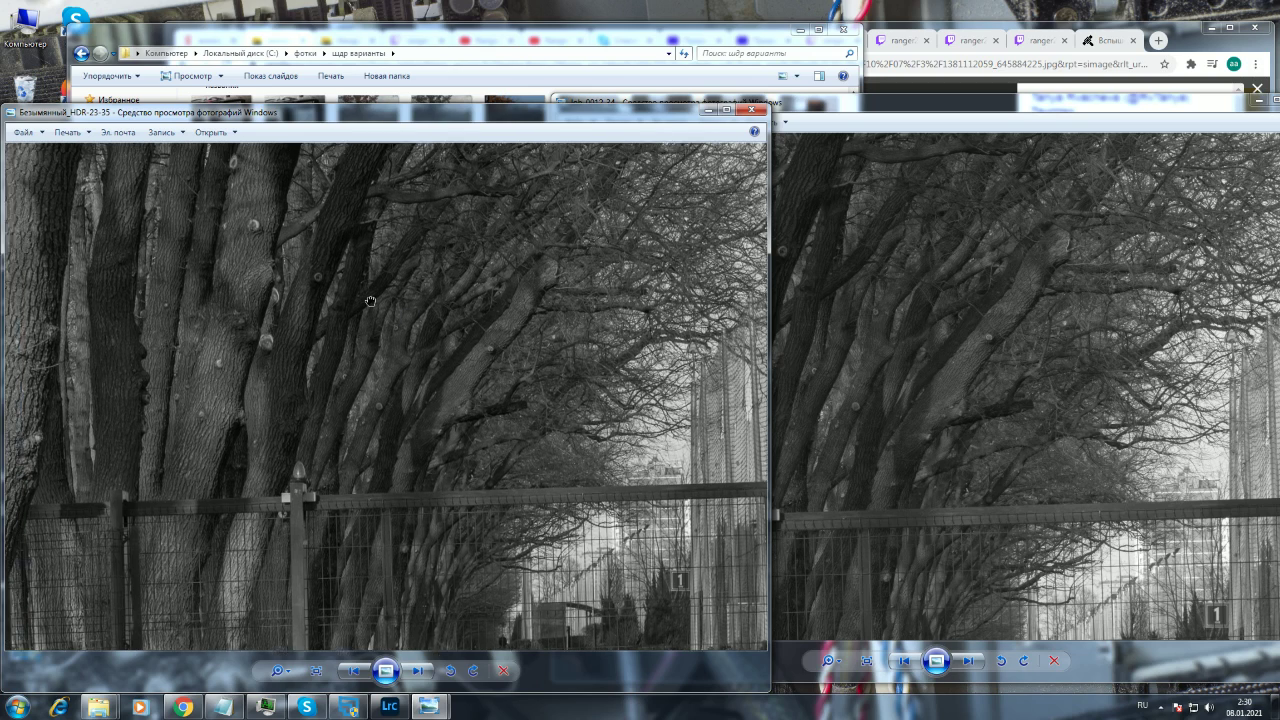
scroll(402, 362, "up", 3)
left_click(857, 371)
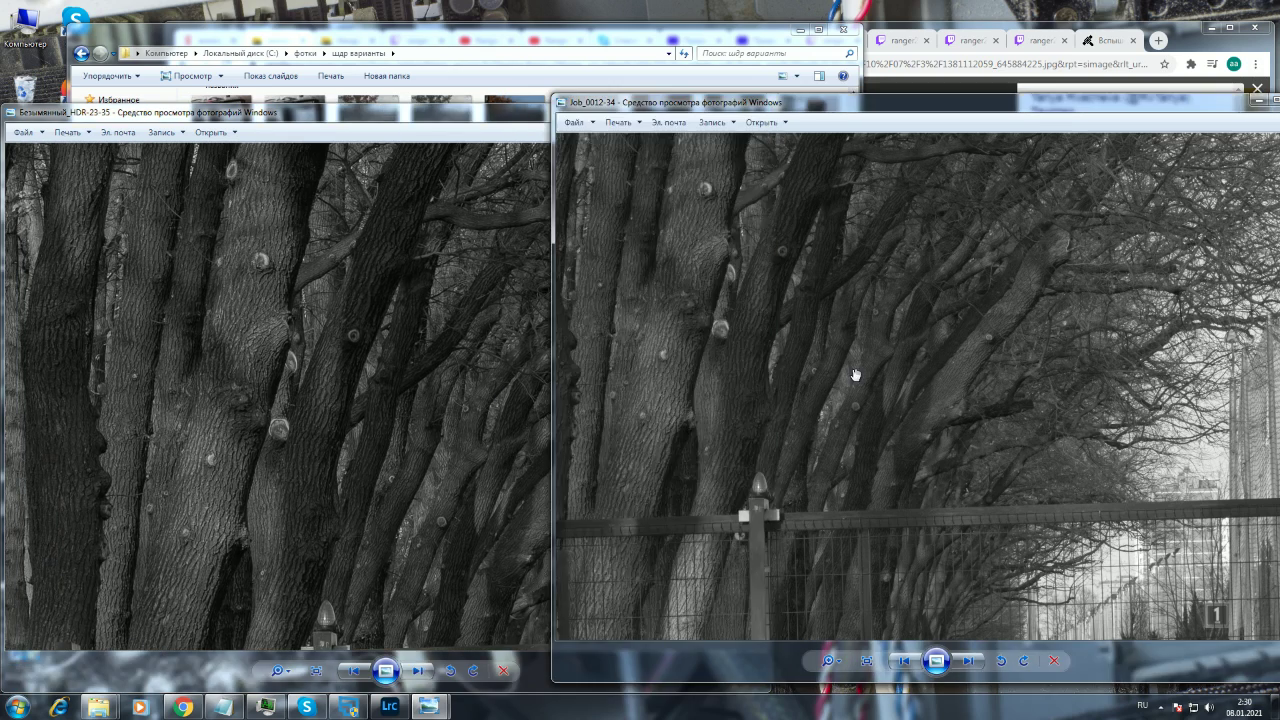
scroll(830, 408, "up", 2)
left_click_drag(830, 408, 791, 426)
- Line up the same group of tree trunks in both enlarged photos and examine the bark texture
left_click(349, 435)
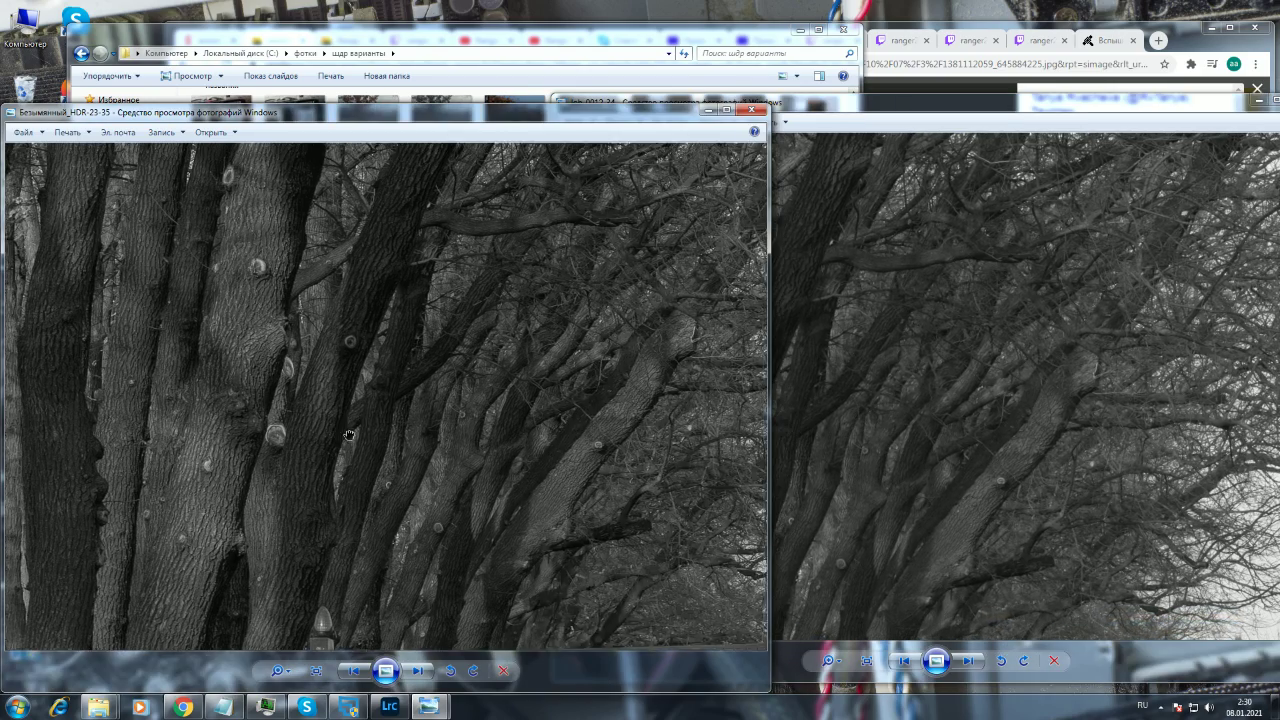
left_click_drag(349, 435, 343, 463)
left_click(864, 429)
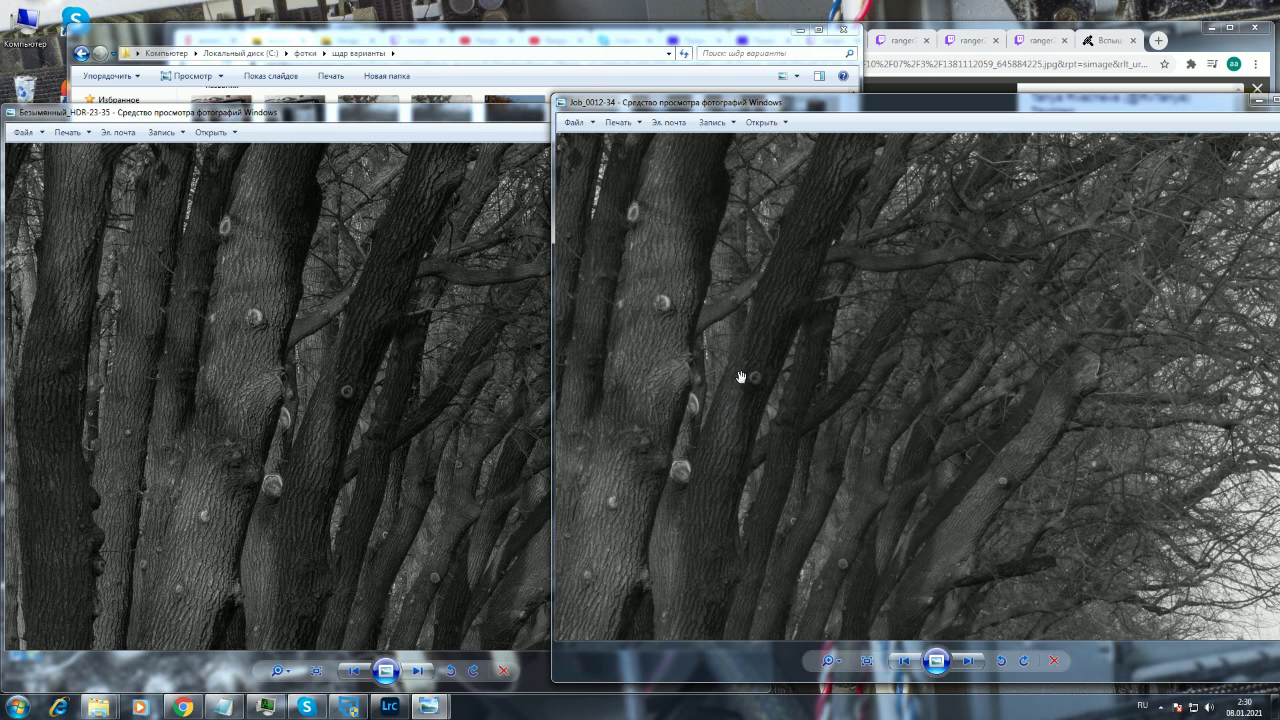
left_click_drag(749, 380, 771, 371)
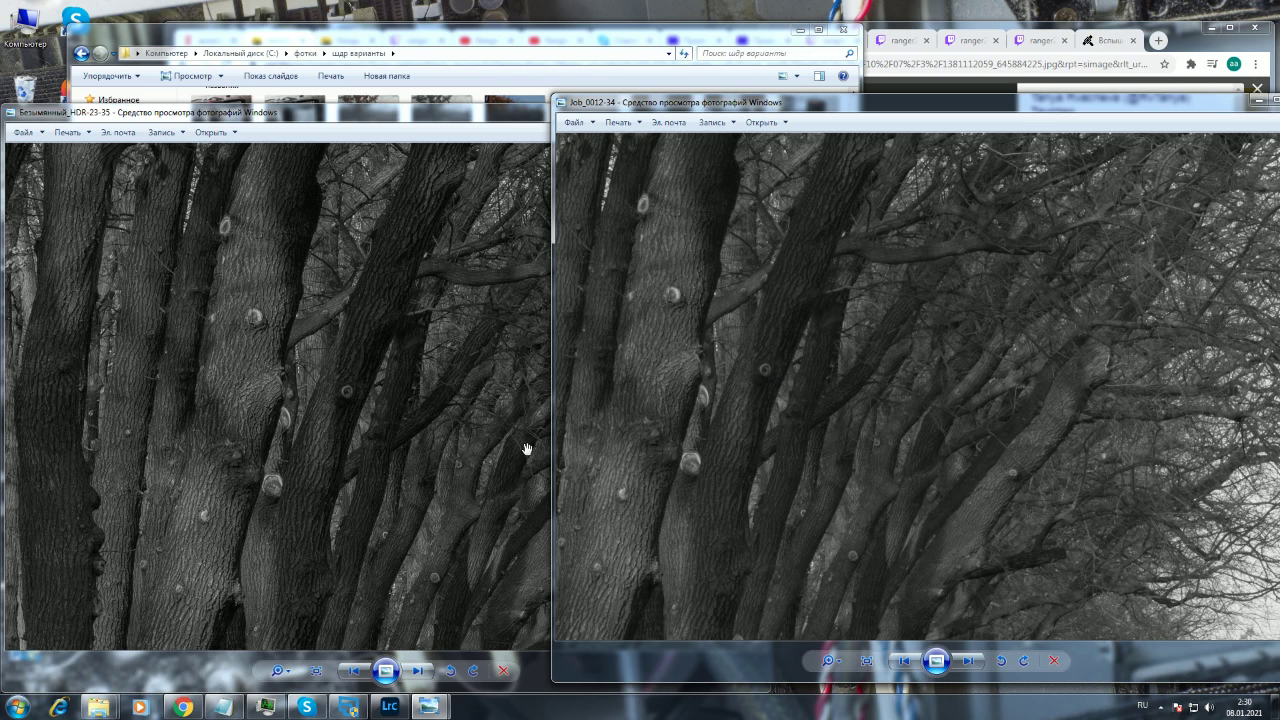
left_click_drag(351, 429, 390, 396)
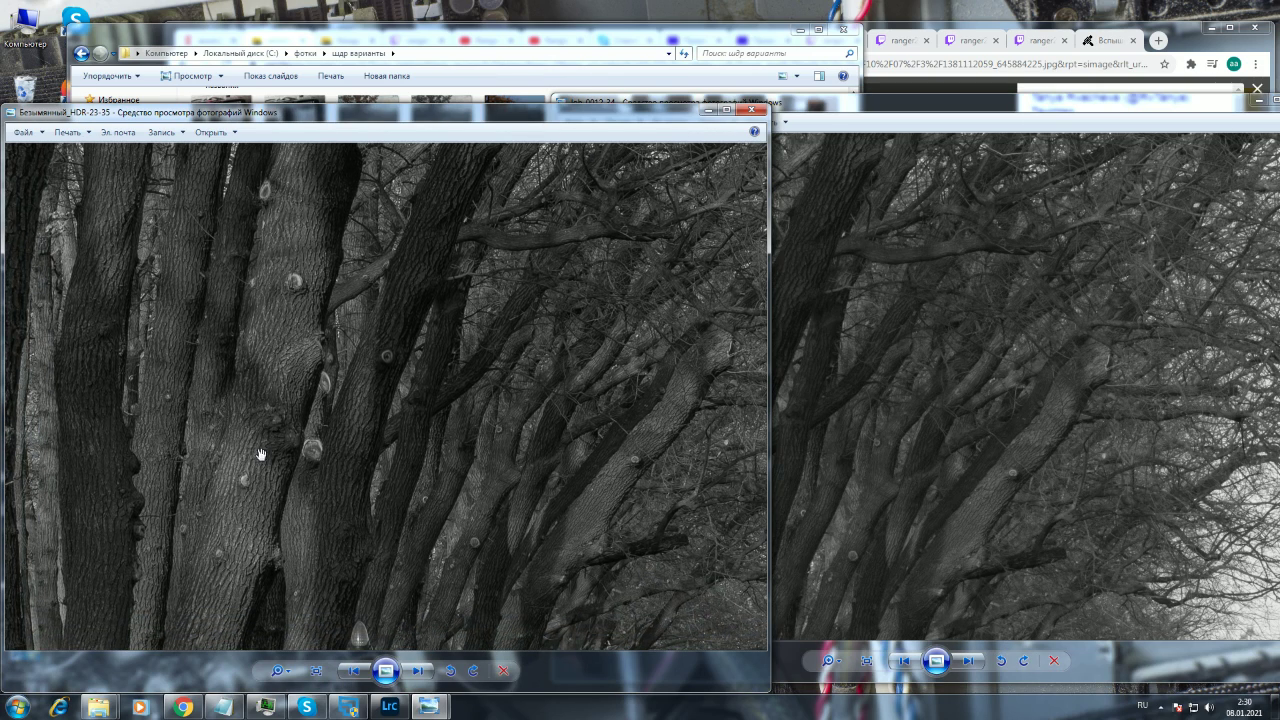
left_click(820, 358)
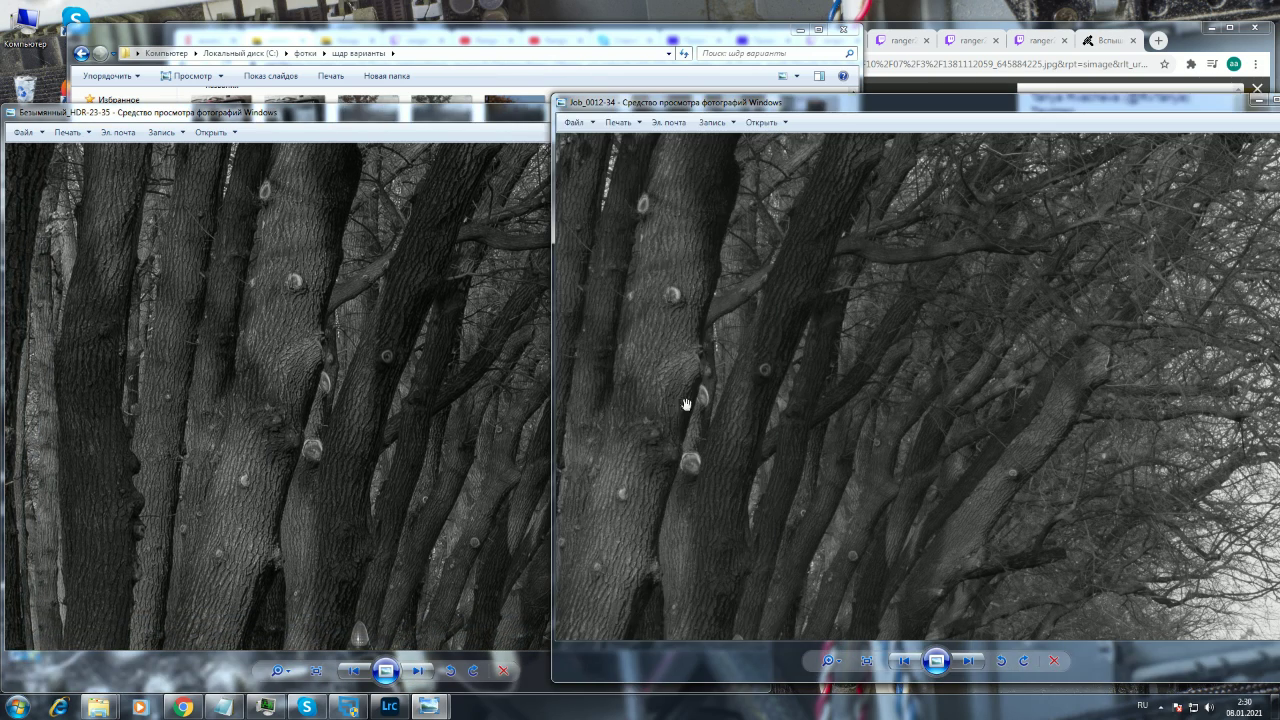
left_click_drag(686, 410, 820, 442)
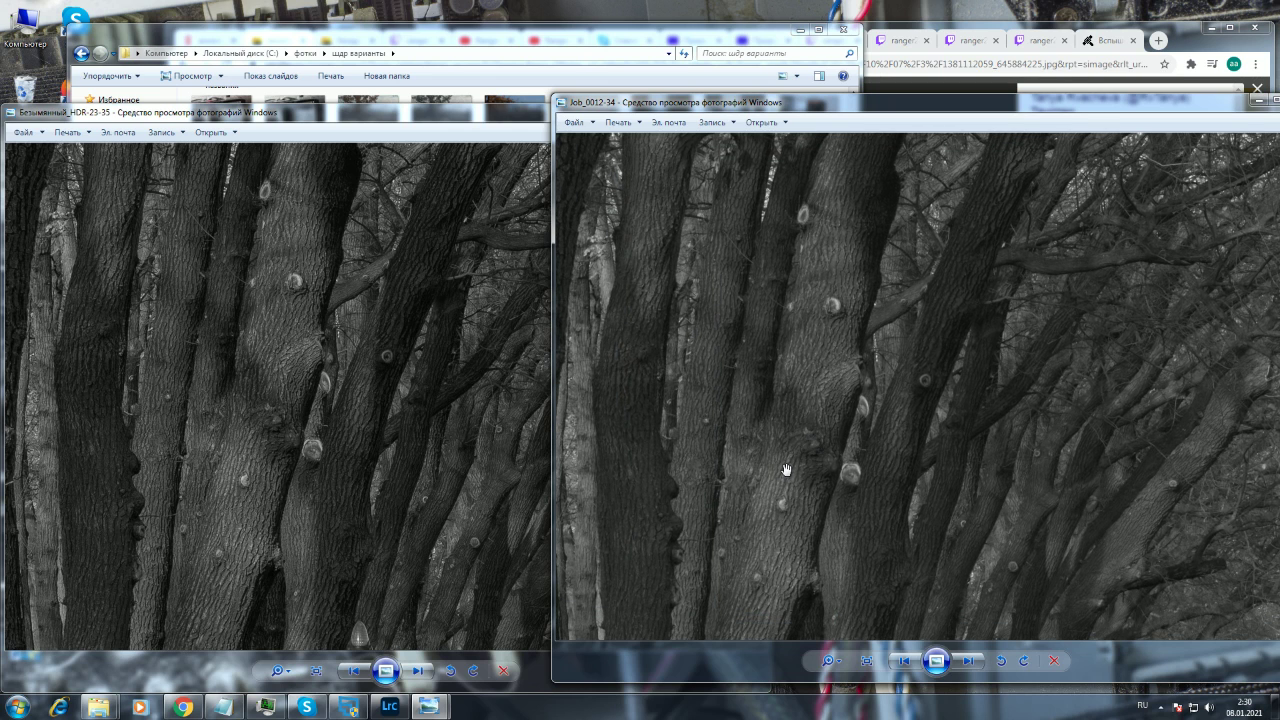
- Compare the shadows and fine branches among the trees in the HDR and single-exposure black-and-white versions
left_click(432, 480)
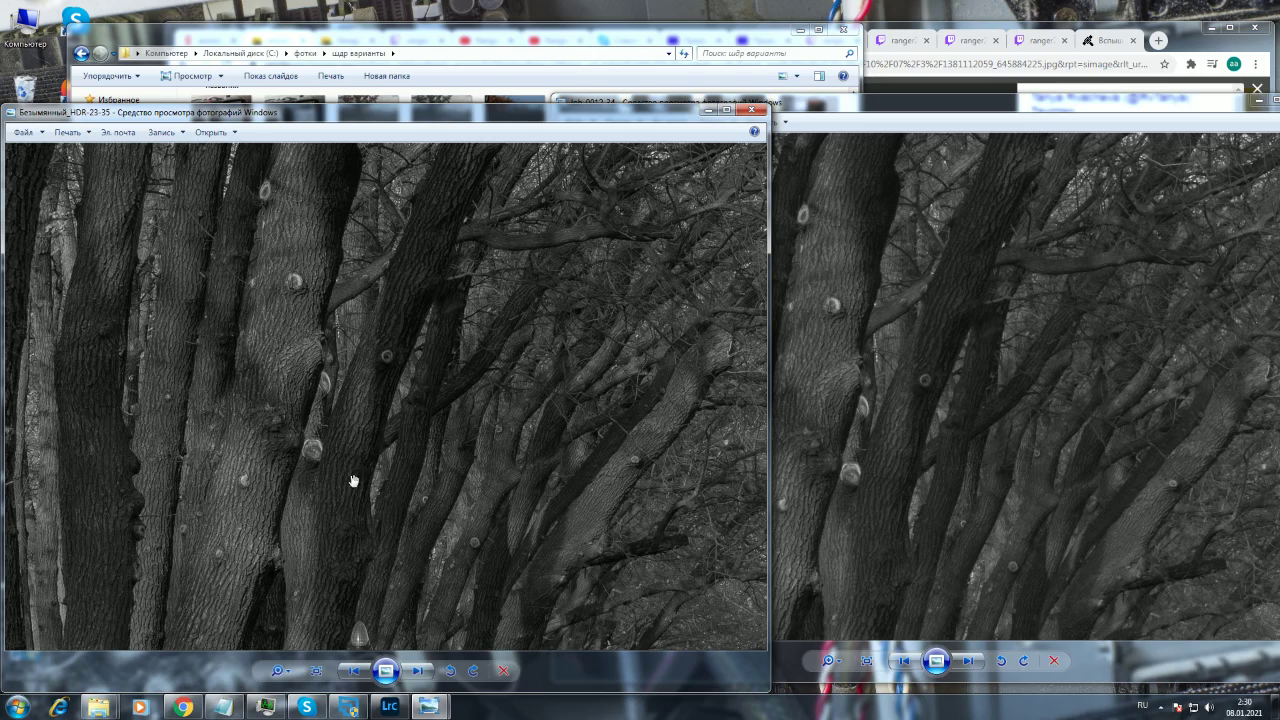
left_click(980, 486)
left_click_drag(980, 486, 1018, 493)
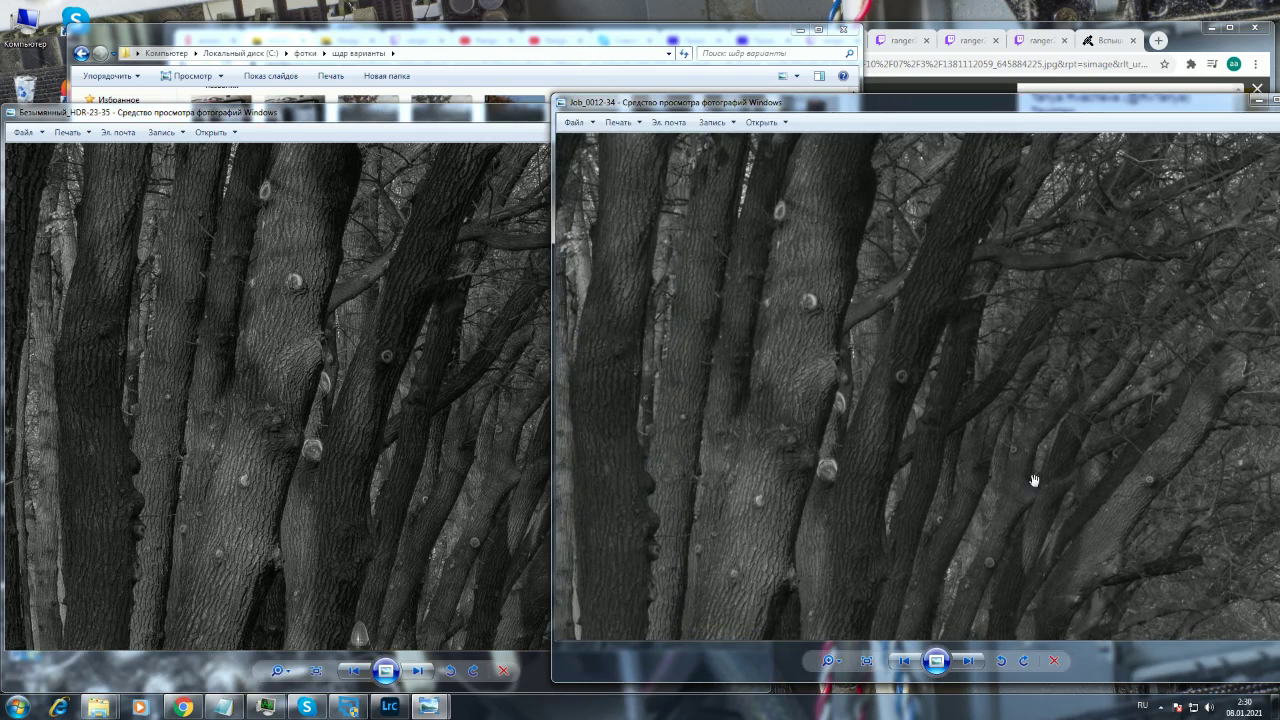
left_click(441, 430)
left_click_drag(441, 430, 420, 423)
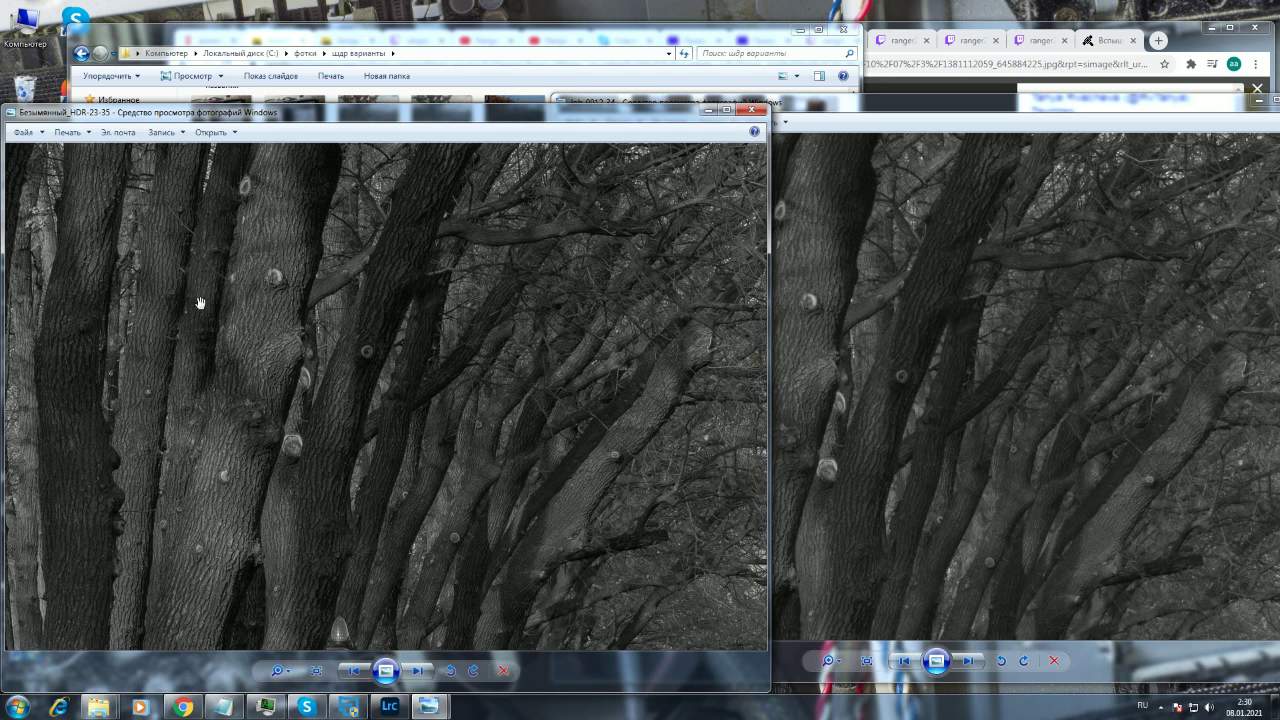
left_click(1007, 391)
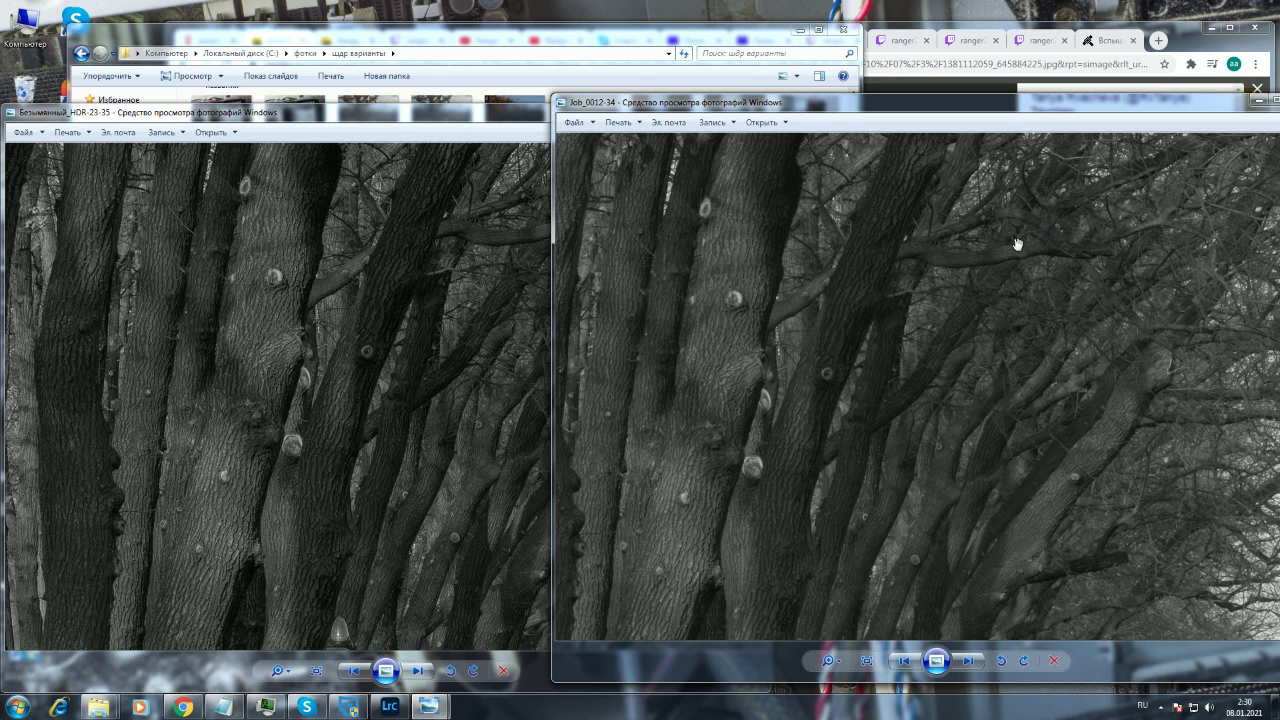
left_click(430, 382)
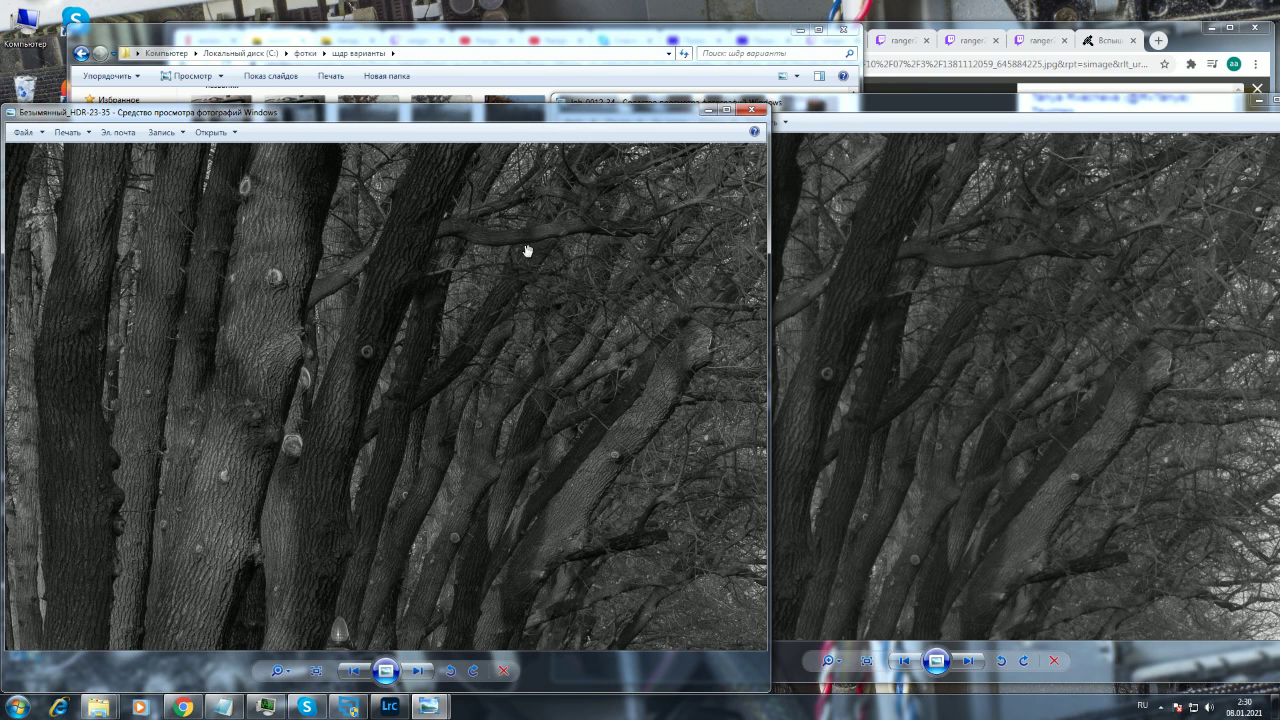
- Line up the leaning trunks and outer branches in Job_0012-34 and Безымянный_HDR-23-35 and compare their detail
left_click(949, 374)
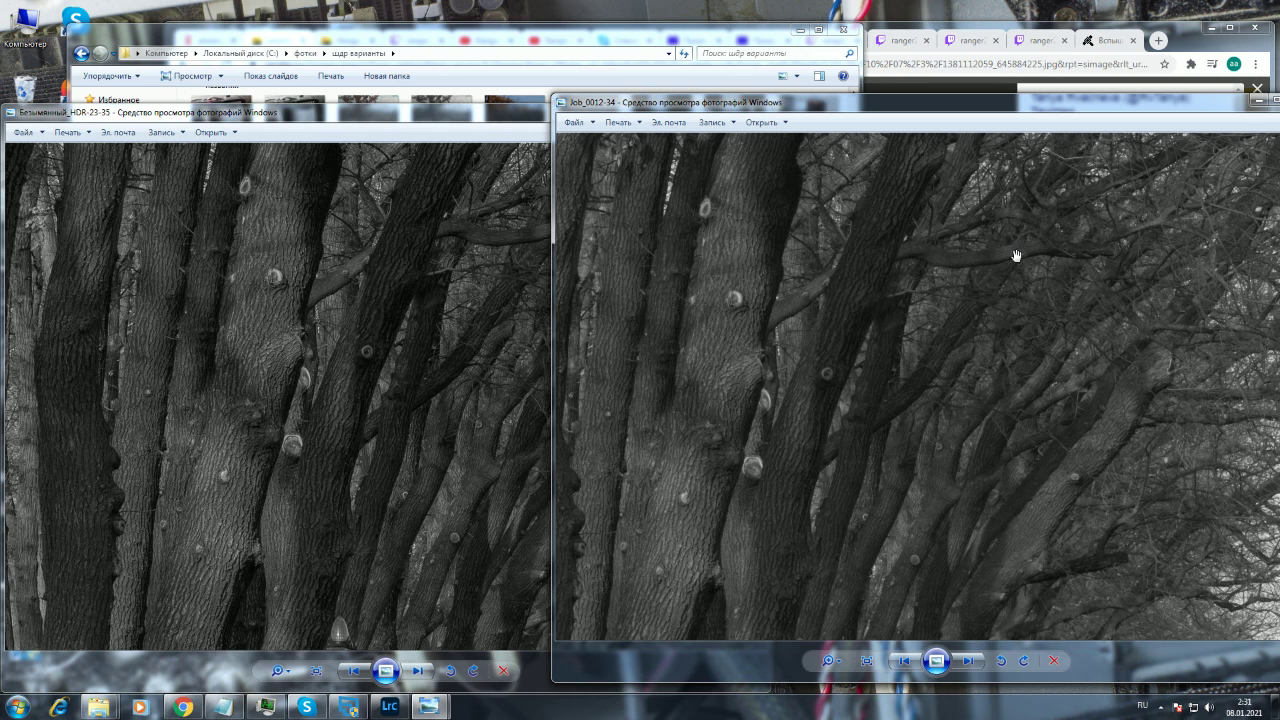
left_click_drag(977, 323, 933, 374)
left_click(500, 500)
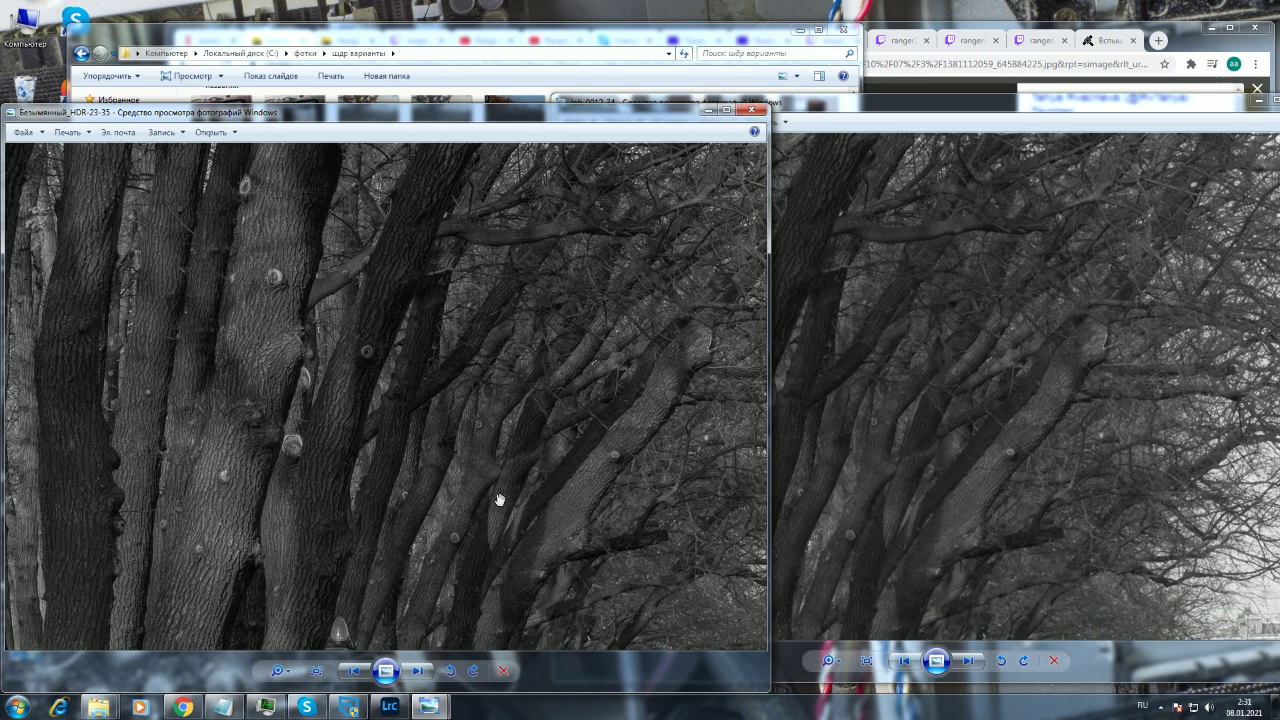
left_click_drag(500, 500, 486, 500)
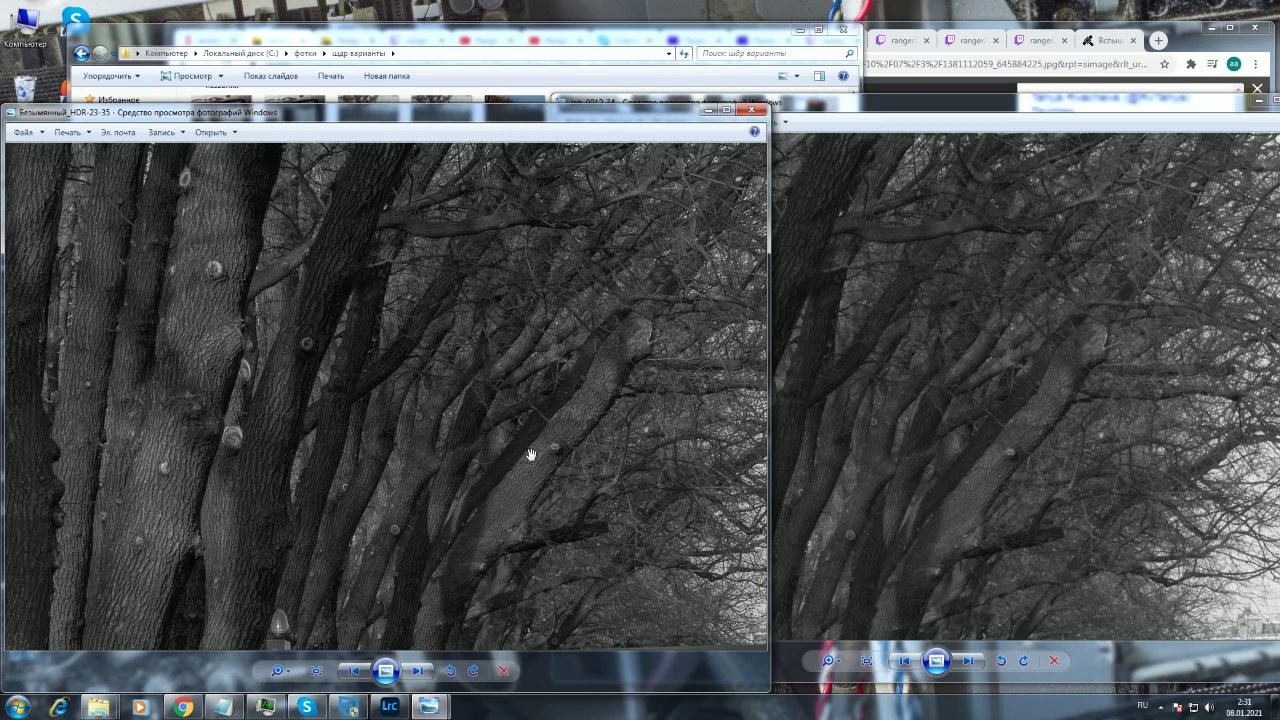
- Examine the wooden deck planks and the large foreground tree trunks enlarged in Безымянный_HDR-23-35
scroll(534, 451, "down", 5)
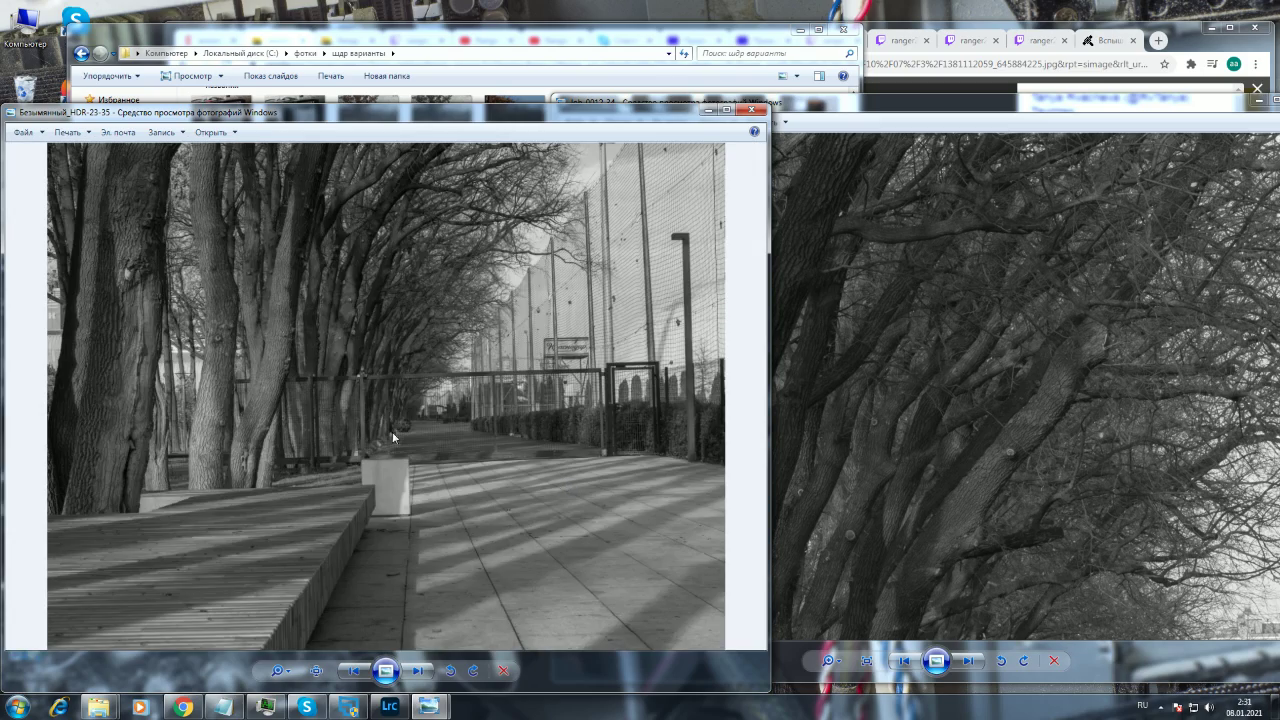
scroll(392, 431, "up", 2)
scroll(487, 467, "down", 2)
scroll(310, 510, "up", 5)
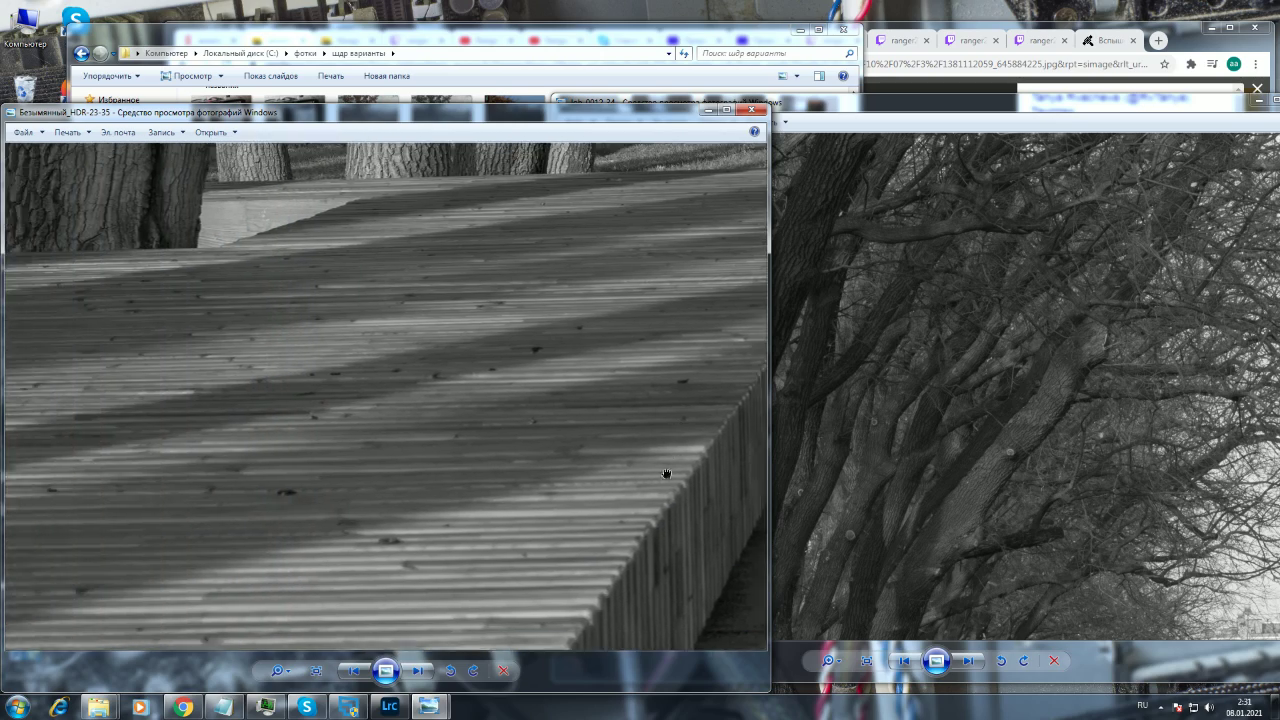
left_click_drag(666, 473, 535, 613)
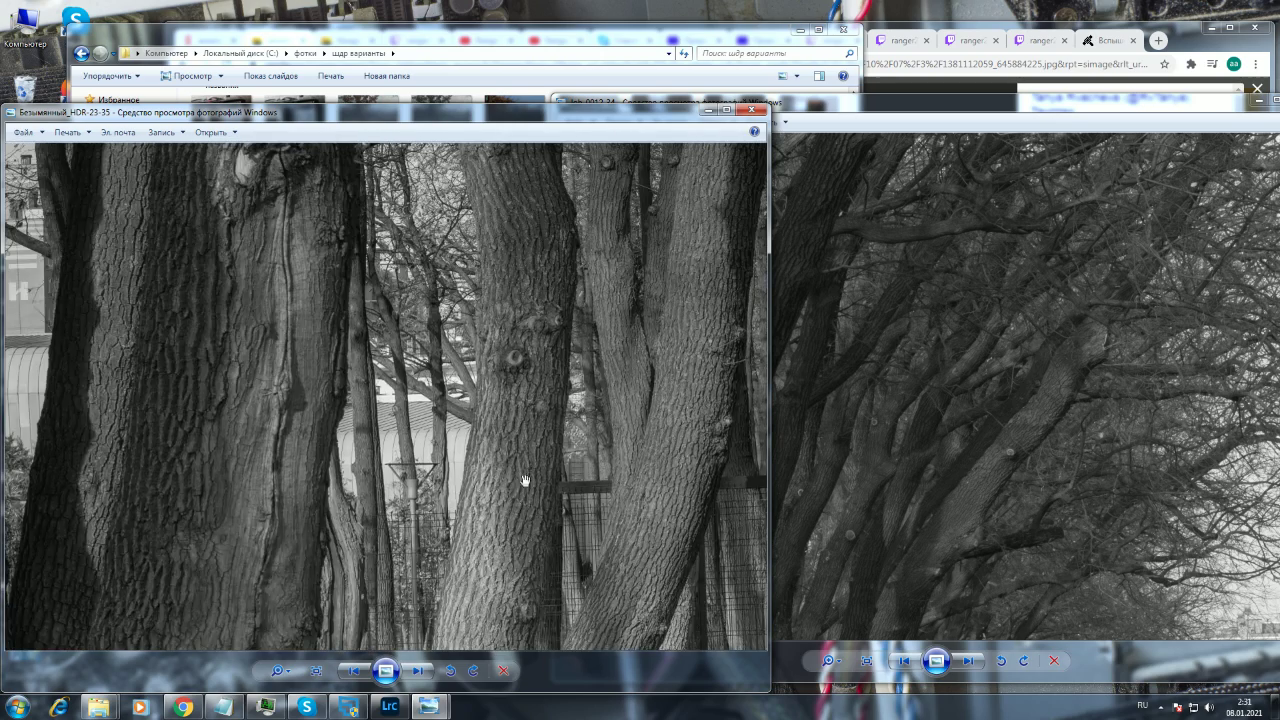
scroll(524, 453, "up", 1)
- Show Безымянный_HDR-23-35 and Job_0012-34 in full again and compare their overall tones
scroll(524, 453, "down", 6)
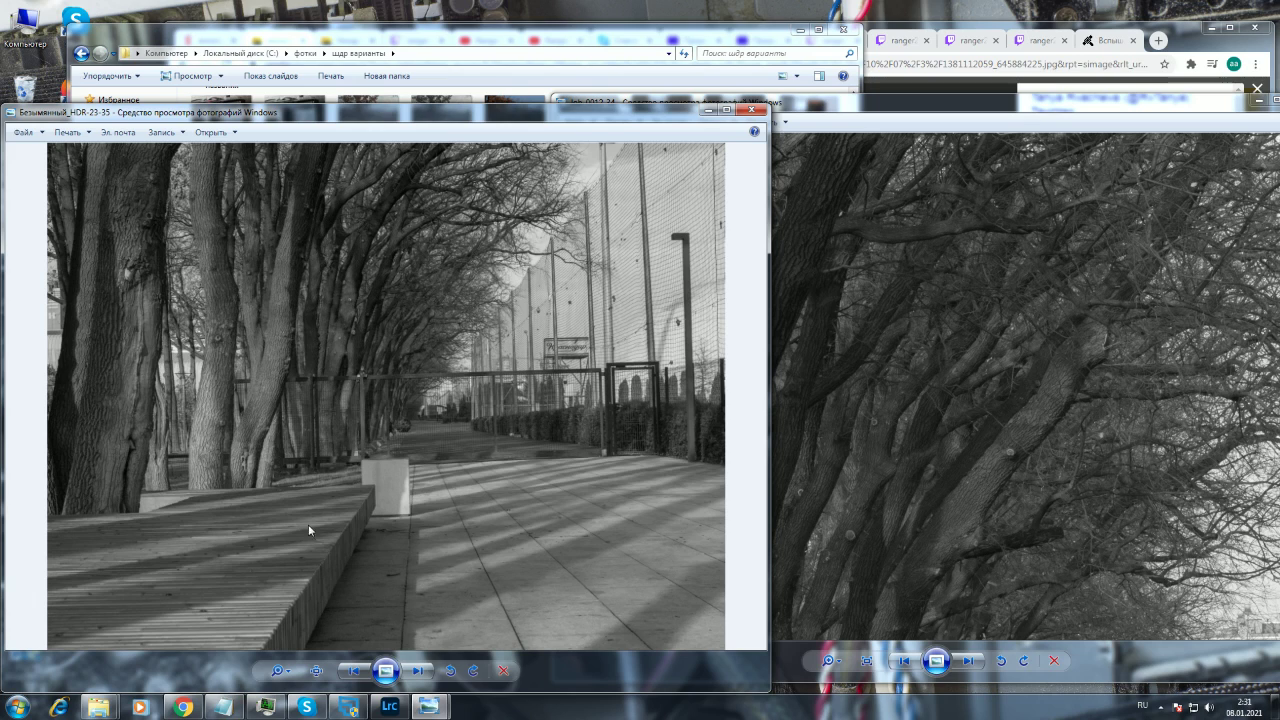
left_click(940, 380)
scroll(937, 380, "down", 5)
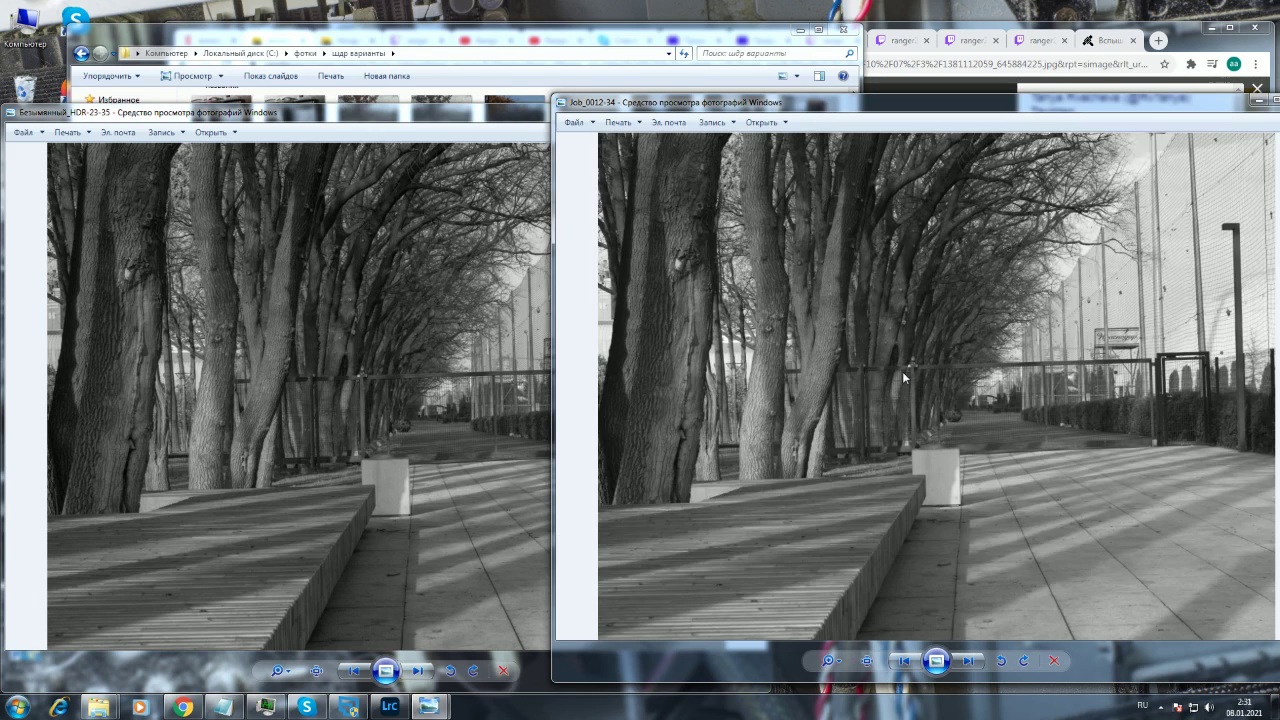
left_click(446, 401)
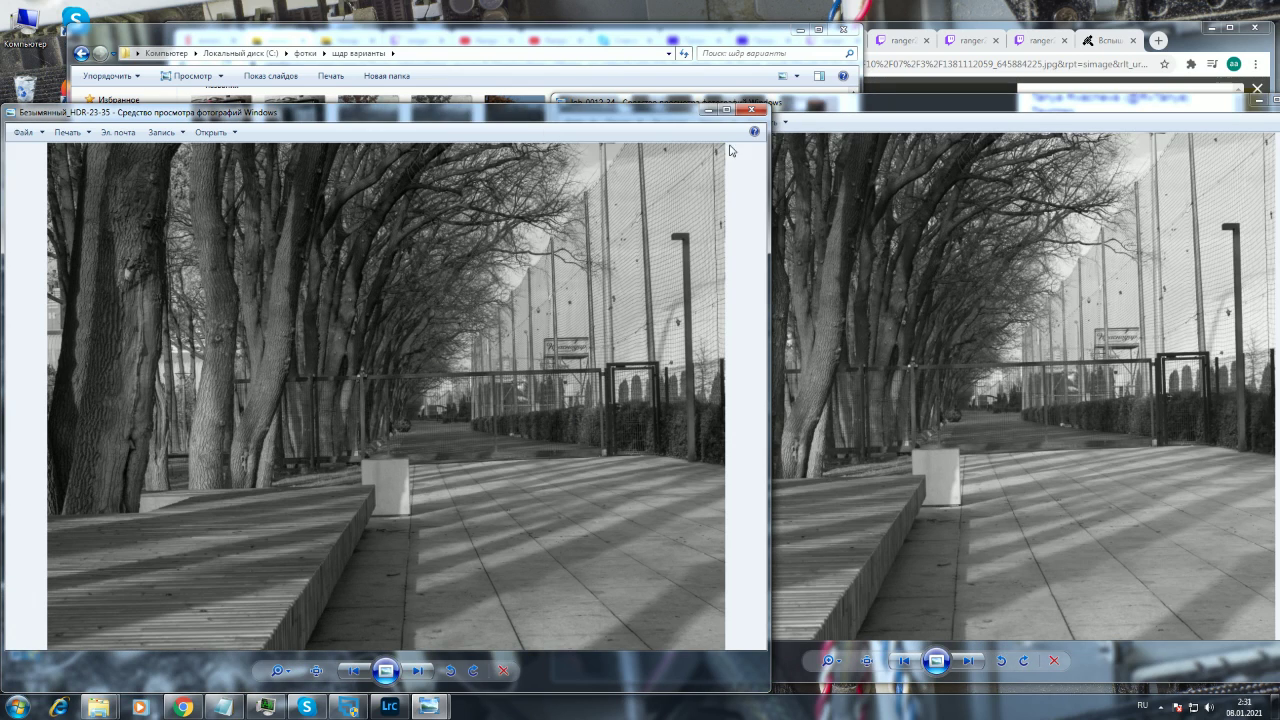
- Close the viewer windows of both Безымянный_HDR-23-35 and Job_0012-34
left_click(752, 111)
left_click_drag(750, 106, 130, 363)
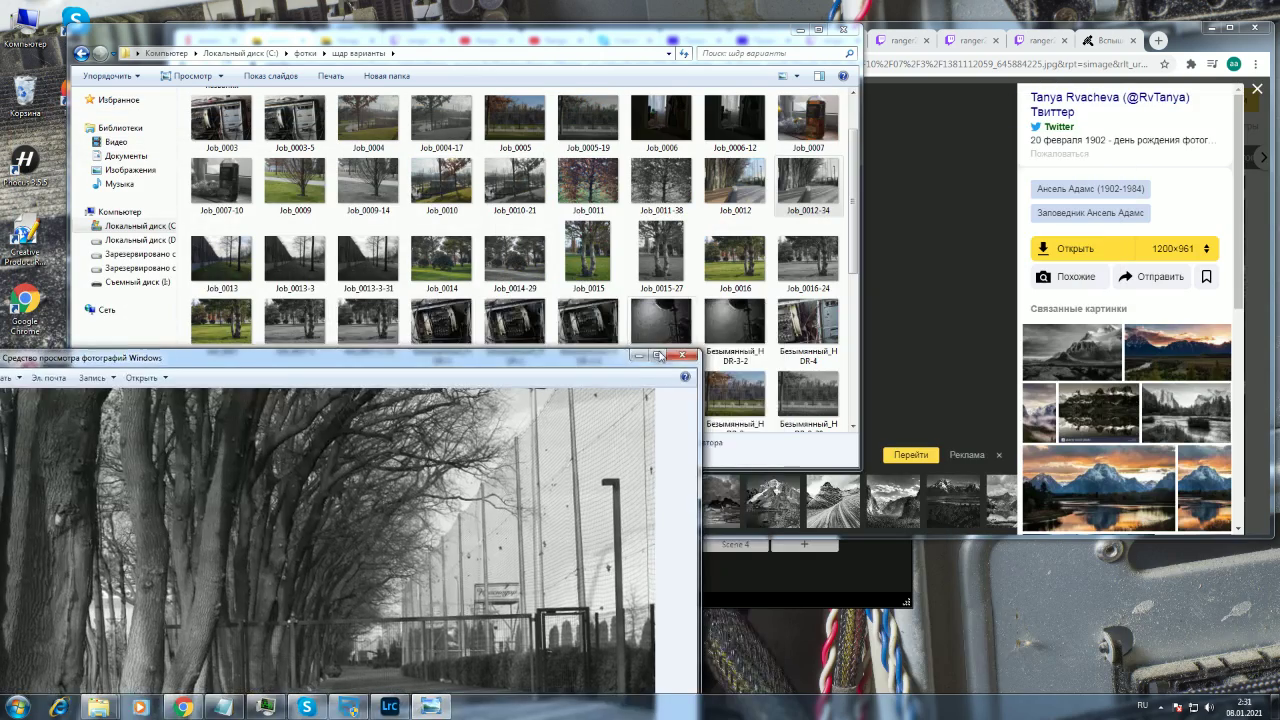
left_click(690, 357)
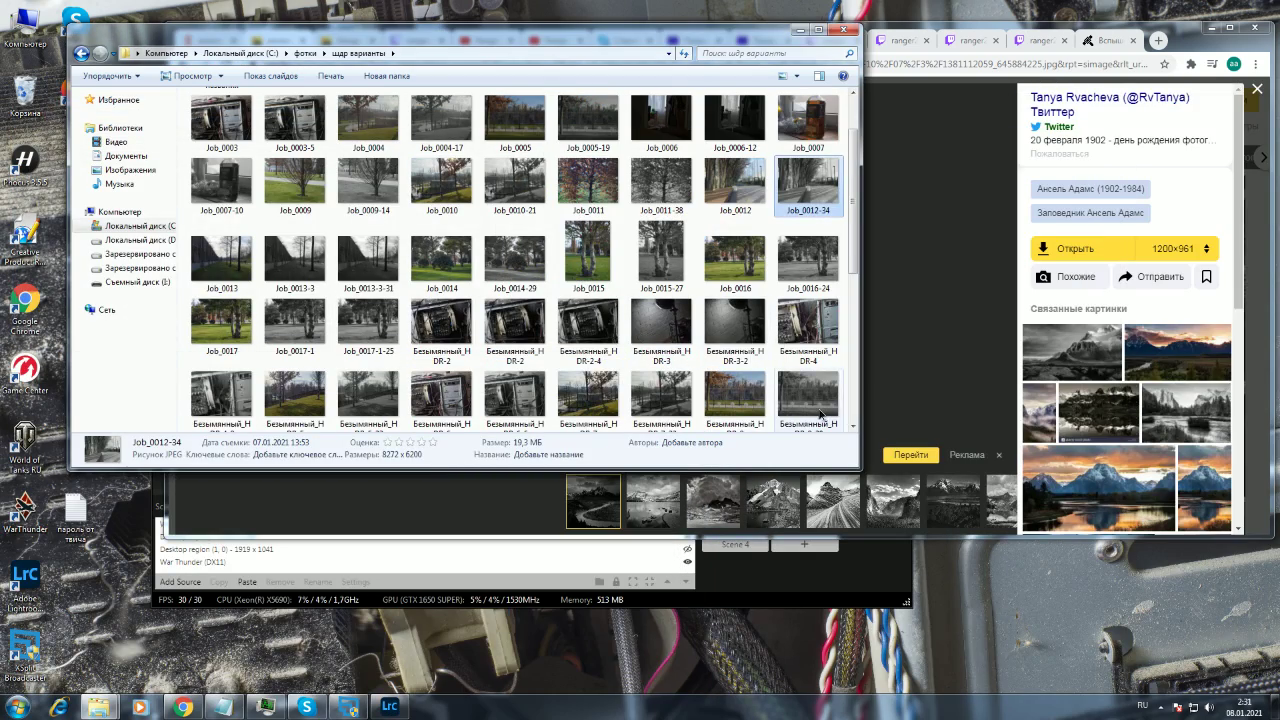
- Open the black-and-white Безымянный_HDR-26-36 from the end of the folder and enlarge its central tree trunk
scroll(818, 414, "down", 10)
left_click(590, 395)
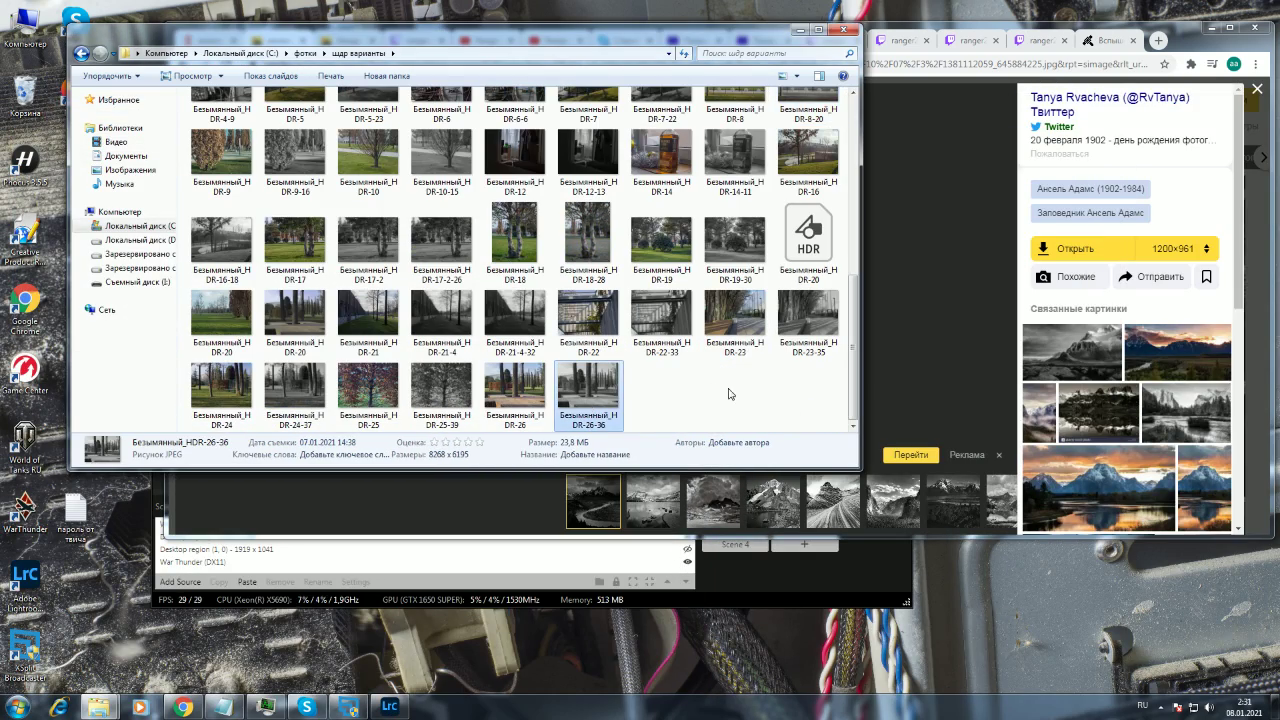
double_click(587, 396)
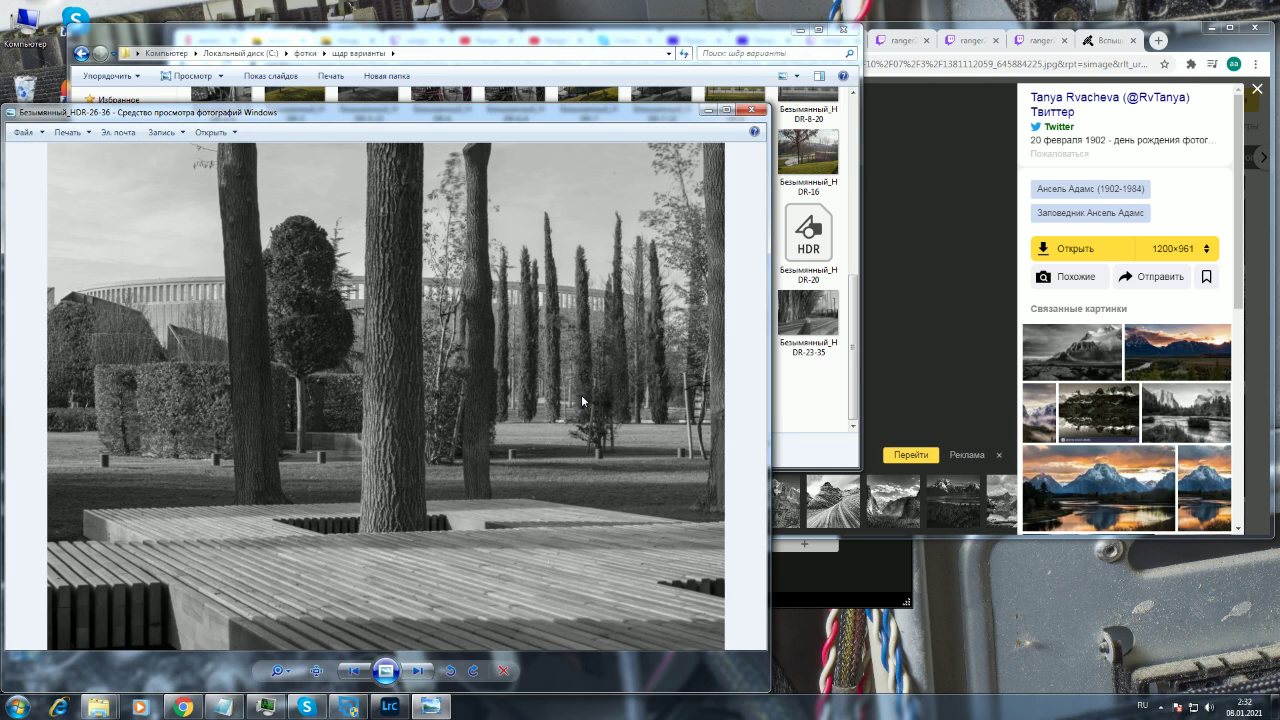
scroll(459, 360, "up", 1)
scroll(440, 362, "down", 1)
scroll(411, 361, "up", 1)
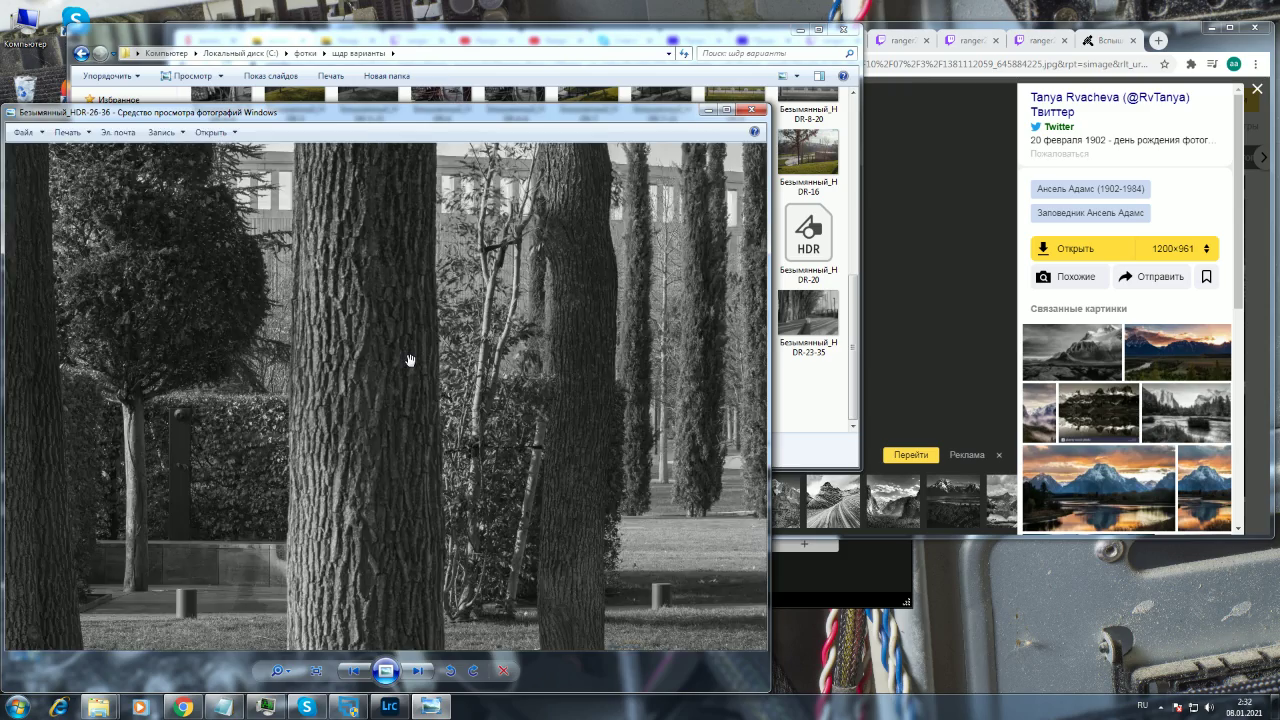
- Examine the tree bark and background detail of Безымянный_HDR-26-36 at close magnification, returning to the full photo
scroll(409, 360, "down", 1)
scroll(408, 359, "up", 2)
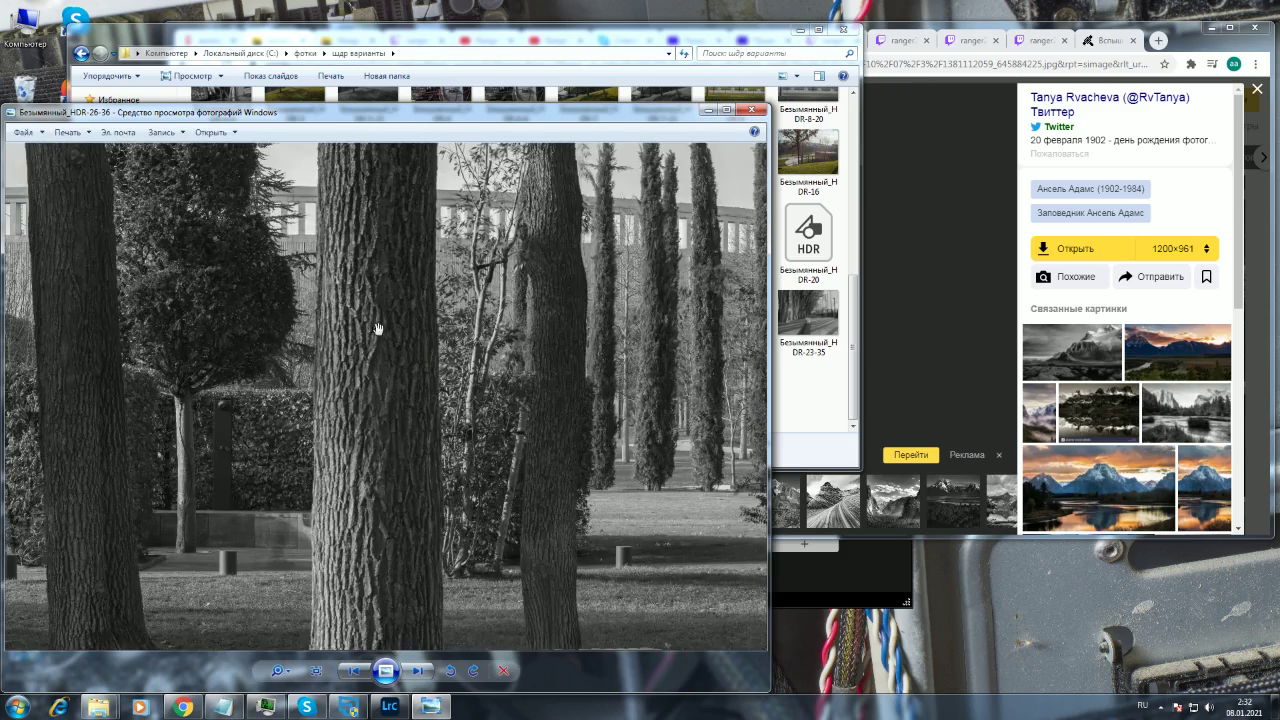
scroll(376, 332, "up", 1)
scroll(584, 508, "up", 2)
scroll(565, 410, "up", 1)
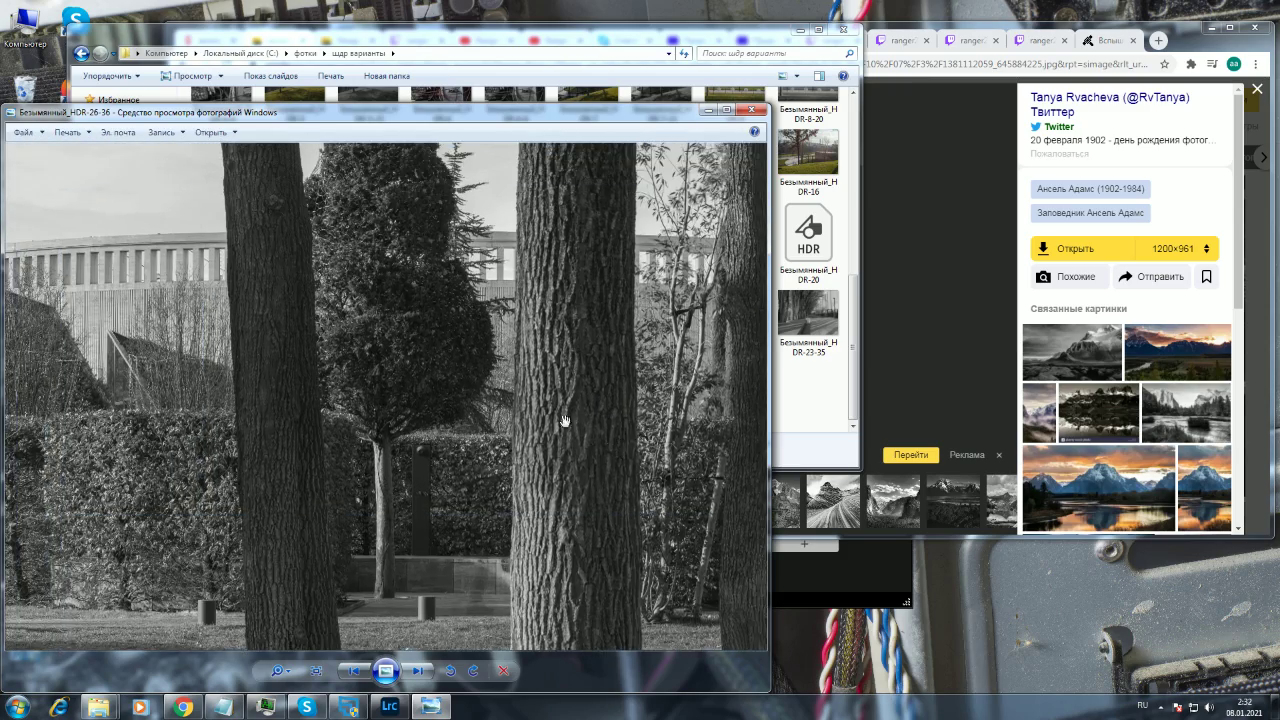
scroll(628, 423, "up", 1)
scroll(625, 432, "up", 1)
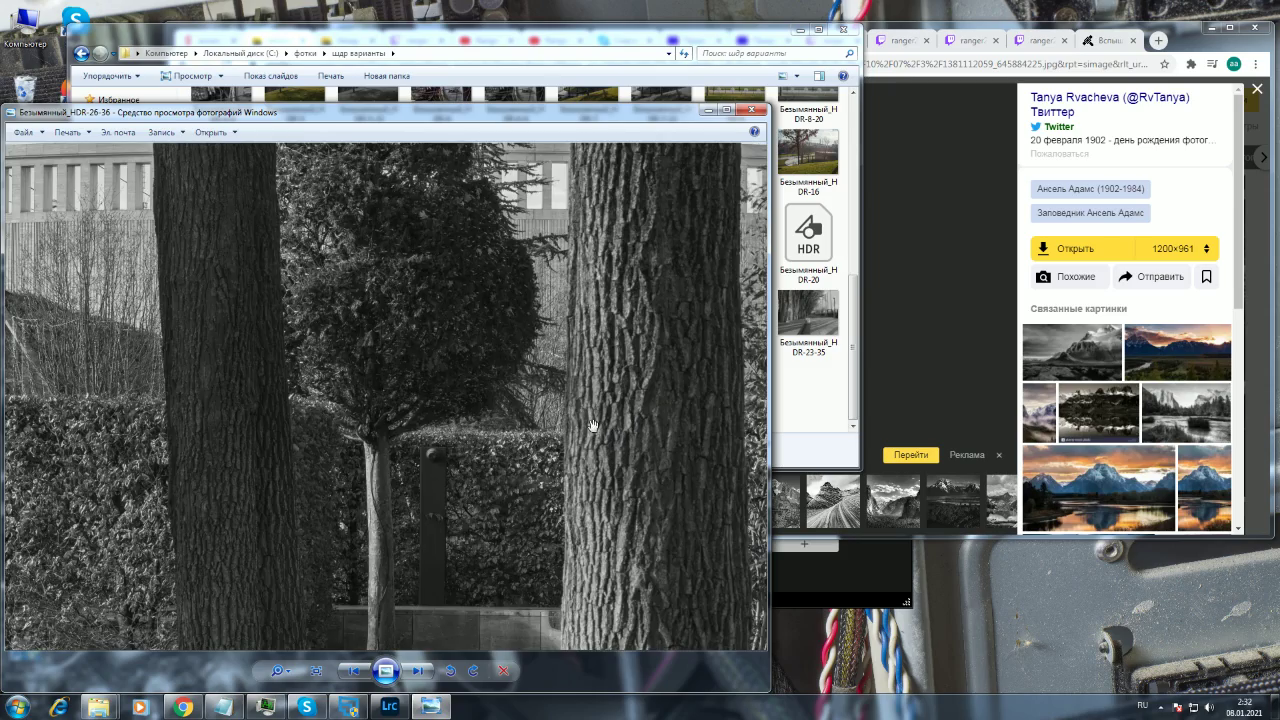
scroll(588, 434, "down", 2)
scroll(404, 348, "up", 1)
scroll(606, 388, "up", 1)
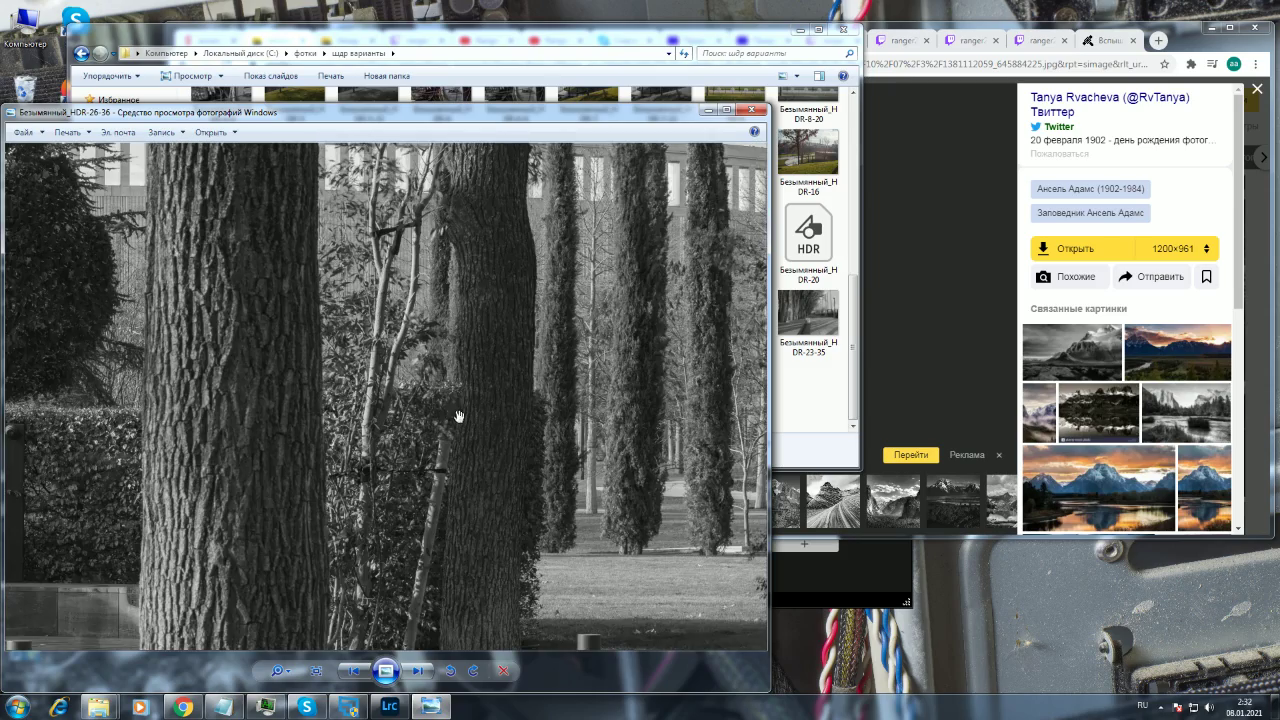
scroll(402, 399, "down", 3)
- Look through the thumbnails in the щдр варианты folder and close the Безымянный_HDR-26-36 photo
left_click(815, 380)
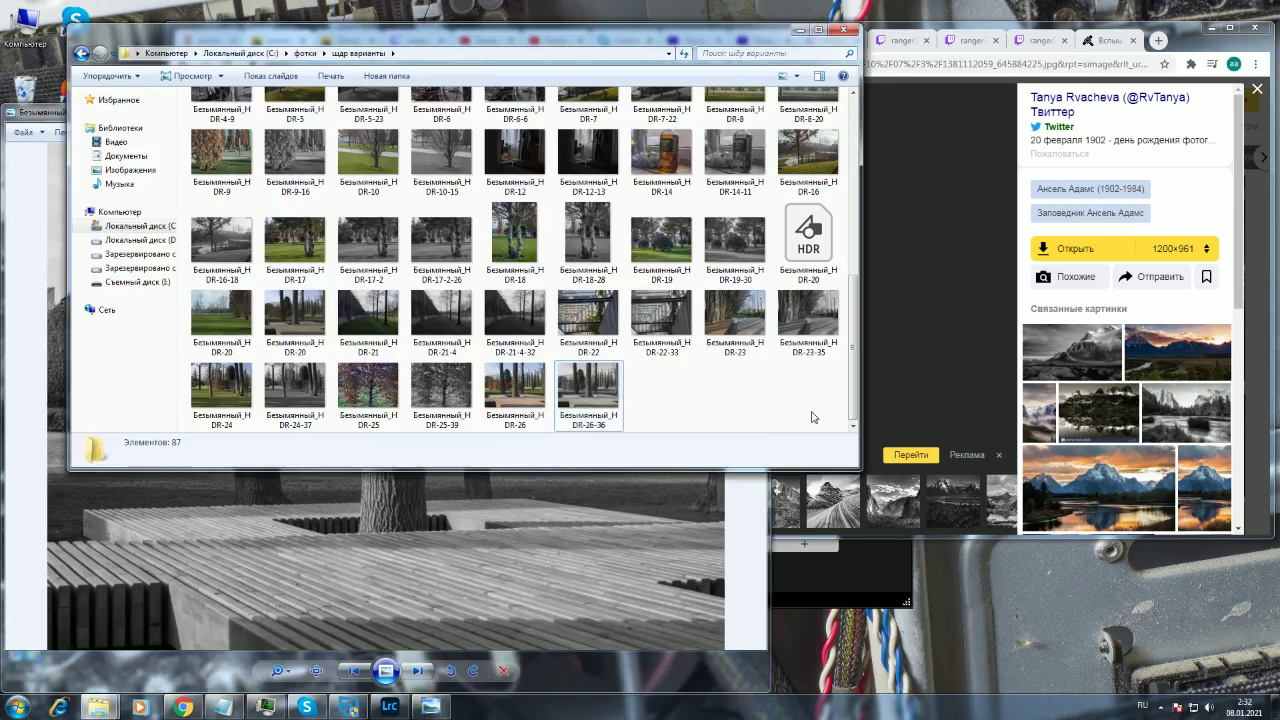
scroll(860, 366, "up", 2)
scroll(860, 366, "up", 3)
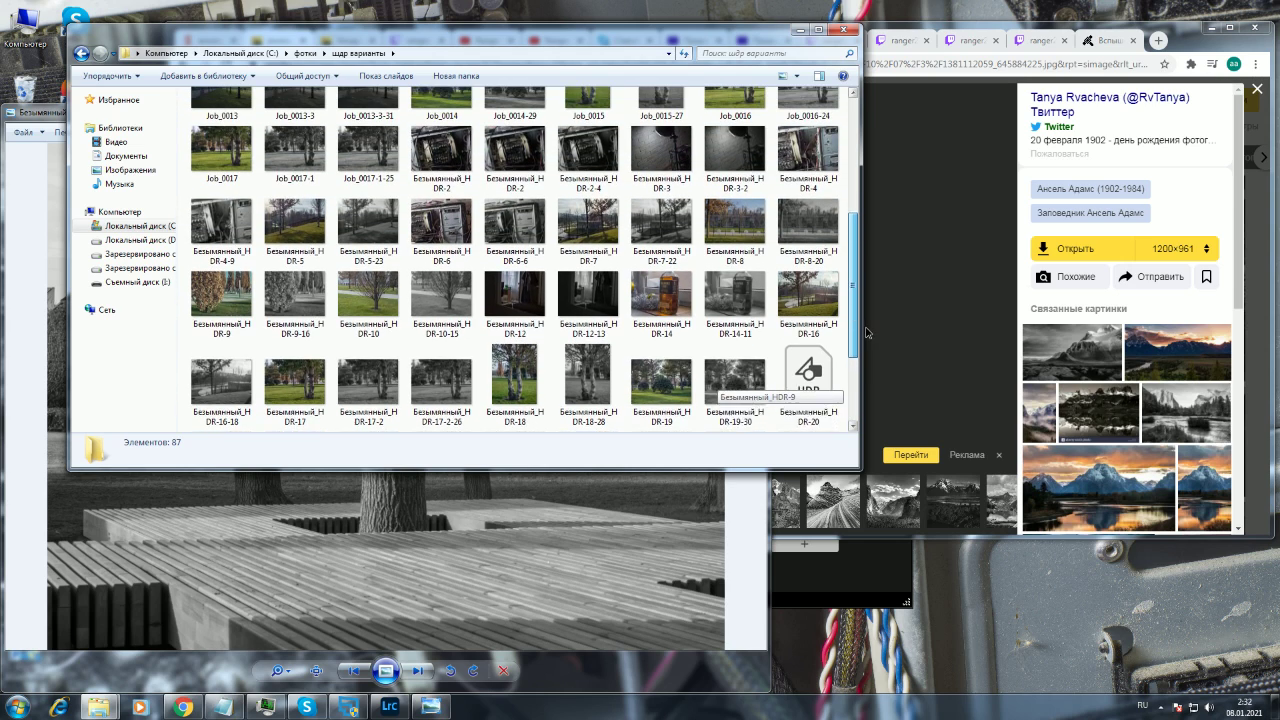
scroll(869, 325, "up", 2)
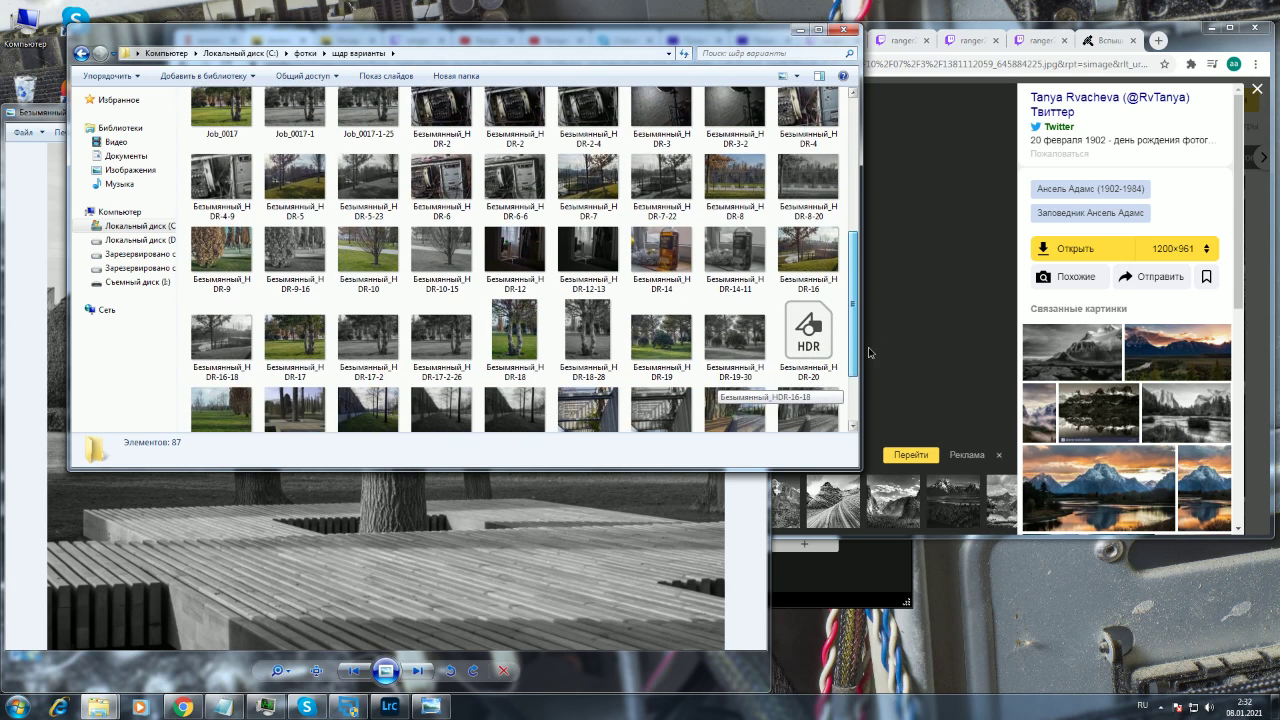
left_click_drag(858, 273, 857, 380)
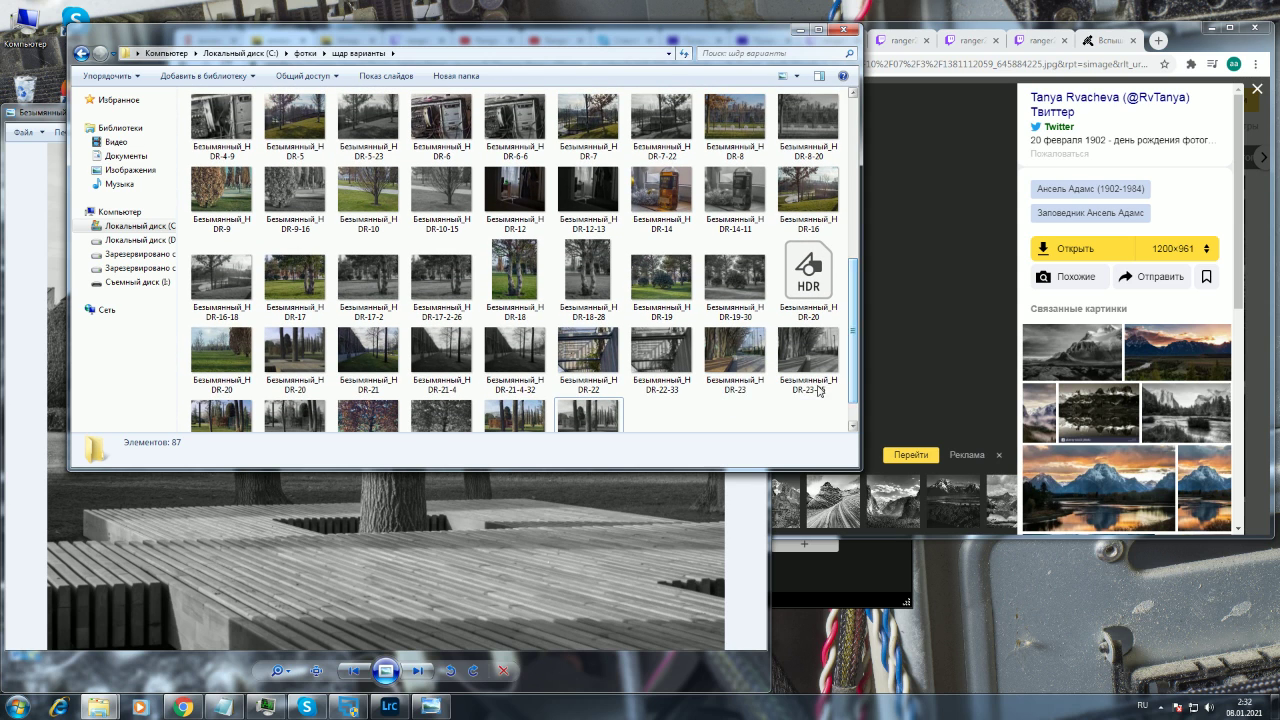
left_click(629, 500)
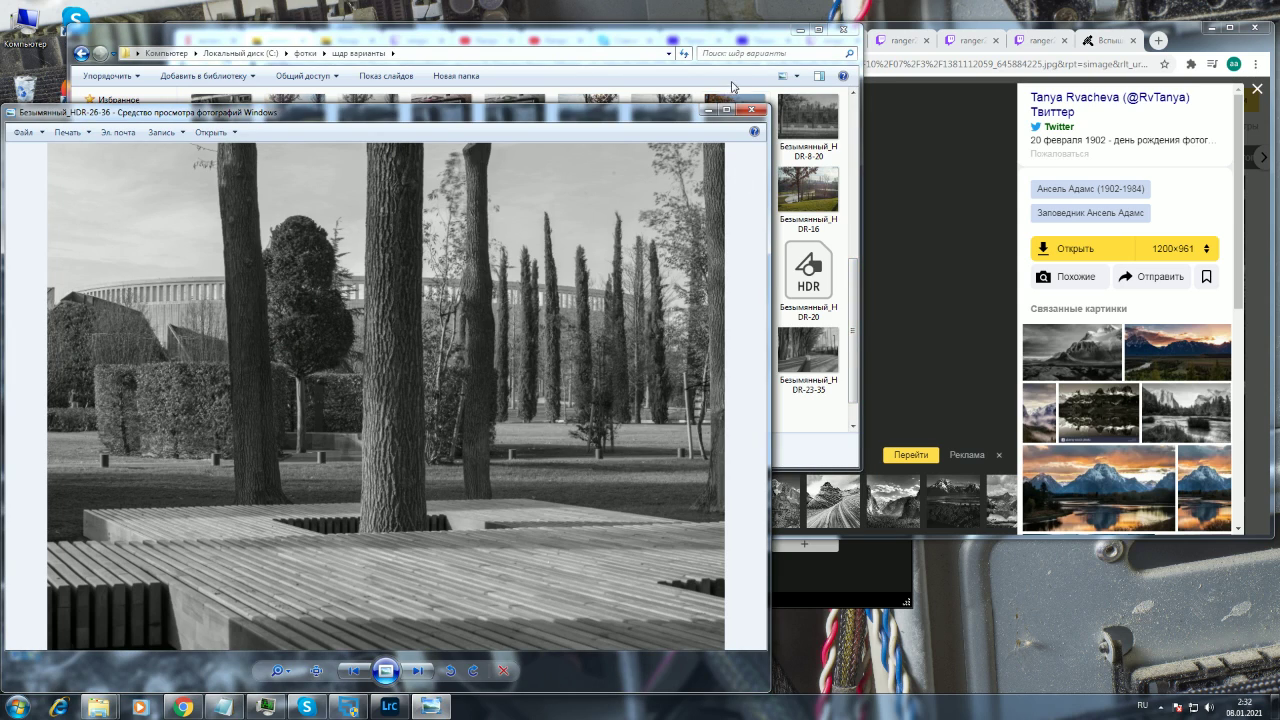
left_click(752, 110)
scroll(540, 392, "down", 1)
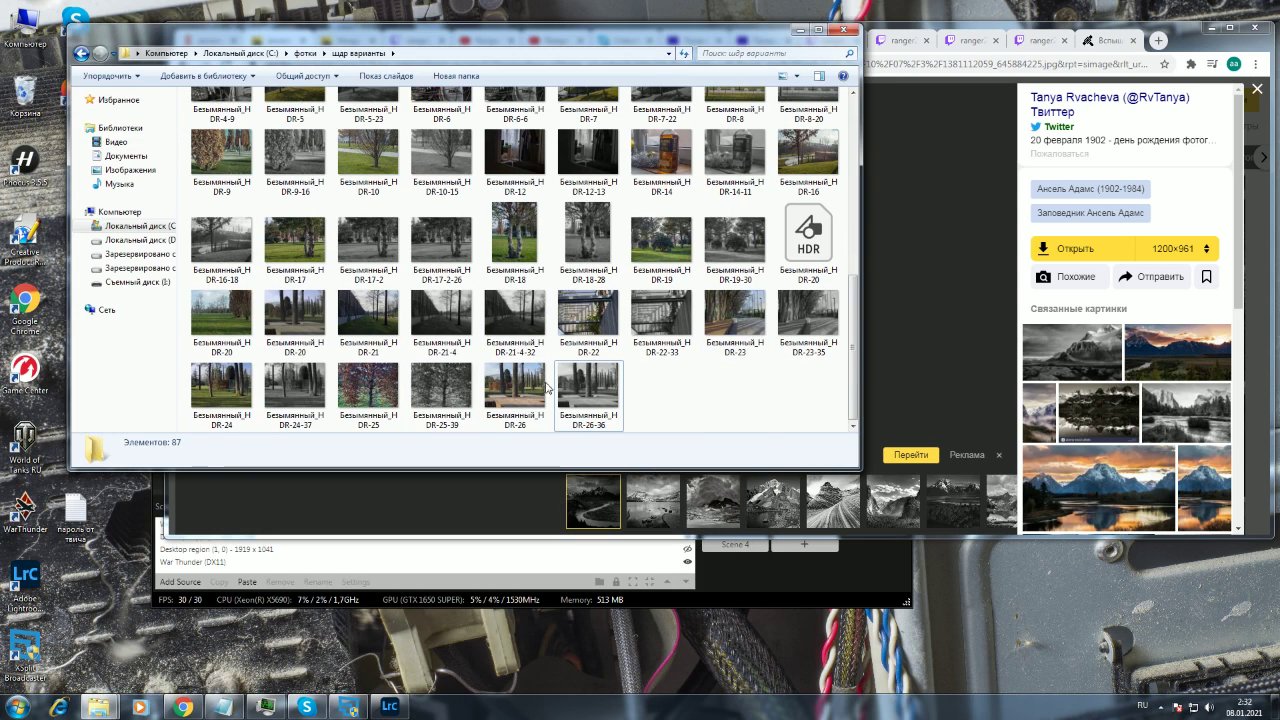
- Open Безымянный_HDR-25-39 from the folder and examine its trunk, branches and leaves at close magnification
double_click(441, 384)
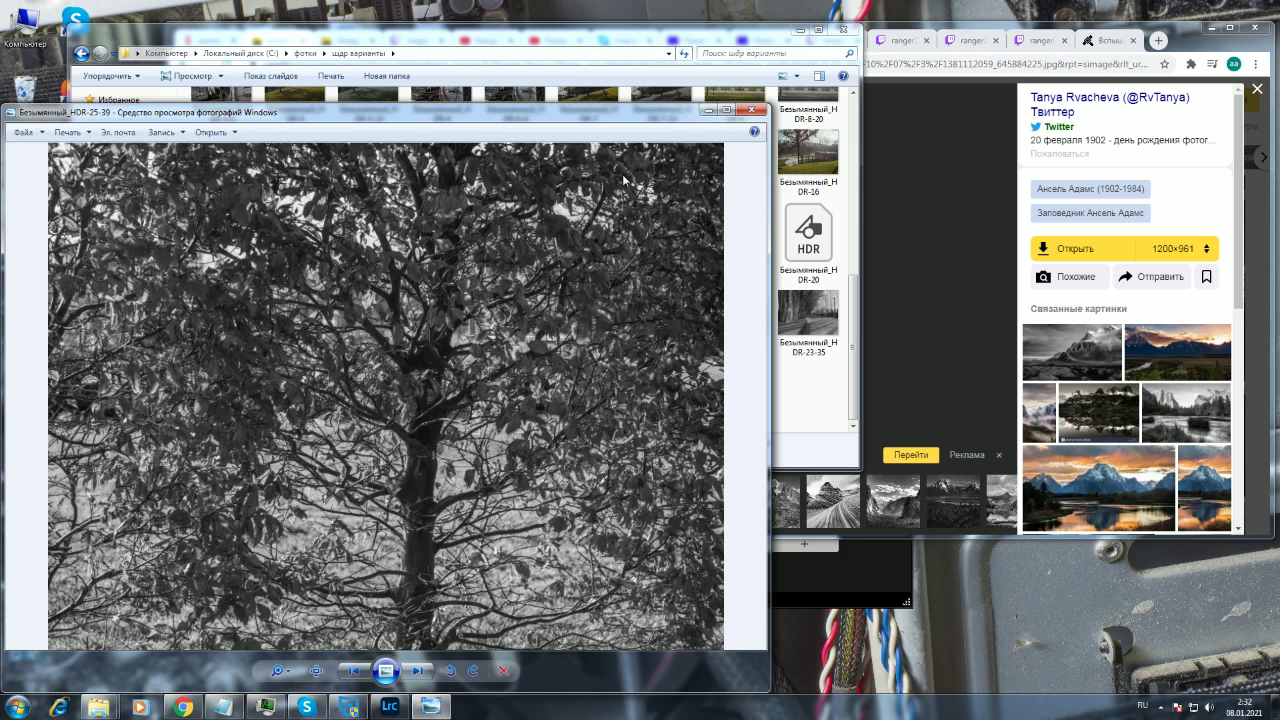
scroll(390, 533, "up", 3)
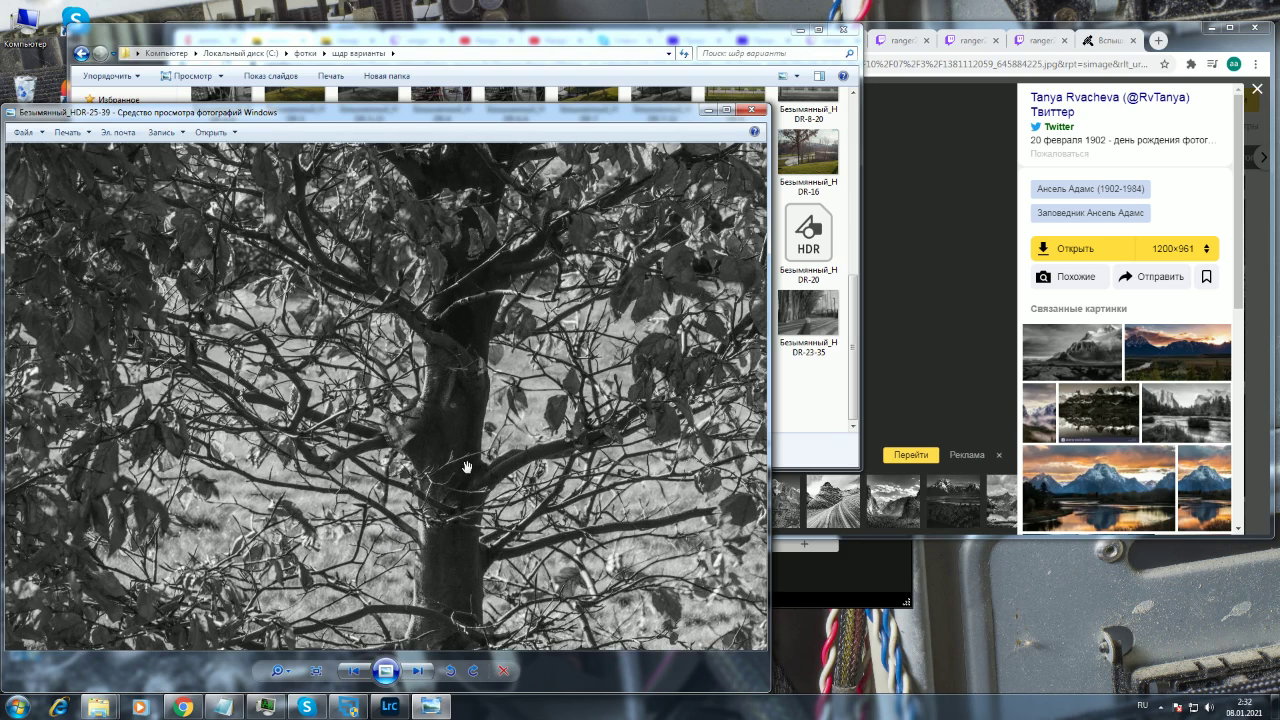
scroll(465, 470, "down", 3)
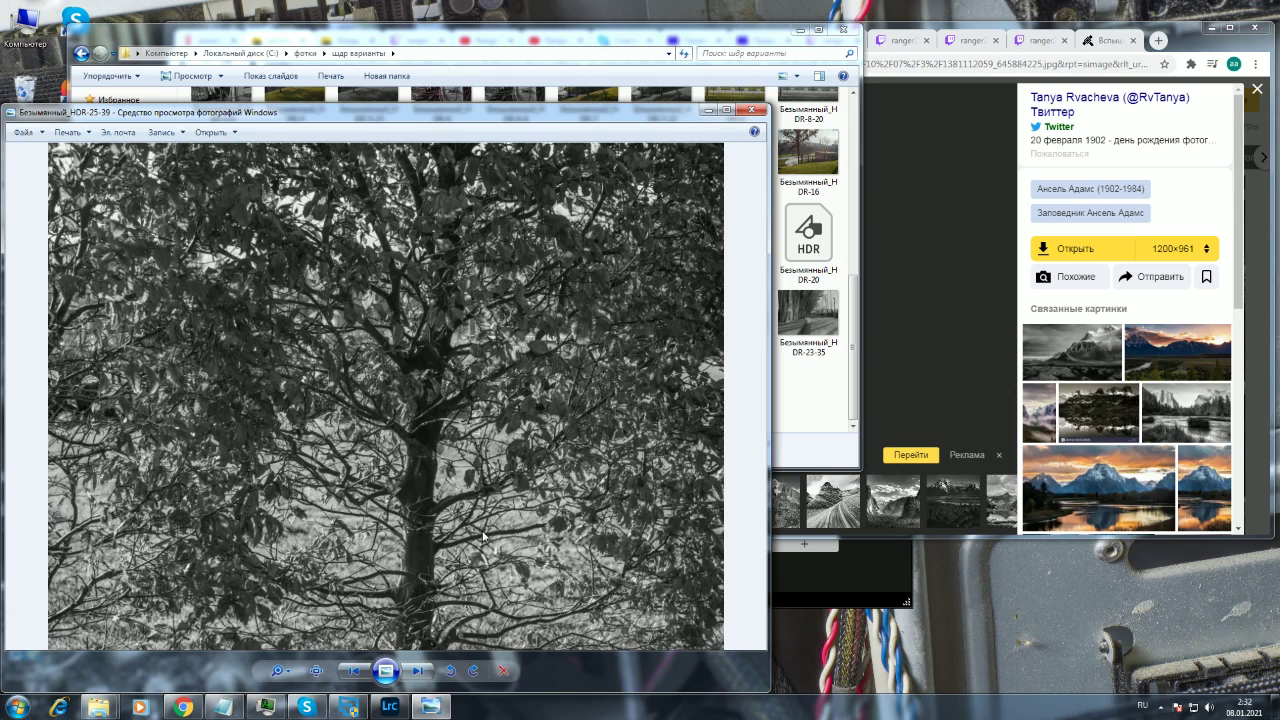
scroll(475, 520, "up", 4)
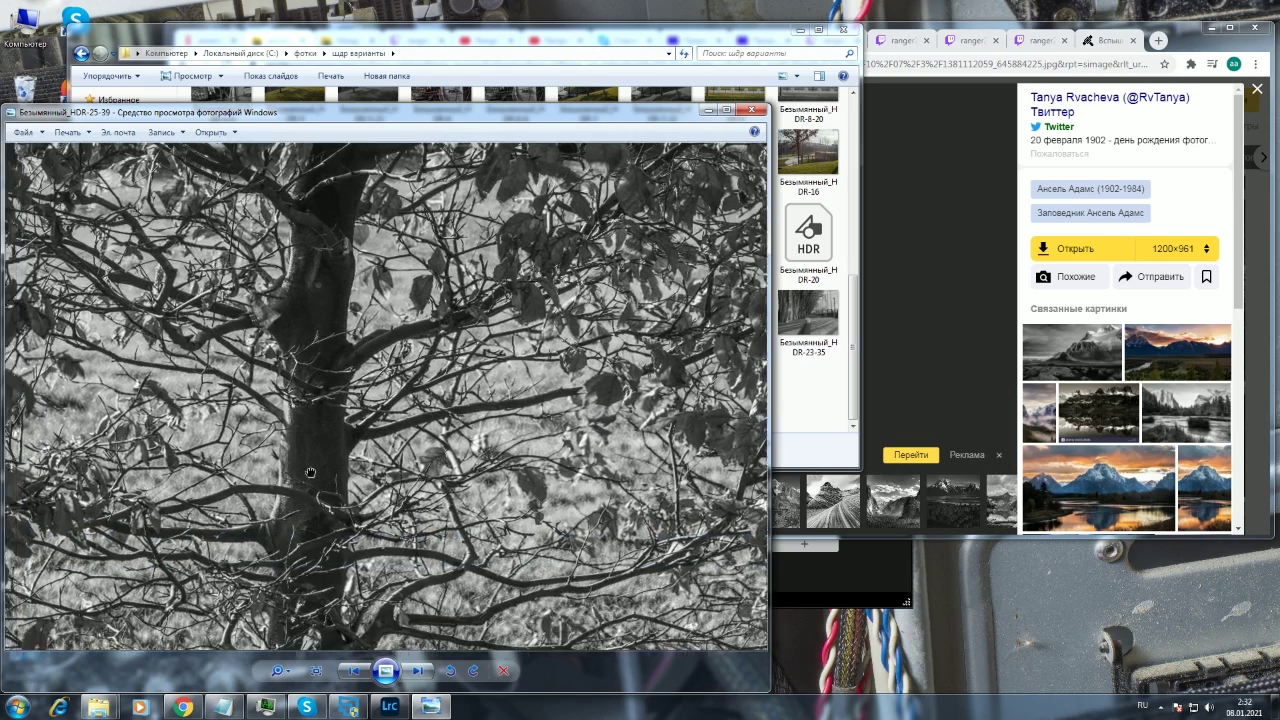
scroll(392, 478, "up", 4)
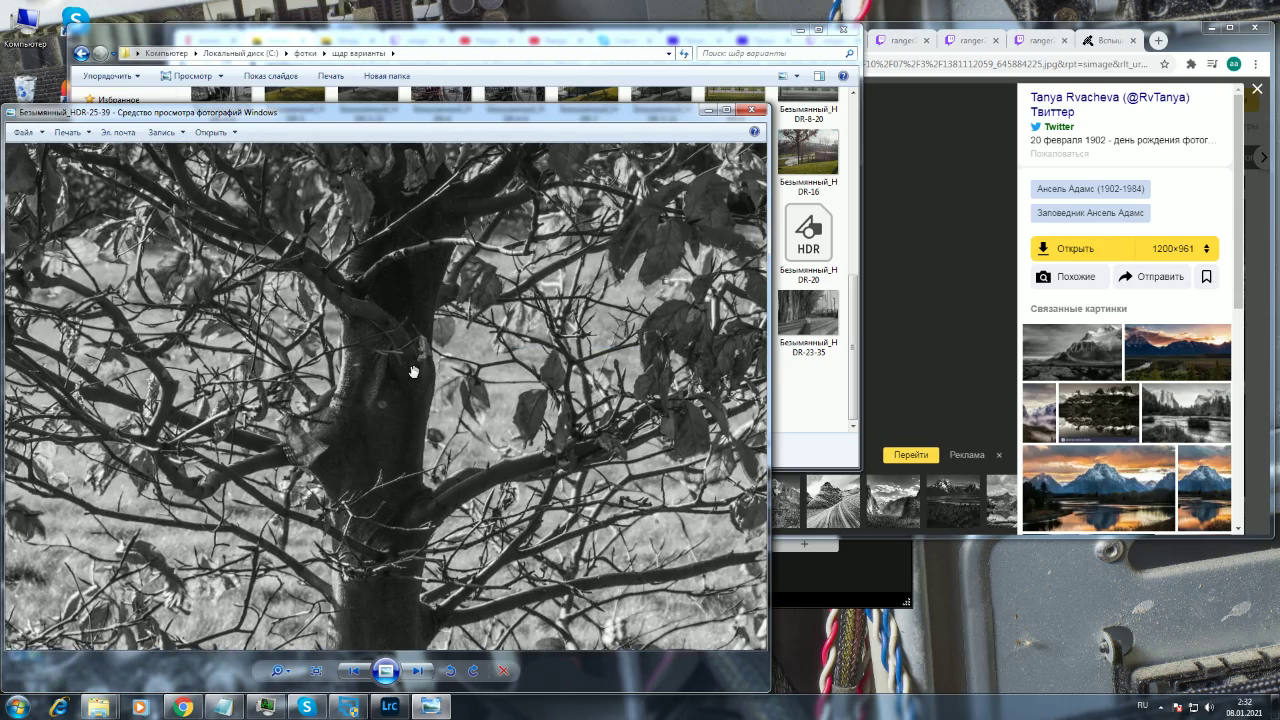
scroll(413, 362, "up", 4)
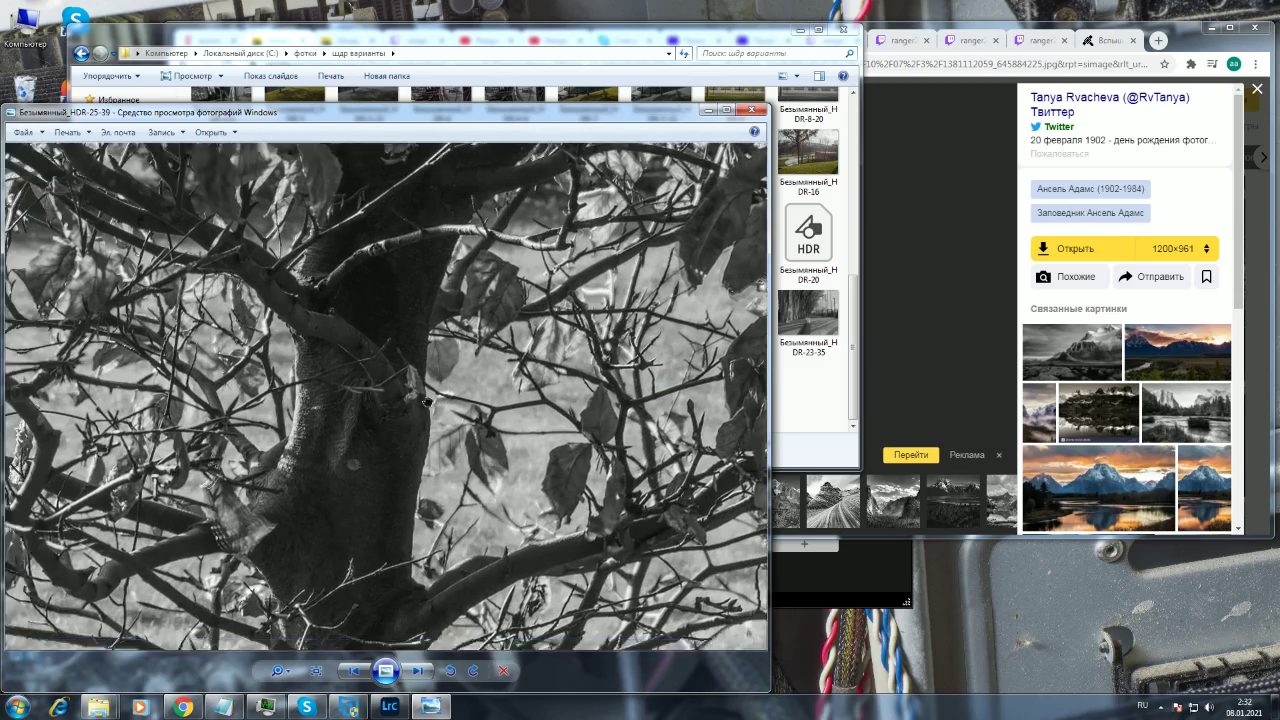
scroll(438, 494, "down", 6)
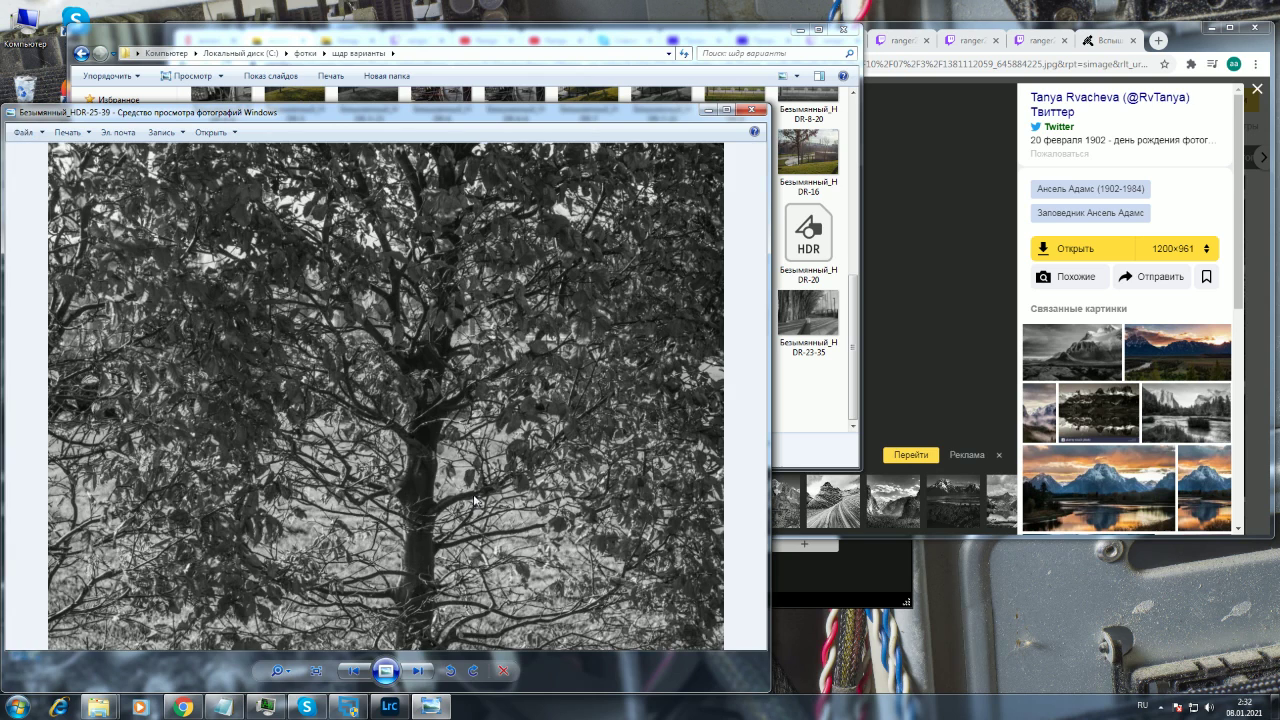
- Open Job_0011-38 from the same folder and place its window beside the Безымянный_HDR-25-39 photo
left_click(801, 393)
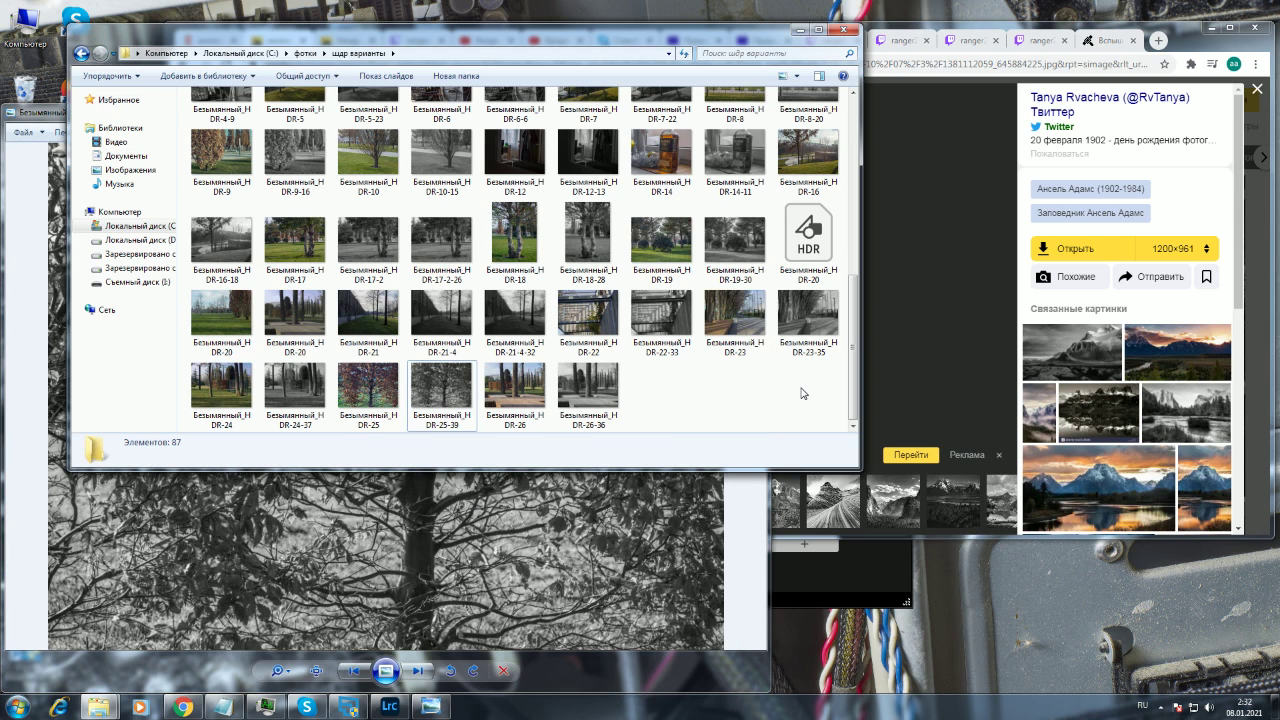
left_click(453, 400)
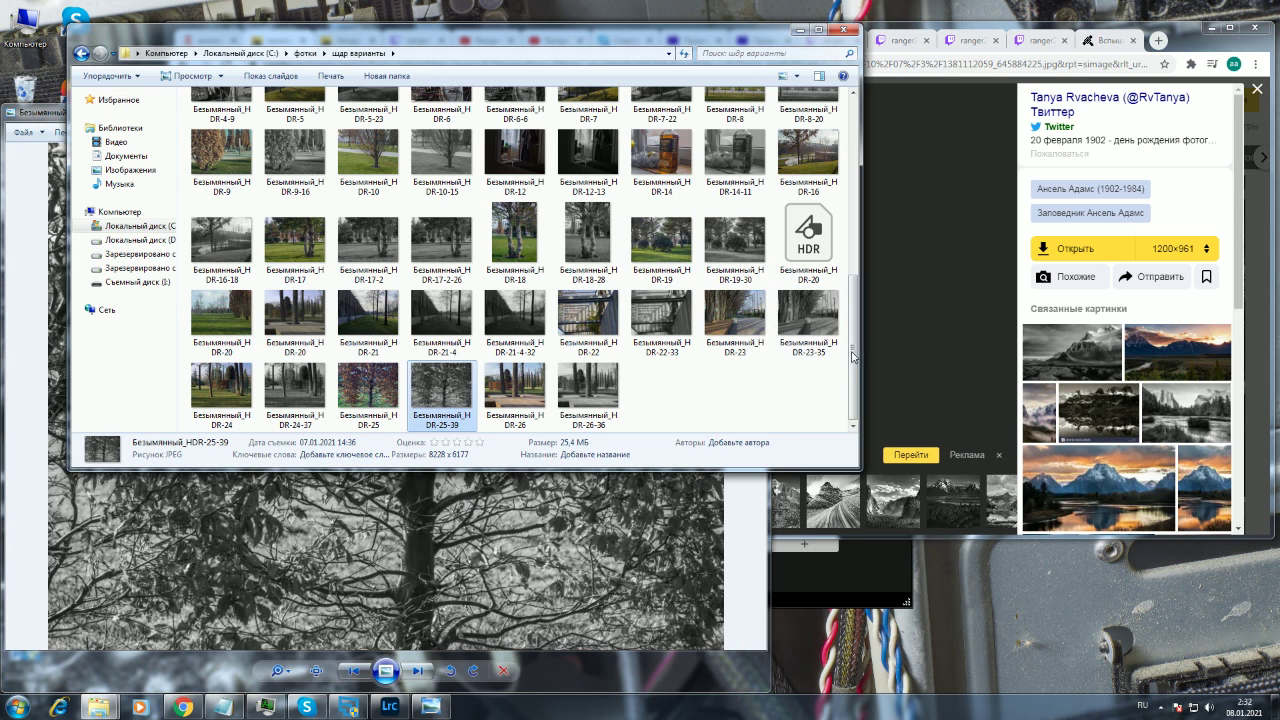
left_click_drag(853, 357, 875, 203)
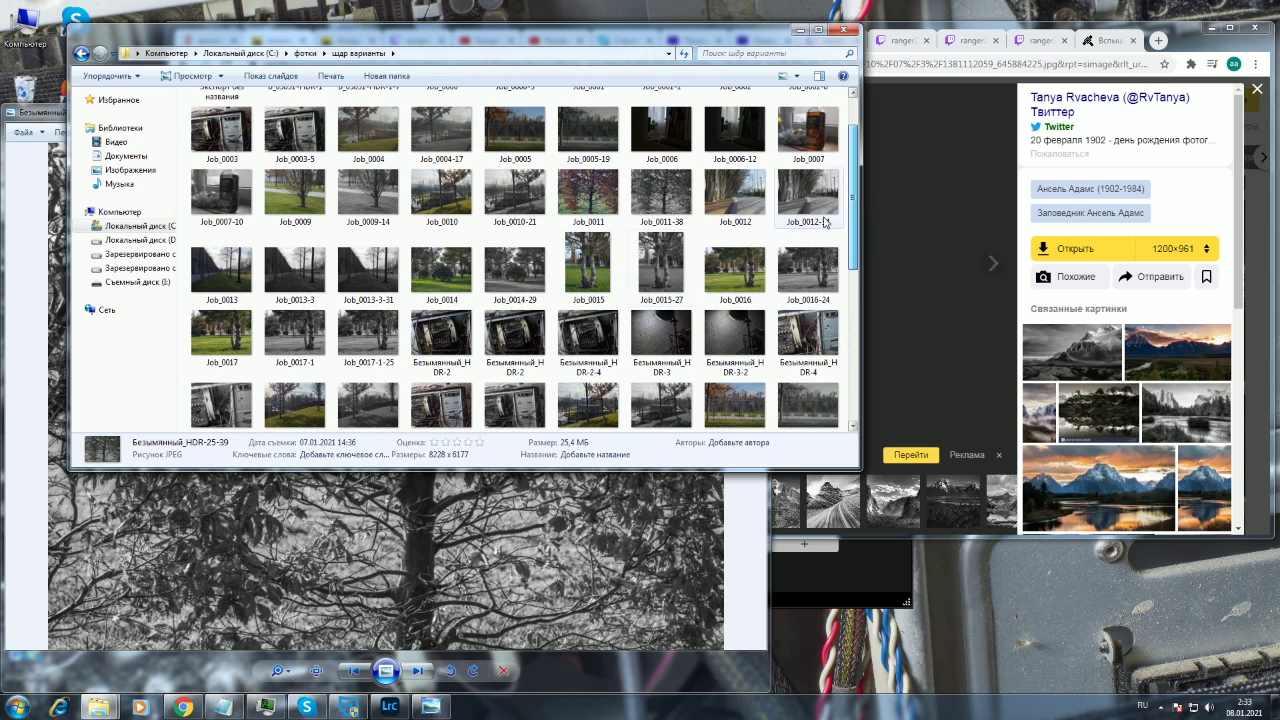
double_click(646, 205)
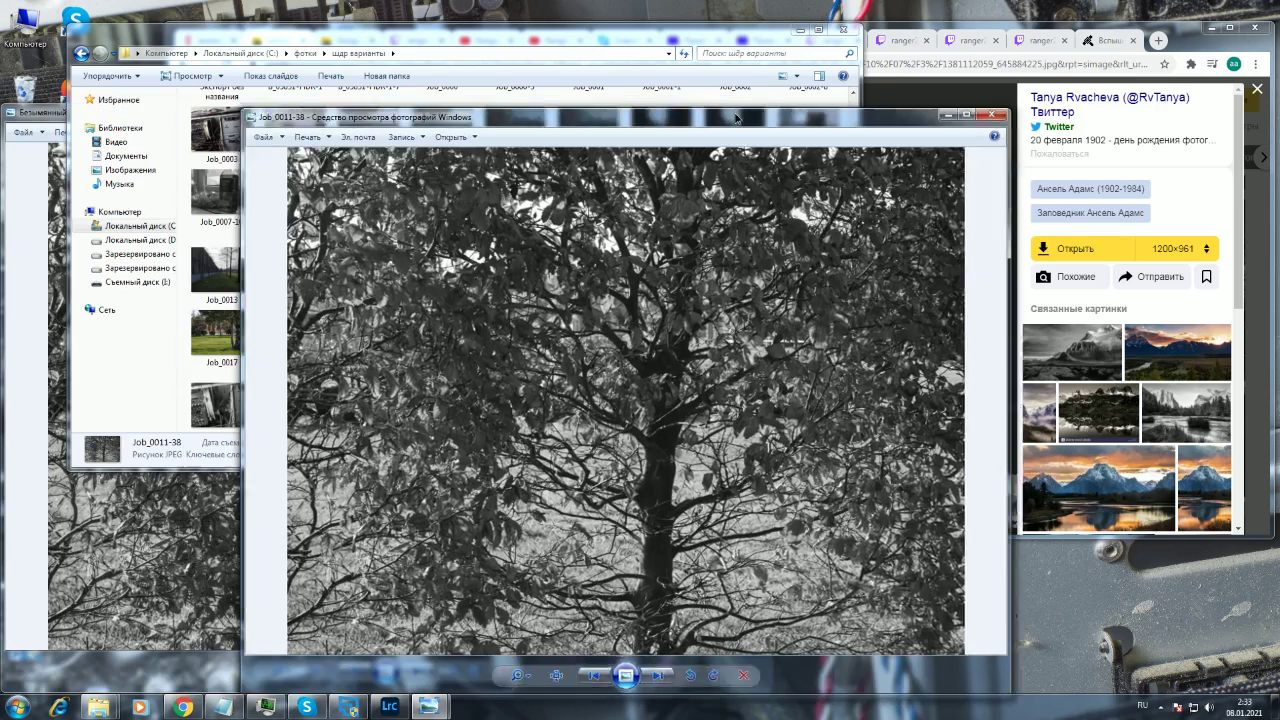
left_click_drag(737, 118, 932, 113)
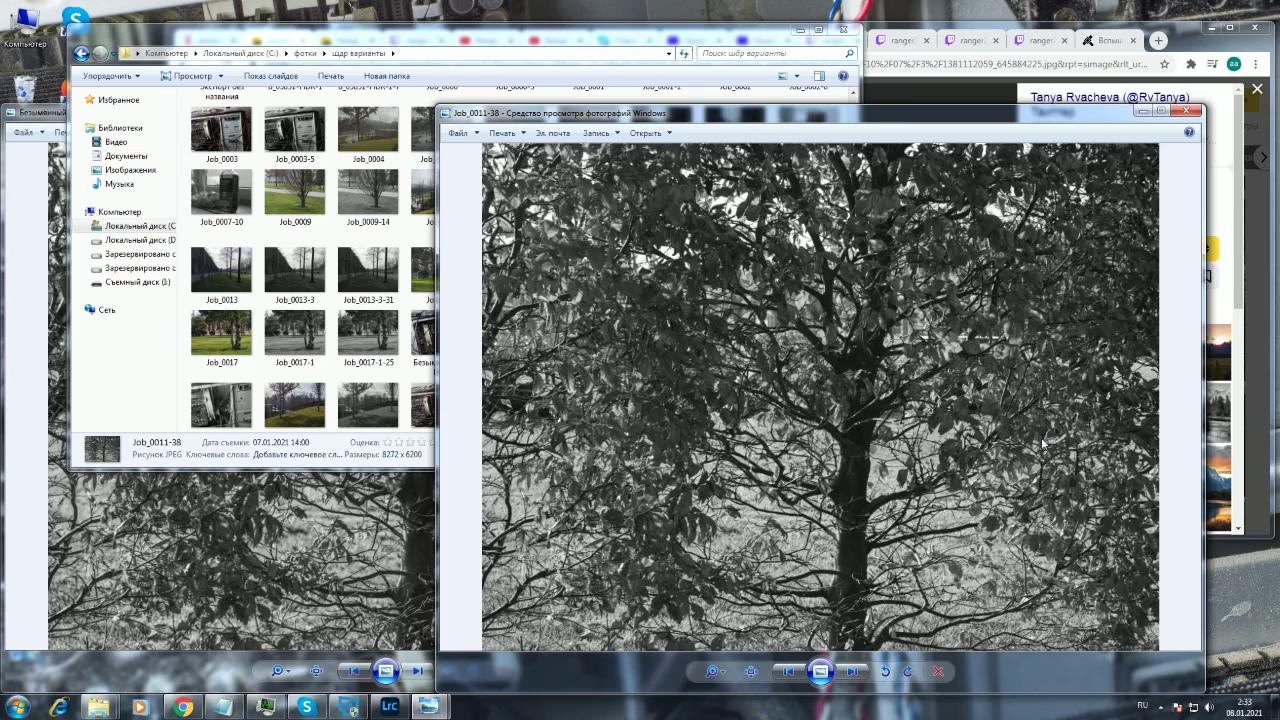
- Compare the tree in Безымянный_HDR-25-39 with Job_0011-38, alternating between the two windows, and close both photos
left_click(307, 563)
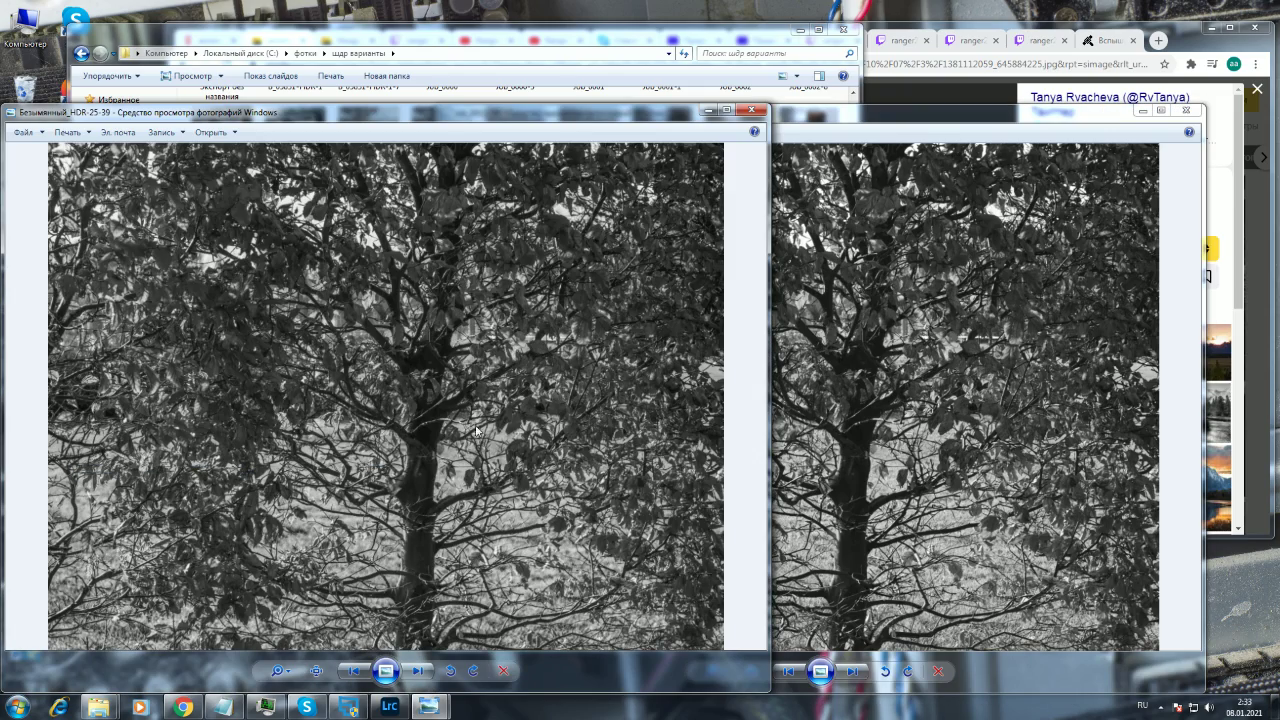
scroll(476, 430, "up", 2)
scroll(462, 372, "down", 2)
left_click(913, 383)
left_click(296, 430)
left_click(748, 112)
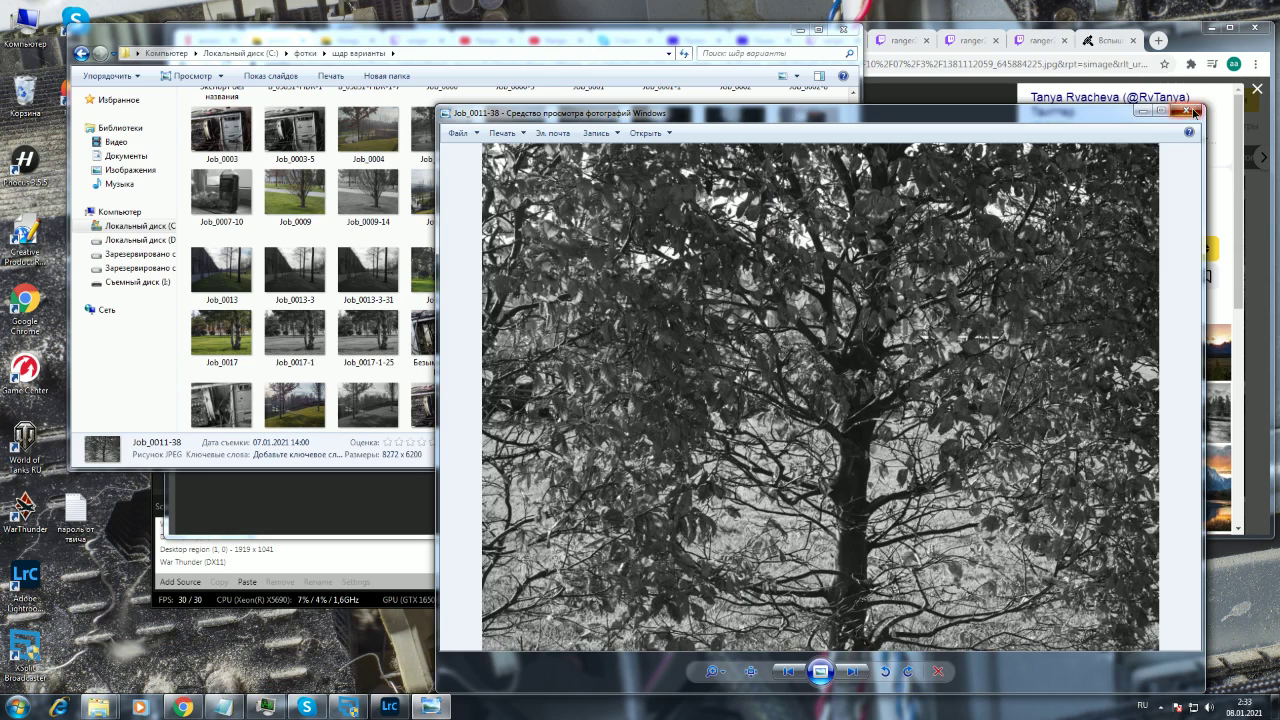
left_click(1186, 110)
- Open Безымянный_HDR-19-30 from the folder and shift its window aside to make room for a second photo
left_click_drag(851, 230, 852, 385)
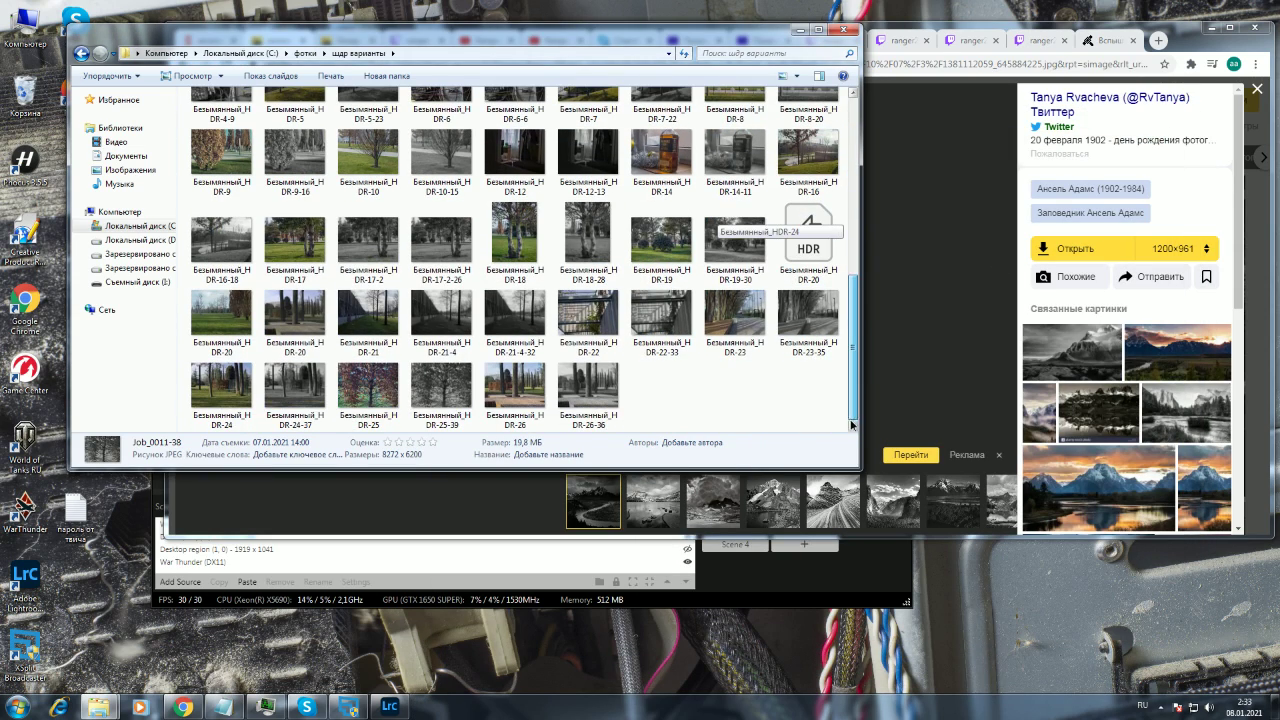
left_click(284, 396)
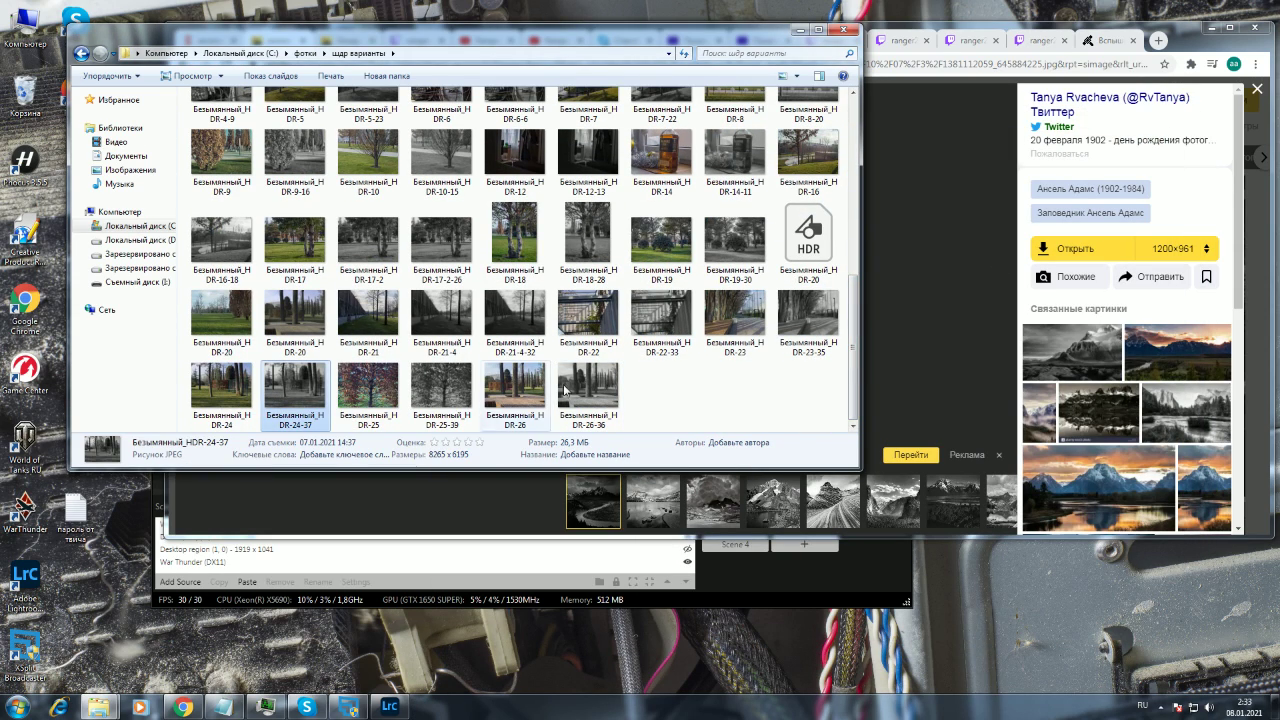
left_click(657, 330)
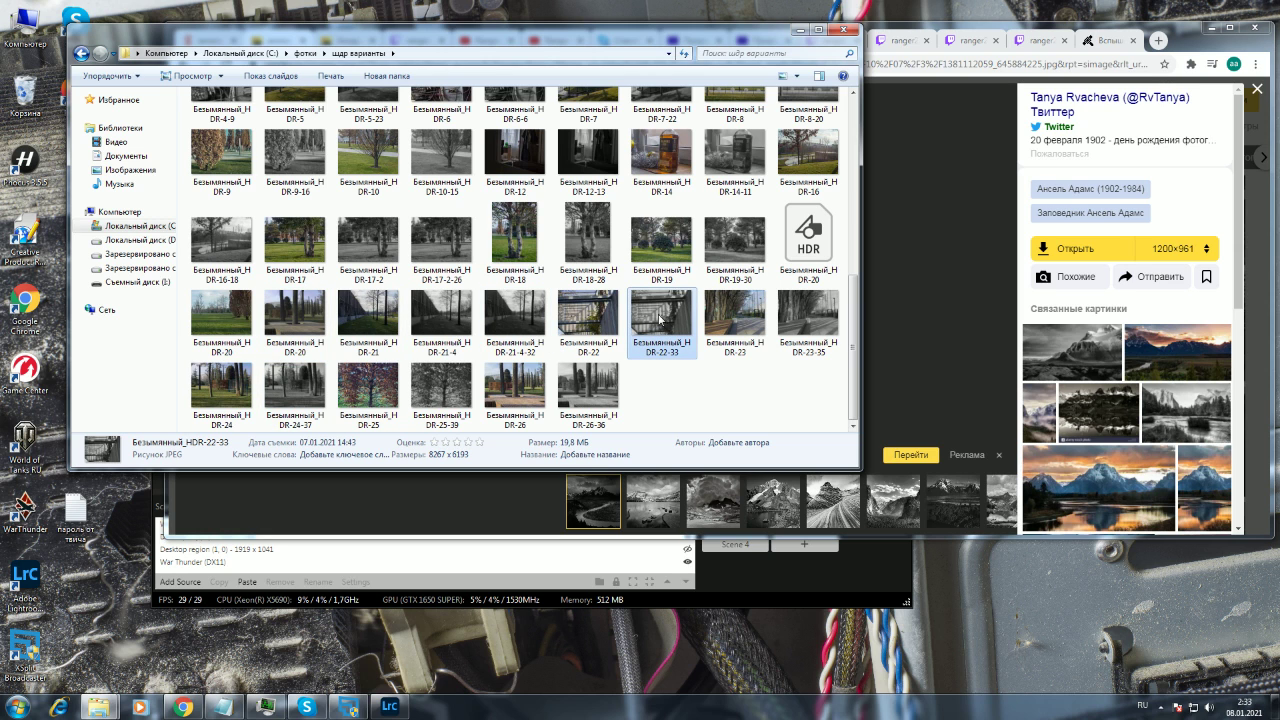
double_click(744, 238)
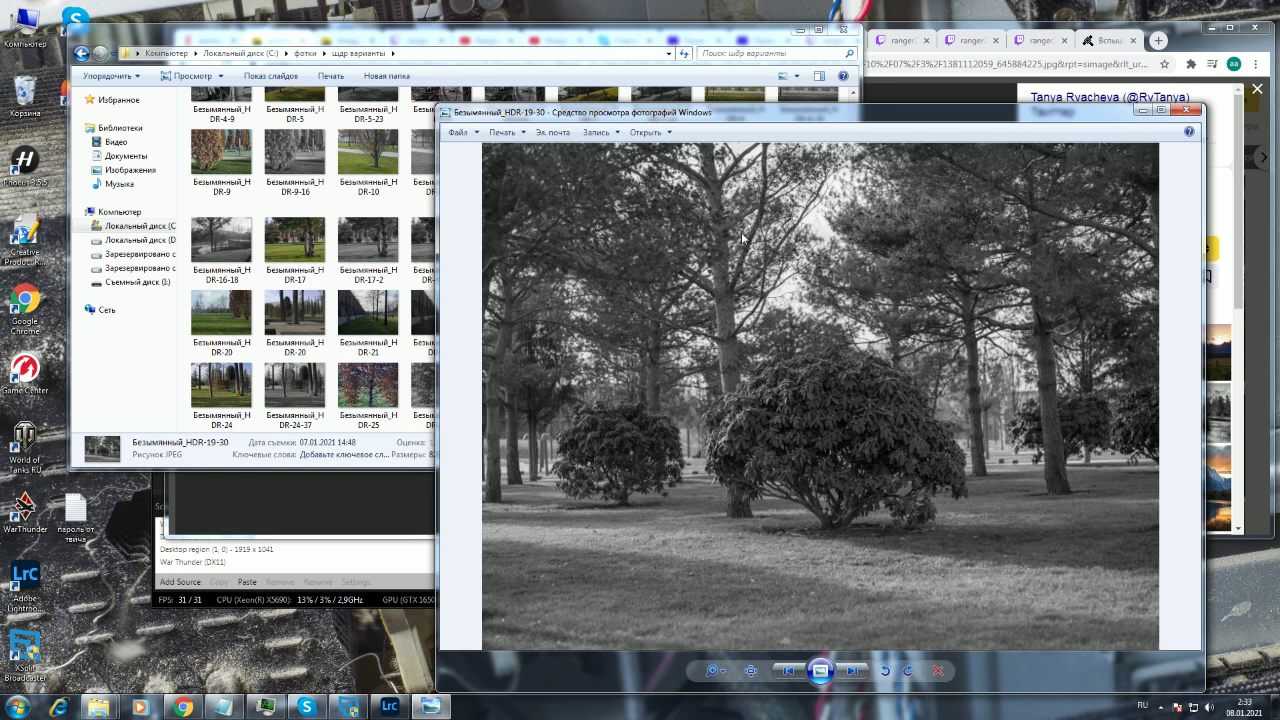
left_click_drag(814, 117, 922, 115)
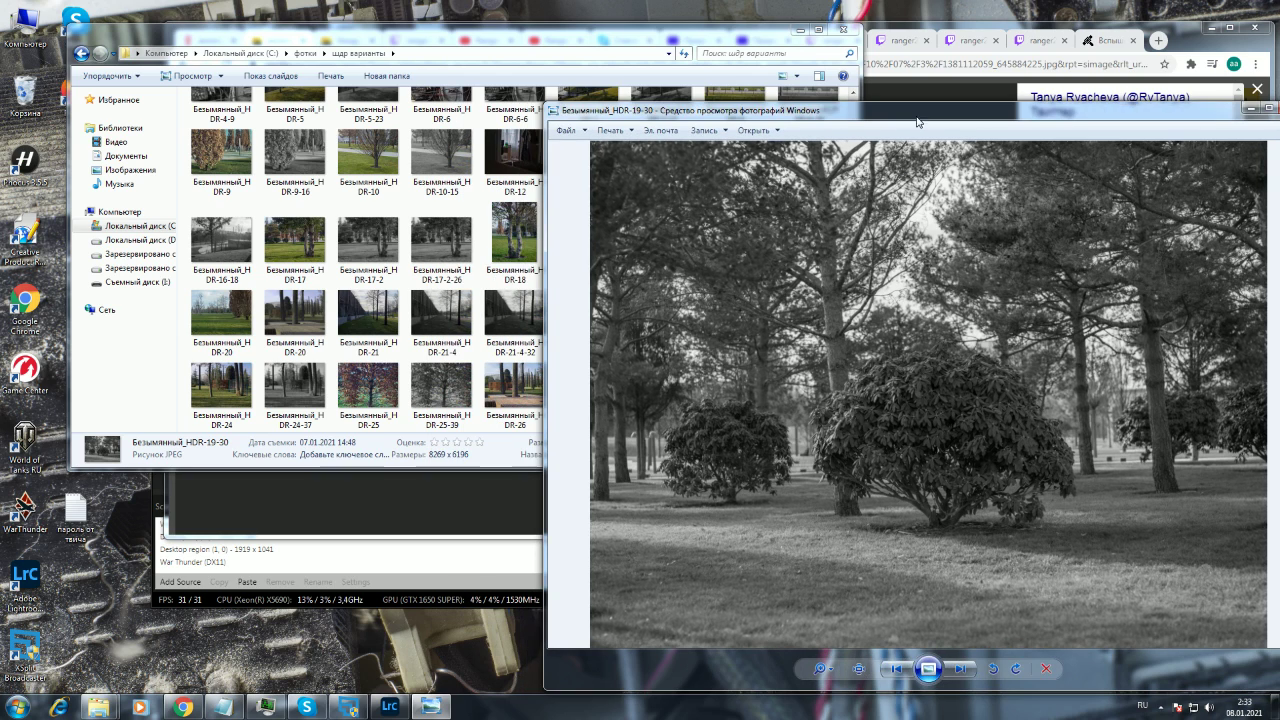
- Open Job_0014-29 from the folder and line its window up side by side with Безымянный_HDR-19-30
left_click(515, 240)
left_click_drag(848, 300, 868, 207)
double_click(514, 152)
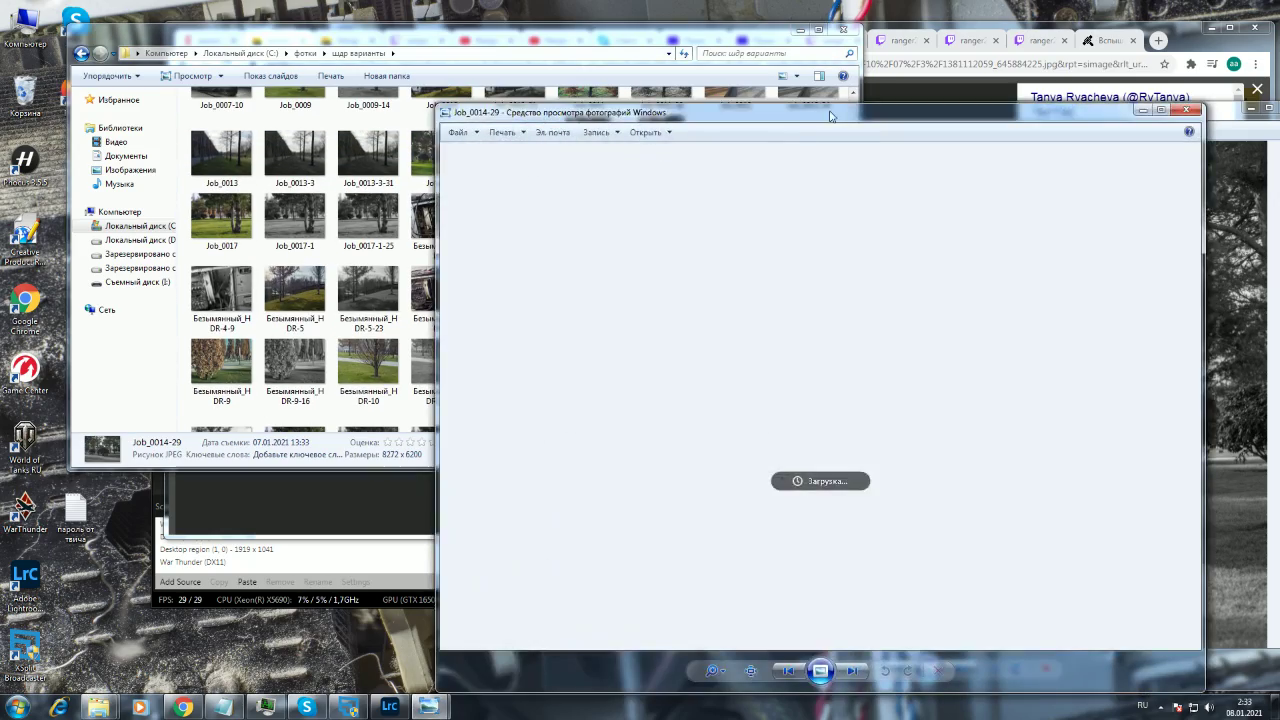
left_click_drag(796, 127, 418, 101)
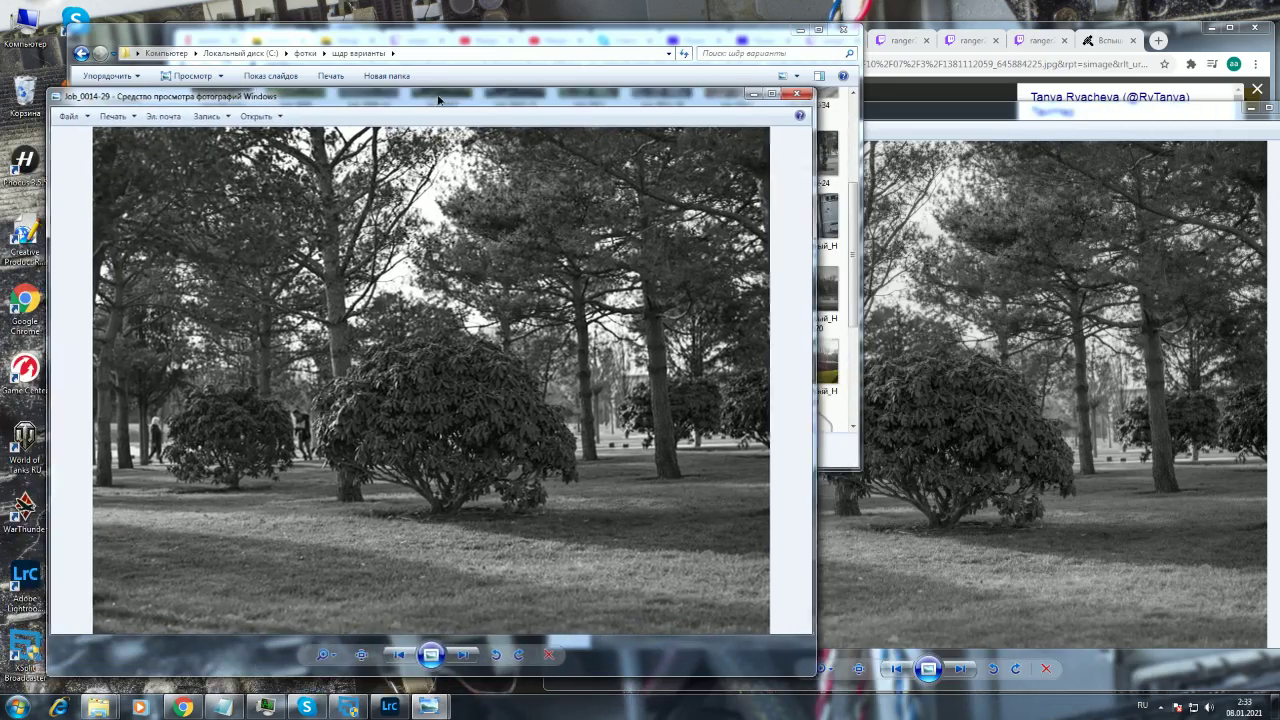
left_click(975, 105)
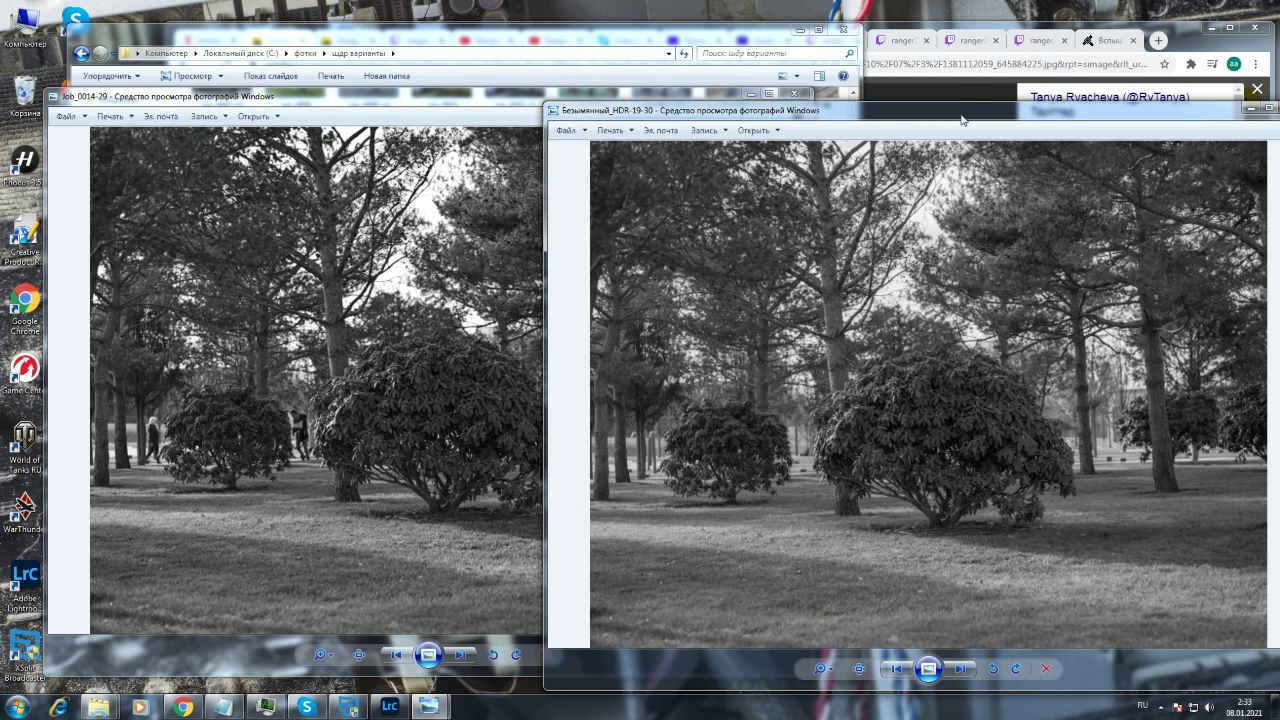
left_click_drag(953, 120, 963, 102)
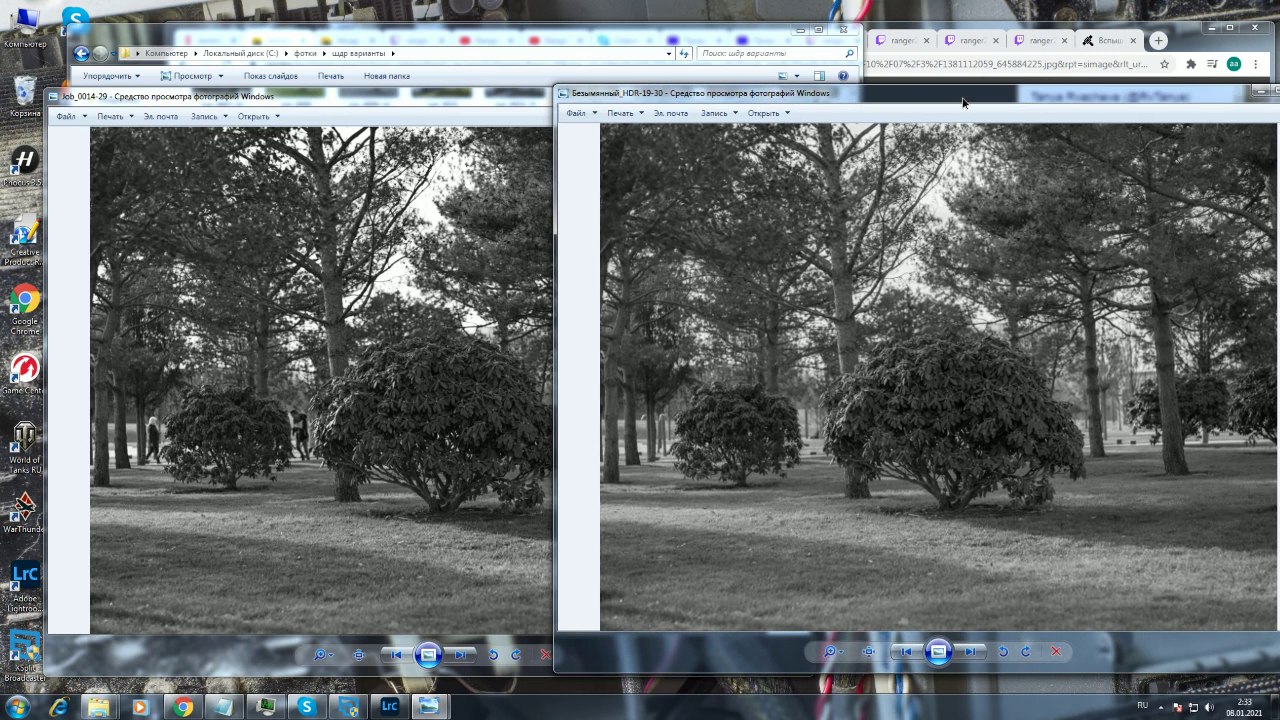
- Compare the bushes, trees and grass in Job_0014-29 and Безымянный_HDR-19-30 by alternating between their windows
left_click(483, 391)
left_click(952, 481)
left_click(411, 432)
left_click(1040, 505)
left_click(342, 575)
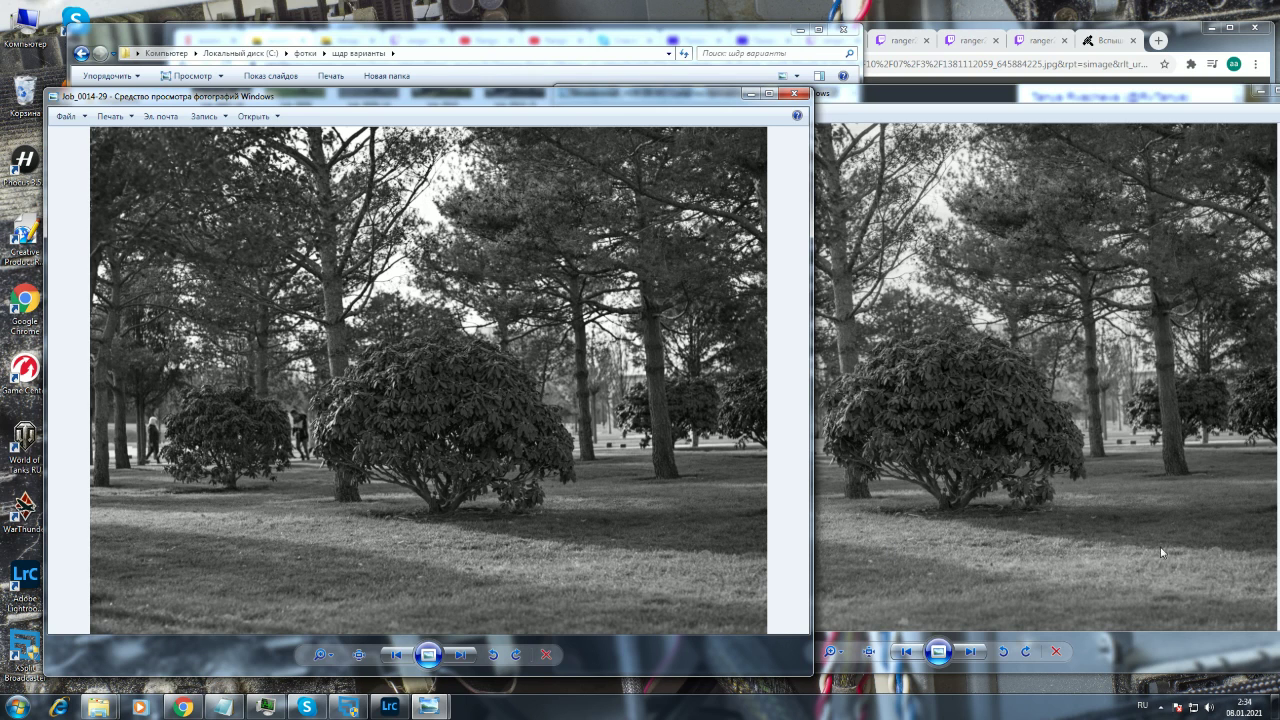
left_click(1029, 438)
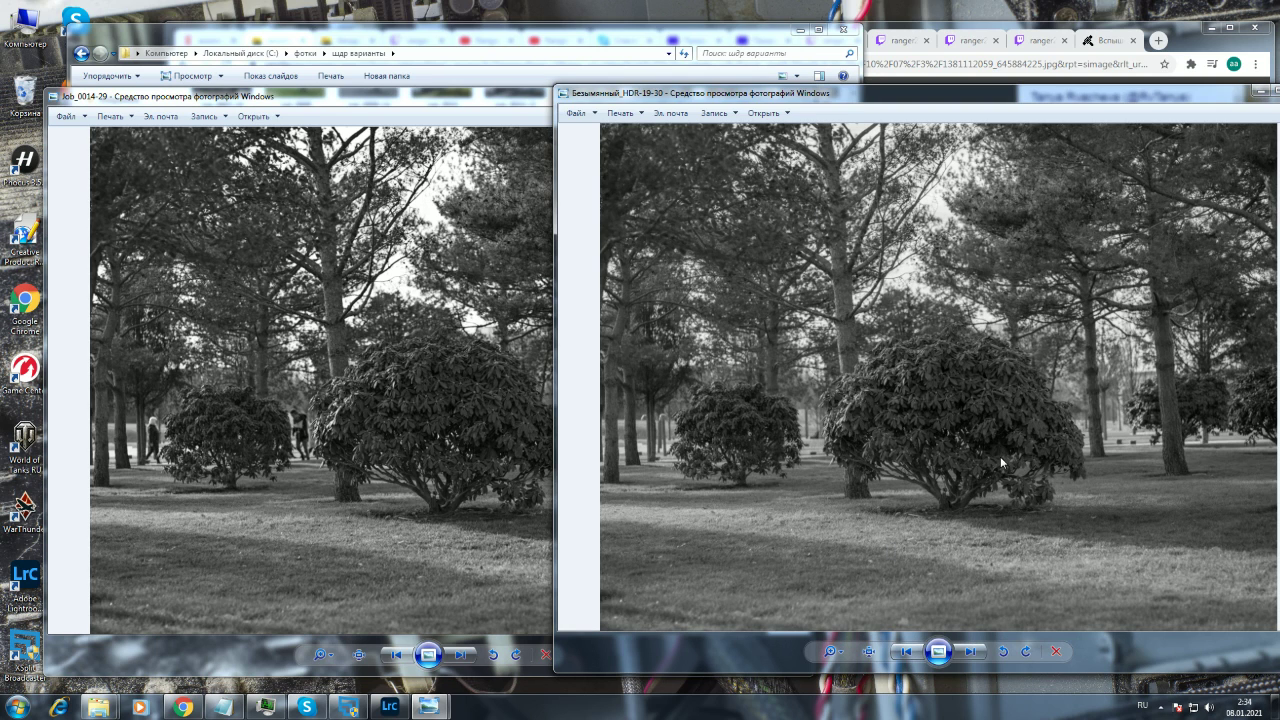
- Magnify the large bush in both Безымянный_HDR-19-30 and Job_0014-29 to examine its leaves and branches
scroll(1001, 462, "up", 4)
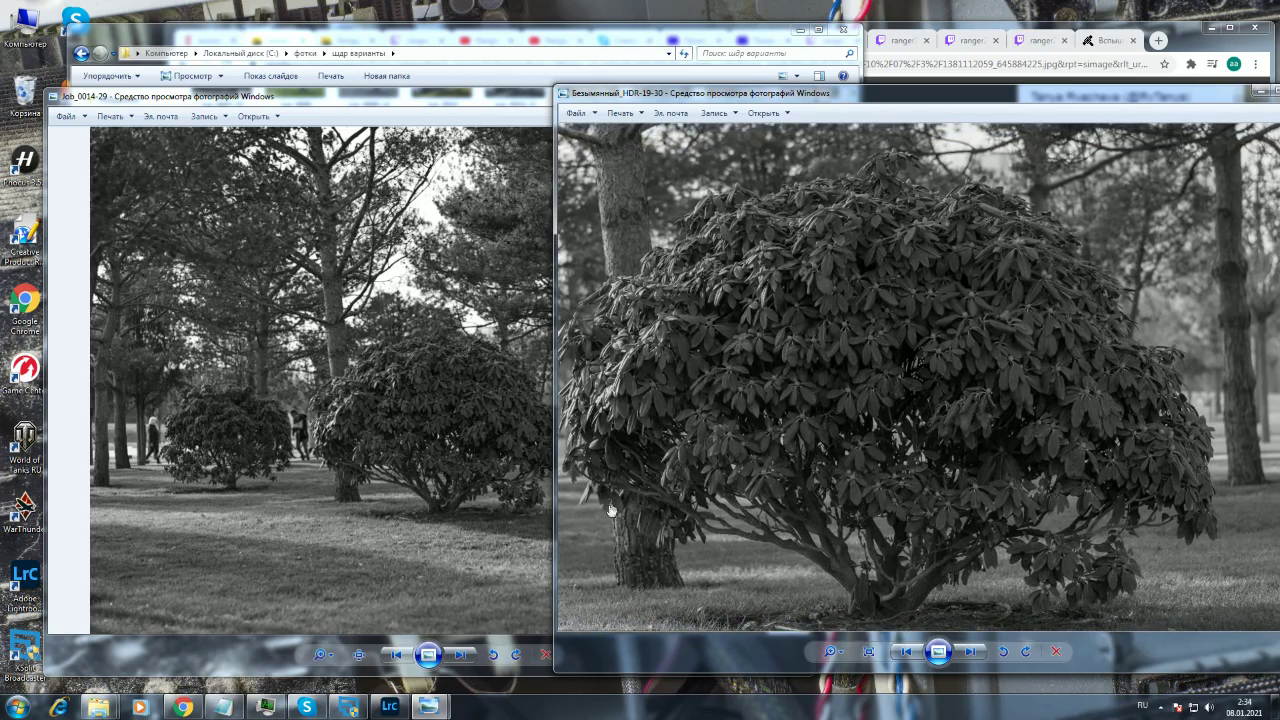
left_click(545, 495)
scroll(628, 497, "up", 4)
left_click(945, 512)
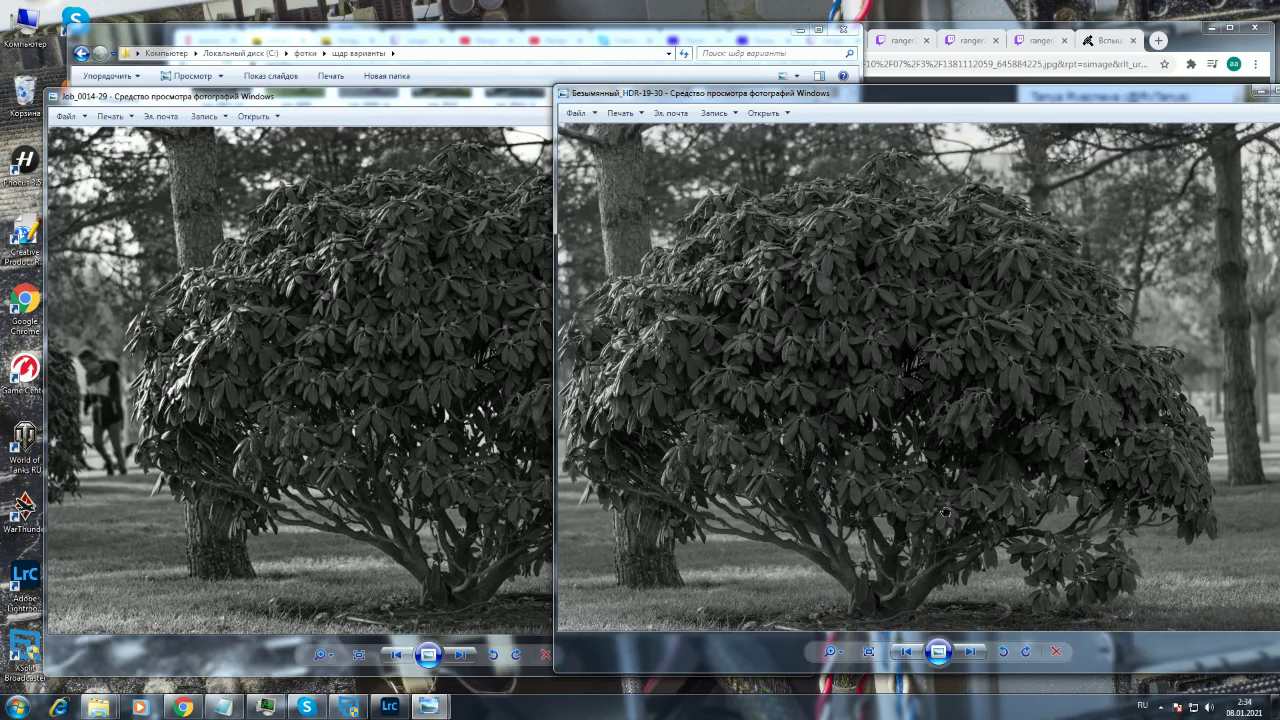
scroll(920, 480, "up", 3)
left_click_drag(463, 508, 469, 462)
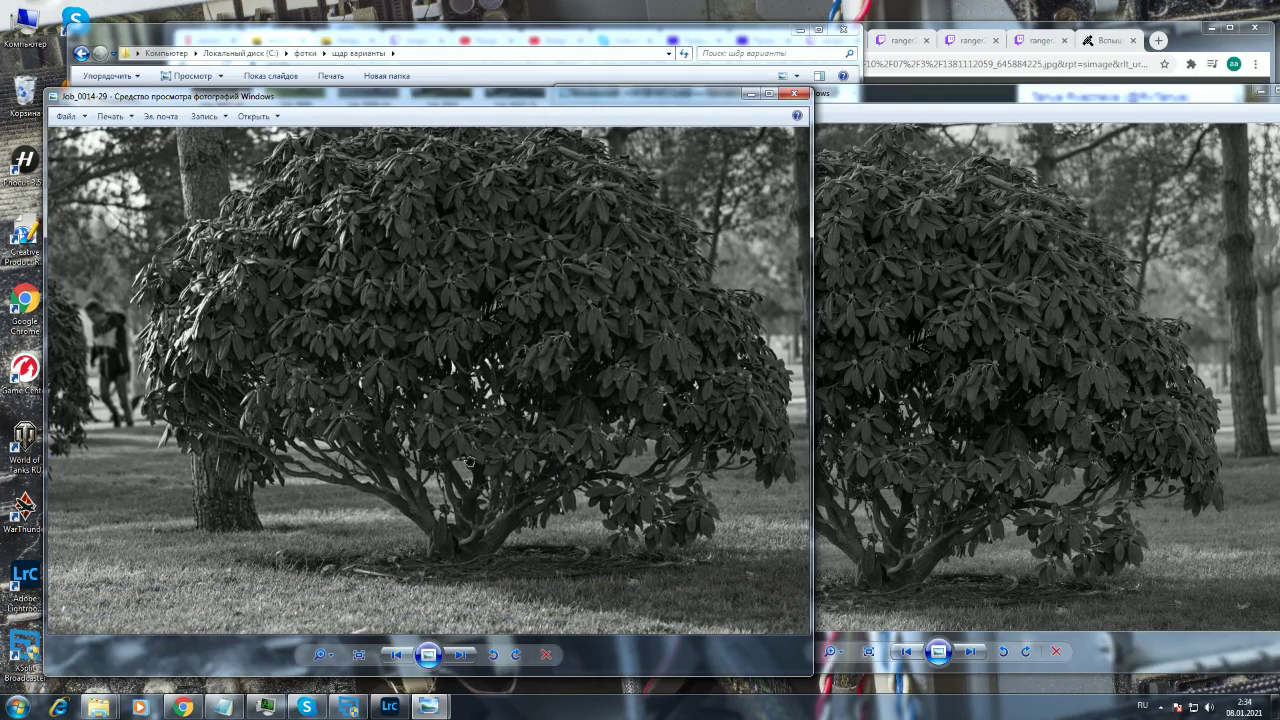
- Frame the whole large bush alike in both magnified photos and compare its foliage and trunk shadows
left_click_drag(849, 508, 902, 502)
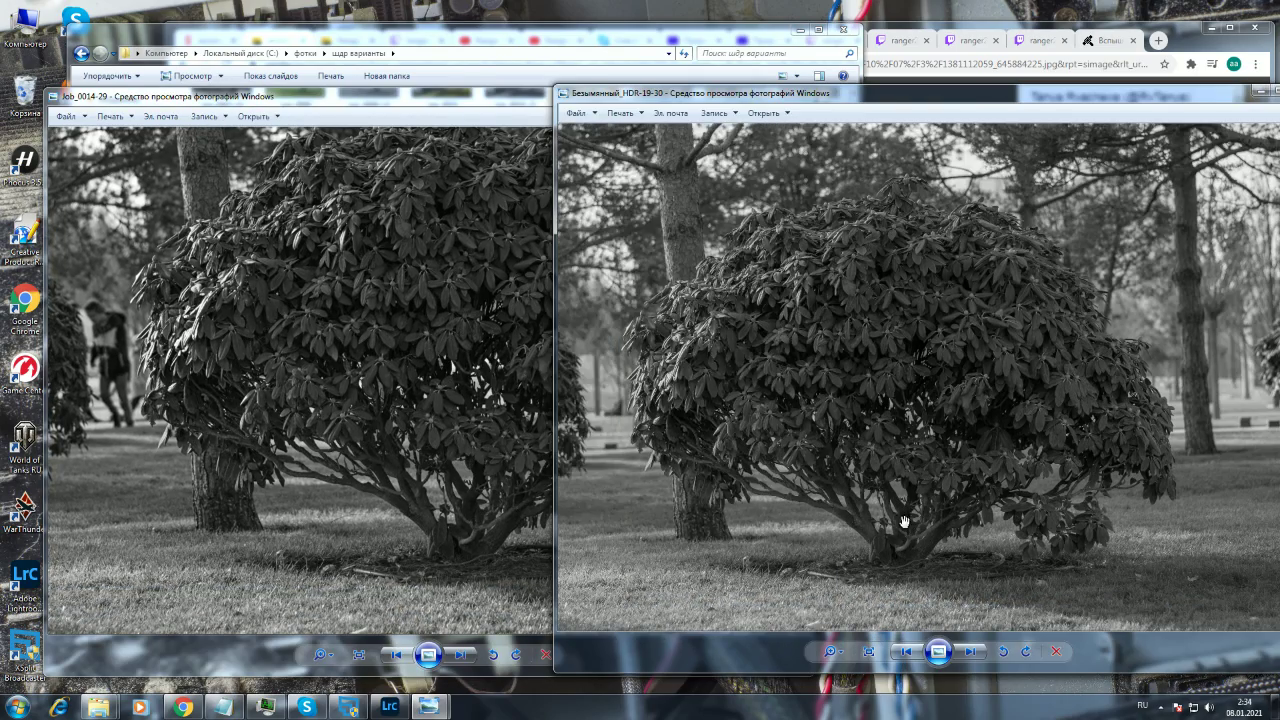
left_click(387, 523)
left_click_drag(408, 522, 440, 549)
left_click(888, 532)
left_click_drag(888, 532, 975, 505)
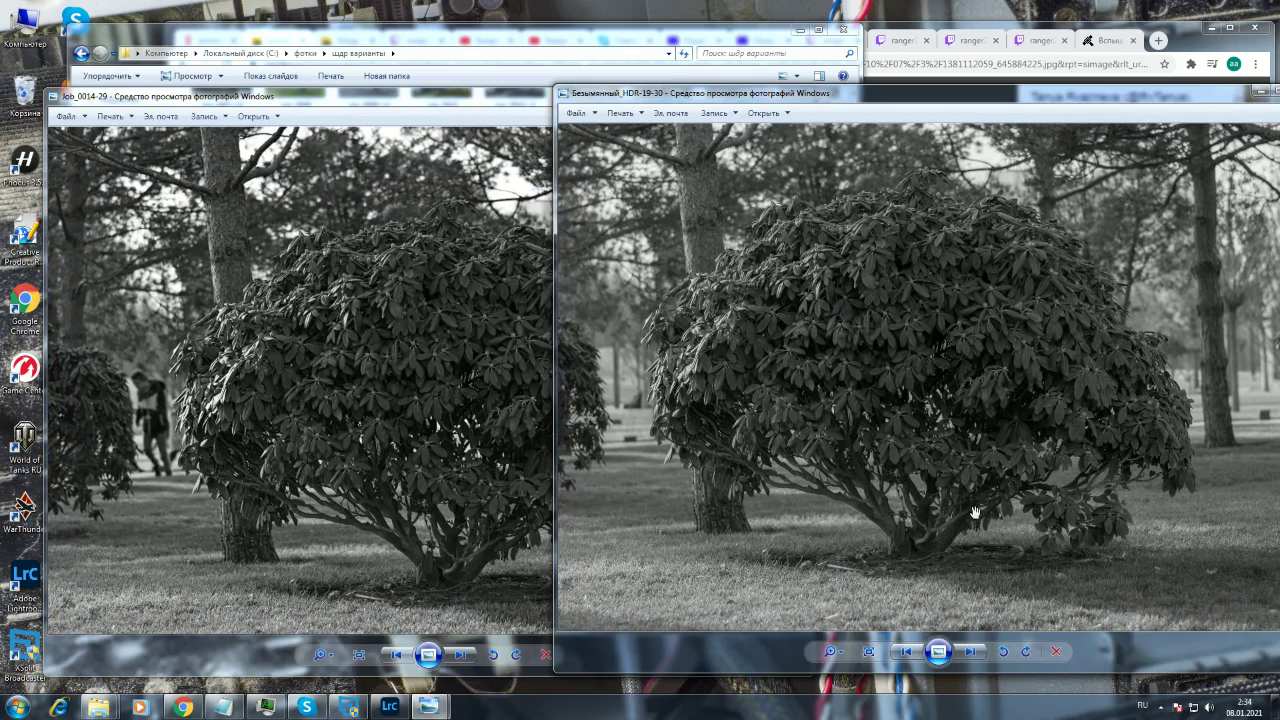
left_click(435, 500)
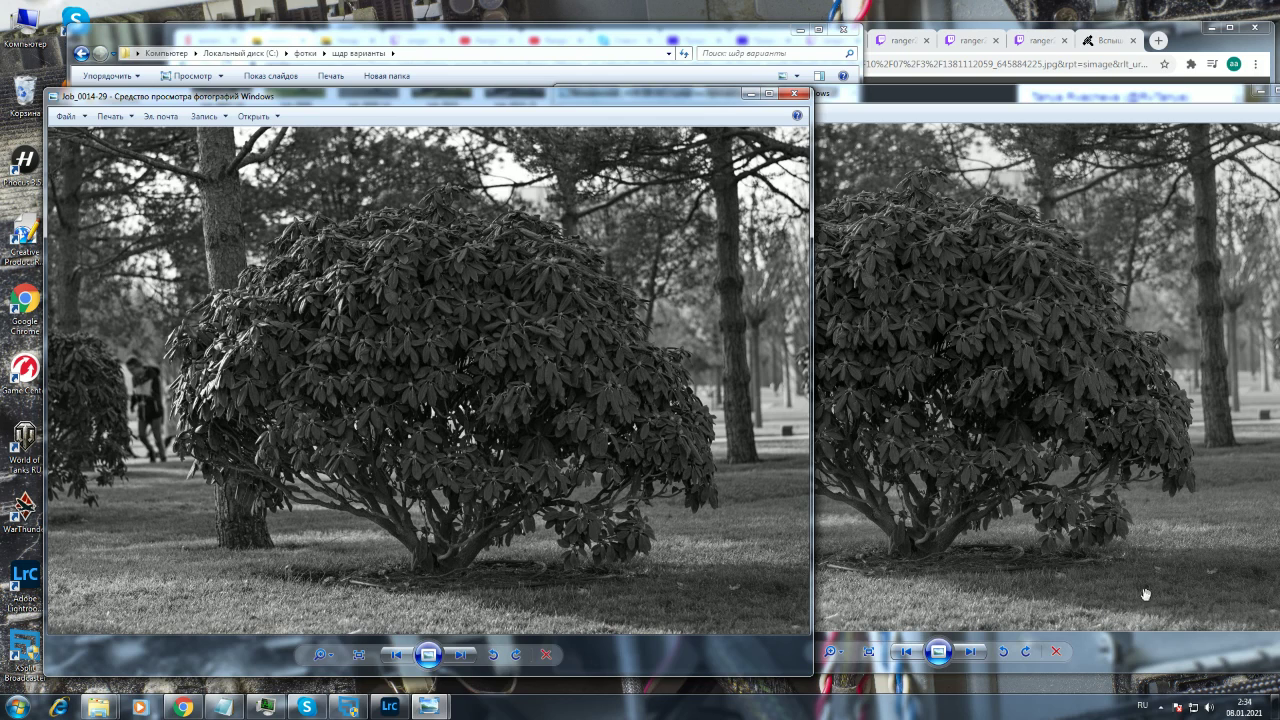
- Compare the shaded and sunlit grass around the large bush in Безымянный_HDR-19-30 and Job_0014-29
left_click(1178, 589)
left_click_drag(1178, 589, 997, 490)
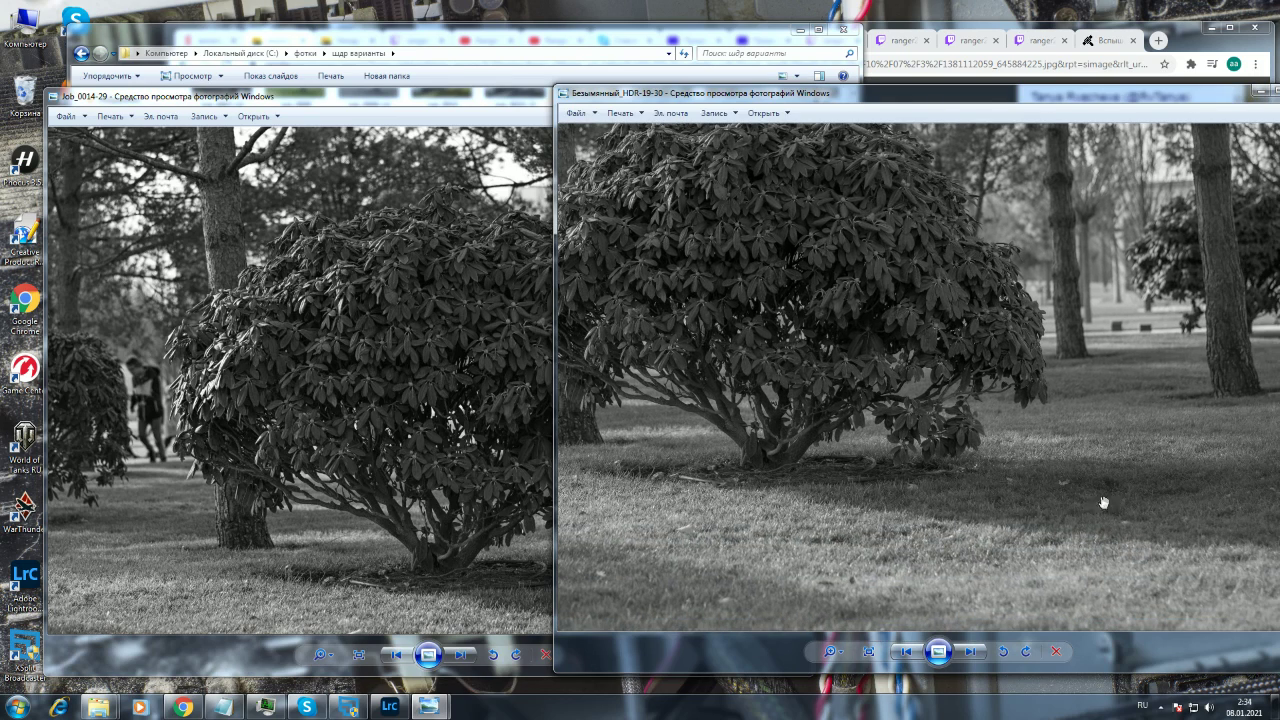
left_click_drag(1104, 502, 971, 460)
left_click_drag(925, 523, 1010, 523)
left_click(338, 530)
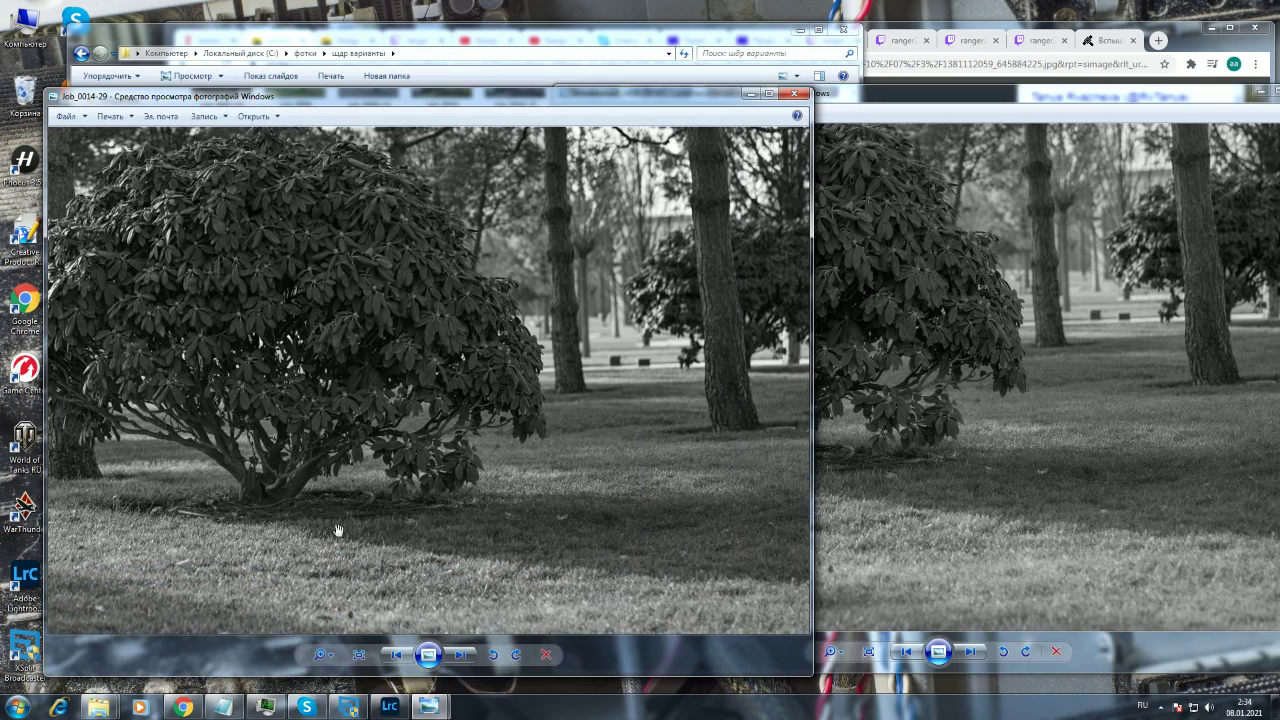
left_click_drag(490, 568, 680, 618)
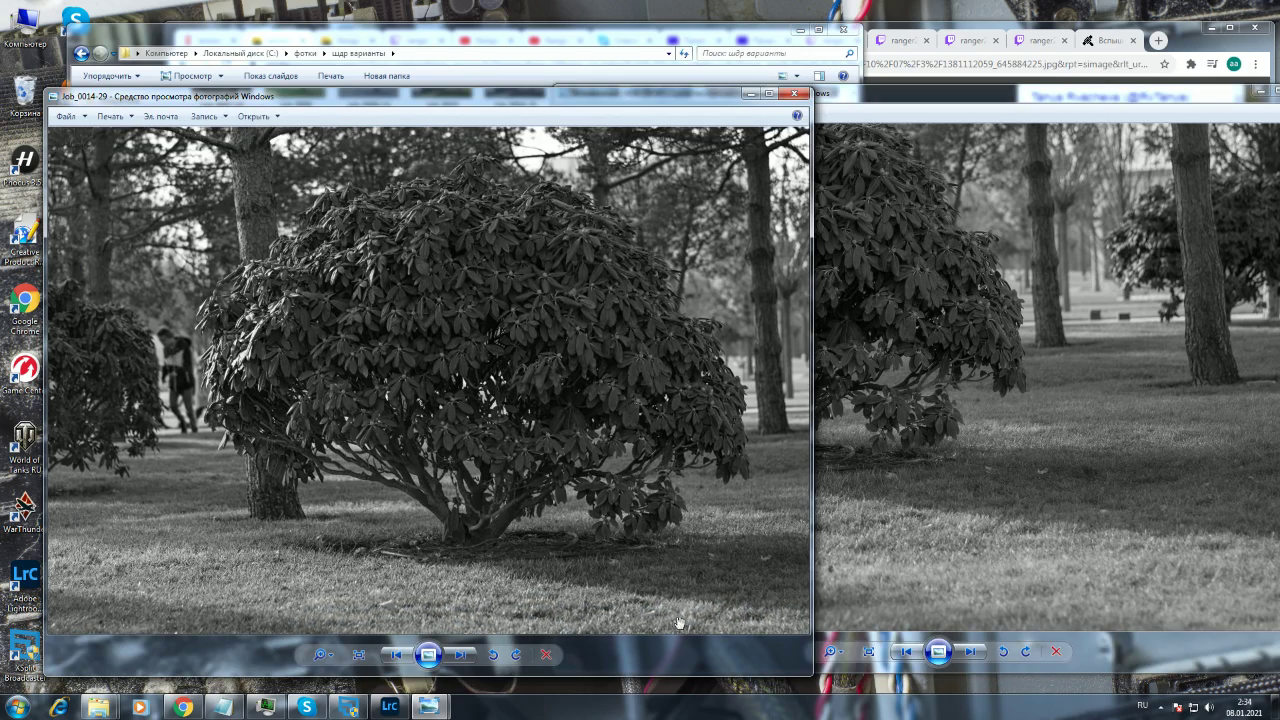
left_click_drag(548, 610, 554, 568)
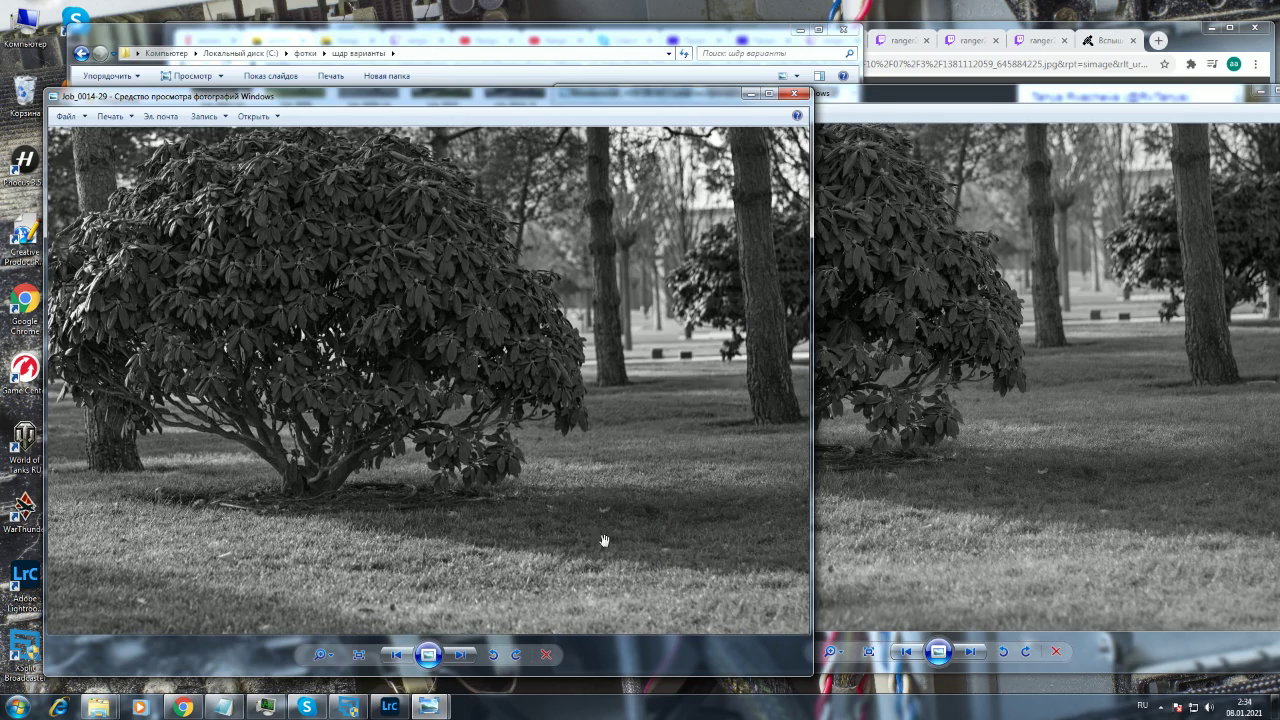
- Compare the large bush and its surroundings once more in both photos, and return Job_0014-29 to the full view
left_click(966, 545)
left_click_drag(814, 477, 858, 507)
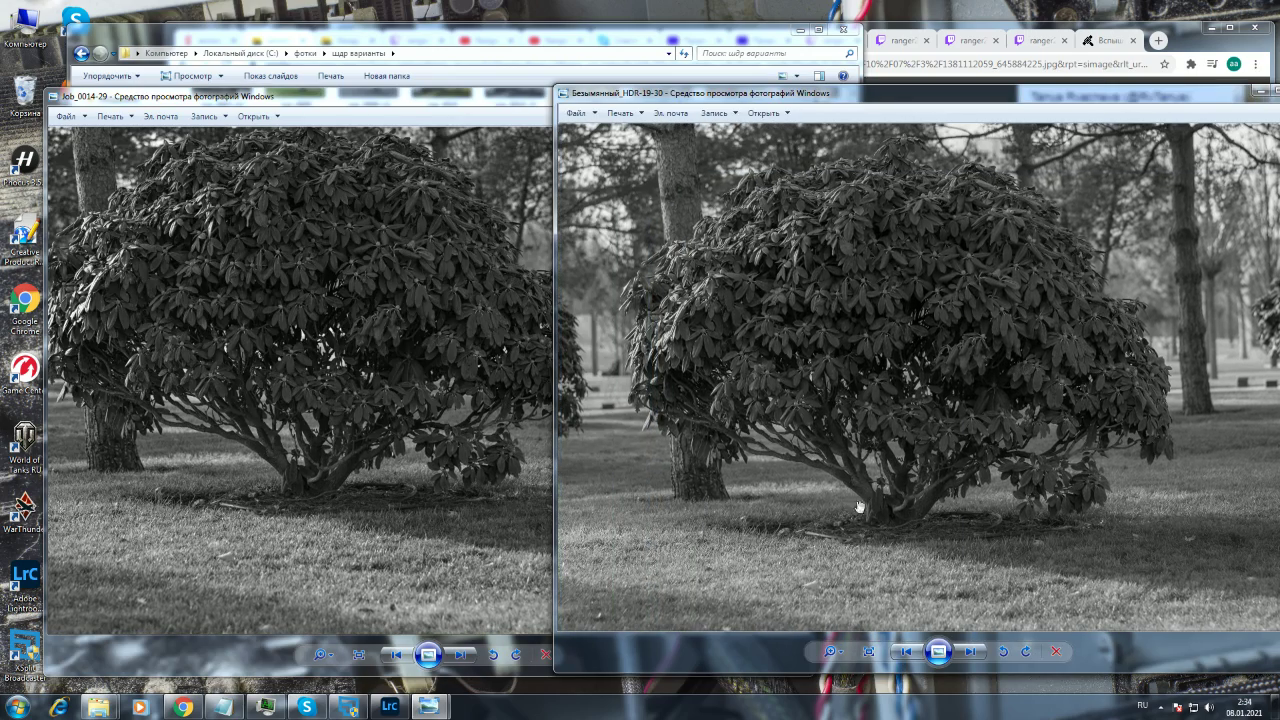
left_click(322, 527)
left_click_drag(322, 527, 502, 527)
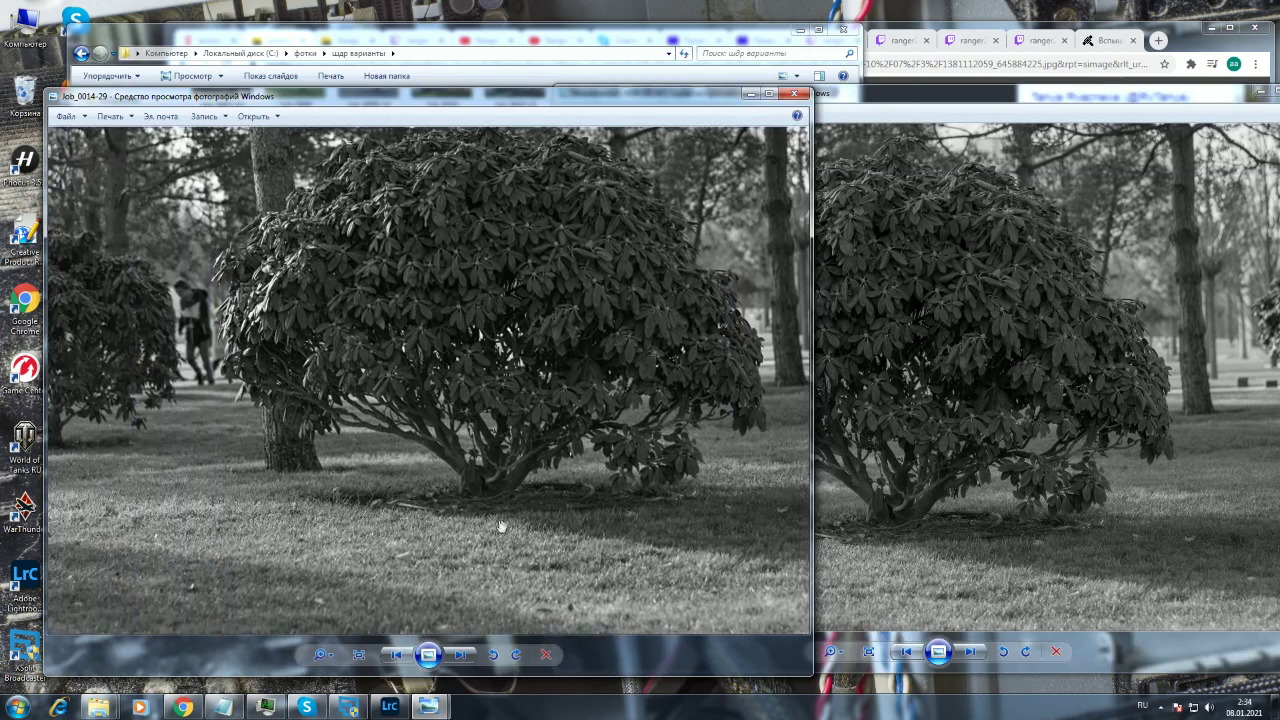
left_click_drag(357, 501, 411, 519)
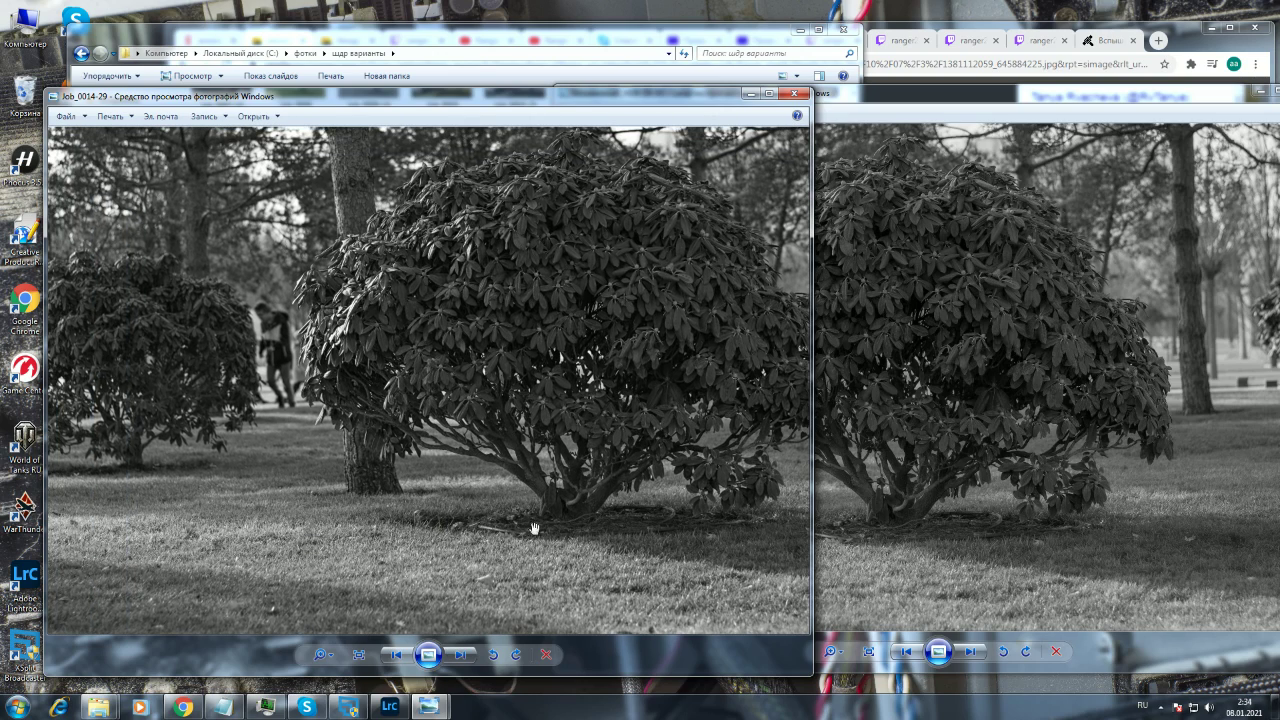
scroll(430, 527, "down", 5)
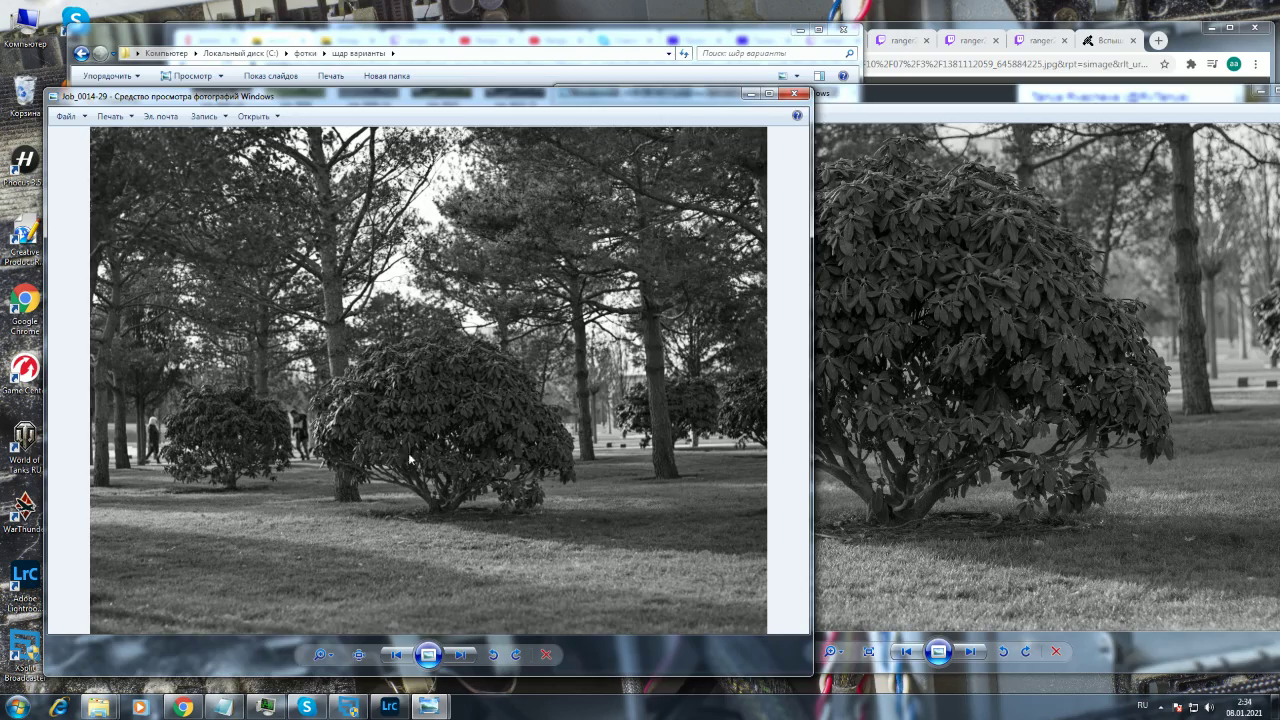
- Return Безымянный_HDR-19-30 to the full view and close both it and Job_0014-29
left_click(851, 449)
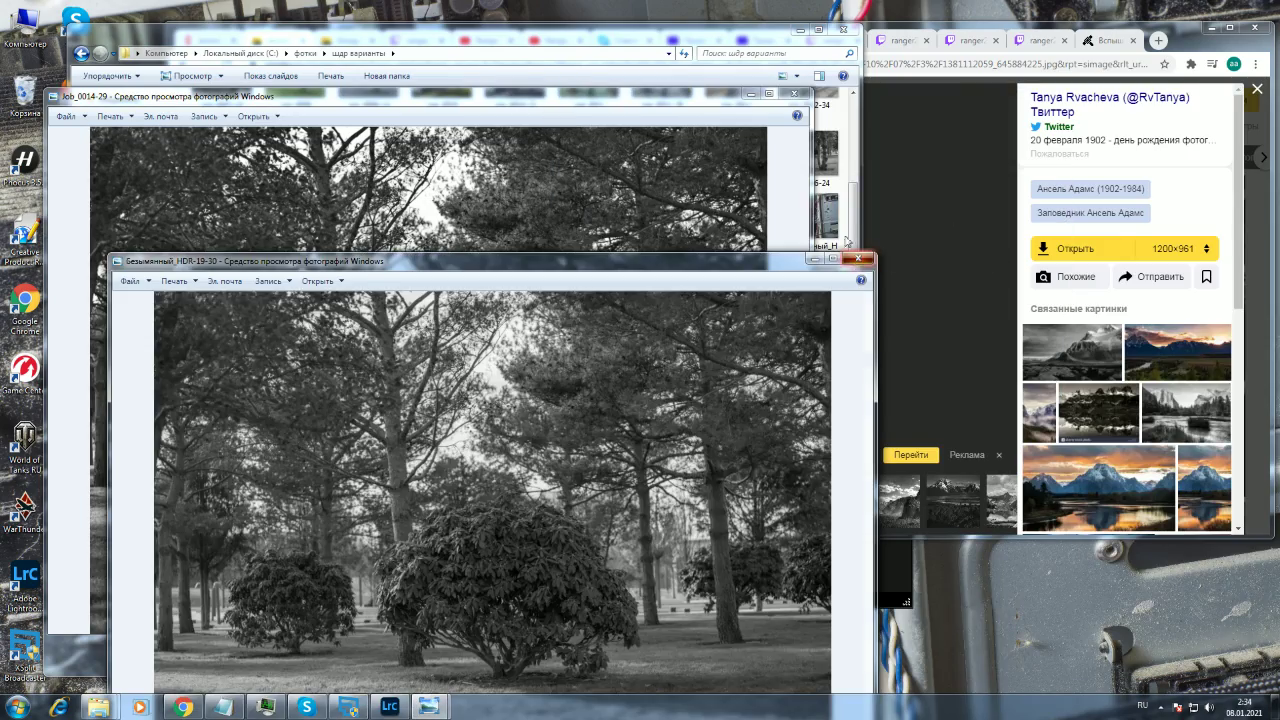
left_click(855, 260)
left_click(795, 97)
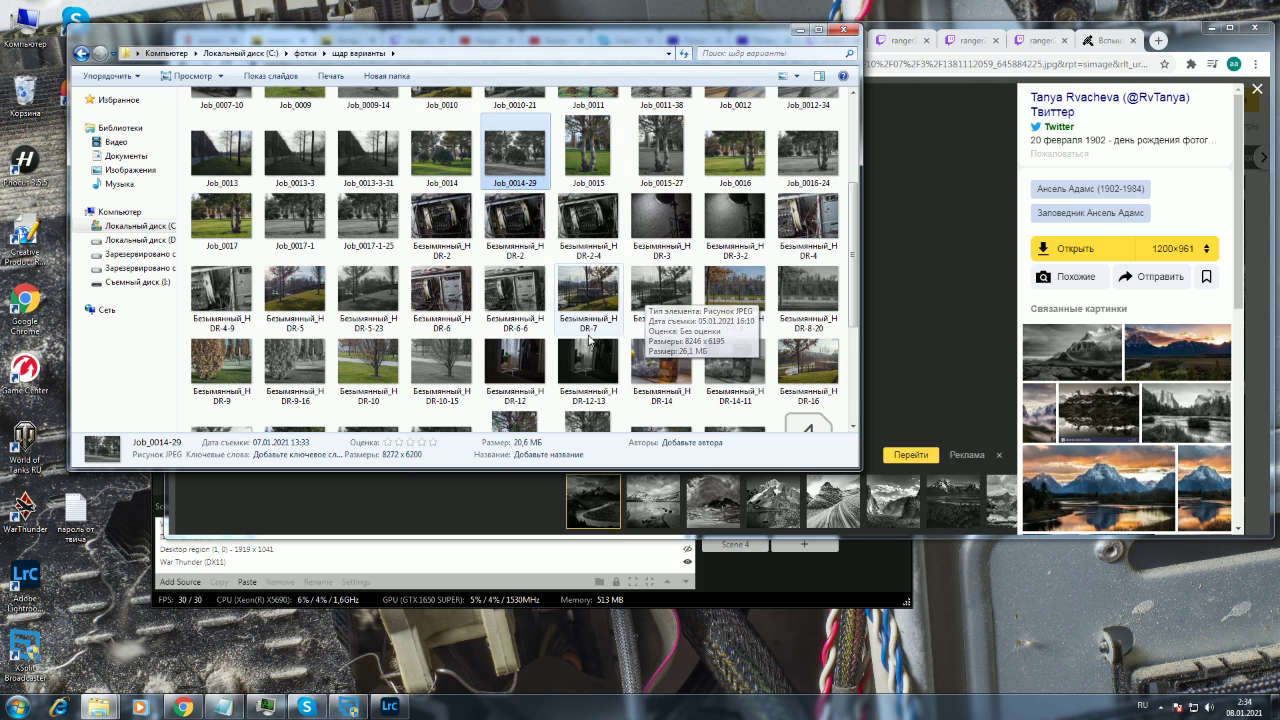
- Open the black-and-white photo Безымянный_HDR-18-28 of the two trunks from the folder
scroll(855, 297, "down", 1)
left_click_drag(855, 297, 856, 388)
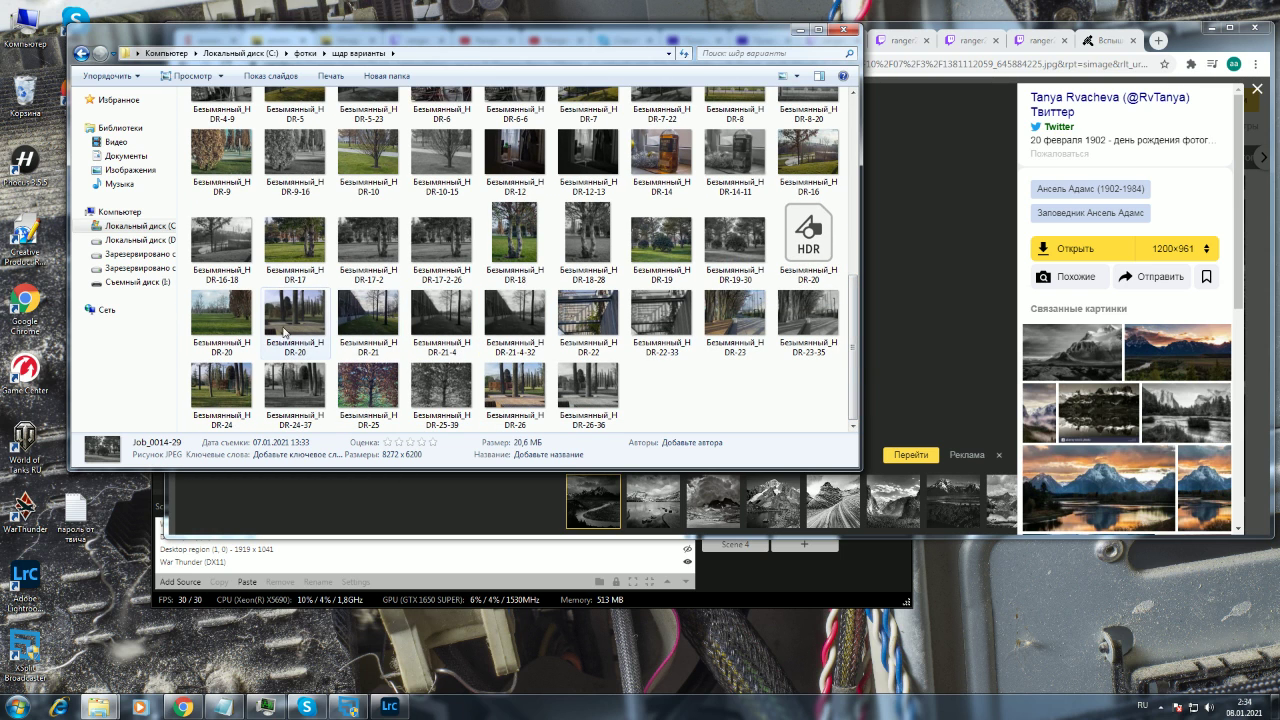
double_click(598, 250)
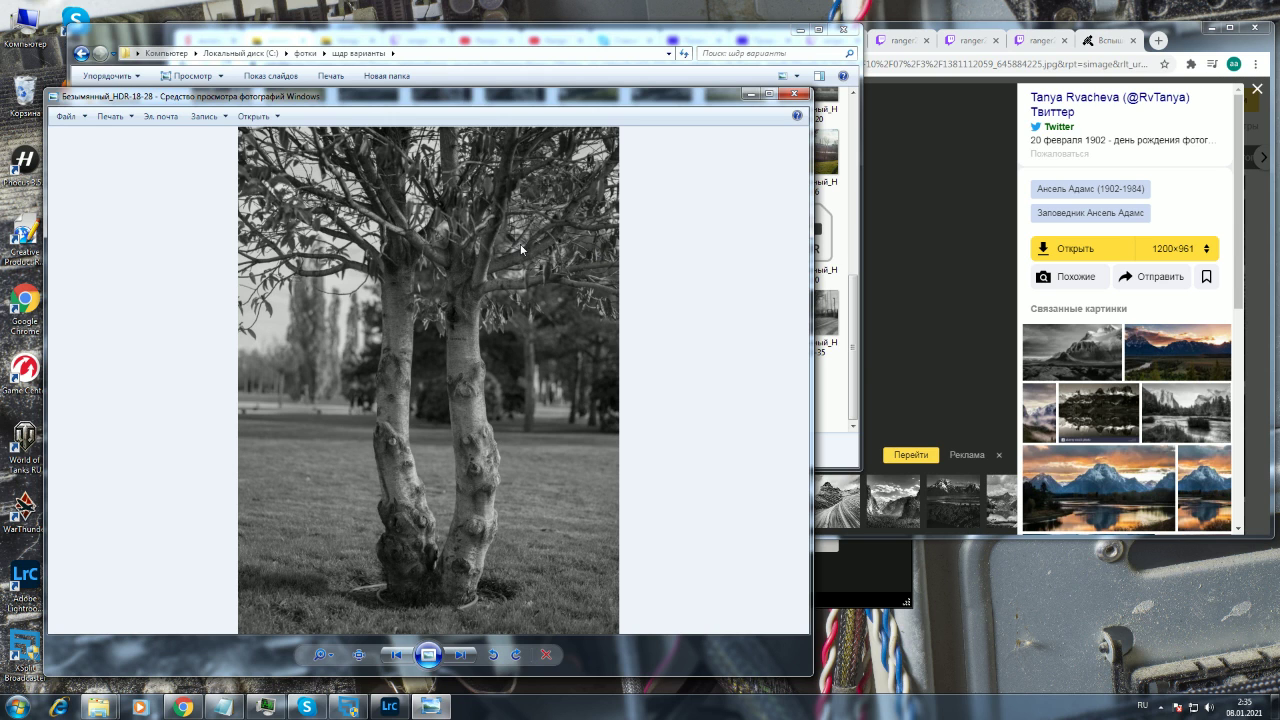
- Open Job_0015-27 from the folder and line its window up side by side with Безымянный_HDR-18-28
left_click(855, 362)
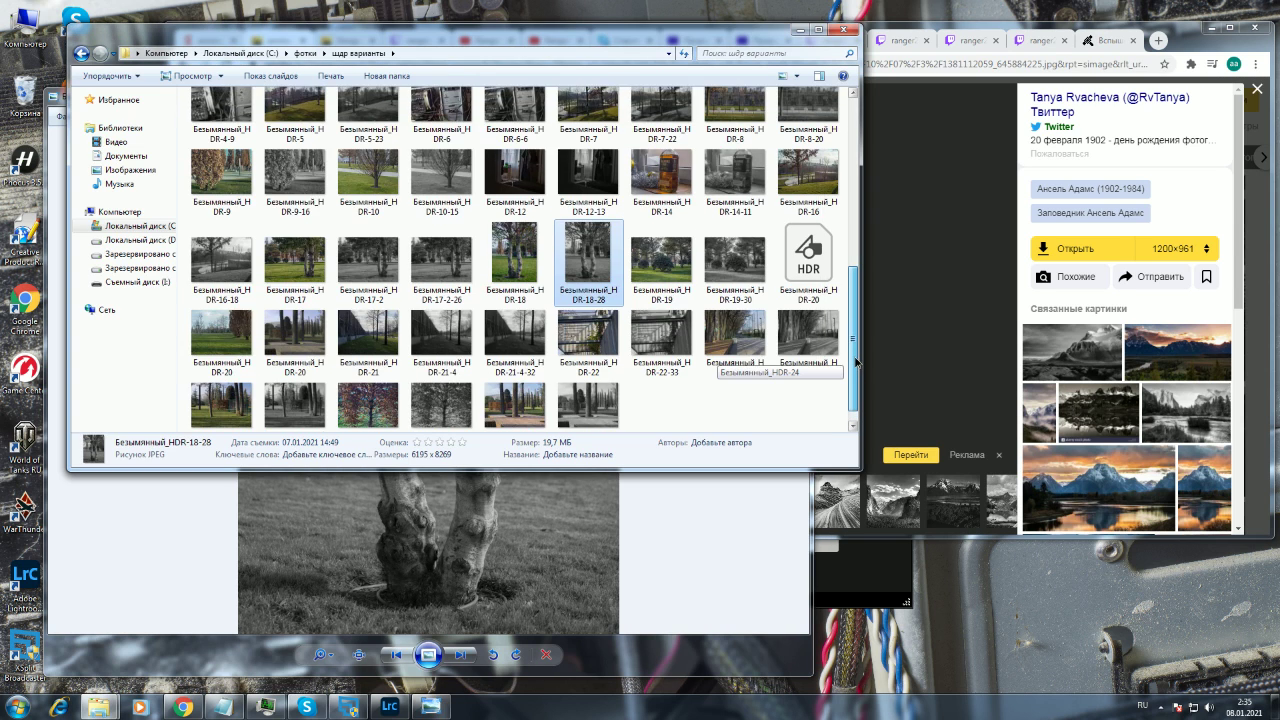
left_click_drag(855, 362, 855, 288)
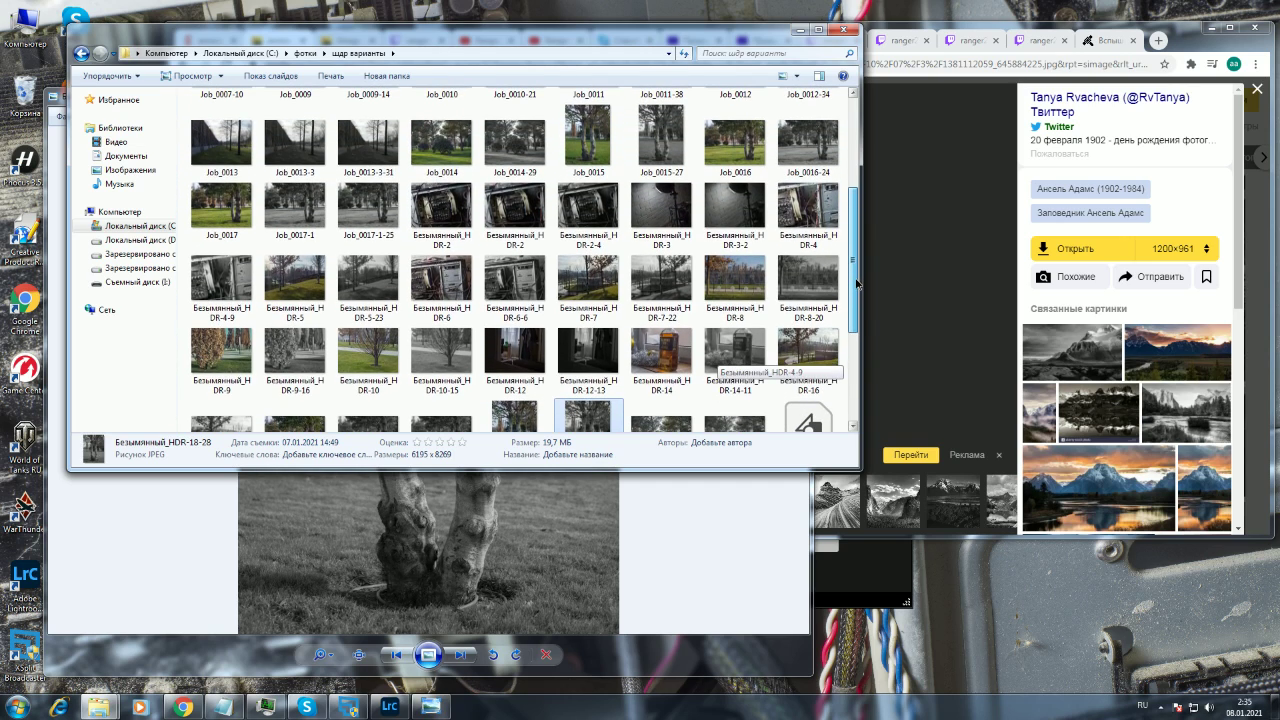
double_click(665, 150)
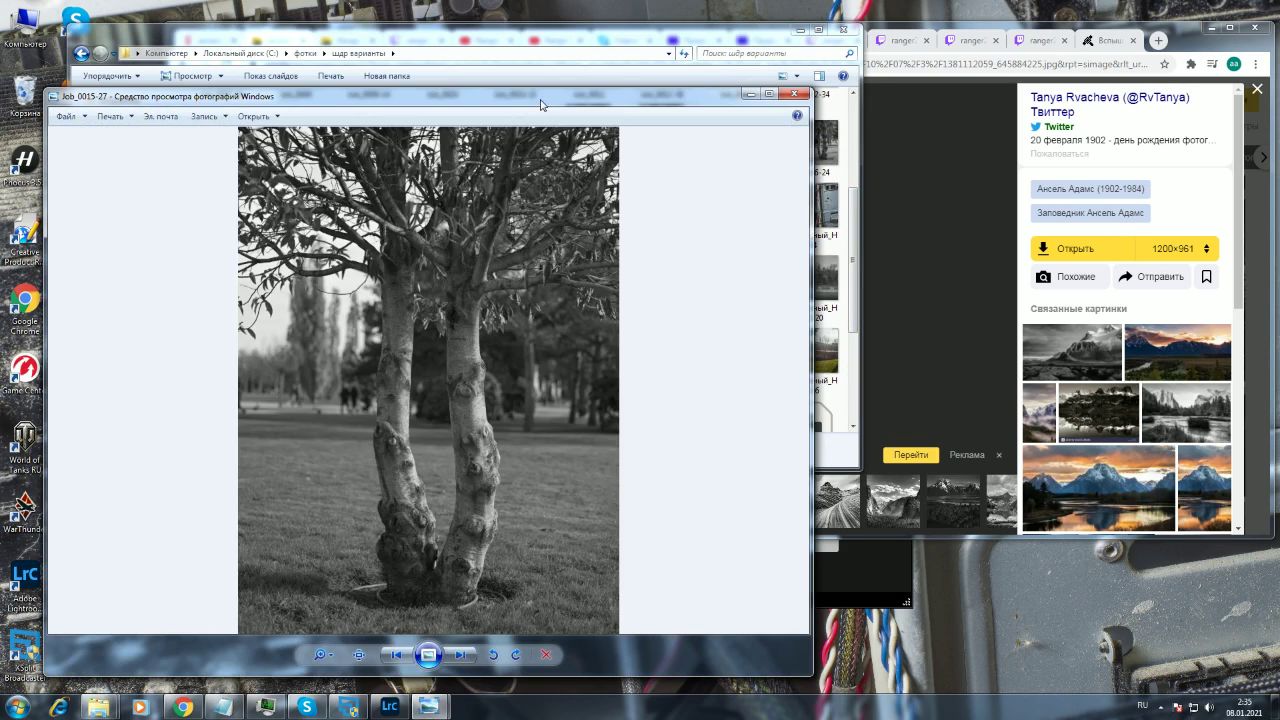
left_click_drag(542, 97, 999, 108)
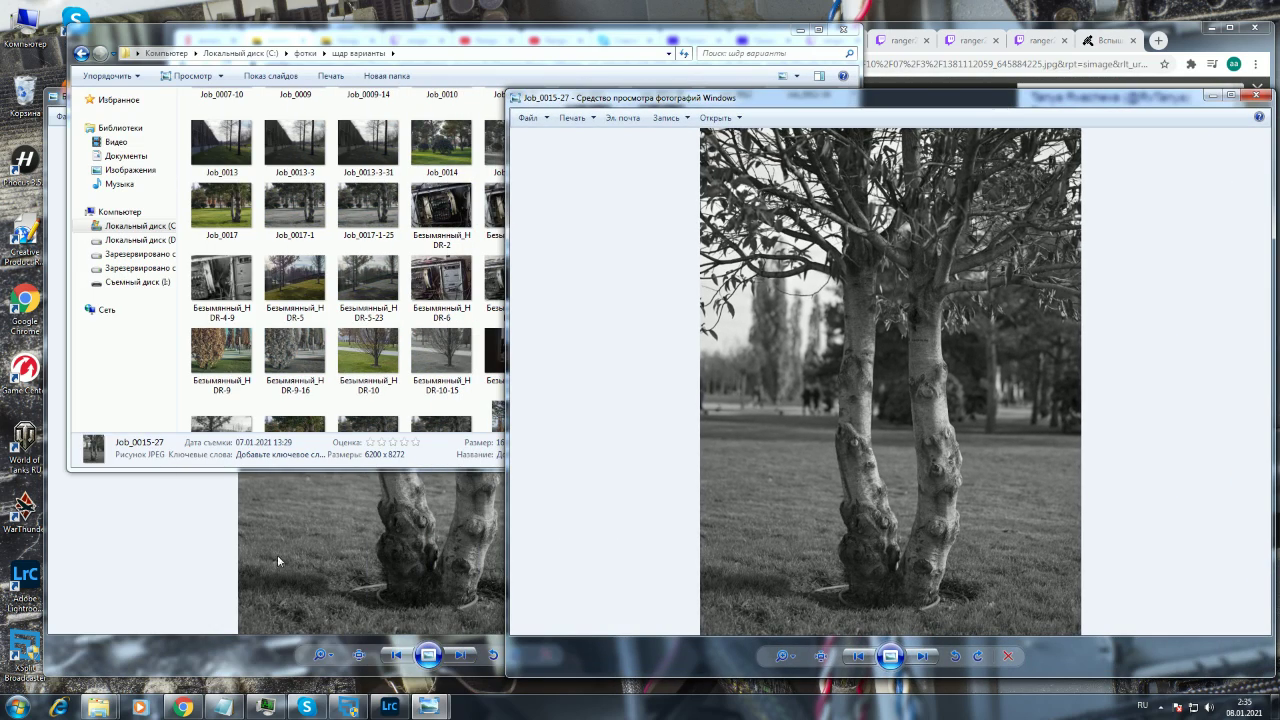
left_click(266, 657)
left_click_drag(590, 94, 520, 84)
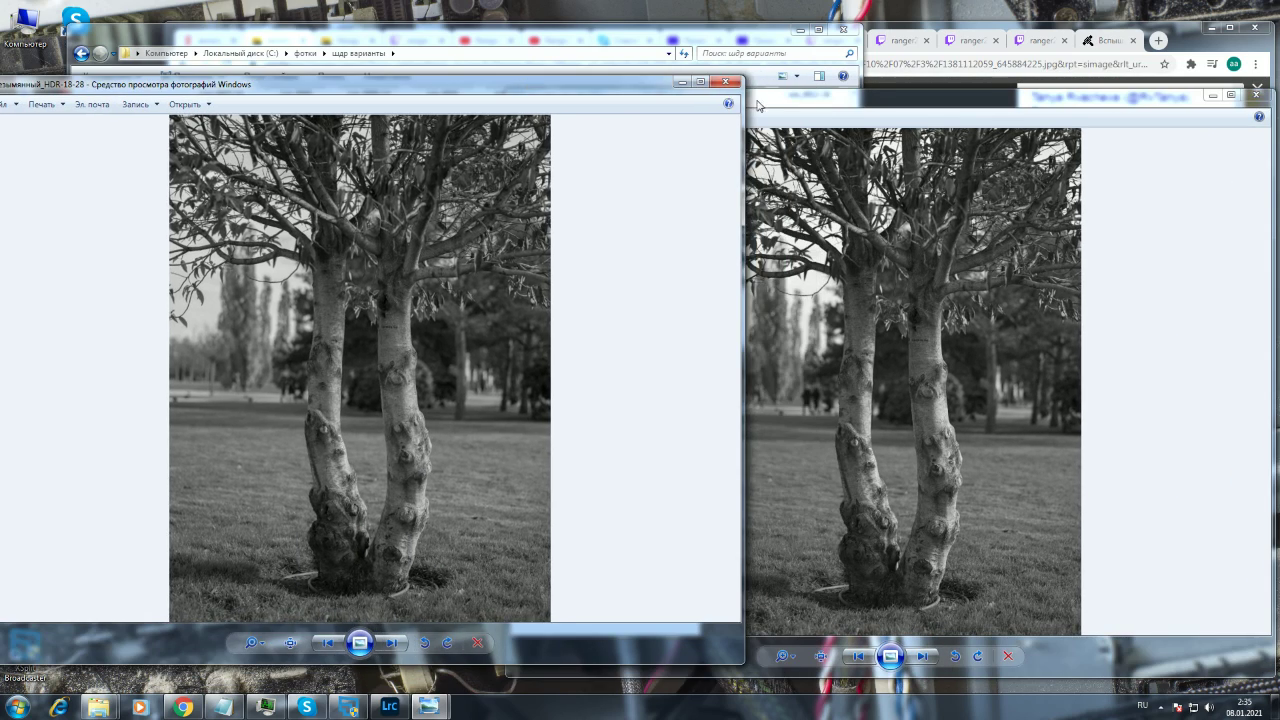
left_click_drag(784, 105, 801, 96)
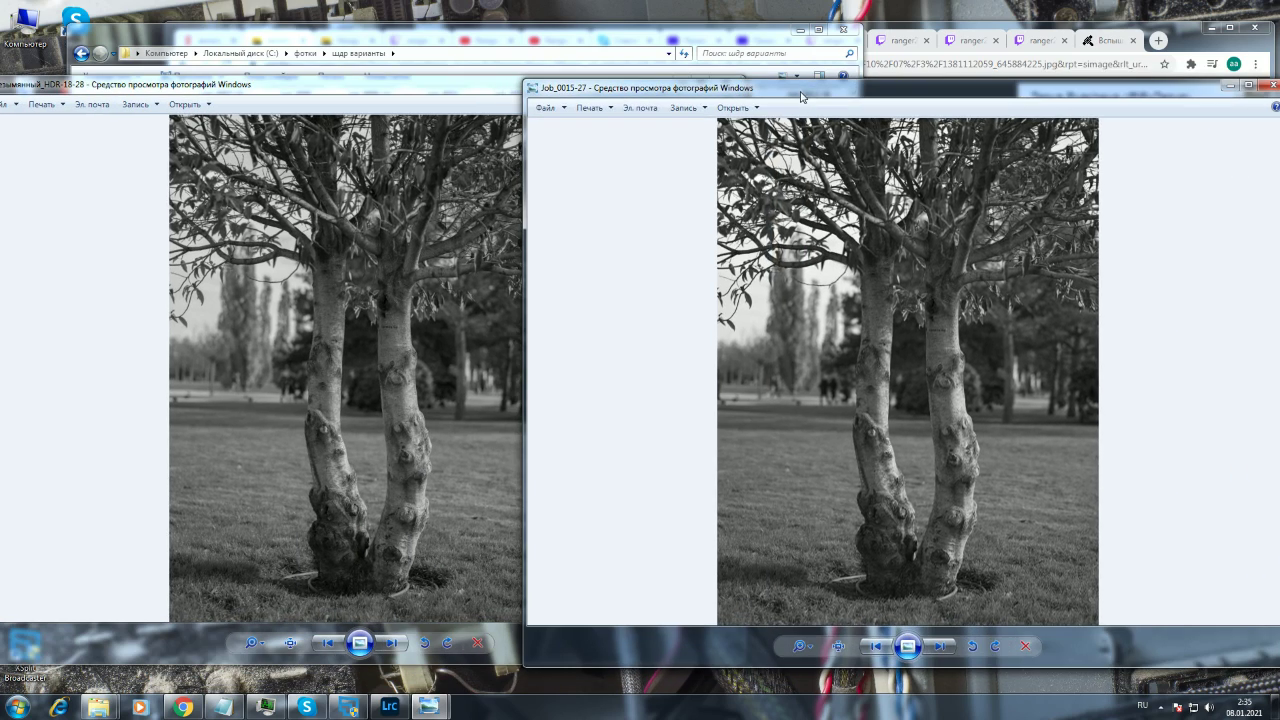
- Compare the full views of Безымянный_HDR-18-28 and Job_0015-27 by alternating between their windows
left_click(427, 90)
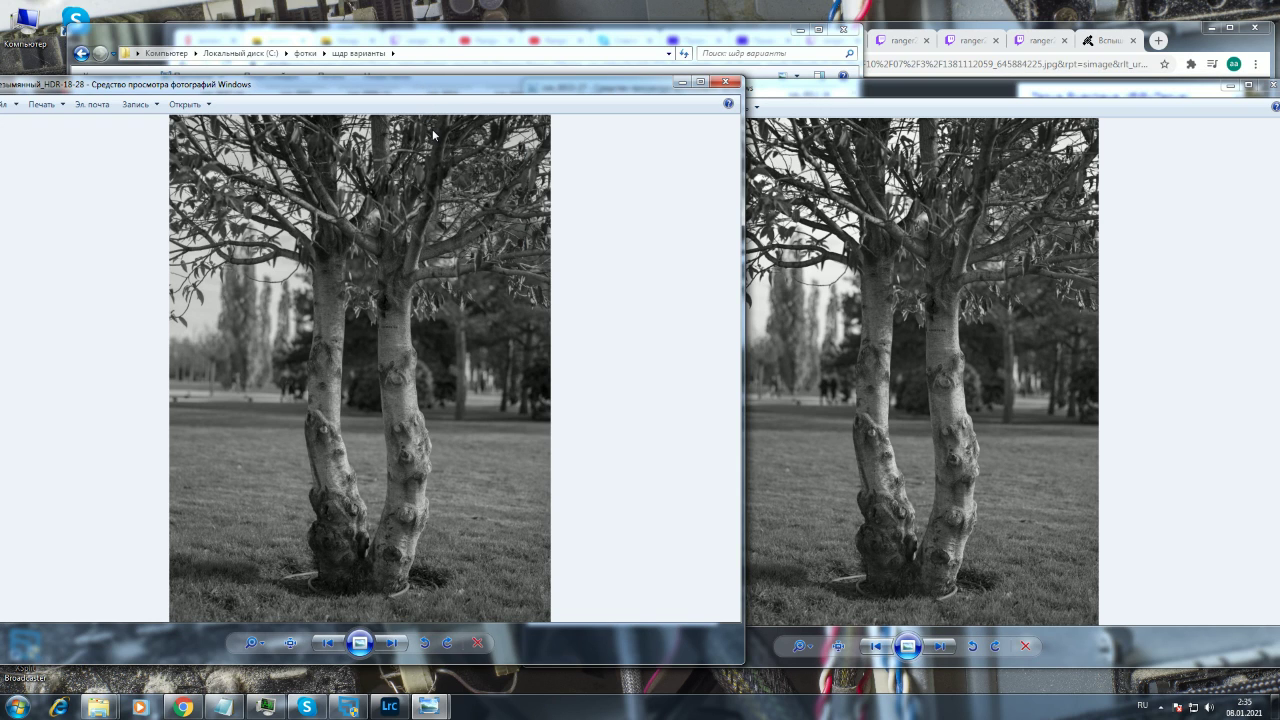
left_click(974, 362)
left_click(369, 372)
left_click(878, 403)
left_click(405, 268)
left_click(982, 547)
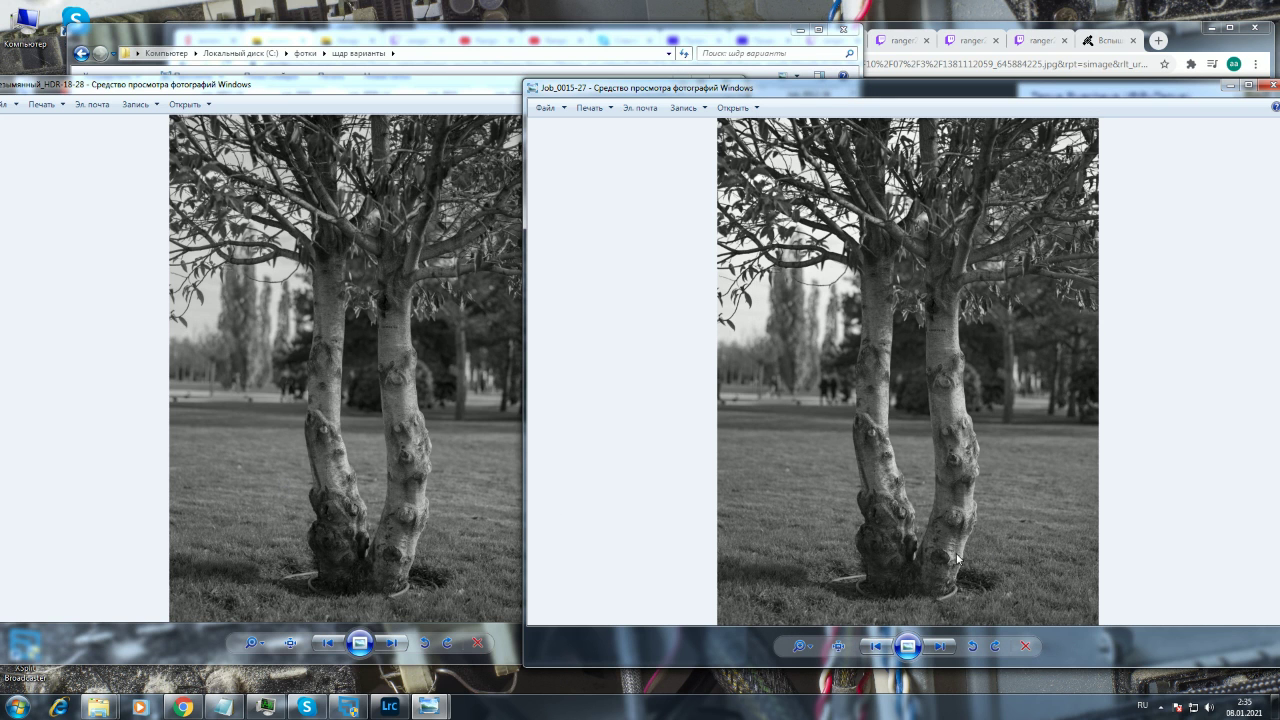
- Magnify the trunk bases in Job_0015-27 and Безымянный_HDR-18-28 and compare the bark and surrounding grass
scroll(960, 555, "up", 3)
left_click(386, 517)
scroll(310, 528, "up", 4)
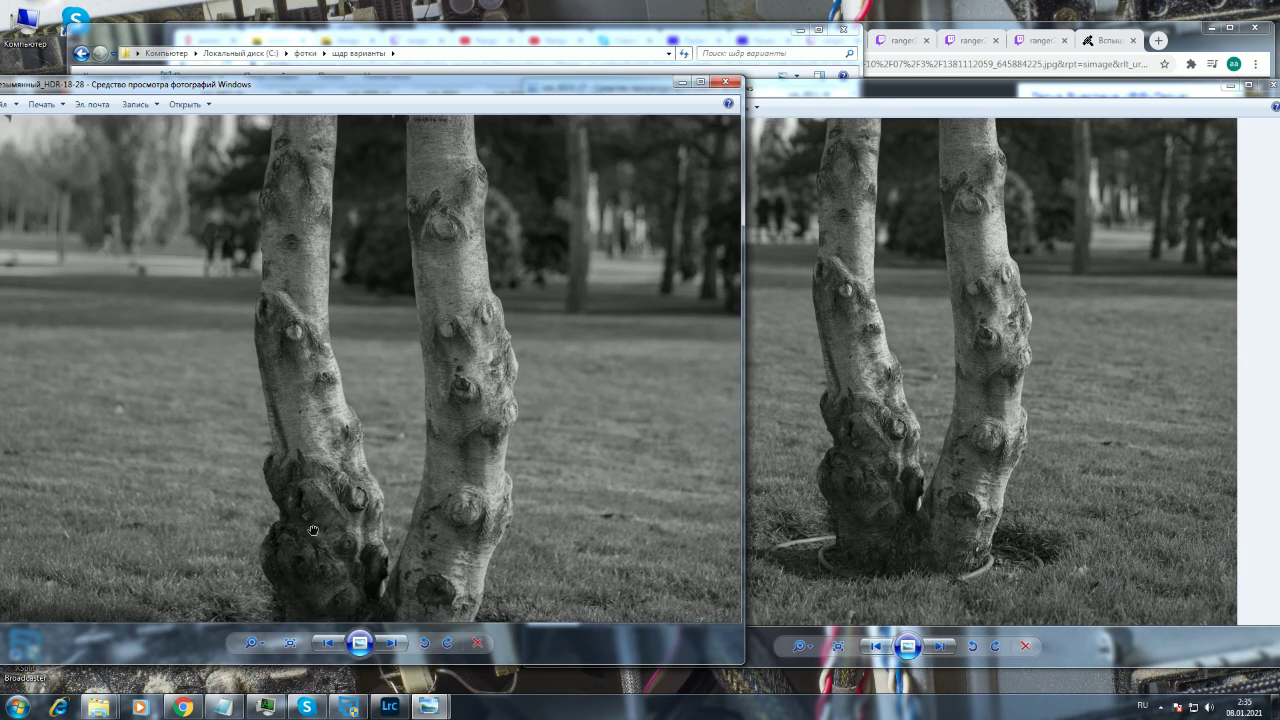
left_click(908, 492)
scroll(908, 505, "up", 3)
left_click(371, 491)
scroll(400, 480, "up", 4)
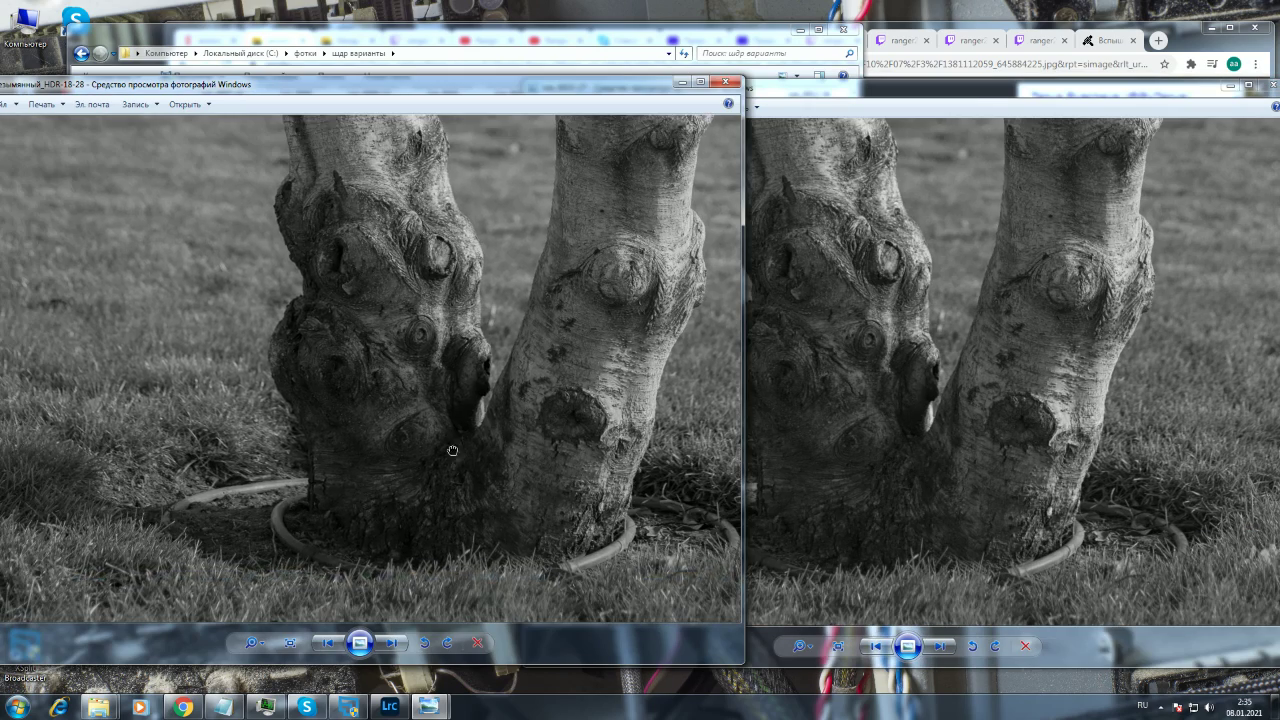
left_click(824, 520)
scroll(822, 522, "down", 4)
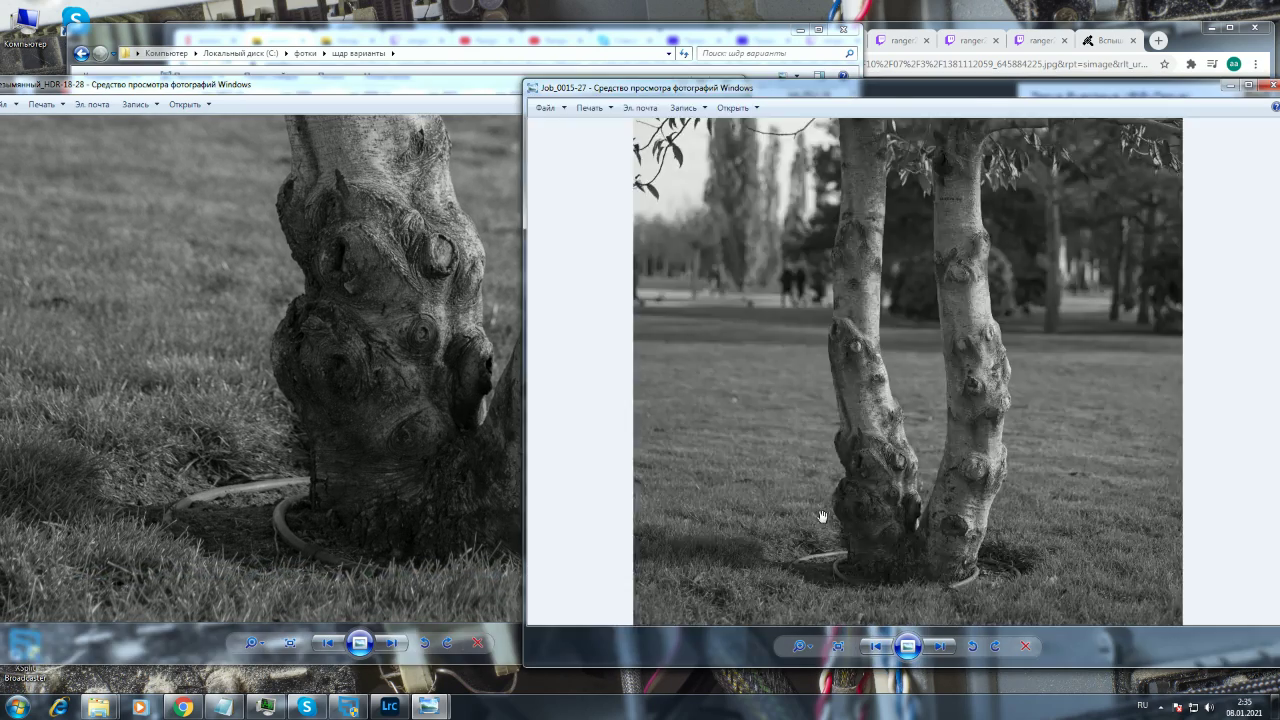
- Magnify the upper trunks in both photos and compare the forks where the main branches begin
left_click(334, 238)
scroll(334, 238, "down", 4)
scroll(334, 238, "up", 4)
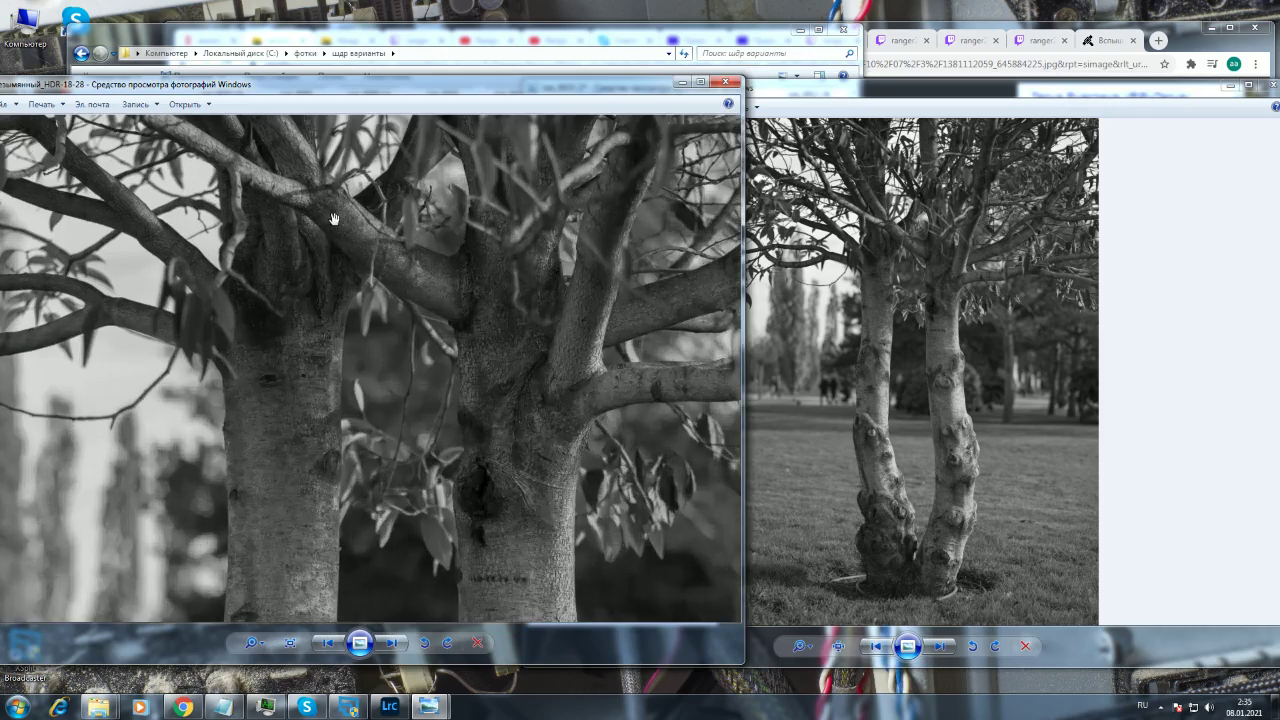
left_click(839, 343)
scroll(870, 276, "up", 4)
scroll(870, 276, "down", 4)
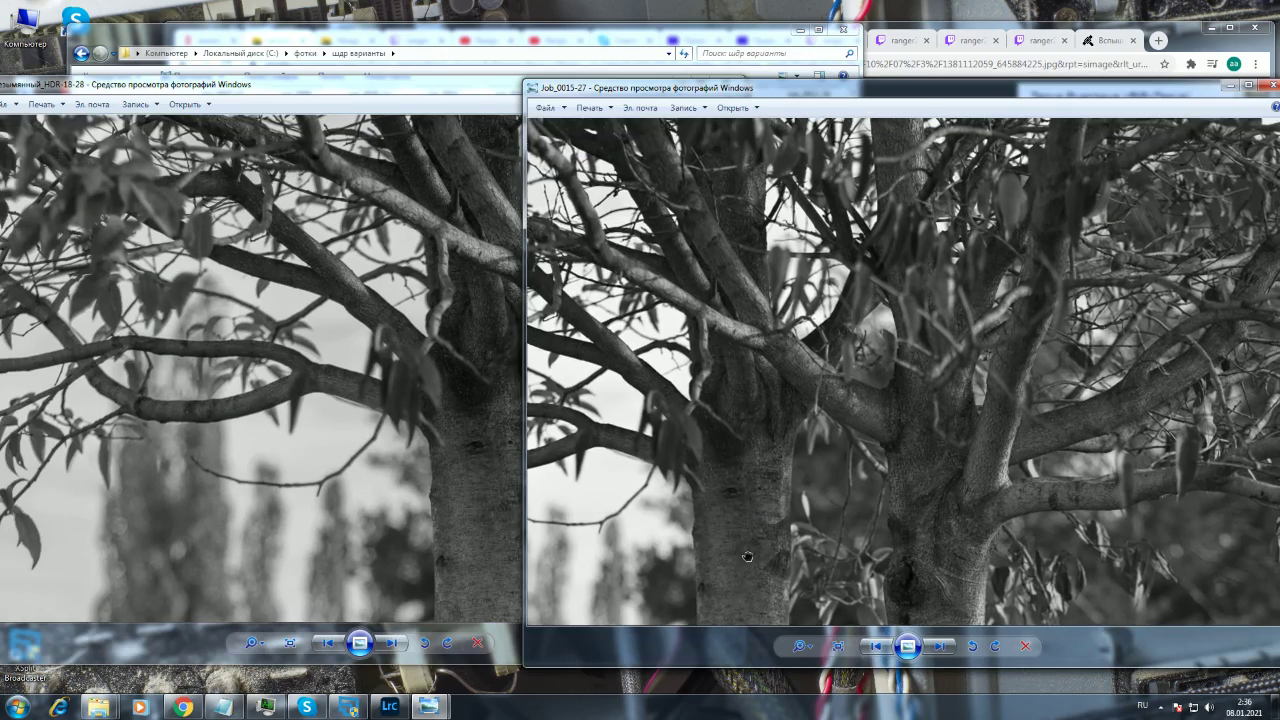
left_click(513, 458)
scroll(513, 458, "up", 3)
left_click(853, 505)
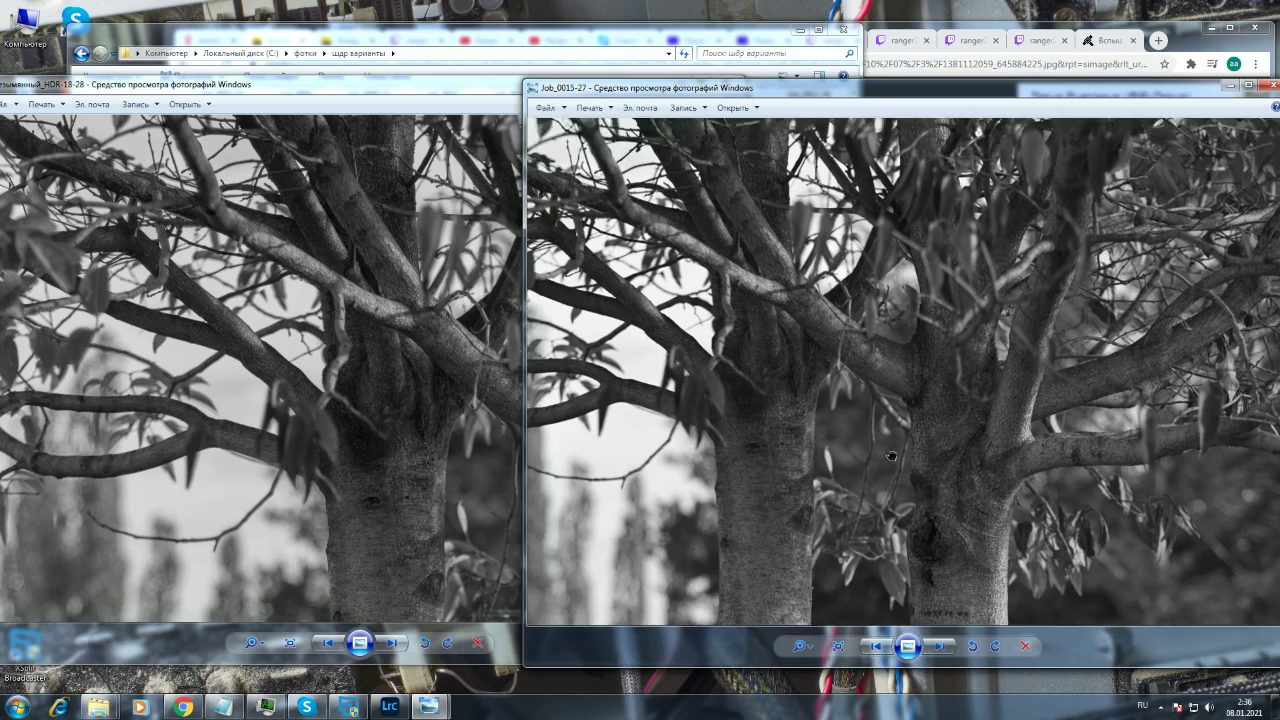
- Compare the branches and leaves against the sky in Job_0015-27 and Безымянный_HDR-18-28 at matching magnification
scroll(880, 470, "up", 3)
left_click(567, 461)
scroll(369, 428, "up", 1)
scroll(369, 428, "down", 3)
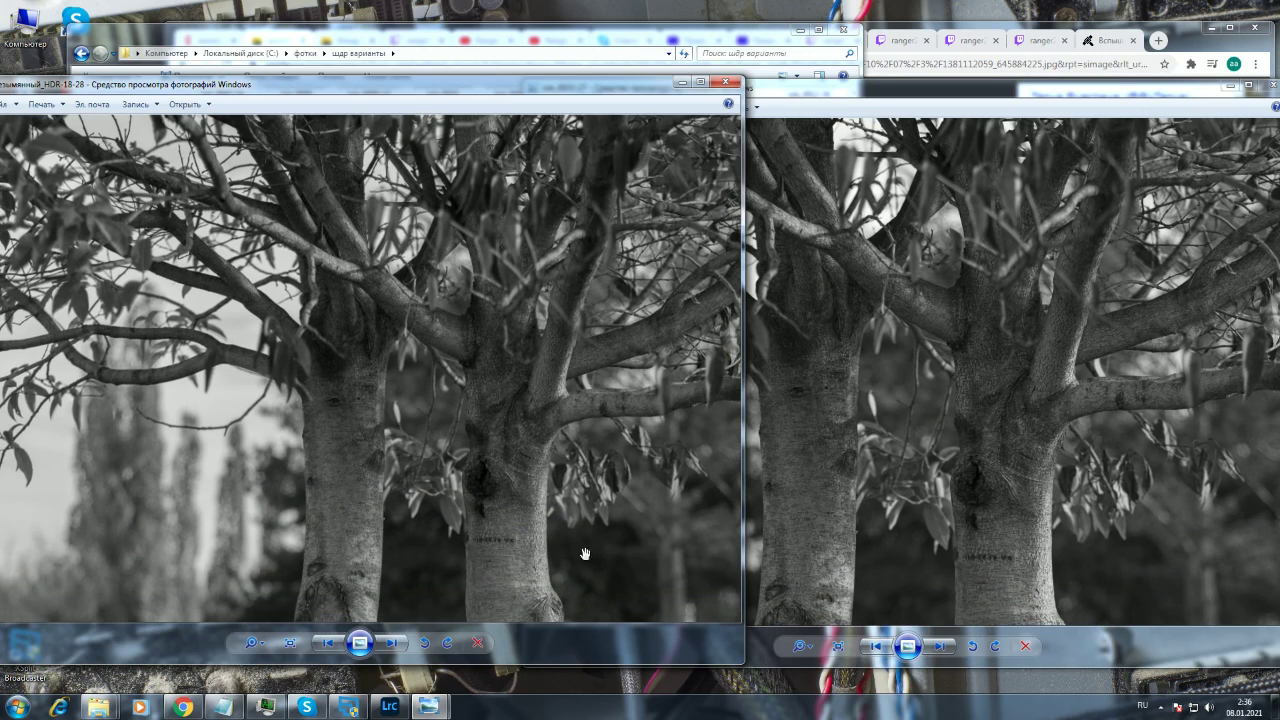
left_click(948, 476)
scroll(898, 475, "down", 1)
scroll(901, 488, "up", 3)
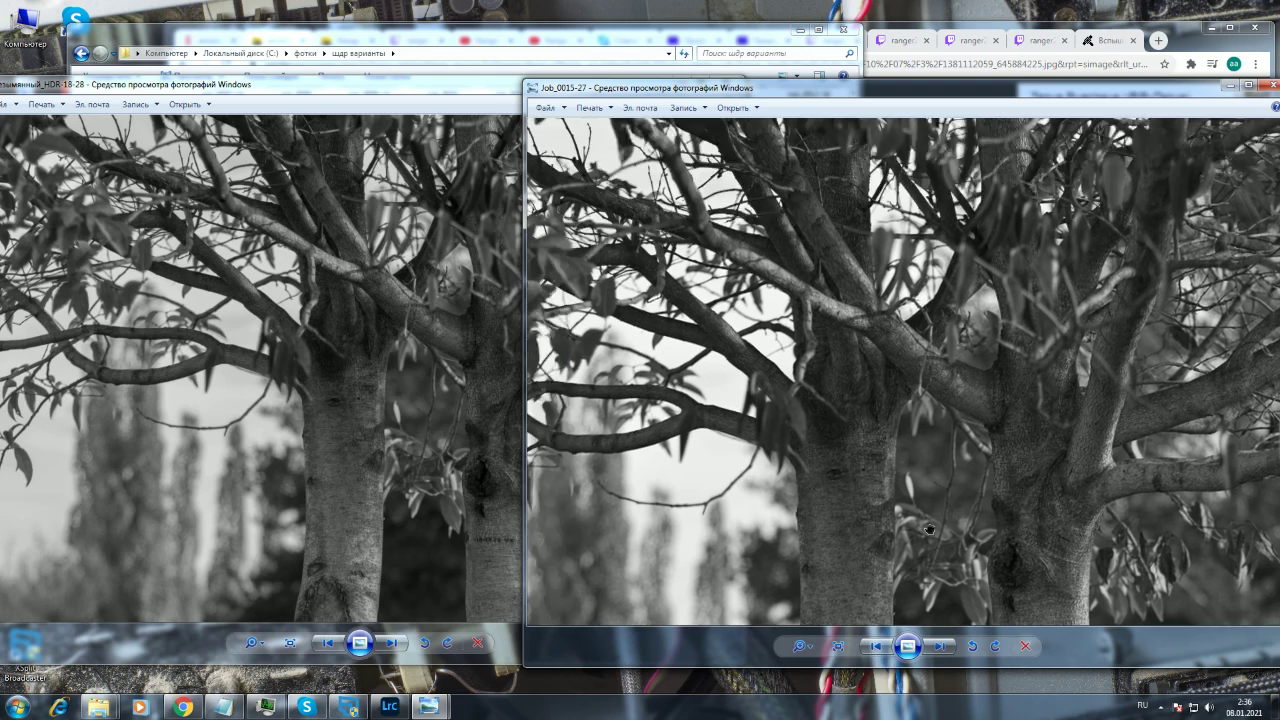
left_click(640, 485)
scroll(640, 485, "up", 3)
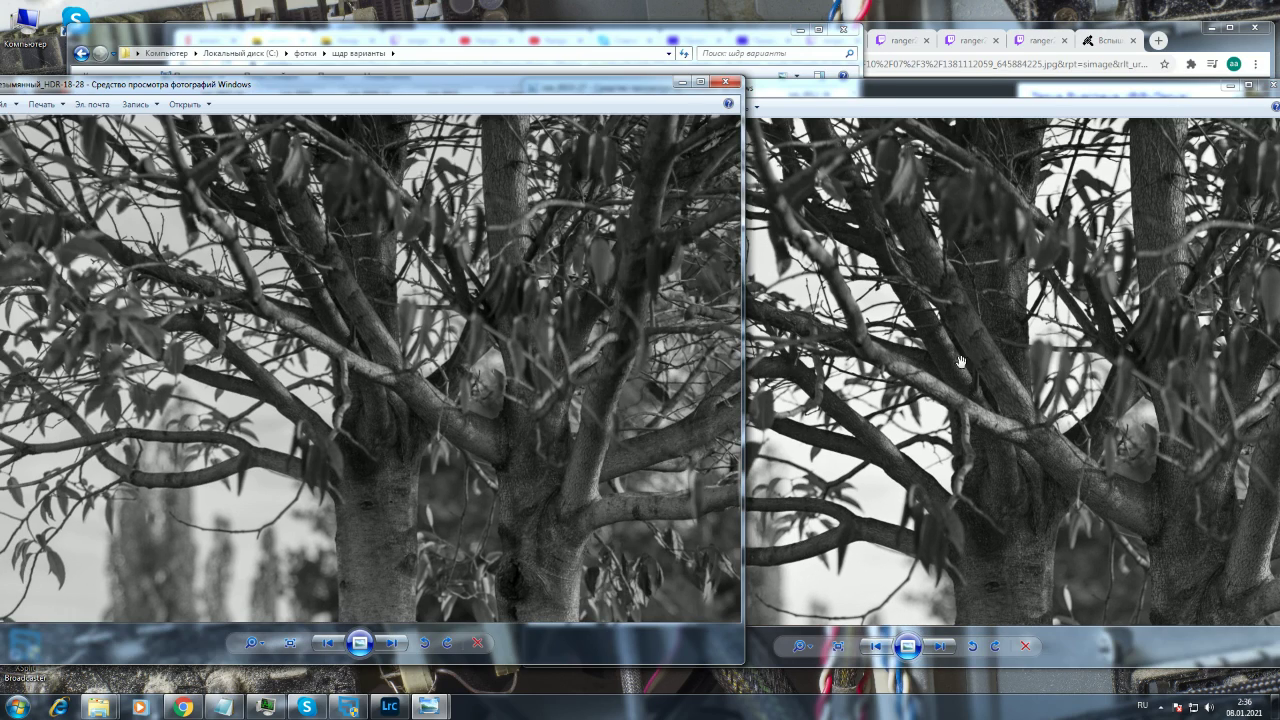
- Return Job_0015-27 to its full view and close both it and Безымянный_HDR-18-28
left_click(962, 363)
scroll(938, 425, "down", 5)
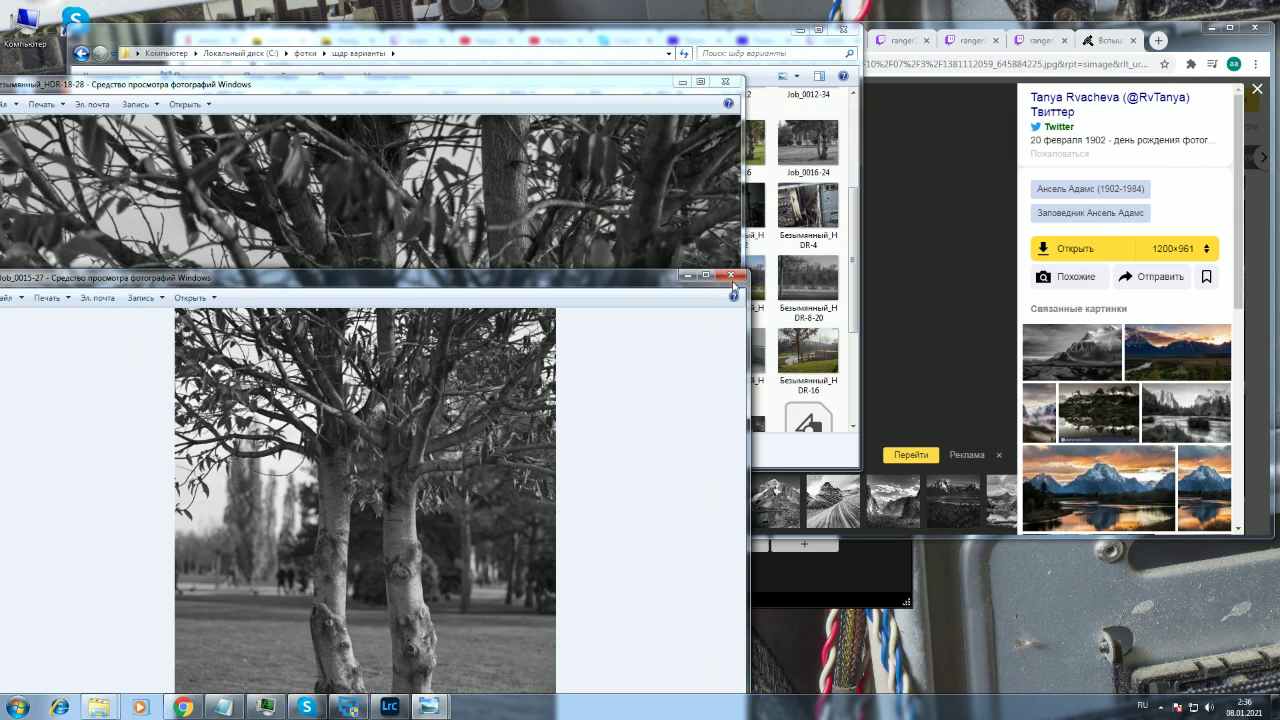
left_click(731, 275)
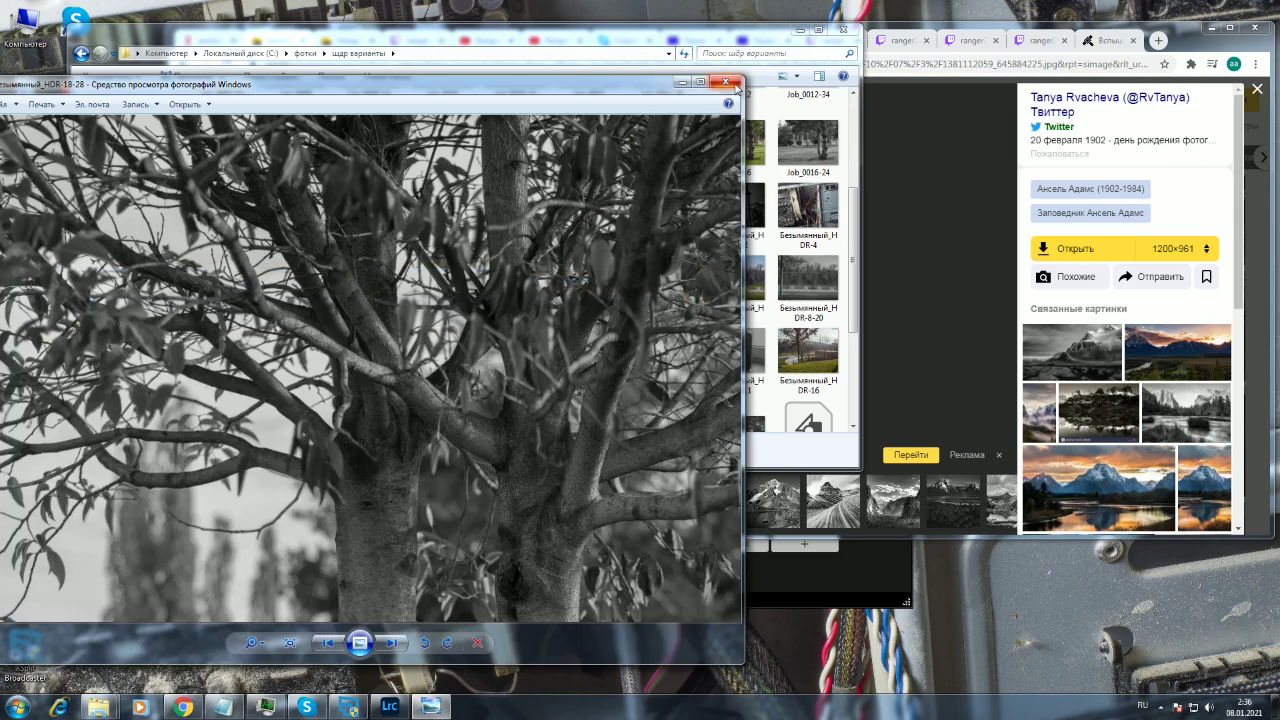
left_click(731, 83)
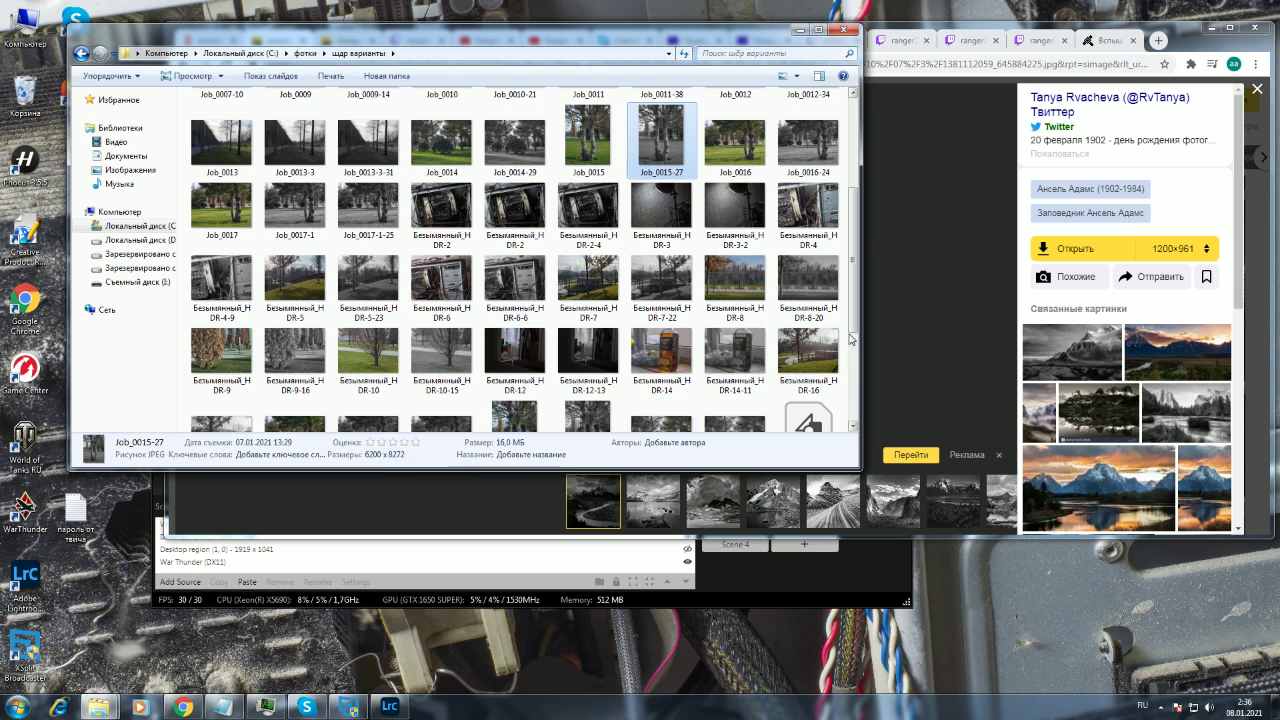
- Open Безымянный_HDR-17-2-26, go back through the photos to Безымянный_HDR-16-18, and arrange the viewer and folder windows side by side
left_click_drag(851, 338, 851, 404)
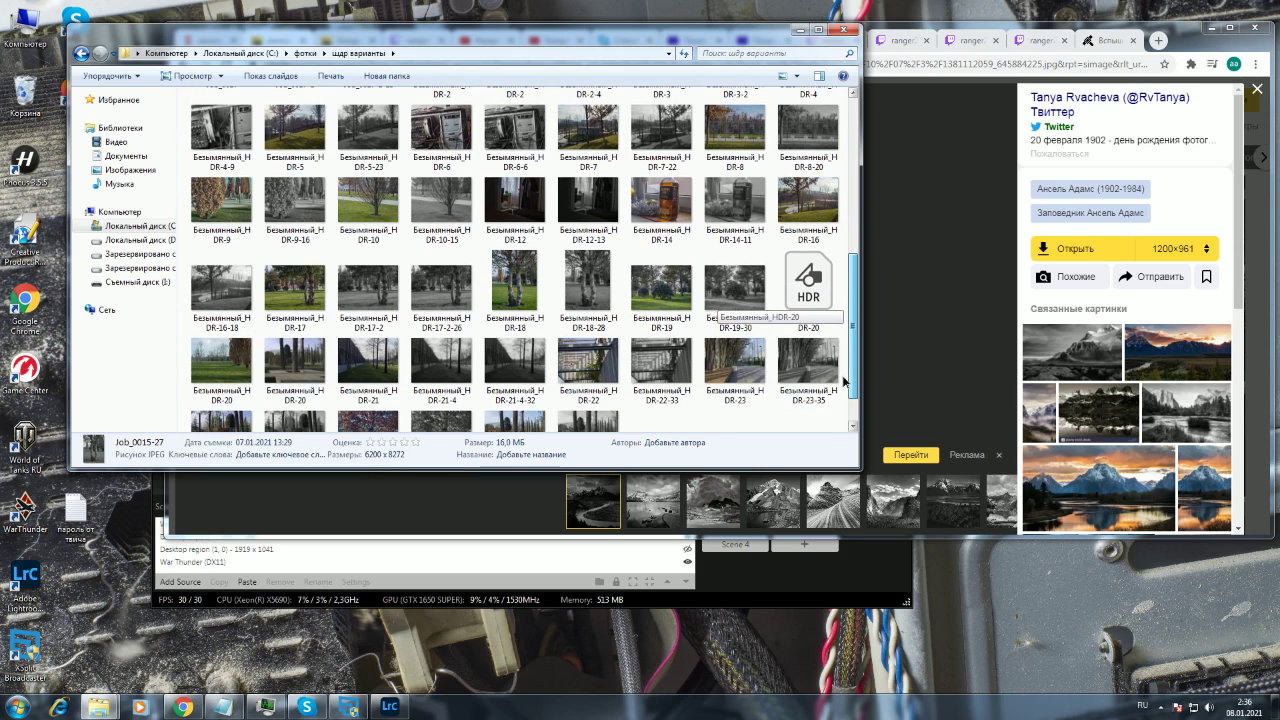
double_click(449, 300)
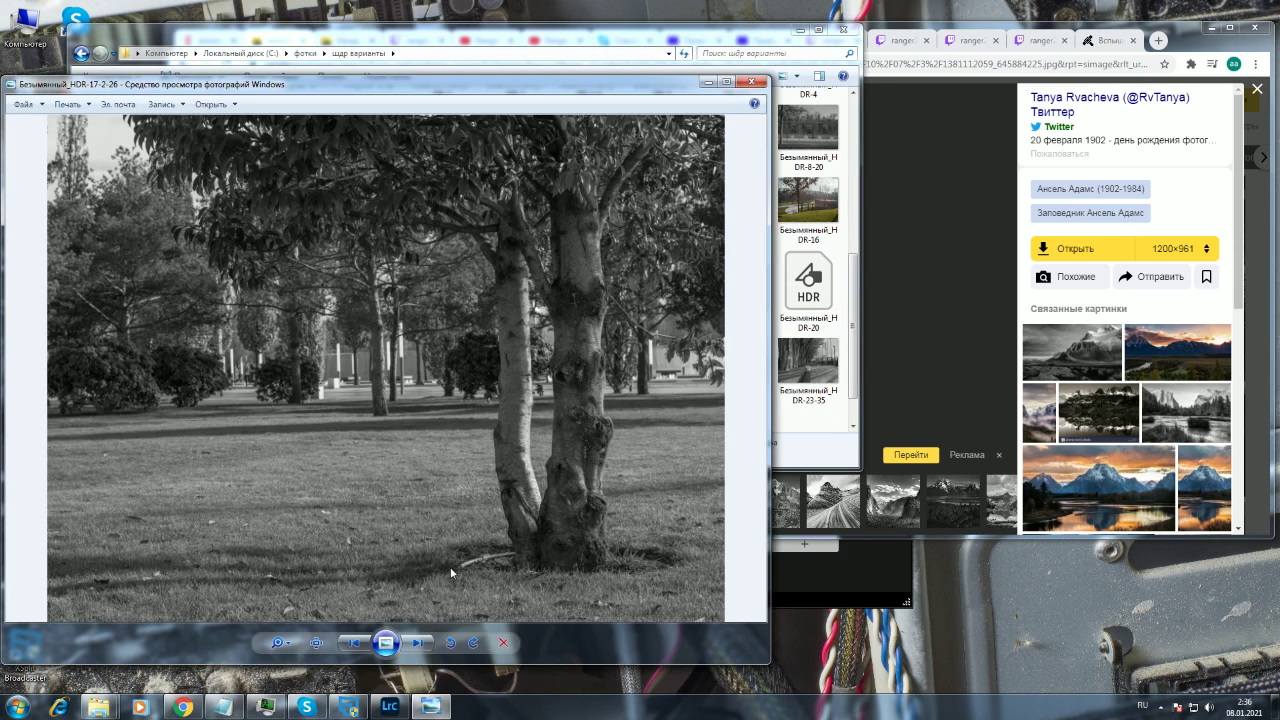
left_click(355, 644)
left_click(355, 645)
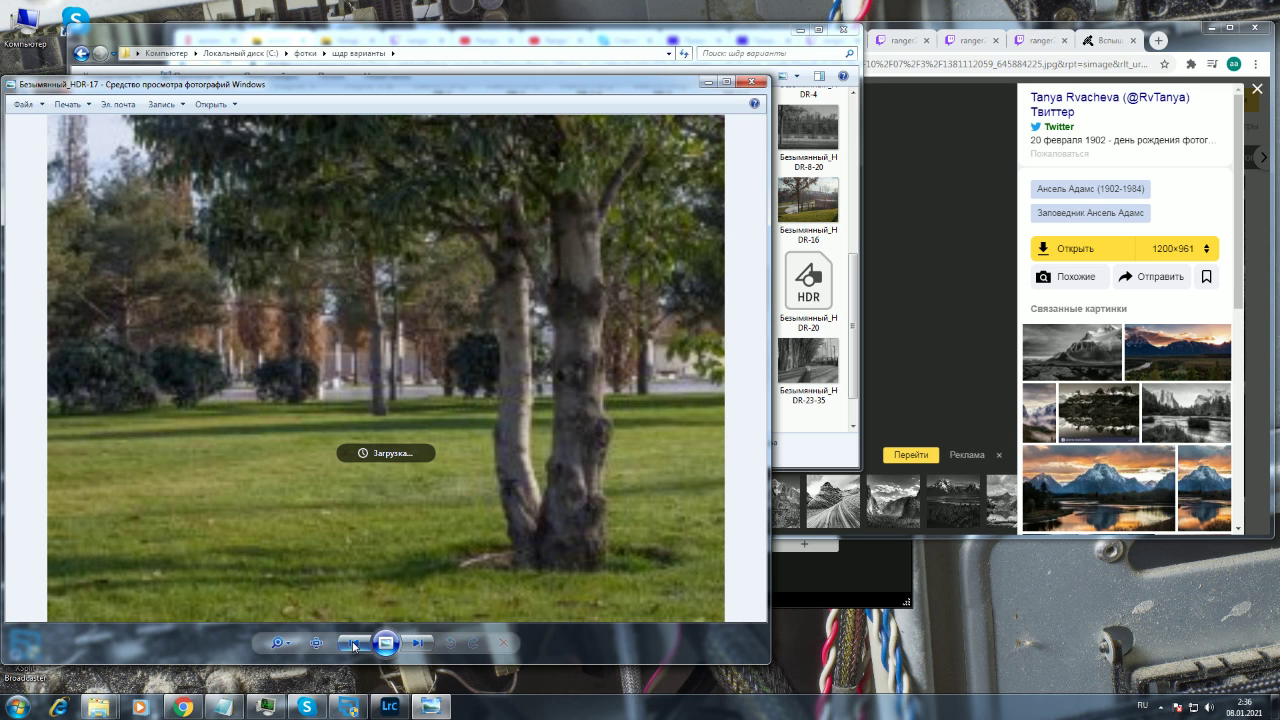
left_click(353, 645)
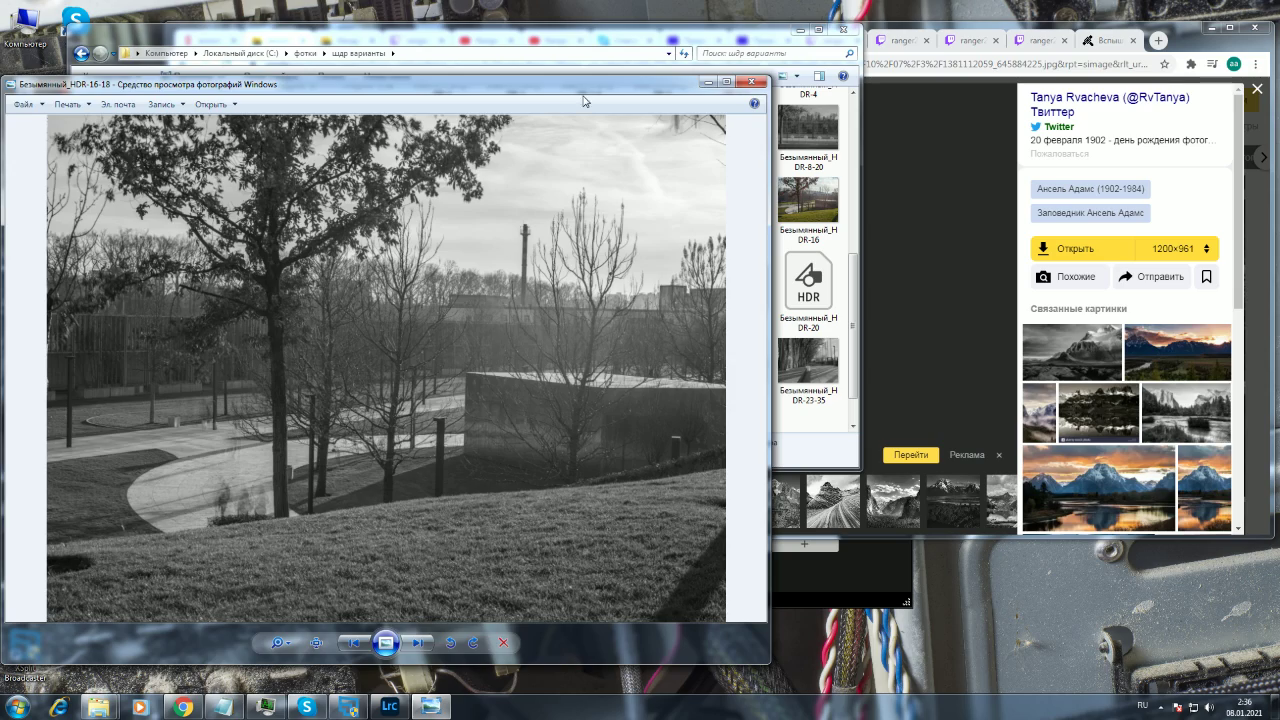
left_click_drag(592, 95, 502, 95)
left_click_drag(711, 40, 967, 86)
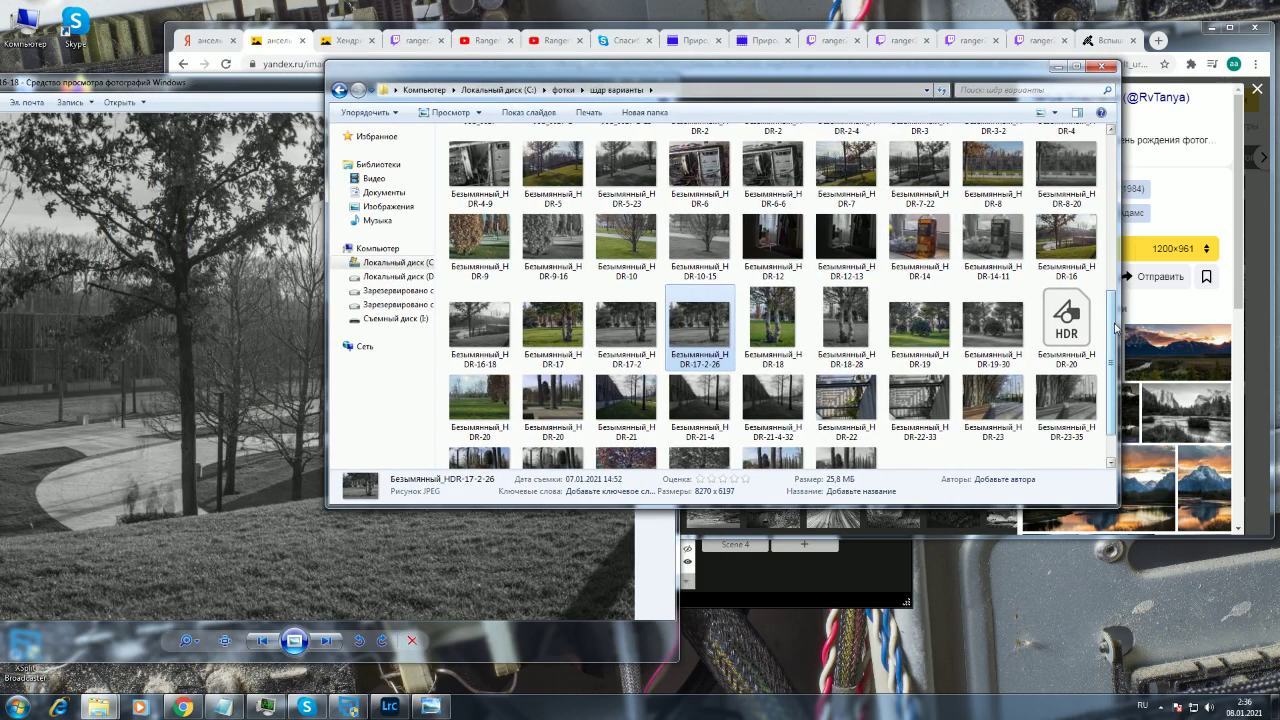
scroll(1119, 316, "up", 1)
scroll(1119, 316, "up", 1)
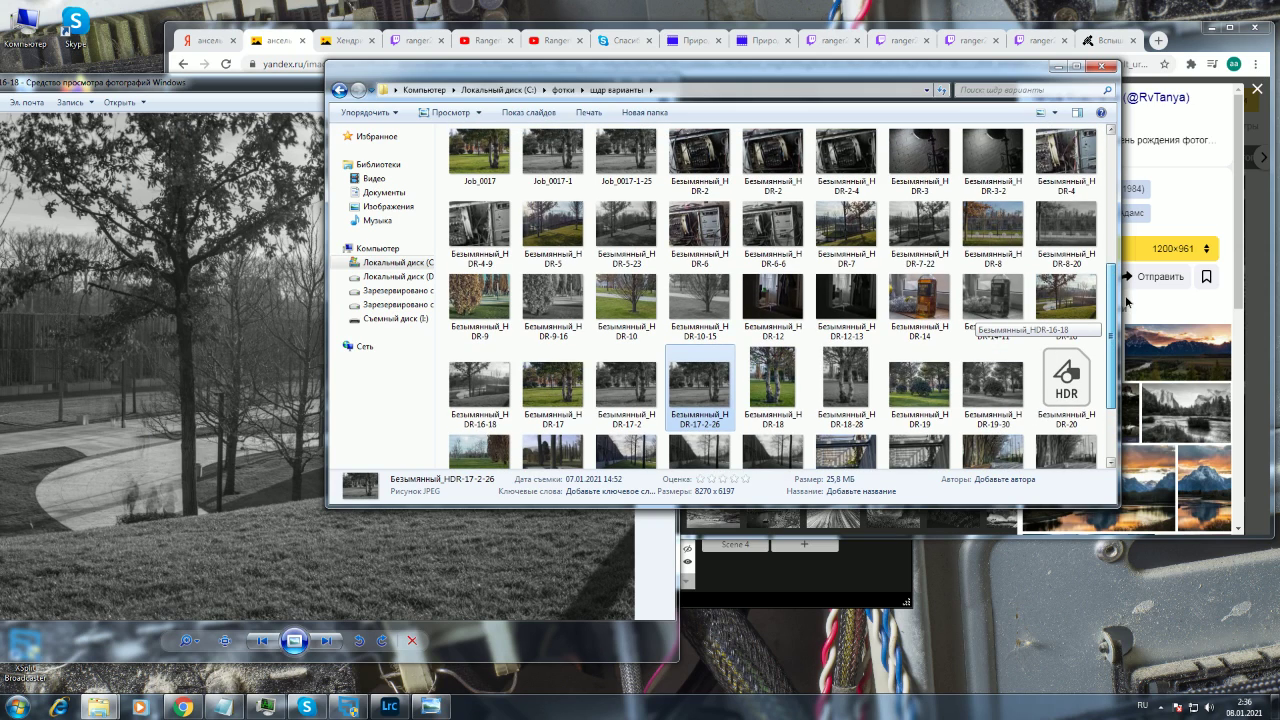
left_click_drag(1127, 302, 1142, 200)
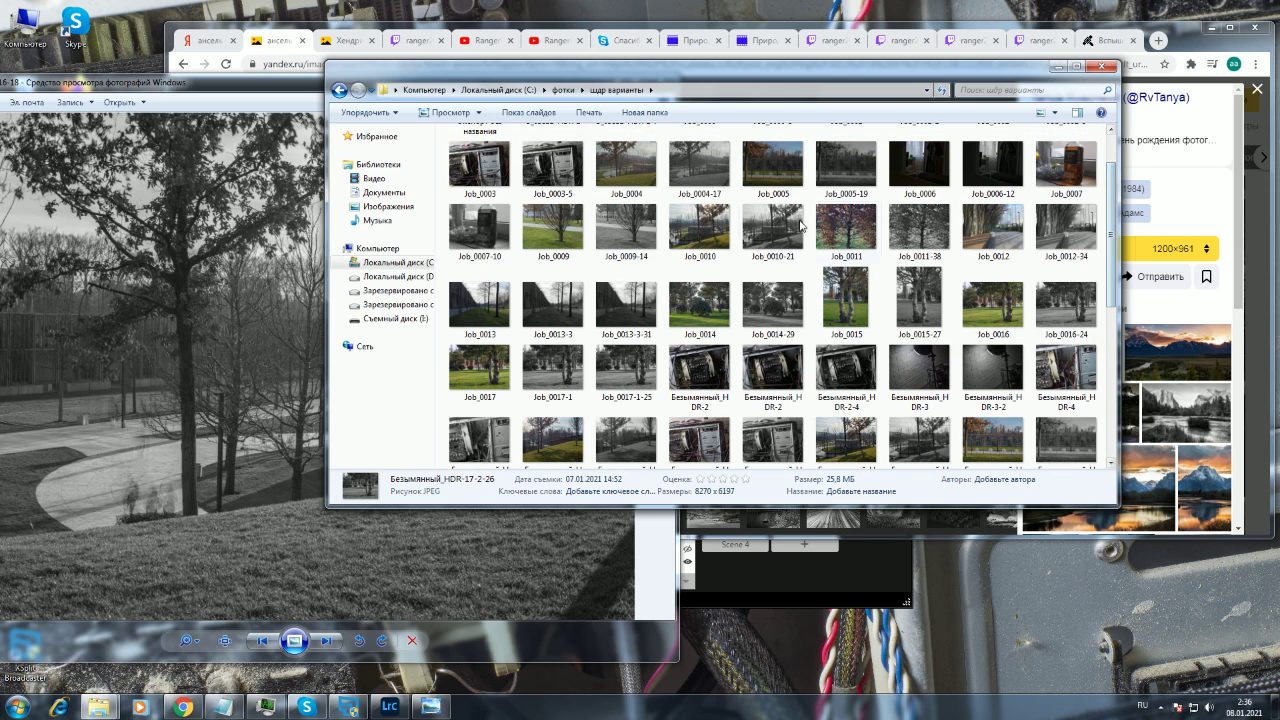
left_click(776, 229)
double_click(776, 229)
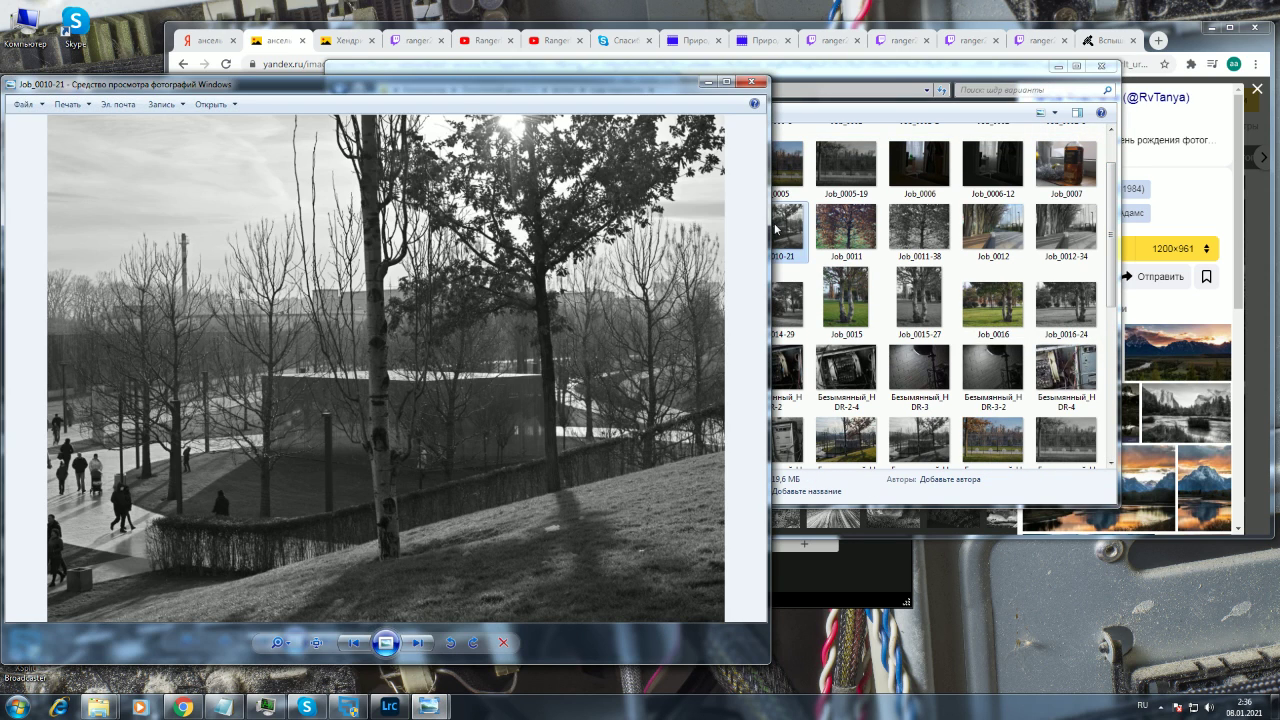
left_click_drag(484, 88, 876, 111)
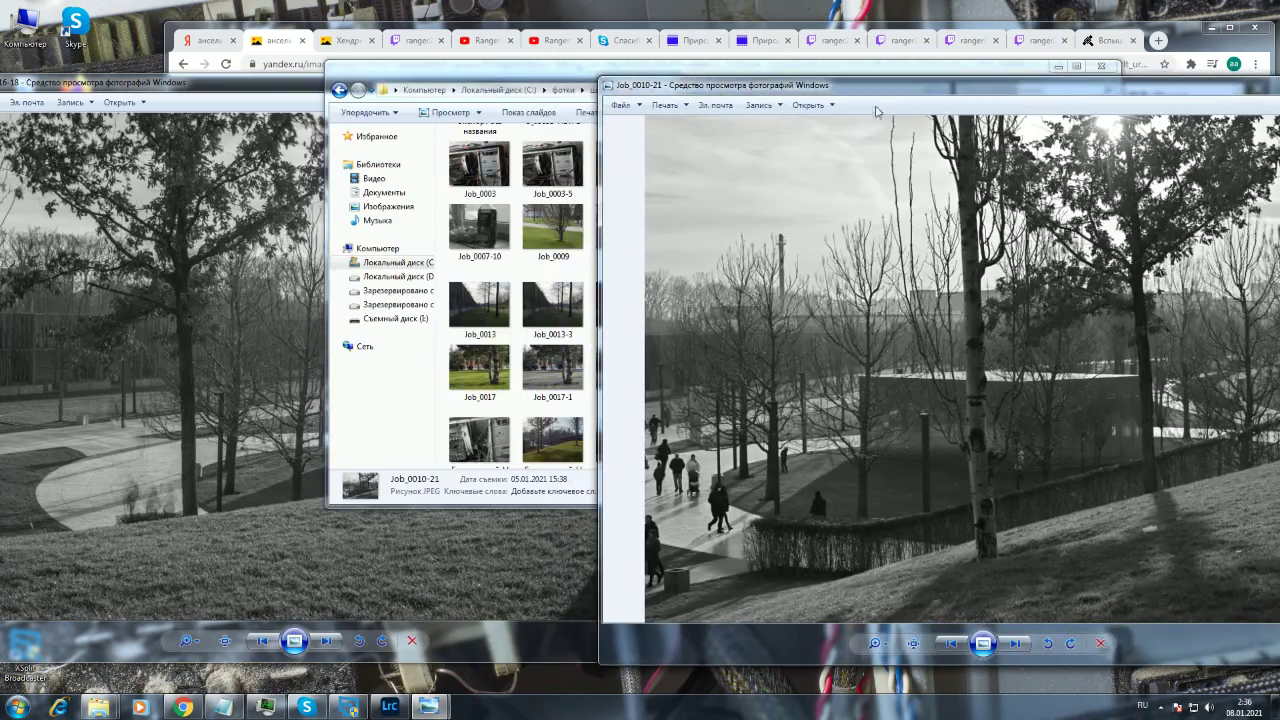
left_click_drag(290, 84, 306, 84)
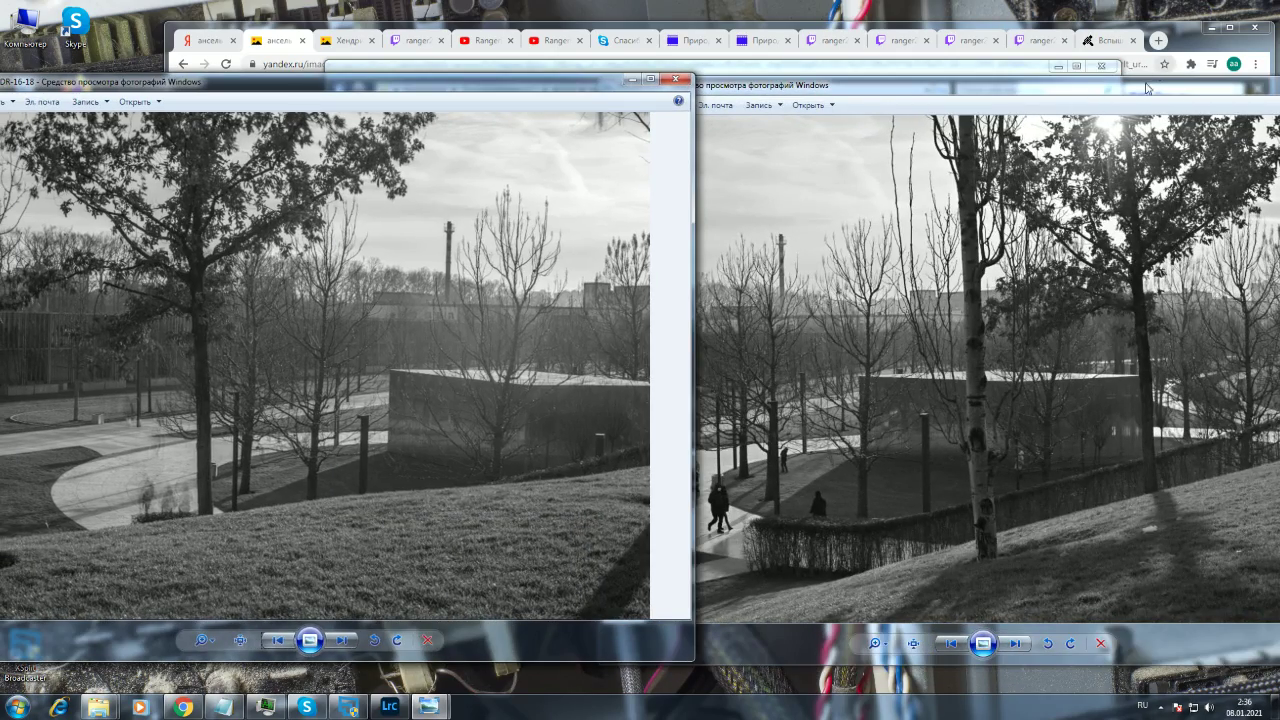
left_click_drag(1147, 88, 720, 181)
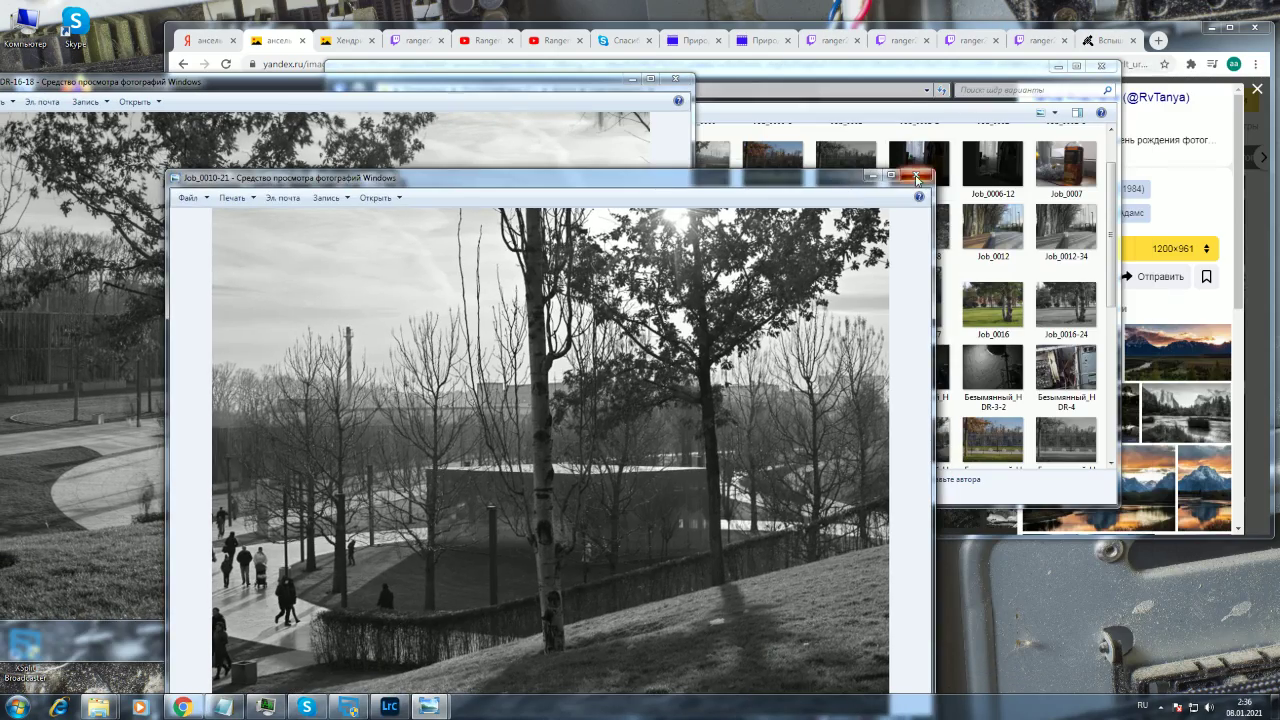
left_click(916, 179)
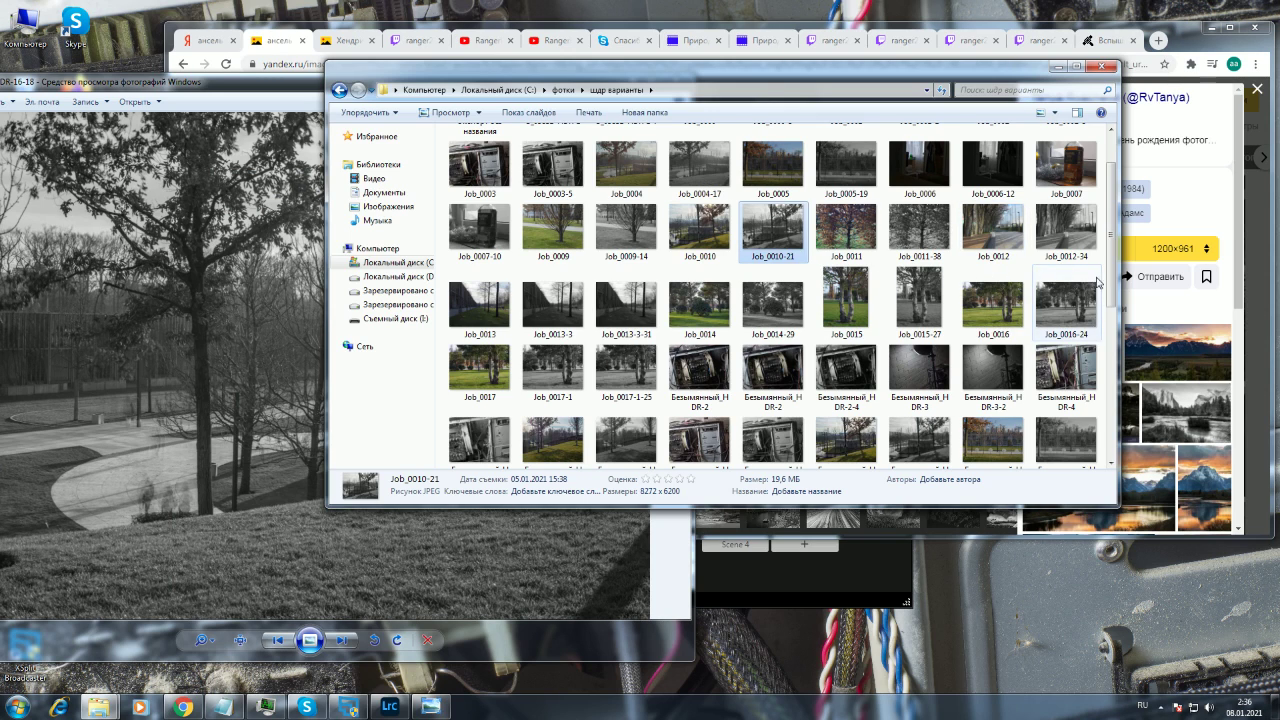
- Open Job_0004-17 from the folder and place it level beside Безымянный_HDR-16-18
scroll(1075, 265, "up", 1)
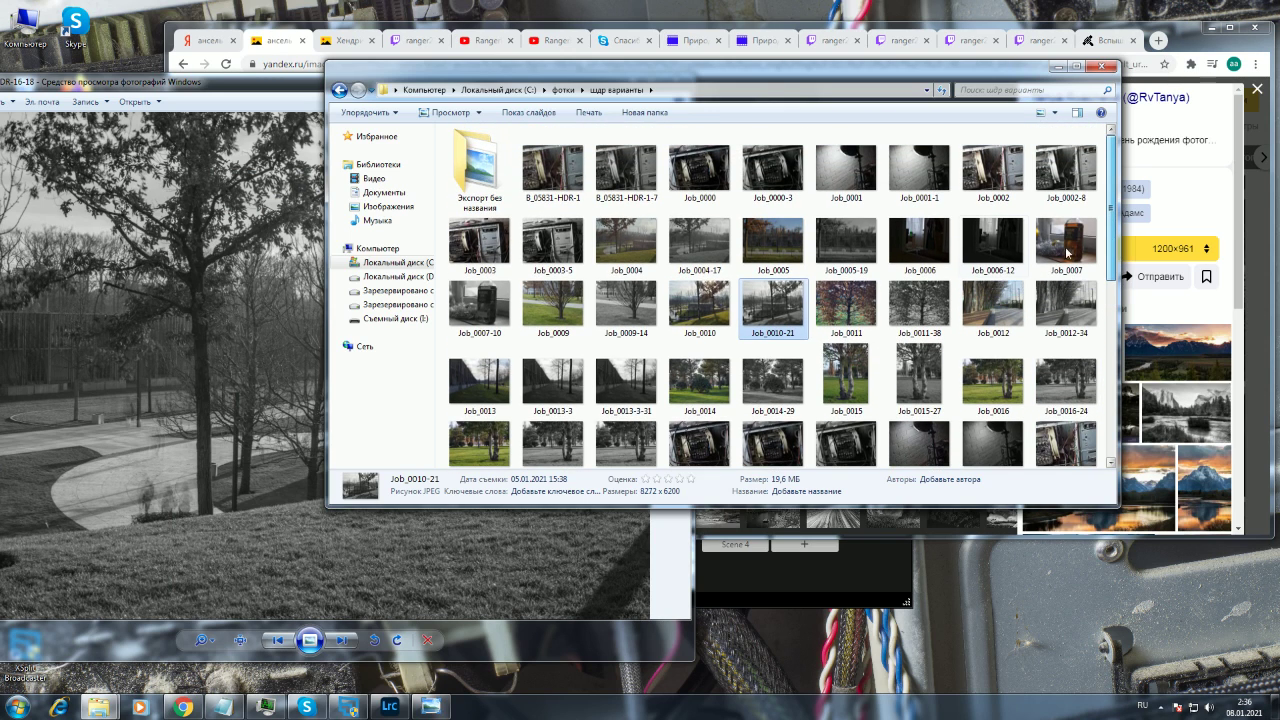
double_click(697, 249)
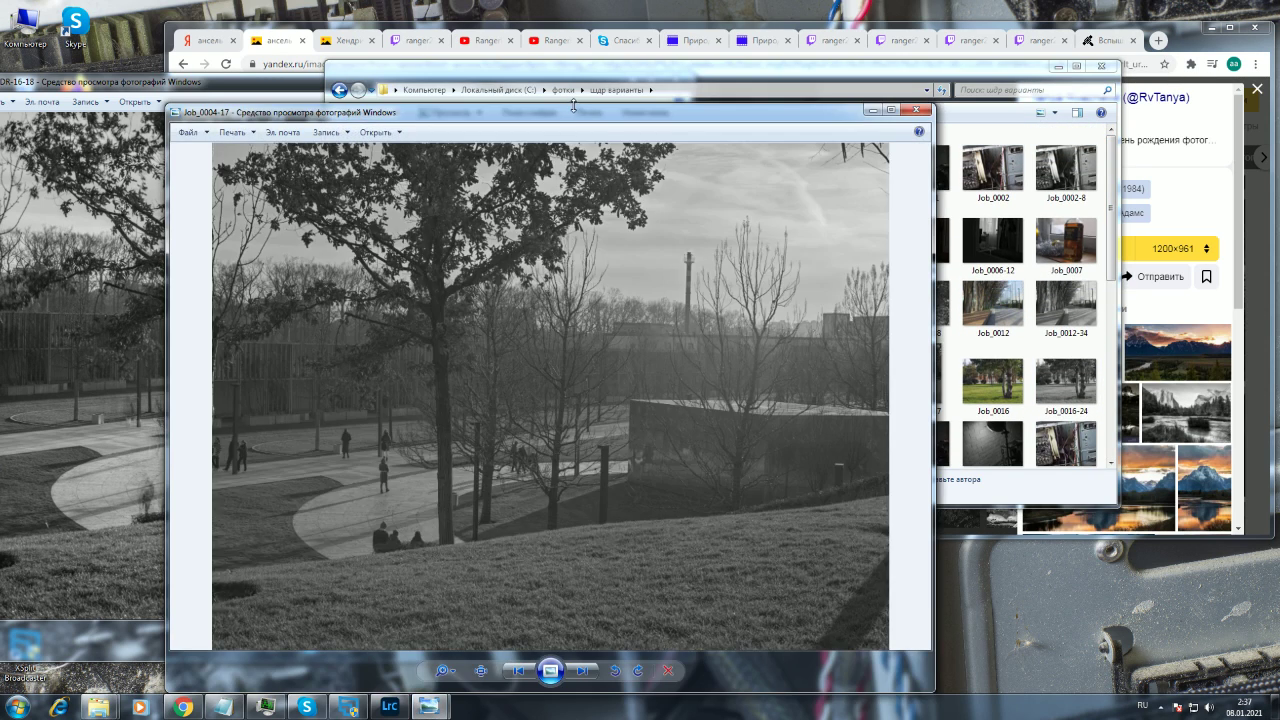
left_click_drag(568, 116, 868, 108)
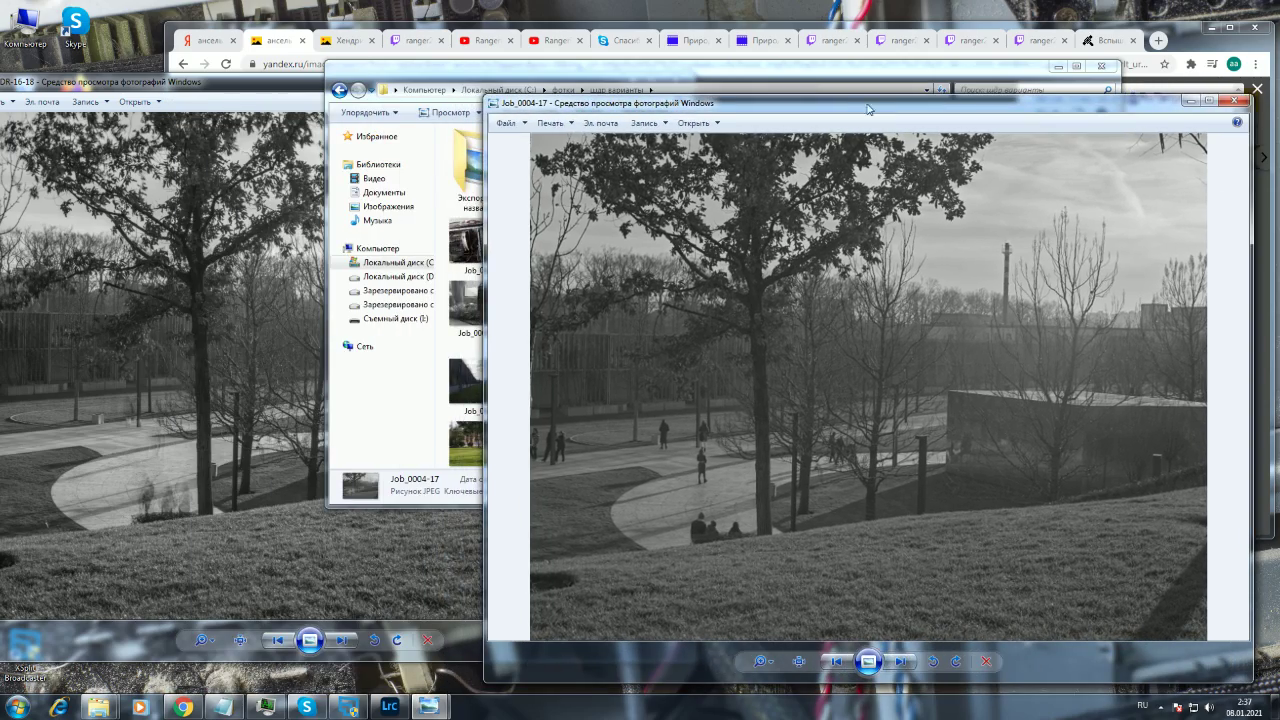
left_click_drag(299, 87, 407, 106)
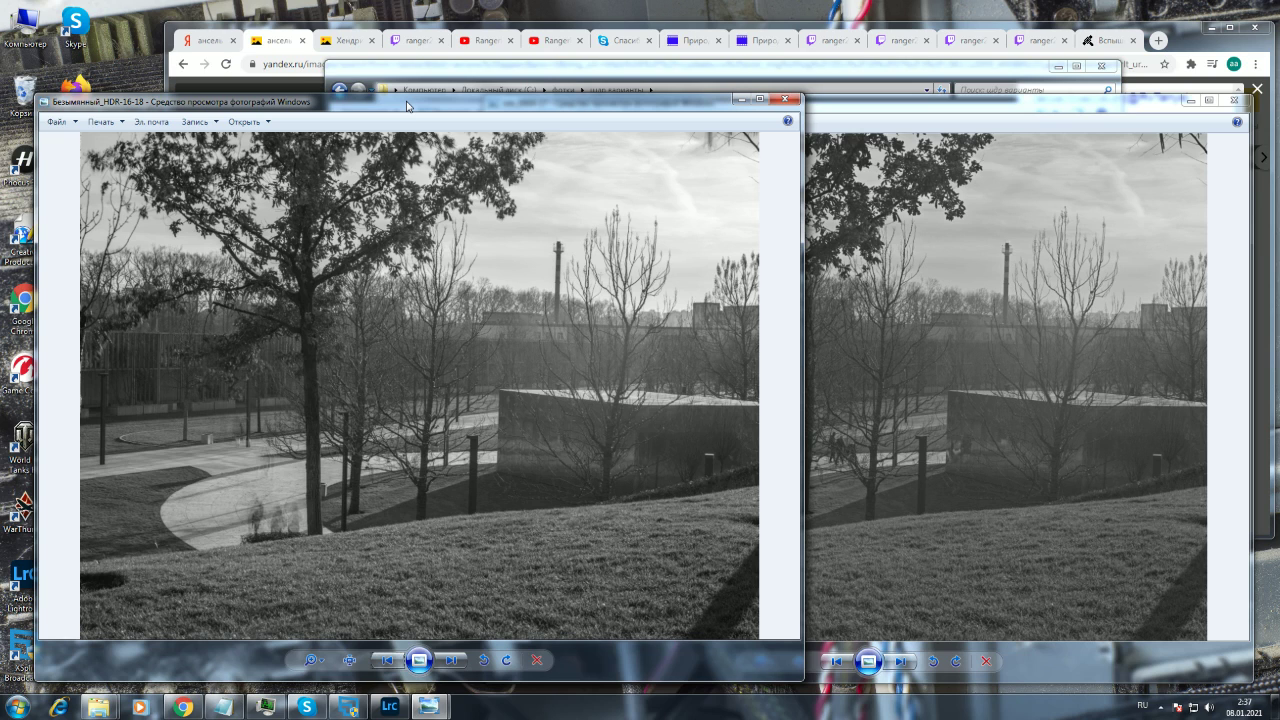
- Compare the full views of Job_0004-17 and Безымянный_HDR-16-18 by alternating between their windows
left_click(872, 115)
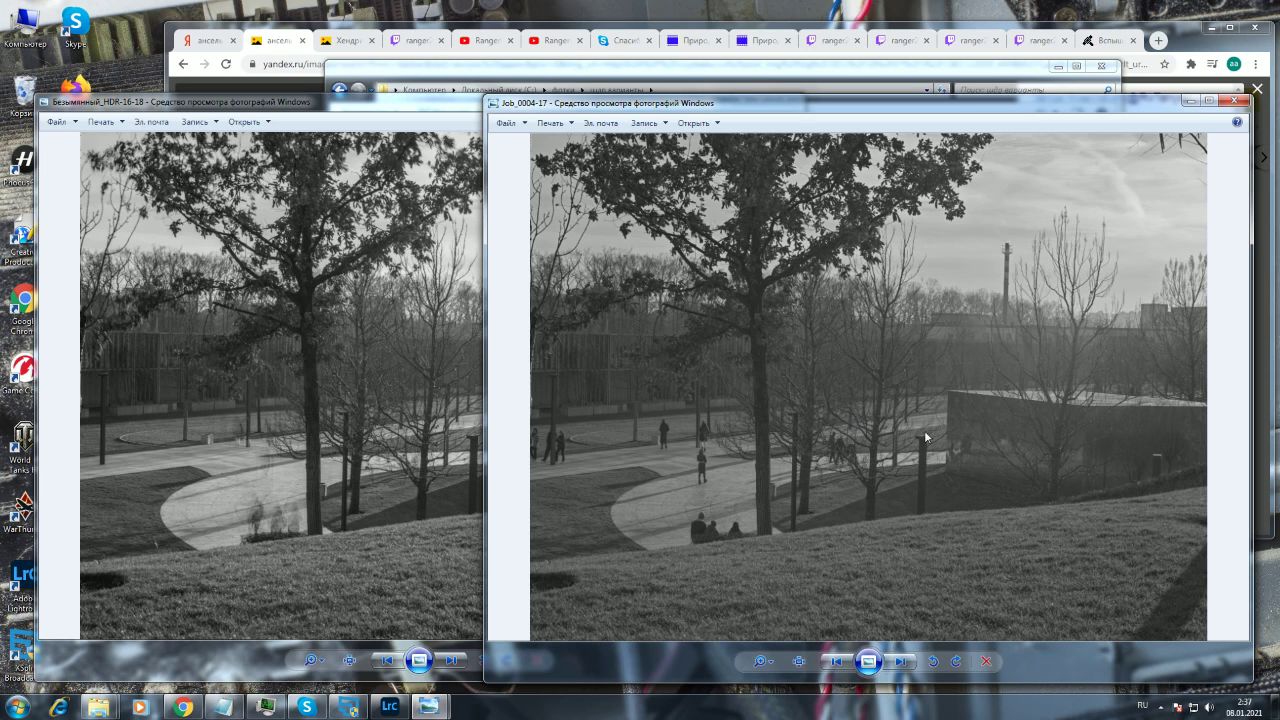
left_click(392, 437)
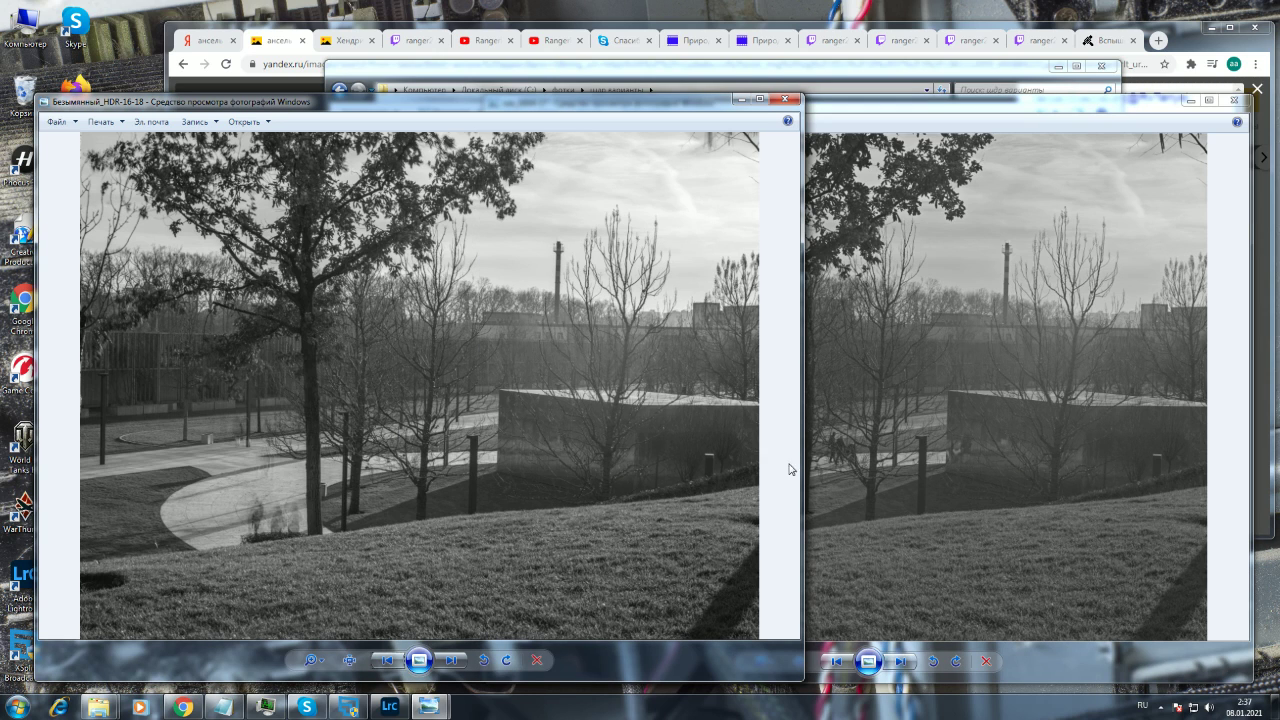
left_click(1045, 464)
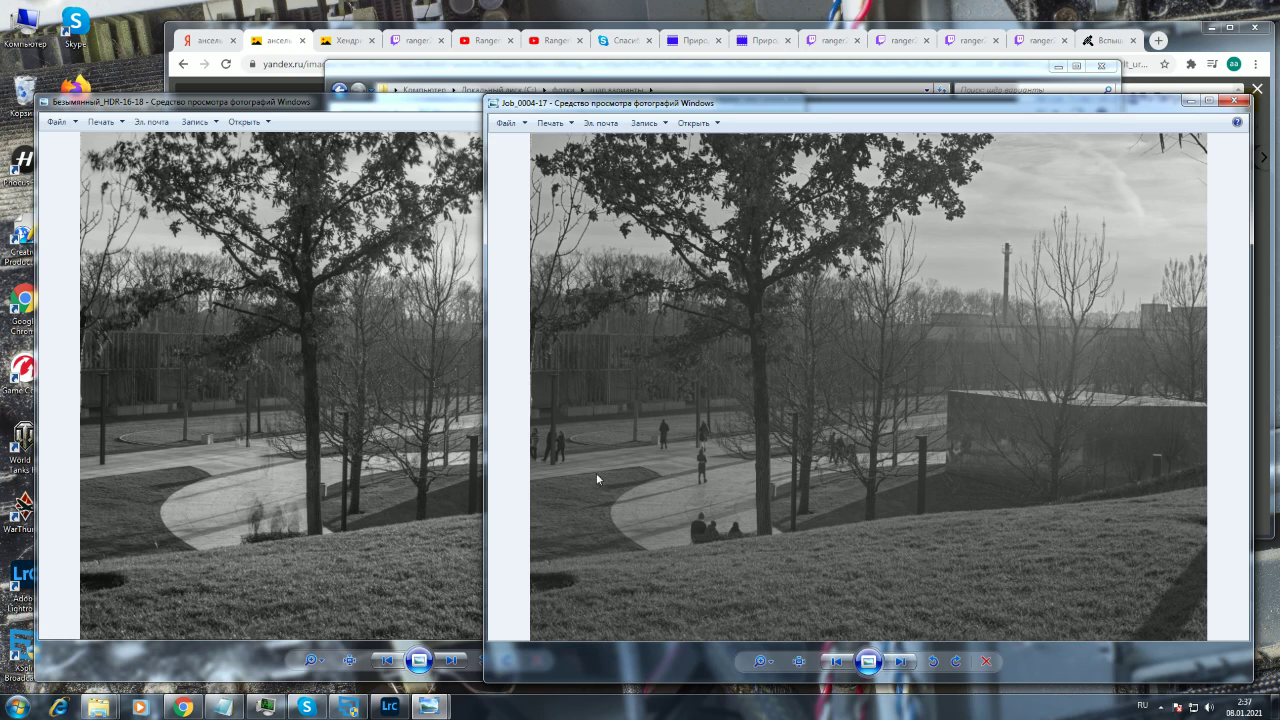
- Magnify the low rectangular structure behind the bare tree in Безымянный_HDR-16-18 and Job_0004-17 and compare its wall and shadows
key("alt+Tab")
scroll(584, 439, "up", 4)
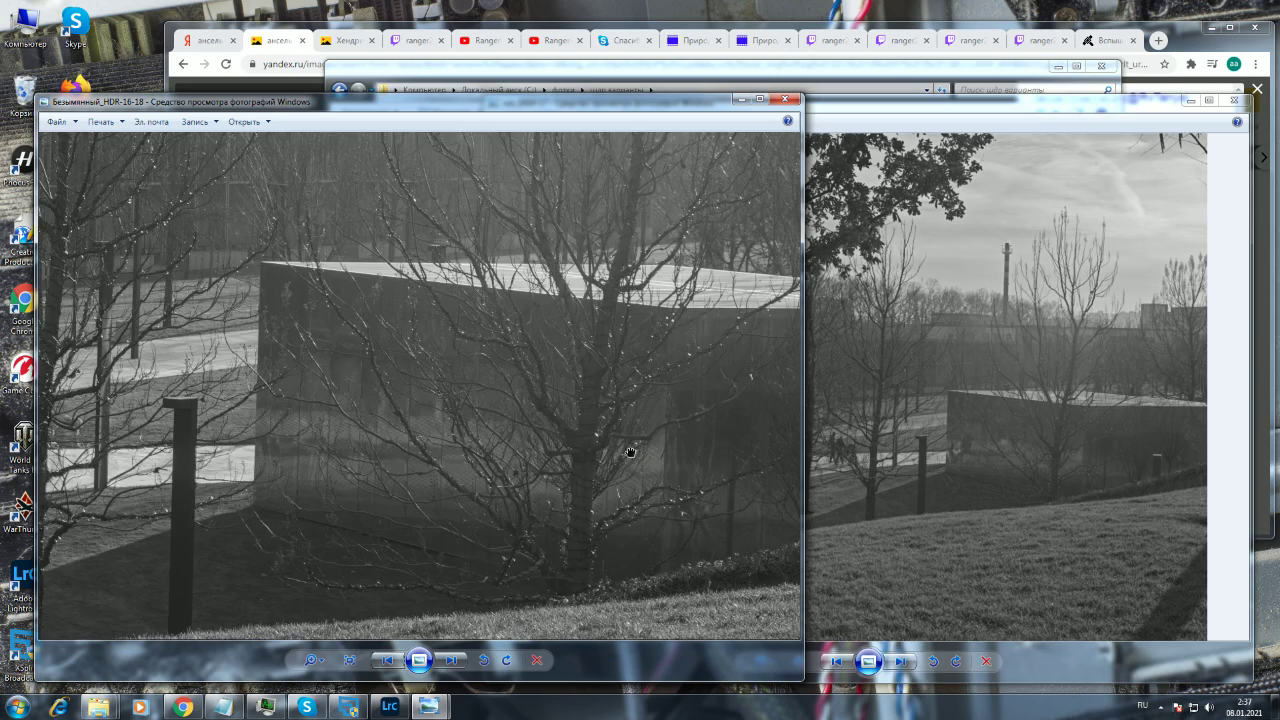
scroll(494, 374, "down", 4)
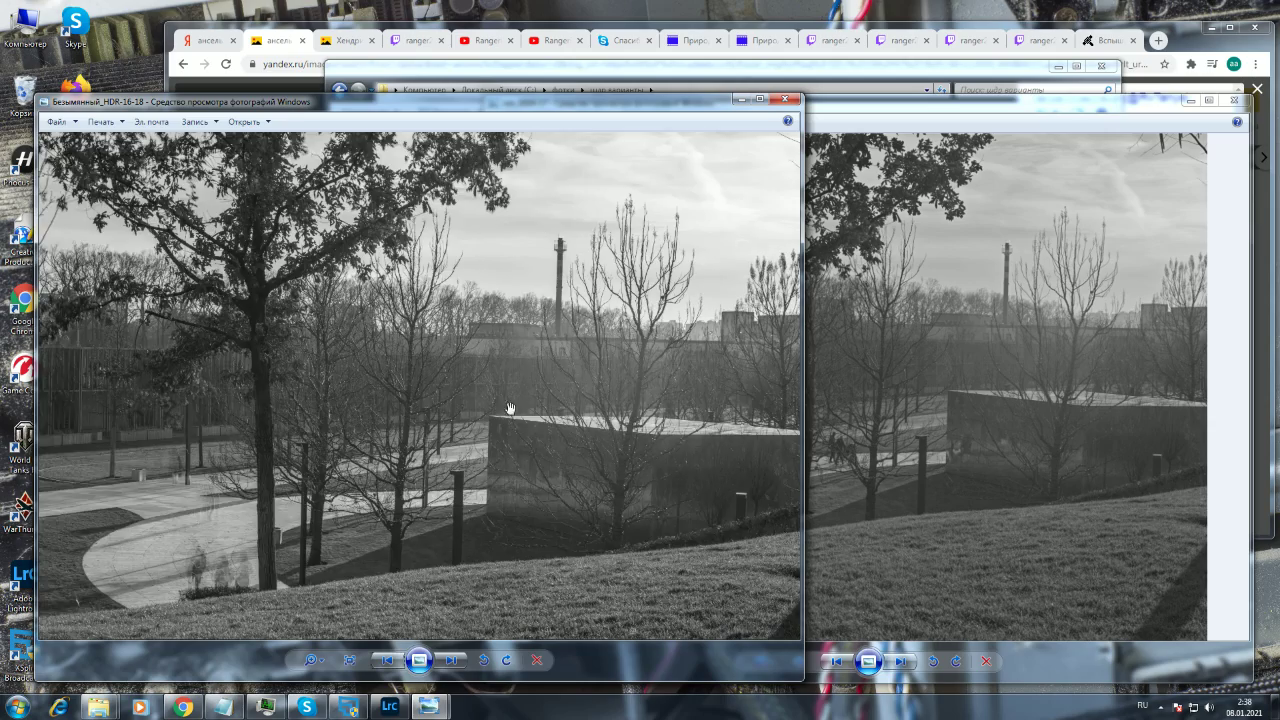
scroll(510, 408, "up", 3)
left_click_drag(510, 408, 416, 404)
left_click(1052, 424)
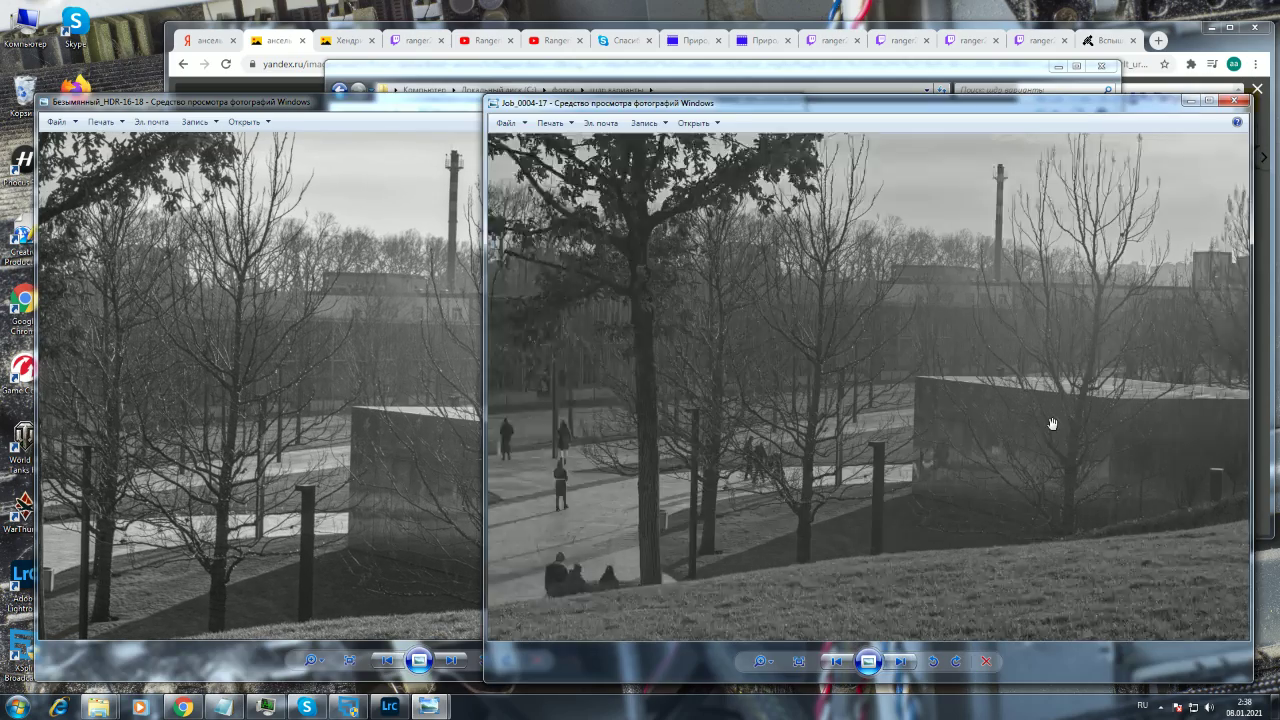
scroll(1052, 424, "up", 3)
left_click_drag(1043, 428, 937, 466)
left_click(420, 457)
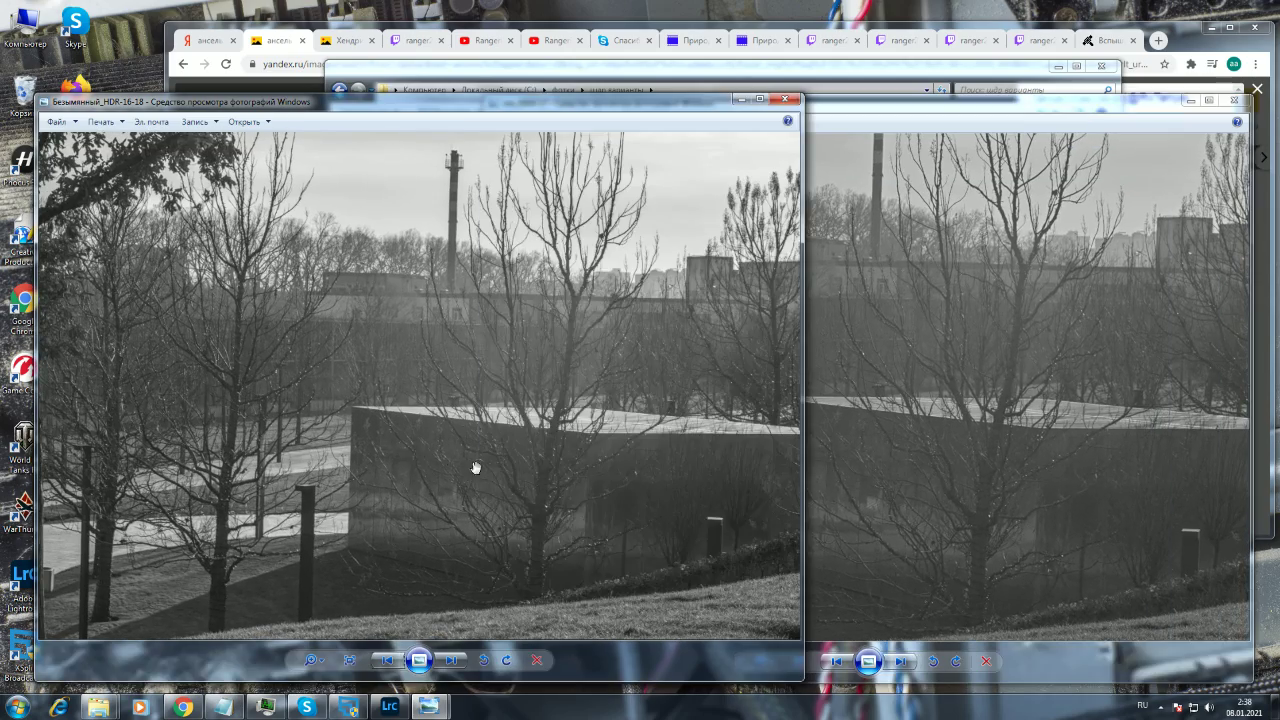
left_click_drag(476, 468, 471, 477)
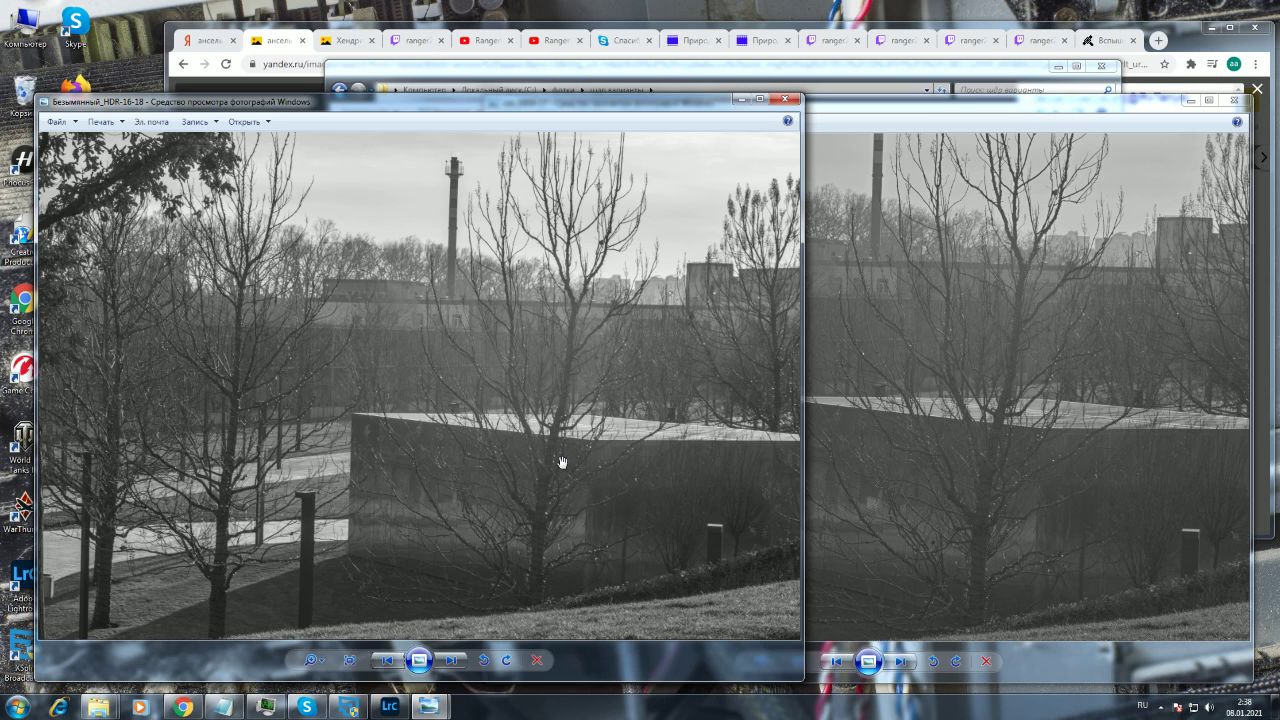
- Compare the magnified tree trunks, posts and sunlit paths beside the rectangular structure in both photos
left_click(950, 528)
mouse_move(994, 531)
left_mouse_down()
mouse_move(991, 503)
mouse_move(1000, 515)
left_mouse_up()
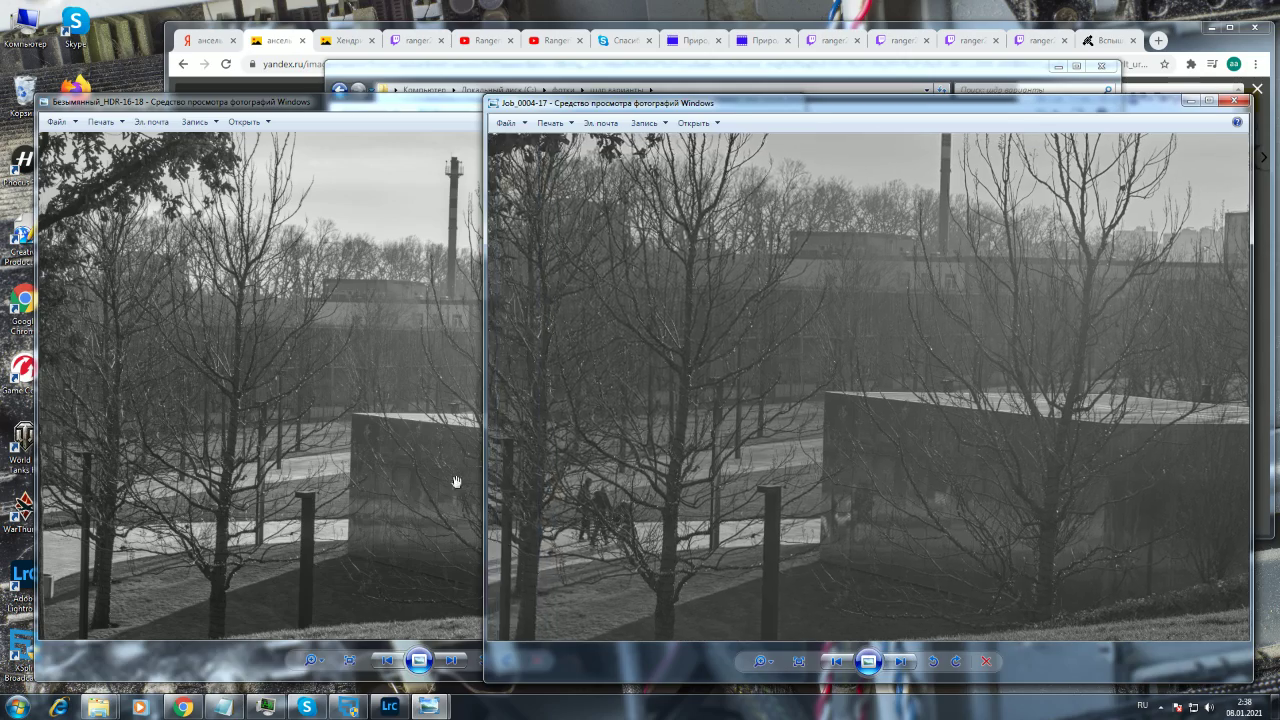
left_click_drag(380, 485, 495, 480)
left_click_drag(858, 491, 962, 500)
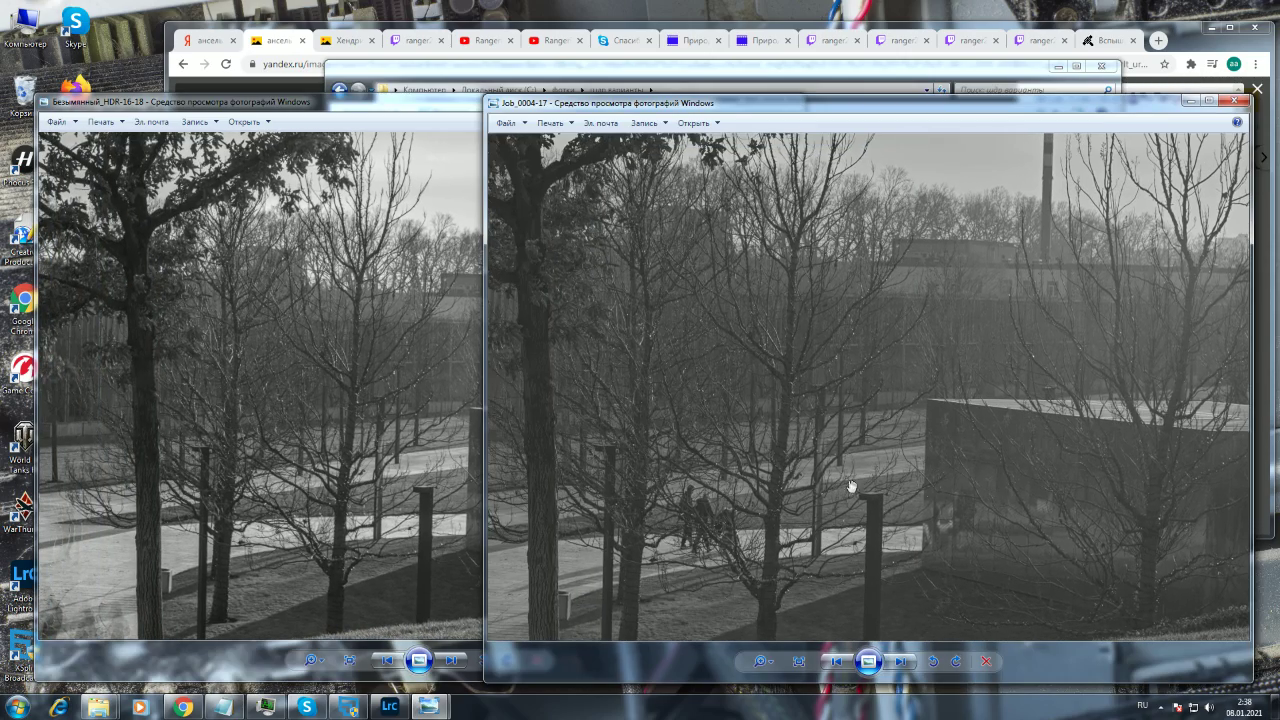
left_click(340, 442)
left_click_drag(561, 427, 569, 423)
left_click(842, 430)
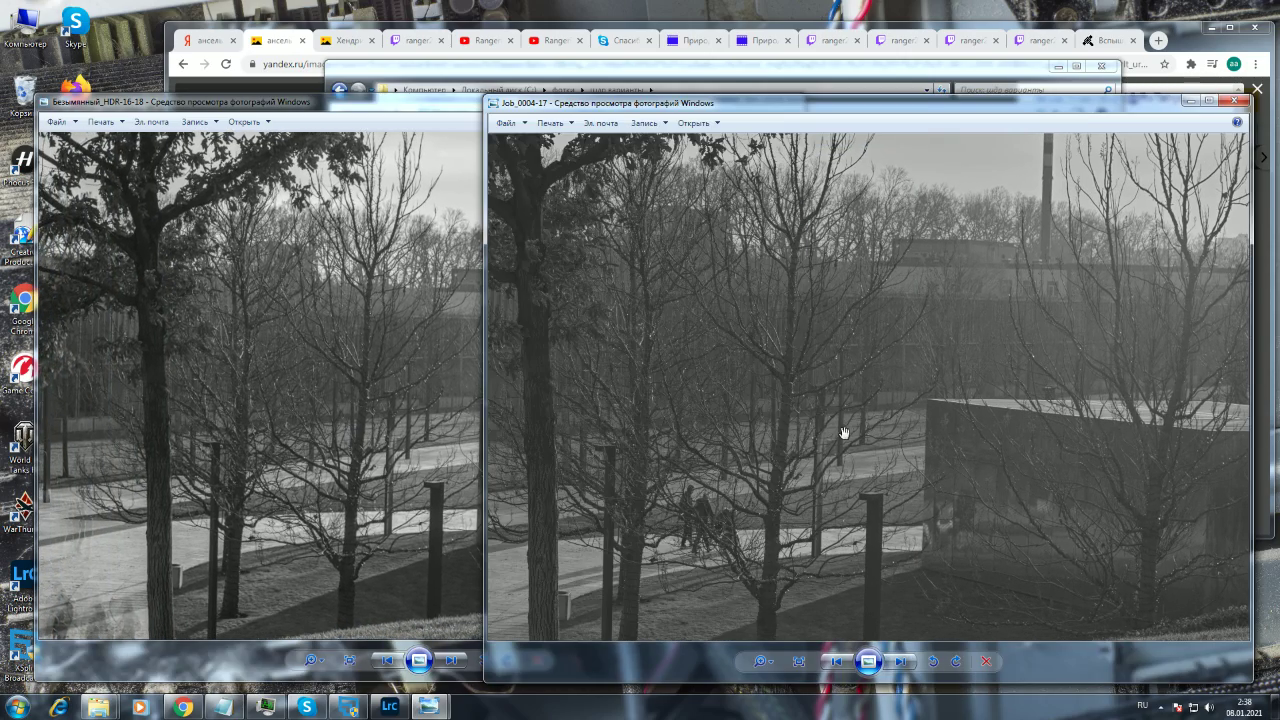
left_click_drag(699, 324, 757, 331)
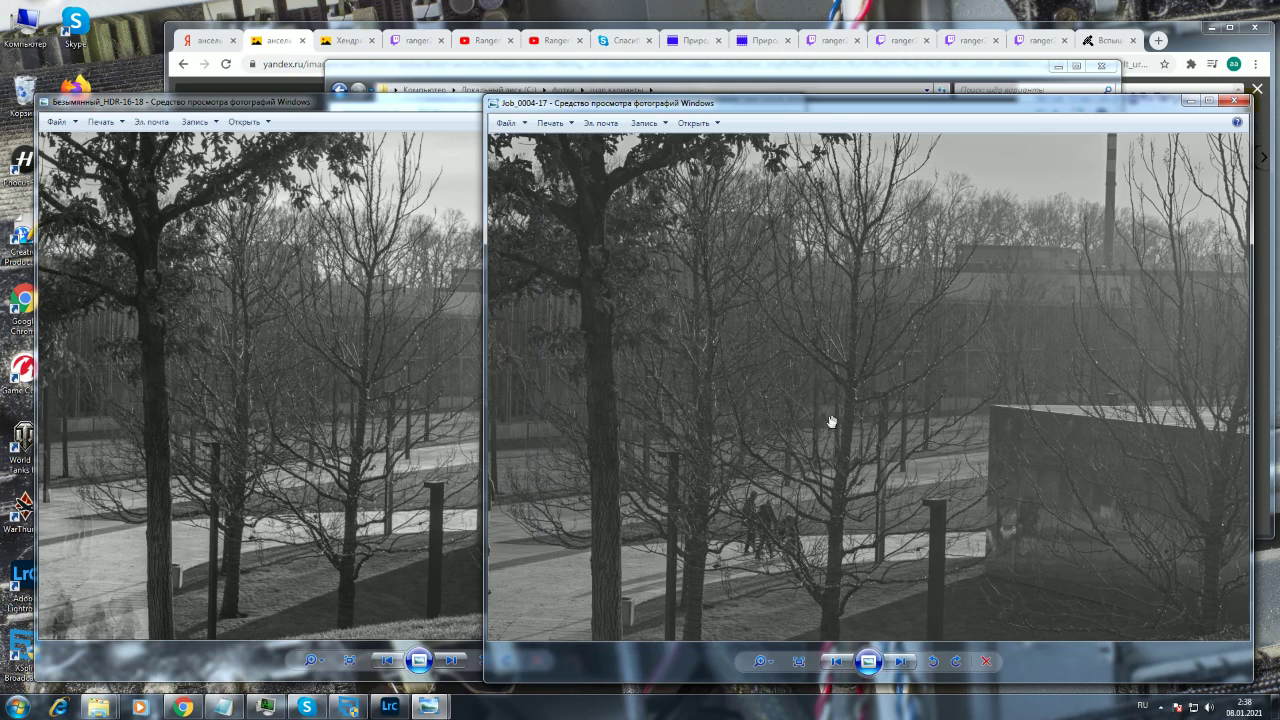
- Compare the magnified chimney, bare tree and roof of the low structure in Безымянный_HDR-16-18 and Job_0004-17
left_click_drag(920, 436, 807, 488)
left_click(300, 475)
left_click_drag(478, 460, 449, 482)
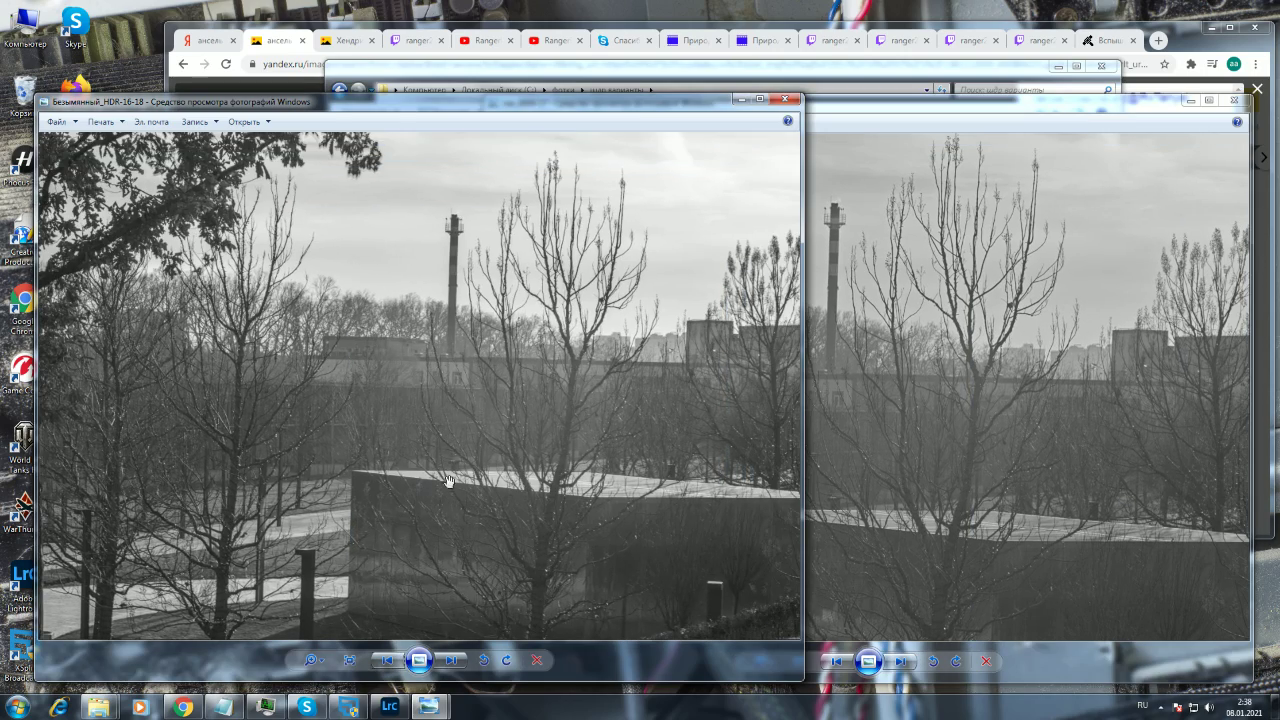
scroll(755, 450, "up", 2)
left_click(1049, 463)
scroll(863, 437, "up", 2)
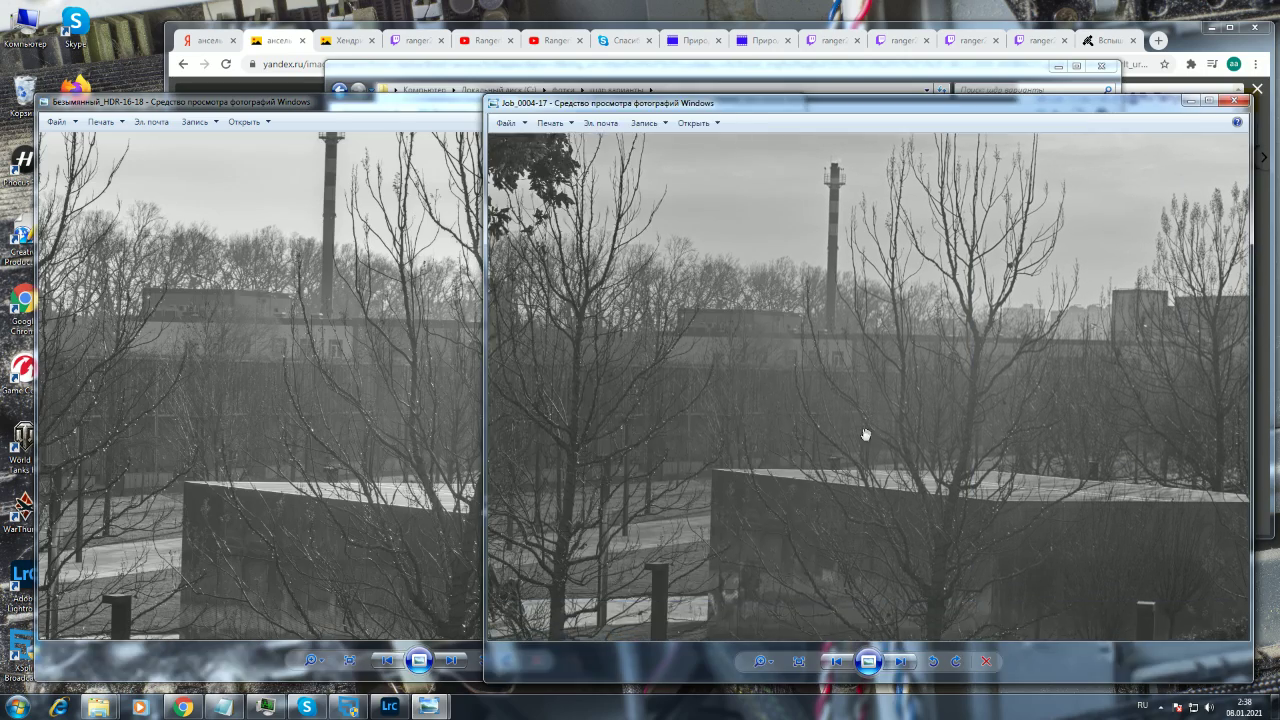
left_click(409, 413)
scroll(500, 463, "down", 3)
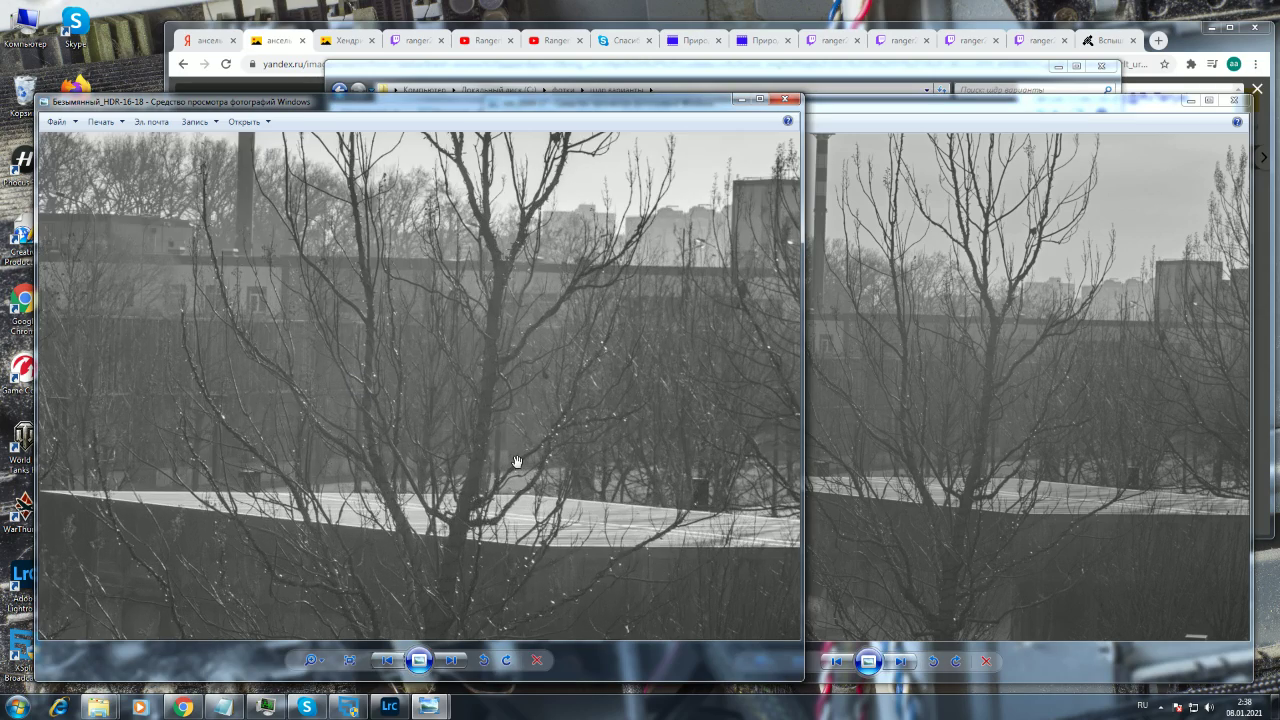
left_click(903, 420)
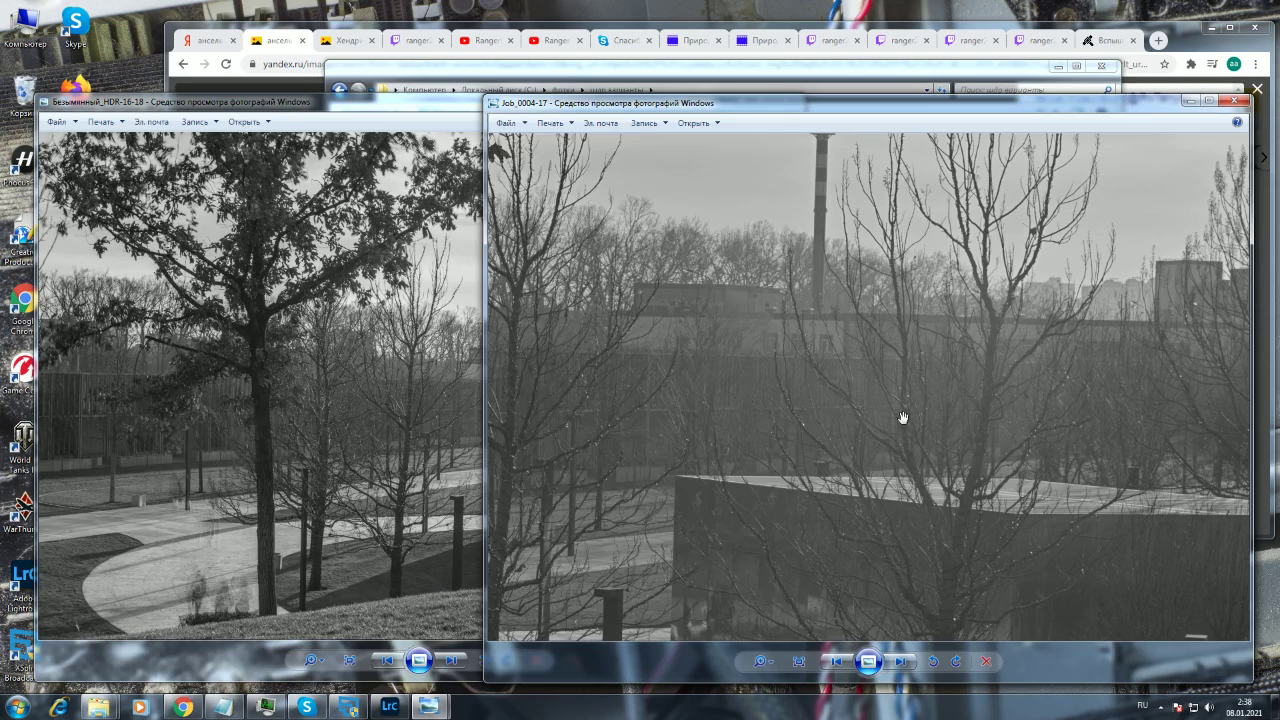
scroll(698, 386, "down", 3)
left_click(371, 376)
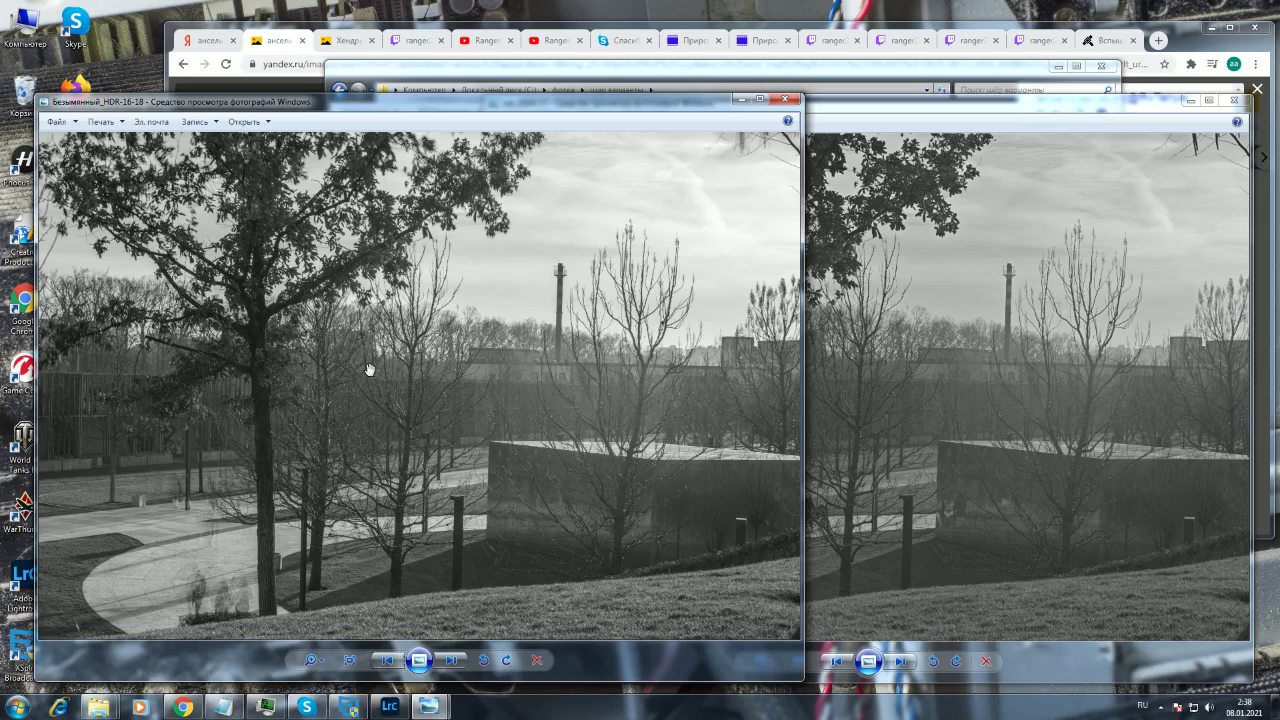
- Magnify the shaded slope, grass and posts beside the low structure in both photos and examine their shadow detail
scroll(612, 512, "up", 3)
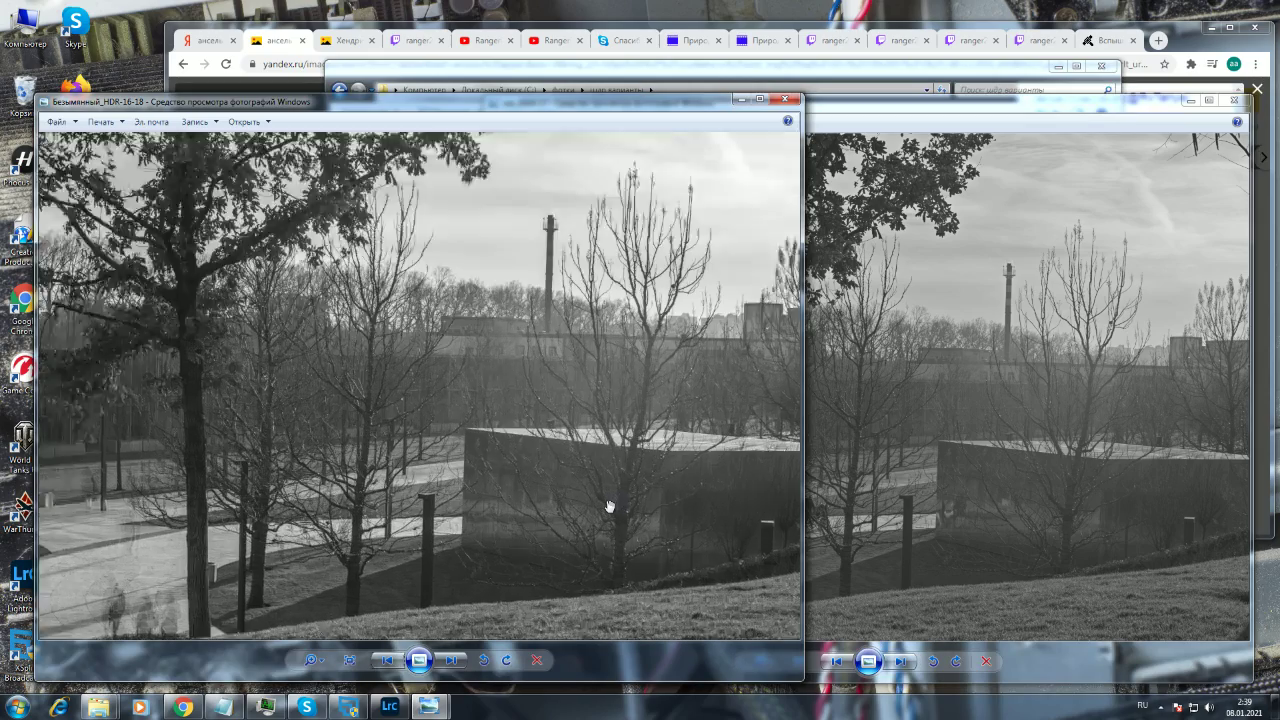
scroll(587, 493, "up", 2)
left_click(1000, 515)
scroll(880, 410, "up", 3)
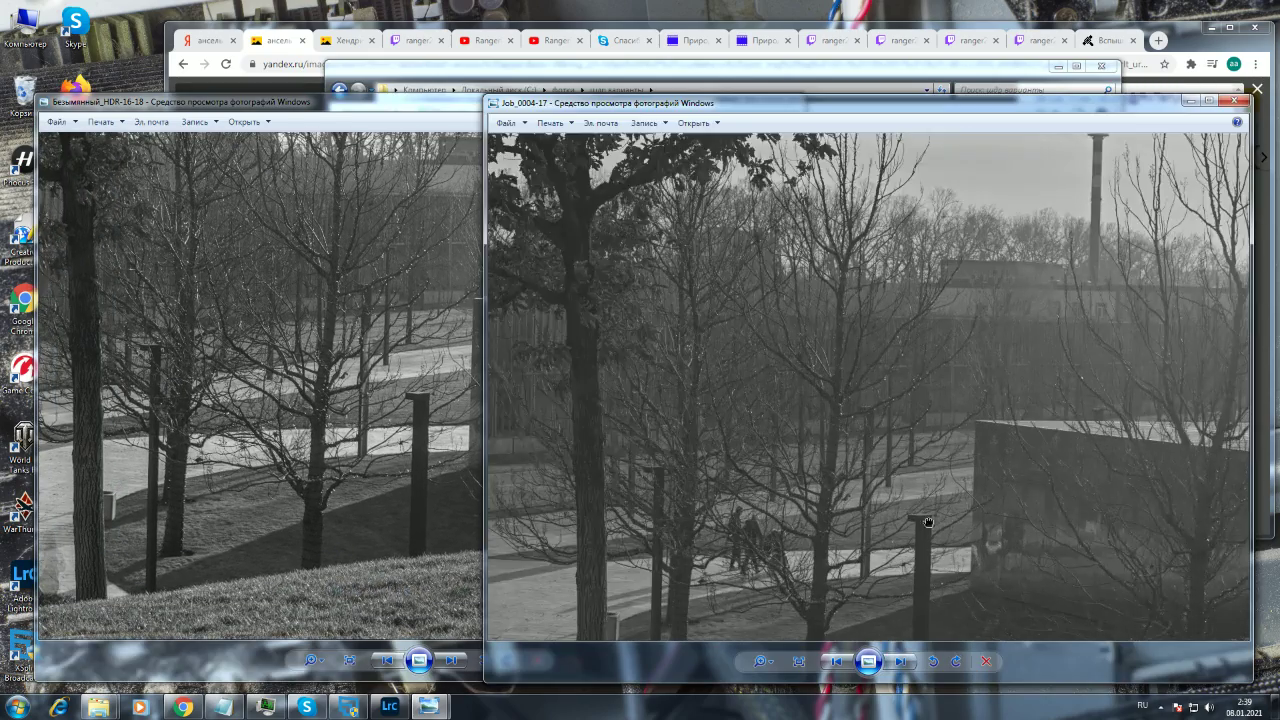
left_click_drag(769, 387, 776, 412)
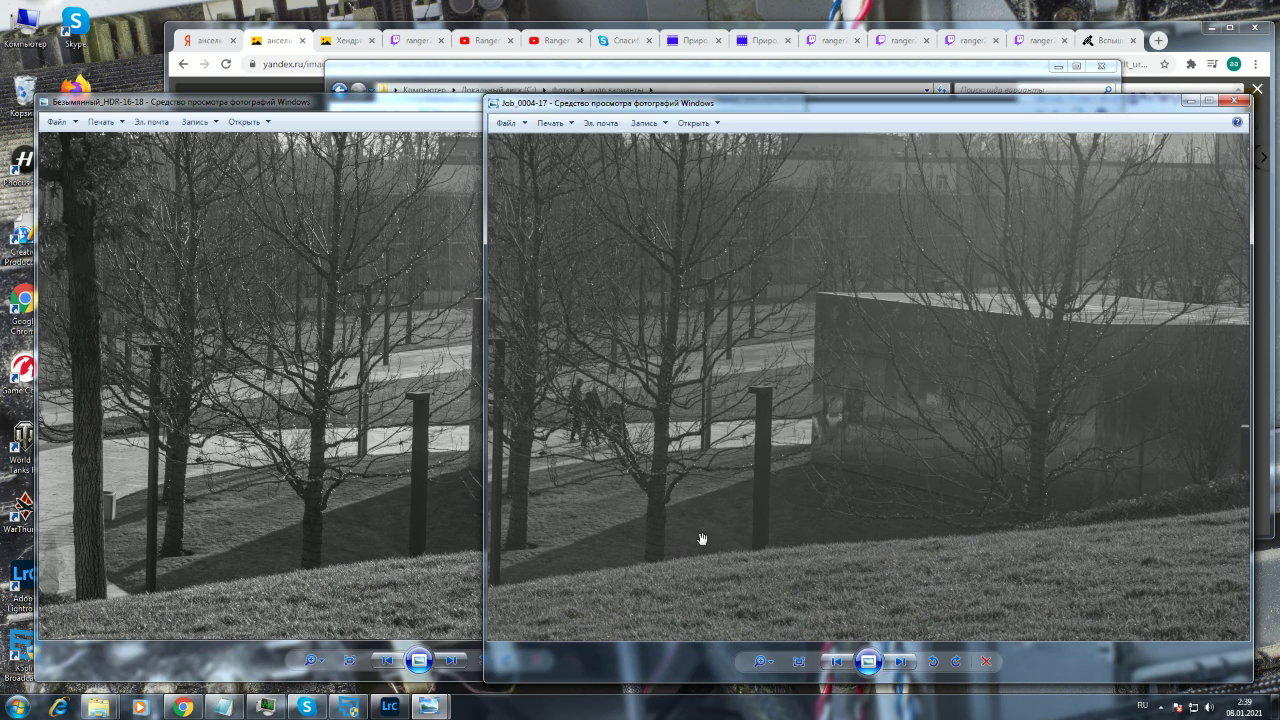
left_click_drag(714, 246, 737, 305)
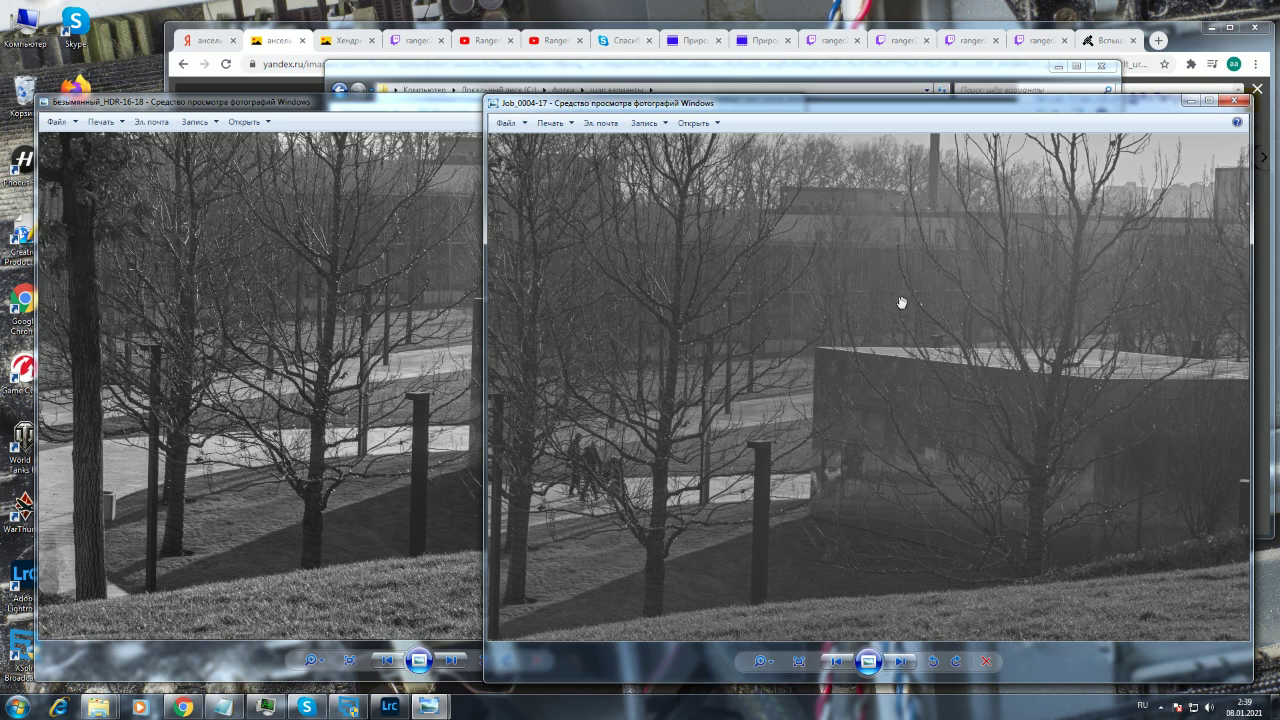
left_click(296, 339)
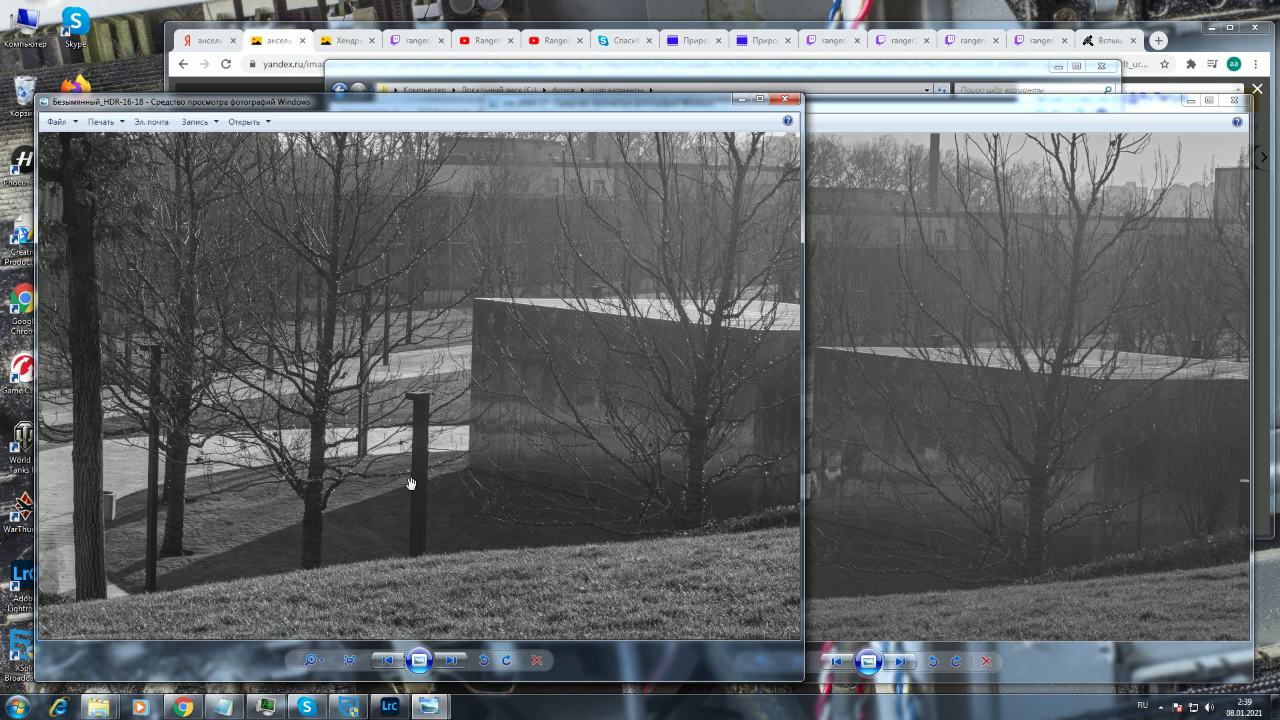
key("Right")
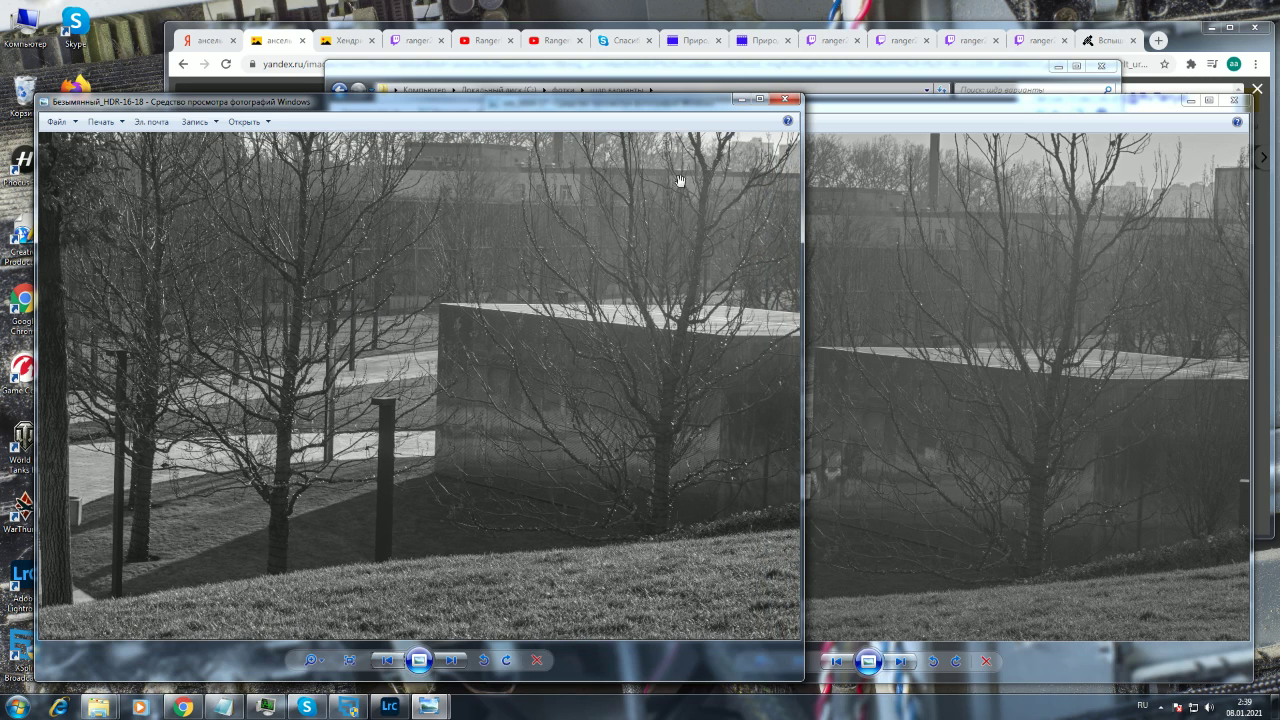
left_click_drag(667, 168, 671, 251)
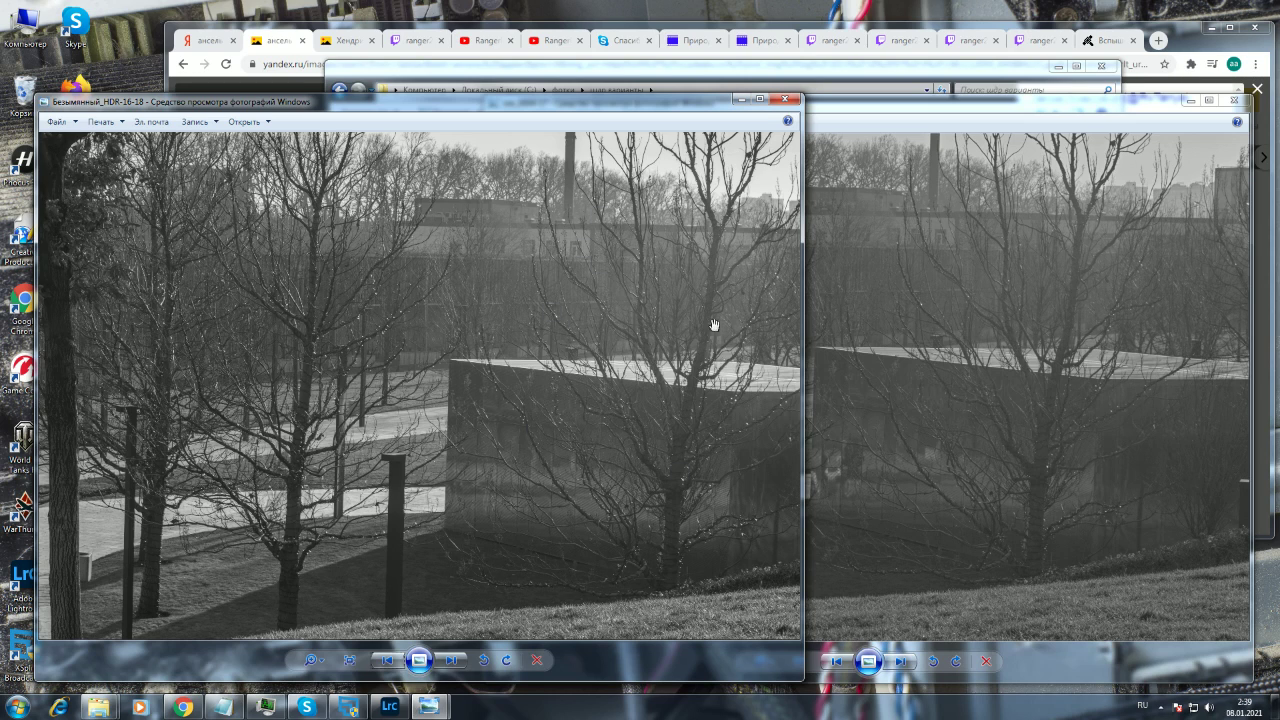
- Compare the structure's wall and surrounding trees by alternating between the magnified Job_0004-17 and Безымянный_HDR-16-18
left_click(838, 408)
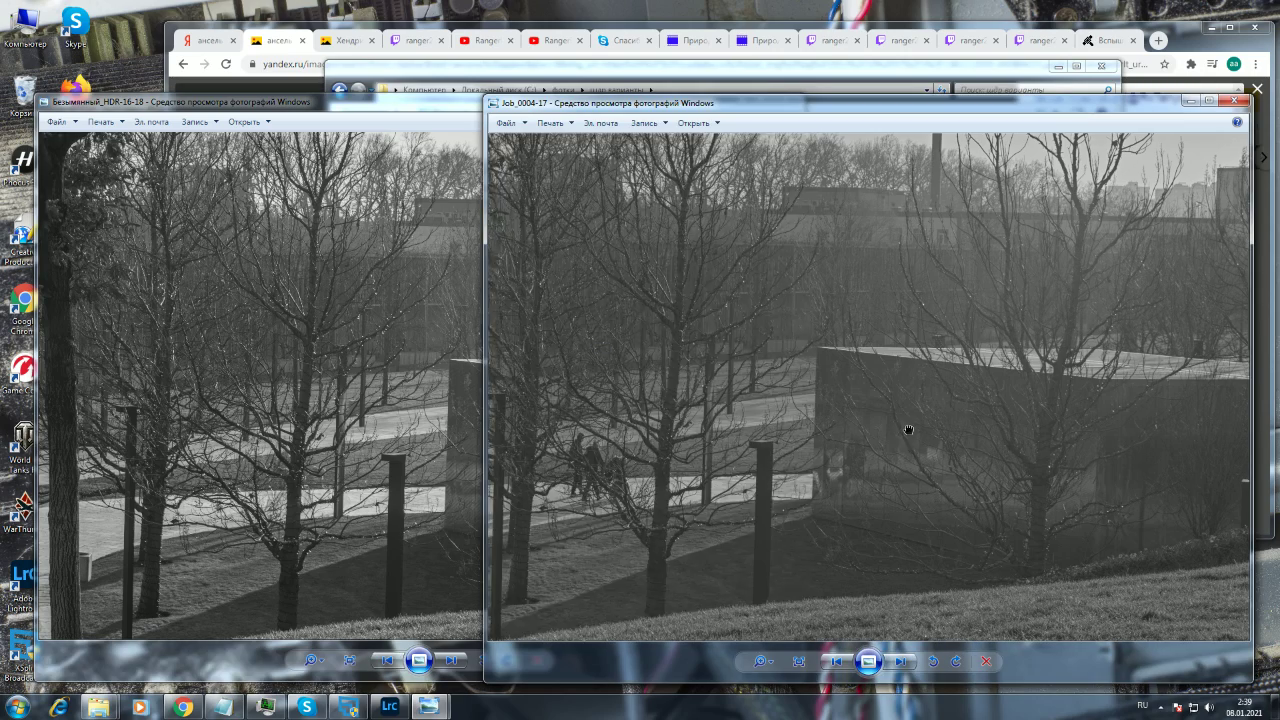
left_click(380, 405)
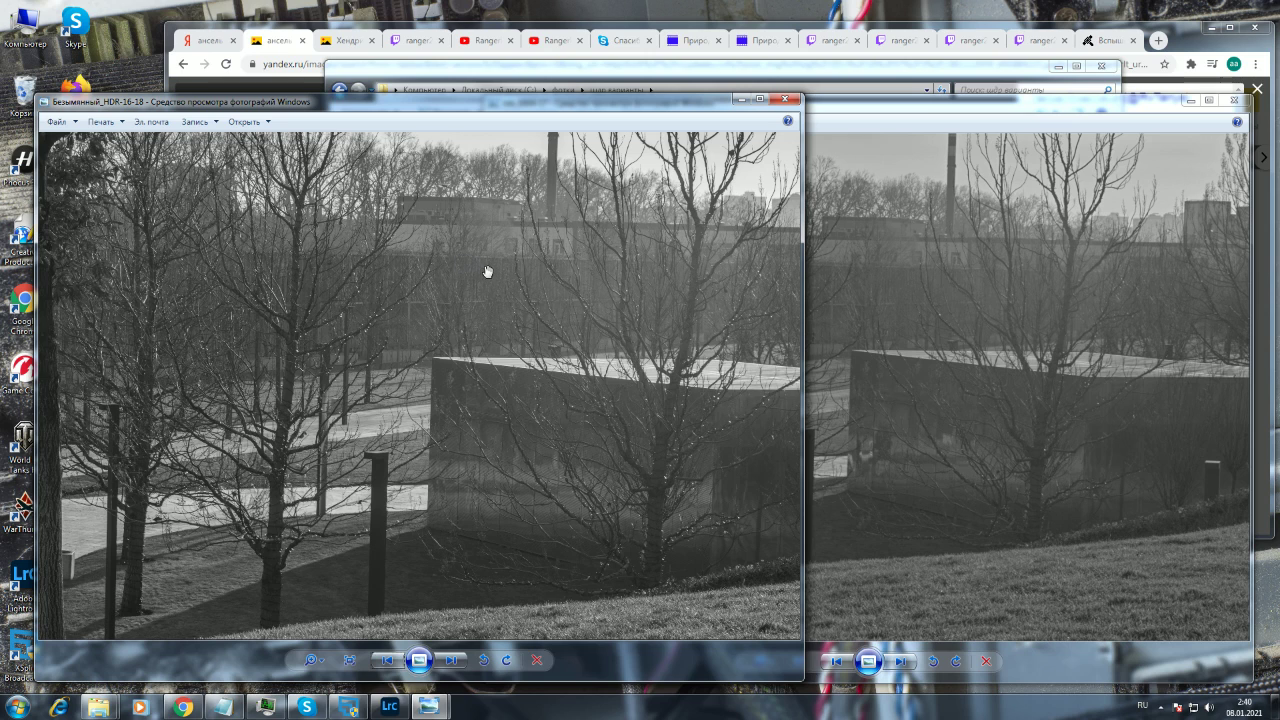
left_click(936, 404)
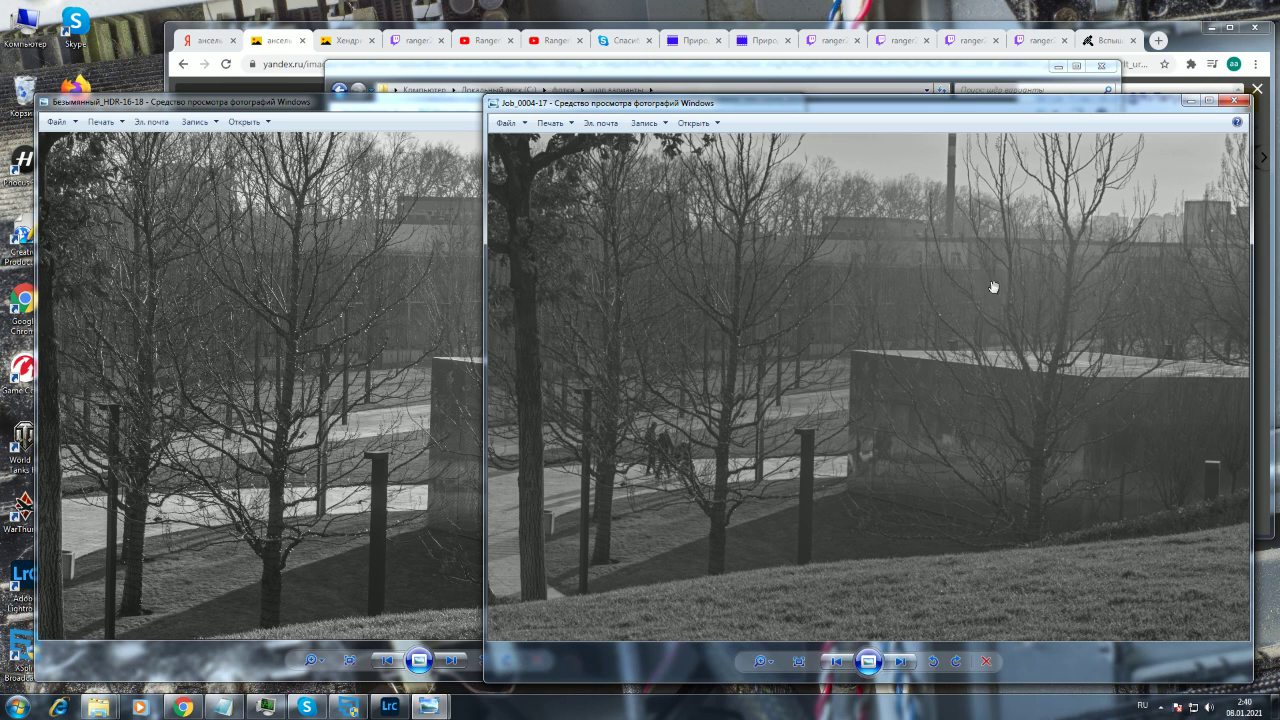
left_click(480, 360)
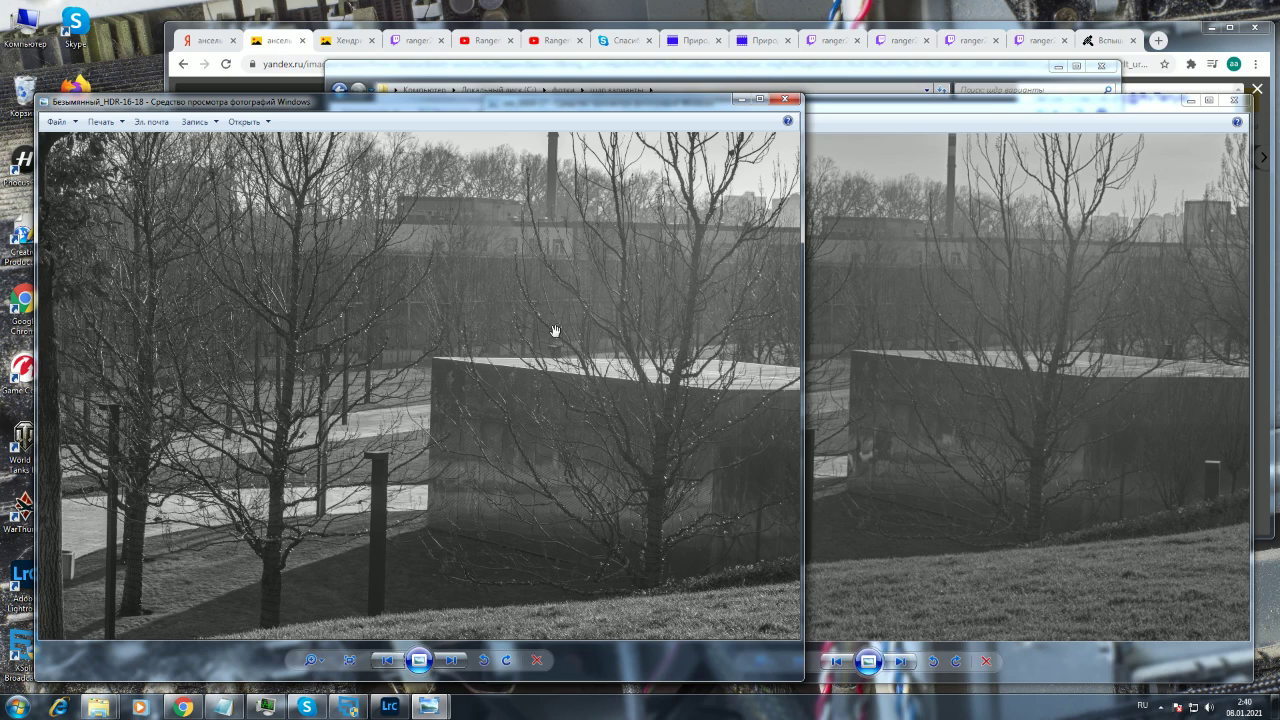
- Restore Безымянный_HDR-16-18 and Job_0004-17 to their full views and compare the whole scenes
scroll(530, 430, "down", 3)
left_click(1008, 286)
scroll(1008, 286, "down", 3)
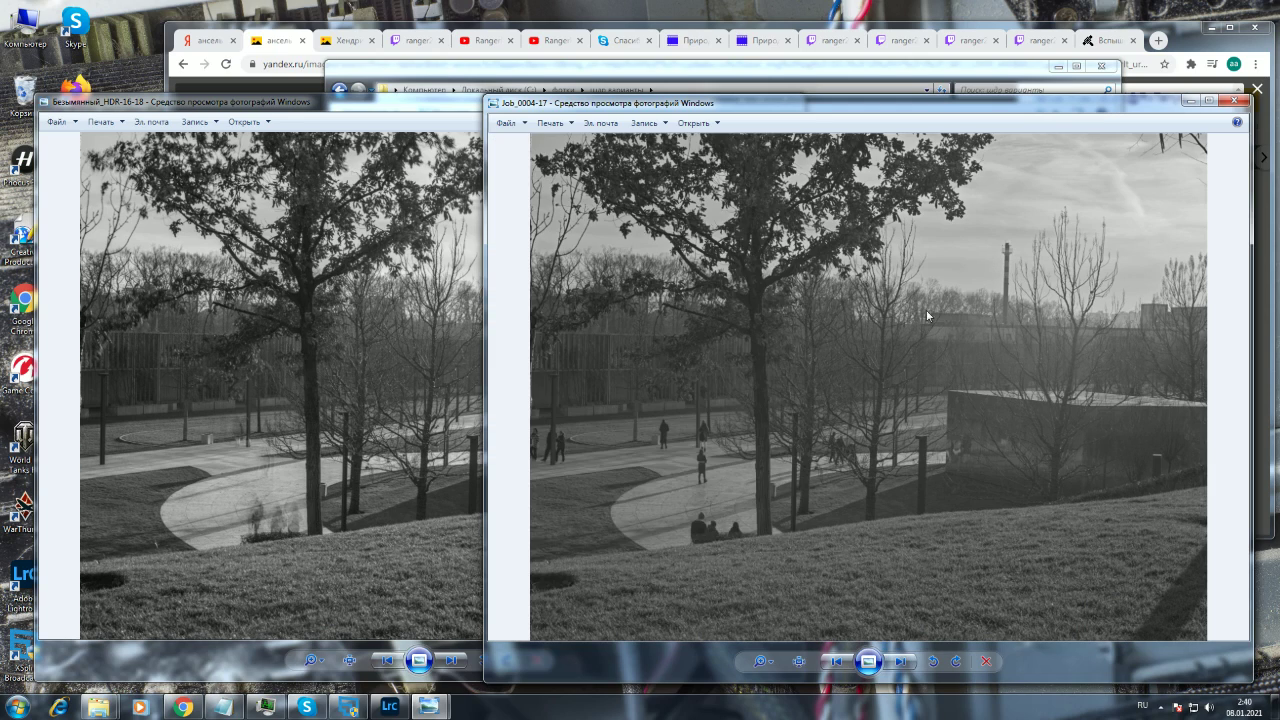
left_click(362, 404)
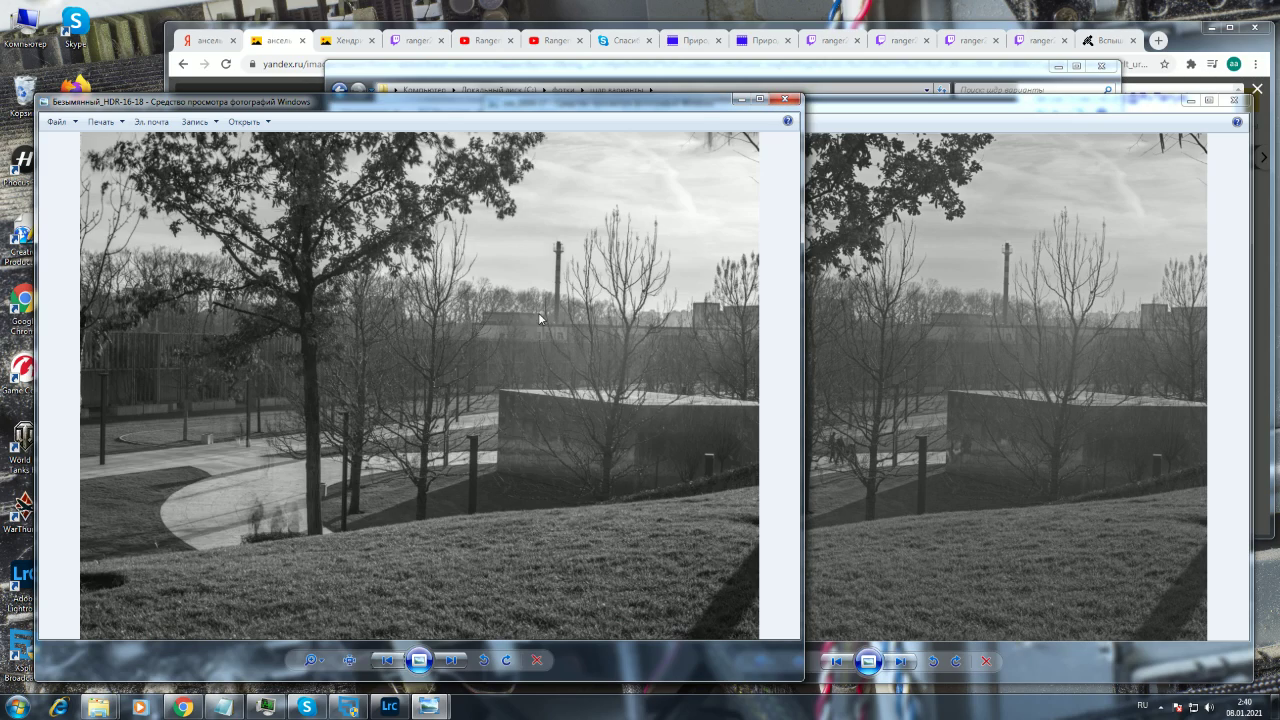
- Close Безымянный_HDR-16-18 and Job_0004-17 and bring the шдр варианты folder into clear view
left_click(785, 99)
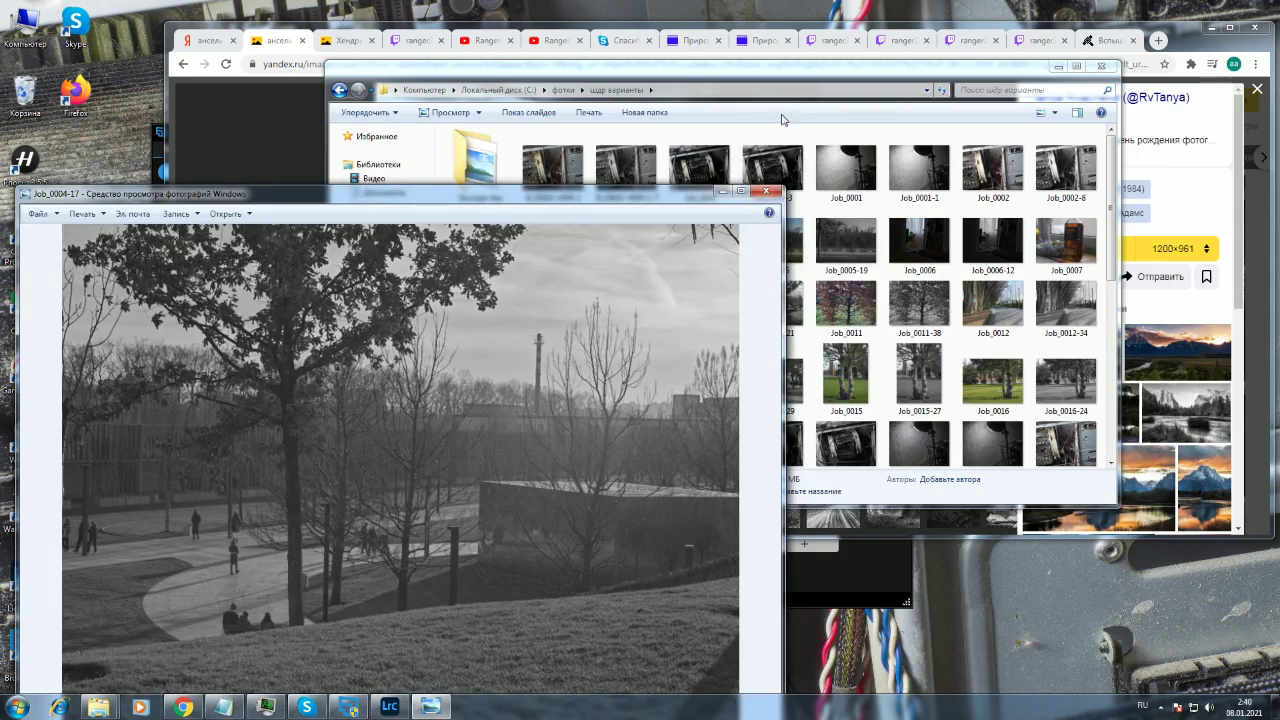
left_click(766, 190)
left_click_drag(800, 80, 626, 90)
- Open the whiskey bottle photo Безымянный_HDR-14-11 from the folder, view it and close it
left_click_drag(936, 250, 938, 380)
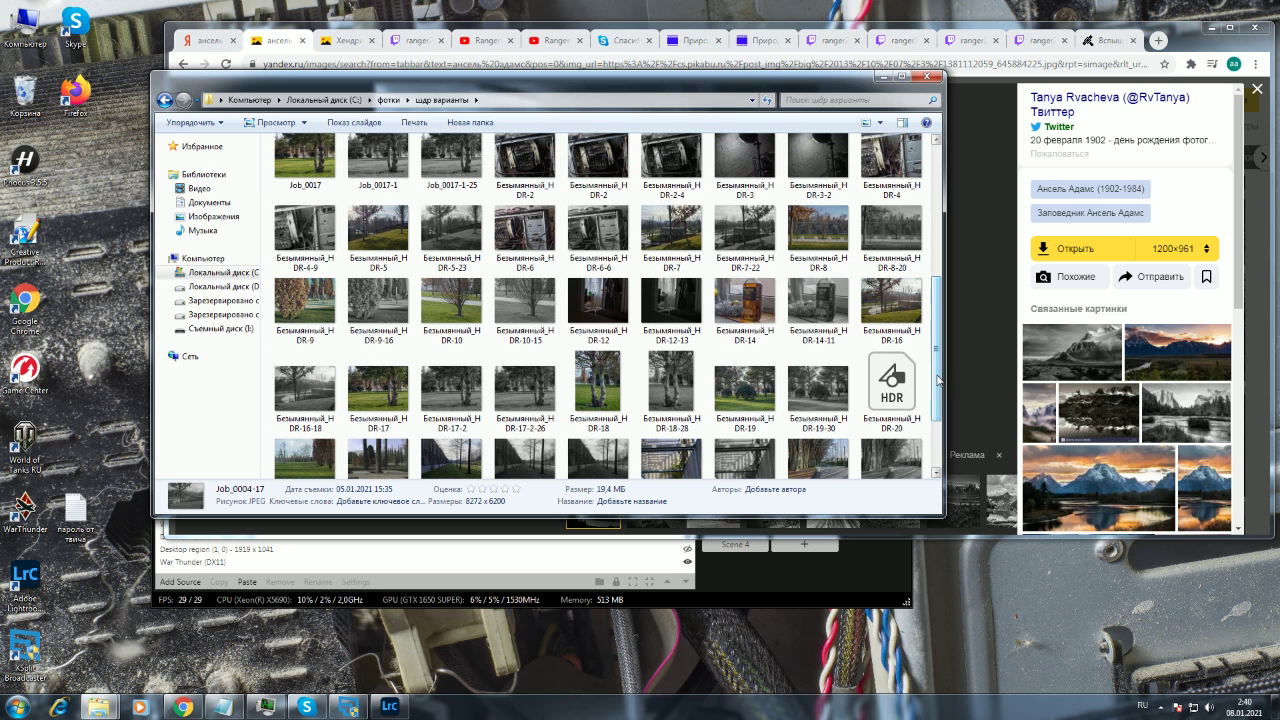
double_click(818, 305)
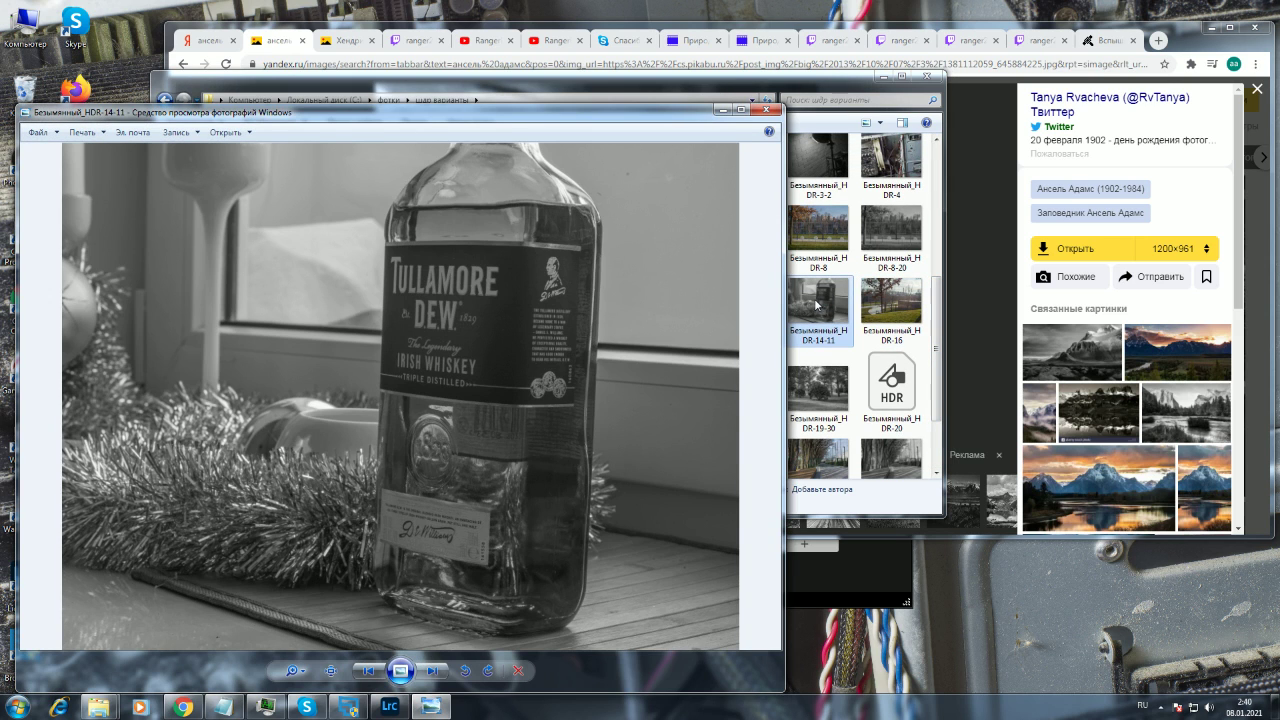
left_click(766, 109)
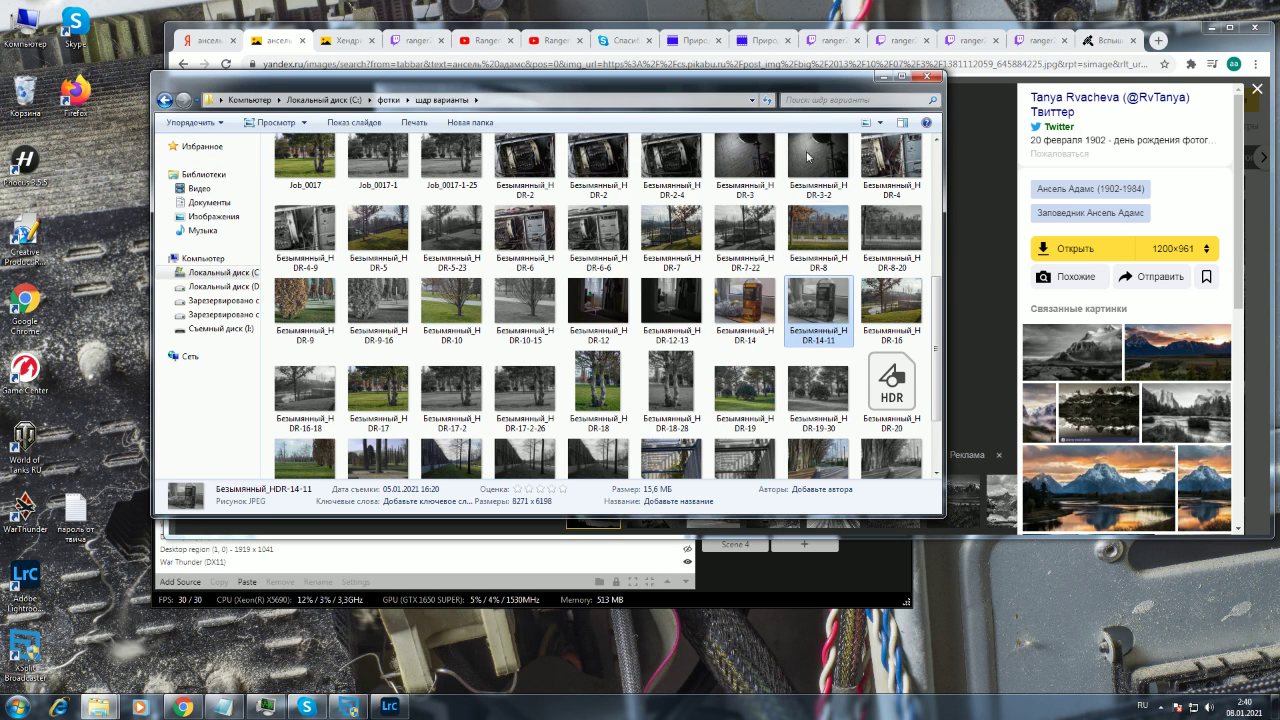
- Switch to the browser to view the Ansel Adams mountain river photo, and return to the шдр варианты folder
left_click(1193, 55)
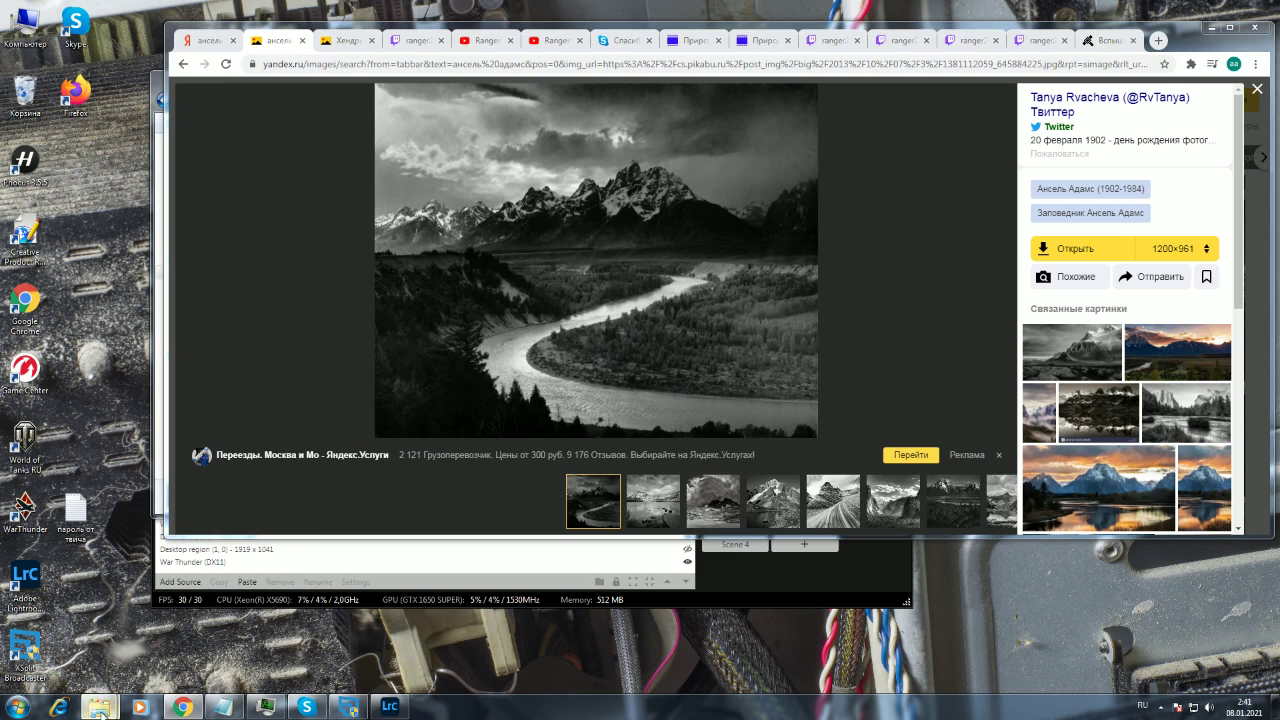
mouse_move(98, 706)
left_click(165, 611)
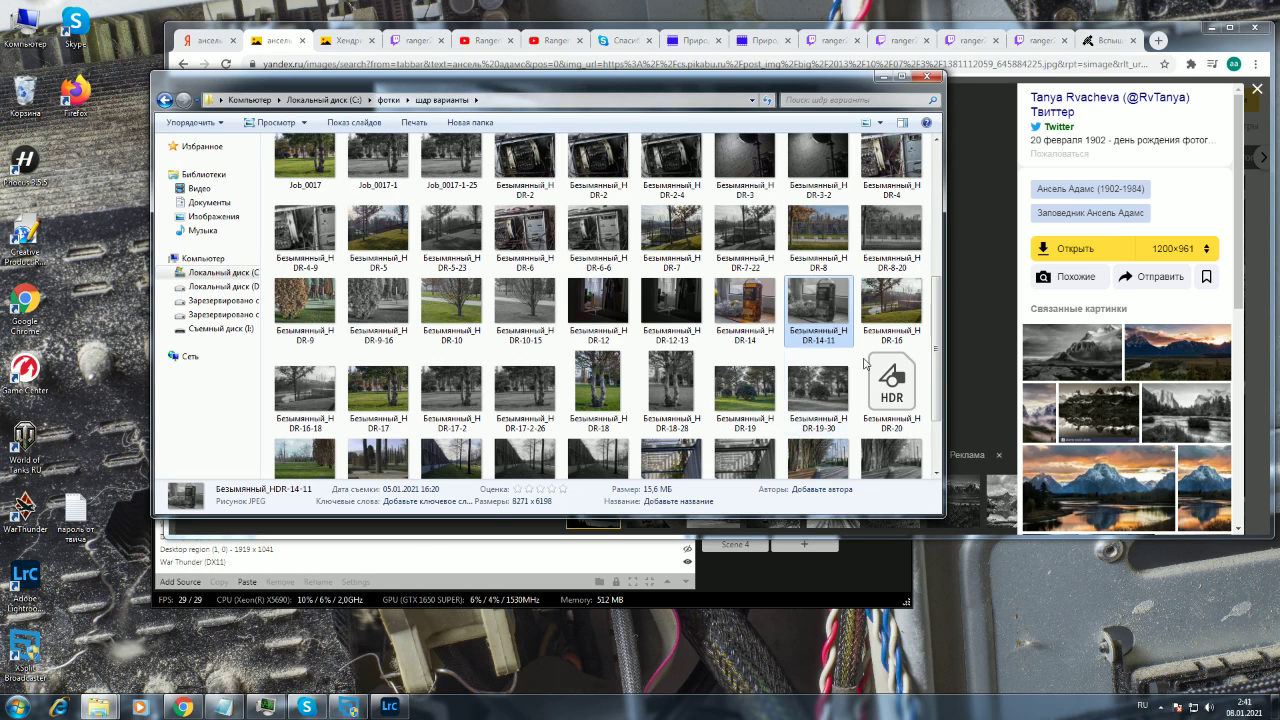
- Find the black-and-white tree photo Безымянный_HDR-10-15 in the folder and open it
scroll(935, 338, "up", 1)
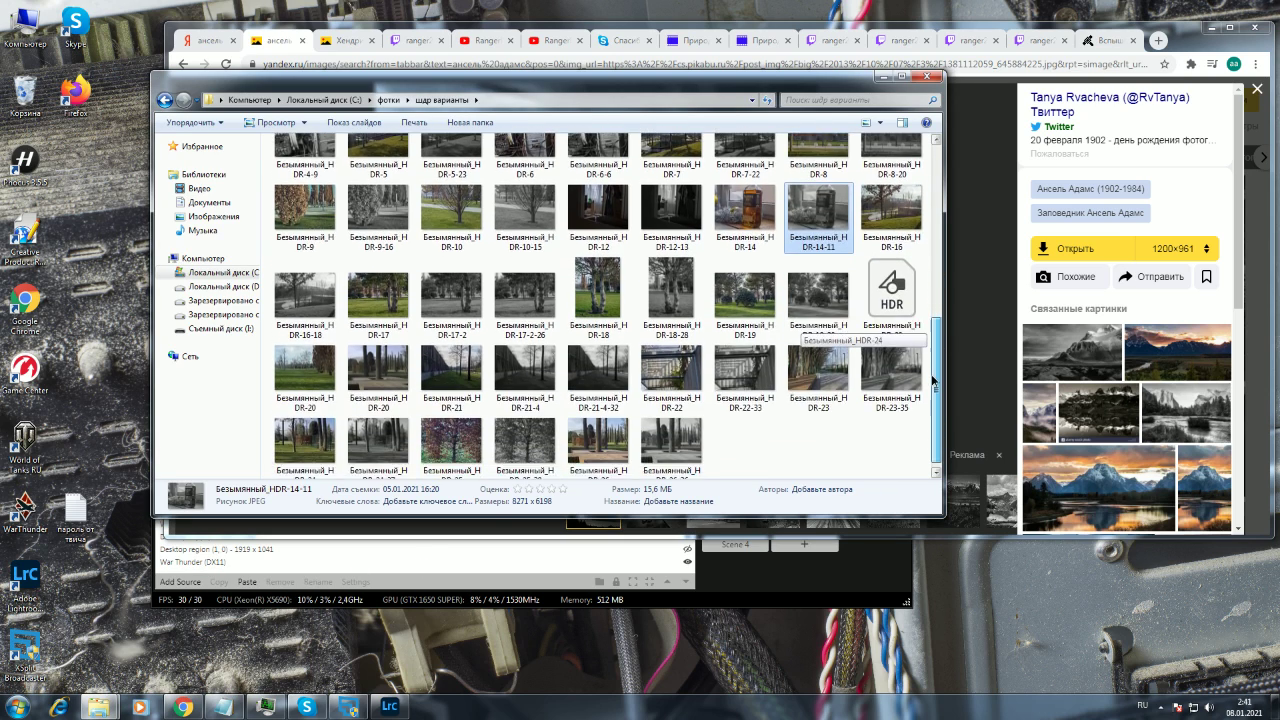
scroll(935, 338, "up", 1)
double_click(528, 362)
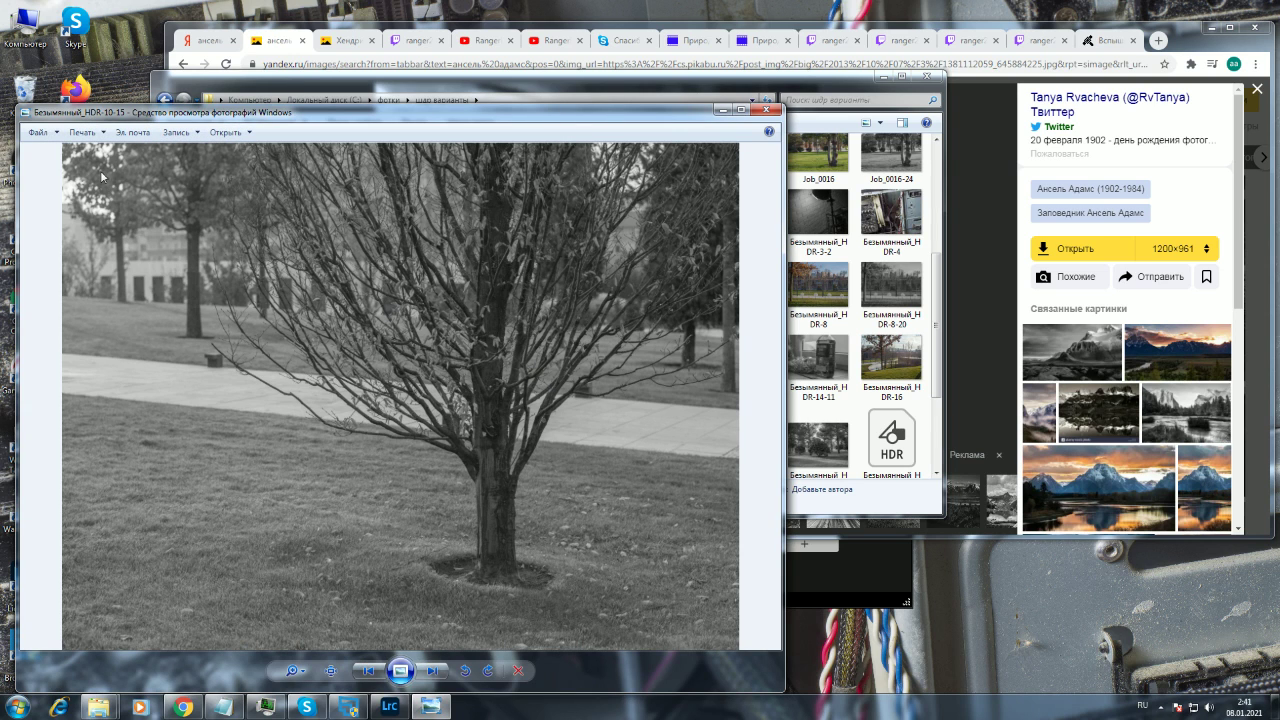
- Open the matching tree photo Job_0009-14 from the folder and place it beside Безымянный_HDR-10-15
left_click(760, 90)
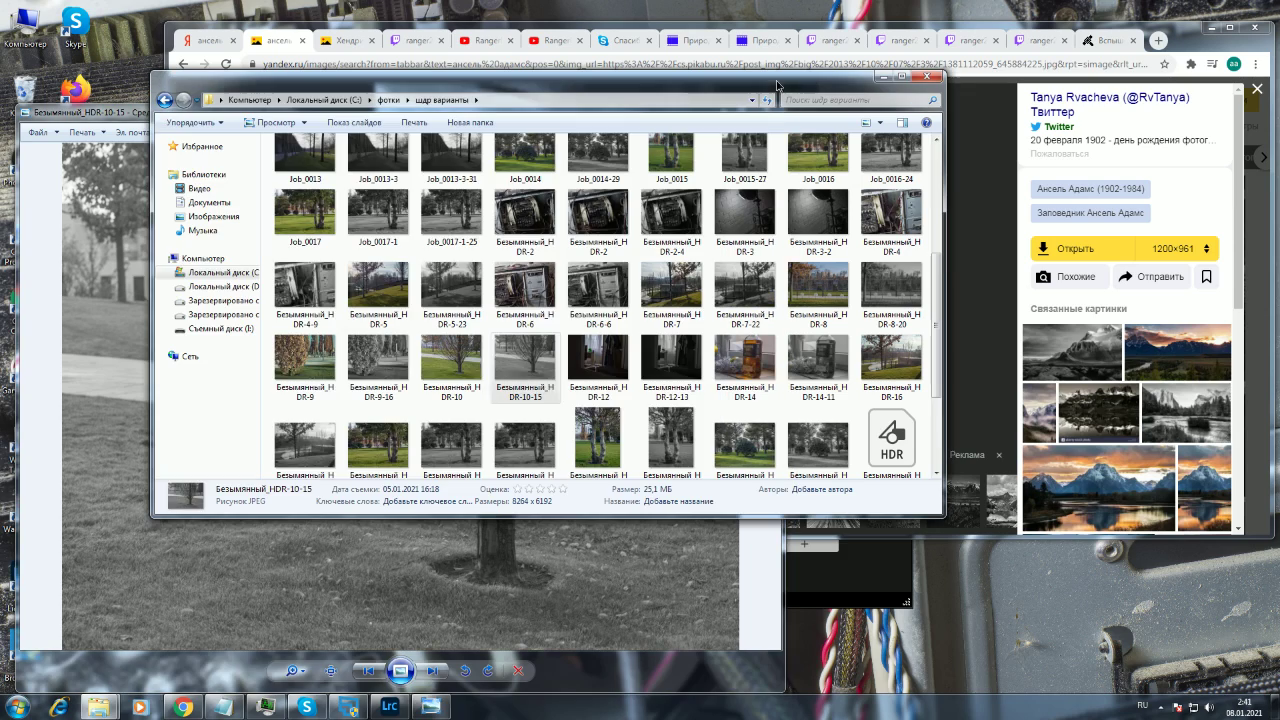
scroll(938, 235, "up", 3)
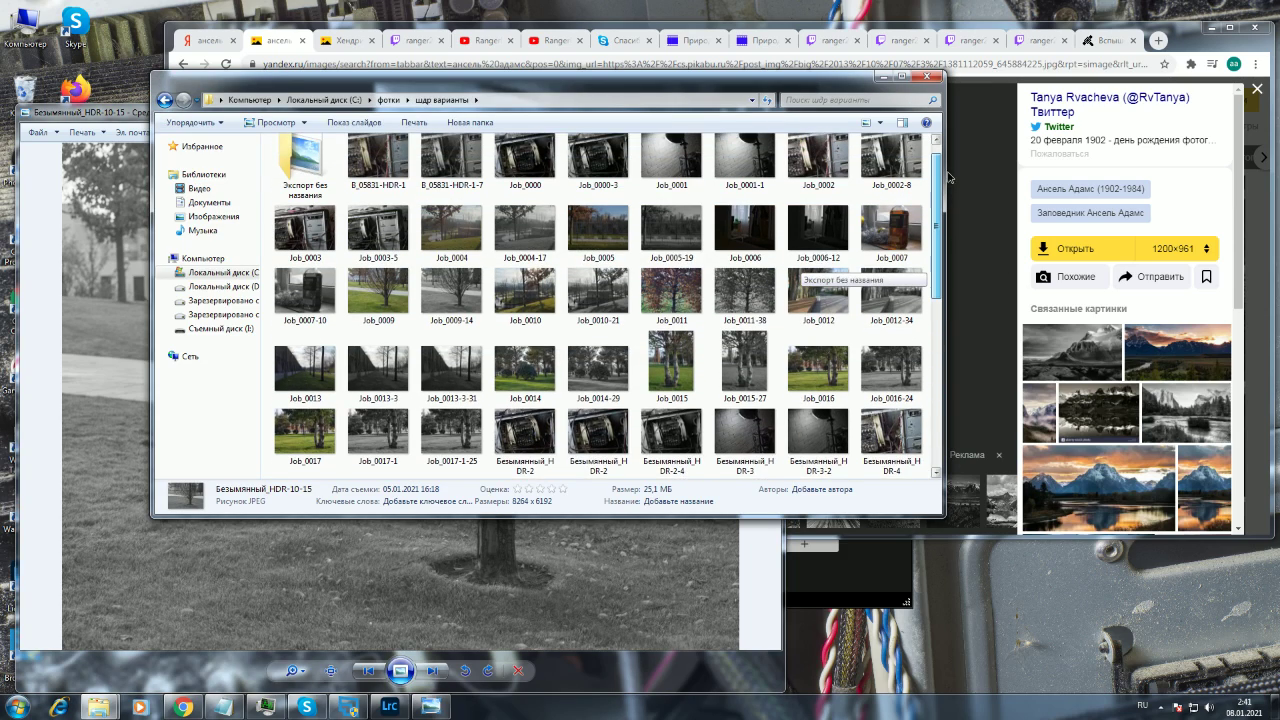
left_click(466, 325)
double_click(466, 325)
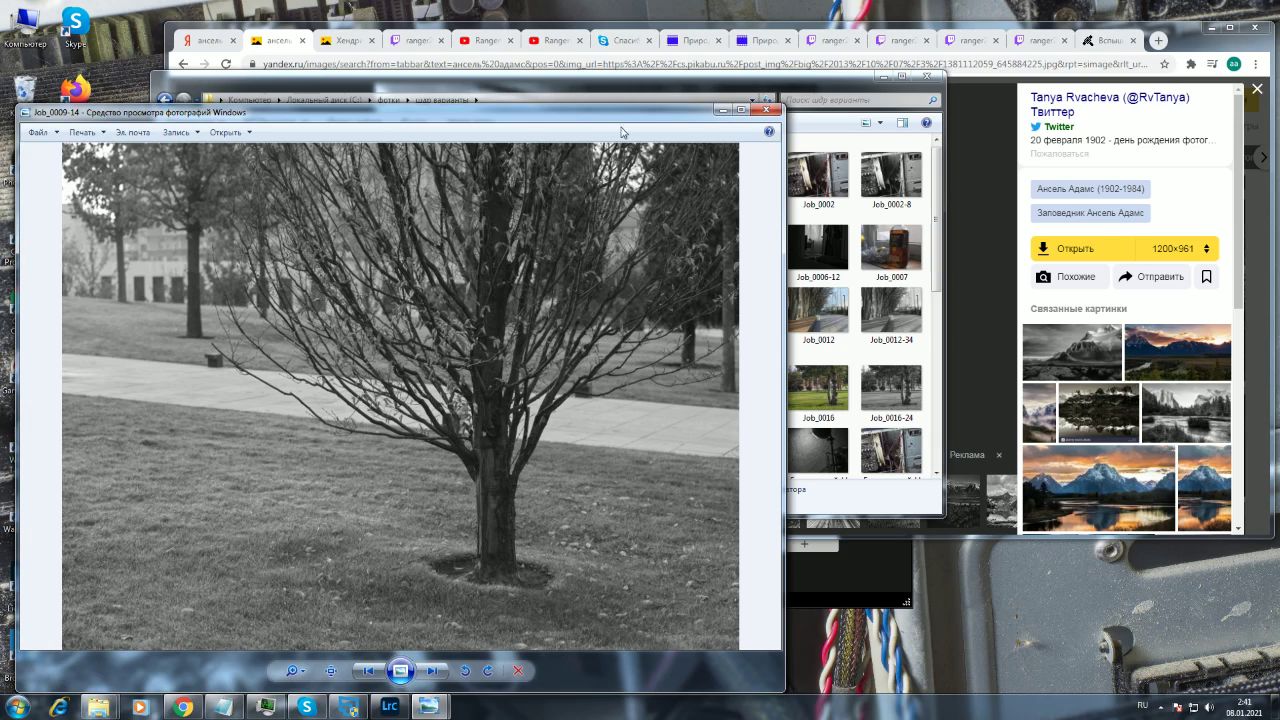
left_click_drag(585, 113, 1077, 104)
left_click_drag(1090, 108, 1117, 111)
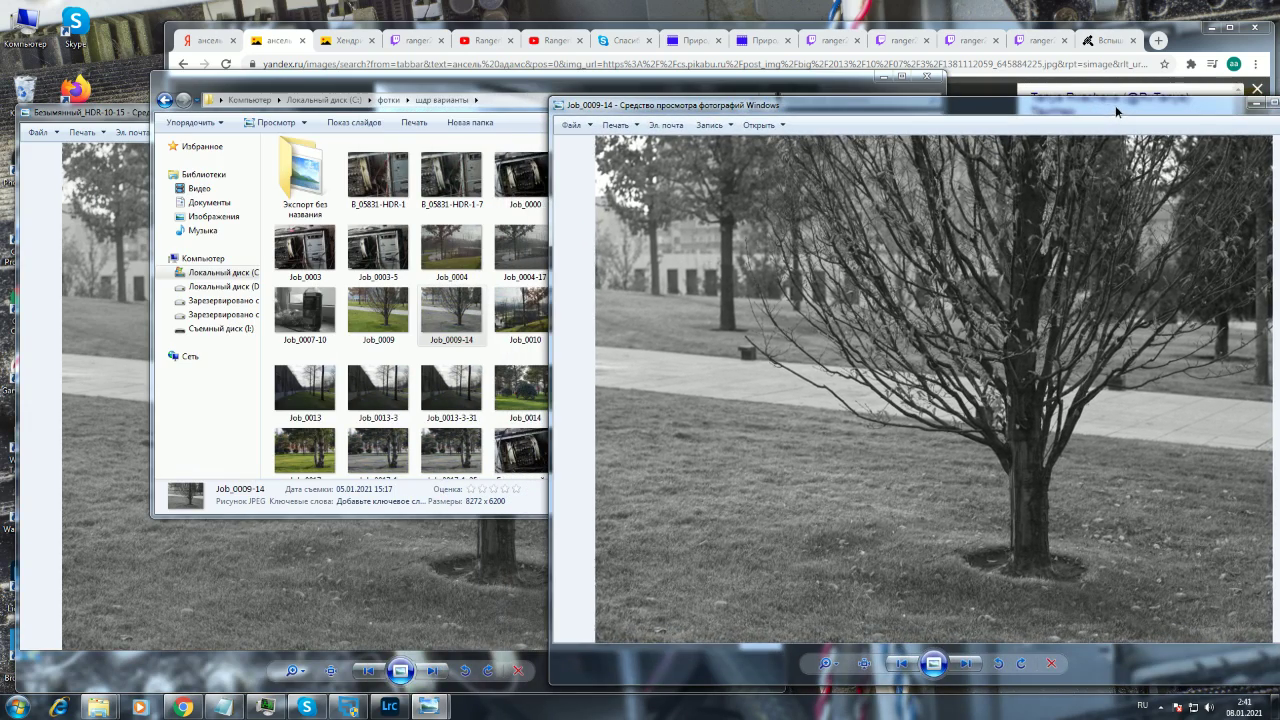
- Compare the full views of Безымянный_HDR-10-15 and Job_0009-14 by alternating between their windows
left_click(543, 689)
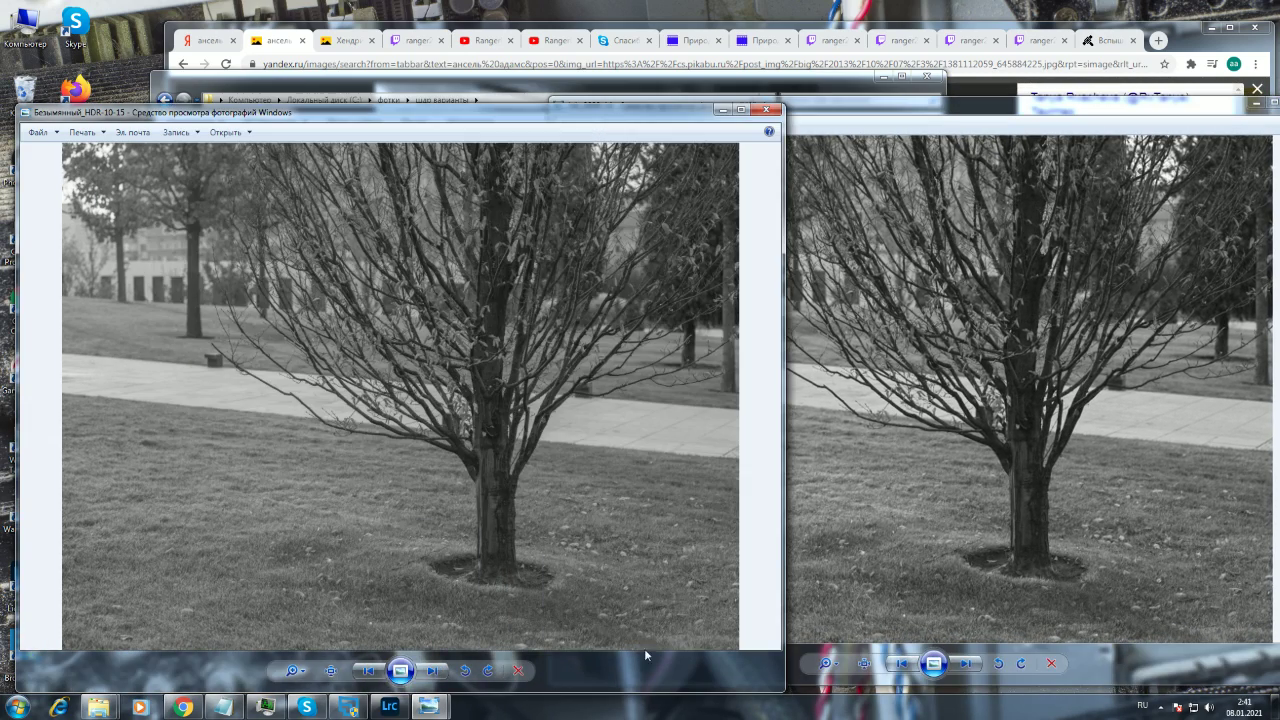
left_click(904, 606)
left_click(396, 570)
left_click(889, 552)
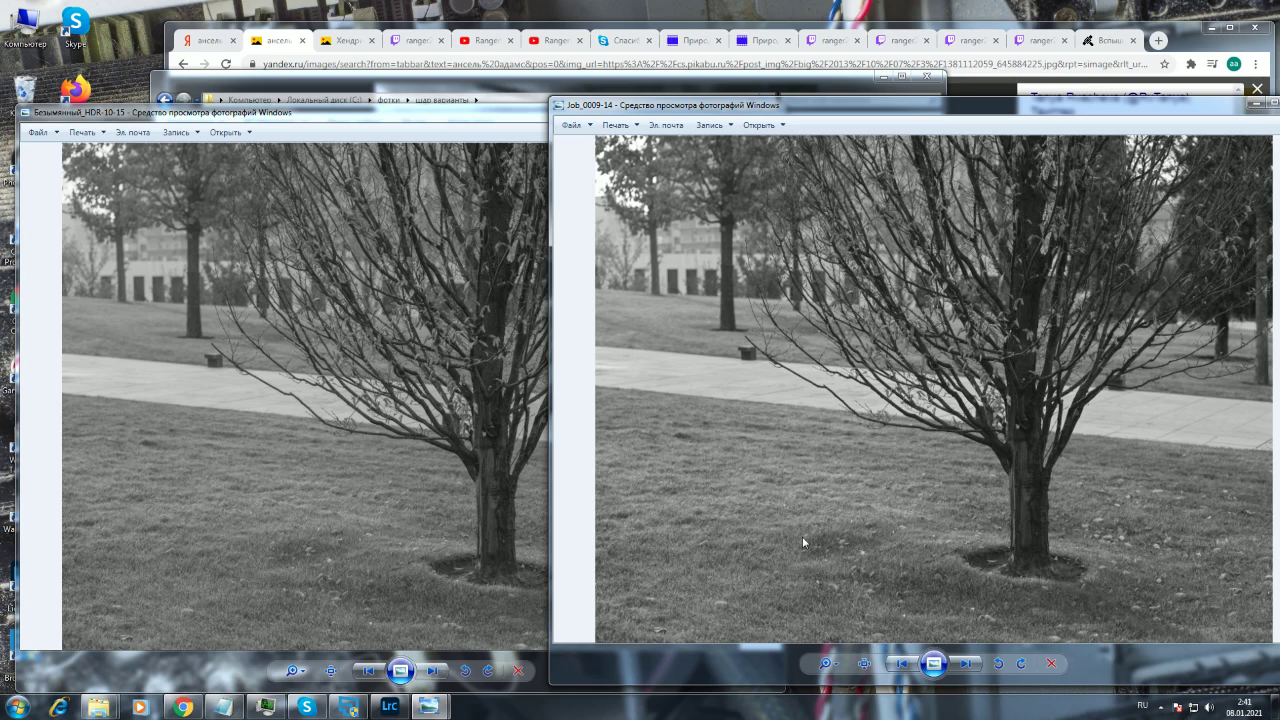
- Examine the grass, path and branches of Безымянный_HDR-10-15 in close-up, returning to its full view
left_click(386, 461)
scroll(316, 469, "up", 6)
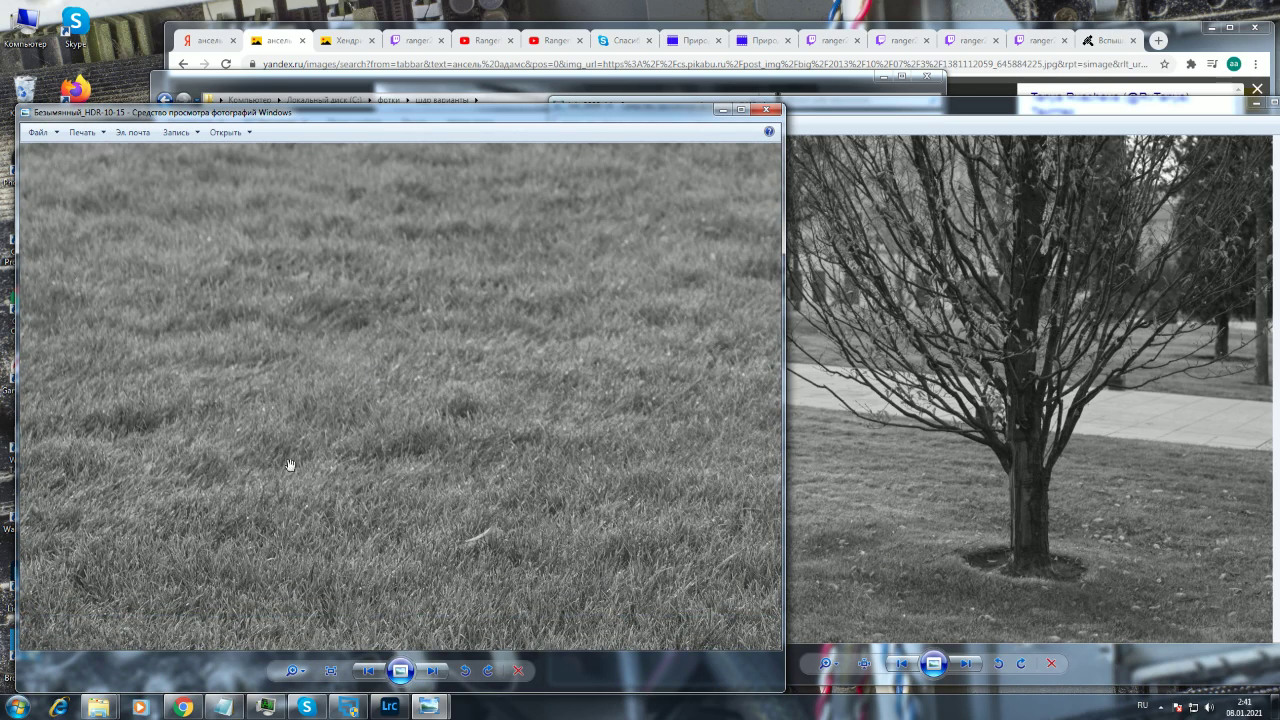
scroll(451, 480, "down", 6)
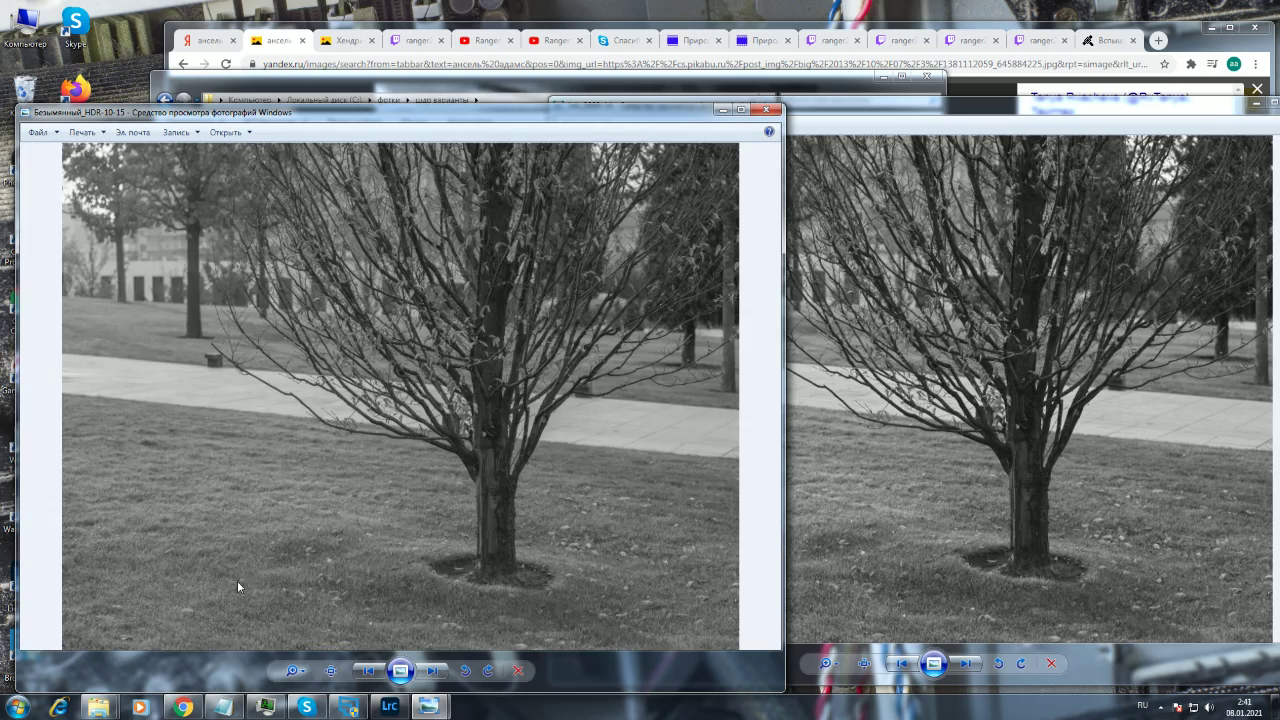
scroll(211, 596, "up", 3)
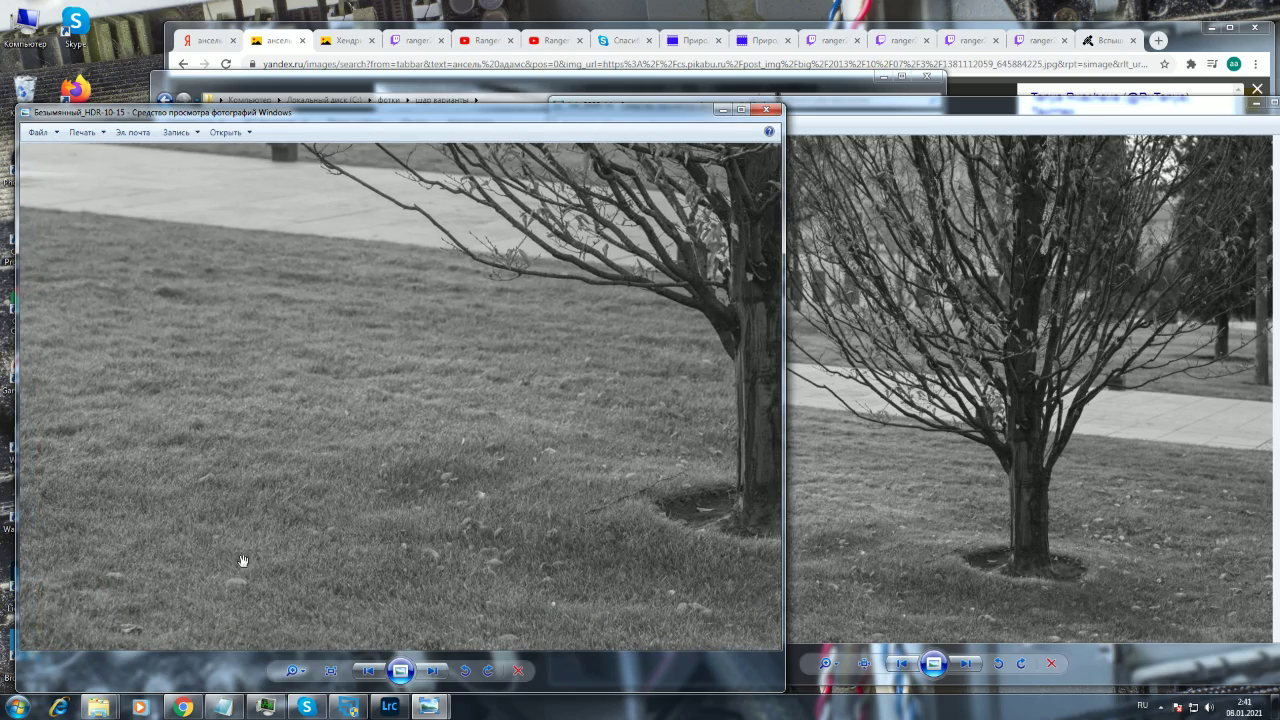
scroll(243, 561, "down", 3)
scroll(234, 600, "up", 3)
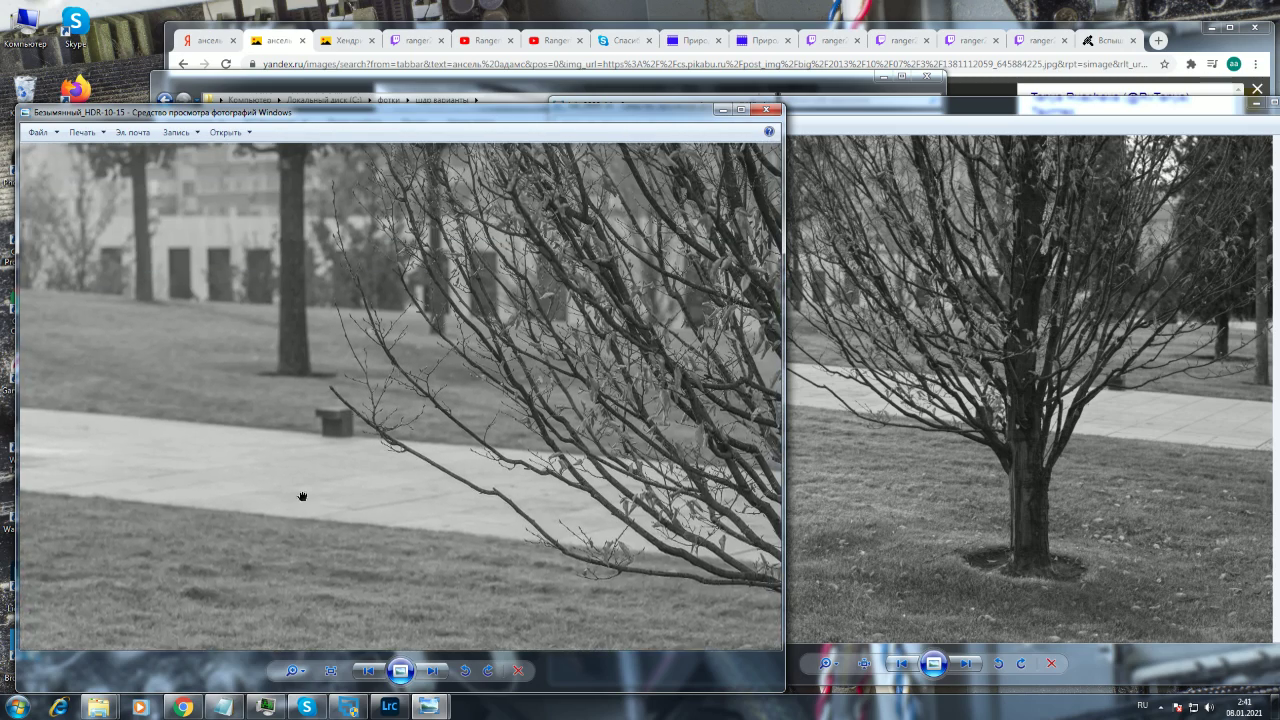
left_click_drag(302, 496, 371, 374)
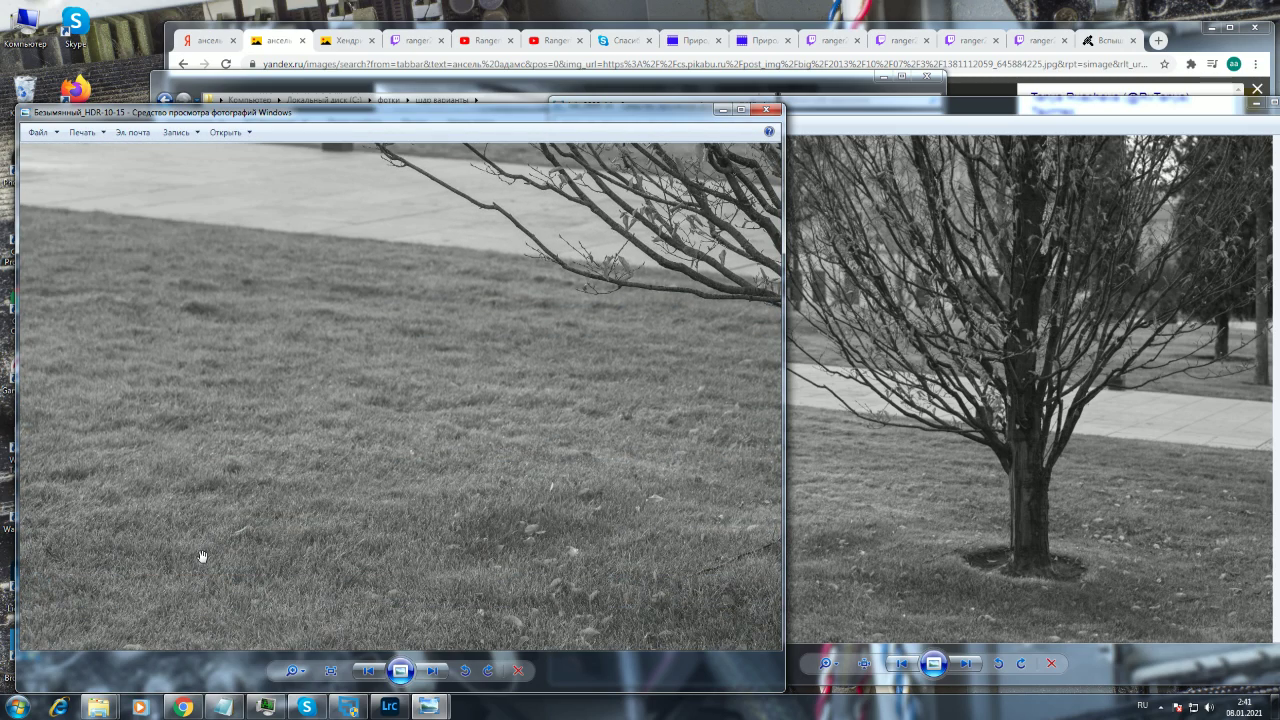
scroll(202, 556, "down", 3)
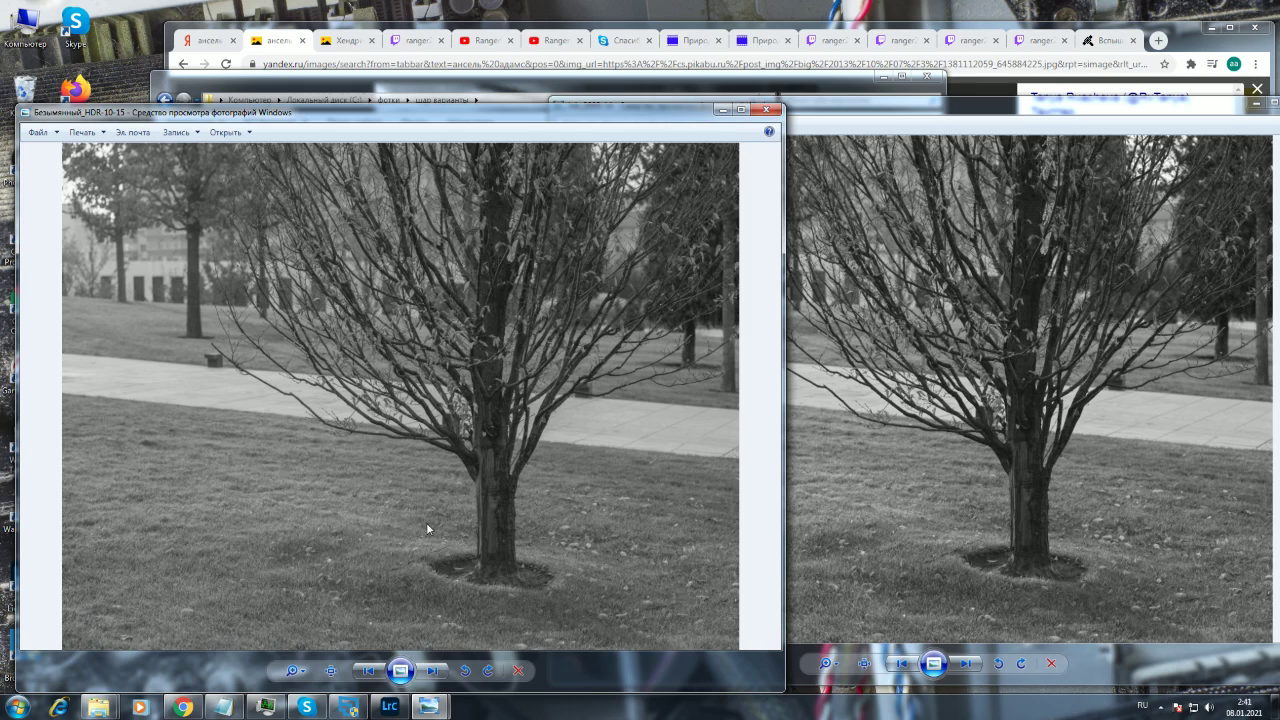
- Switch to Lightroom Classic and compare Безымянный_HDR-10.jpg with the adjacent version of the same tree, ending on Безымянный_HDR-10.jpg
left_click(389, 706)
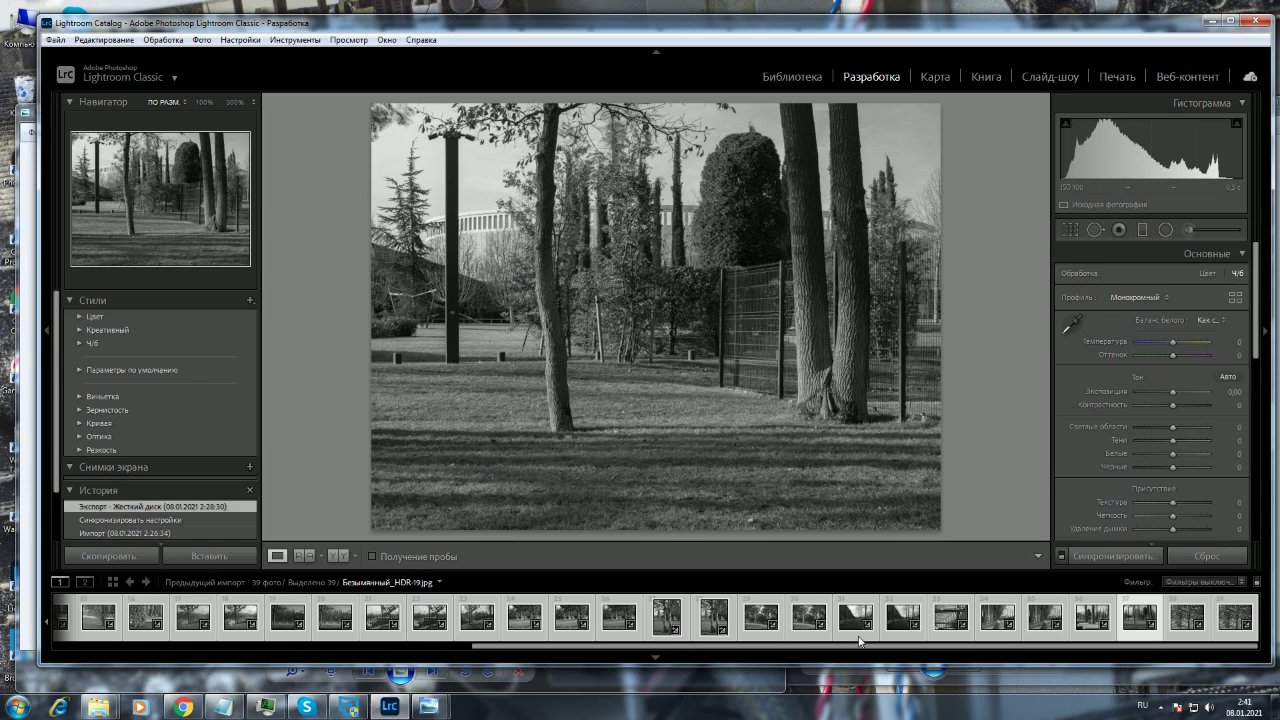
left_click(888, 630)
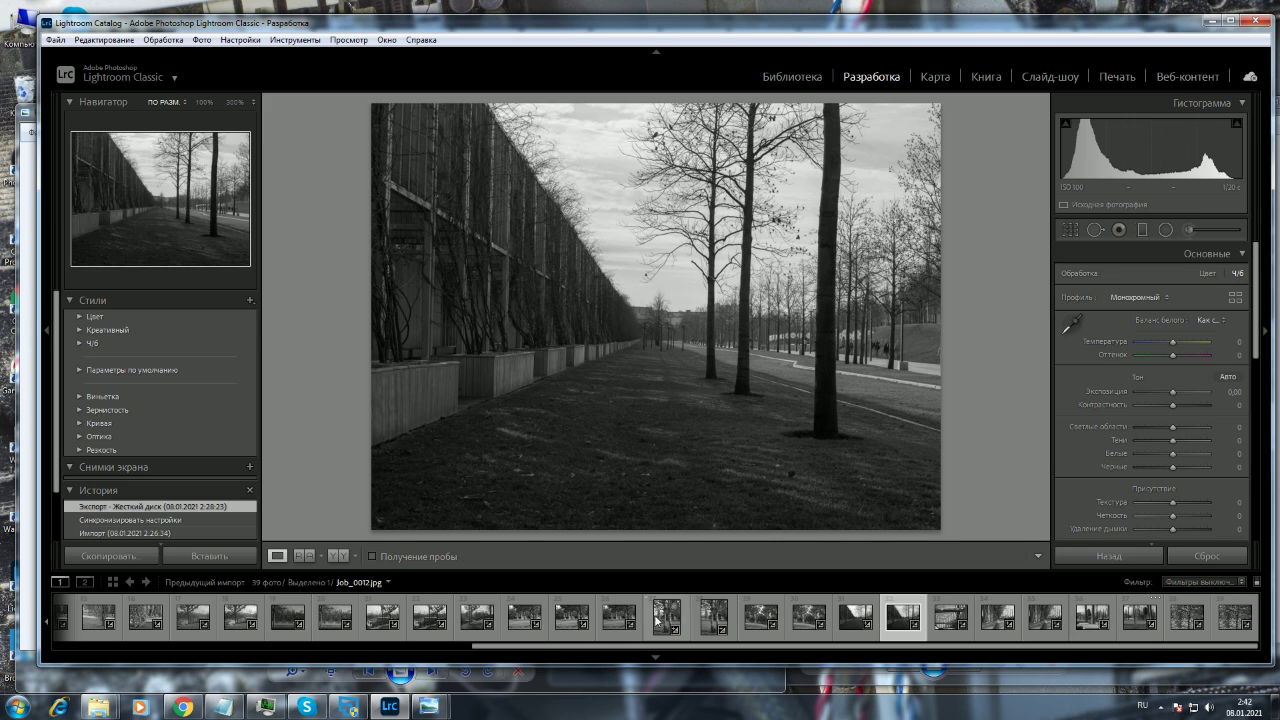
scroll(240, 618, "up", 3)
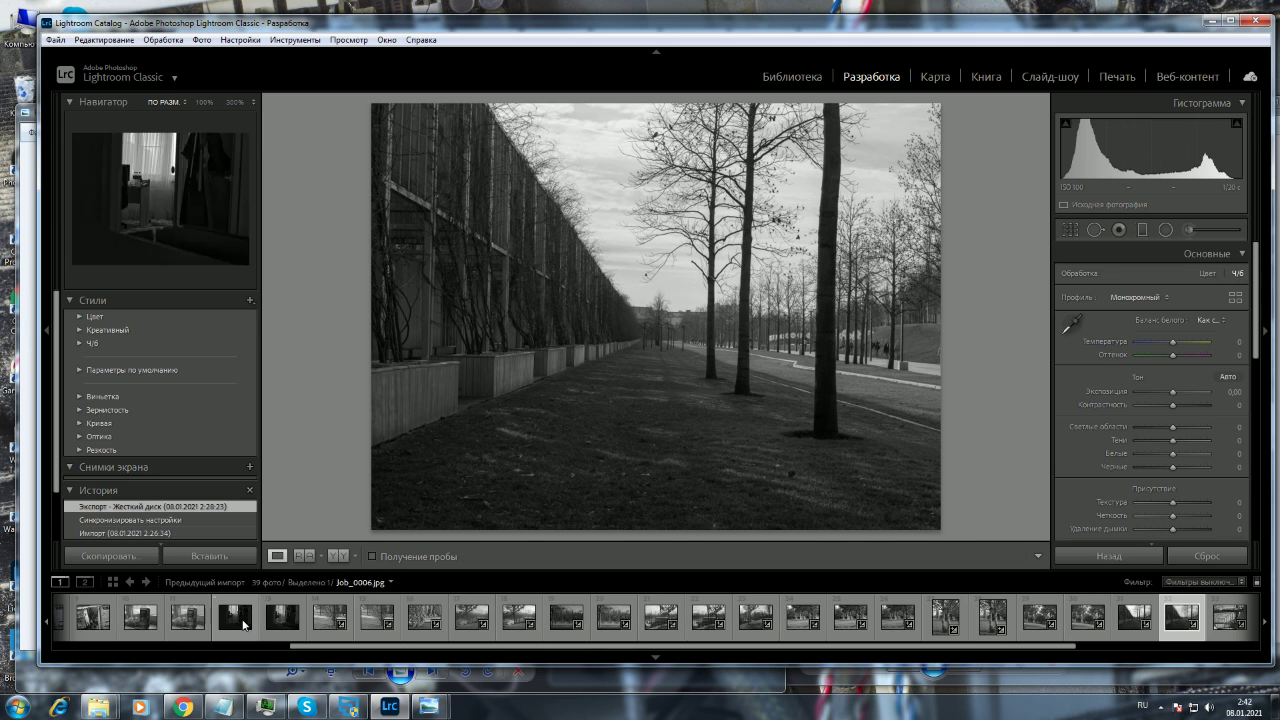
left_click(393, 621)
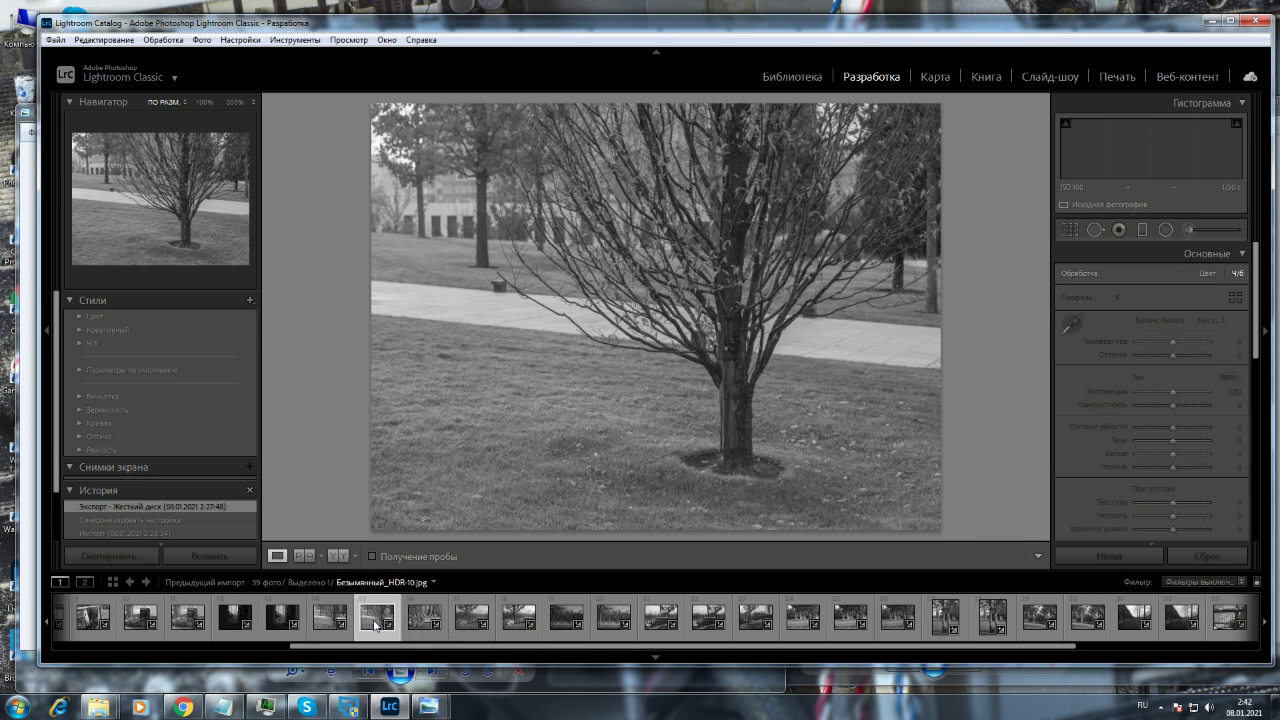
left_click(326, 622)
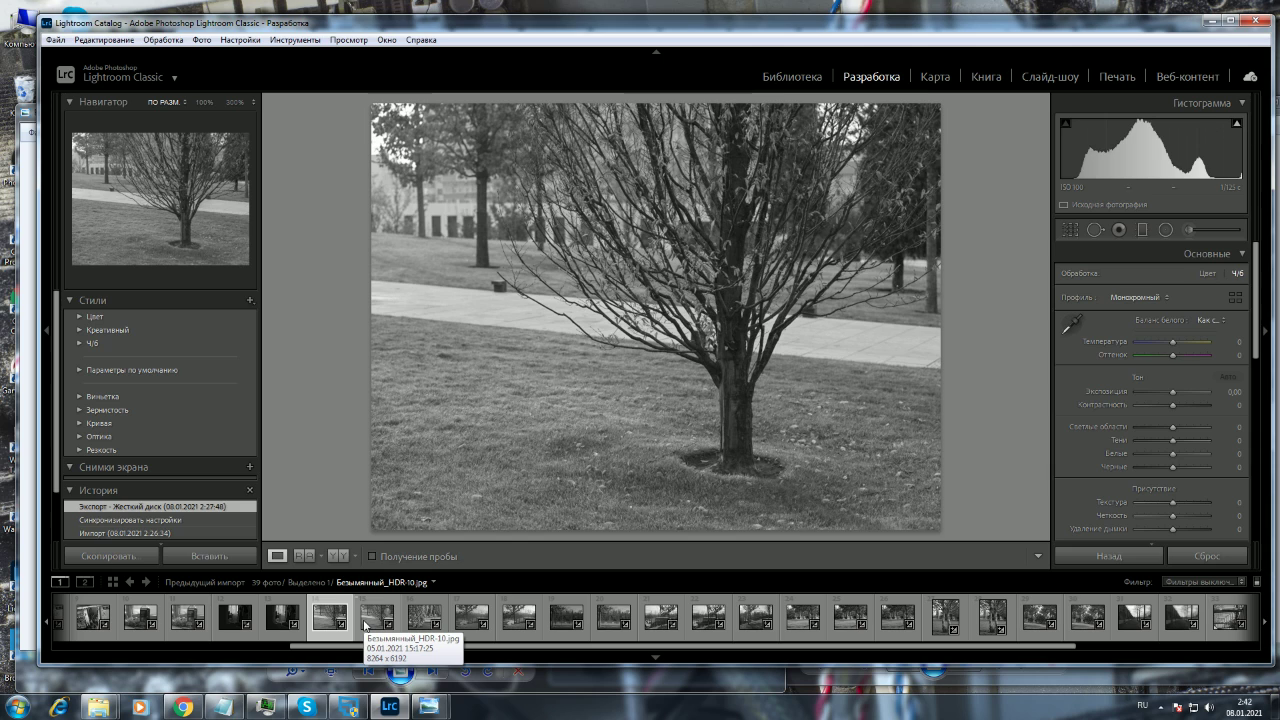
left_click(365, 625)
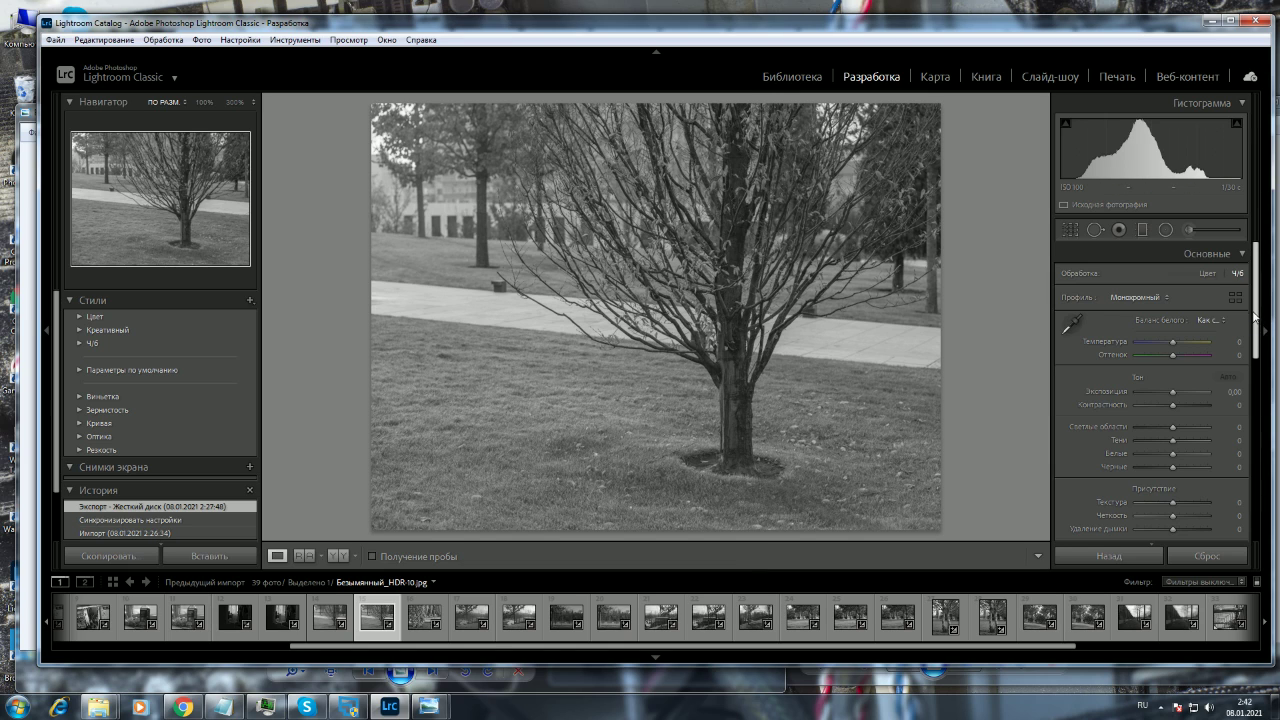
- Examine the tone curve of Безымянный_HDR-10.jpg in its point, red, green, blue and parametric views
scroll(1254, 312, "down", 3)
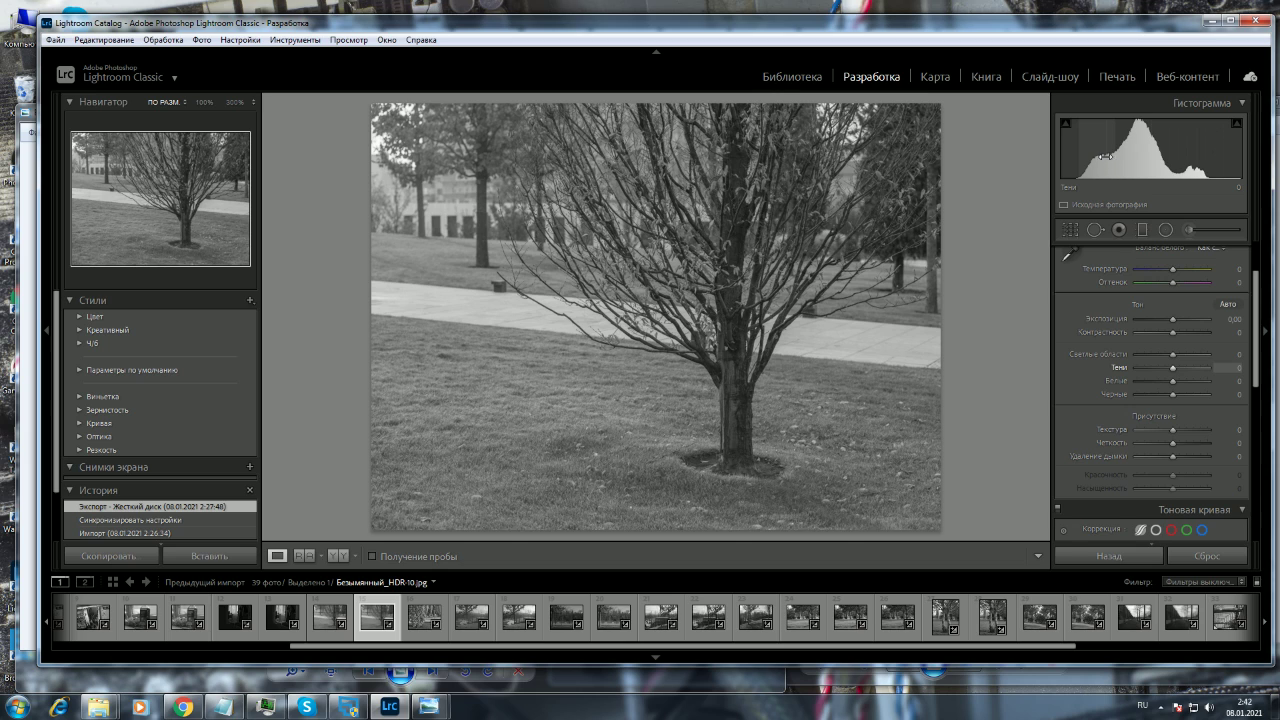
left_click_drag(1252, 306, 1259, 382)
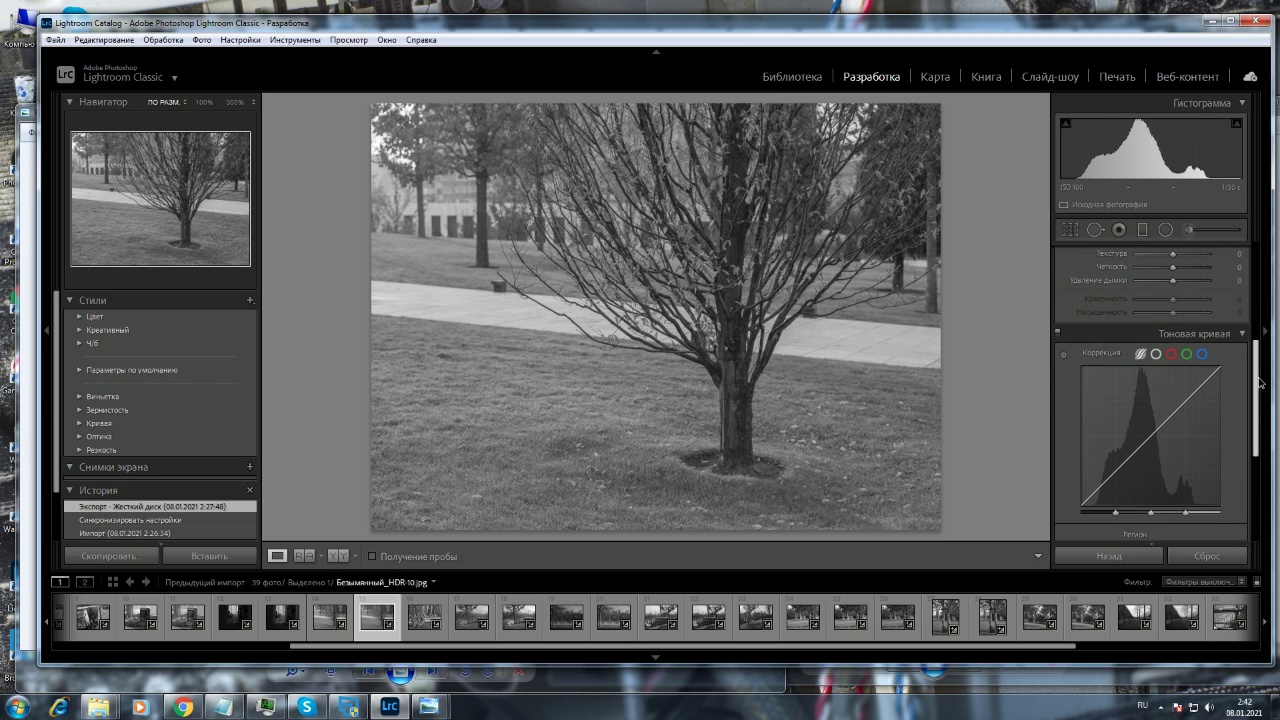
left_click(1156, 353)
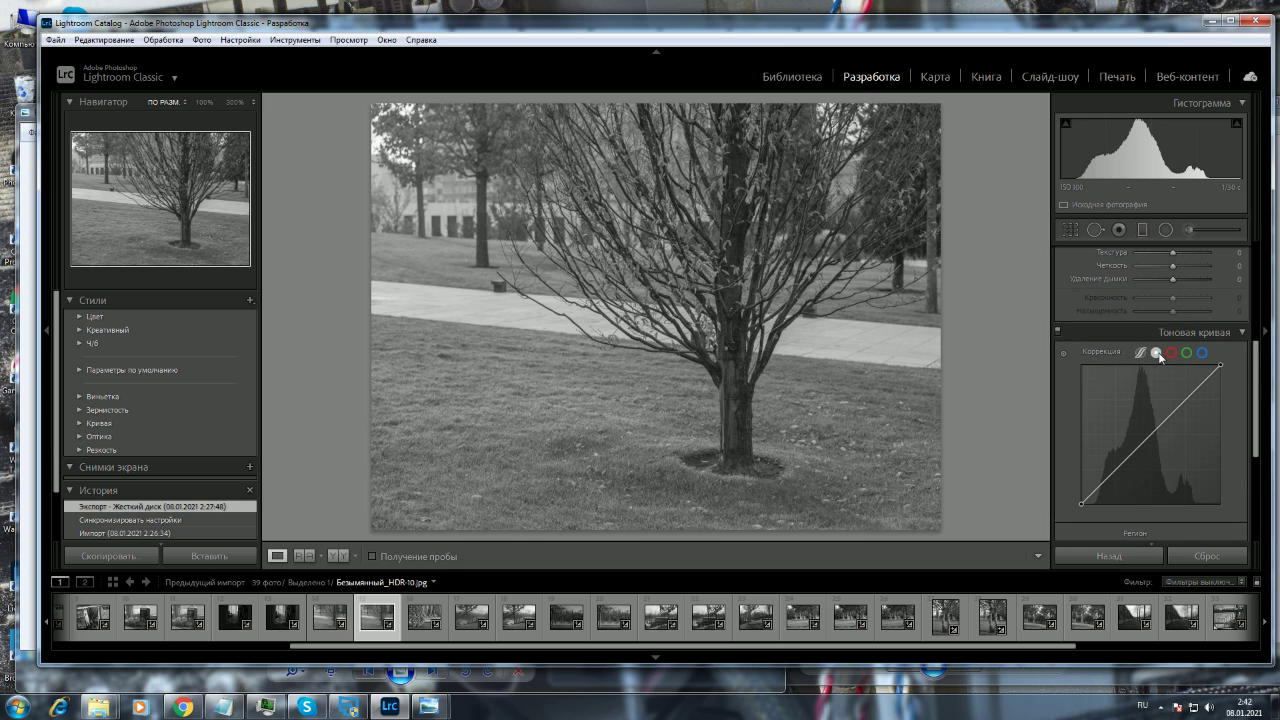
left_click(1171, 353)
left_click(1187, 353)
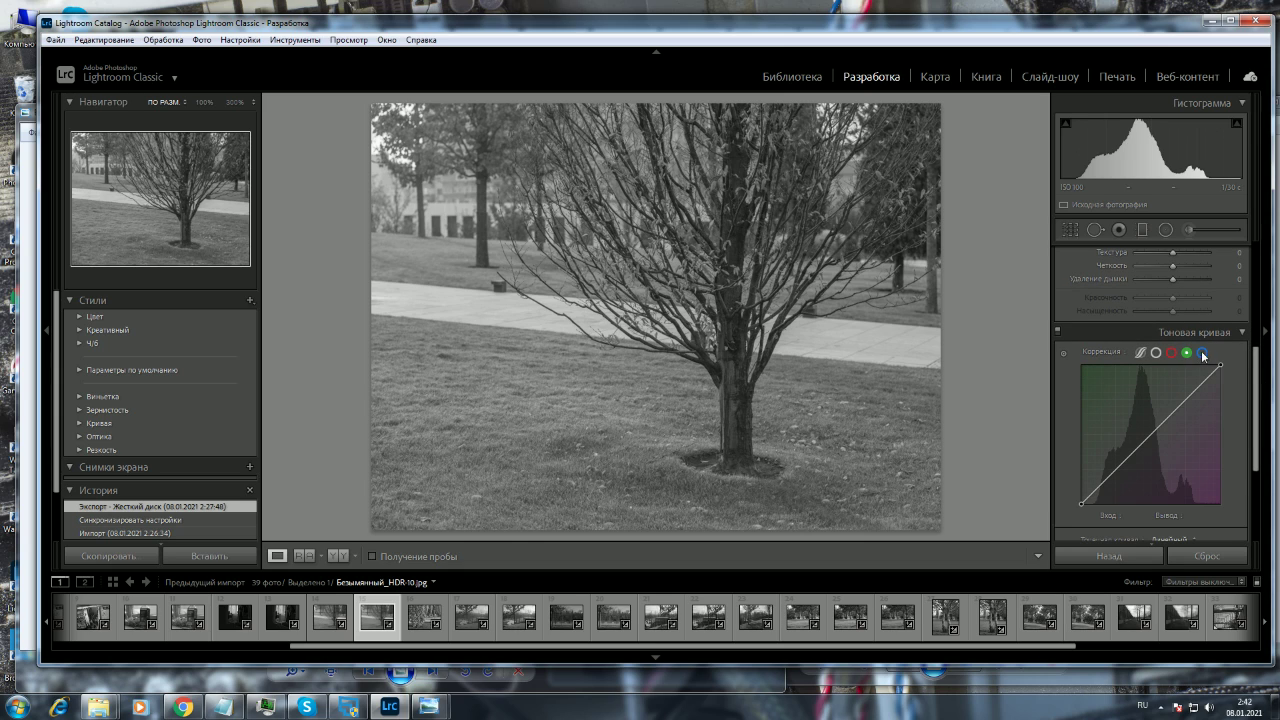
left_click(1203, 354)
left_click(1143, 352)
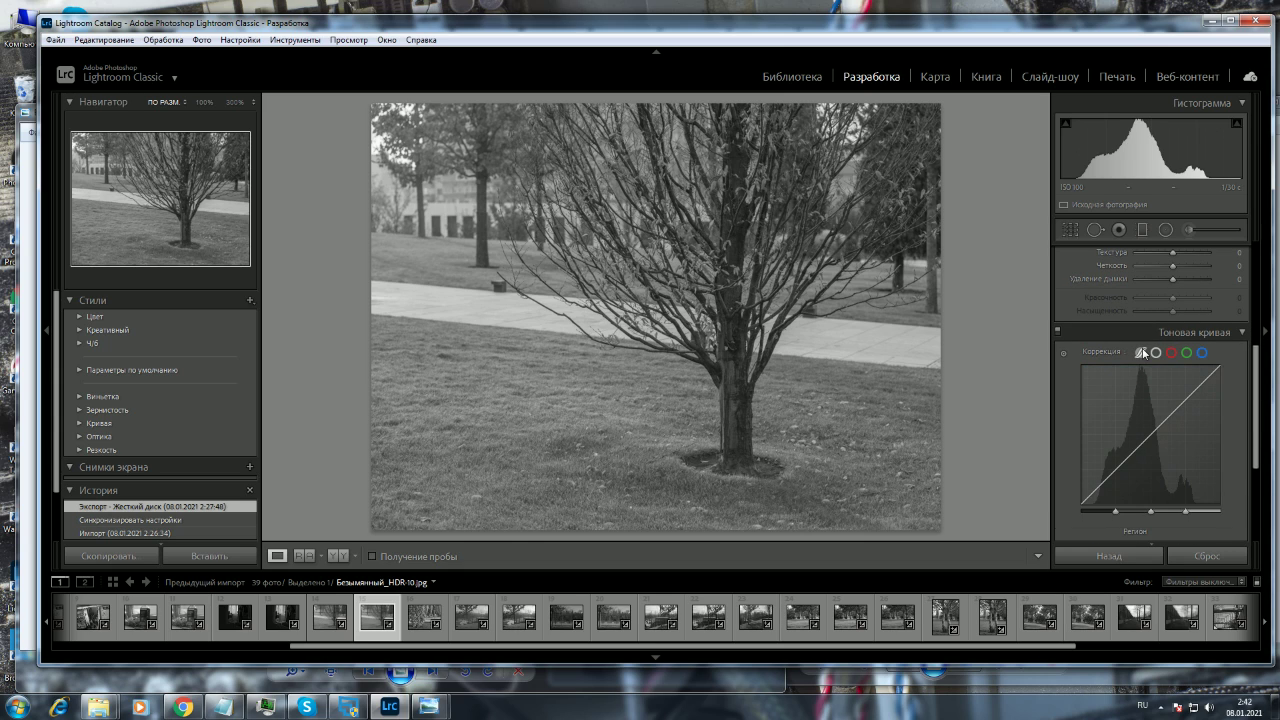
- Turn off the tone curve, black-and-white mix, color grading and detail adjustments for Безымянный_HDR-10.jpg
left_click(1060, 332)
scroll(1086, 388, "up", 2)
scroll(1086, 388, "down", 2)
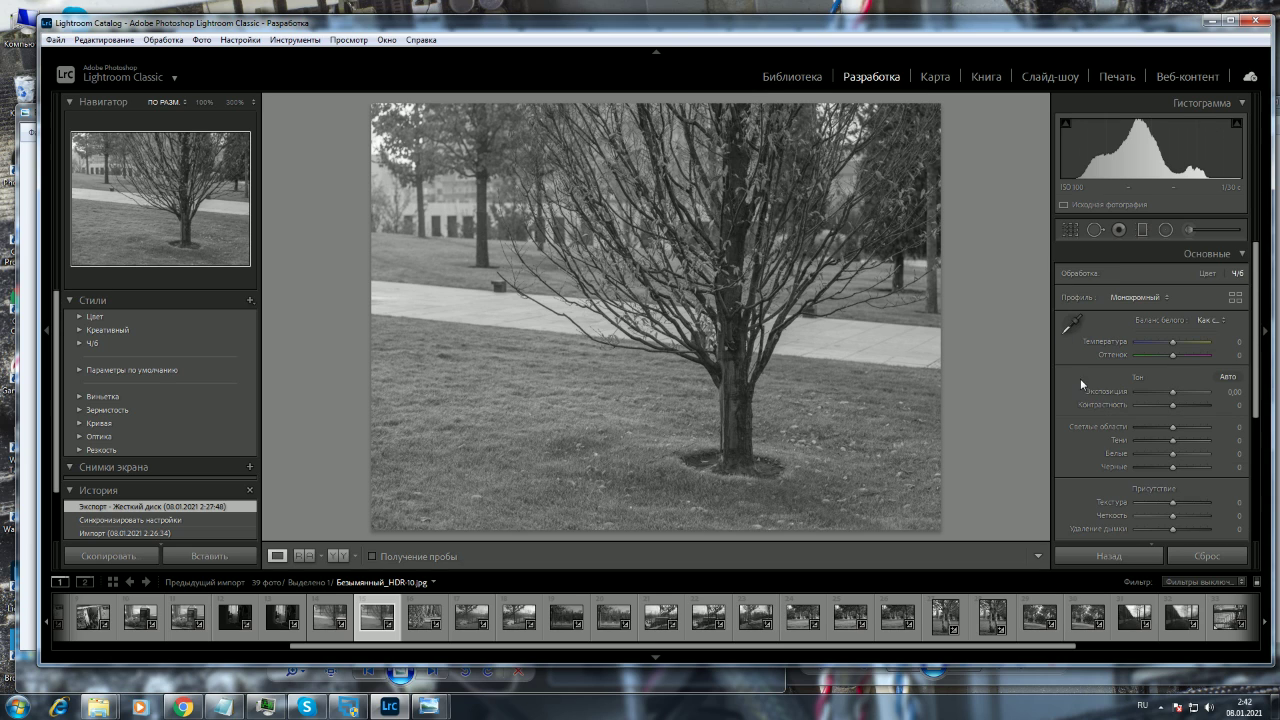
left_click(1057, 400)
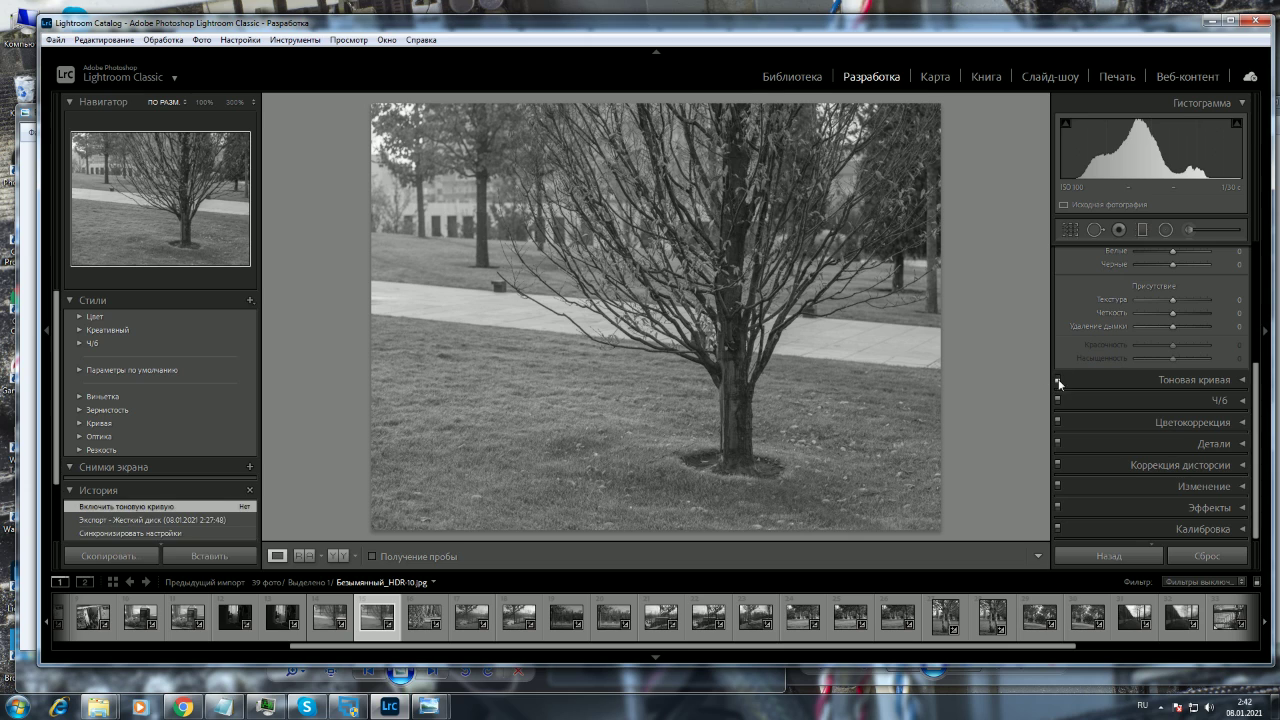
left_click(1057, 422)
left_click(1057, 443)
- Turn off the lens correction, calibration, effects and transform adjustments for Безымянный_HDR-10.jpg
left_click(1058, 463)
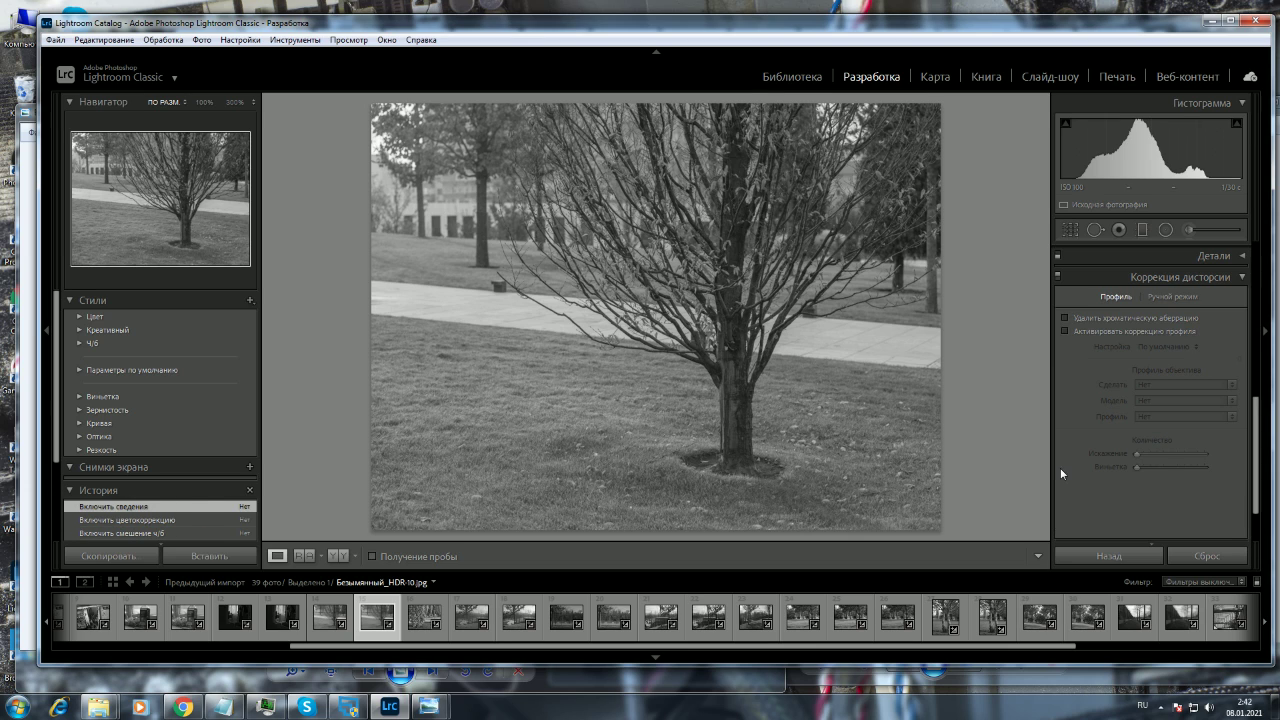
left_click(1057, 276)
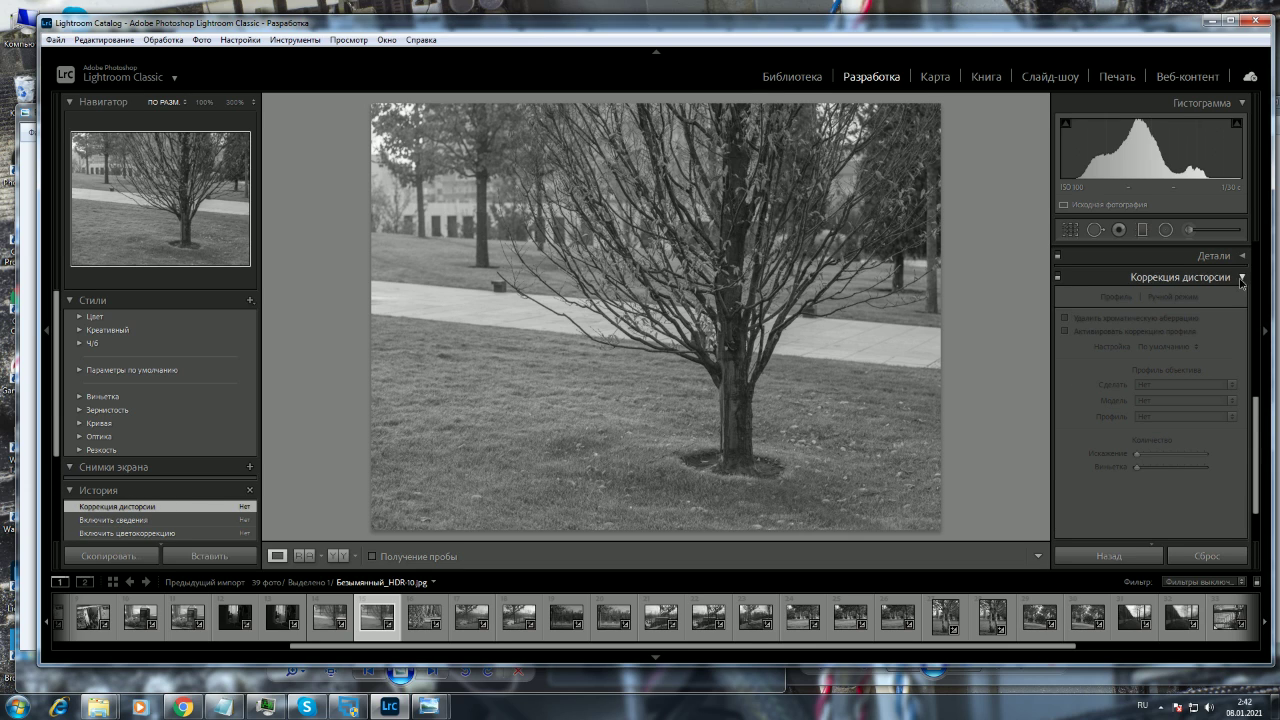
left_click(1140, 277)
left_click(1057, 526)
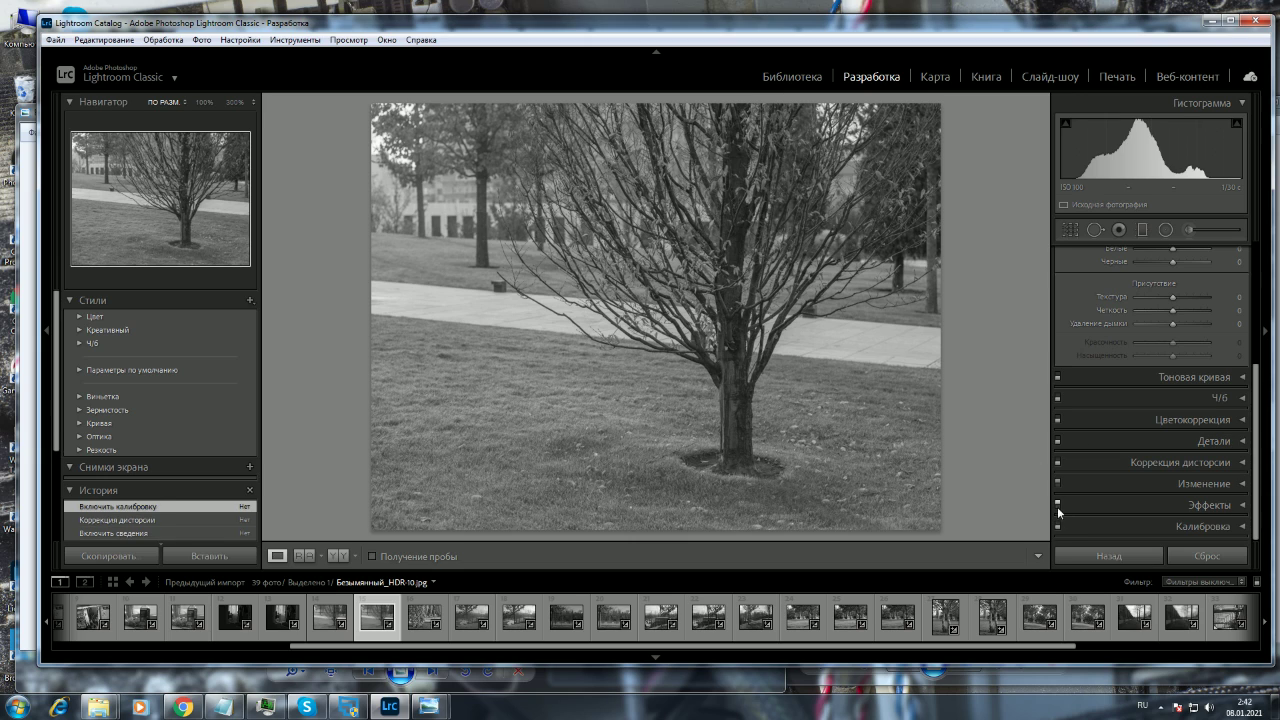
left_click(1057, 505)
left_click(1058, 484)
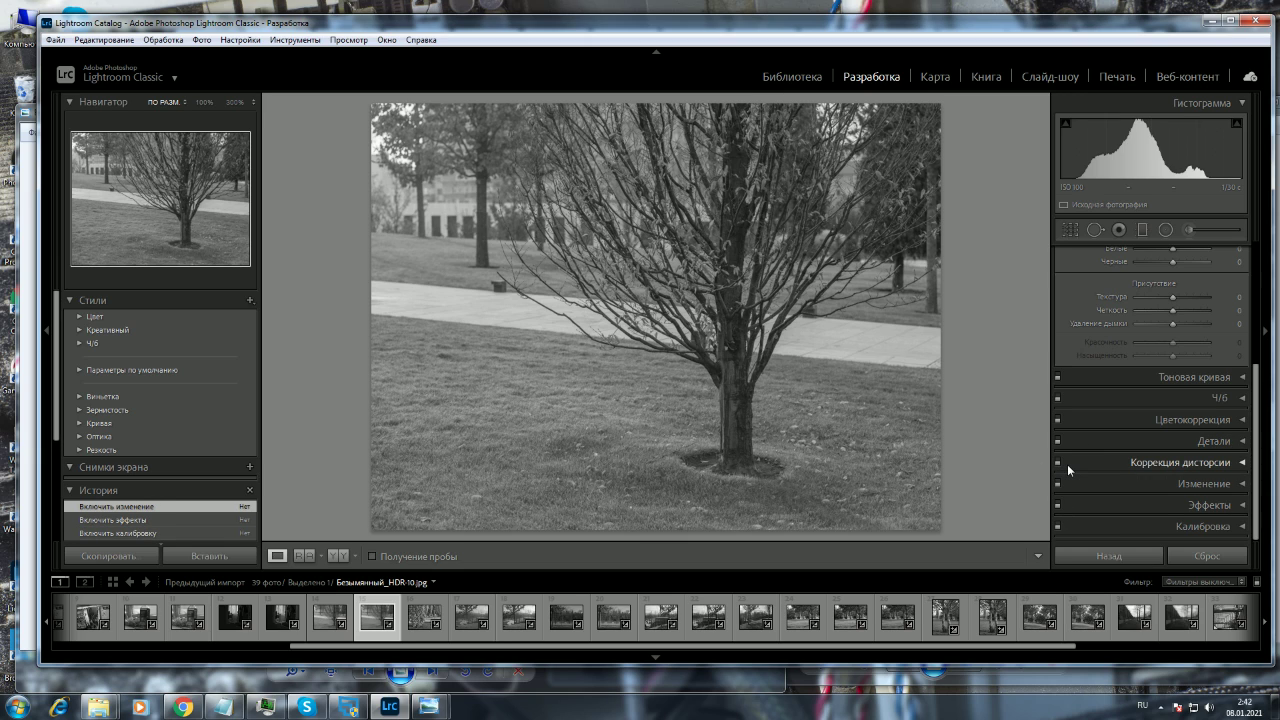
scroll(1067, 464, "up", 5)
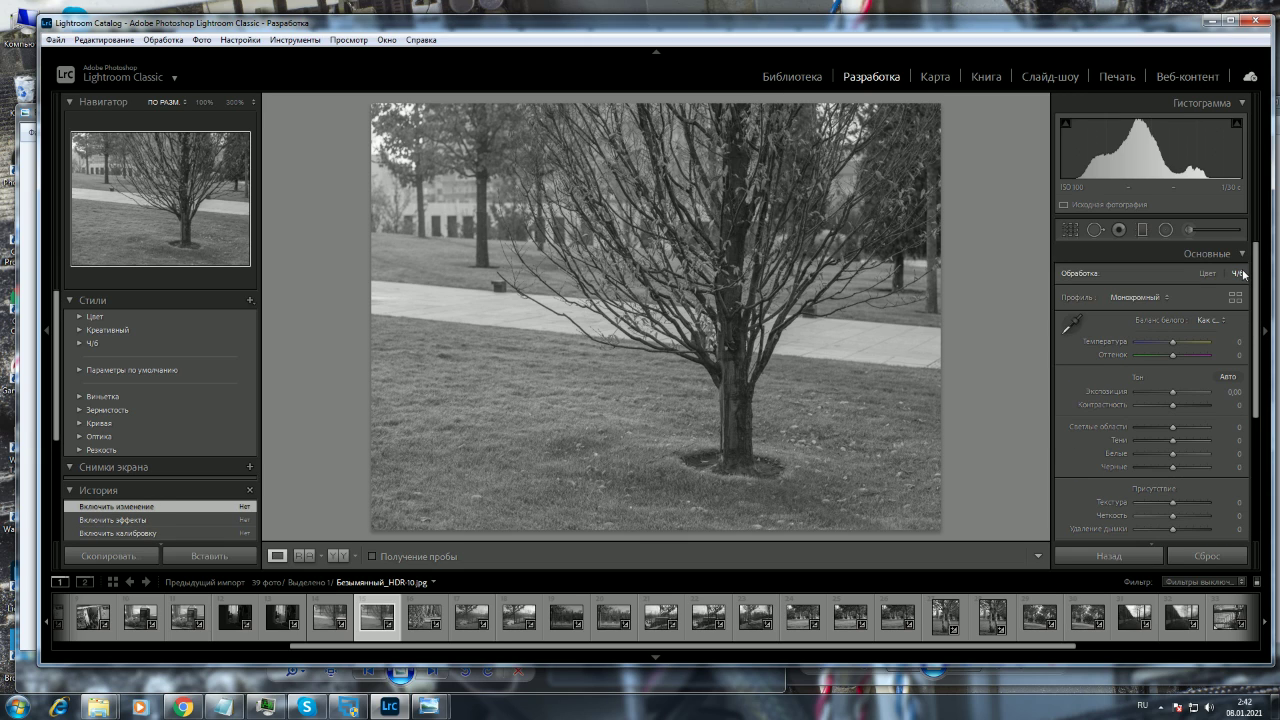
- Collapse the basic adjustments and check the tone curve's effect by toggling it, leaving it disabled
left_click(1080, 254)
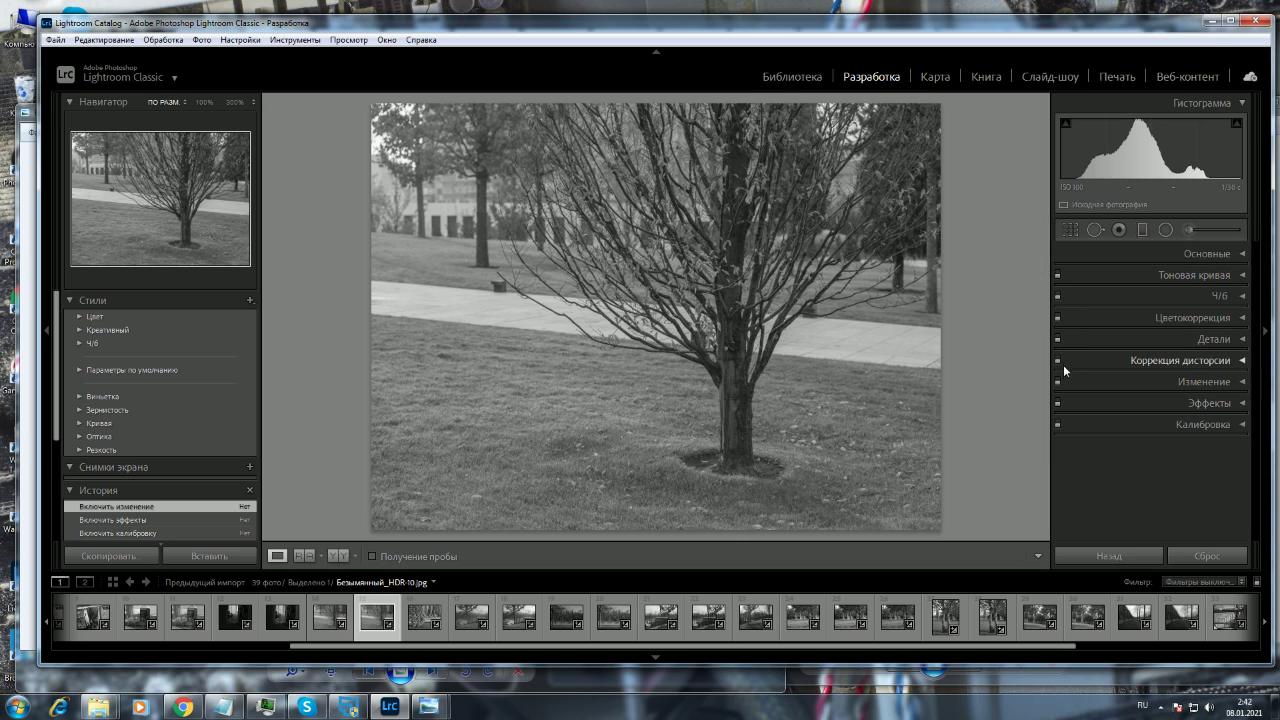
left_click(1057, 274)
left_click(1057, 276)
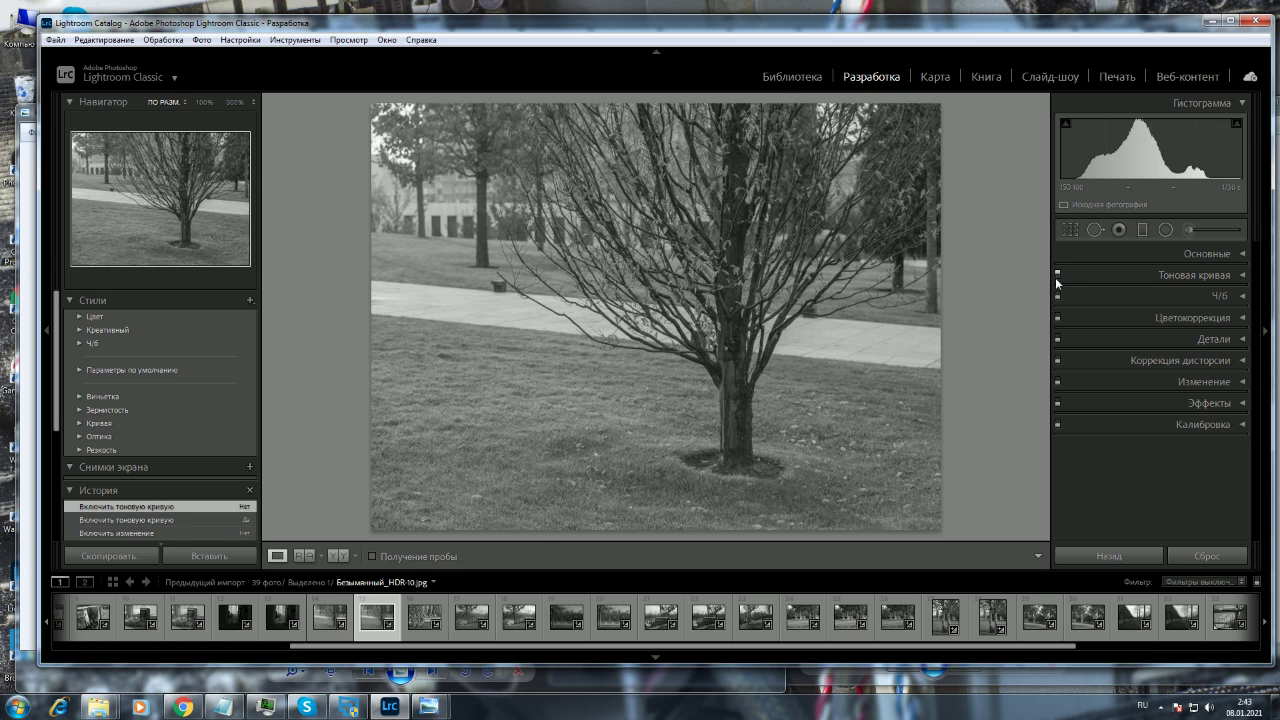
left_click(1057, 276)
left_click(476, 433)
left_click(474, 429)
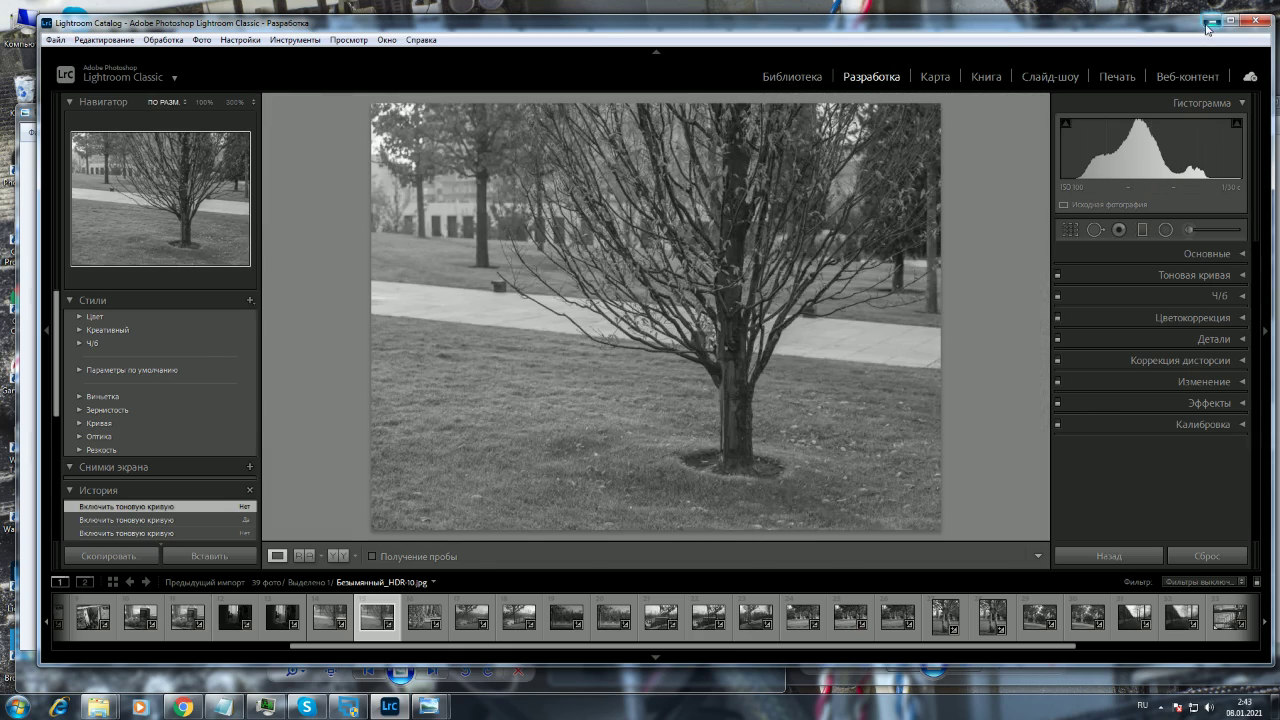
- Return to the photo viewer and enlarge the trunk and lower branches in both Безымянный_HDR-10-15 and Job_0009-14
left_click(1226, 20)
left_click(890, 498)
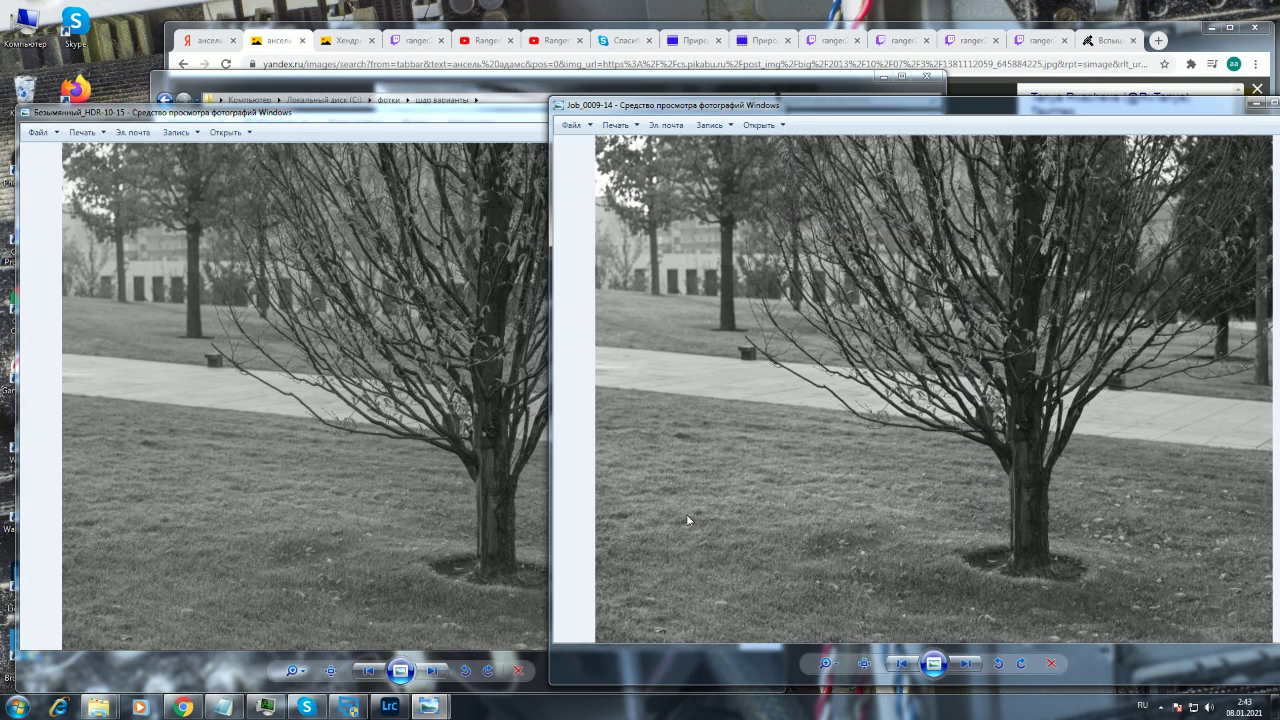
left_click(430, 445)
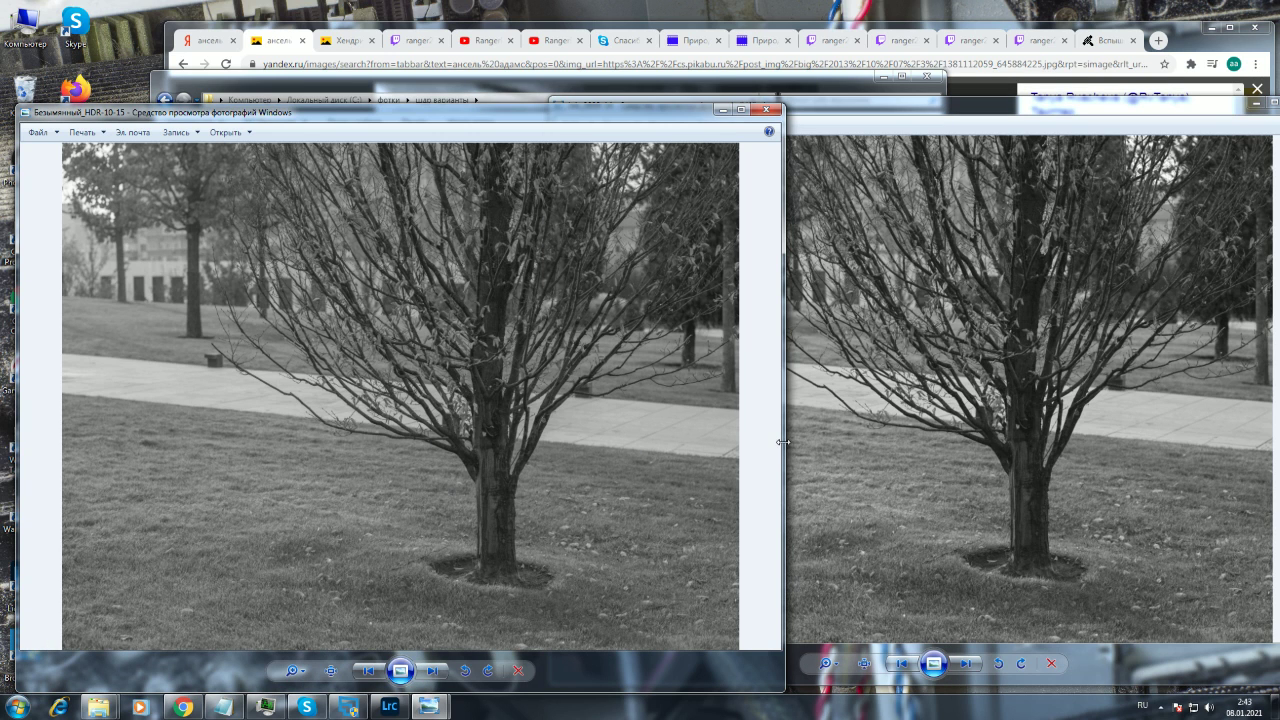
scroll(753, 427, "up", 3)
left_click(902, 472)
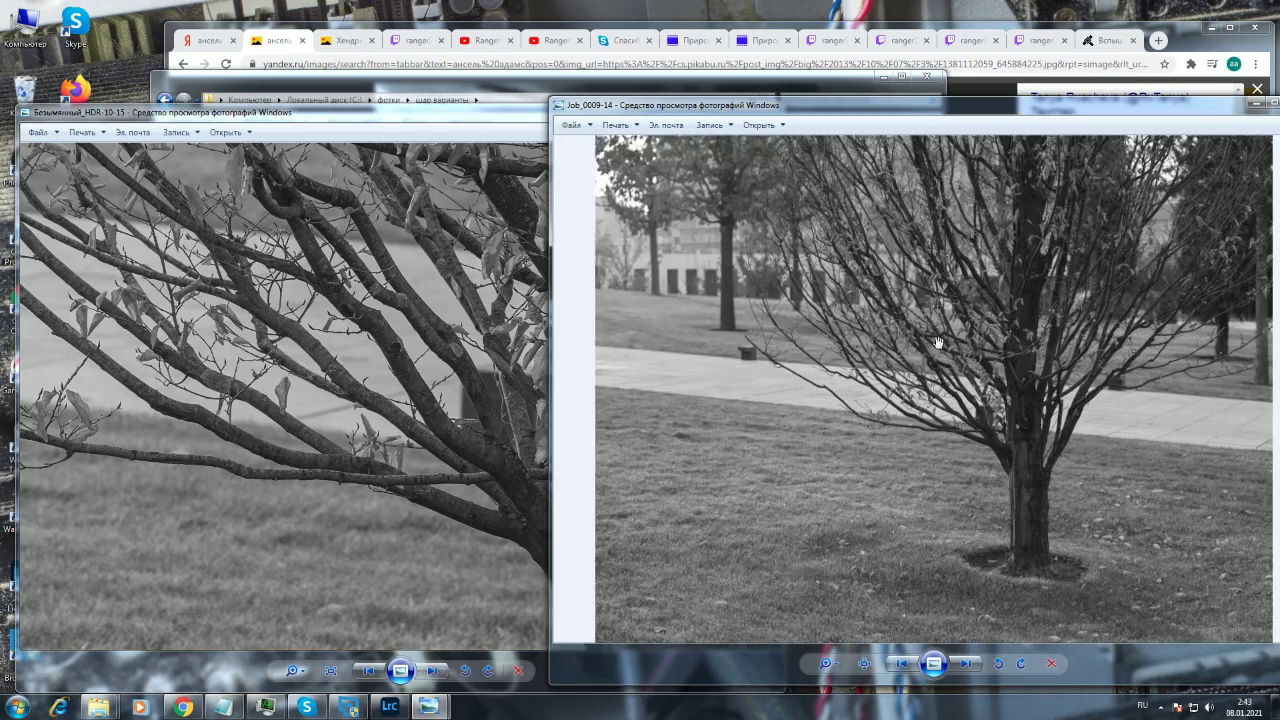
scroll(775, 320, "up", 3)
left_click_drag(775, 320, 600, 314)
- Match the magnification and framing of both tree photos around the trunk to compare their bark, leaves and branches
left_click(460, 375)
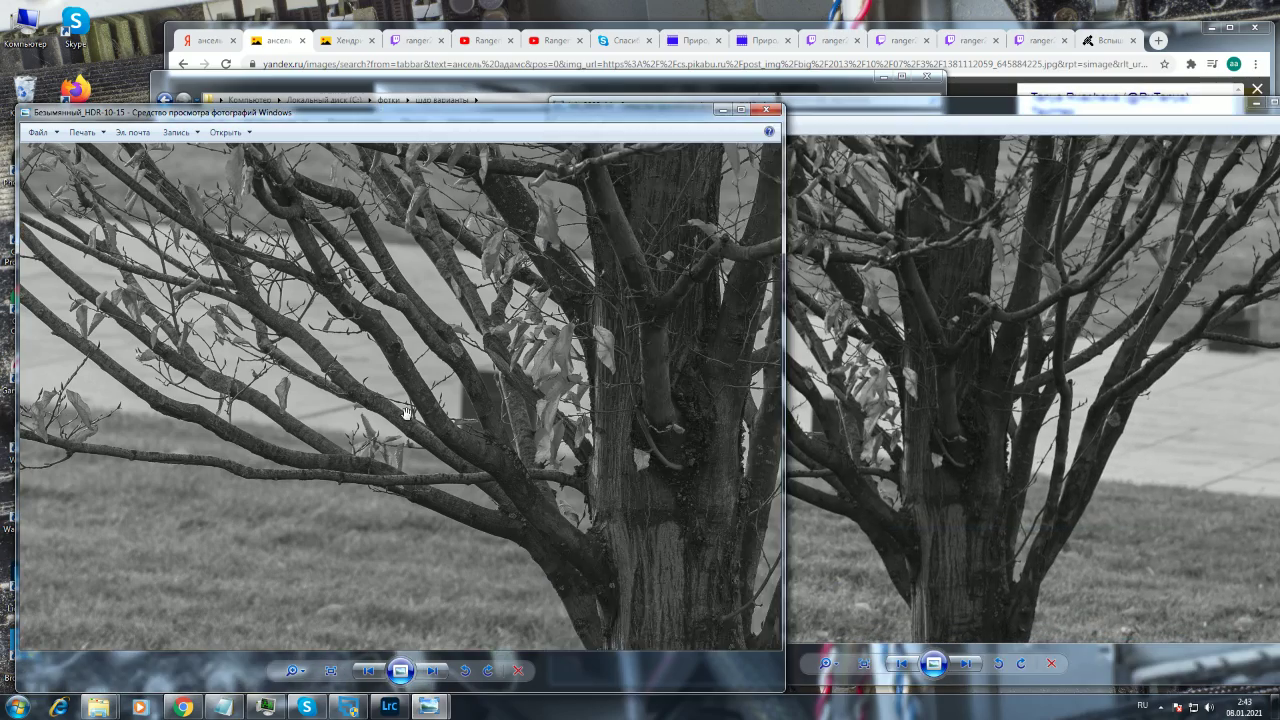
left_click_drag(466, 375, 490, 369)
left_click(965, 370)
scroll(980, 380, "up", 2)
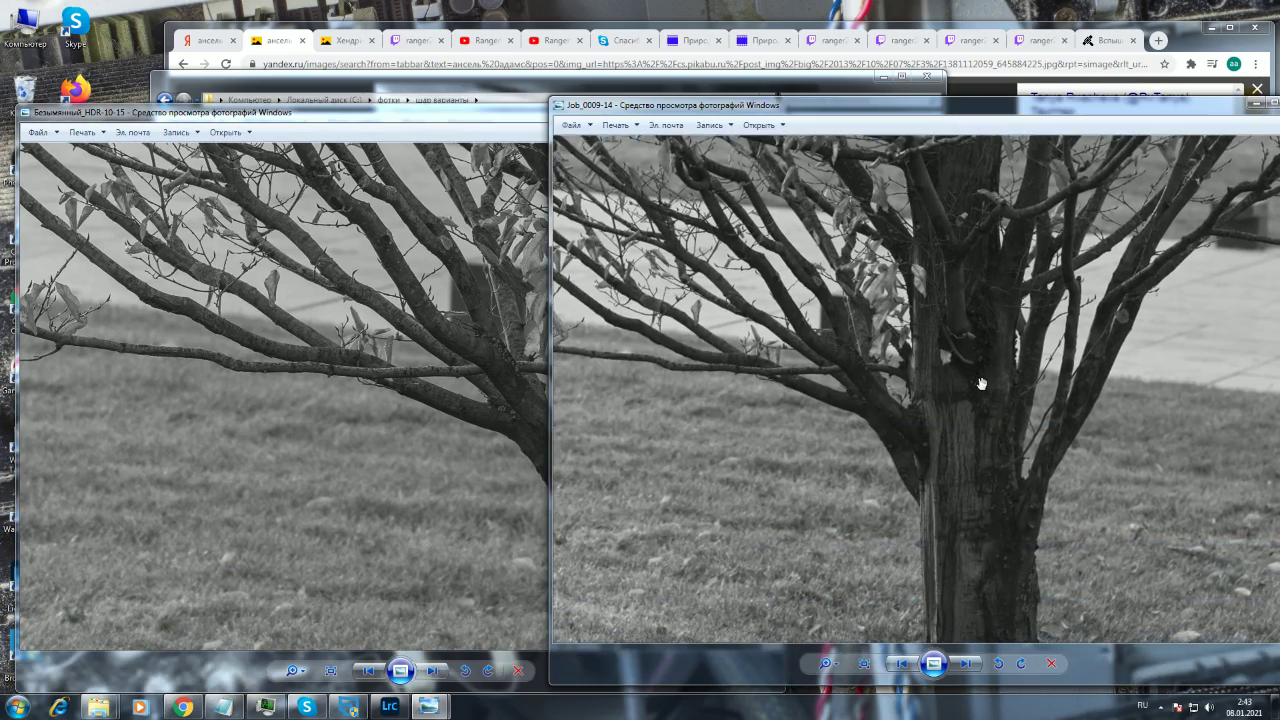
left_click(418, 409)
scroll(386, 448, "up", 3)
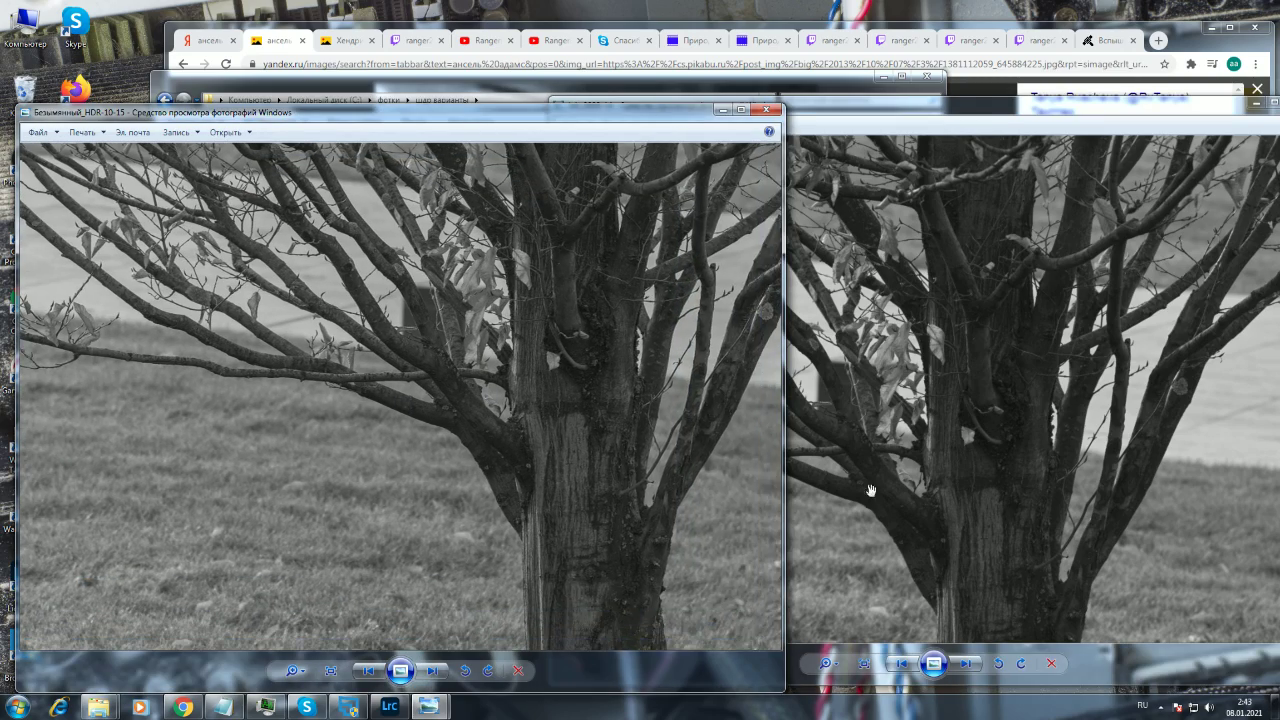
left_click(870, 490)
scroll(878, 490, "up", 2)
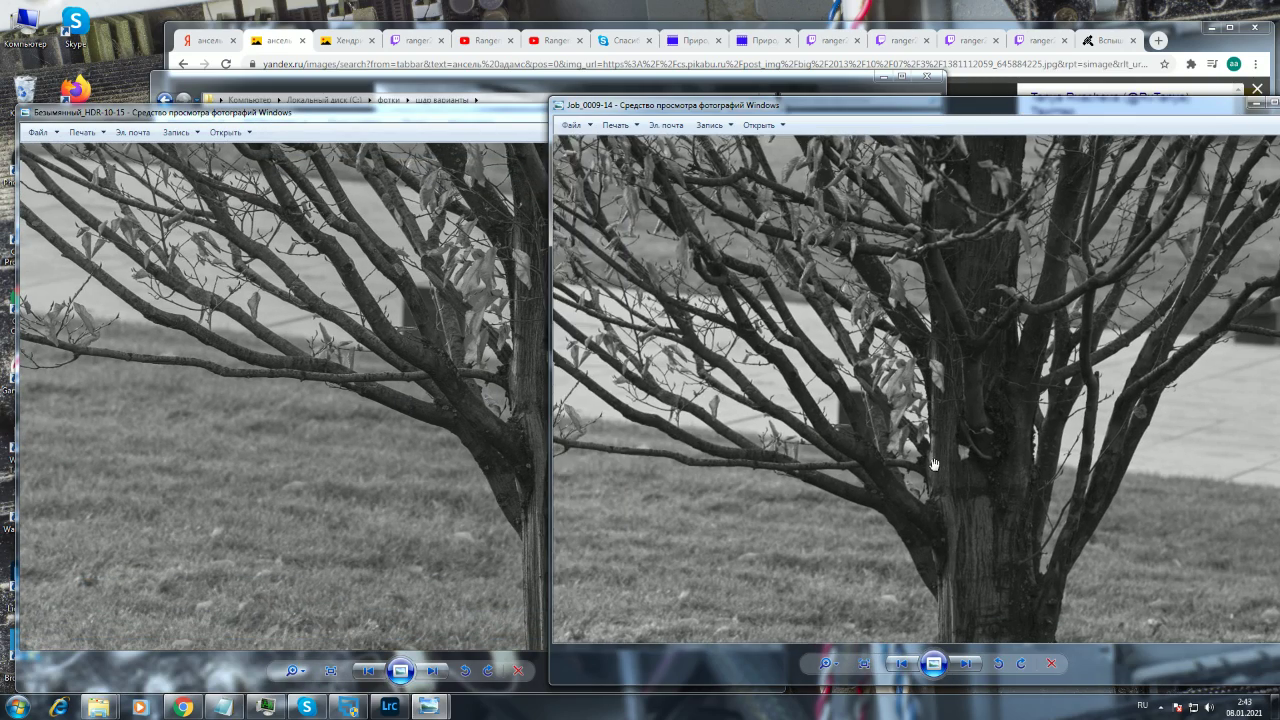
left_click(430, 448)
scroll(500, 480, "up", 2)
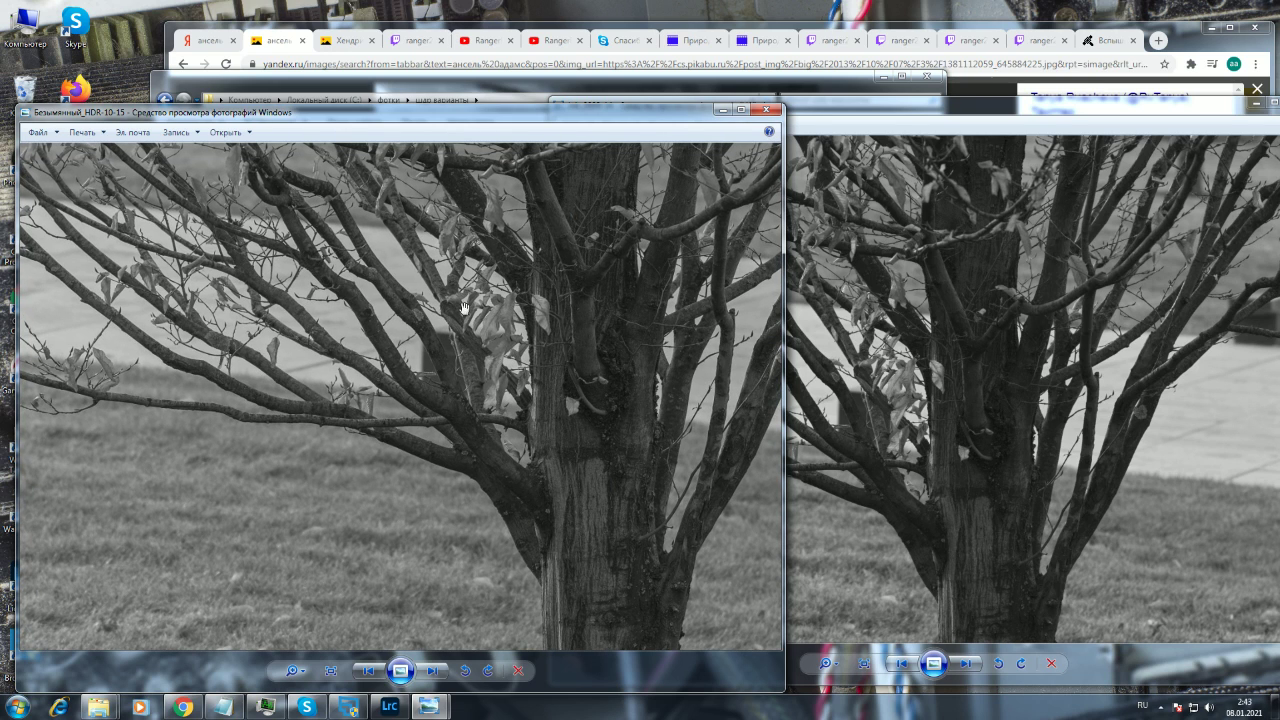
- Compare the trunk and lower branches in Job_0009-14 and Безымянный_HDR-10-15 once more, and close both photos
left_click(798, 377)
scroll(919, 312, "up", 2)
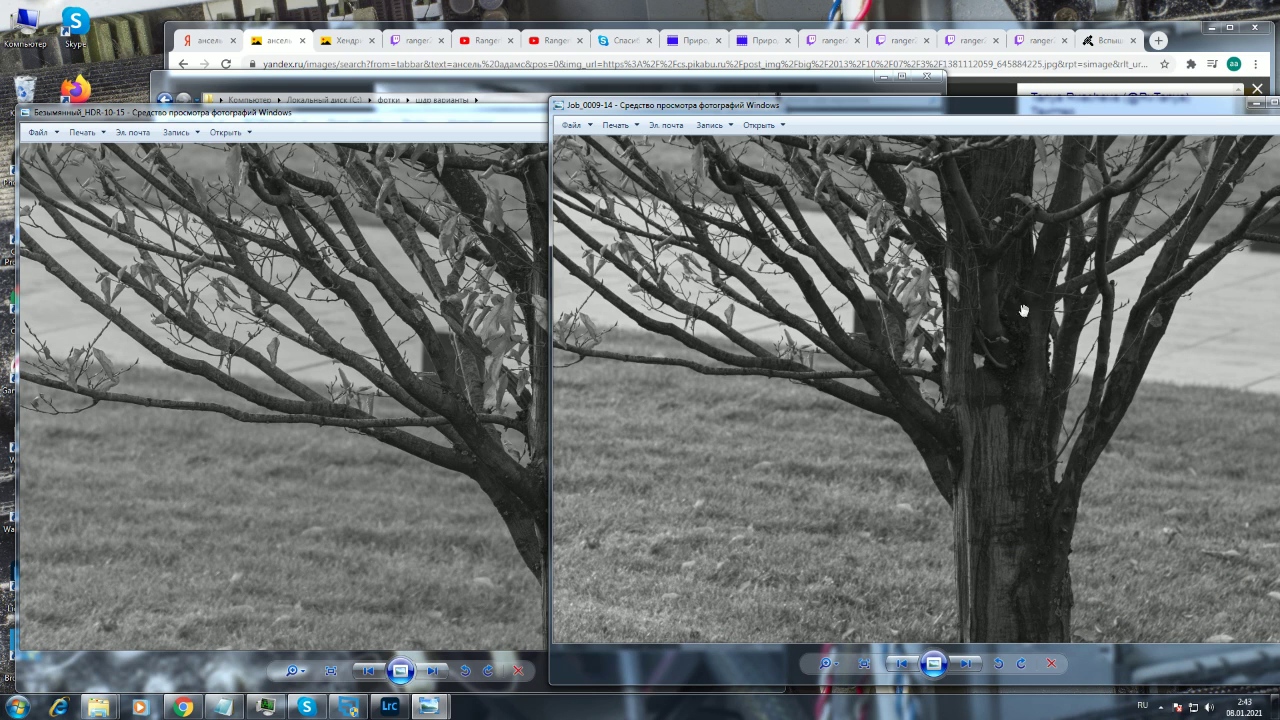
left_click(470, 500)
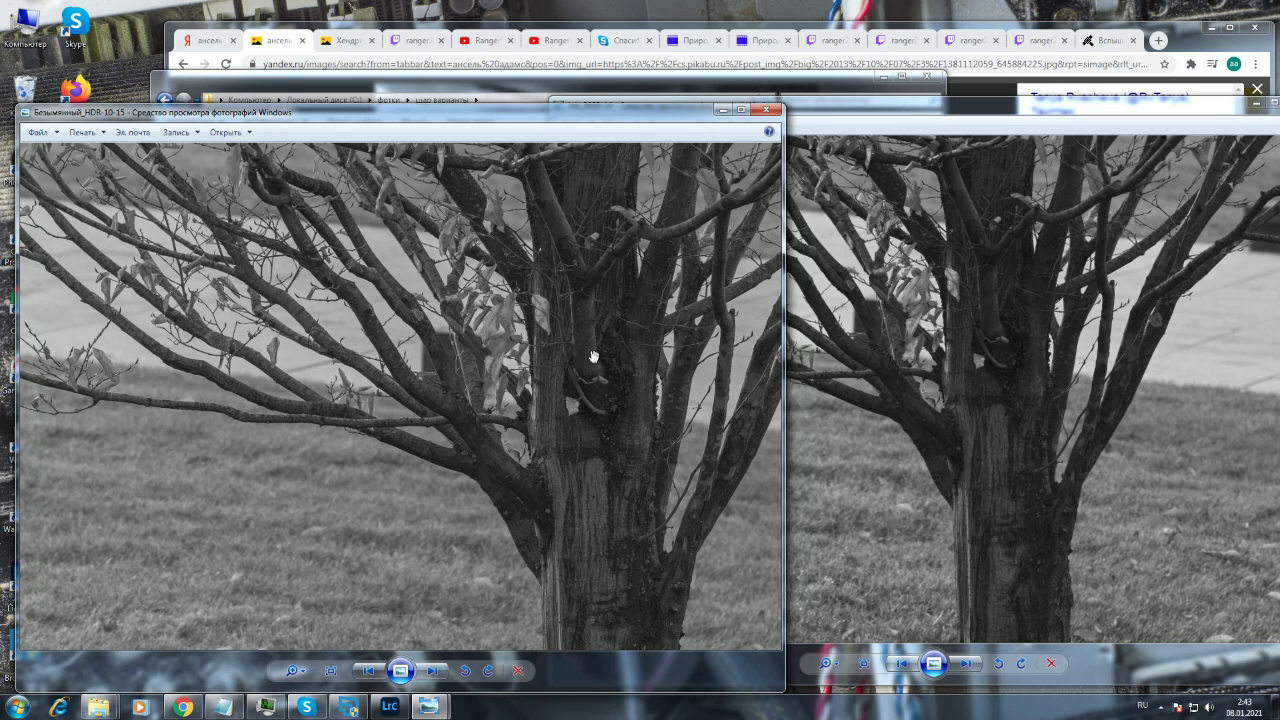
scroll(563, 466, "down", 4)
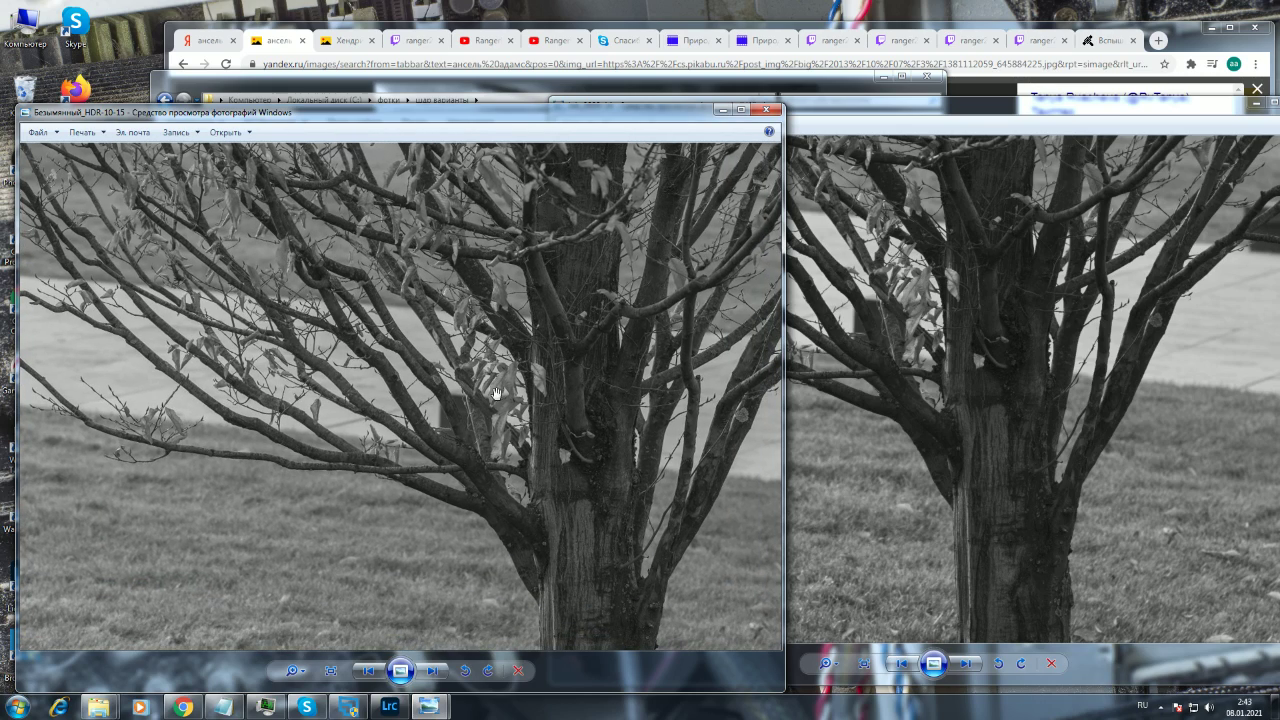
left_click(766, 109)
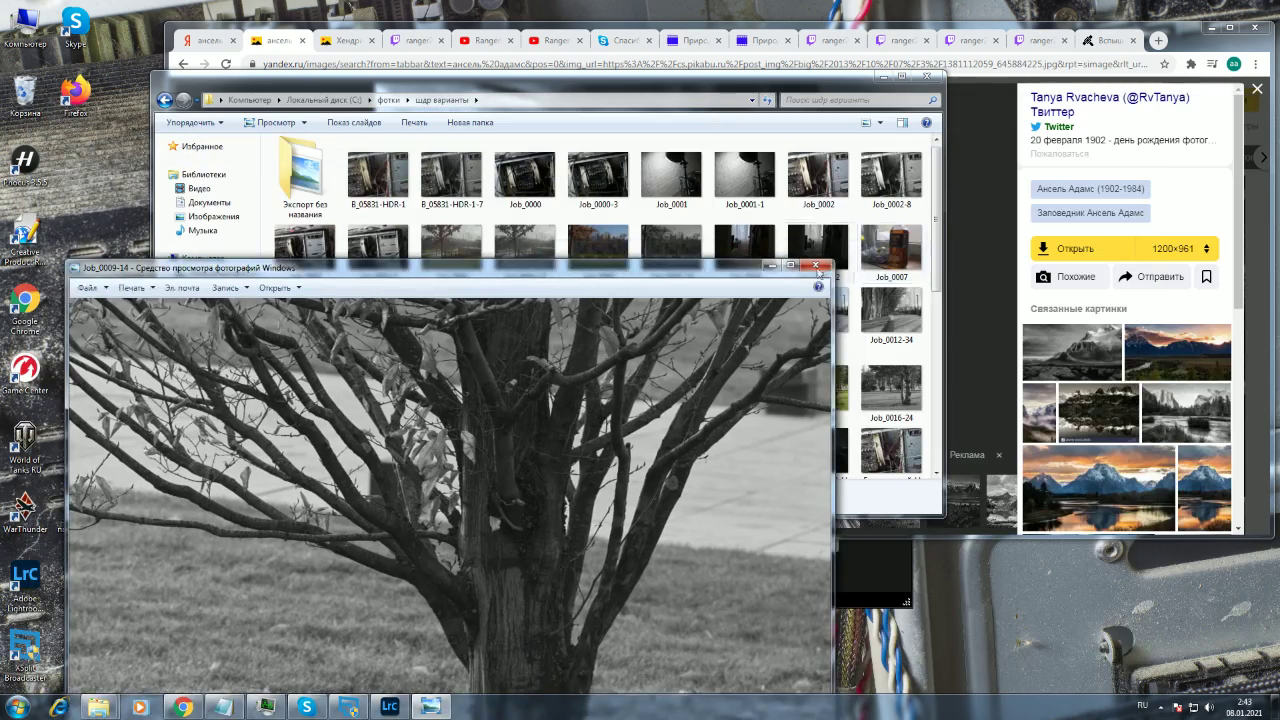
left_click(817, 267)
- View the computer interior photos Job_0002-8 and B_05831-HDR-1-7 one after the other, closing each after inspection
scroll(935, 300, "down", 1)
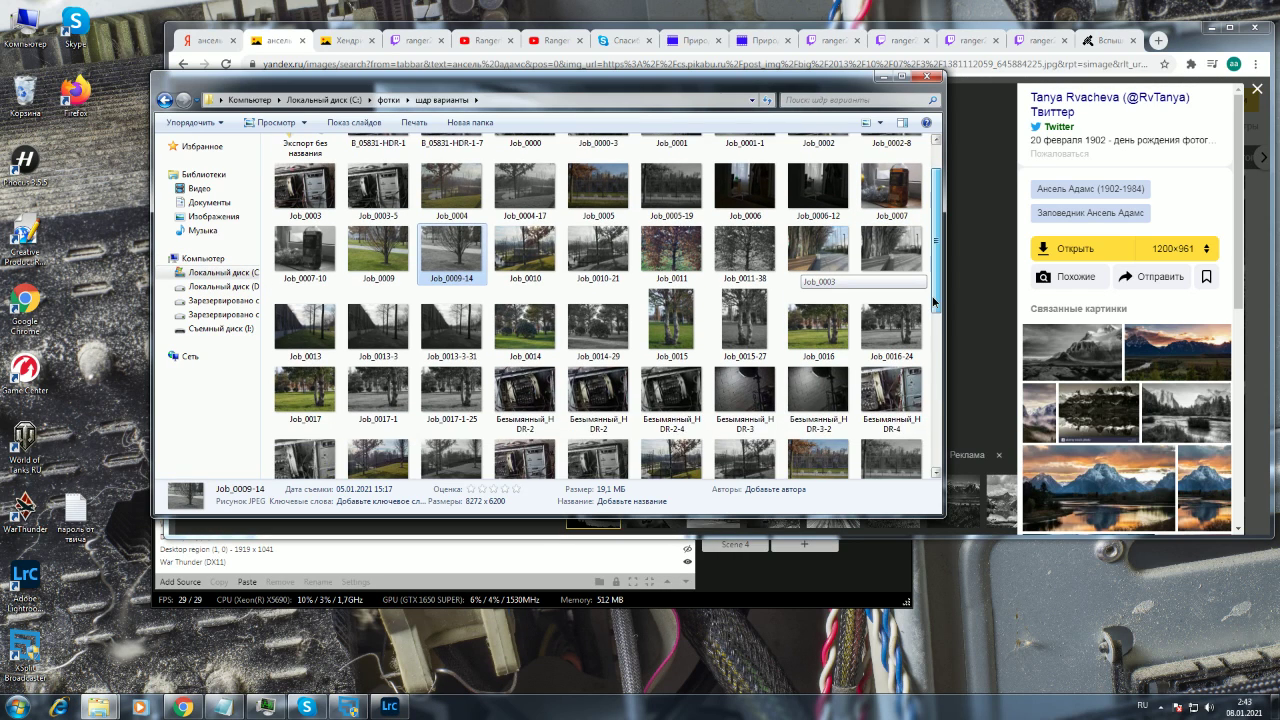
scroll(585, 322, "up", 1)
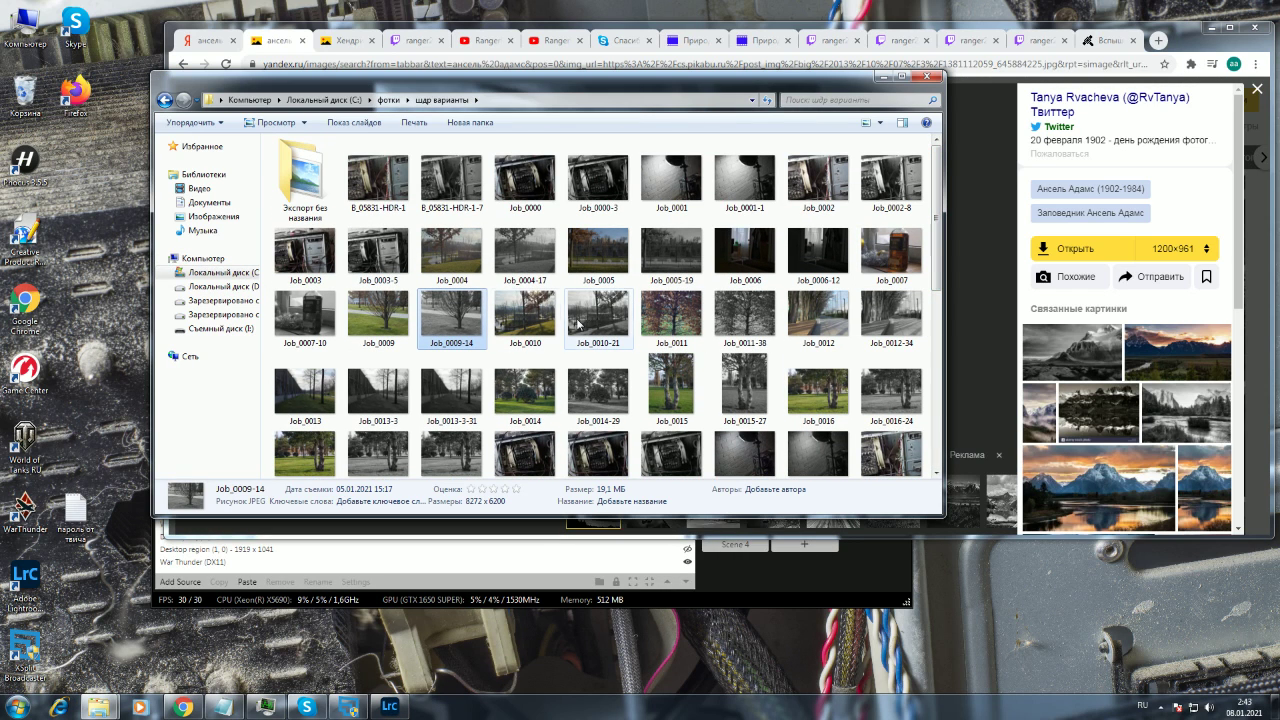
left_click(667, 263)
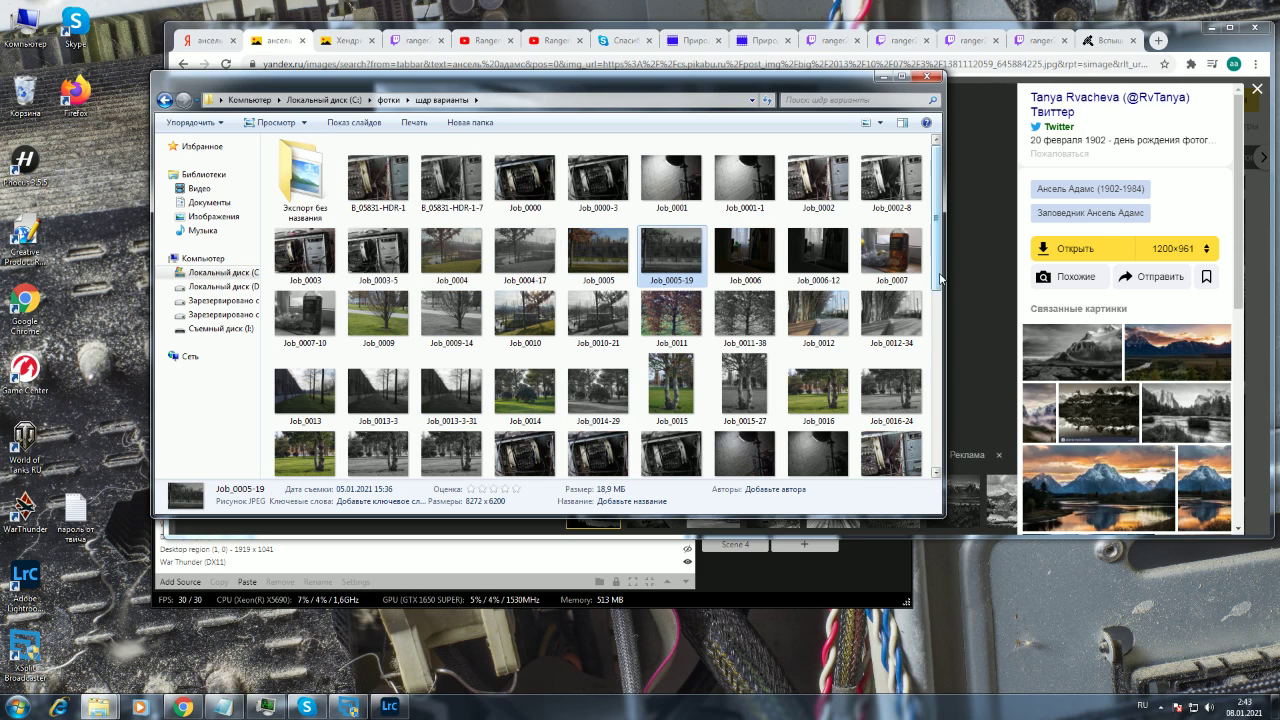
double_click(893, 180)
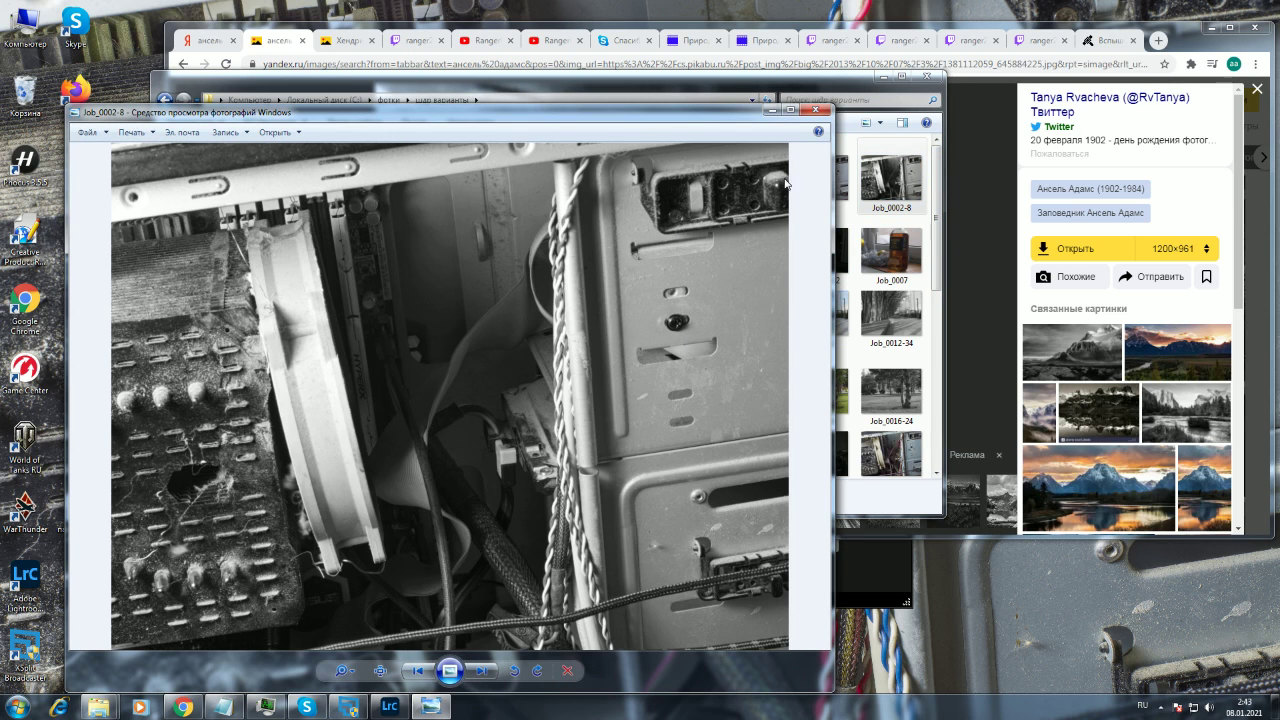
left_click(817, 110)
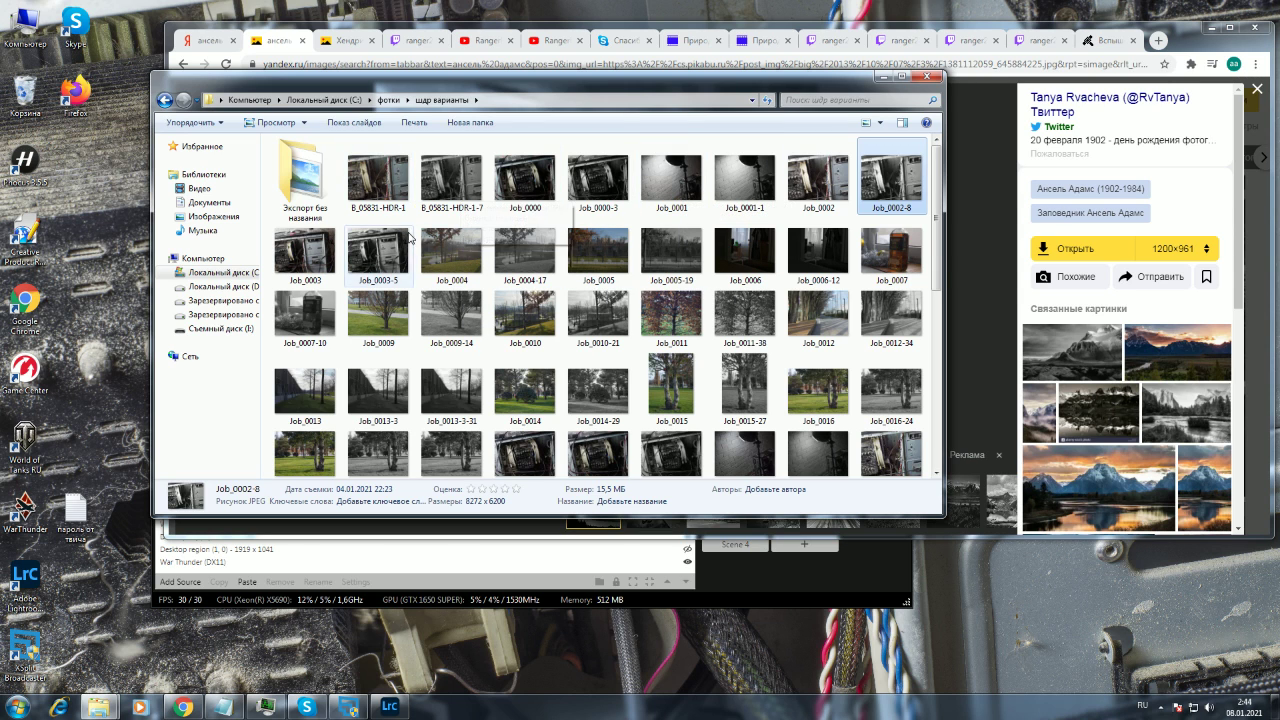
double_click(451, 178)
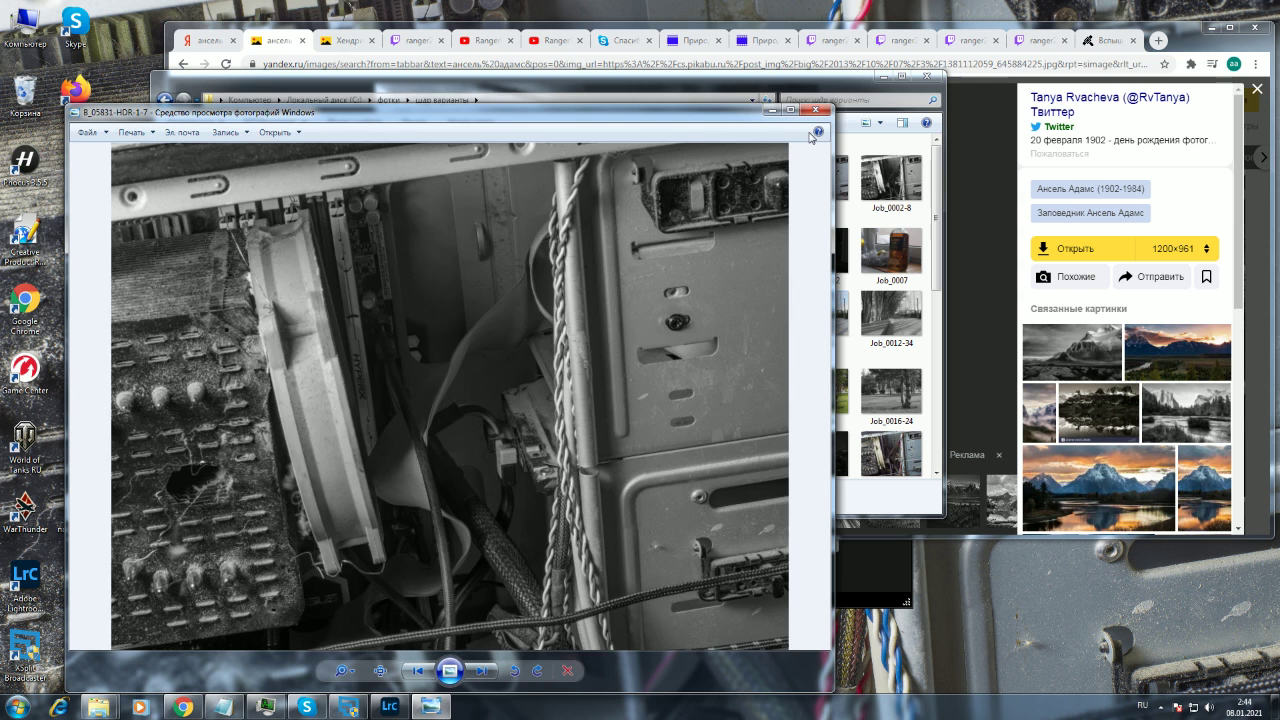
left_click(816, 109)
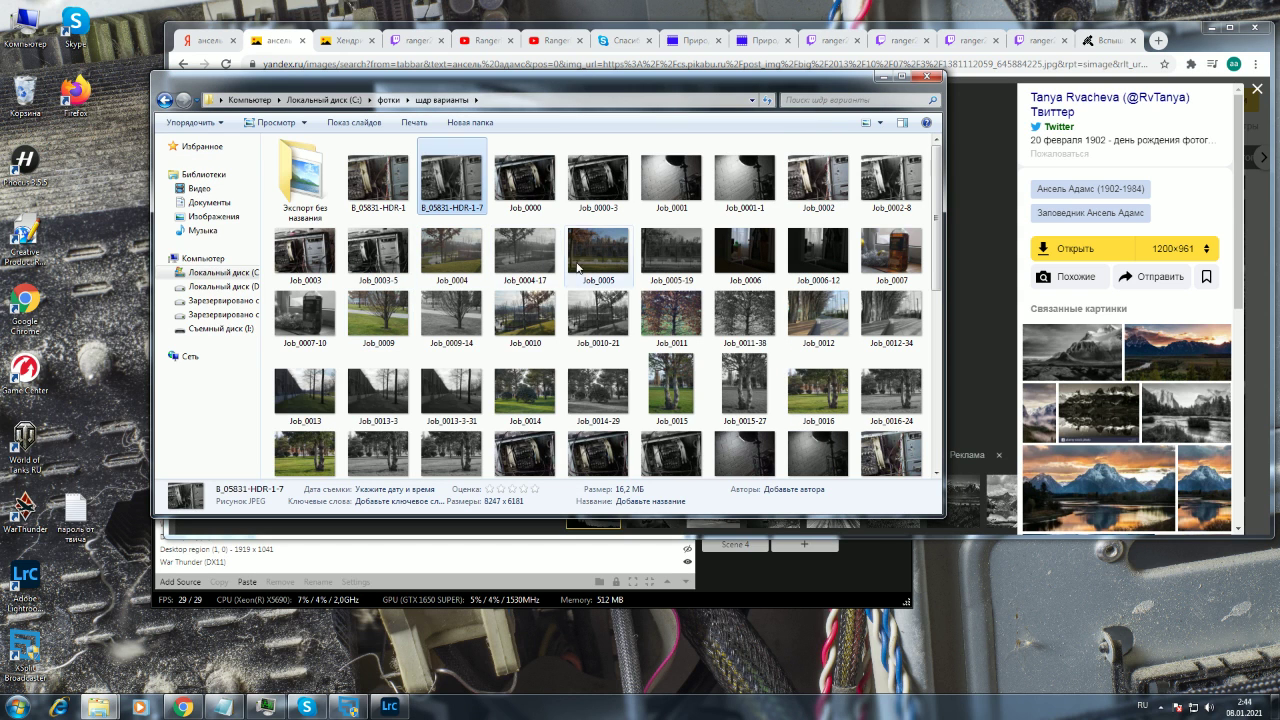
- Open the park photos Job_0005-19 and Безымянный_HDR-8-20 from the folder and place their windows side by side
double_click(686, 262)
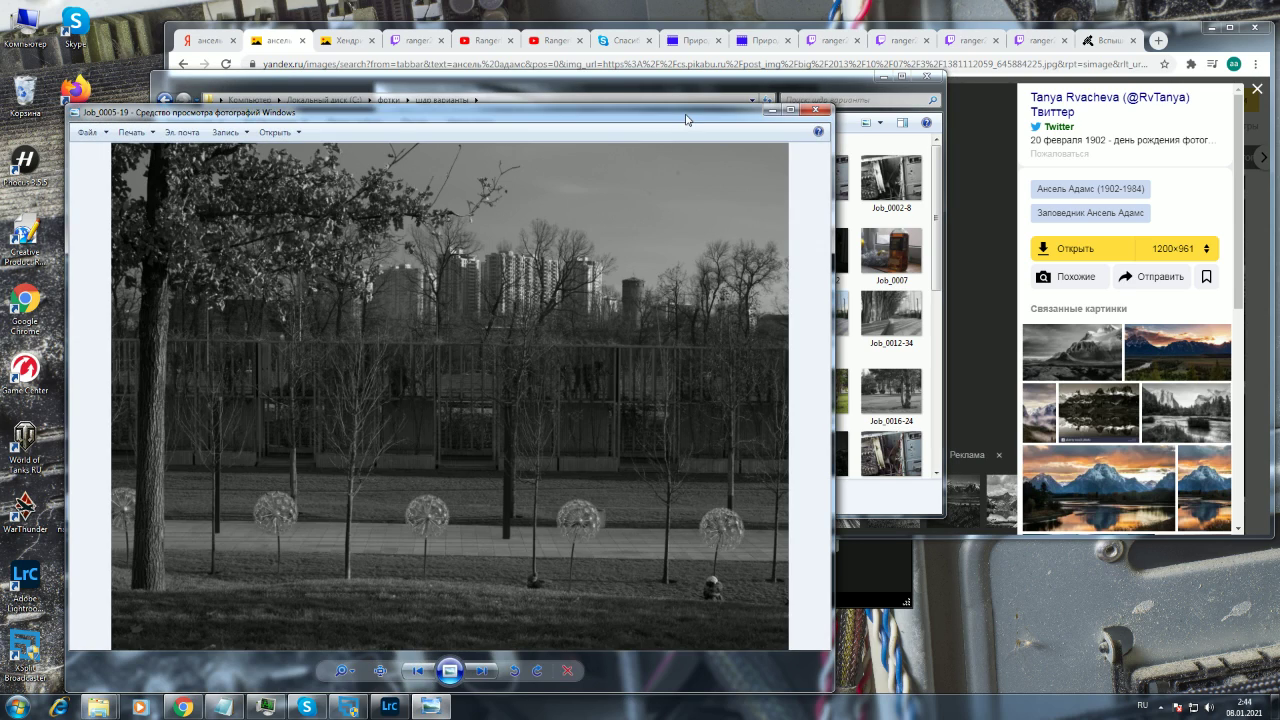
left_click_drag(685, 119, 613, 89)
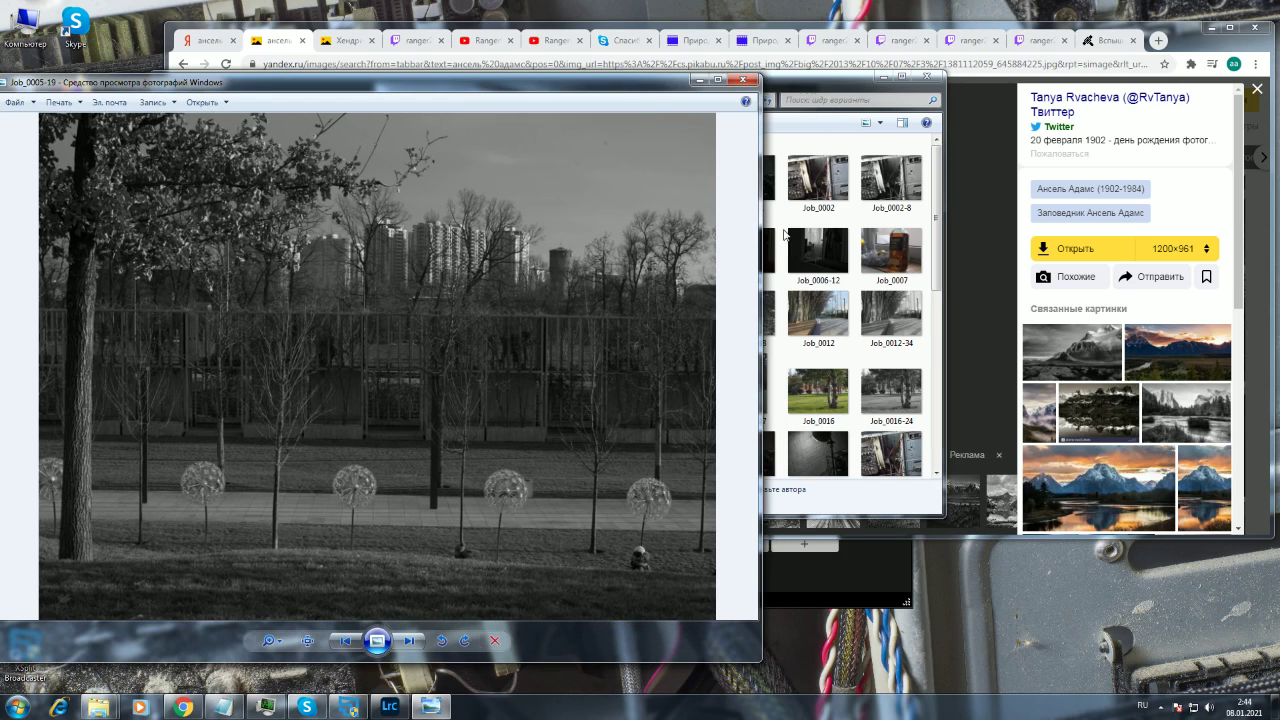
key("alt+Tab")
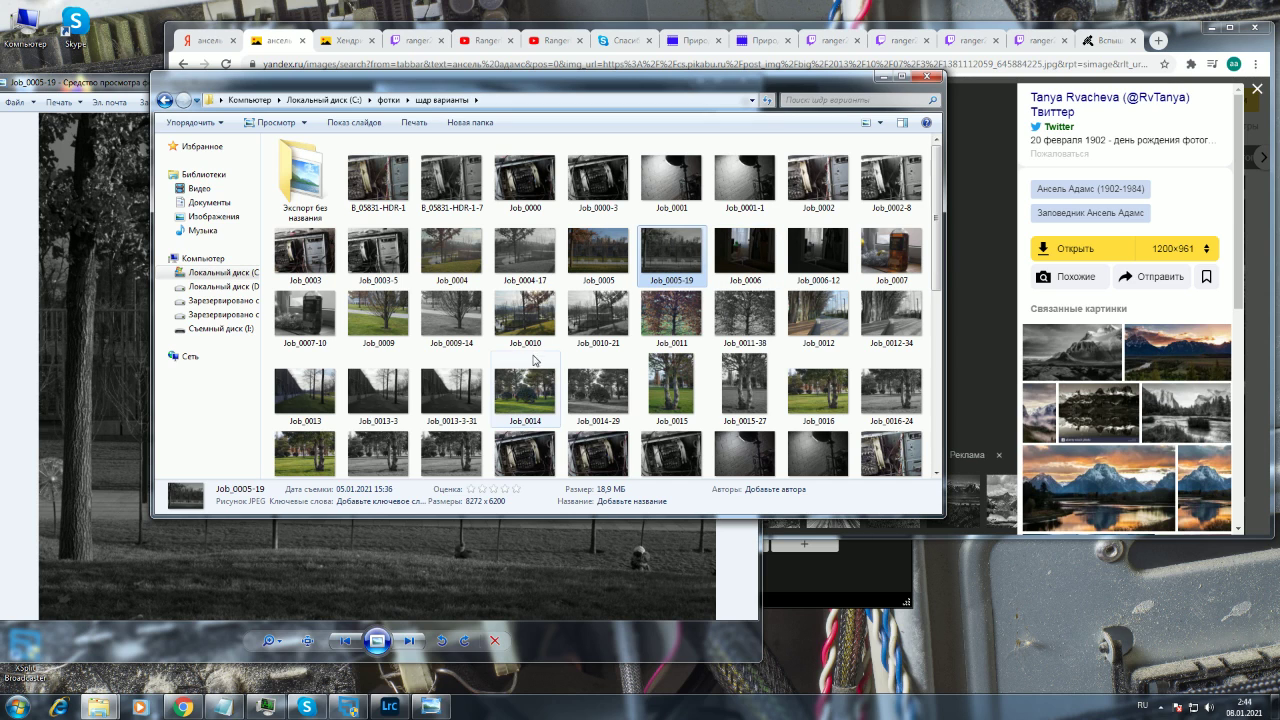
left_click_drag(936, 266, 897, 362)
double_click(896, 360)
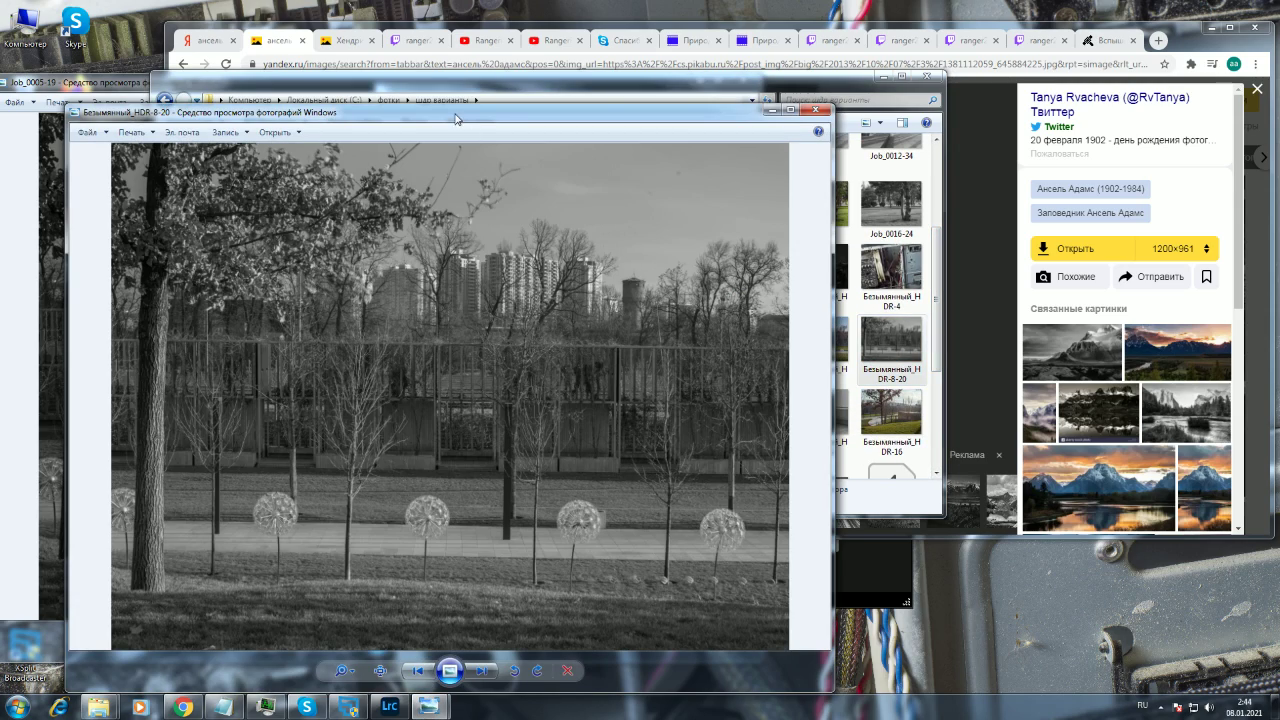
left_click_drag(455, 119, 953, 89)
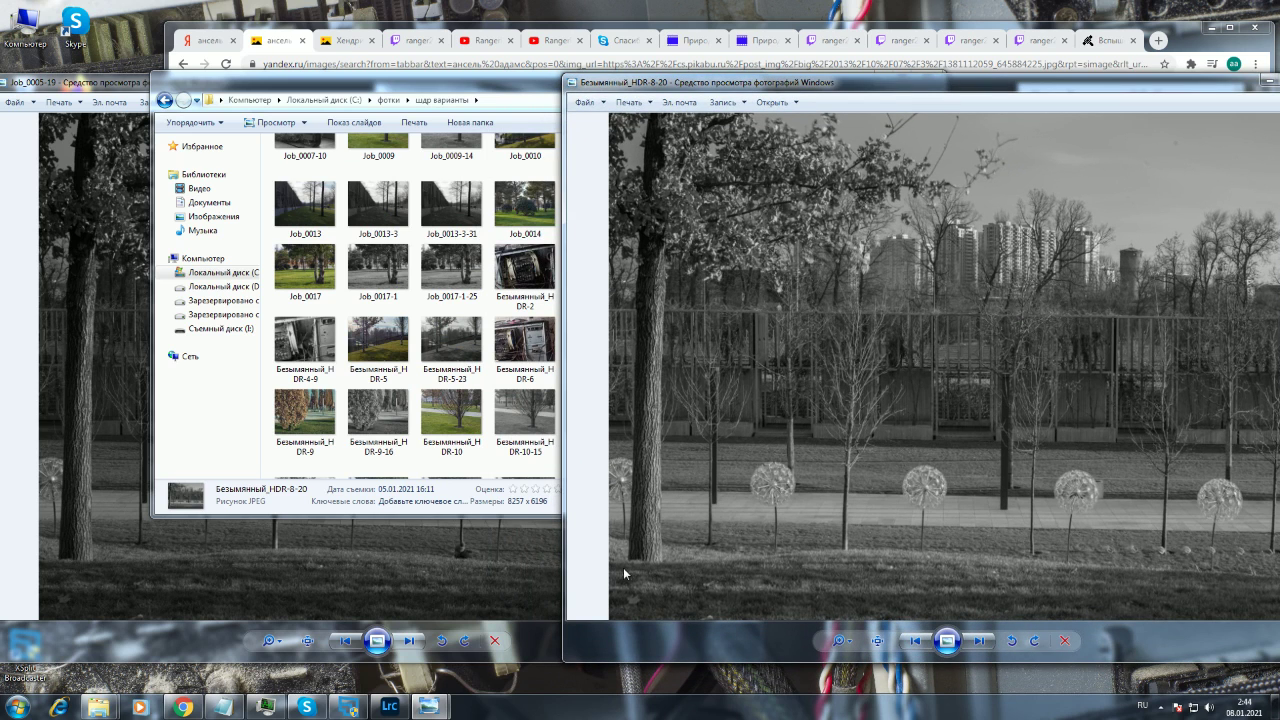
- Compare both full park photos, and enlarge the water tower and its surrounding trees in each one
left_click(542, 586)
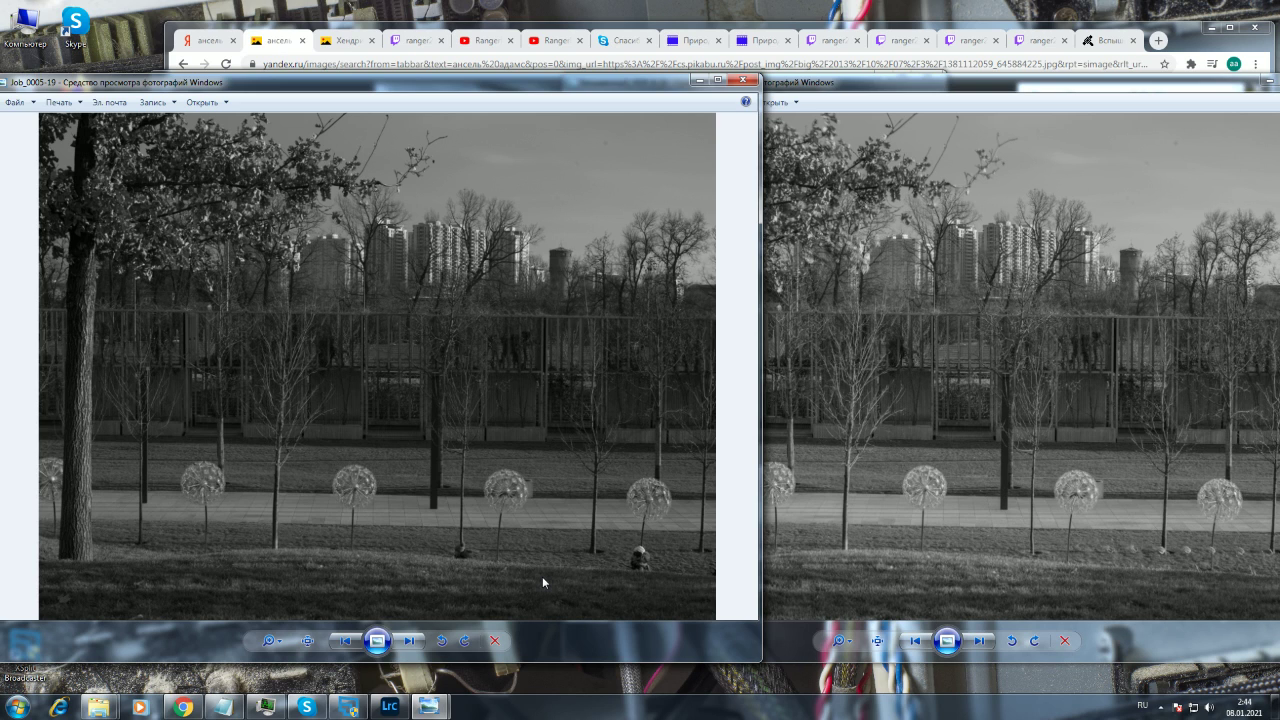
left_click(818, 438)
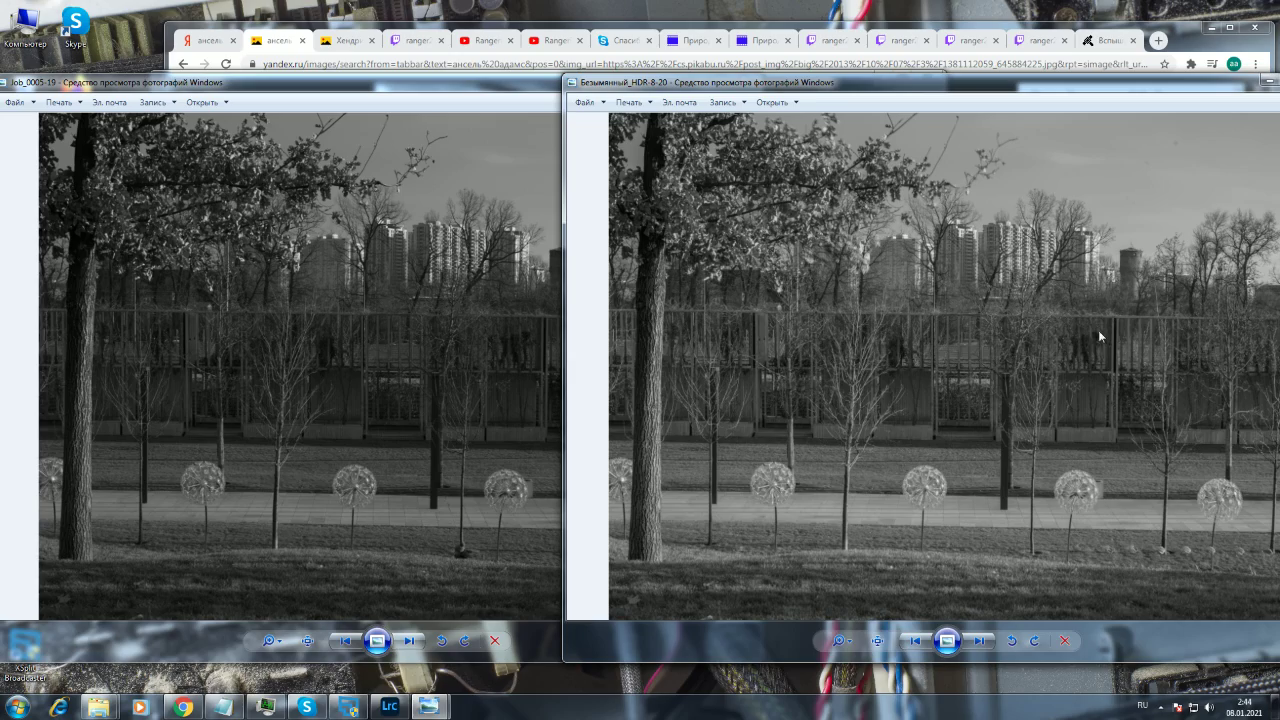
left_click(501, 275)
scroll(501, 275, "up", 5)
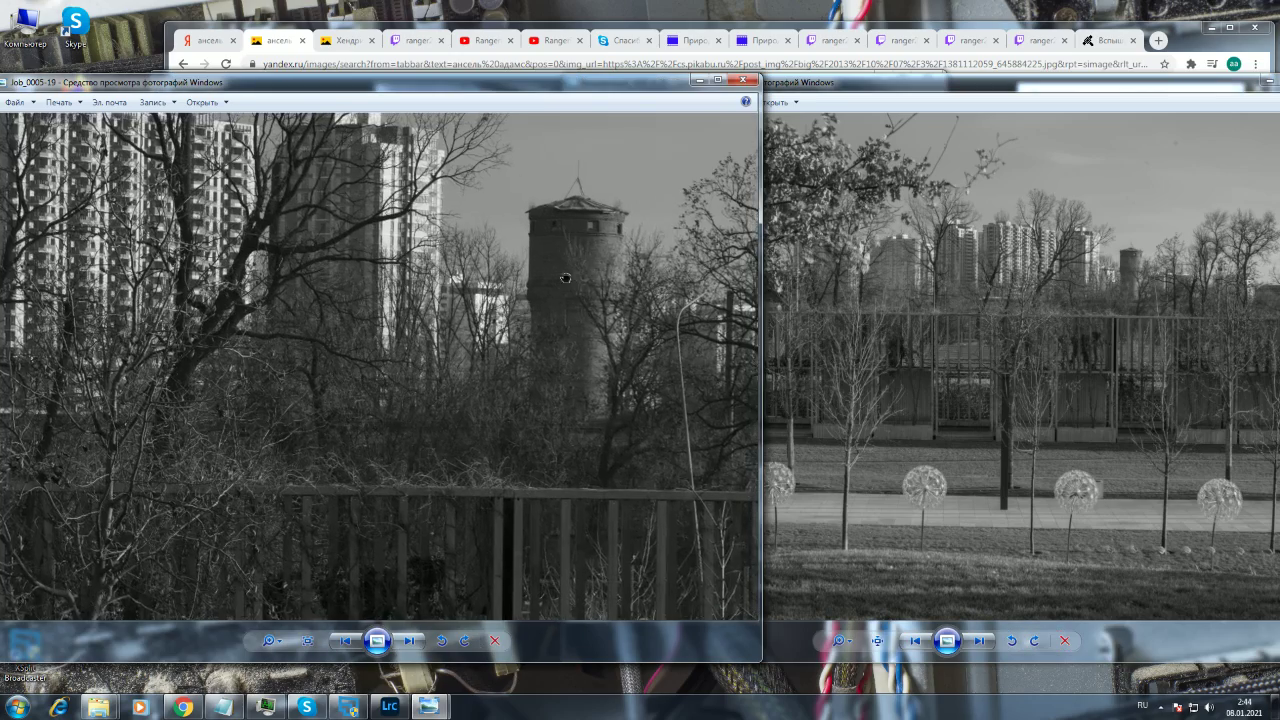
left_click(1188, 203)
scroll(1150, 253, "up", 5)
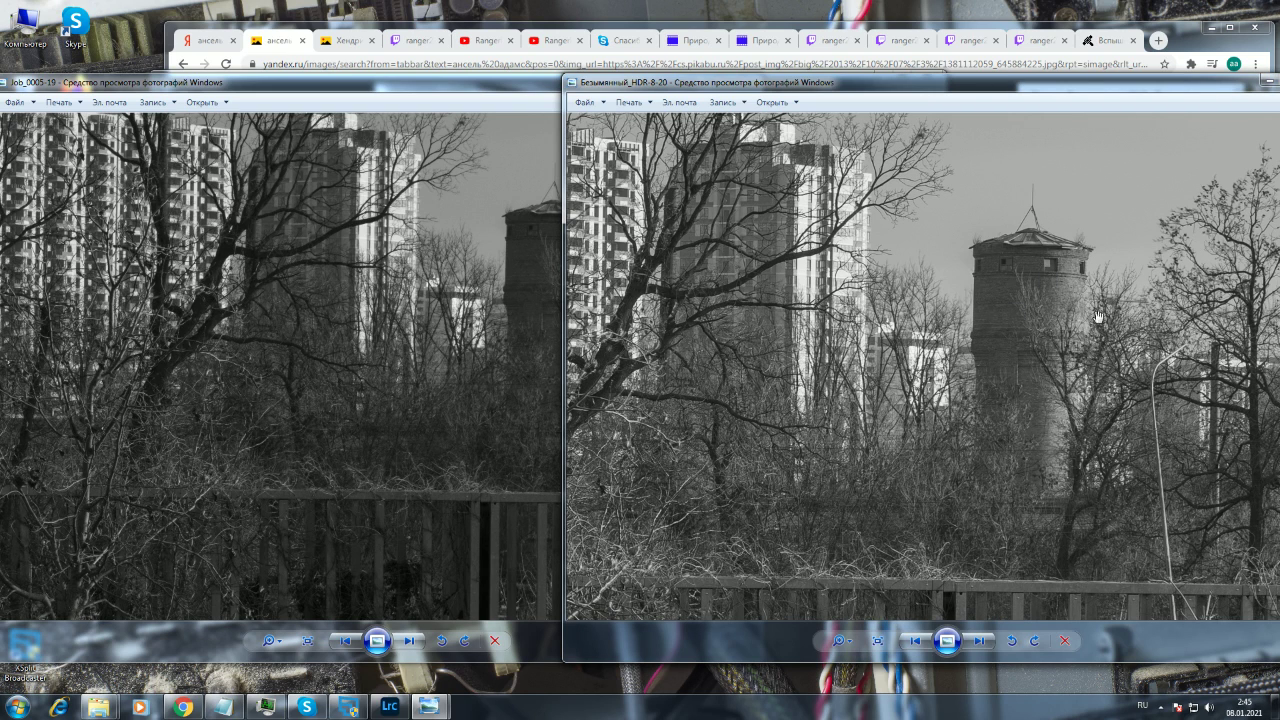
left_click(450, 353)
scroll(539, 352, "up", 4)
left_click_drag(563, 374, 543, 391)
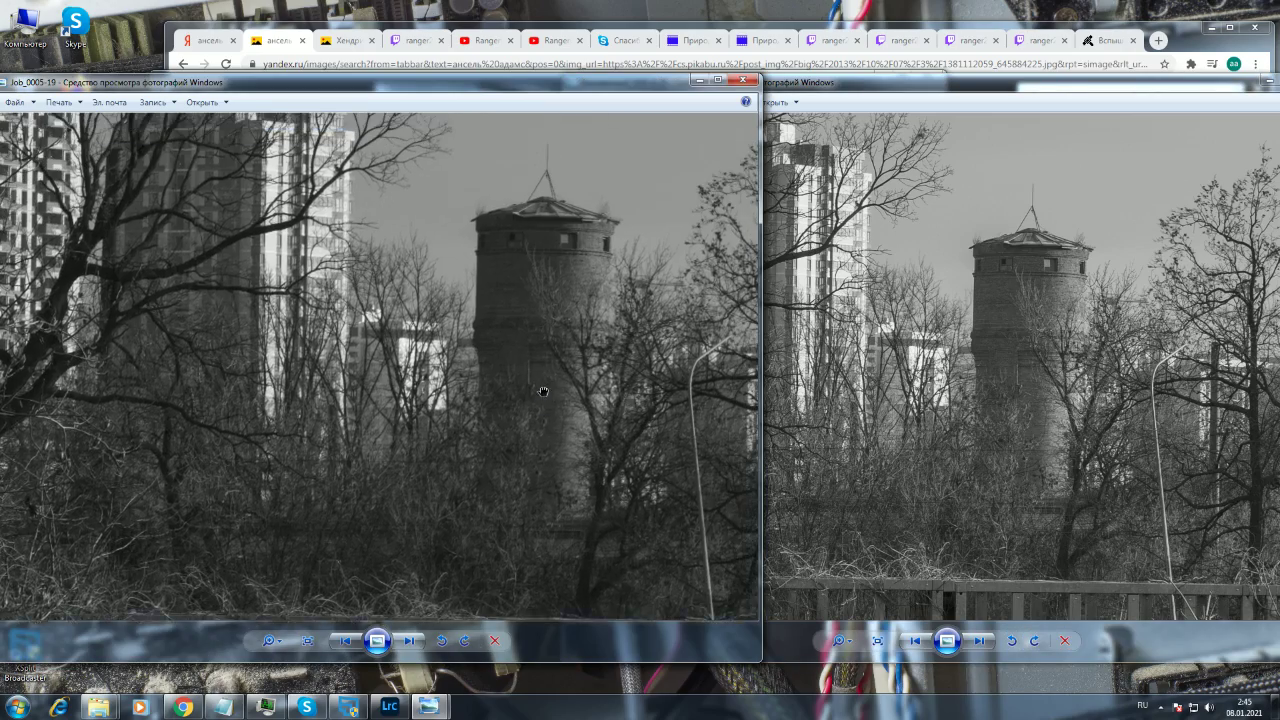
- Frame the high-rise buildings behind the large bare tree in both photos at matching magnification to compare them
scroll(543, 391, "down", 3)
left_click(922, 380)
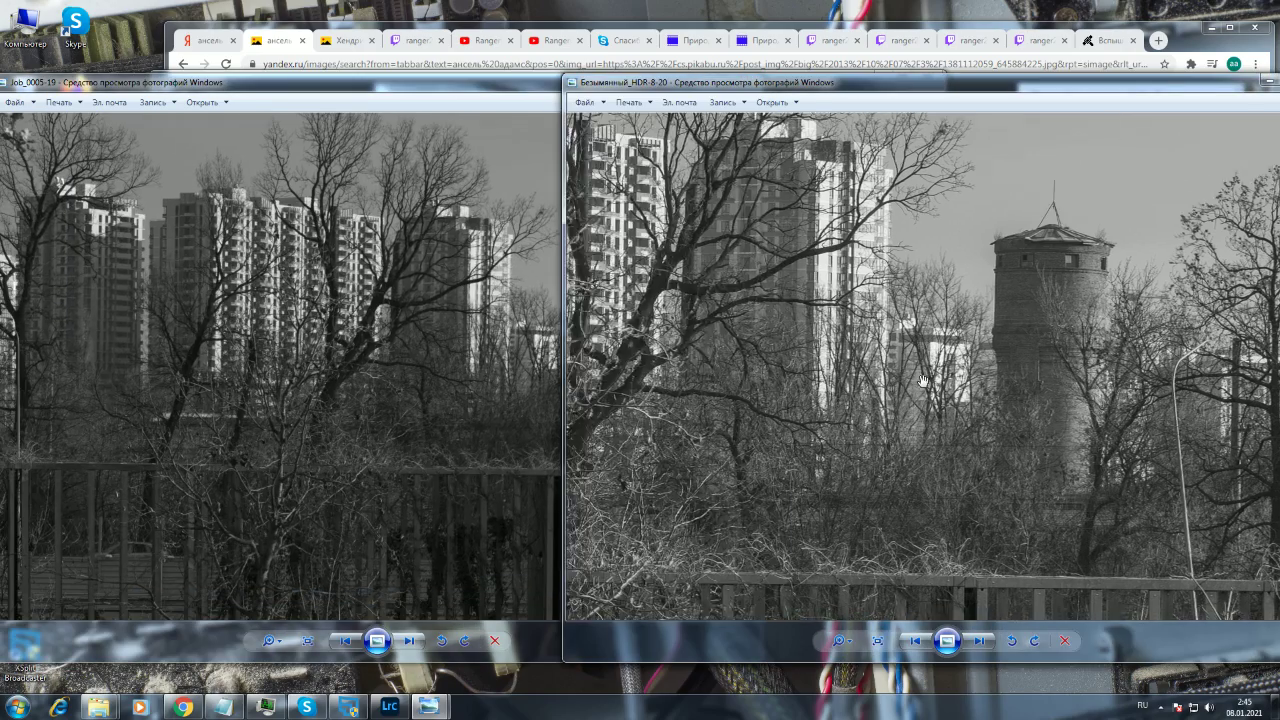
scroll(922, 380, "down", 2)
left_click_drag(910, 393, 931, 447)
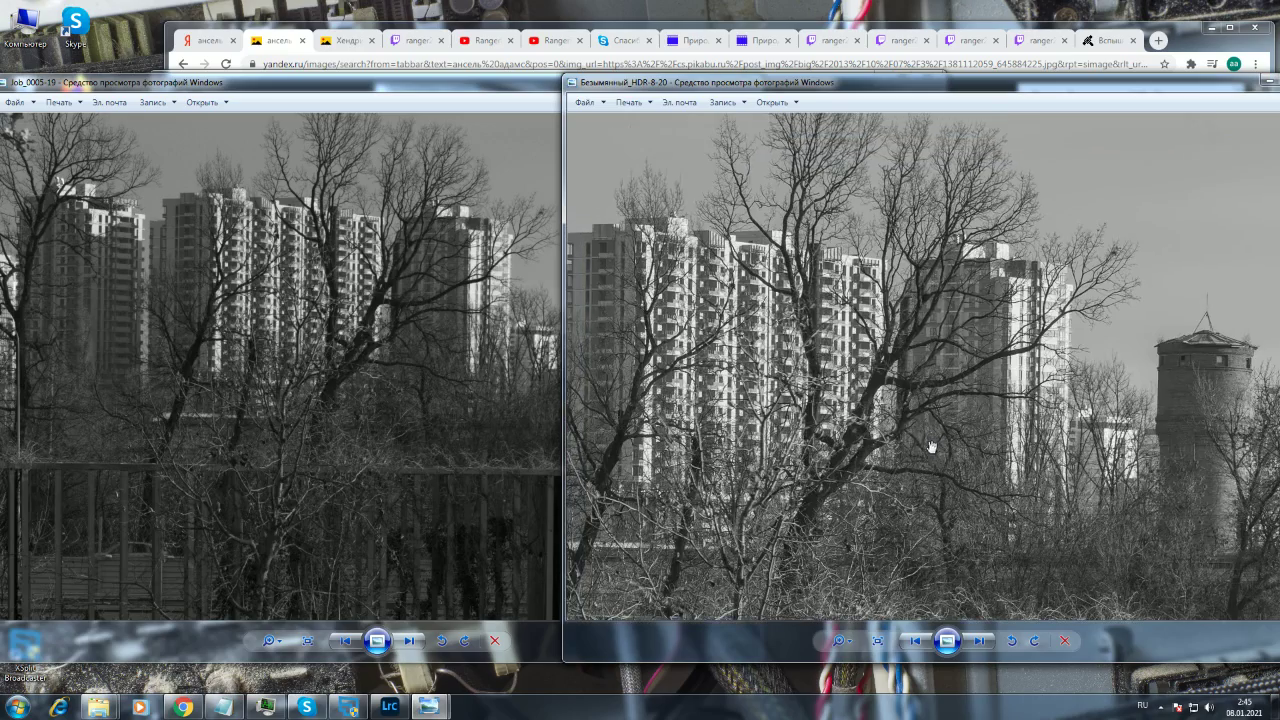
left_click(455, 358)
scroll(482, 378, "up", 3)
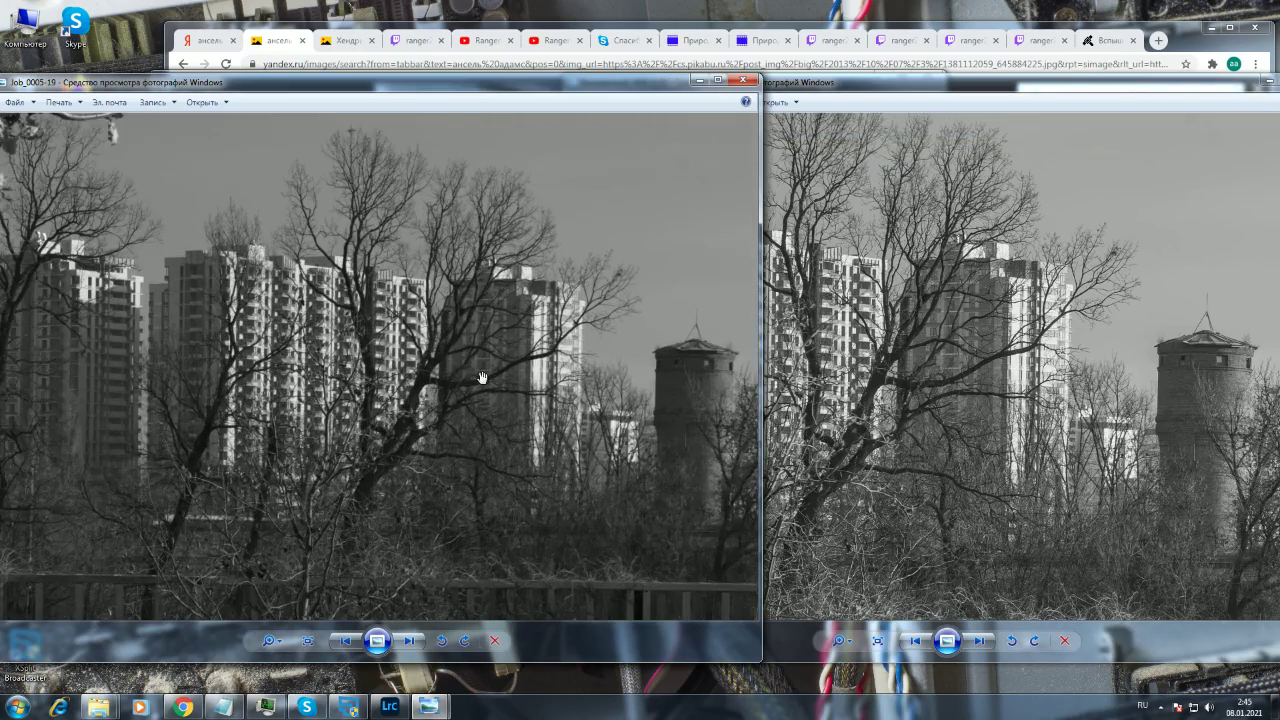
scroll(482, 378, "up", 2)
left_click(800, 524)
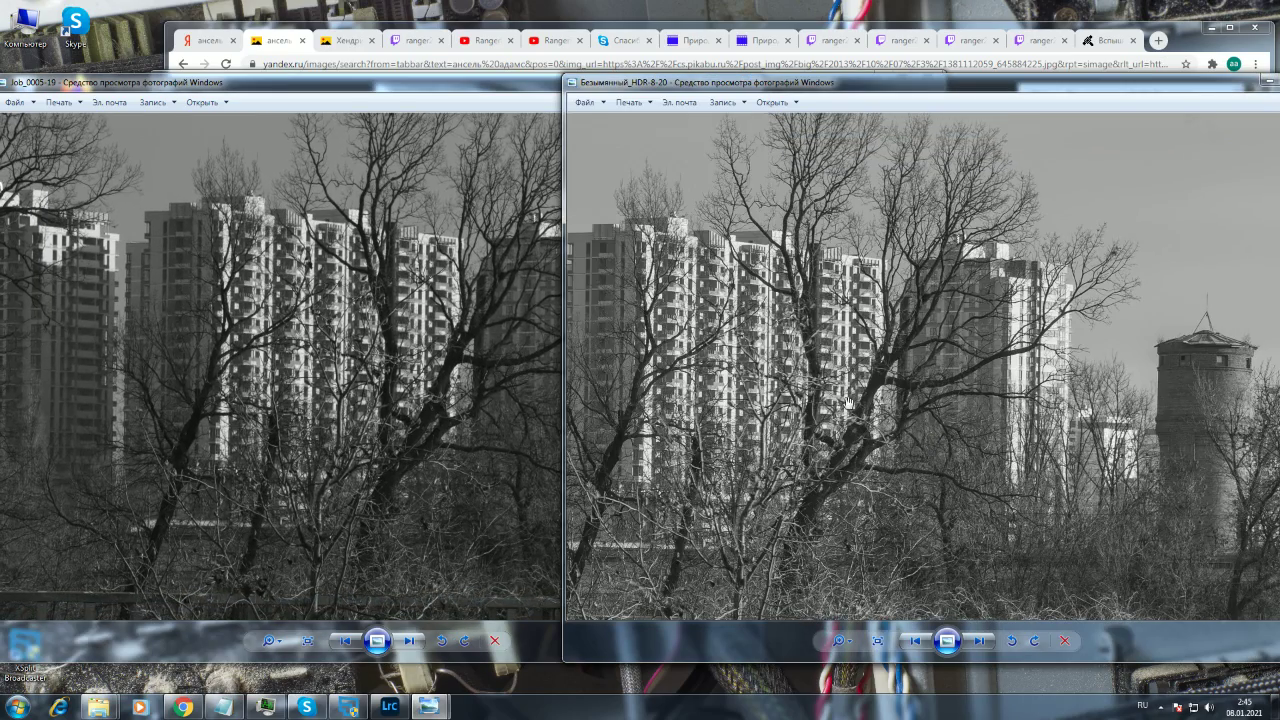
scroll(846, 402, "up", 2)
scroll(850, 400, "down", 2)
left_click(447, 351)
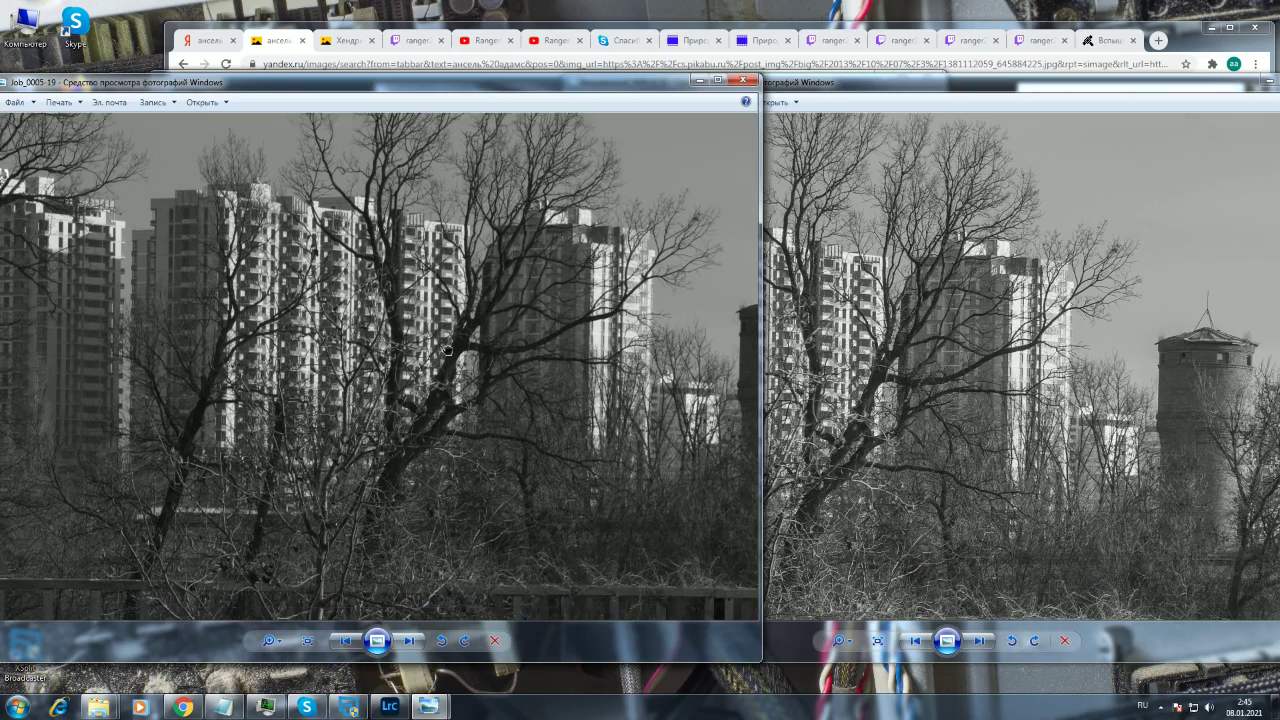
scroll(450, 398, "down", 2)
left_click(853, 421)
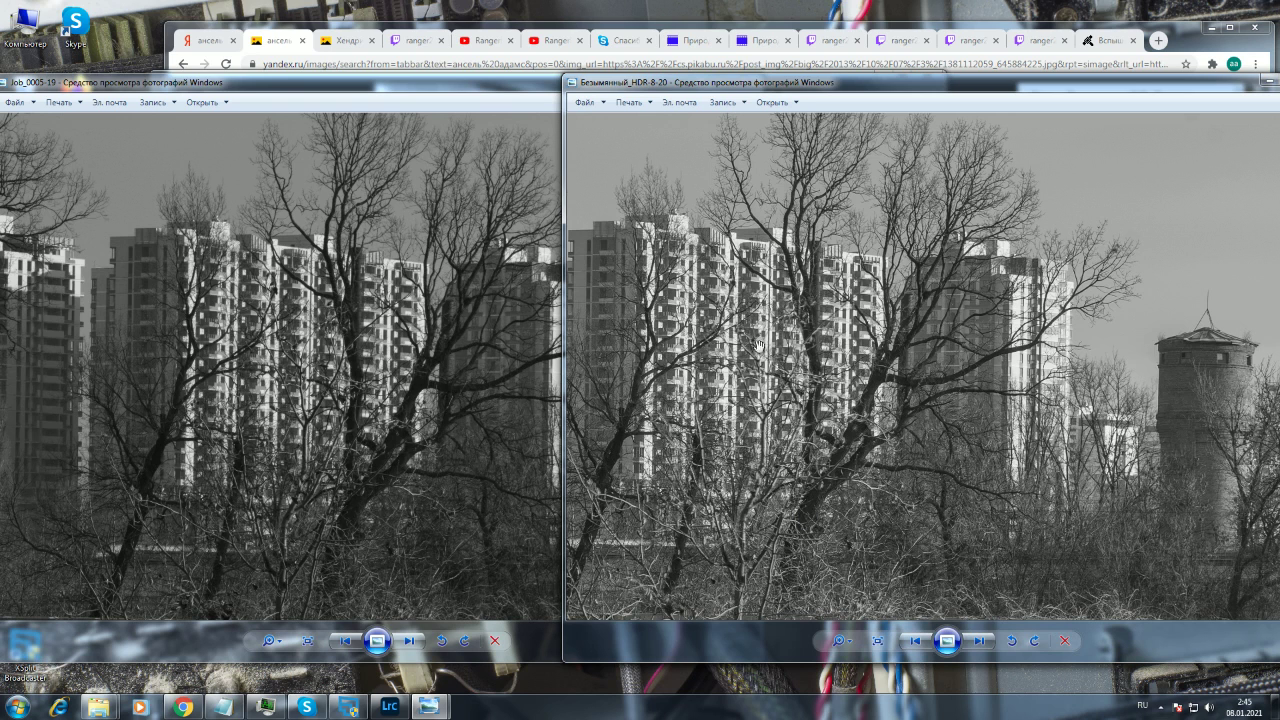
- Widen the view of both photos to compare the whole row of high-rises, the treetops and the sky
scroll(913, 458, "down", 2)
left_click(540, 421)
scroll(428, 417, "down", 2)
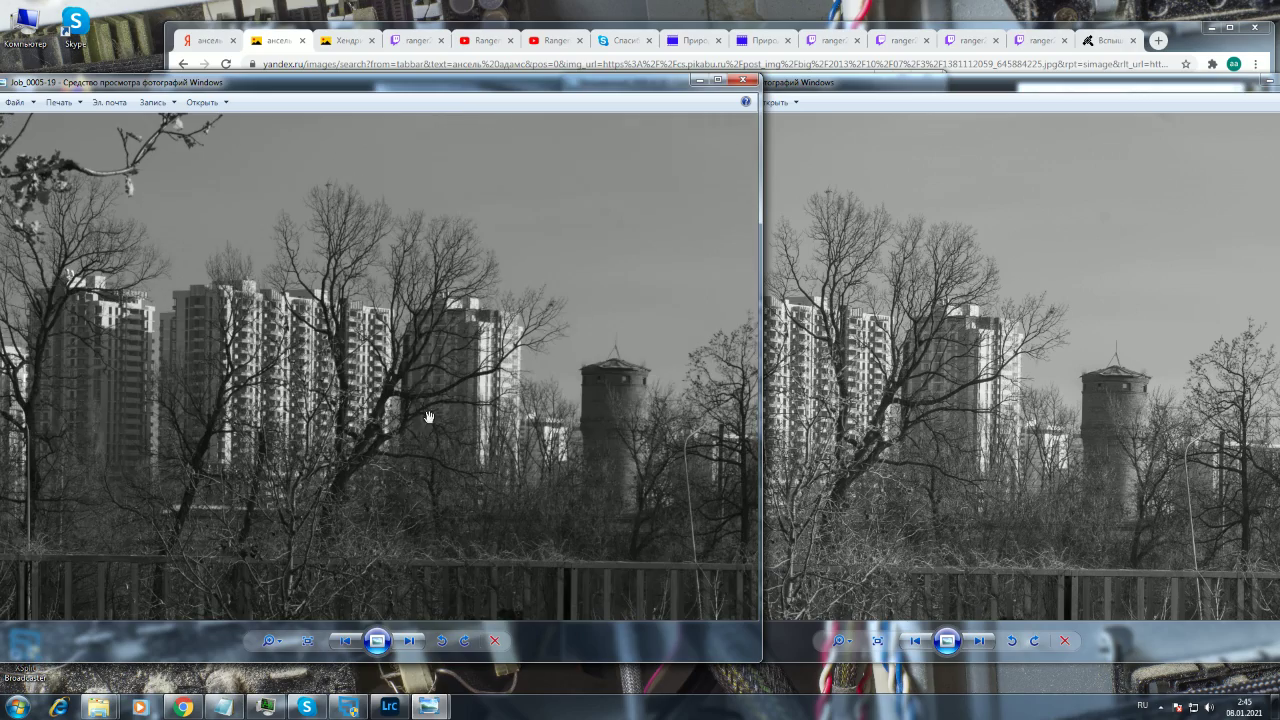
left_click(975, 420)
scroll(975, 420, "up", 2)
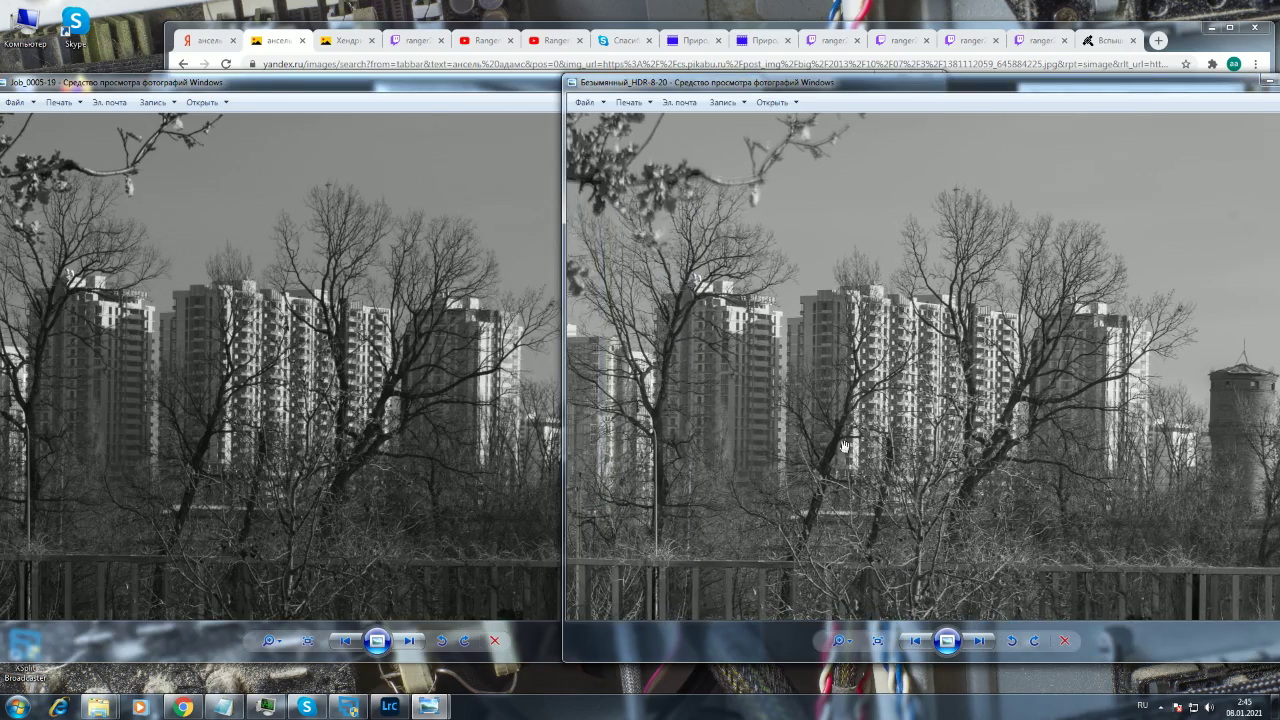
- Enlarge the area with the leafy branches and the farther apartment blocks in both photos to compare the detail
left_click(425, 408)
scroll(425, 408, "up", 2)
left_click(895, 403)
scroll(895, 403, "up", 2)
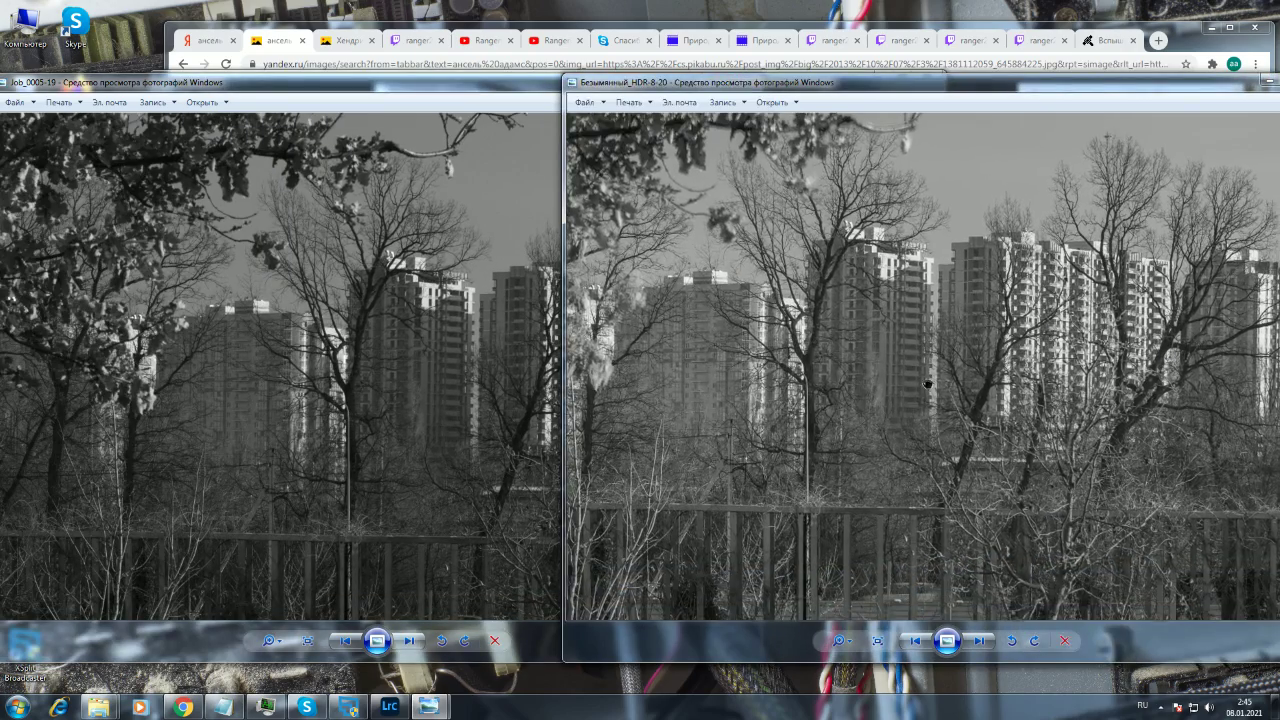
left_click_drag(383, 430, 369, 386)
left_click(903, 400)
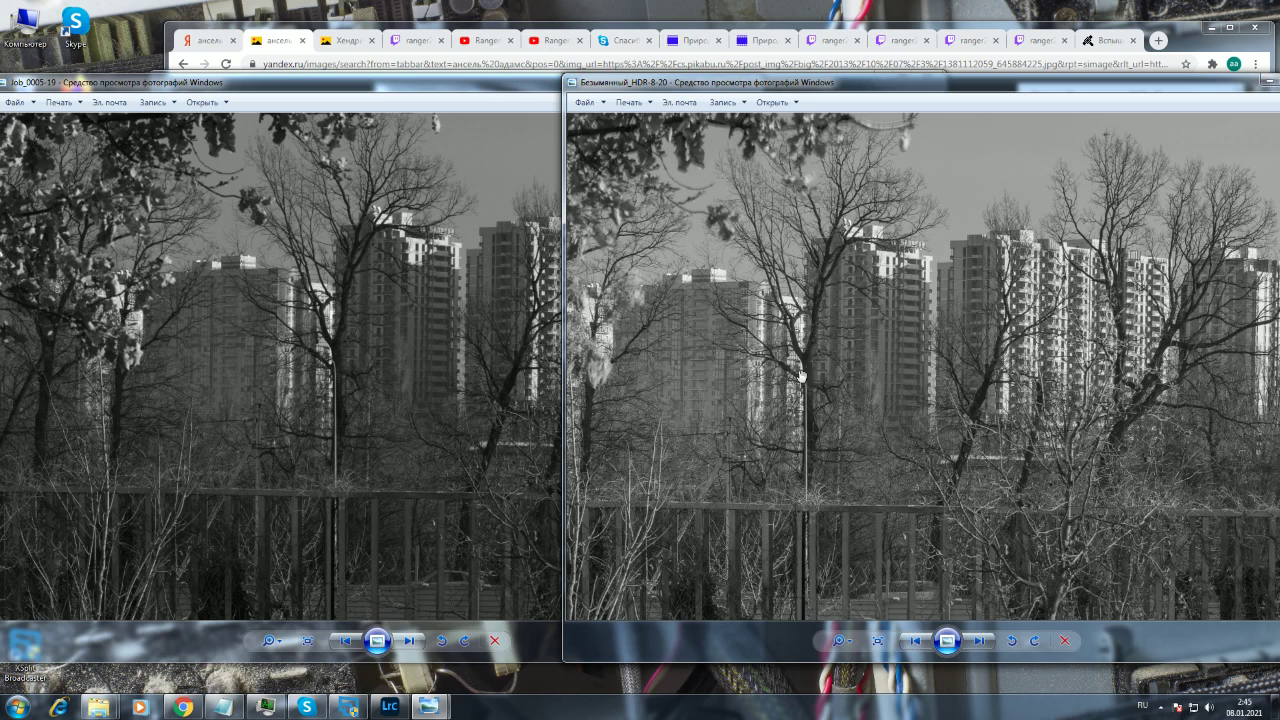
- Align the framing of both photos on the overhanging foliage, the distant apartment block and the fence
left_click(390, 399)
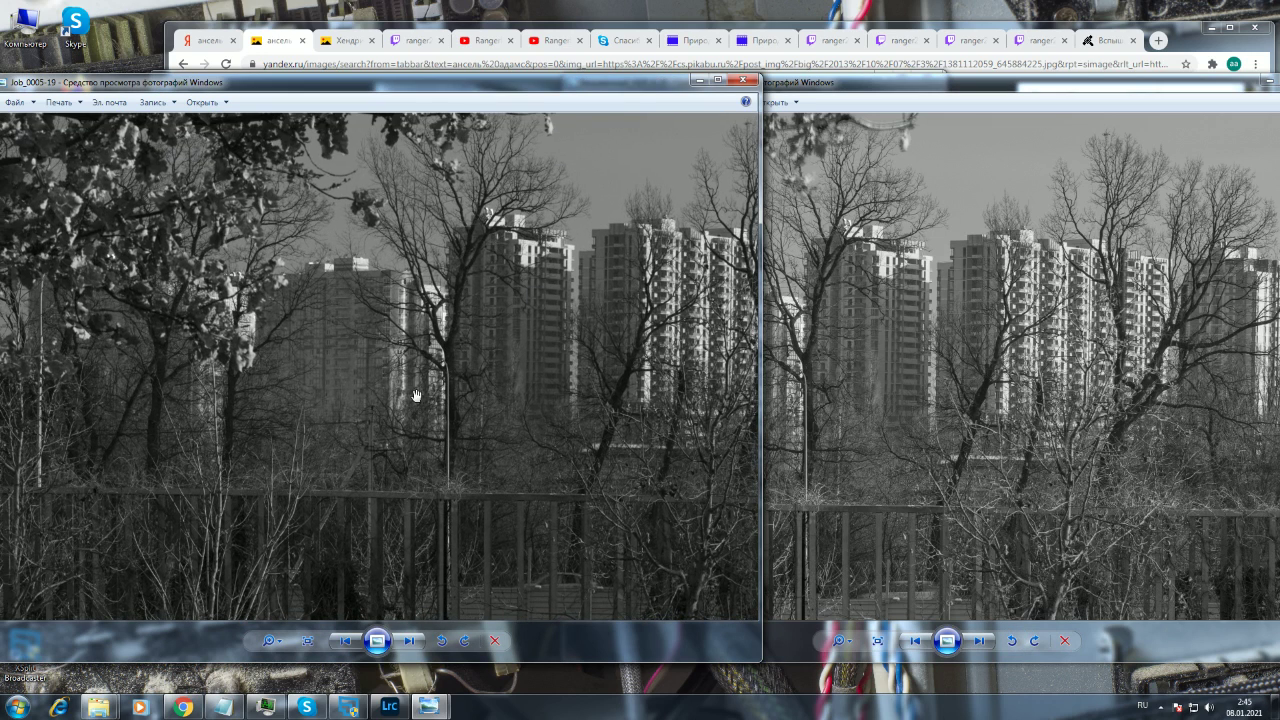
left_click_drag(442, 308, 535, 416)
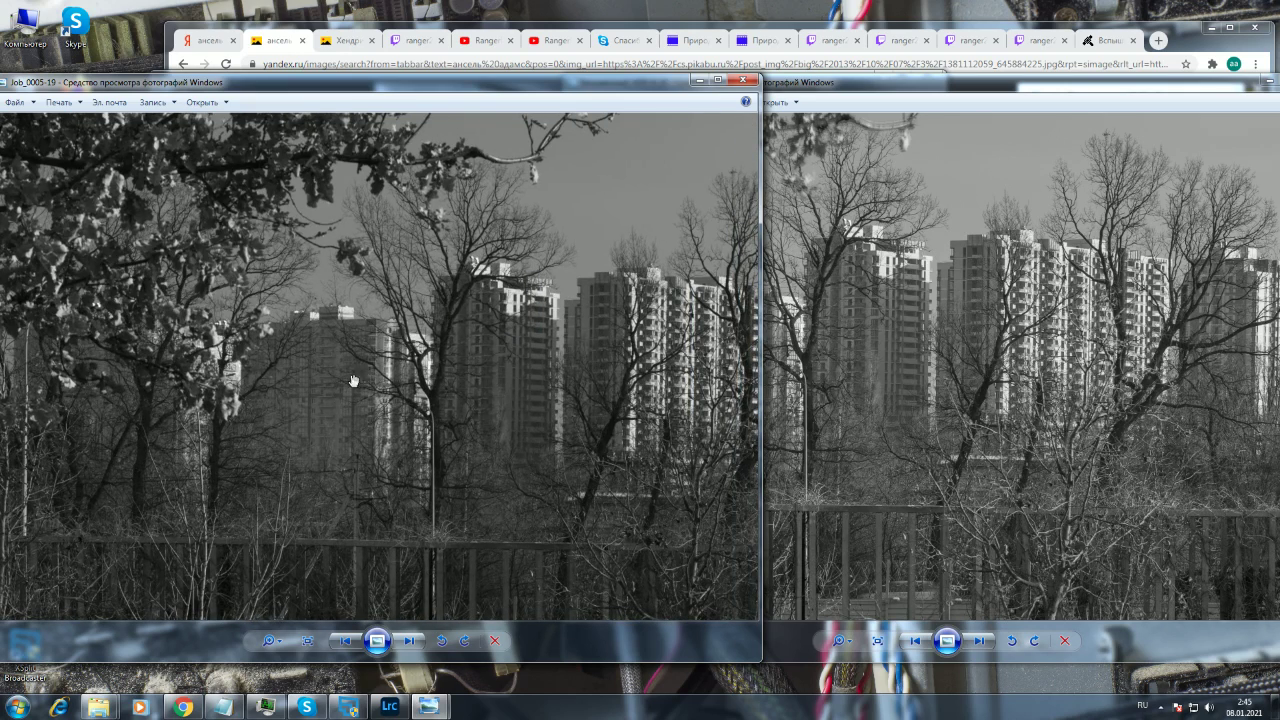
left_click_drag(504, 388, 479, 356)
left_click(935, 392)
left_click_drag(991, 435, 1023, 443)
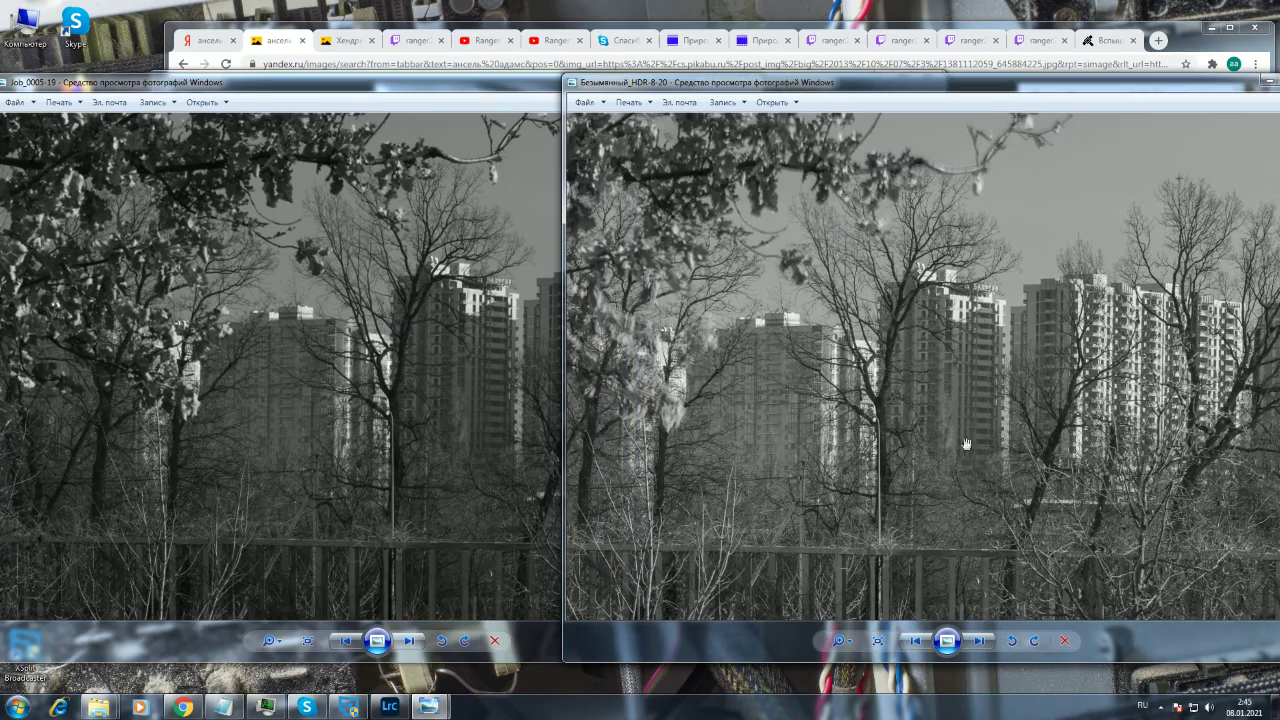
left_click_drag(313, 428, 406, 378)
left_click(794, 413)
left_click_drag(850, 374, 868, 402)
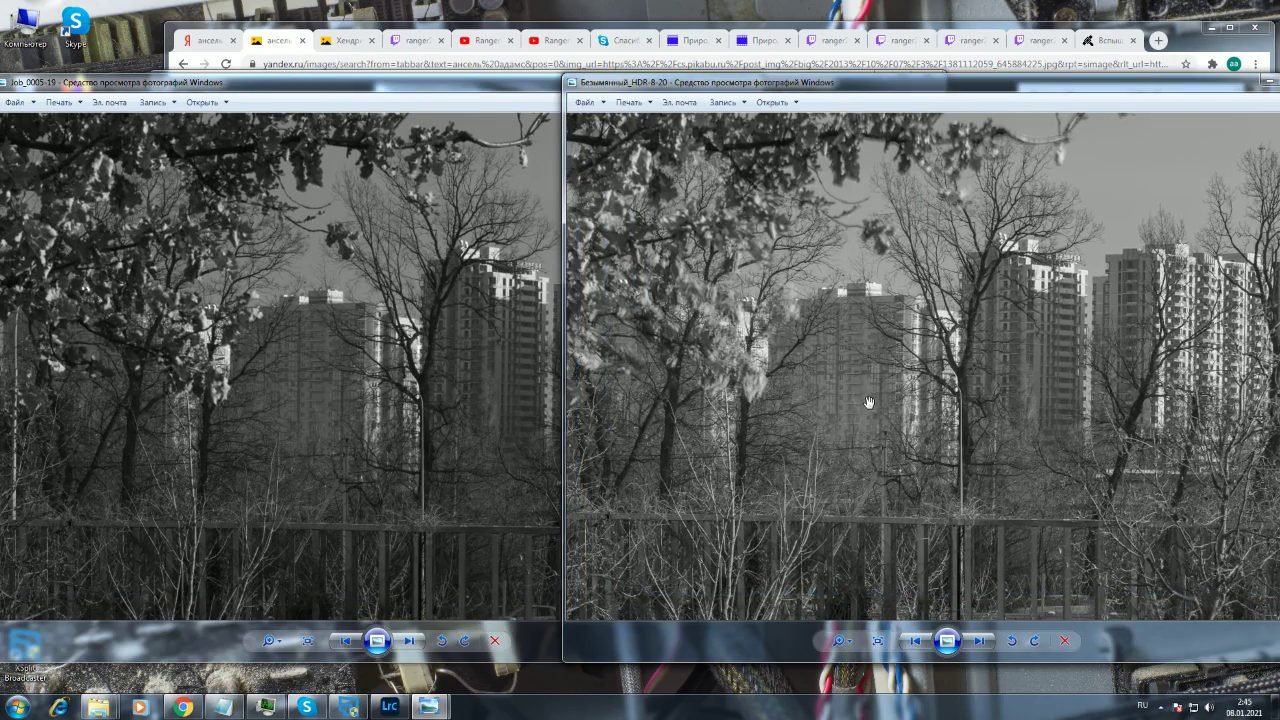
- Move the view of both photos from the high-rises down to the fence, the bare trees and the lawn
left_click_drag(829, 354, 806, 457)
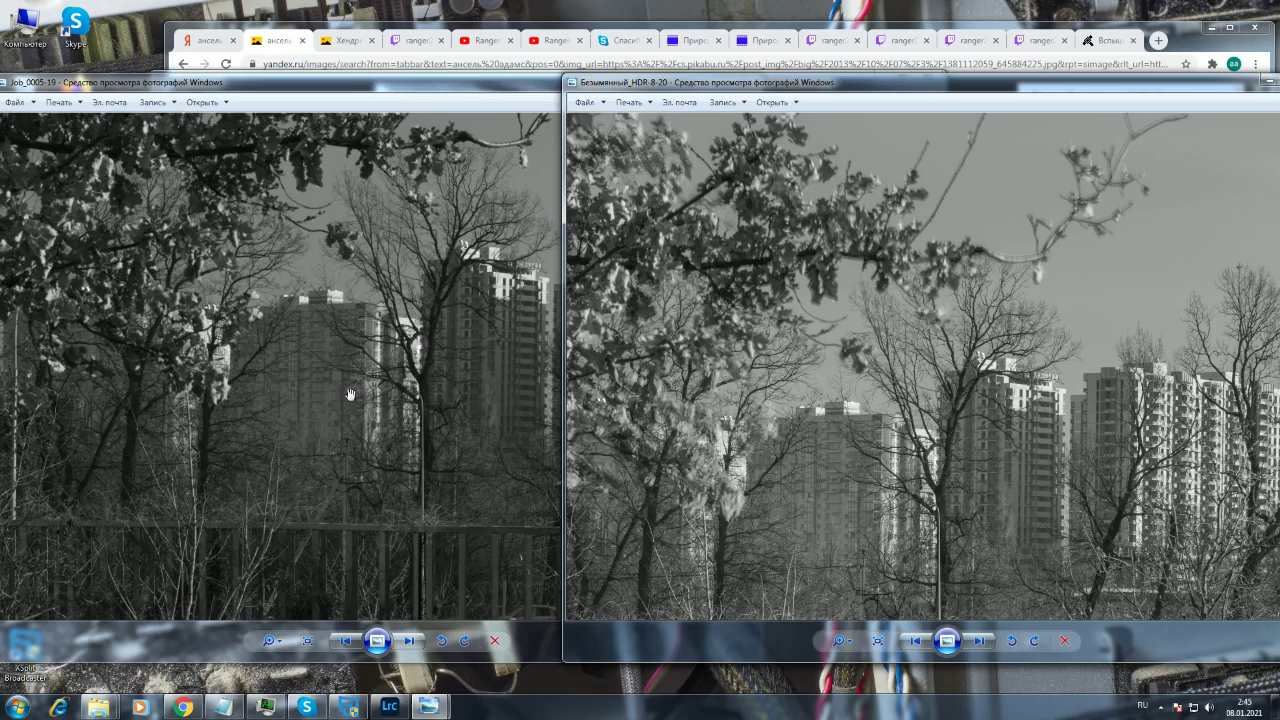
left_click_drag(350, 395, 354, 268)
left_click_drag(860, 502, 823, 437)
left_click(407, 425)
left_click_drag(407, 425, 517, 417)
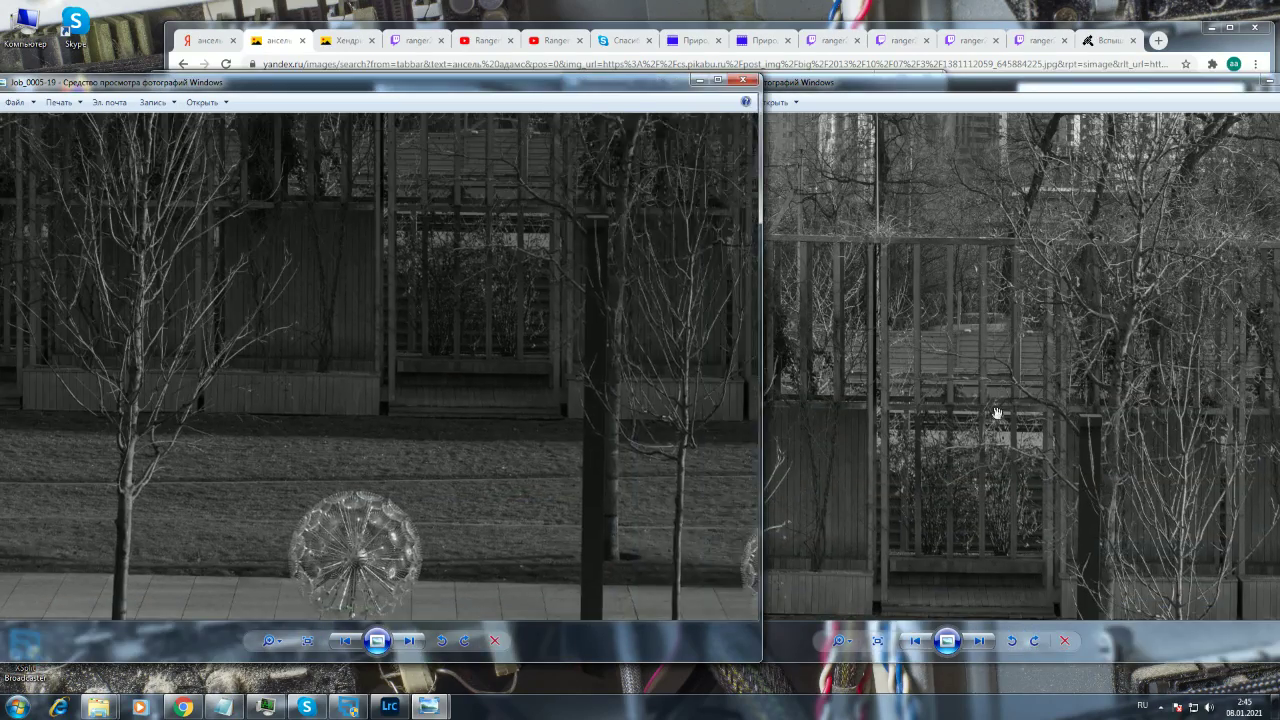
mouse_move(994, 417)
left_mouse_down()
mouse_move(577, 413)
mouse_move(652, 363)
left_mouse_up()
left_click_drag(284, 418, 251, 486)
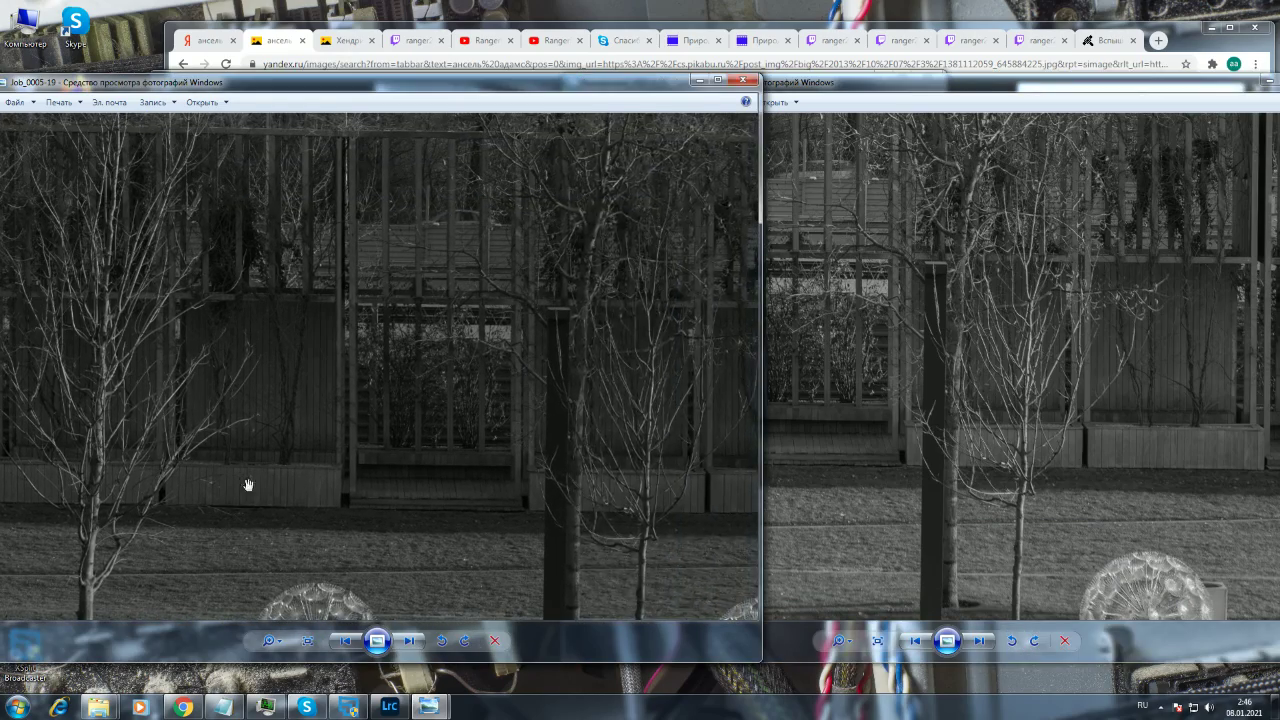
- Align both photos on the fence opening with the shrubs behind it and compare the shadow detail
left_click(831, 509)
left_click_drag(814, 430, 850, 455)
left_click(329, 380)
left_click_drag(329, 380, 270, 400)
left_click(790, 420)
left_click_drag(790, 420, 818, 444)
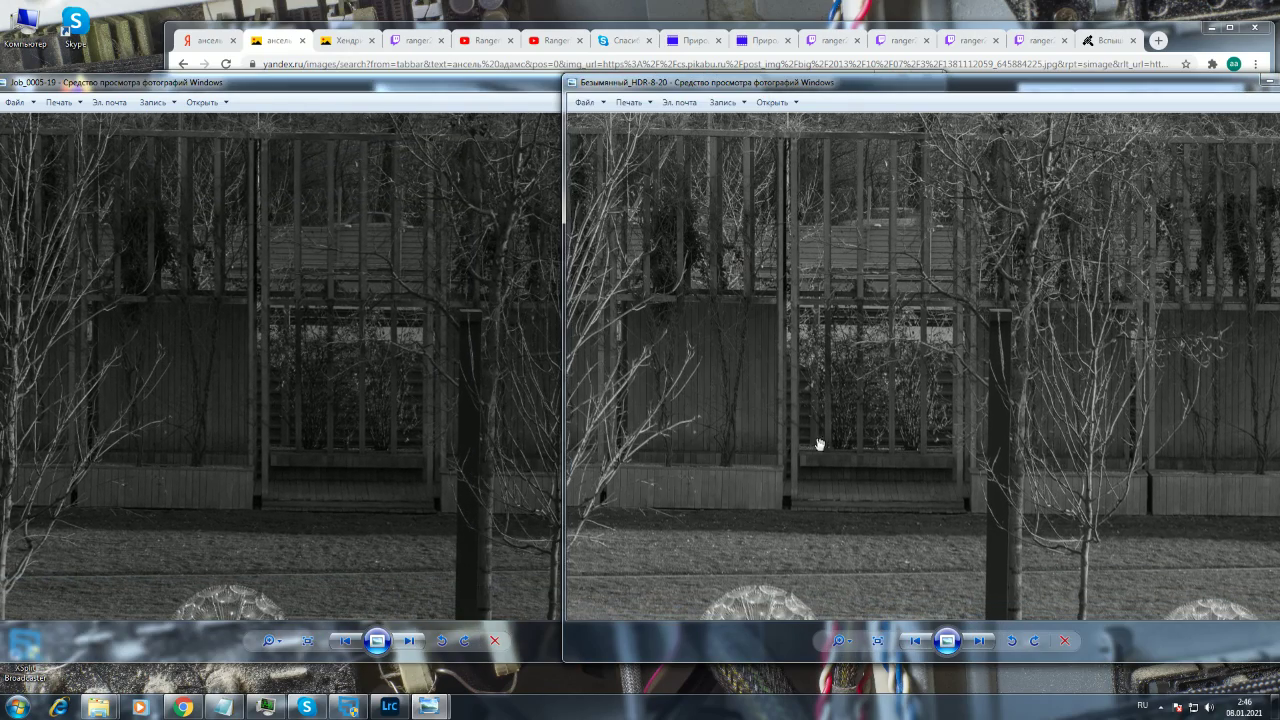
left_click(480, 415)
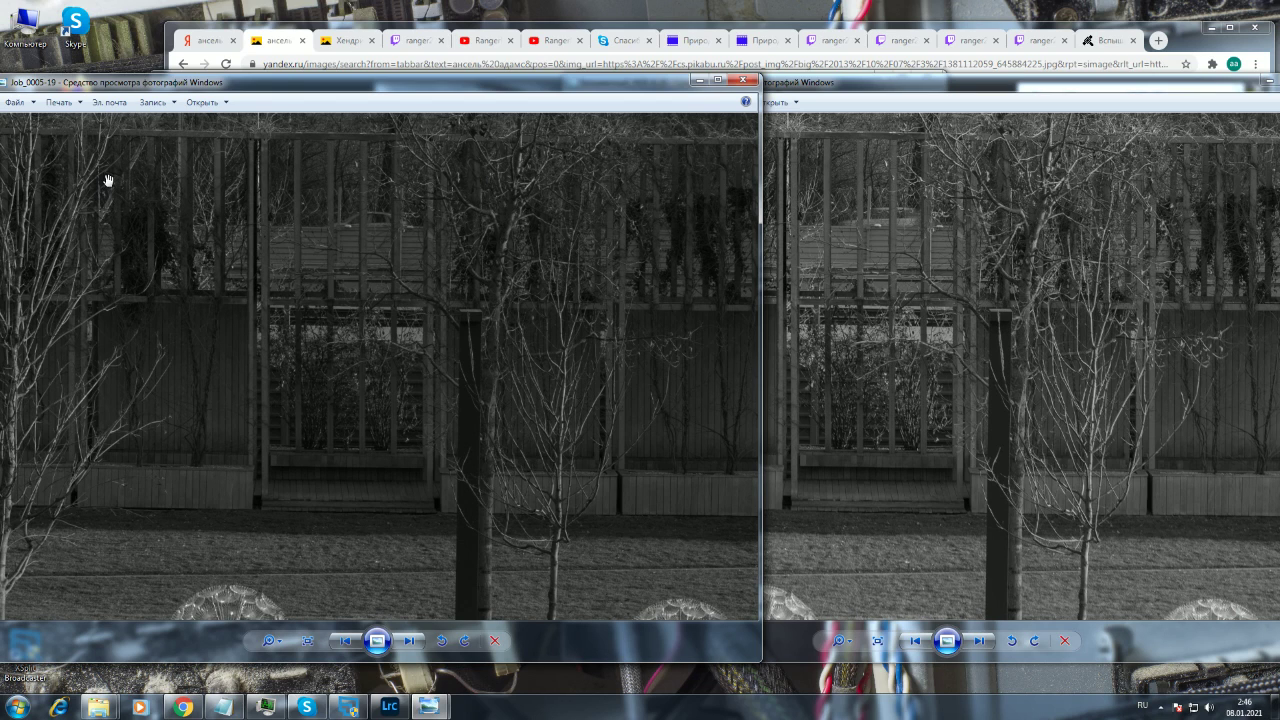
left_click(950, 306)
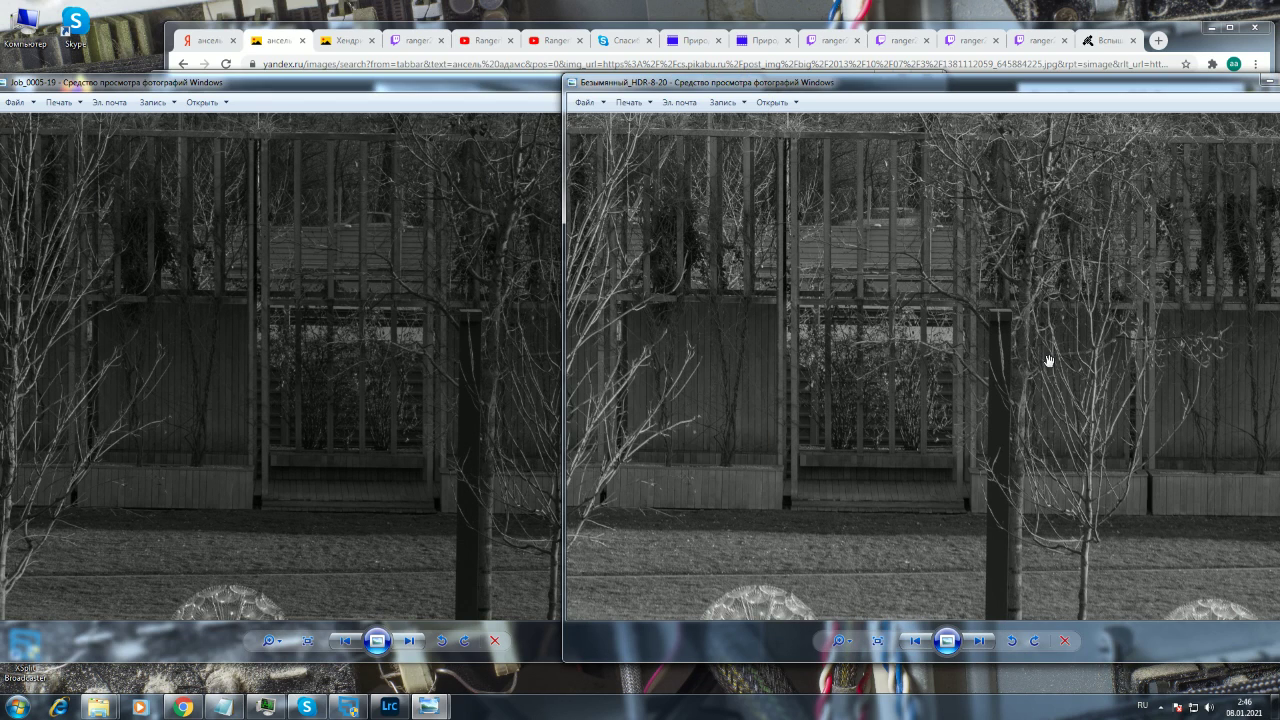
- Frame the water tower, the neighbouring high-rises and the bare treetops in both photos to compare them
key("Right")
left_click(398, 383)
key("Right")
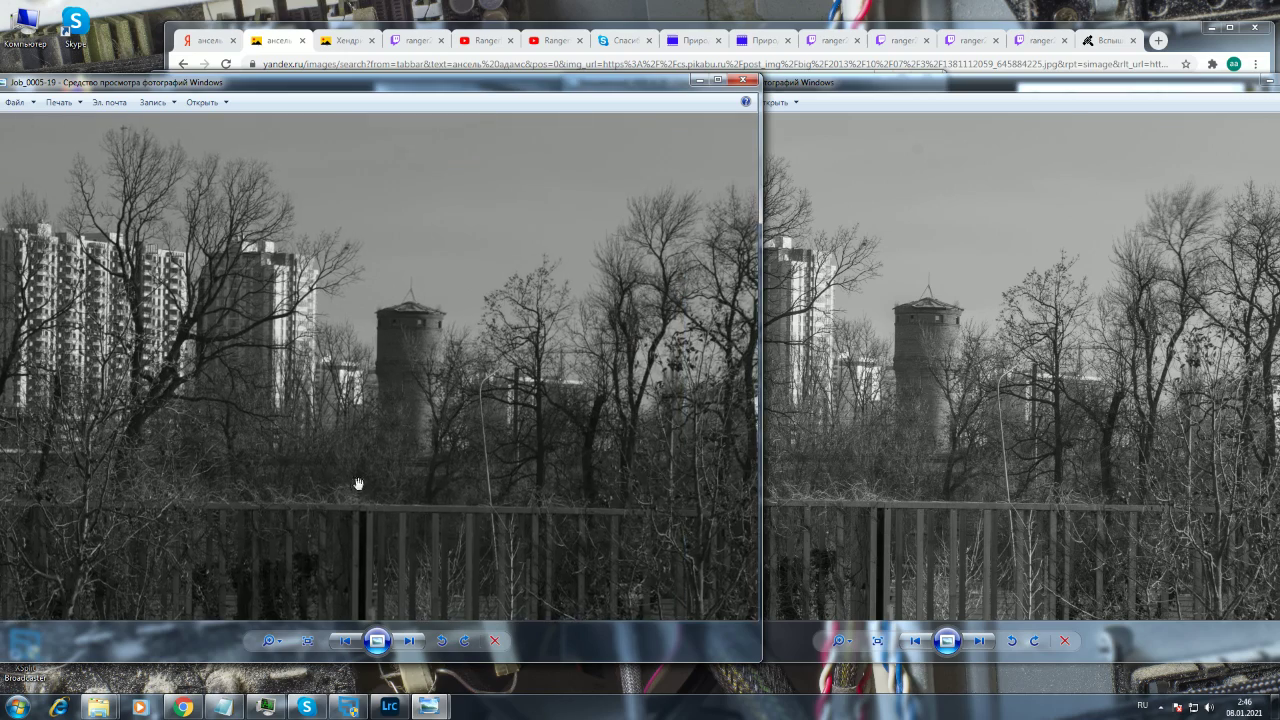
key("Right")
left_click(925, 450)
key("Right")
left_click(396, 461)
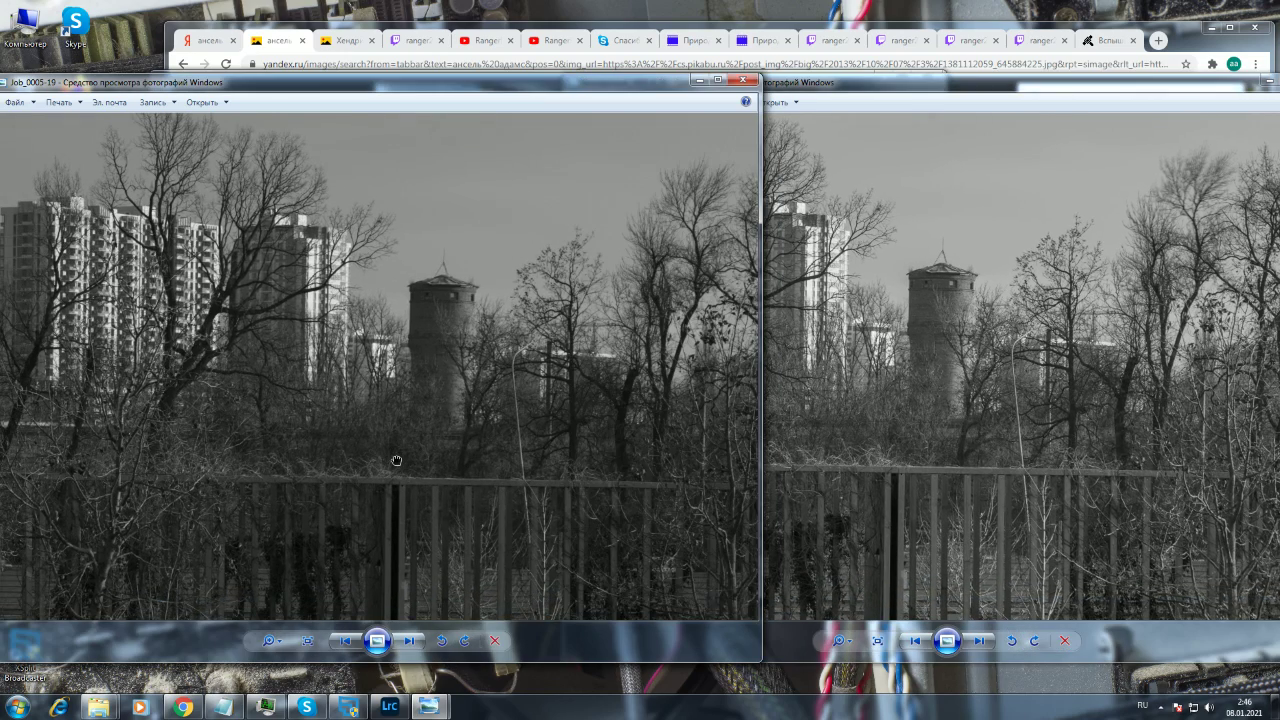
key("Right")
left_click(1045, 393)
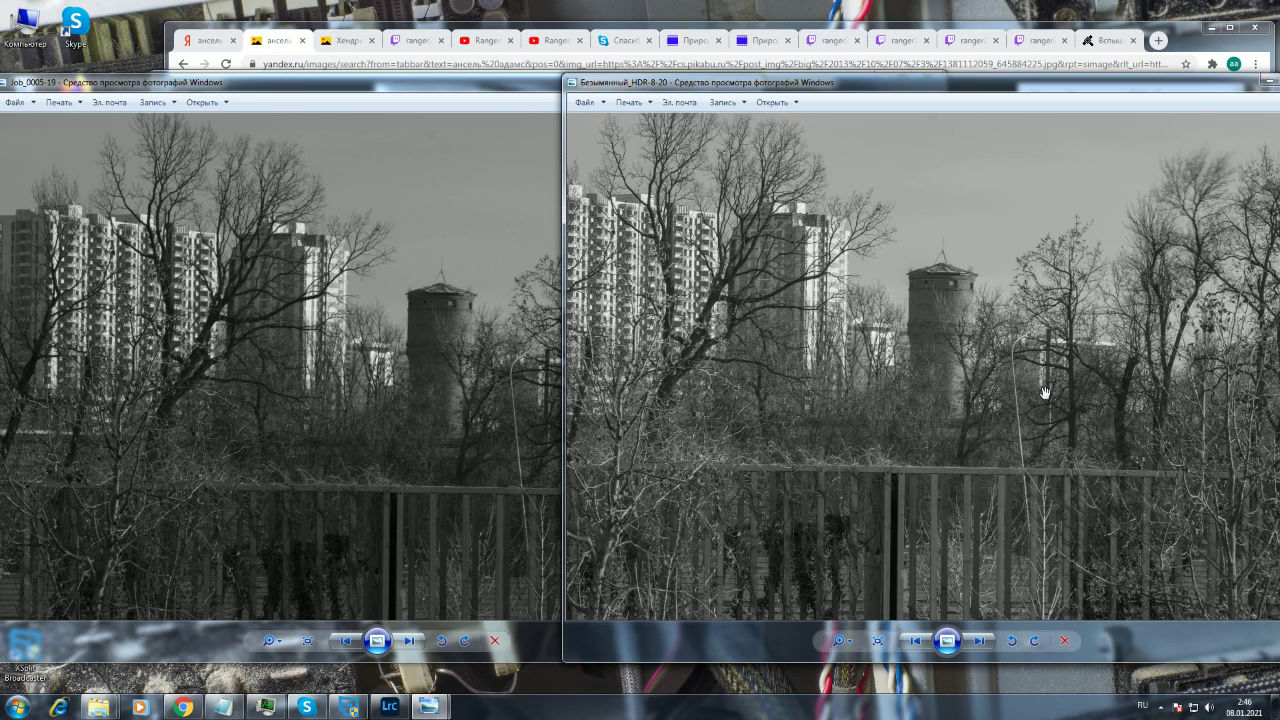
- Widen the view of the Безымянный_HDR photo to examine the high-rises, the water tower and the sky together
key("Right")
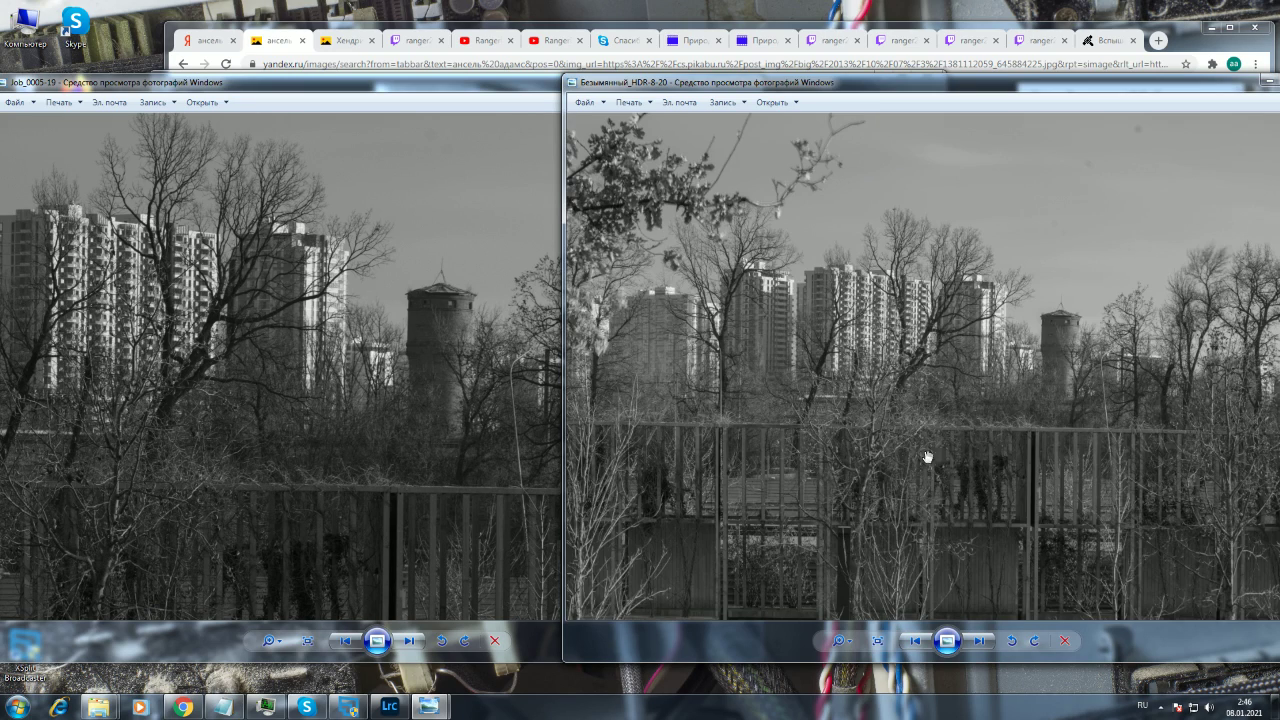
key("Right")
key("Right")
key("Right")
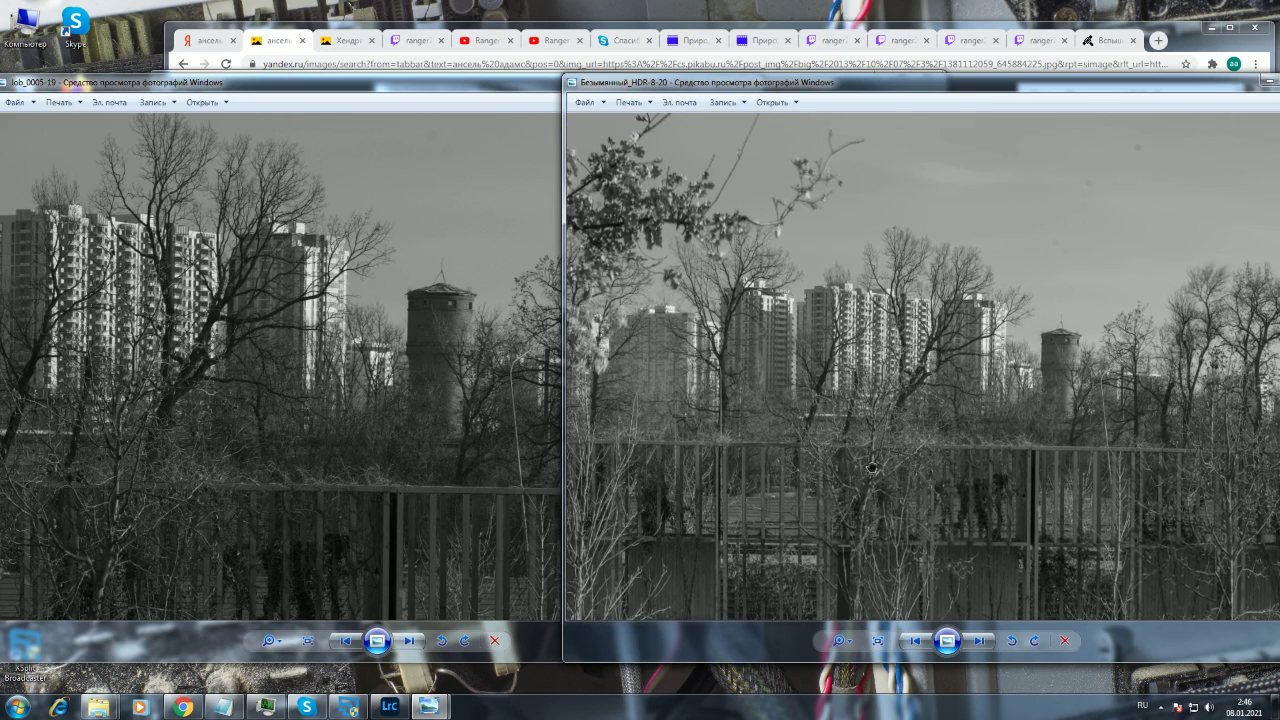
key("Right")
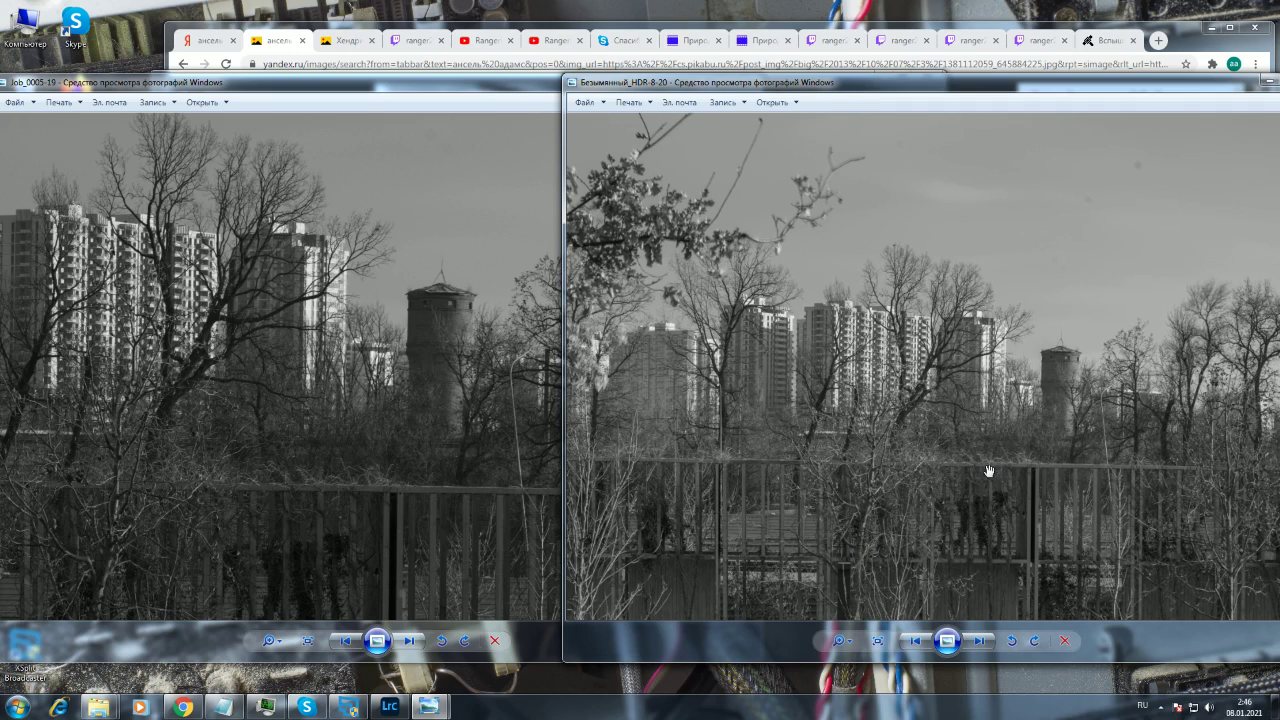
key("Right")
key("Right")
key("Right")
key("Right")
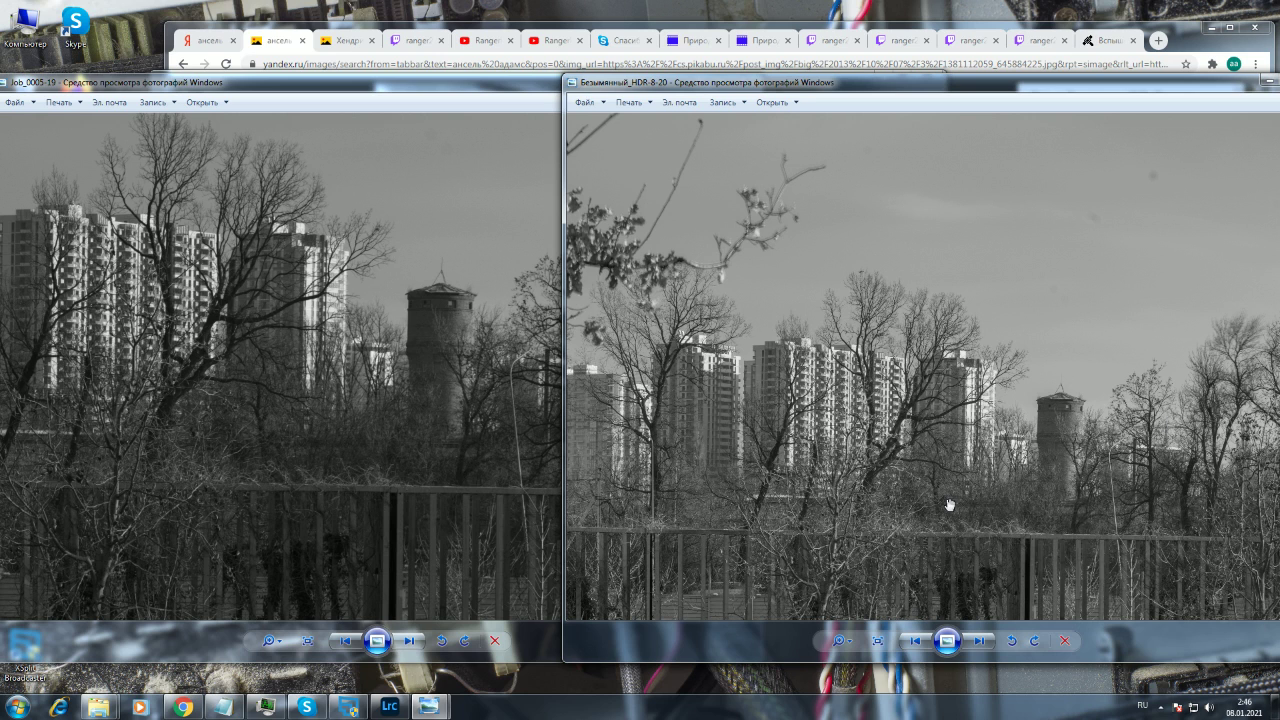
scroll(768, 423, "up", 2)
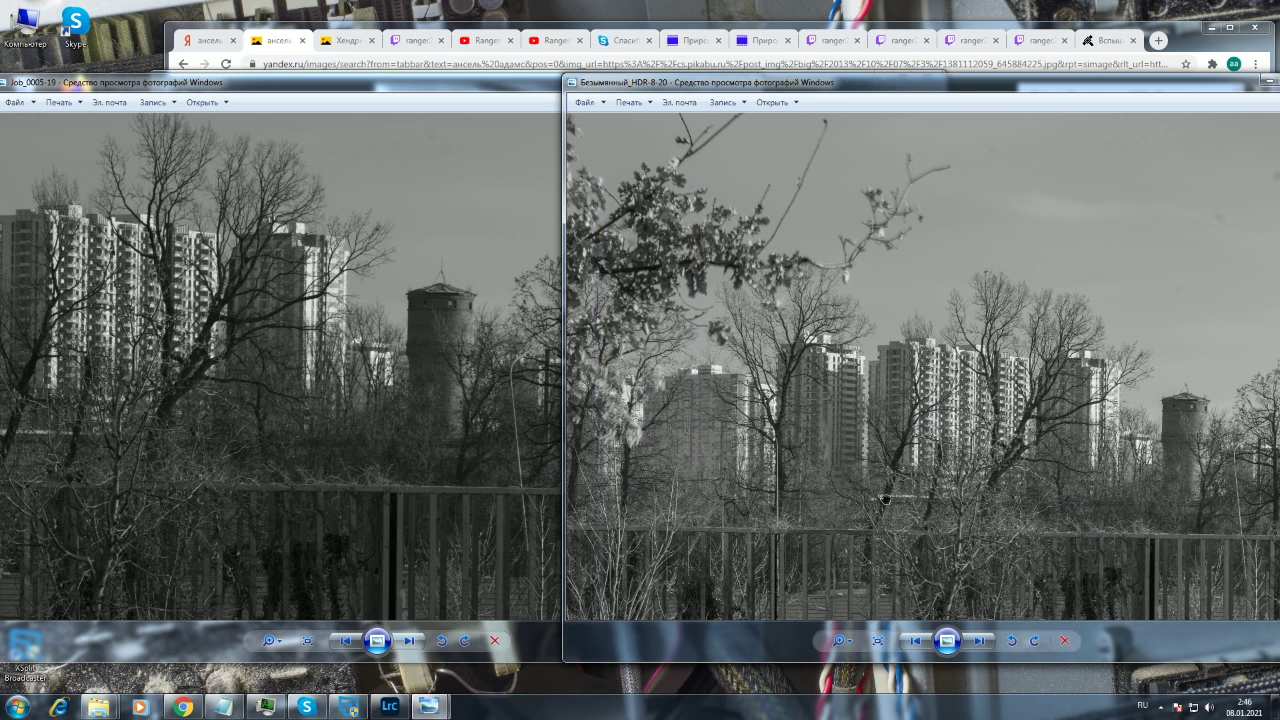
scroll(930, 370, "right", 3)
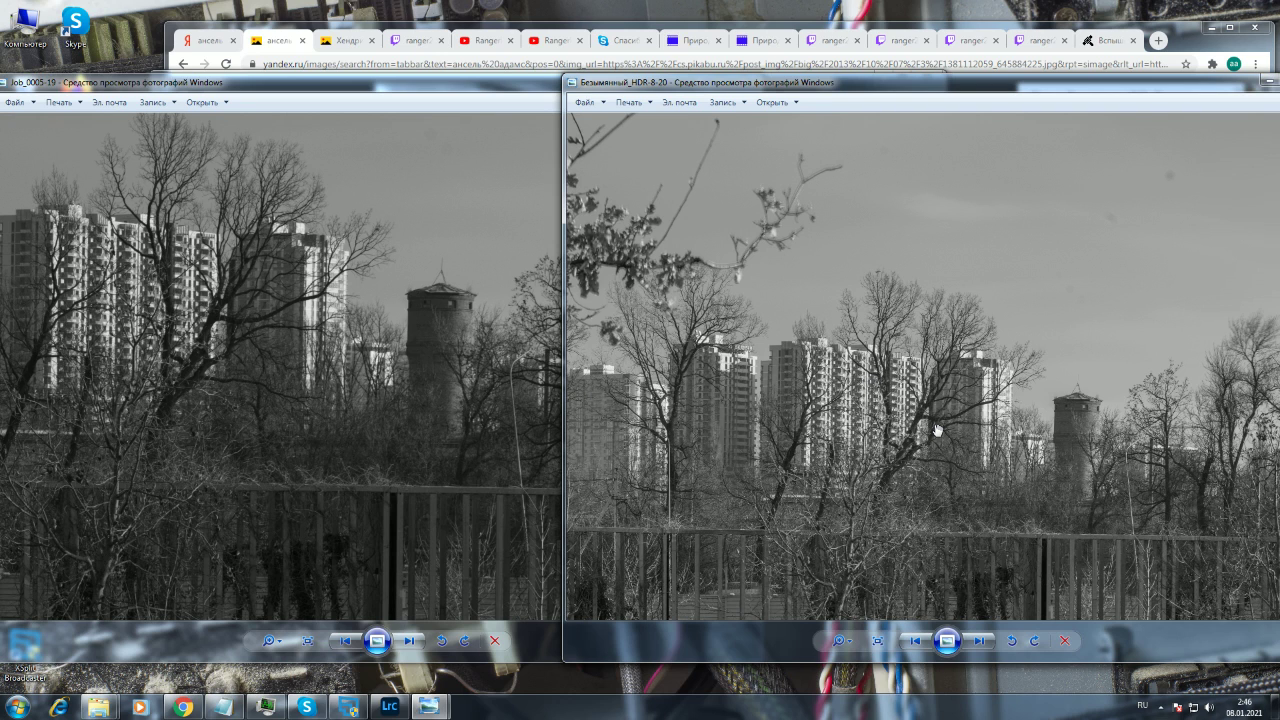
scroll(895, 398, "down", 2)
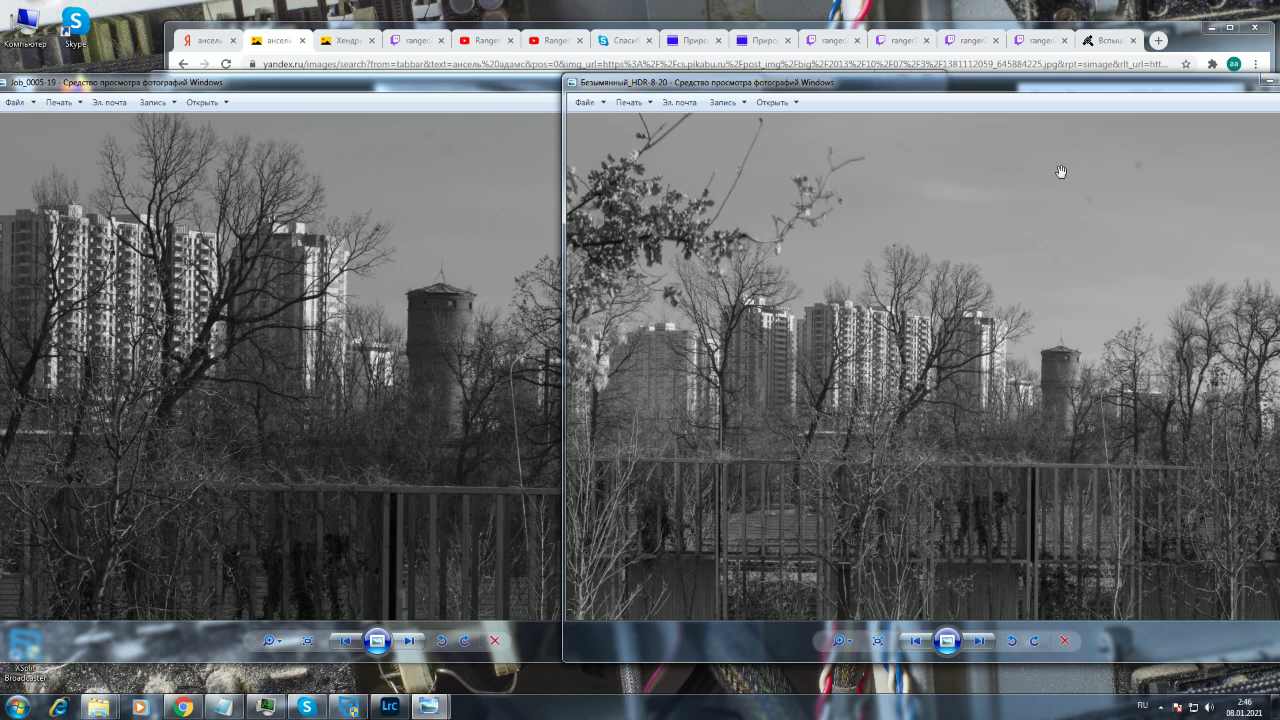
- Widen the Job photo to a comparable view of the high-rises, the water tower and the sky
left_click(455, 336)
left_click_drag(455, 336, 481, 380)
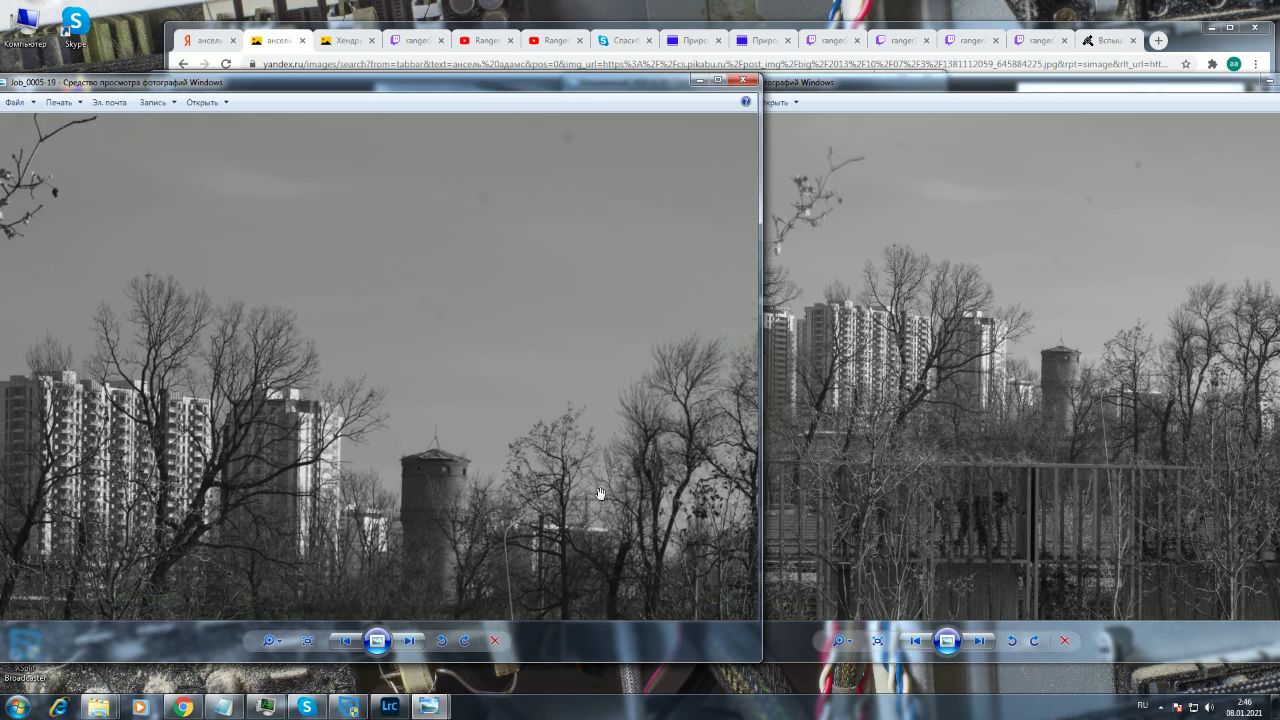
scroll(608, 392, "down", 2)
scroll(545, 458, "up", 3)
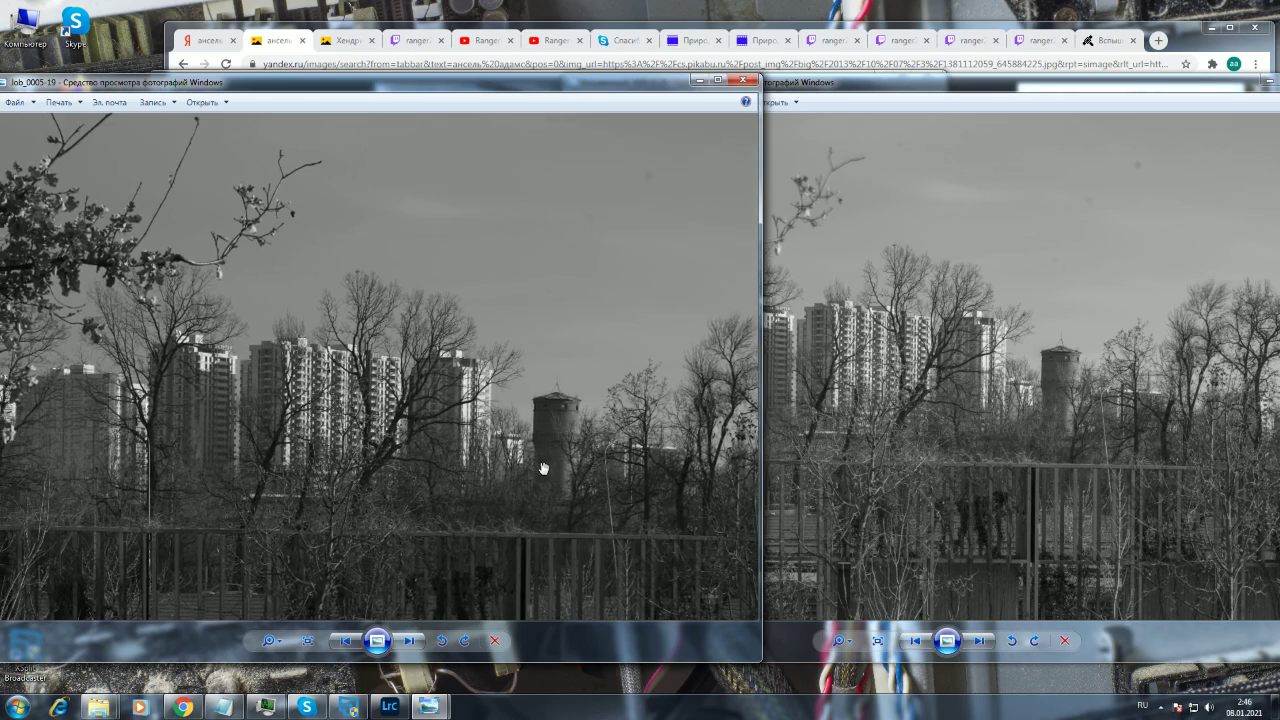
scroll(538, 458, "down", 2)
left_click(1030, 447)
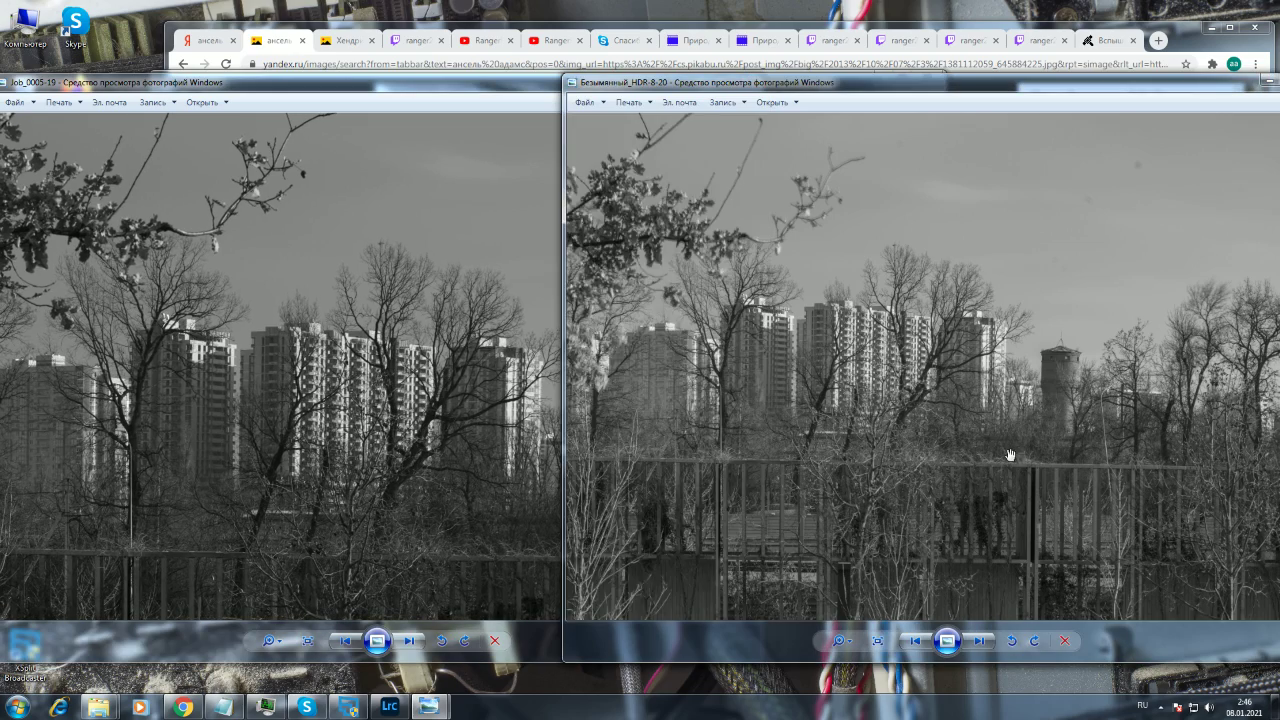
left_click_drag(1010, 455, 946, 531)
left_click(471, 449)
scroll(519, 445, "up", 2)
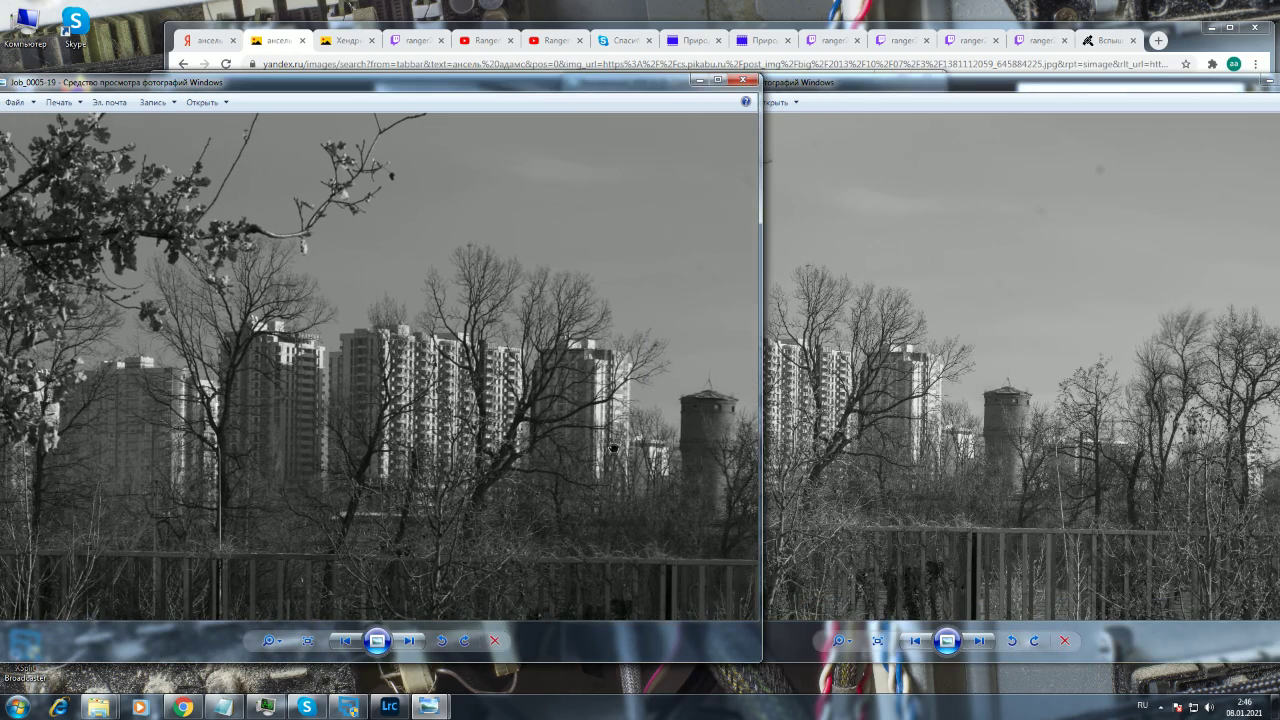
left_click_drag(617, 444, 521, 444)
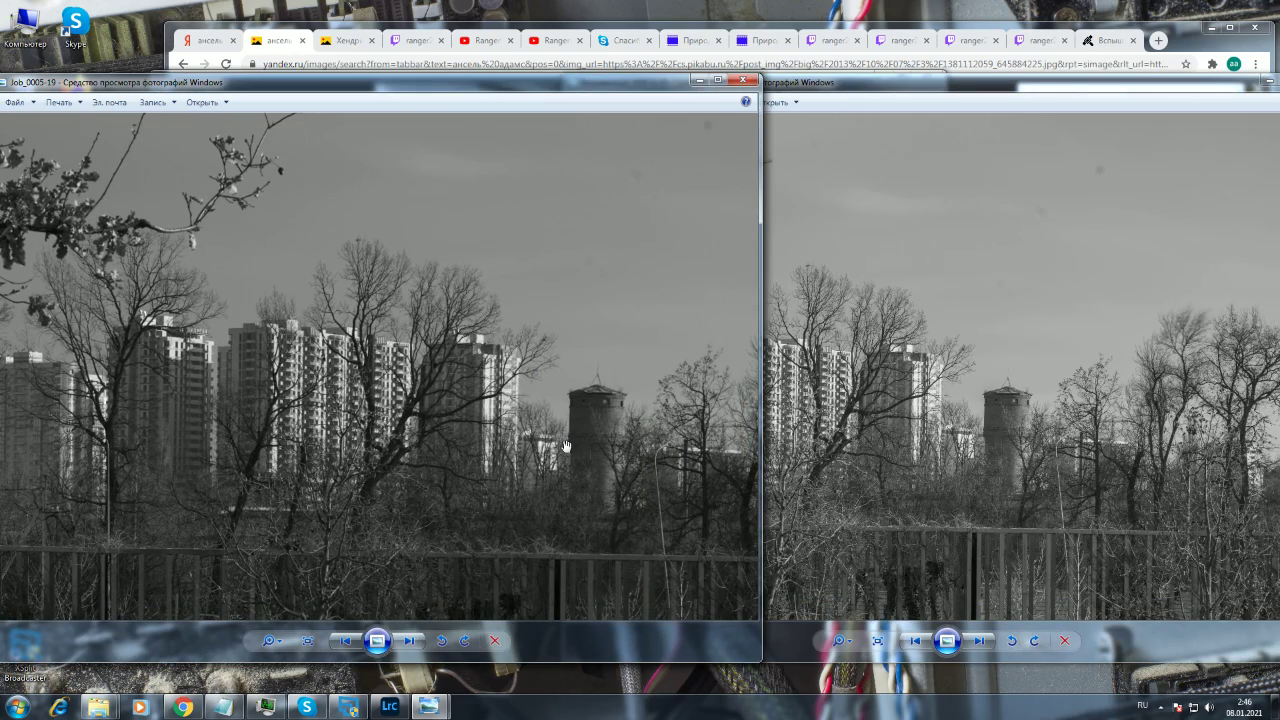
- Match the Безымянный_HDR photo's magnification and framing to the Job photo on the row of high-rises to compare tones
left_click(956, 451)
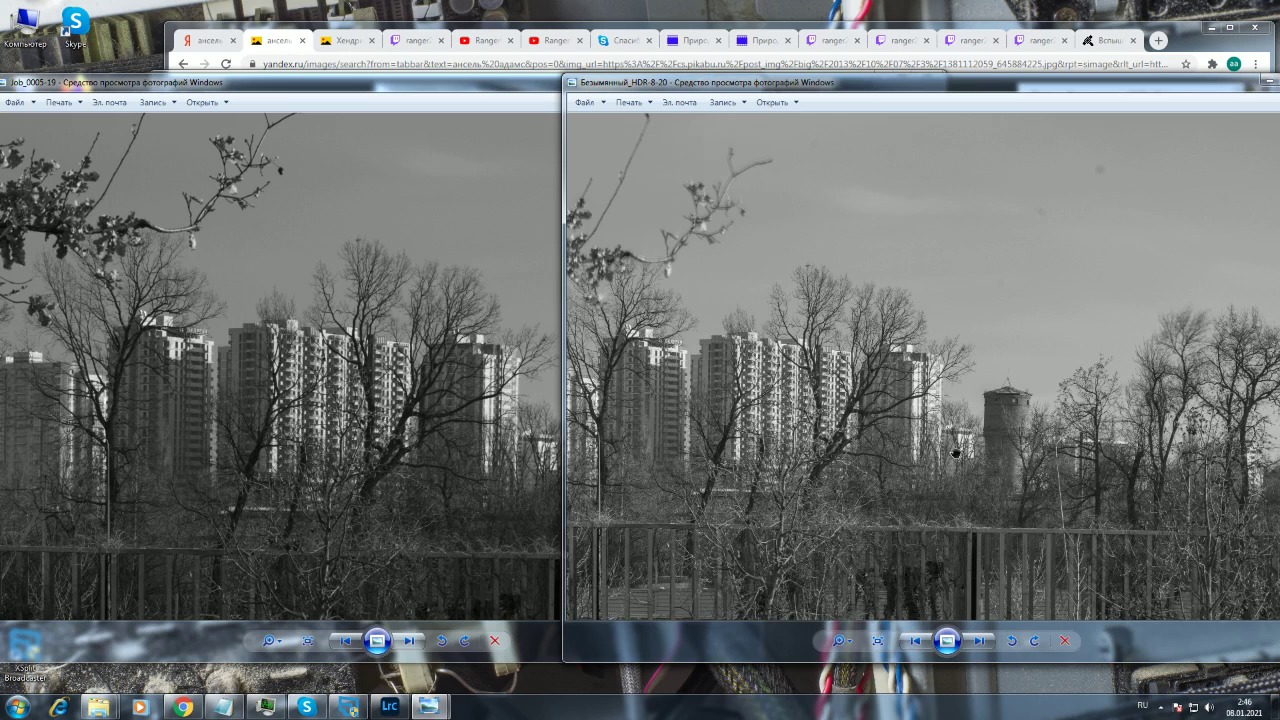
scroll(958, 451, "up", 2)
left_click_drag(960, 451, 903, 460)
scroll(903, 460, "down", 1)
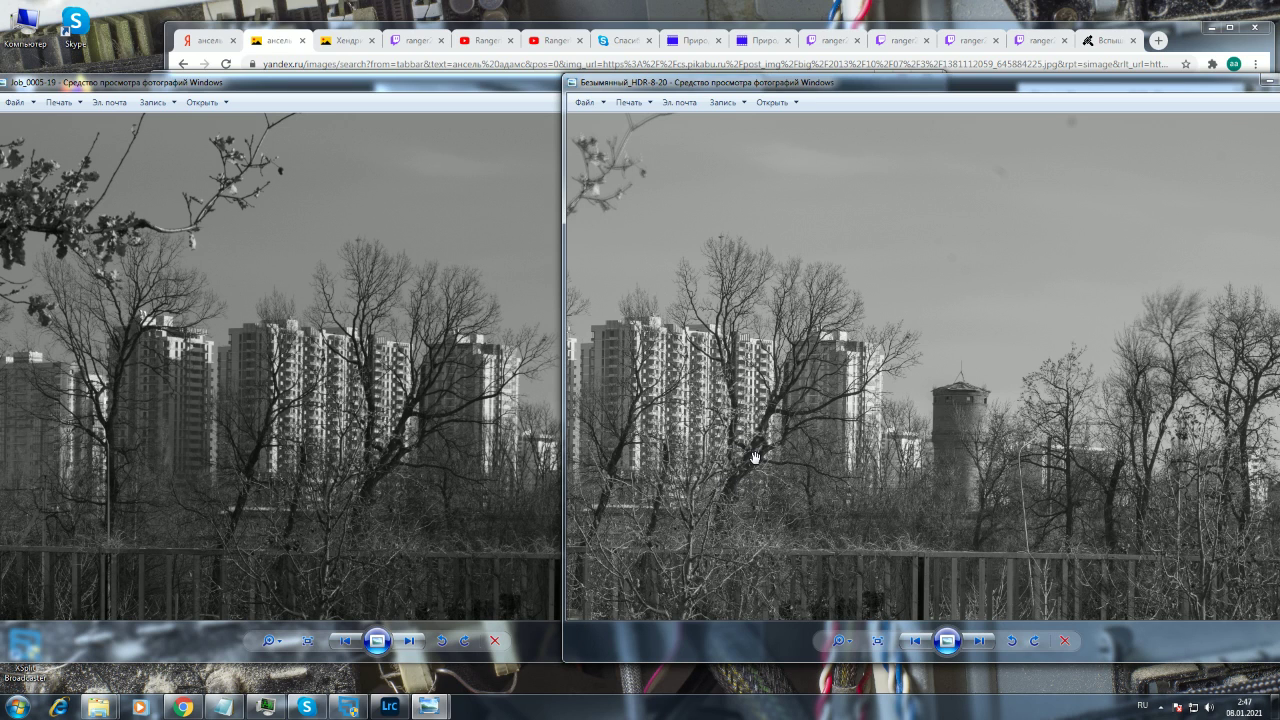
left_click(435, 346)
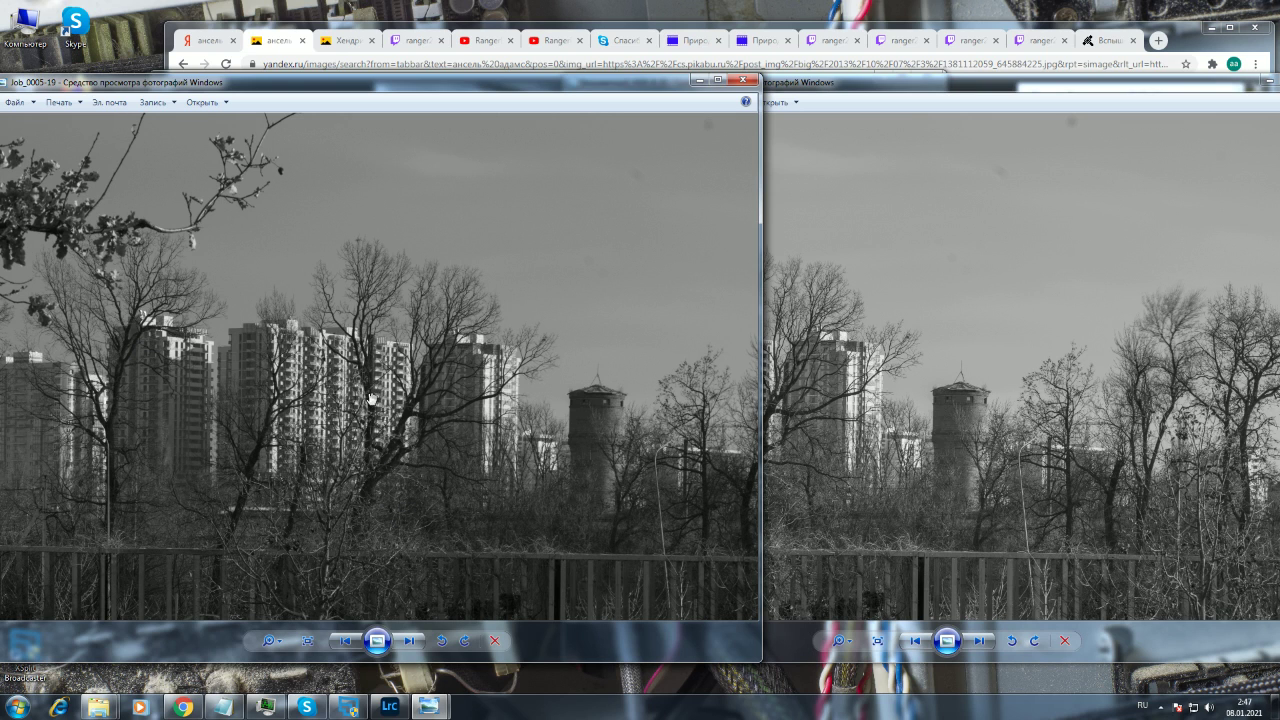
left_click(822, 461)
left_click_drag(822, 461, 907, 473)
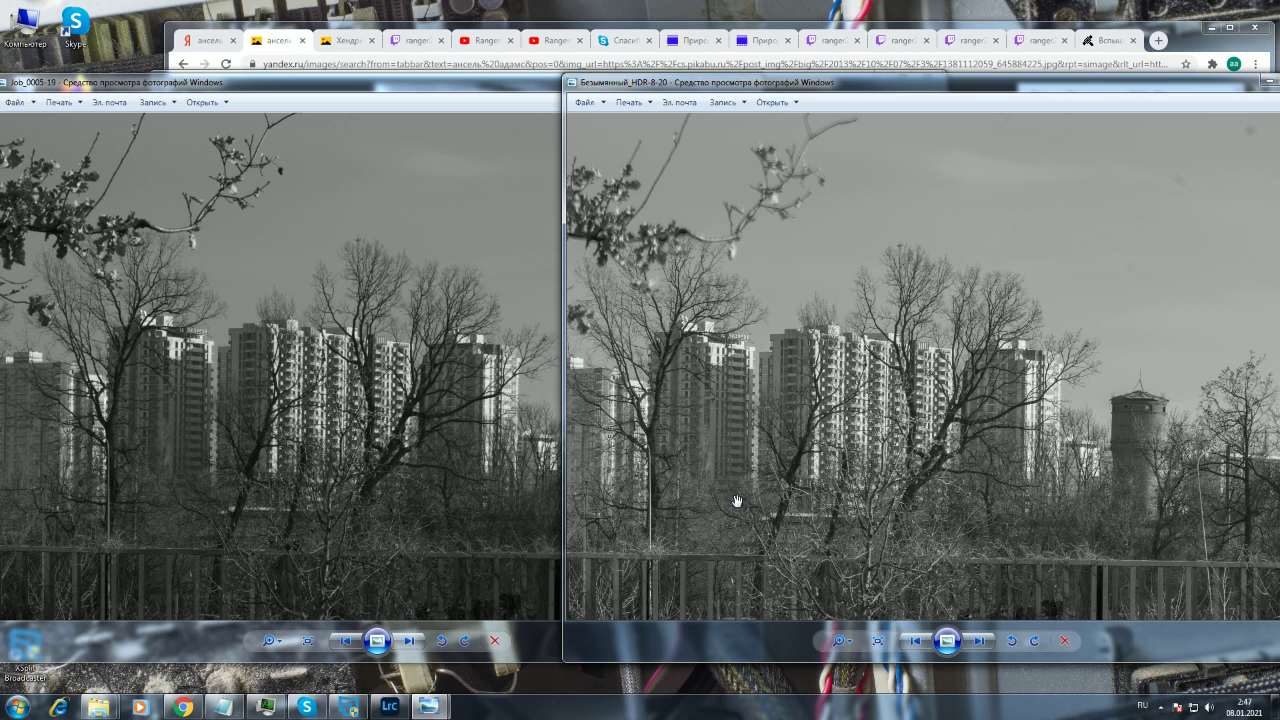
- Shift both photos to show more of the fence and undergrowth below the high-rises for comparison
scroll(843, 584, "up", 3)
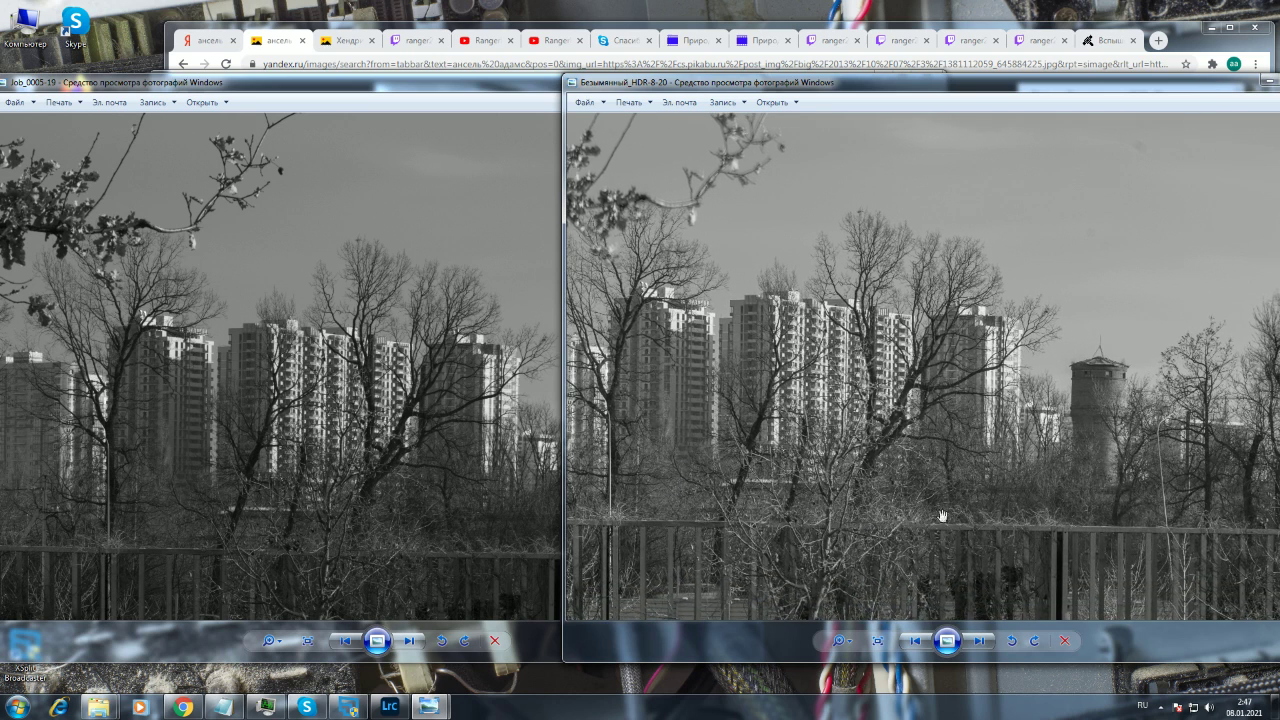
left_click(509, 488)
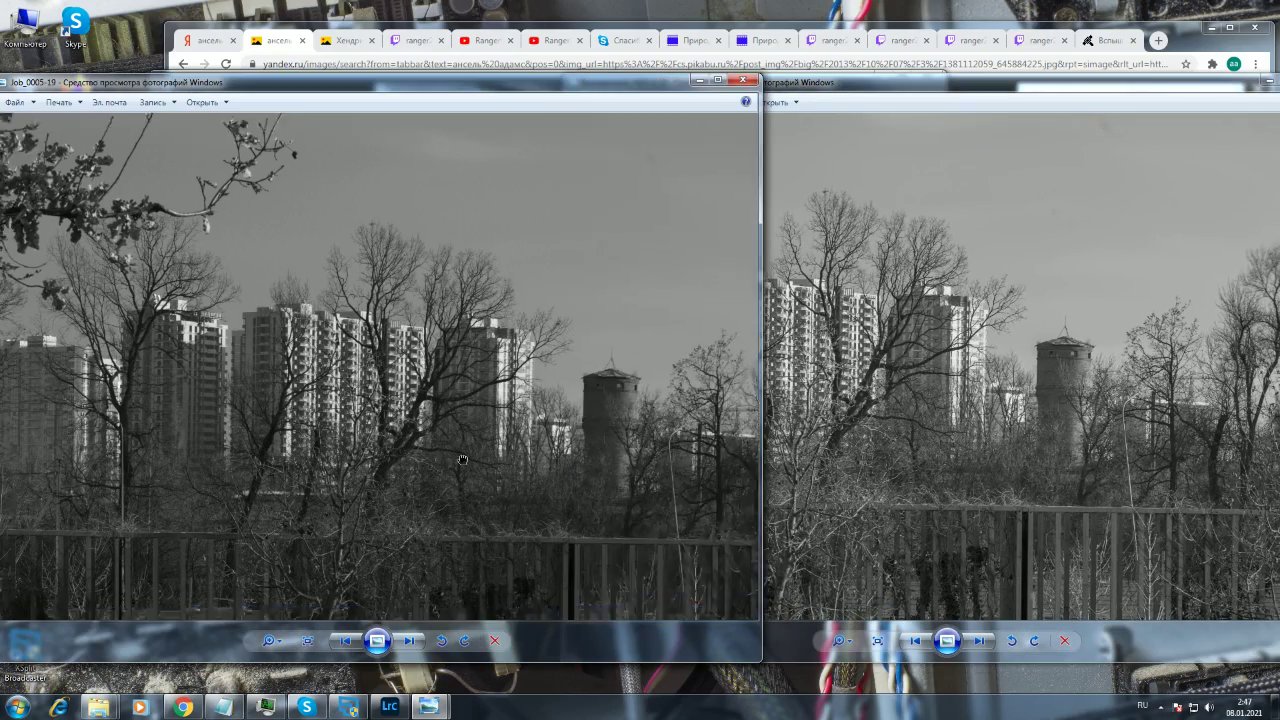
left_click_drag(450, 500, 514, 423)
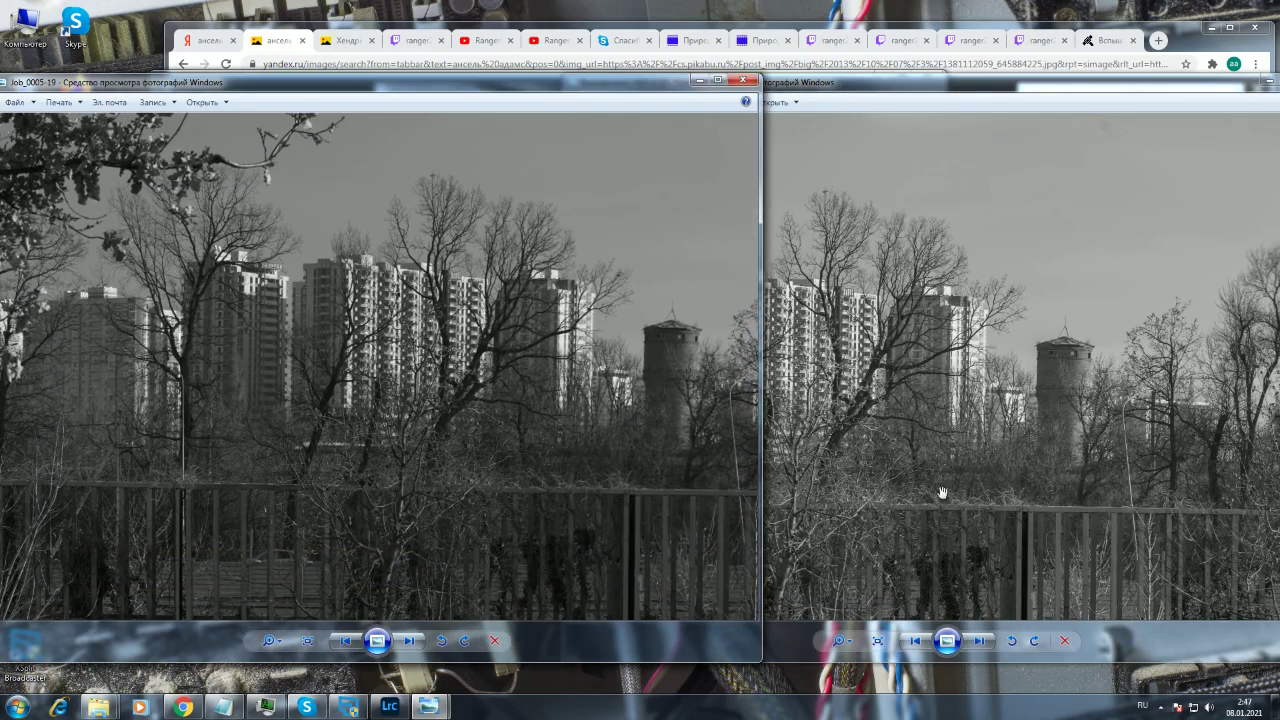
left_click_drag(943, 491, 786, 458)
- Examine the Безымянный_HDR photo alternately as a wide park scene and enlarged on the high-rises and fence
key("Right")
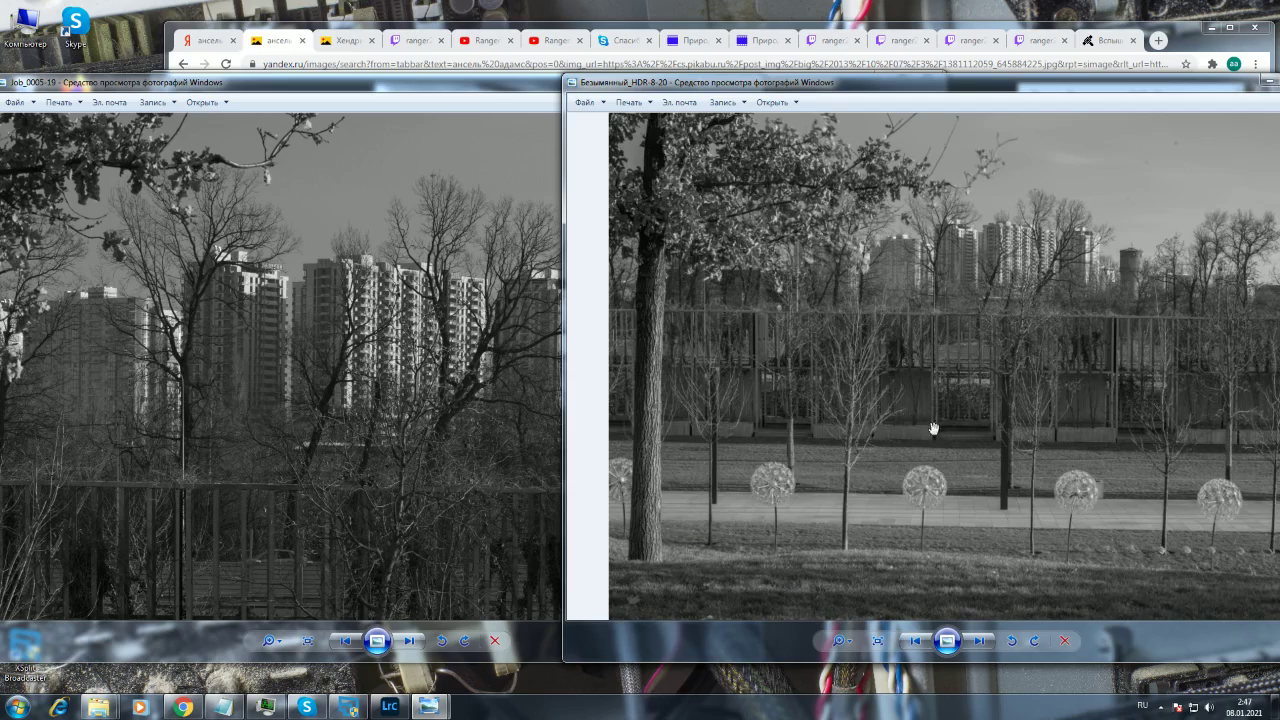
key("Right")
key("Right")
key("Right")
key("Right")
key("Right")
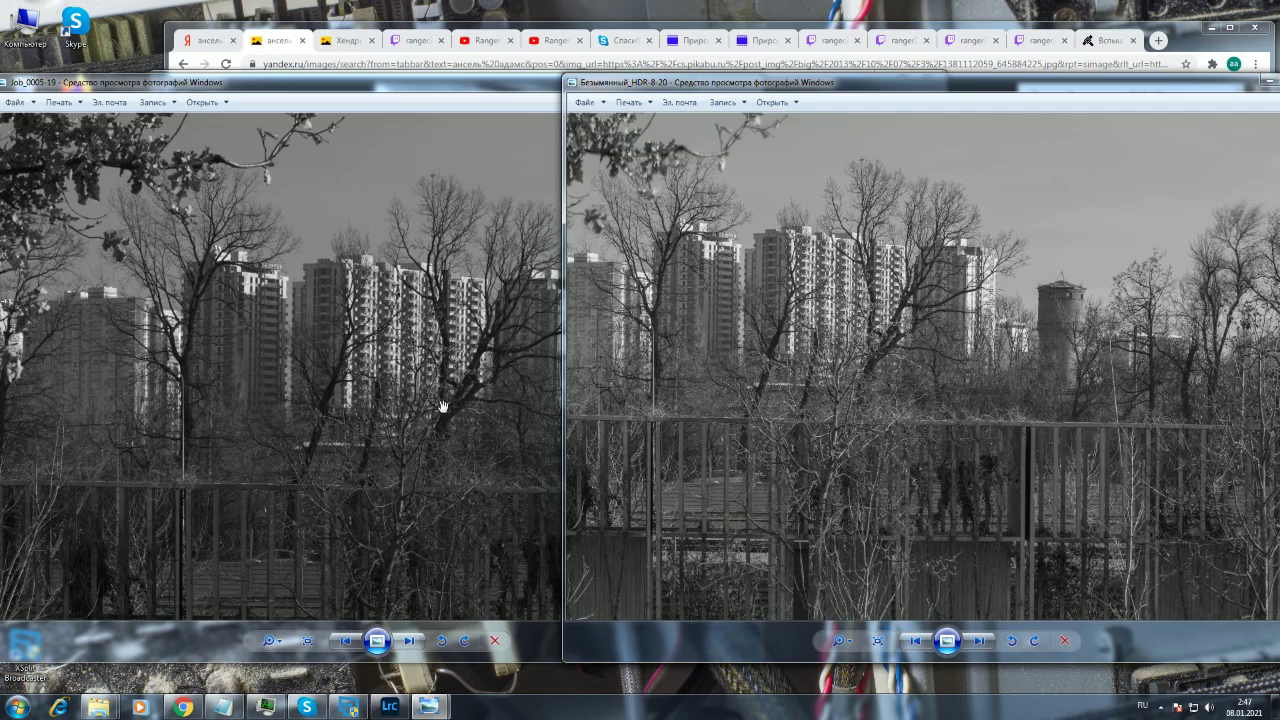
key("Right")
key("Right")
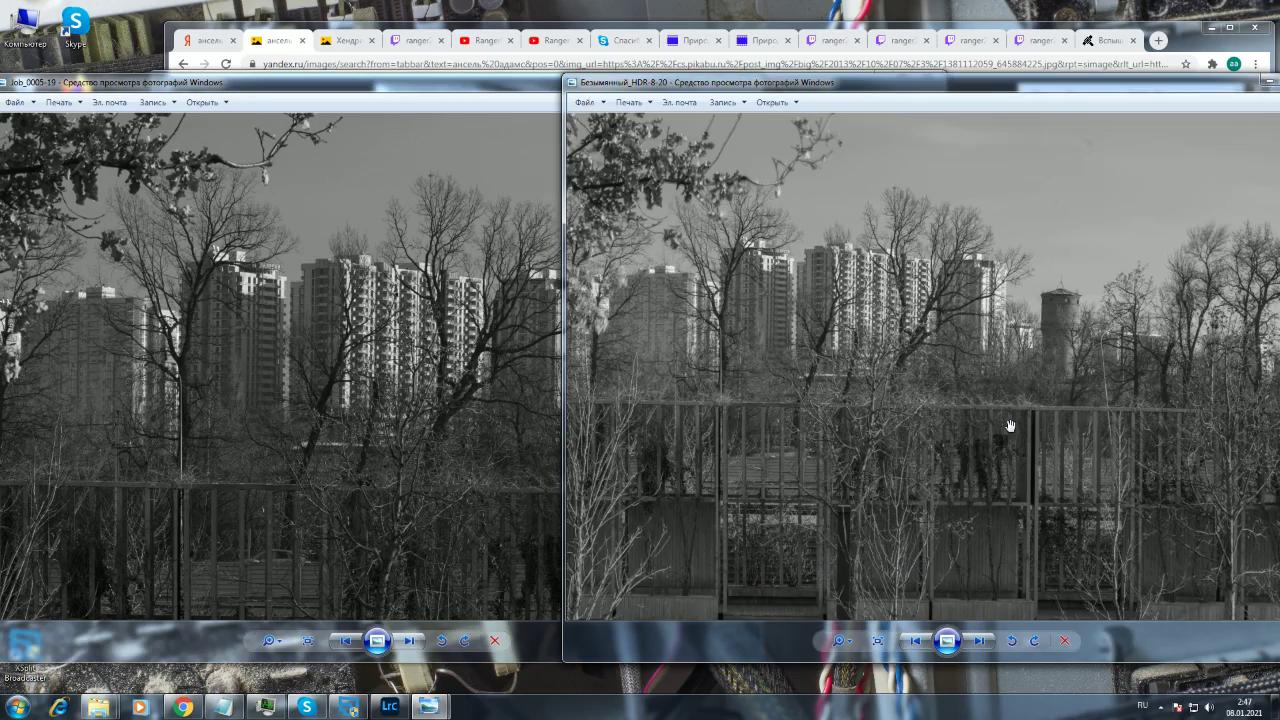
key("Right")
key("Right")
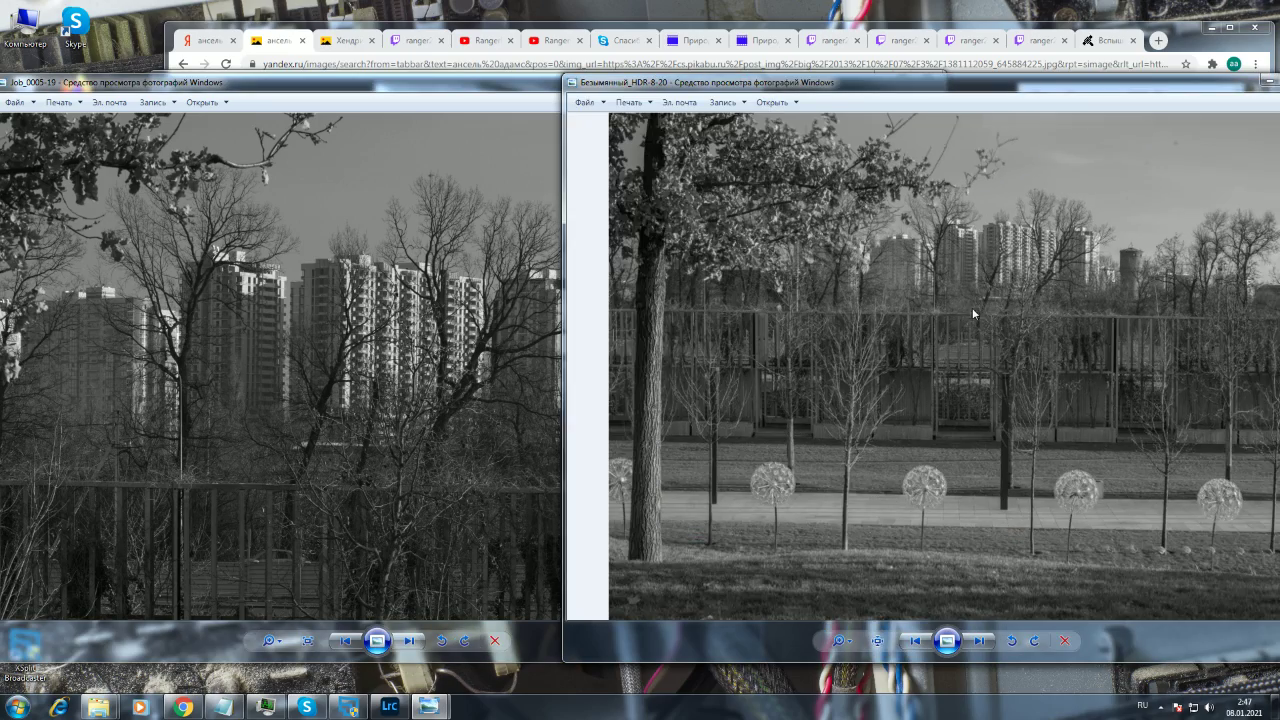
- Enlarge the Безымянный_HDR photo again and examine the fence, the panels beneath it and the skyline
key("Right")
key("Right")
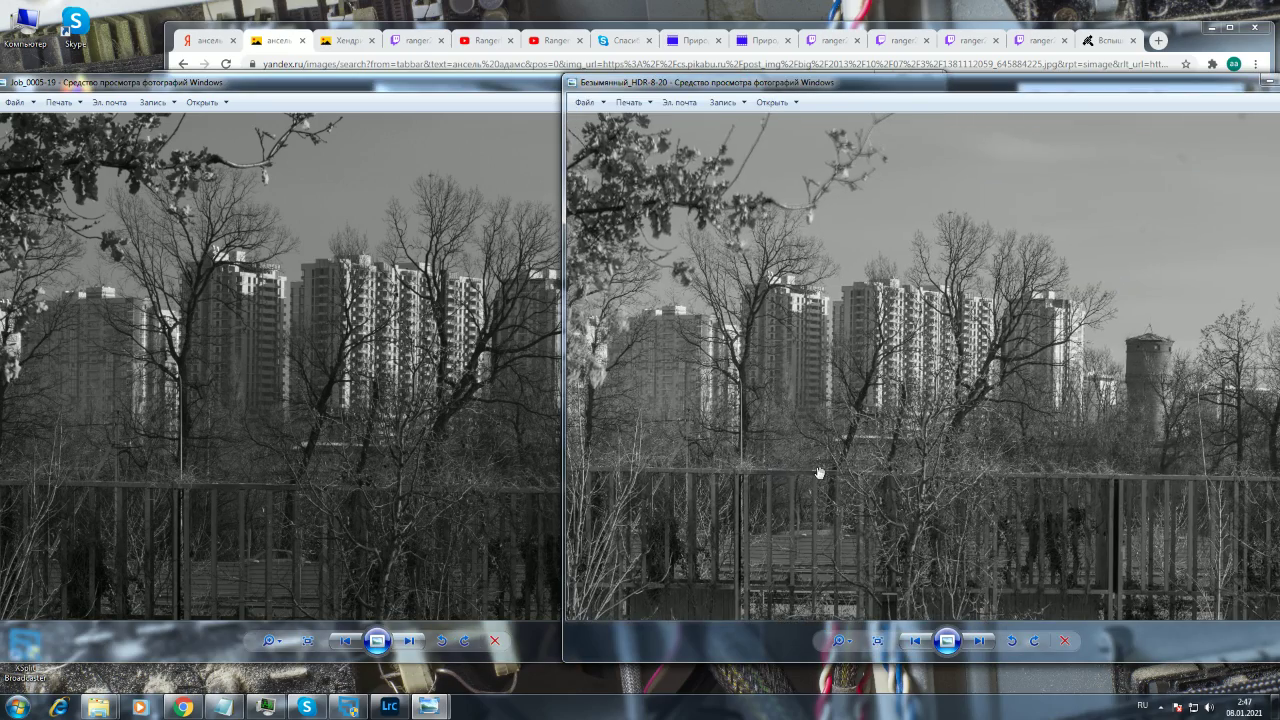
key("Right")
left_click_drag(907, 468, 884, 358)
key("Right")
key("Right")
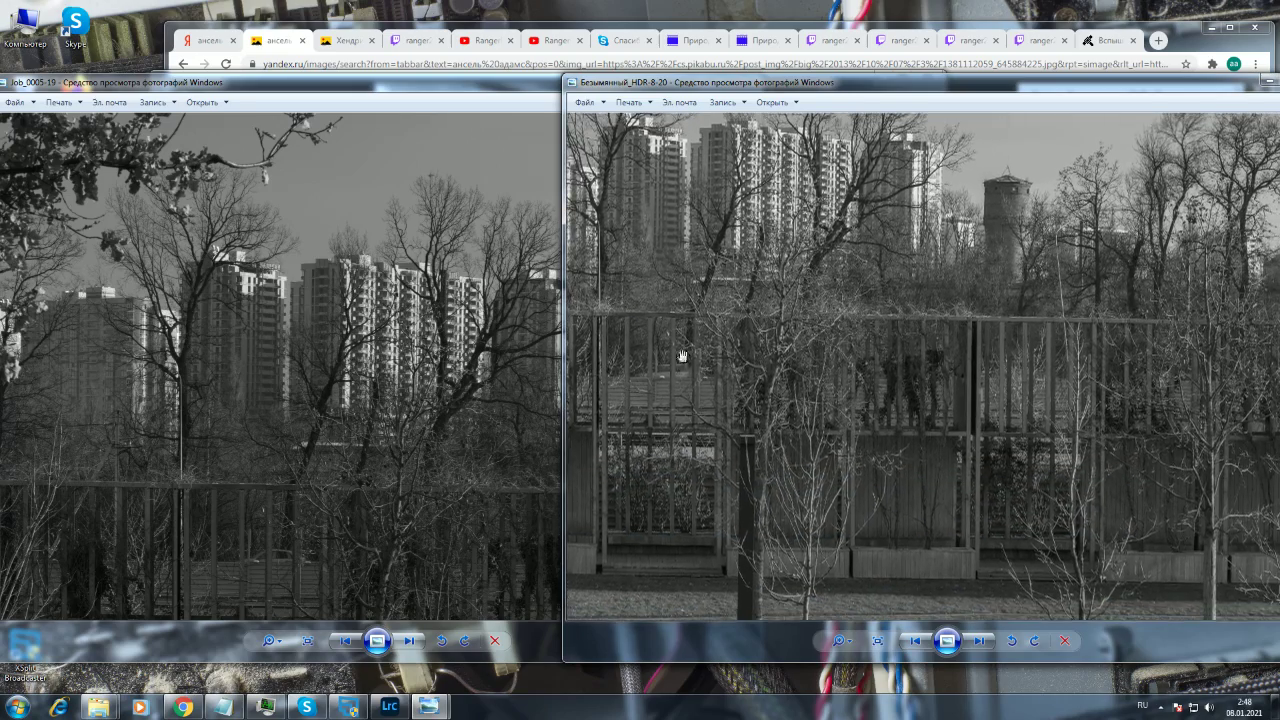
key("Right")
left_click_drag(829, 397, 803, 425)
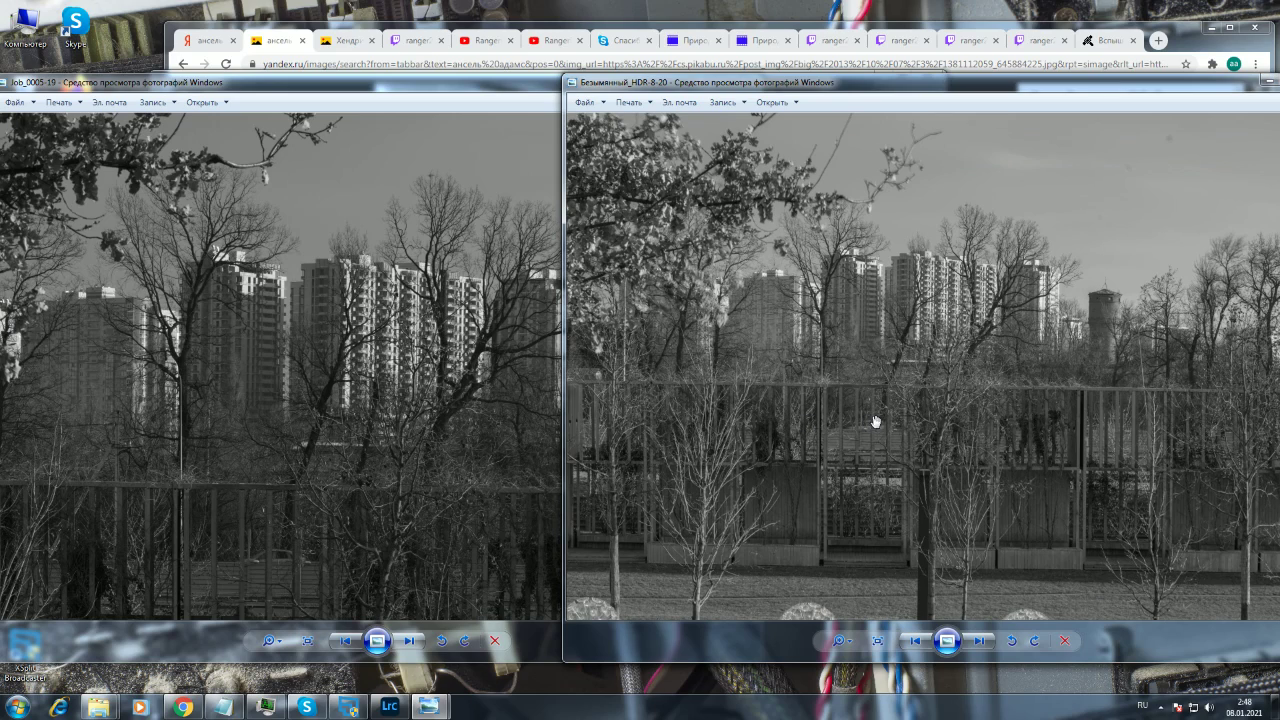
- Enlarge the Безымянный_HDR-8-20 photo and frame its high-rises and fence to match the Job_0005-19 view
scroll(970, 356, "up", 1)
left_click_drag(970, 356, 950, 384)
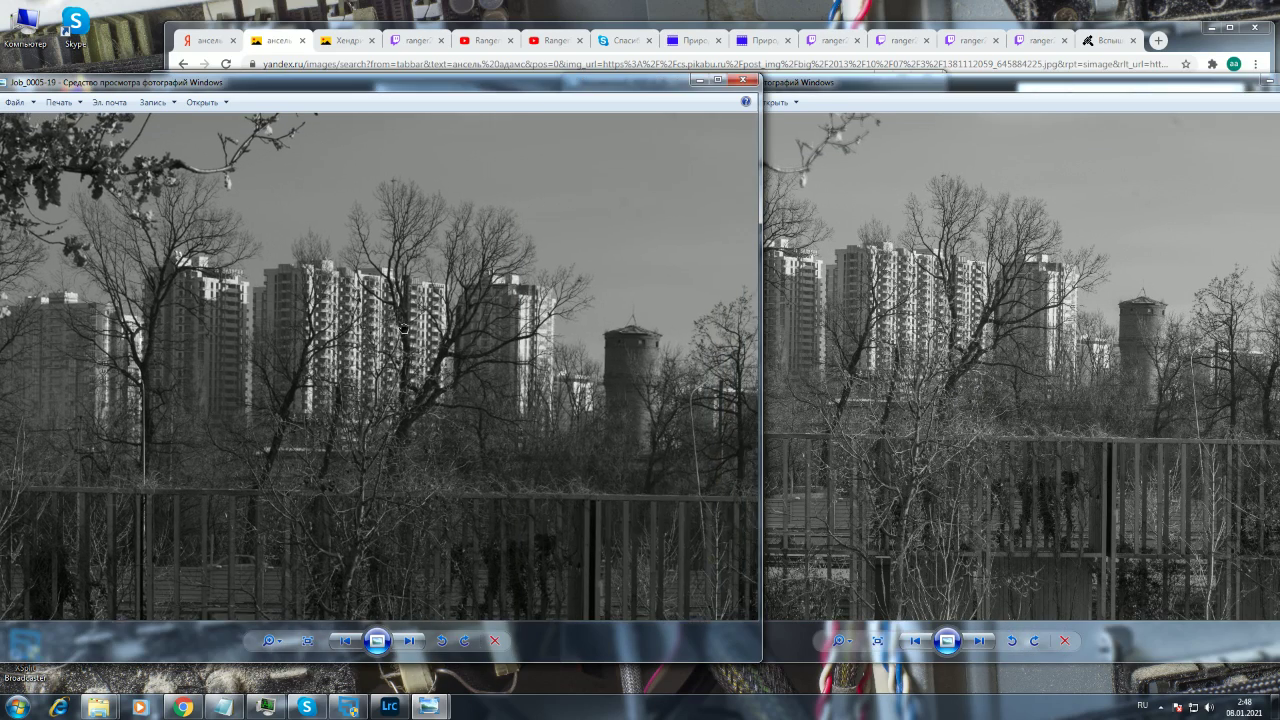
left_click_drag(937, 363, 930, 400)
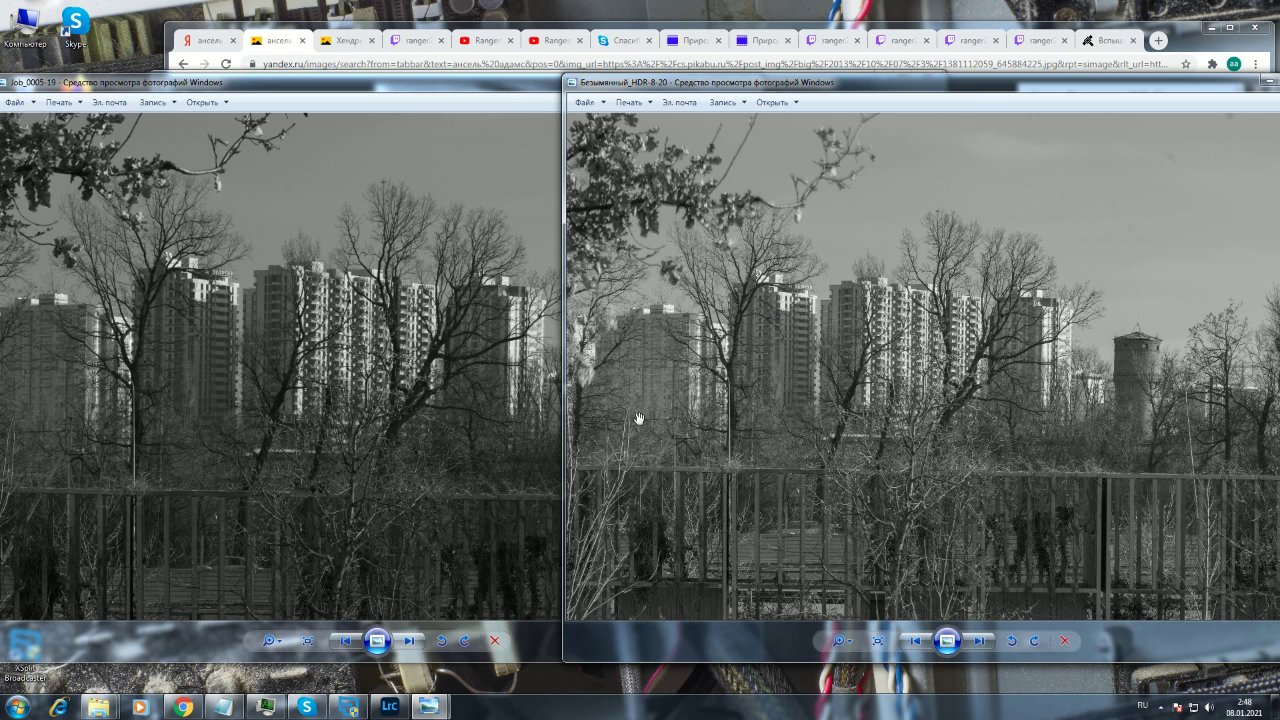
scroll(656, 424, "up", 2)
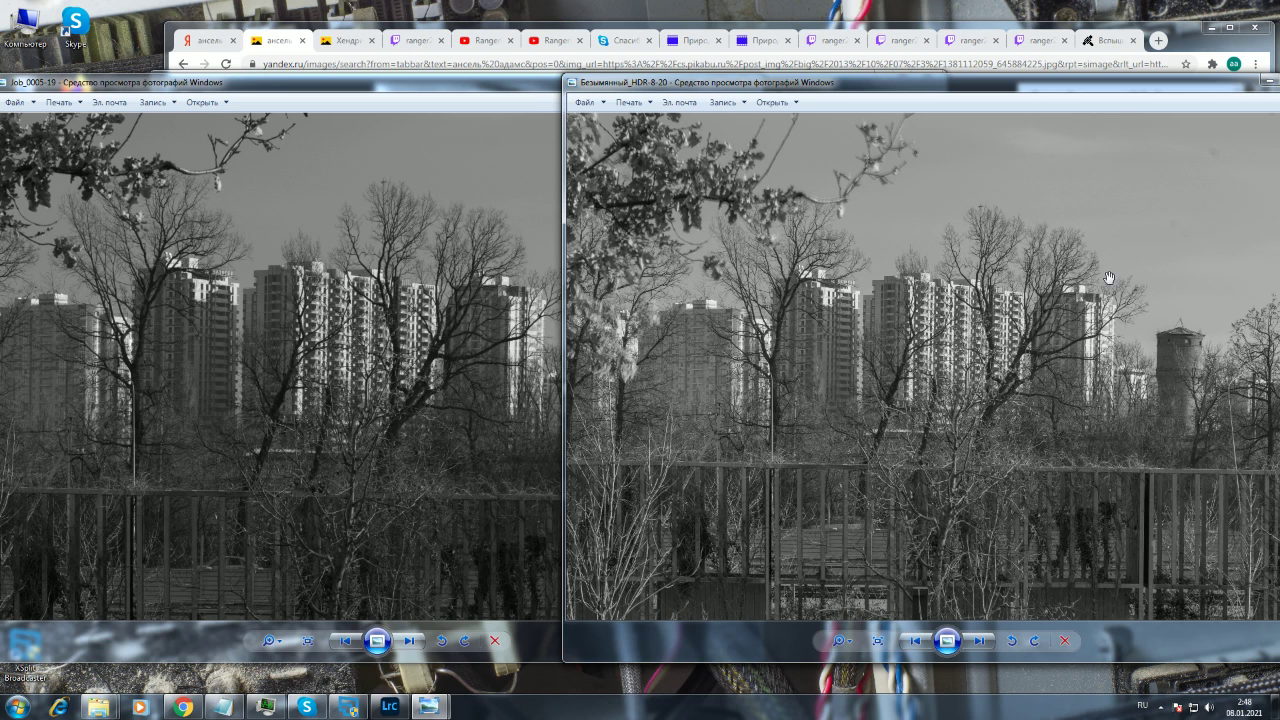
- Shift both photos to compare the oak foliage beside the high-rises at matching framing
left_click(405, 330)
left_click_drag(405, 330, 530, 330)
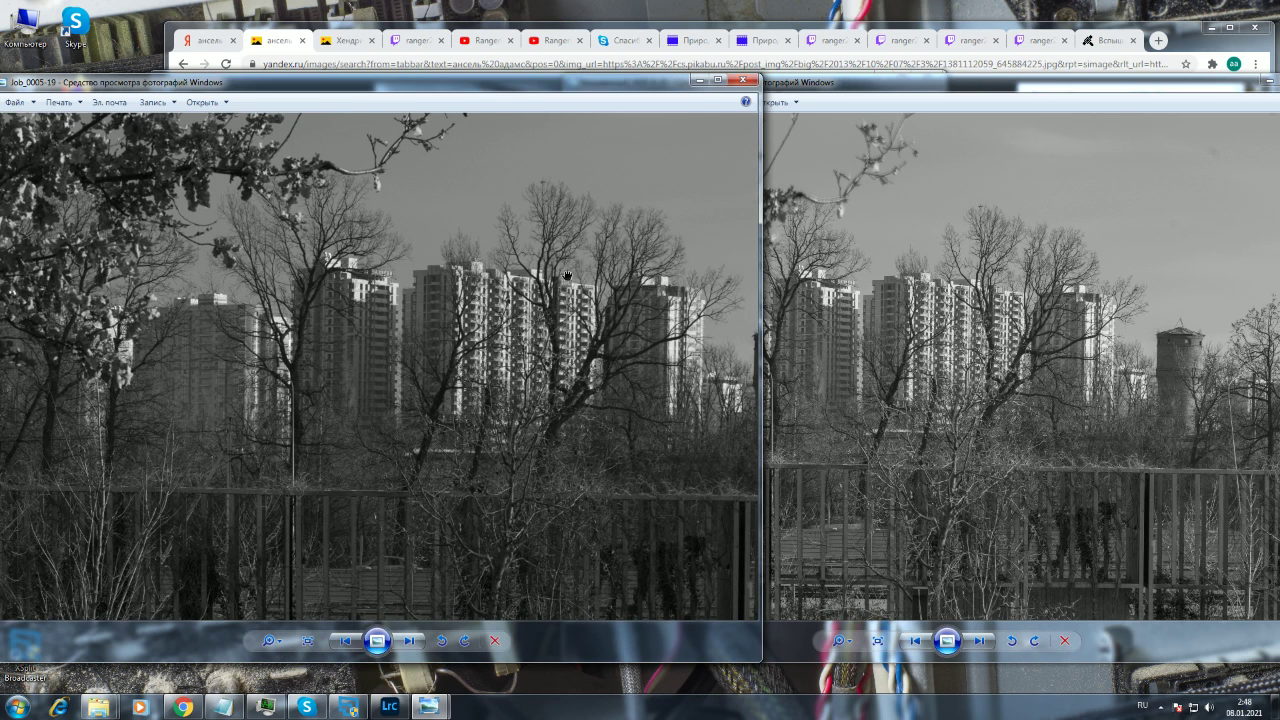
left_click_drag(562, 277, 590, 316)
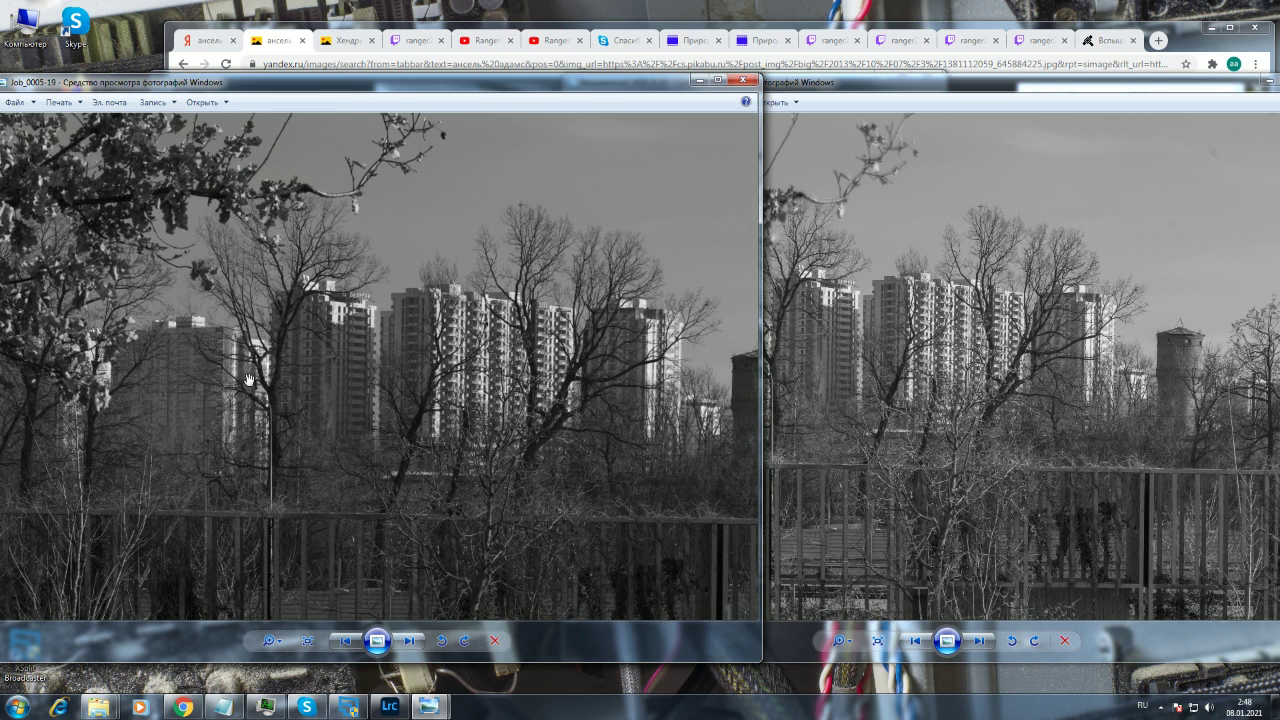
left_click_drag(444, 369, 450, 339)
left_click_drag(836, 296, 853, 296)
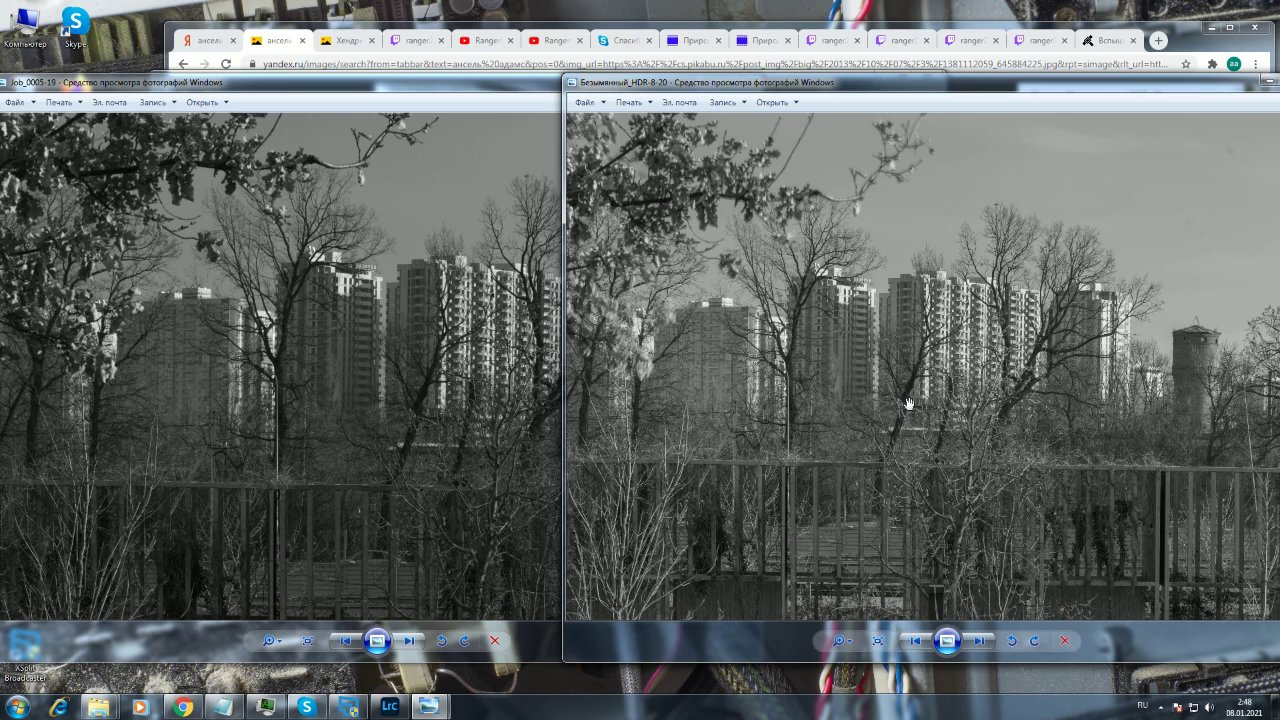
- Return both photos to the whole park scene and compare their overall tones alternately
key("Right")
left_click(318, 339)
key("Right")
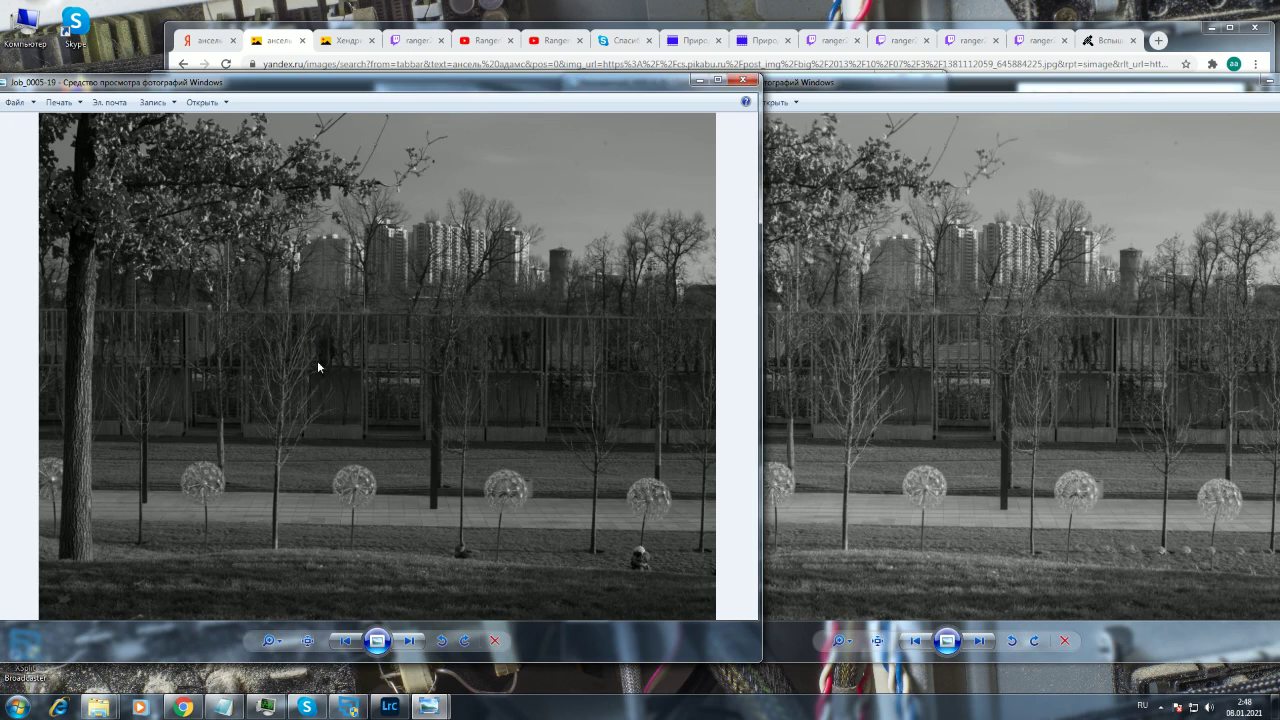
left_click(1057, 393)
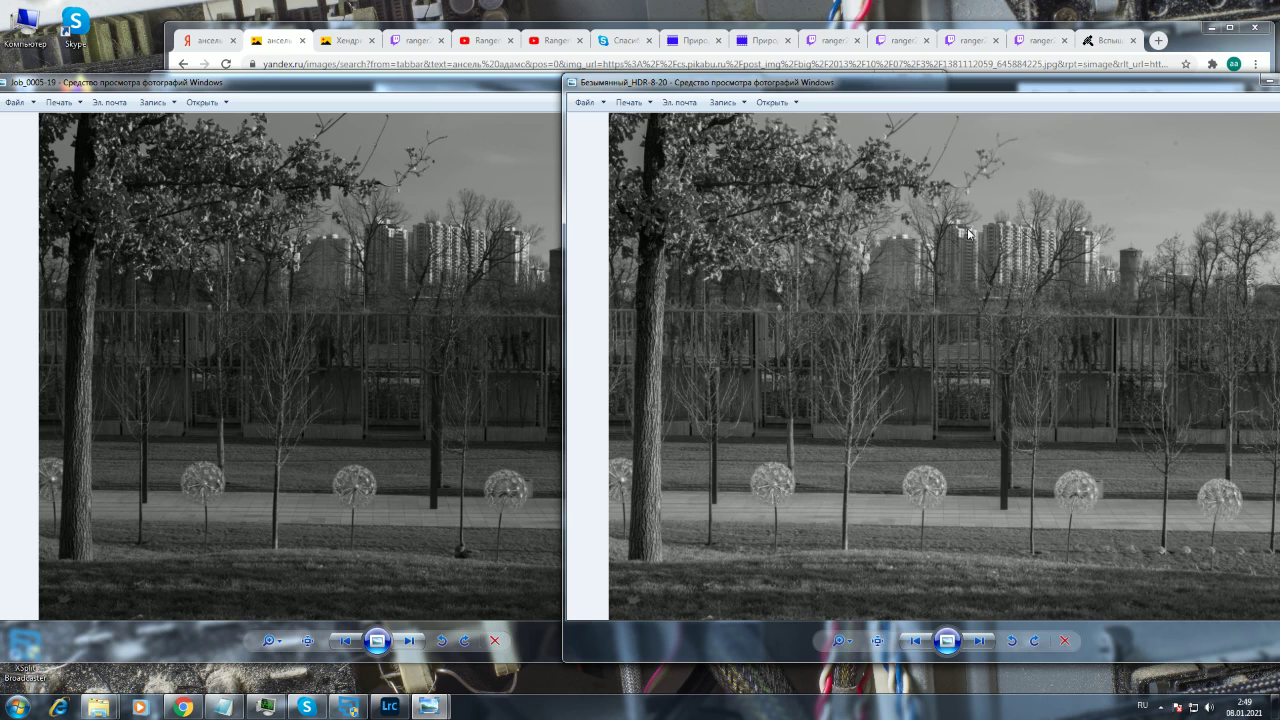
left_click(362, 349)
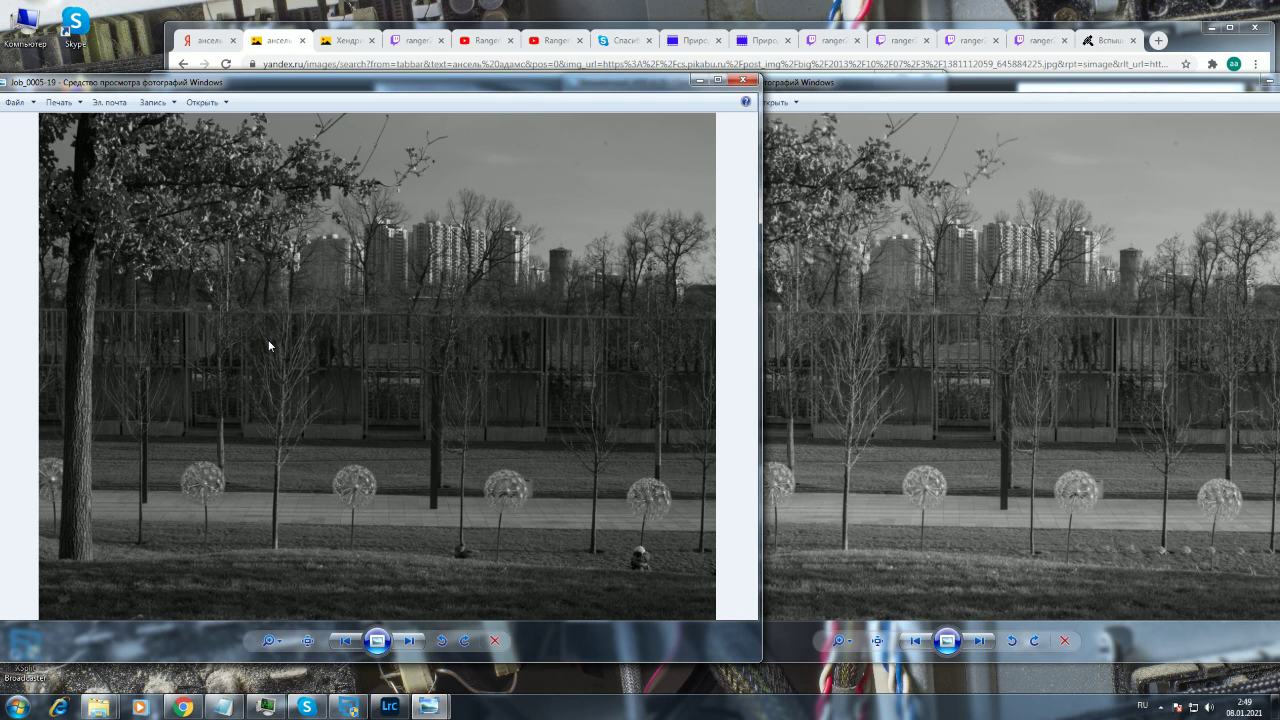
left_click(1028, 360)
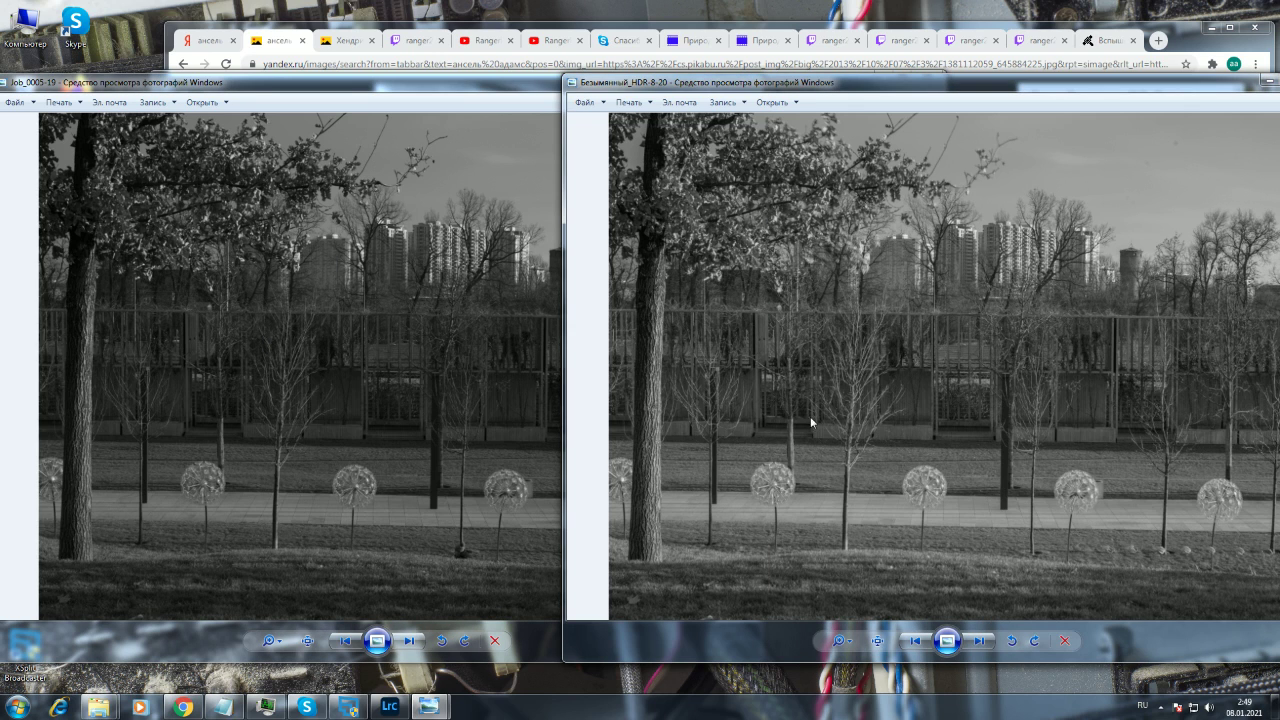
left_click(410, 312)
- Close both compared photos and open Безымянный_HDR-5-23 from the folder
left_click(743, 80)
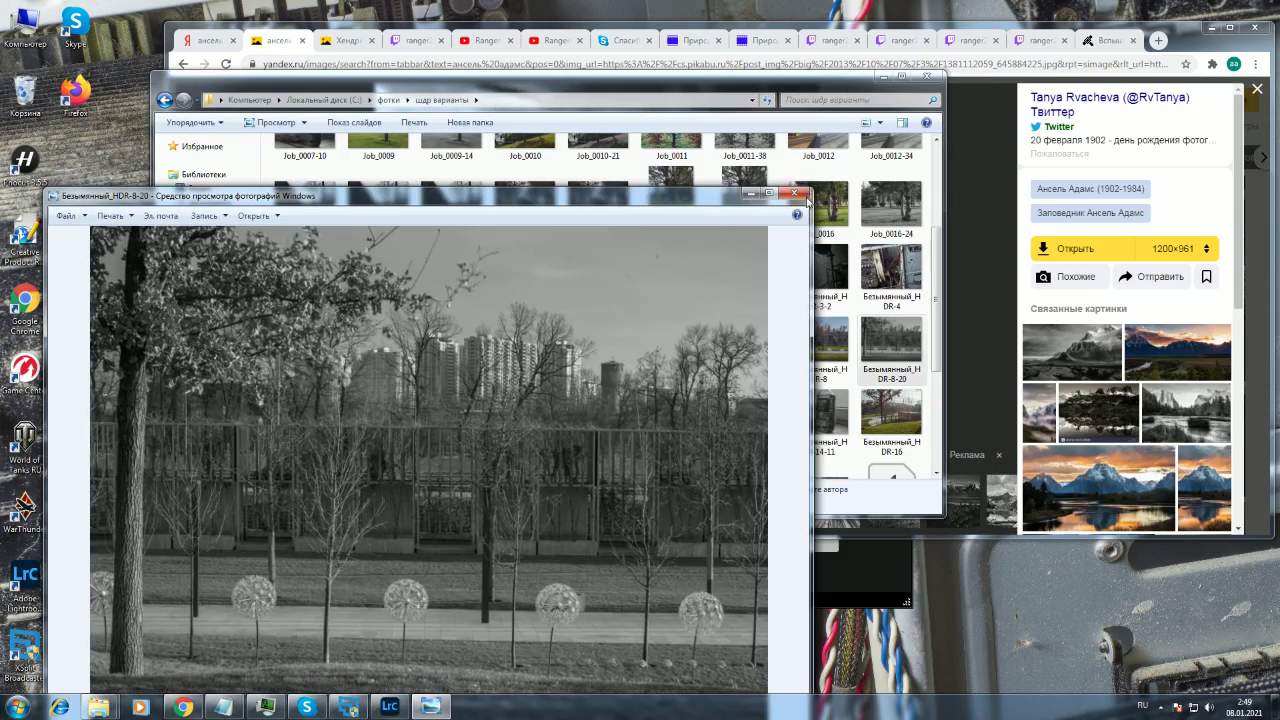
left_click(797, 195)
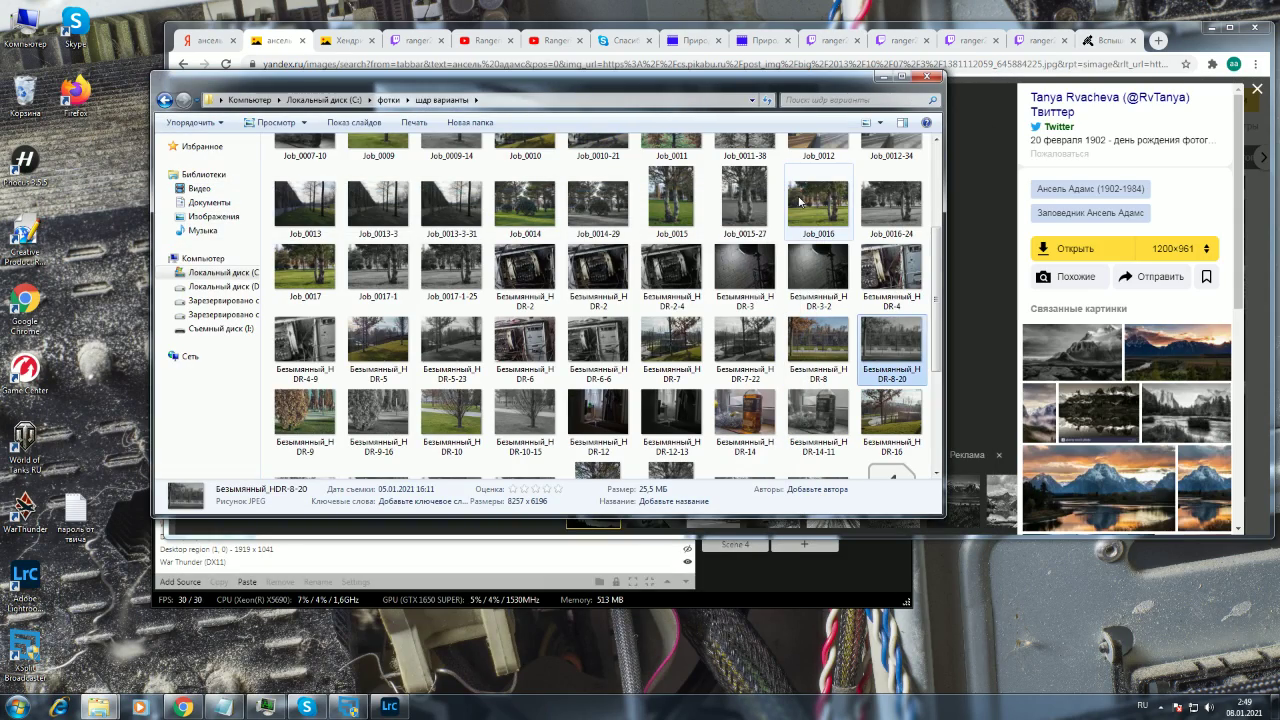
double_click(456, 340)
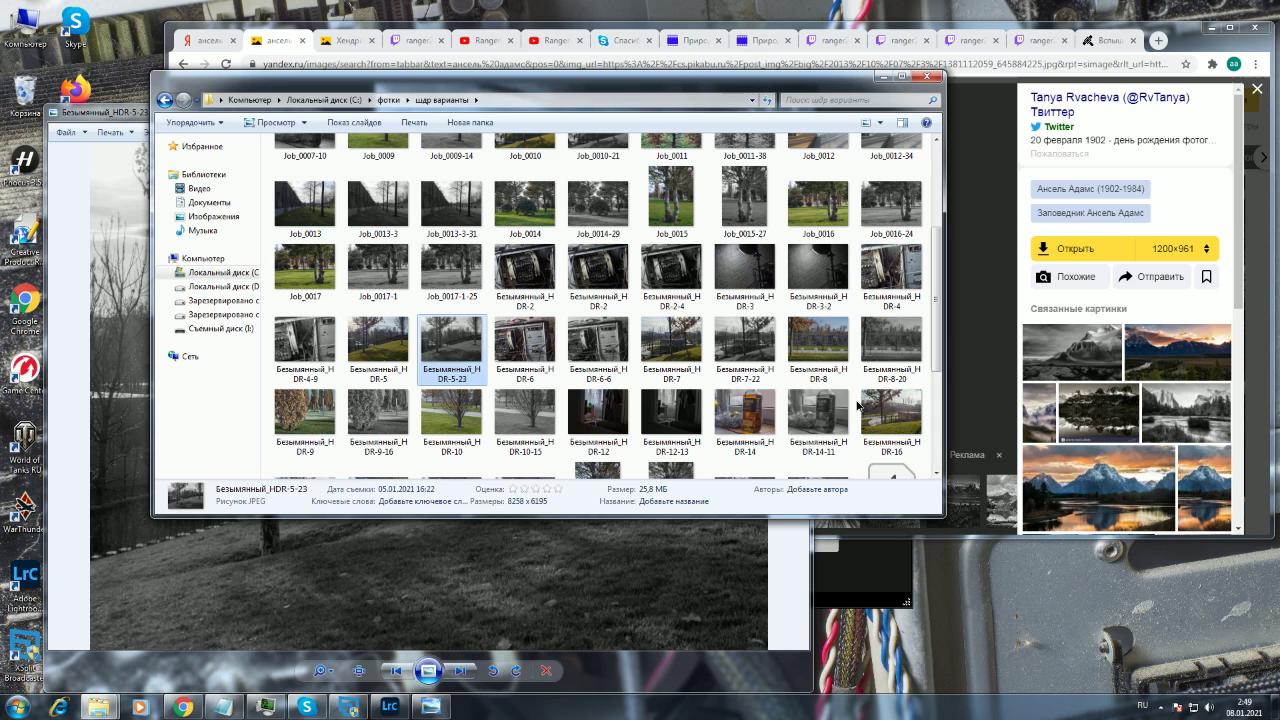
- Look through the photo folder for a Job counterpart of Безымянный_HDR-5-23
left_click(856, 410)
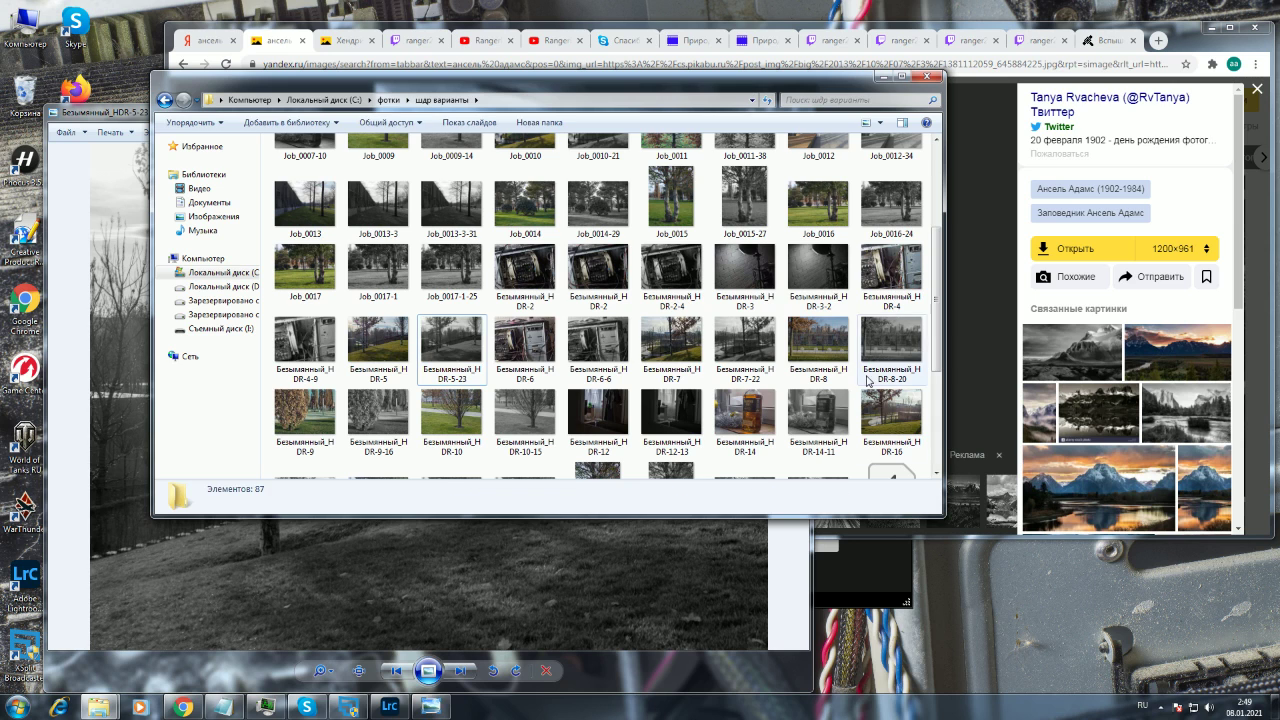
scroll(926, 330, "up", 4)
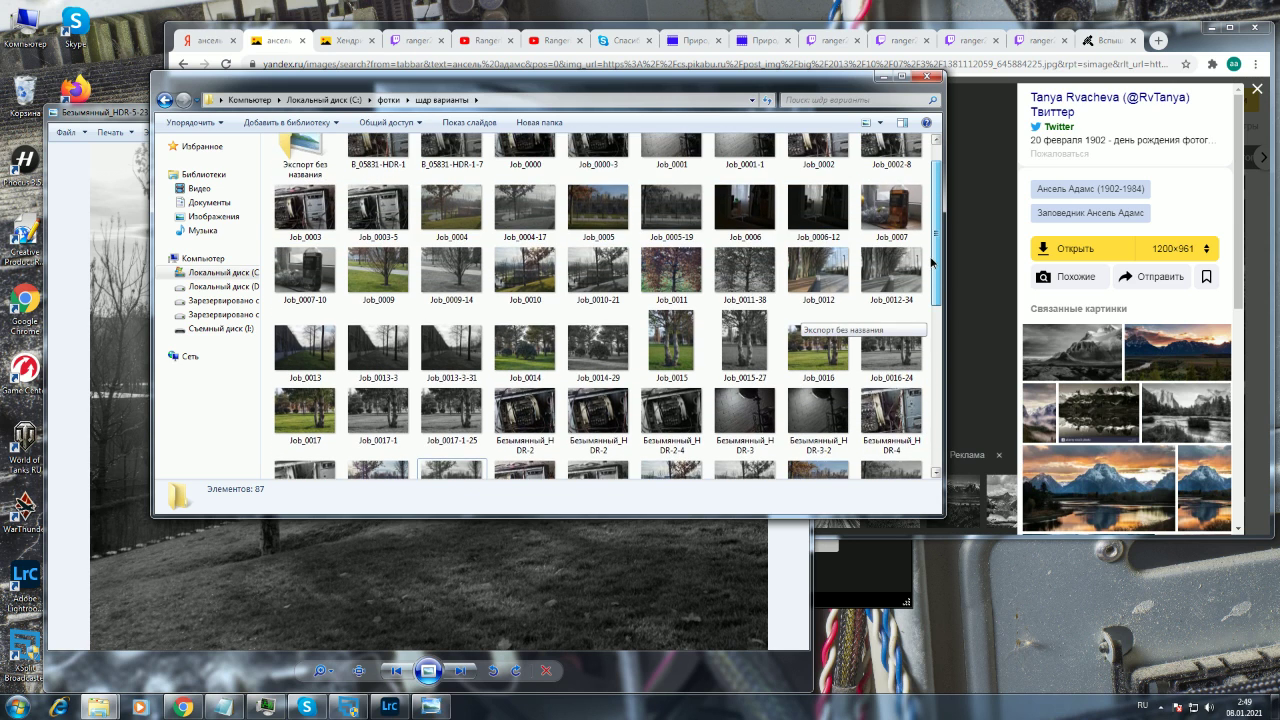
scroll(932, 250, "up", 1)
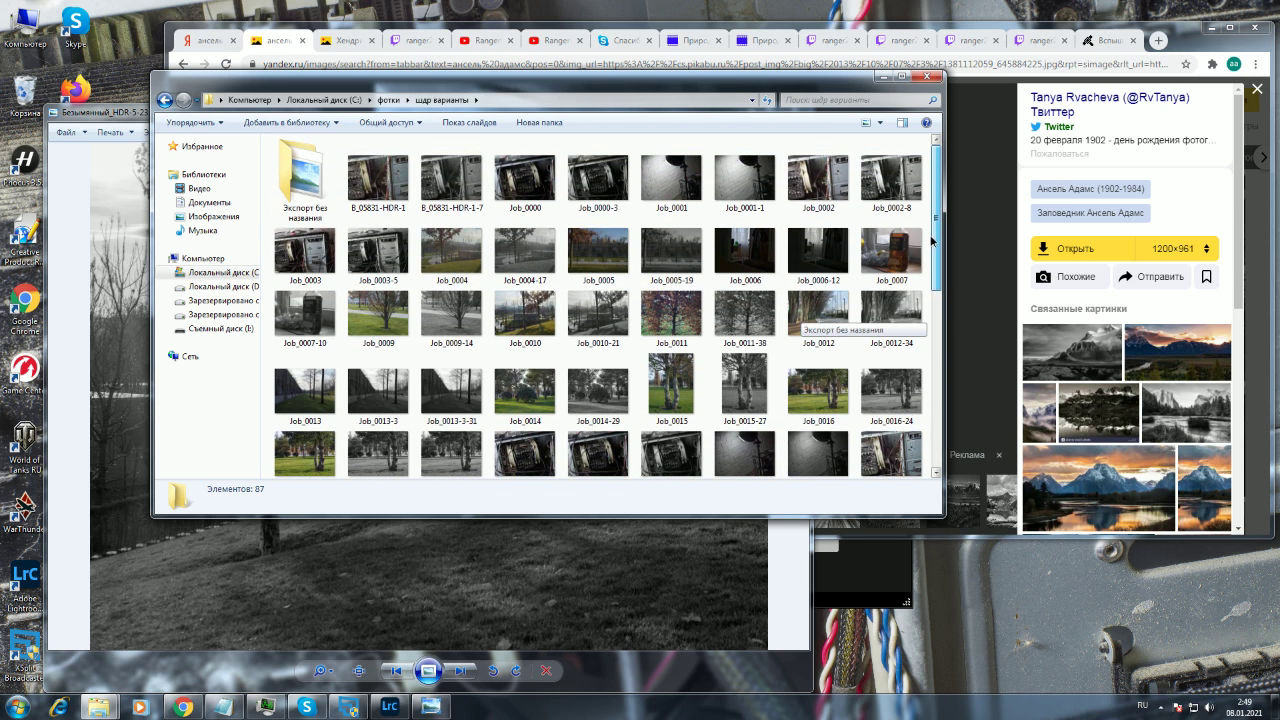
left_click_drag(932, 240, 713, 352)
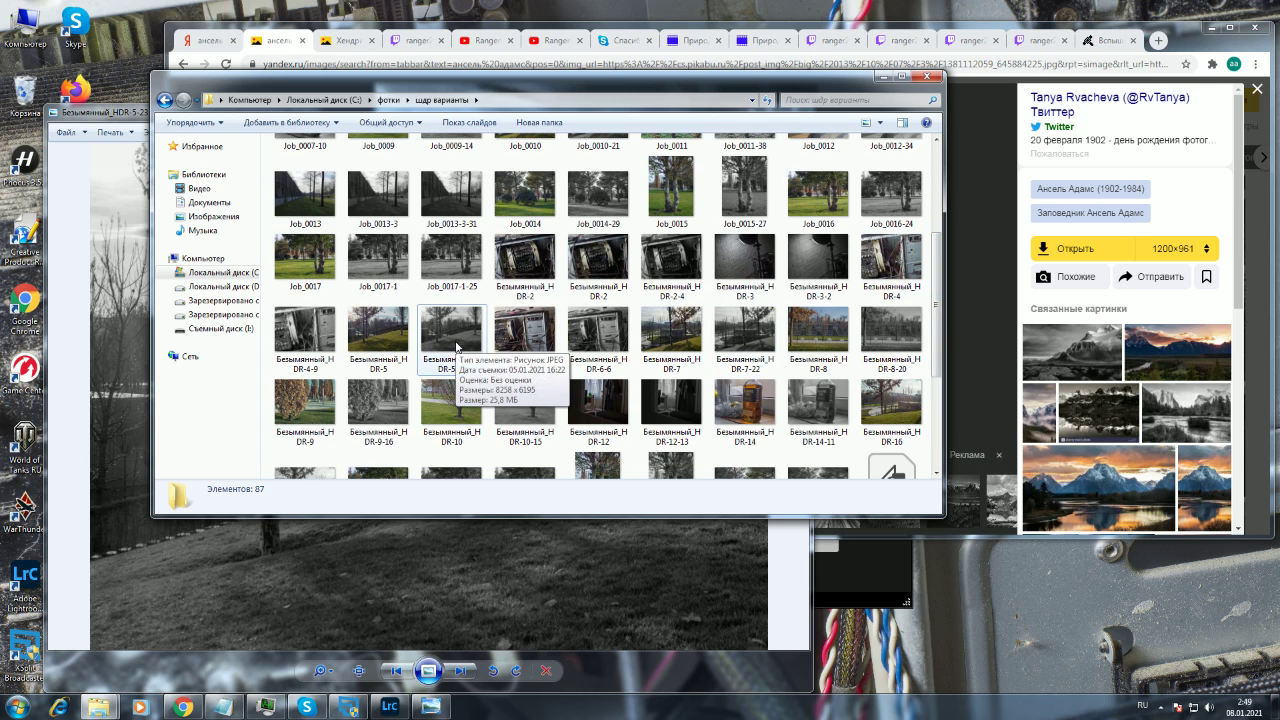
- View the Безымянный_HDR-7-22 photo briefly, close it and return to the photo folder
left_click(727, 338)
double_click(727, 338)
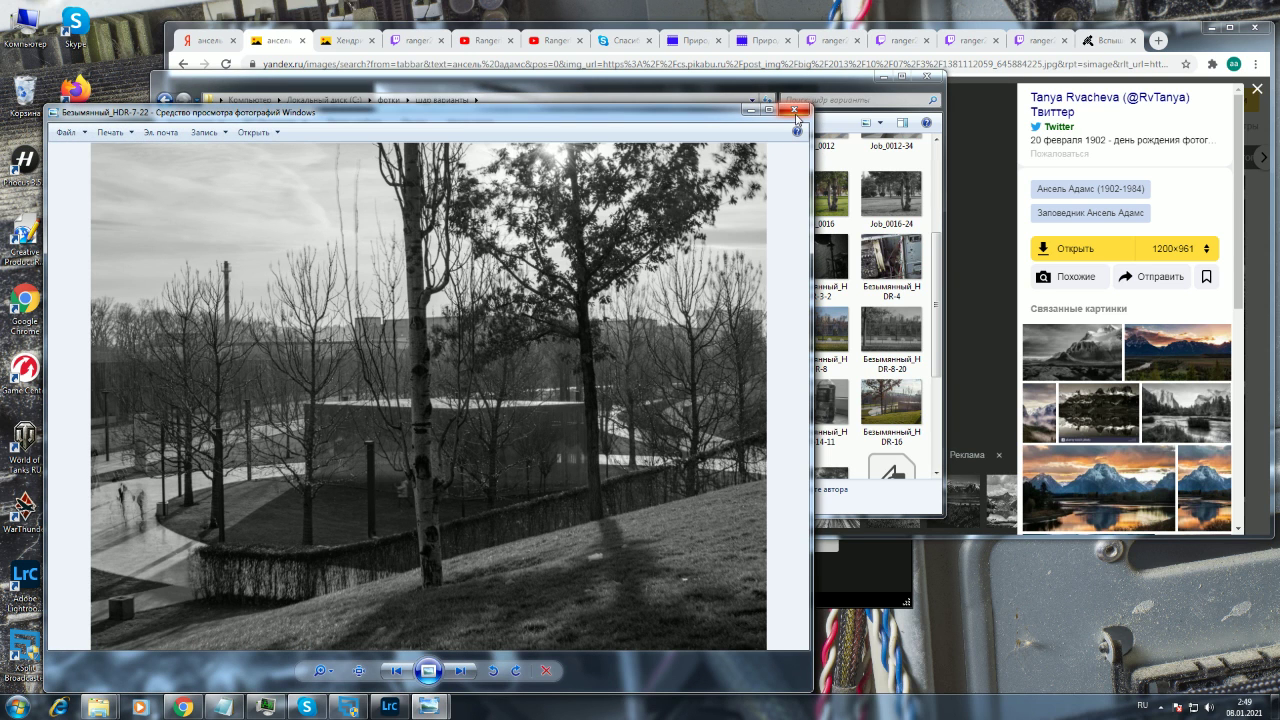
left_click(794, 110)
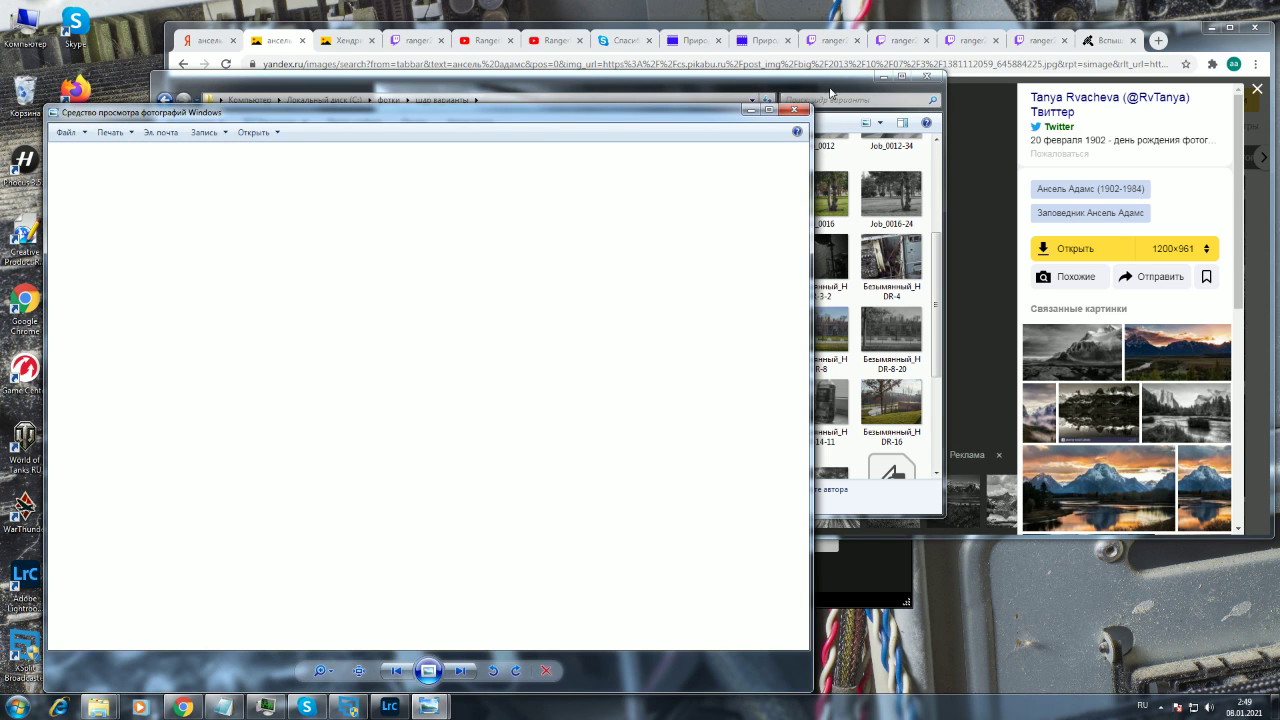
left_click(829, 93)
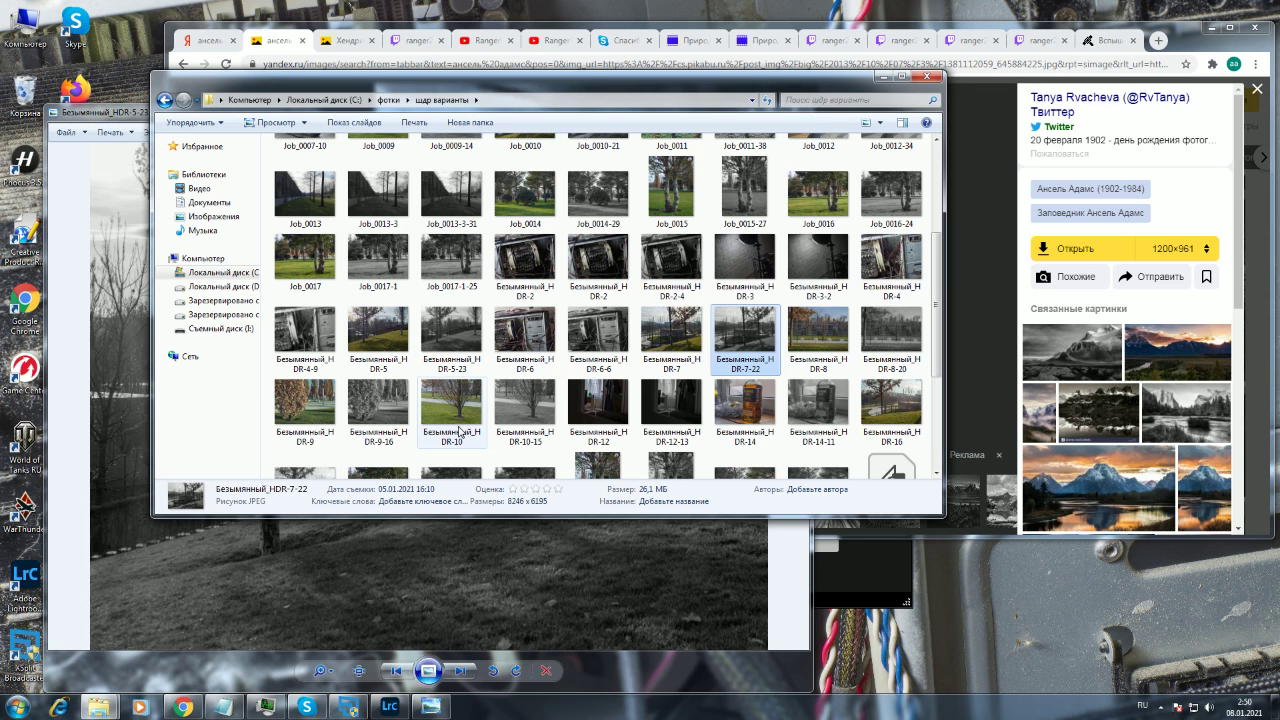
- Look through the folder again, view the Безымянный_HDR-5-23 photo once more and close it
left_click_drag(940, 353, 935, 275)
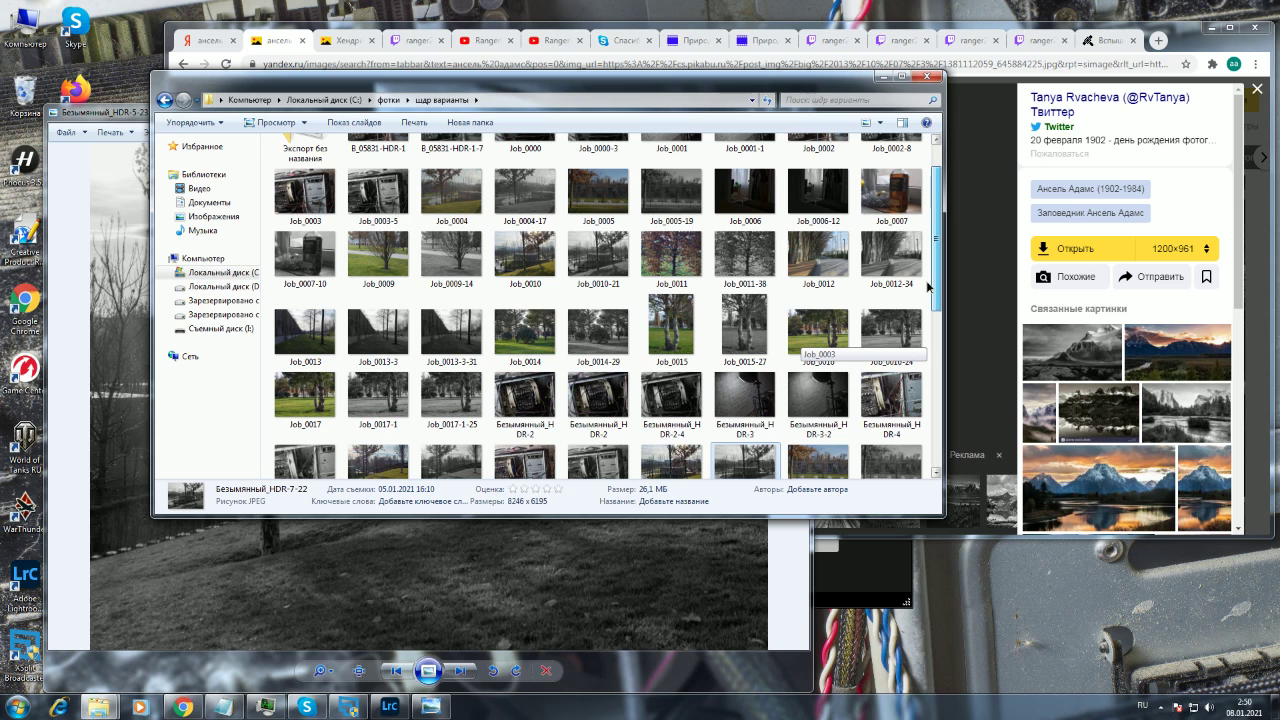
left_click_drag(928, 287, 916, 384)
left_click(451, 274)
double_click(451, 274)
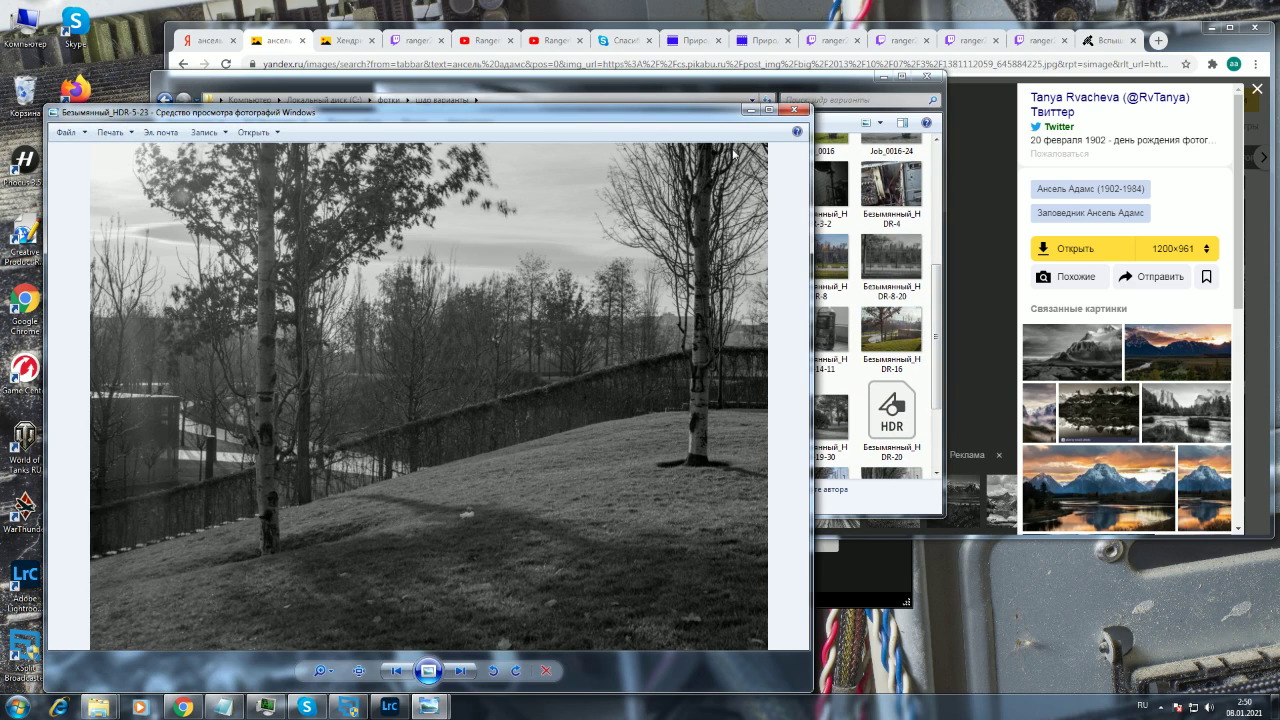
left_click(792, 109)
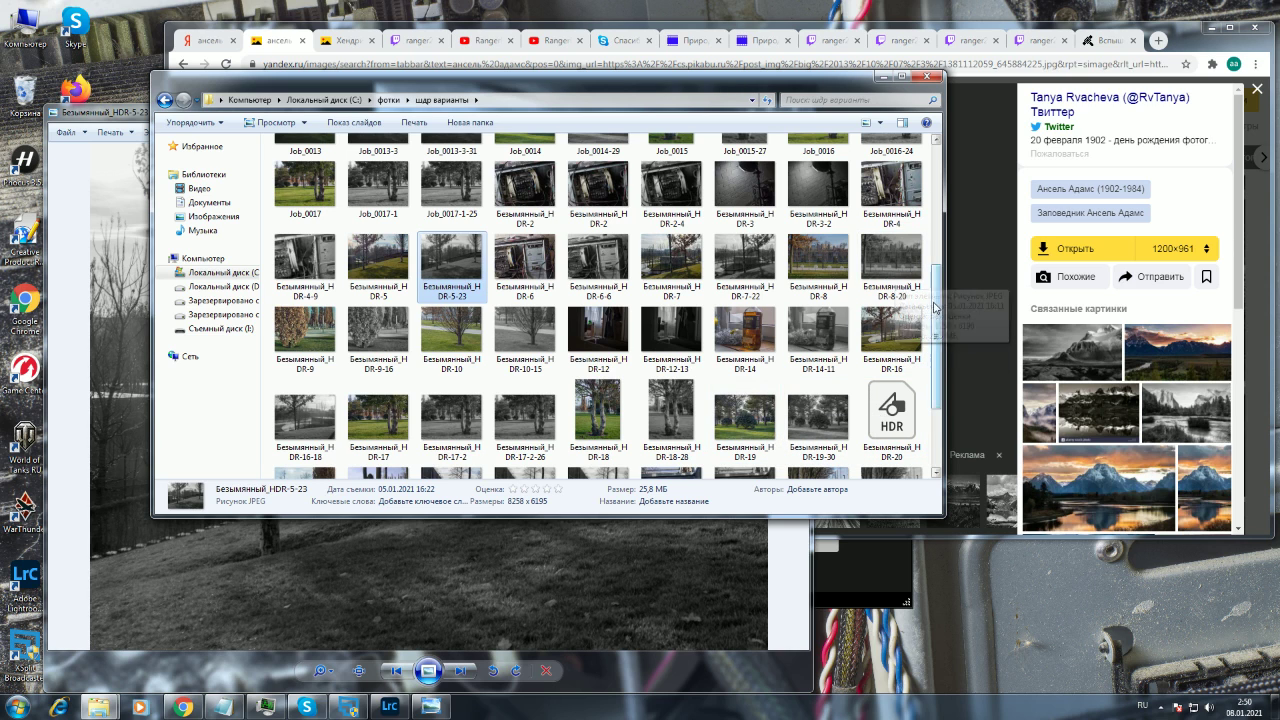
- Find the black-and-white Безымянный_HDR-7-22 photo in the folder and open it for comparison
scroll(931, 335, "down", 1)
scroll(931, 335, "down", 1)
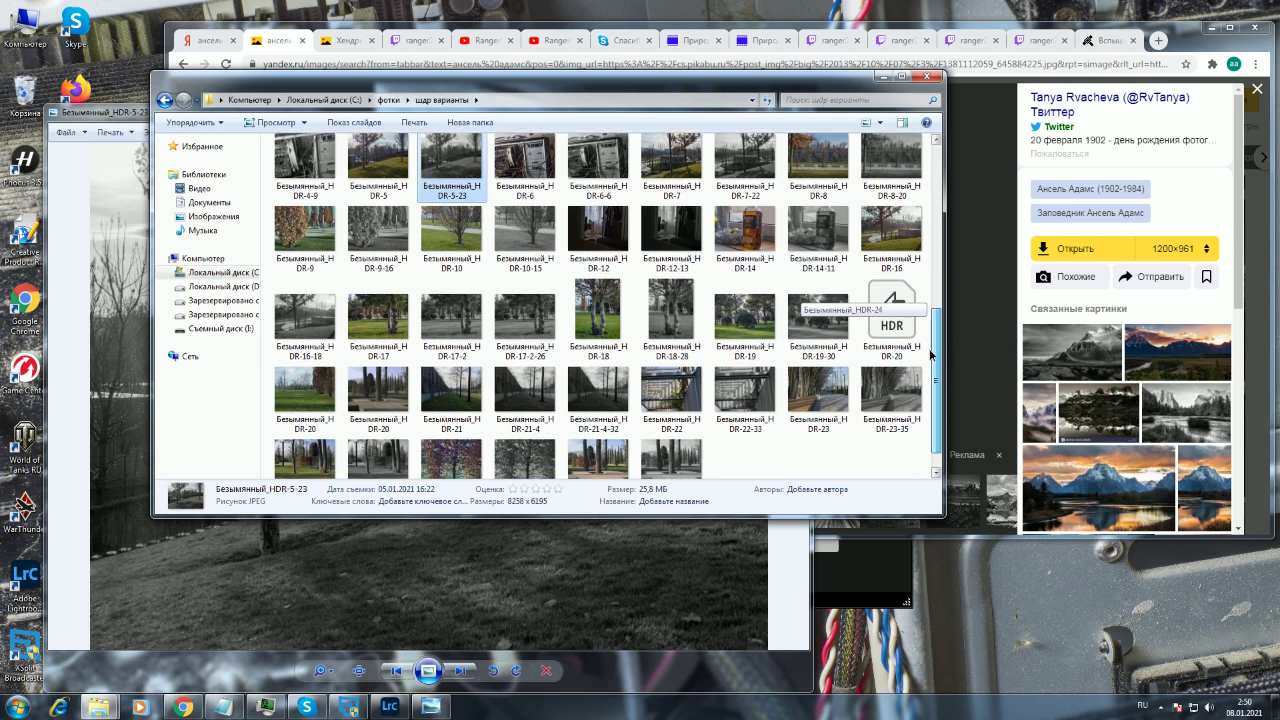
left_click_drag(931, 370, 918, 324)
double_click(720, 238)
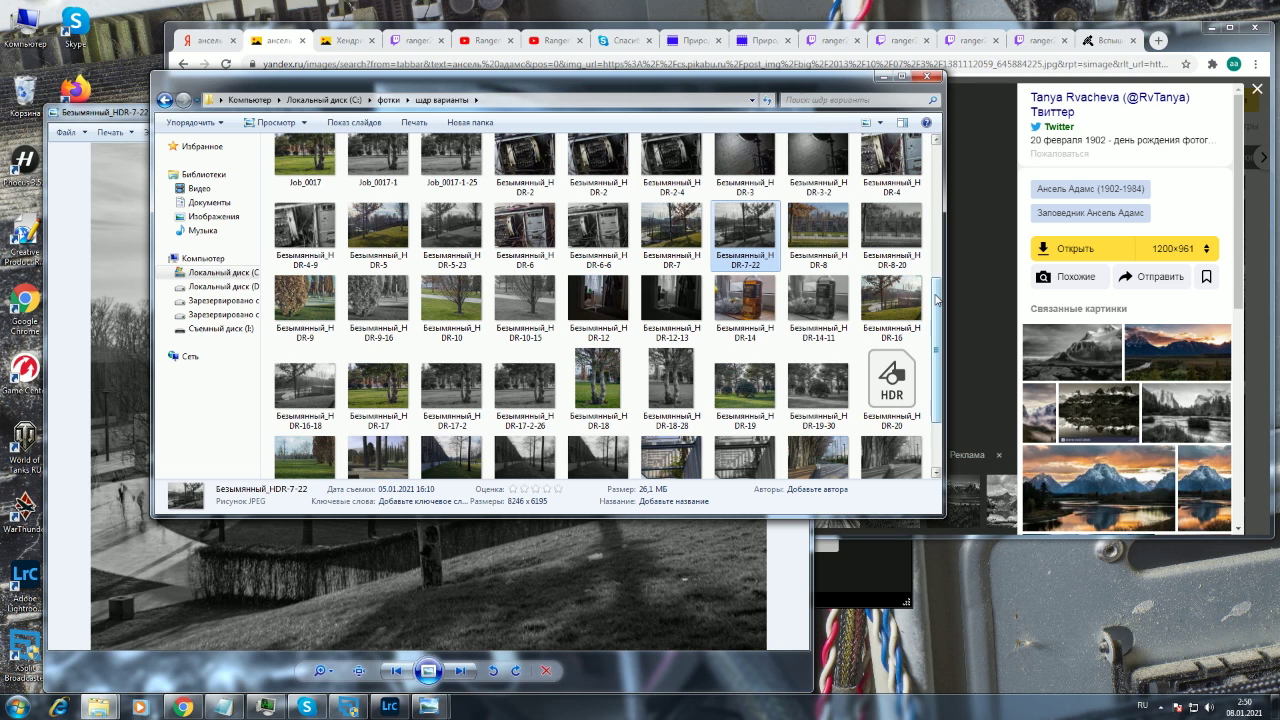
- Find the matching black-and-white photo Job_0010-21 in the folder and open it
left_click(938, 297)
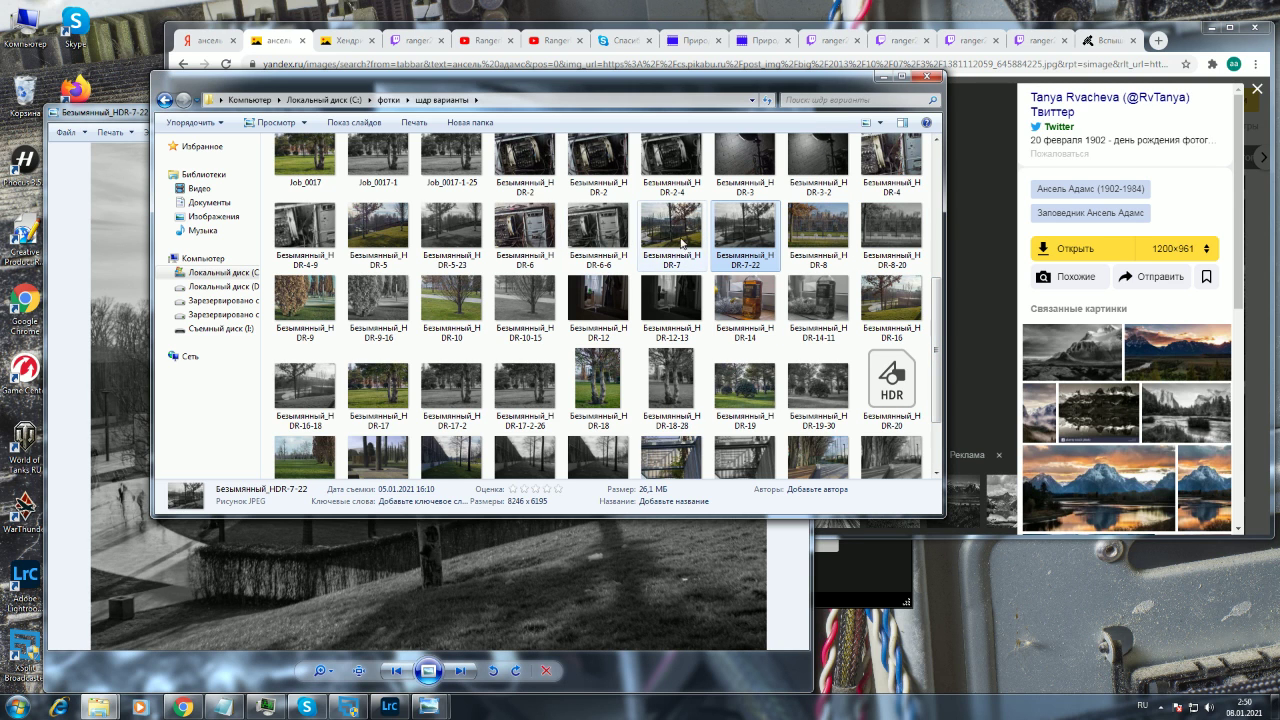
scroll(923, 296, "up", 3)
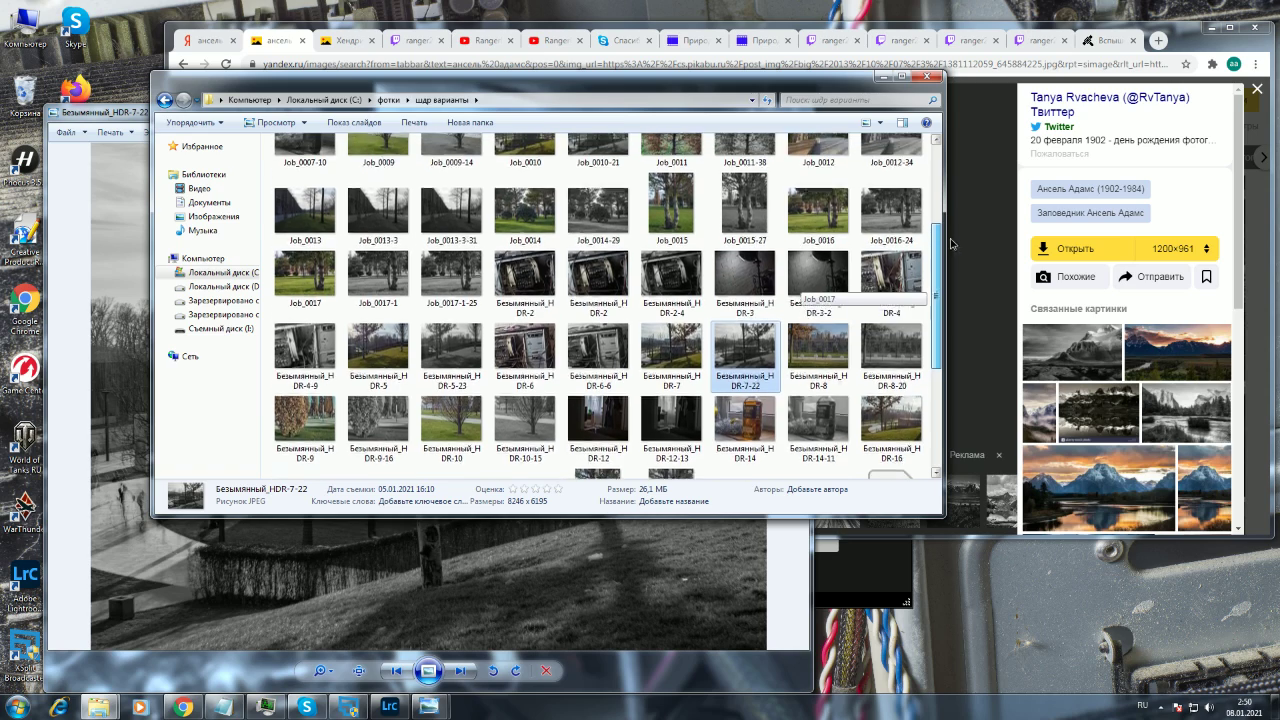
scroll(596, 209, "up", 2)
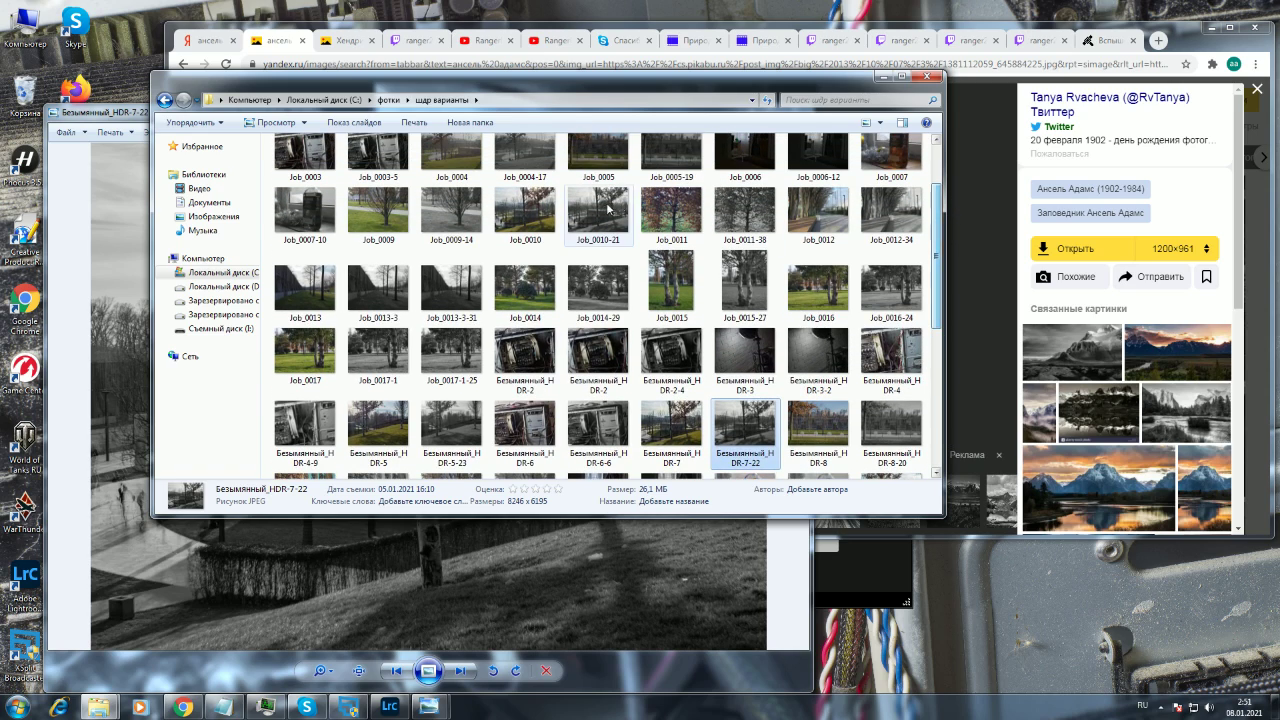
left_click(596, 209)
double_click(596, 209)
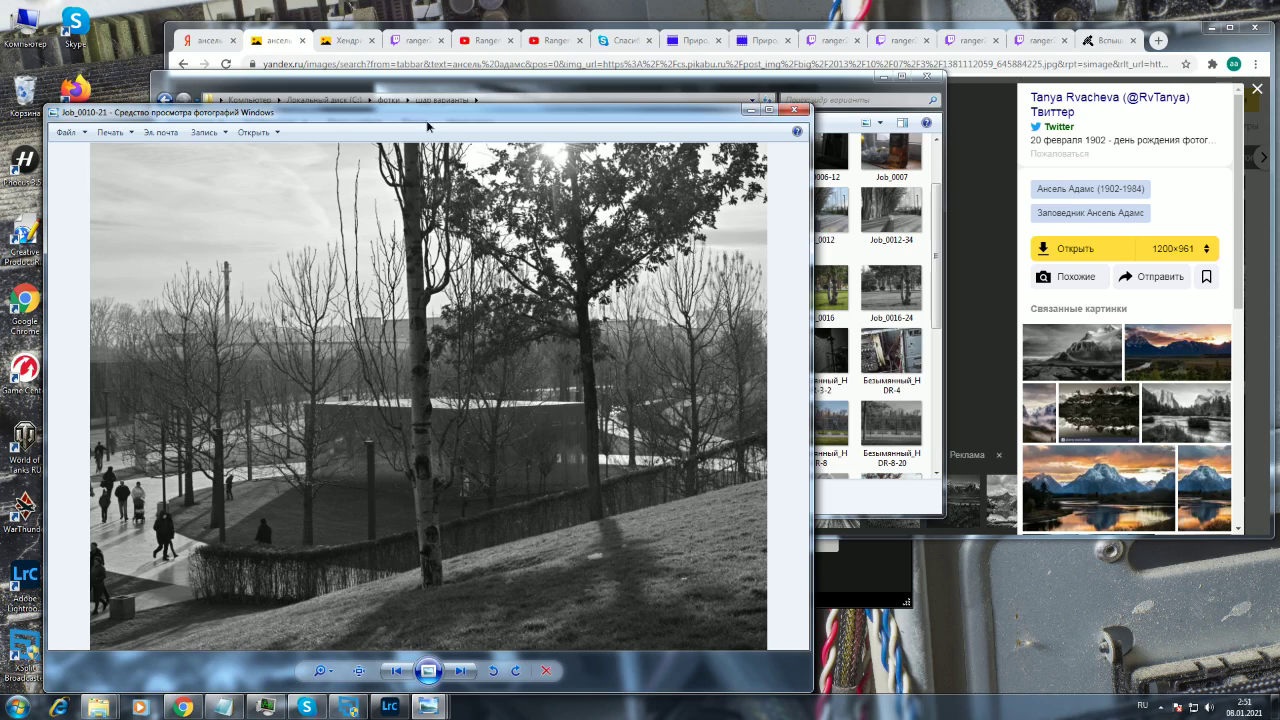
- Place the Безымянный_HDR-7-22 and Job_0010-21 photo windows side by side
left_click_drag(428, 116, 866, 120)
left_click_drag(135, 116, 85, 121)
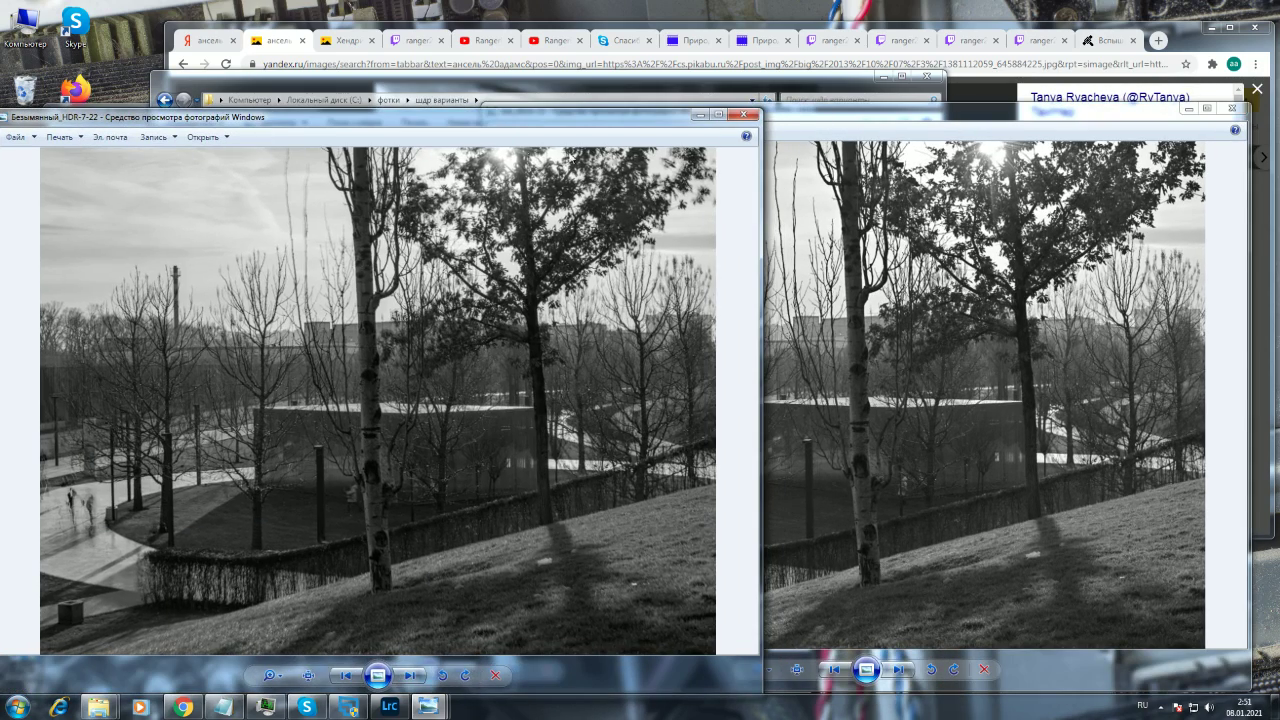
left_click(866, 127)
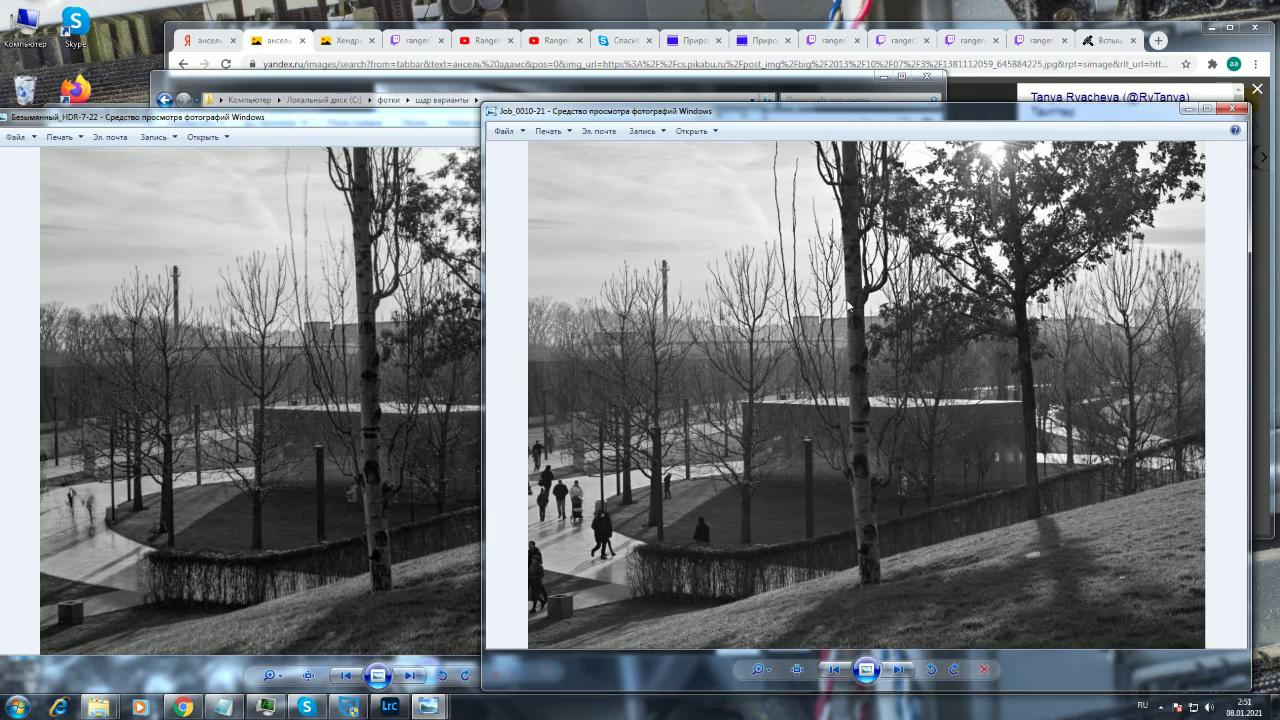
- Compare the two park photos alternately, moving the Job_0010-21 window farther from the Безымянный_HDR-7-22 window
left_click(368, 416)
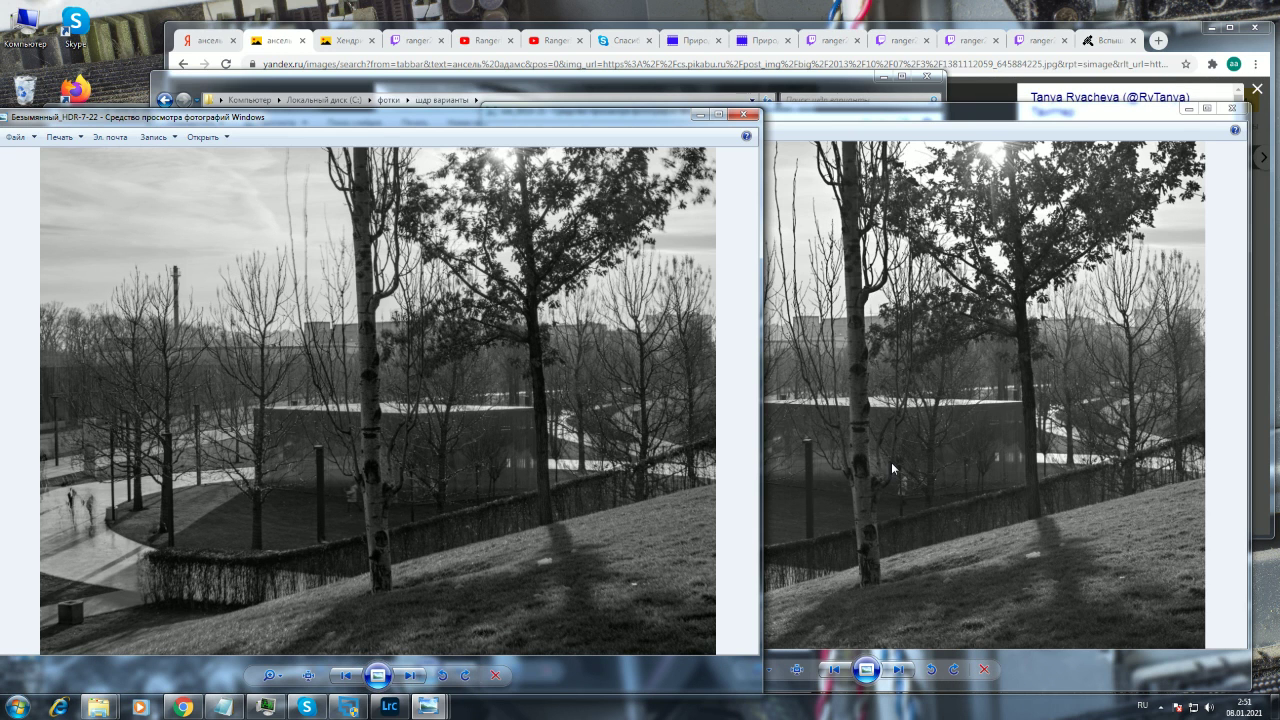
left_click(925, 529)
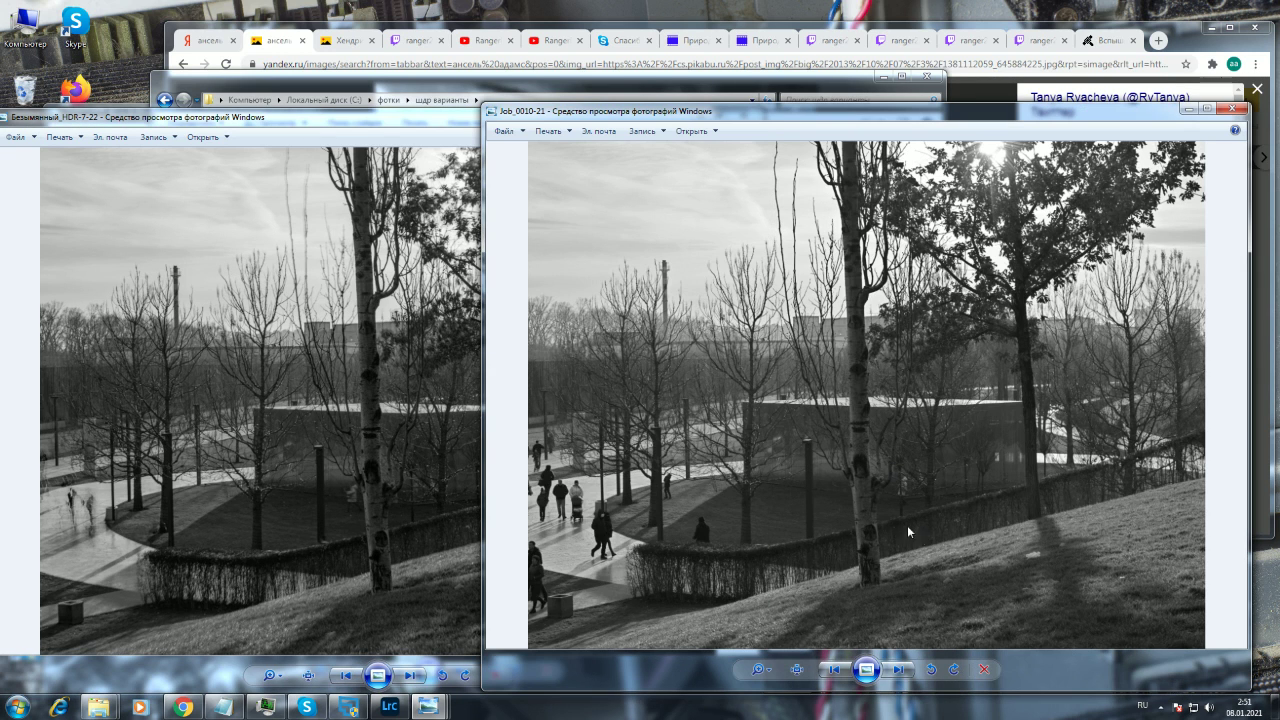
left_click_drag(765, 114, 805, 110)
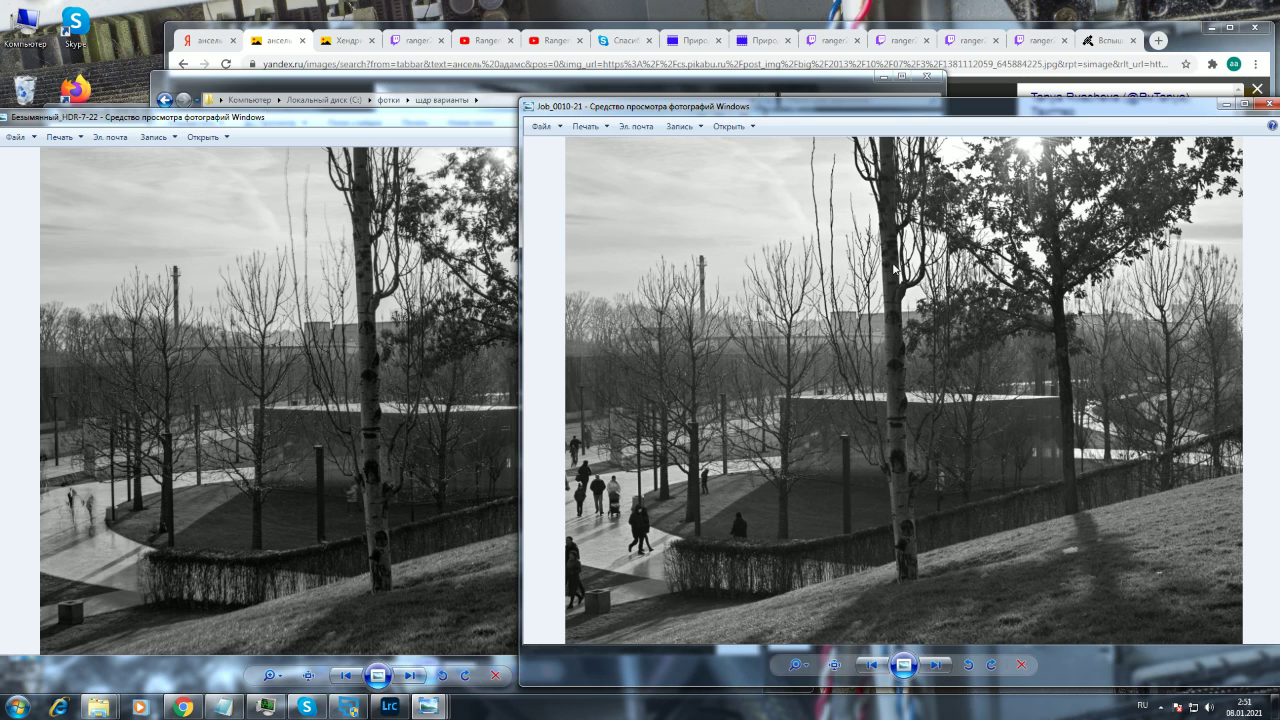
left_click(393, 397)
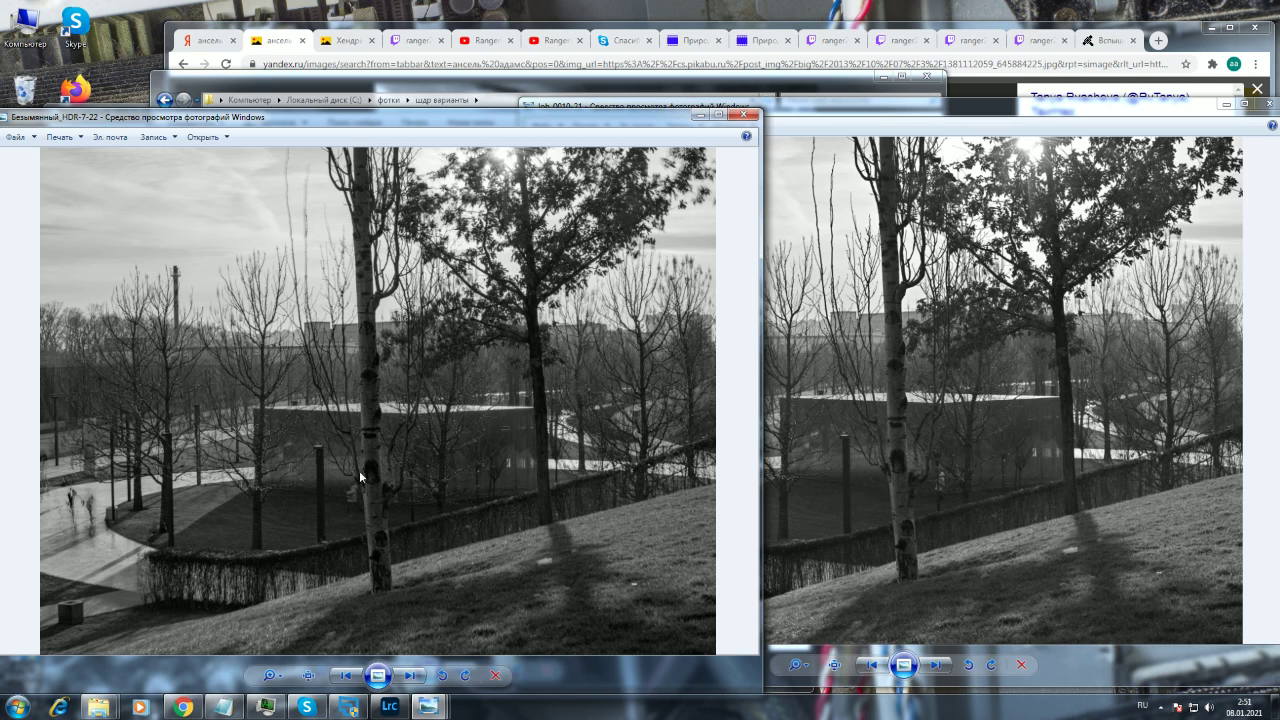
- Compare the full views of the Безымянный_HDR-7-22 and Job_0010-21 park photos by switching between them
left_click(897, 465)
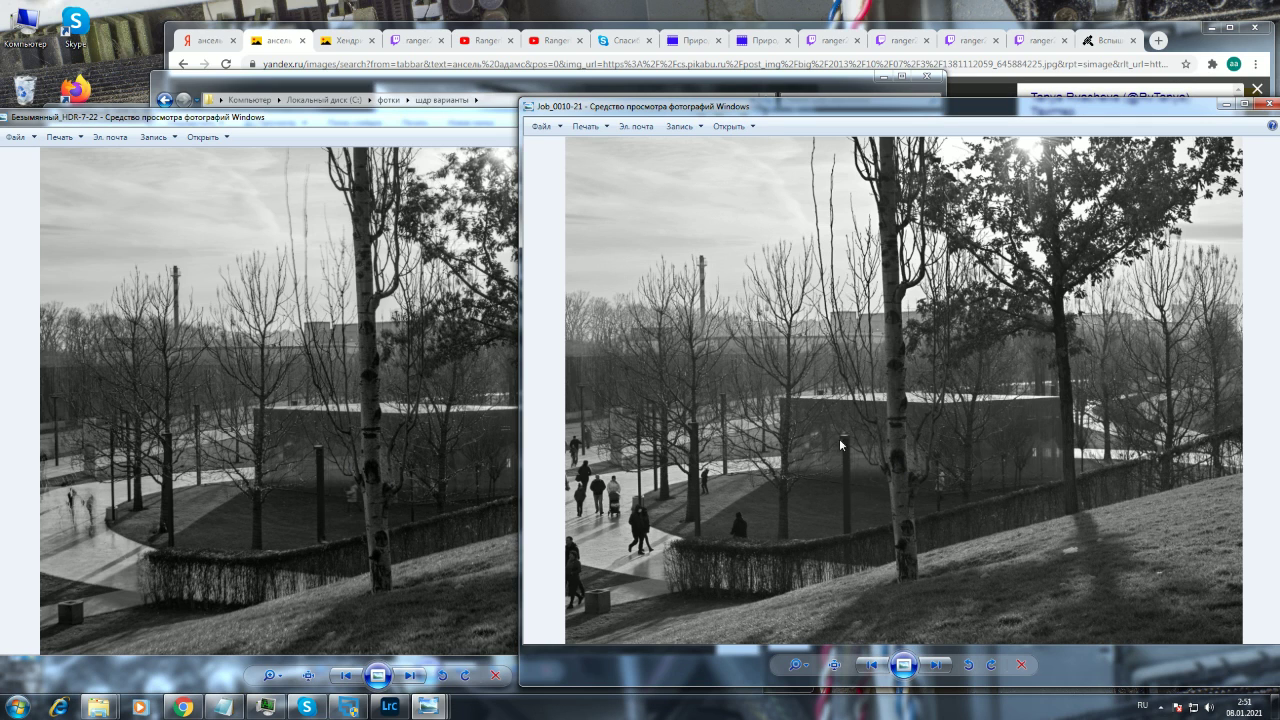
left_click(445, 430)
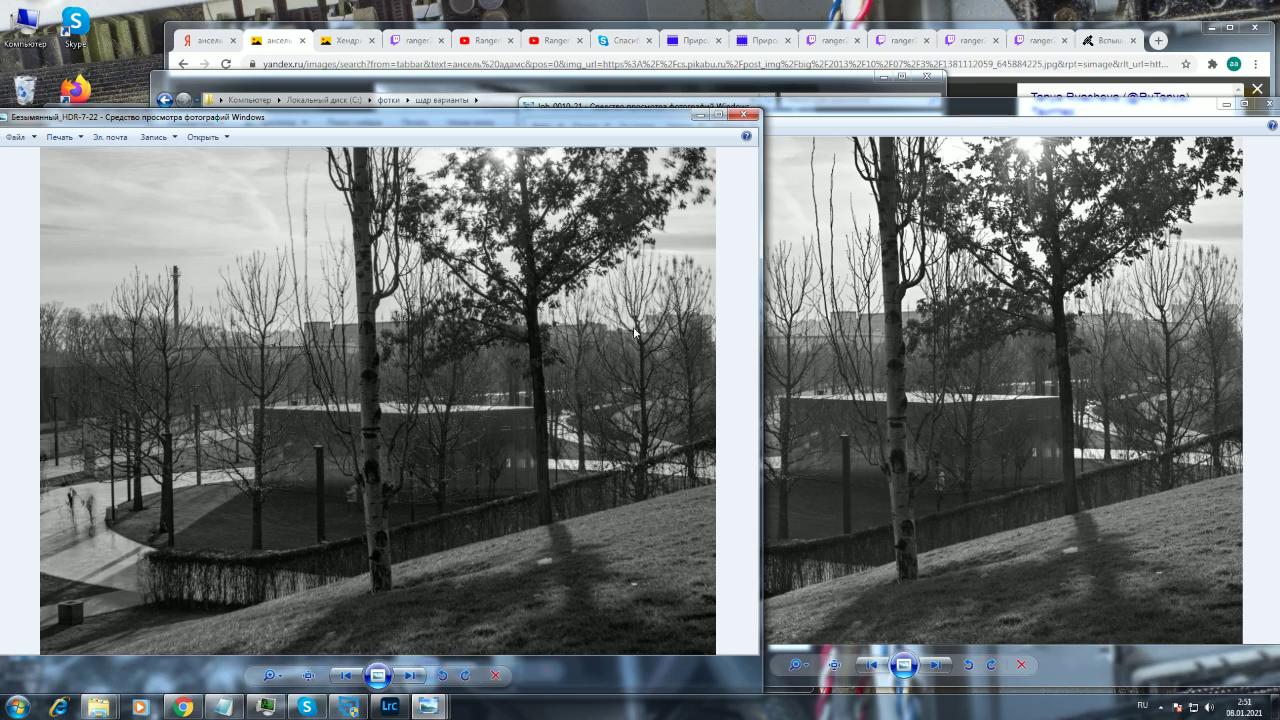
left_click(1053, 523)
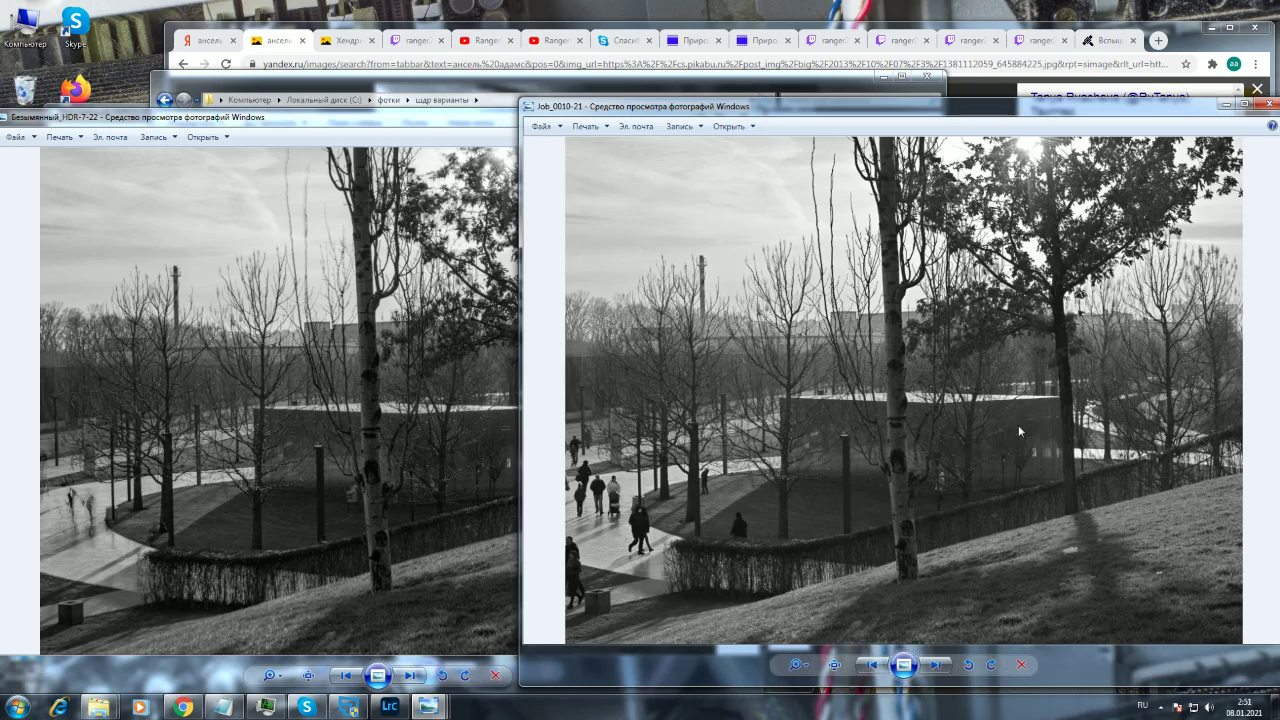
- Examine the tree trunk, branches and building edge in both park photos at magnified size, and return both to full view
left_click(540, 364)
scroll(580, 378, "up", 3)
left_click(1014, 406)
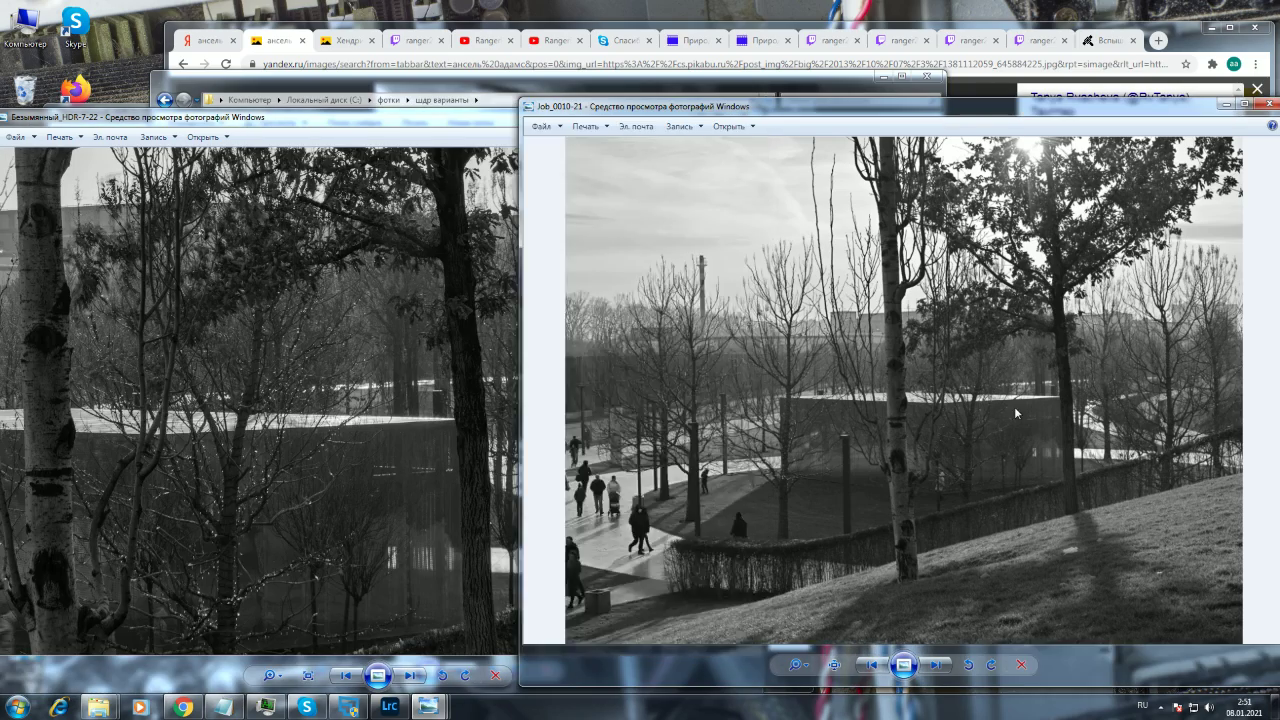
scroll(1014, 406, "up", 3)
left_click_drag(451, 408, 390, 440)
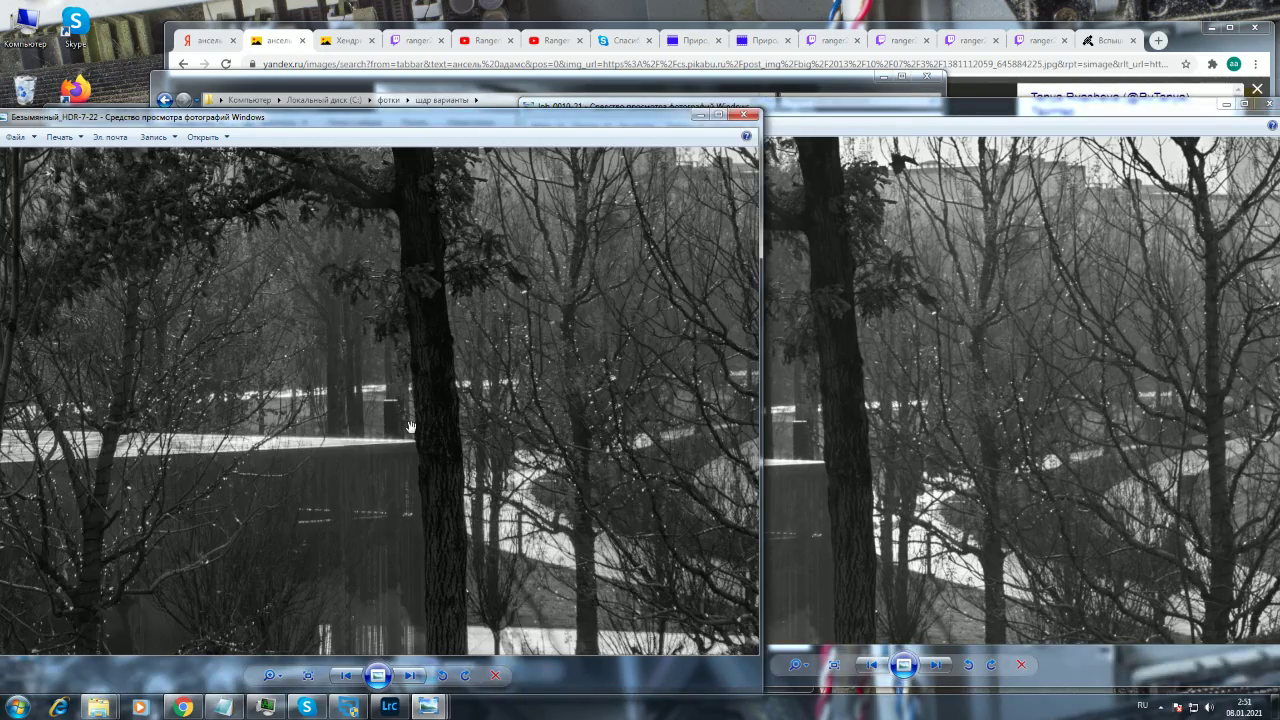
left_click(947, 430)
left_click_drag(806, 412, 854, 404)
scroll(828, 433, "down", 3)
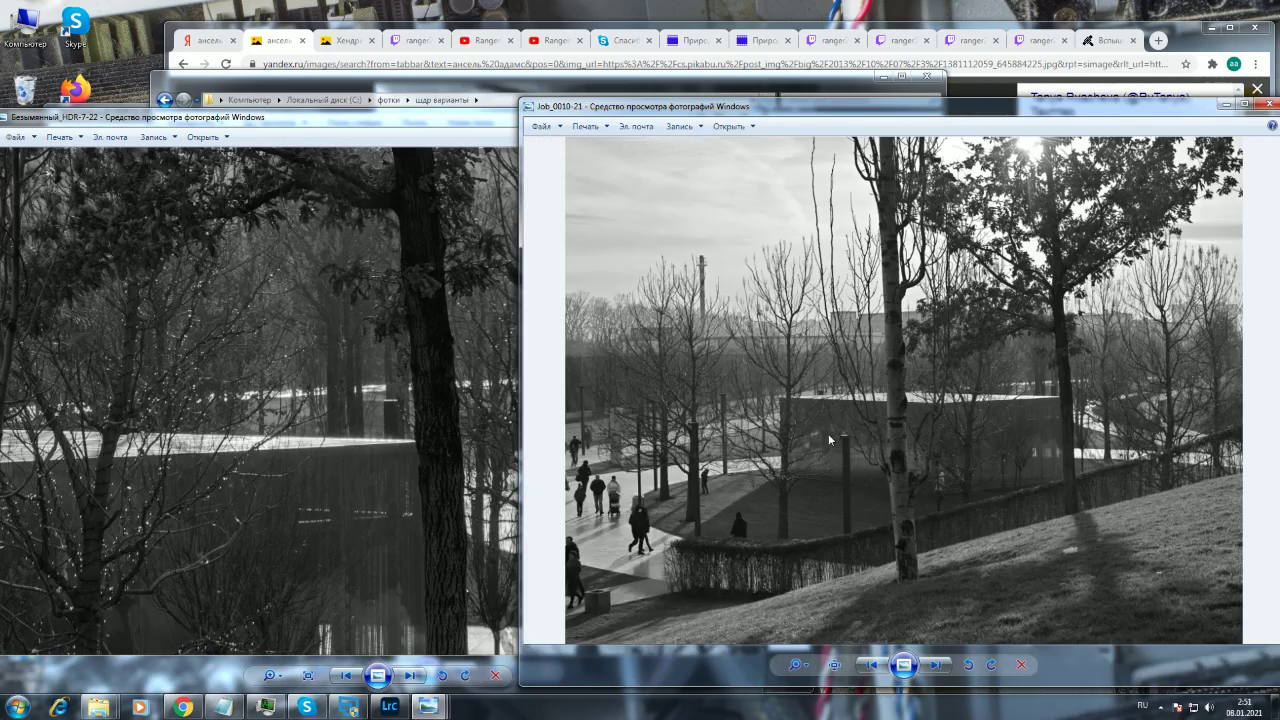
left_click(328, 390)
scroll(328, 390, "down", 3)
scroll(328, 390, "down", 2)
- Compare the overall tone of the two full park photos once more, bringing each to the front in turn
left_click(870, 412)
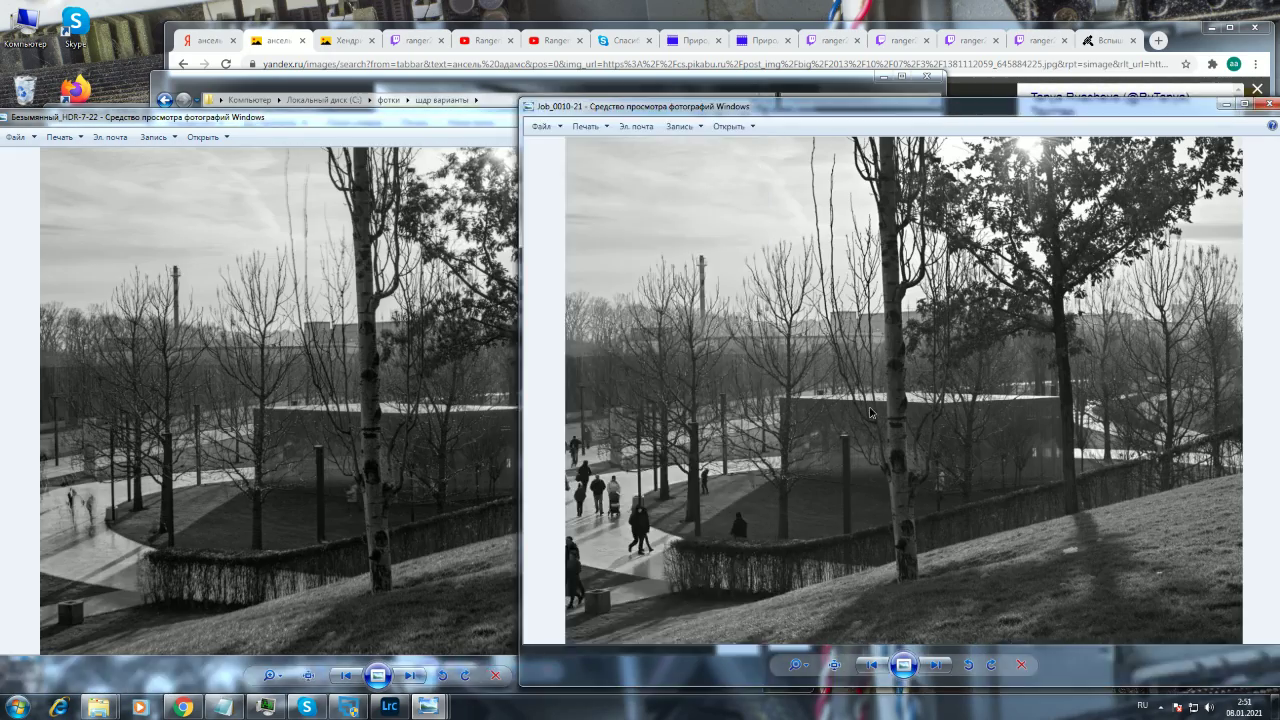
left_click(484, 422)
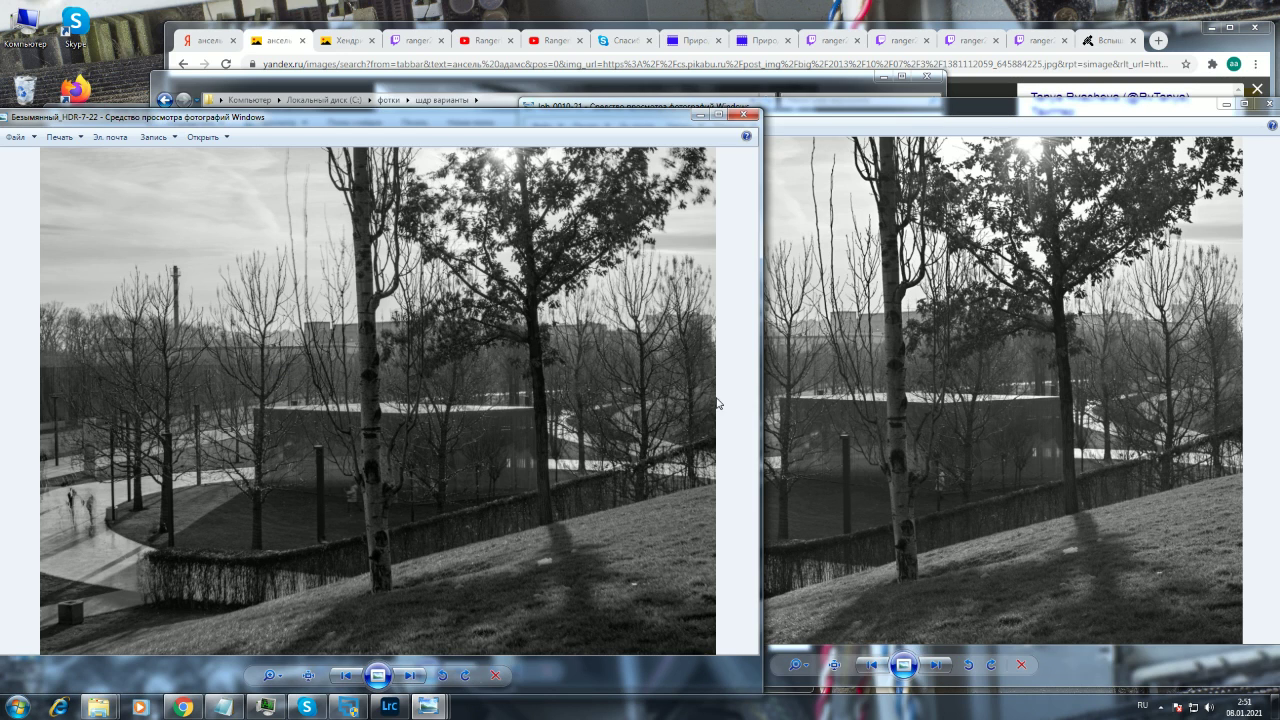
left_click(845, 416)
left_click(420, 421)
- Close the Безымянный_HDR-7-22, Job_0010-21 and Безымянный_HDR-5-23 photo windows
left_click(745, 117)
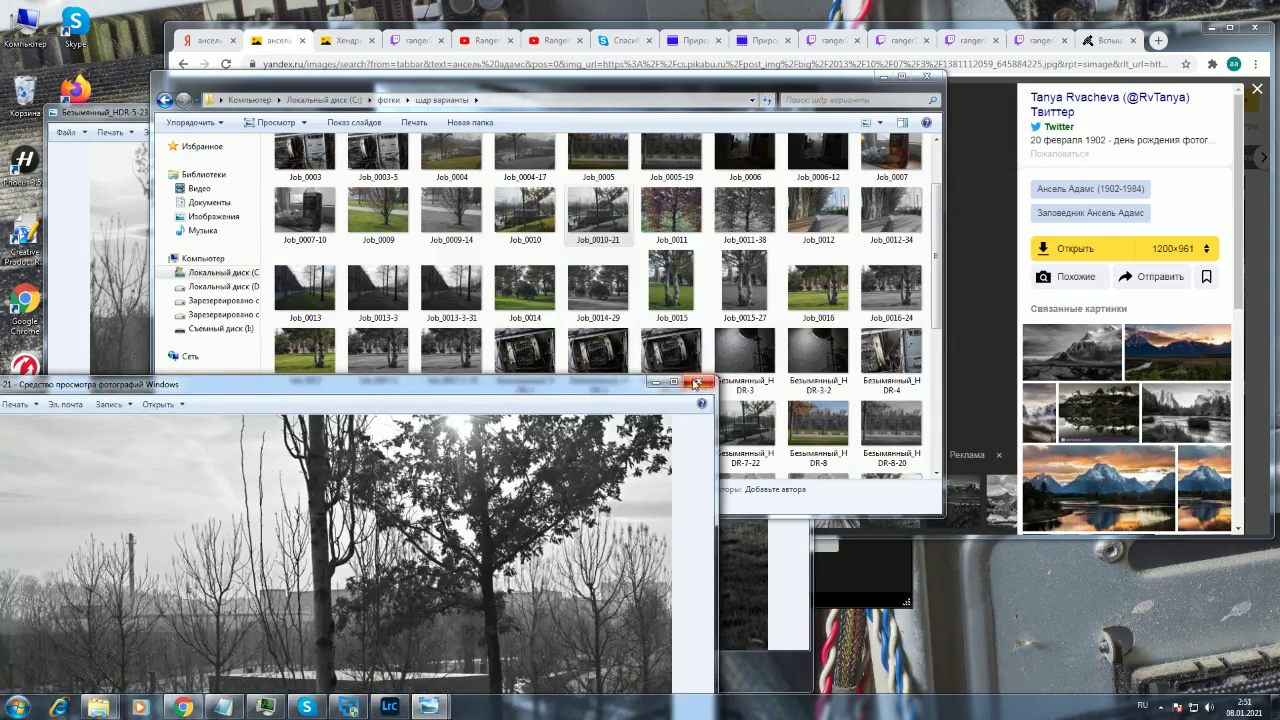
left_click(696, 384)
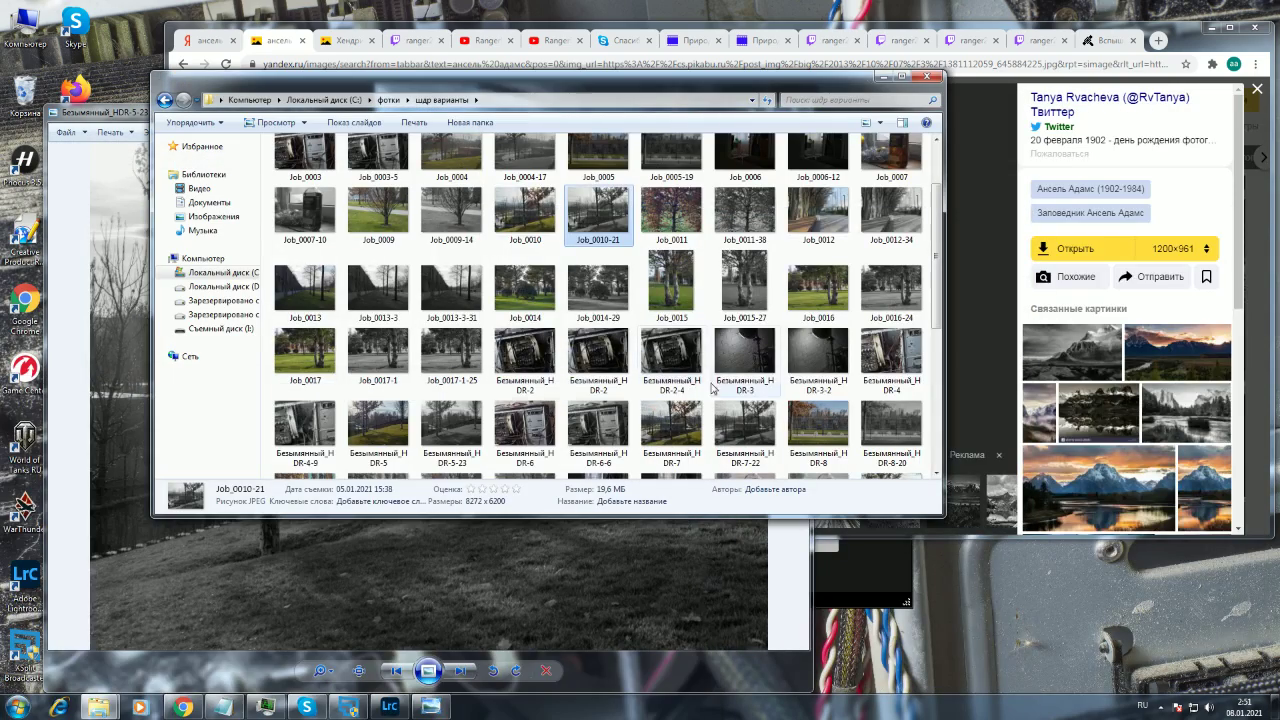
left_click(688, 552)
left_click(795, 113)
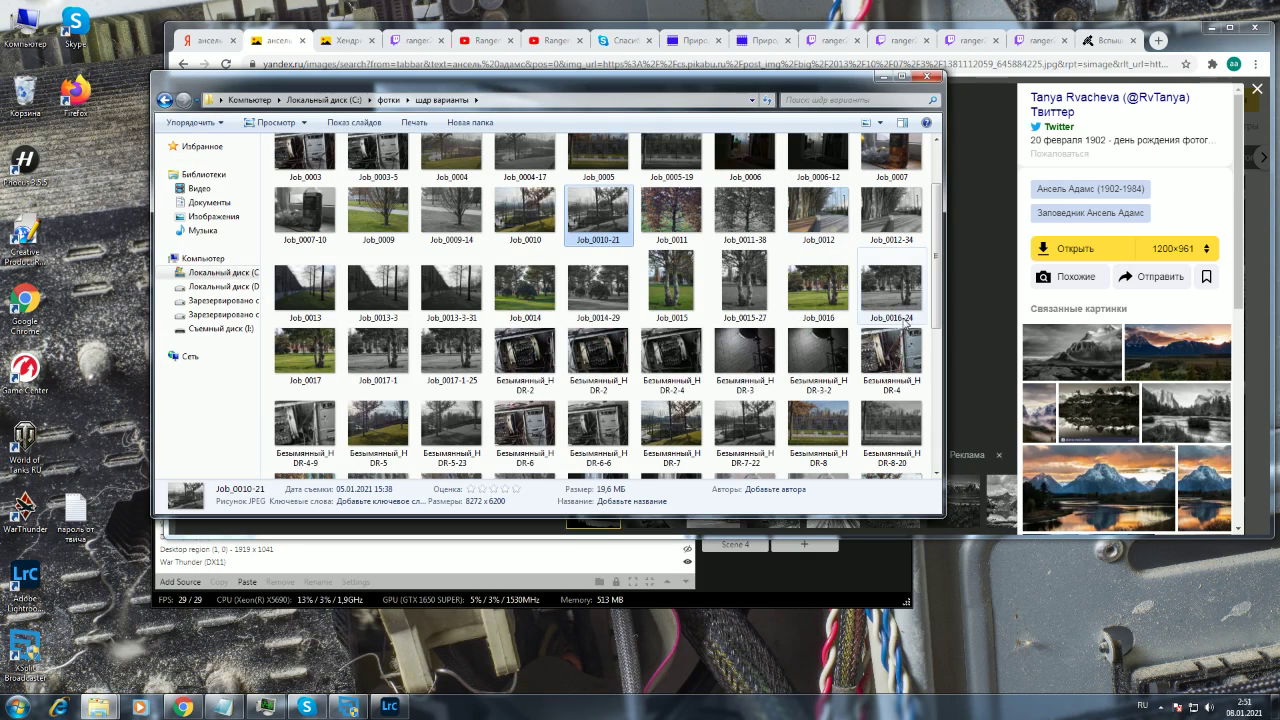
- Open the black-and-white photo Job_0005-19 from the folder and move its window aside to uncover more of the folder
scroll(860, 270, "up", 2)
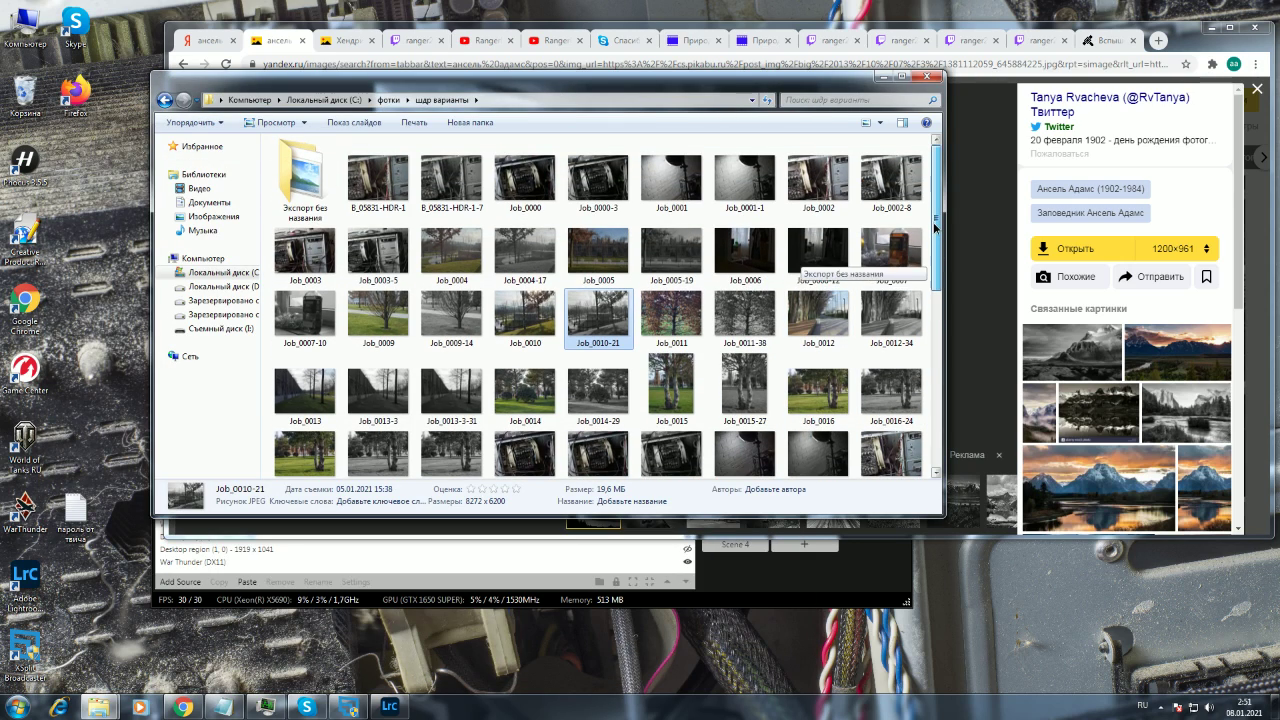
double_click(671, 252)
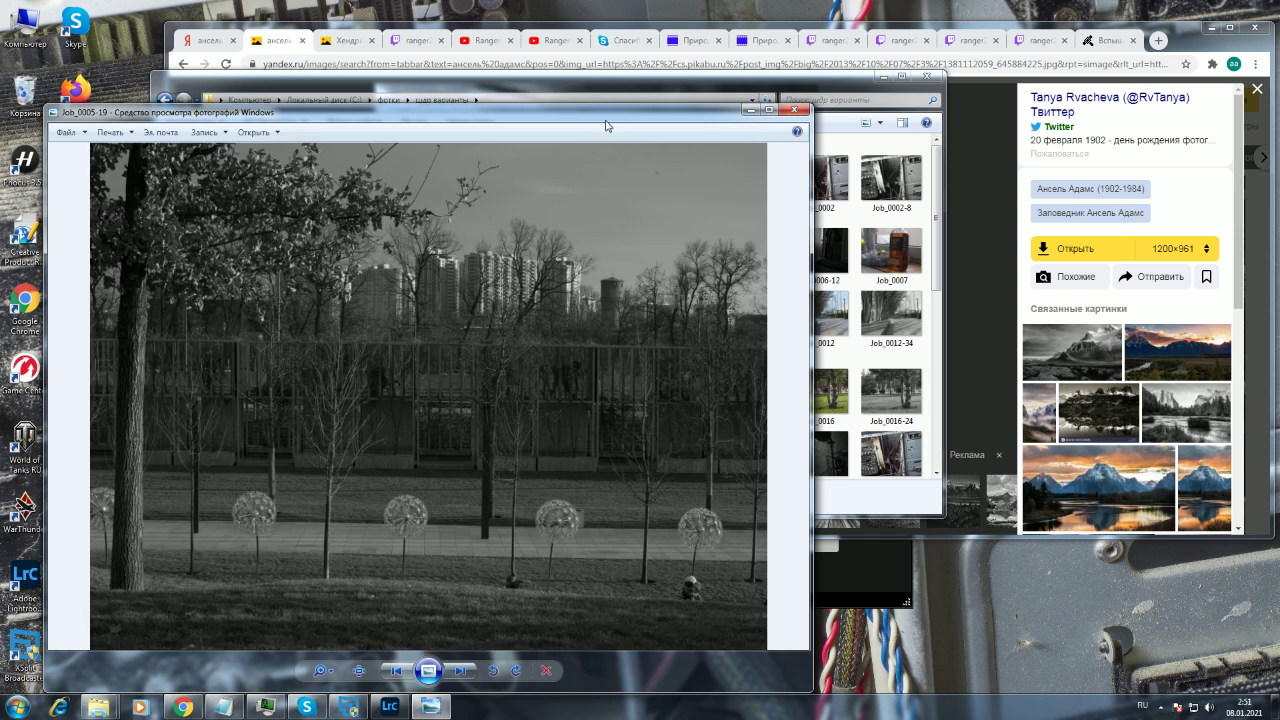
left_click_drag(605, 126, 545, 86)
- Find the matching black-and-white photo Безымянный_HDR-8-20 in the folder and select it
left_click(818, 255)
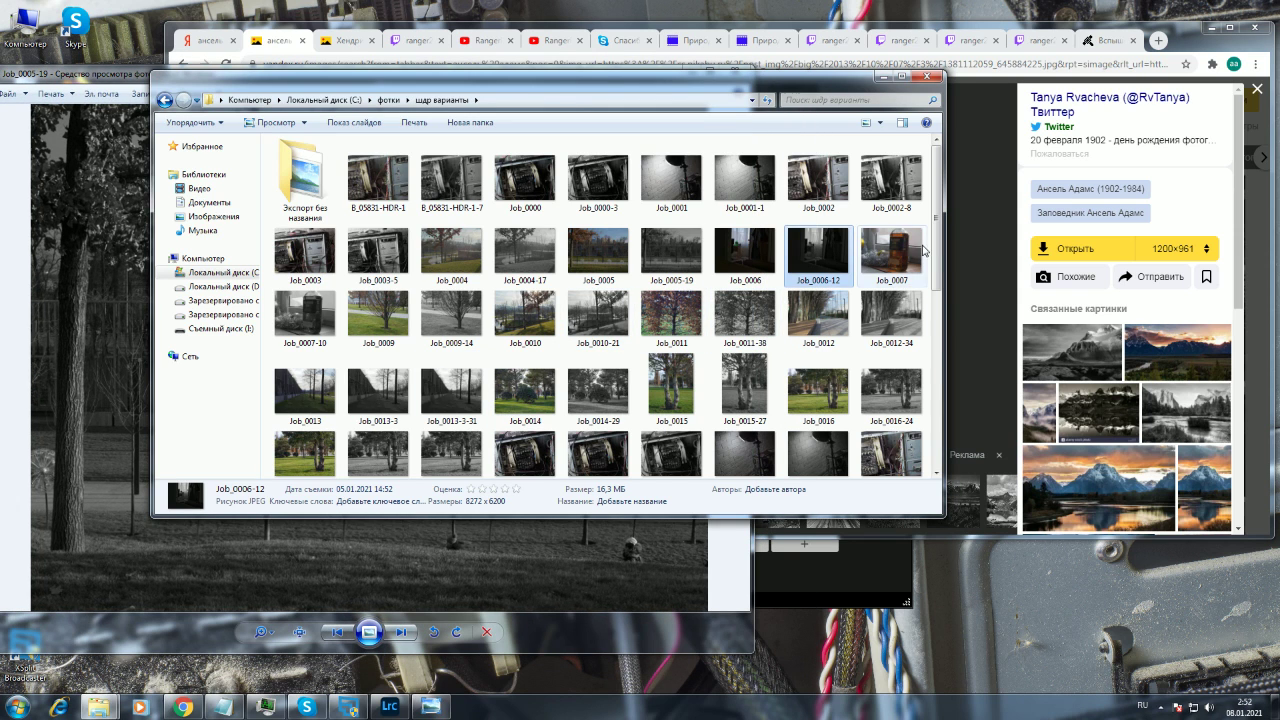
scroll(940, 310, "down", 3)
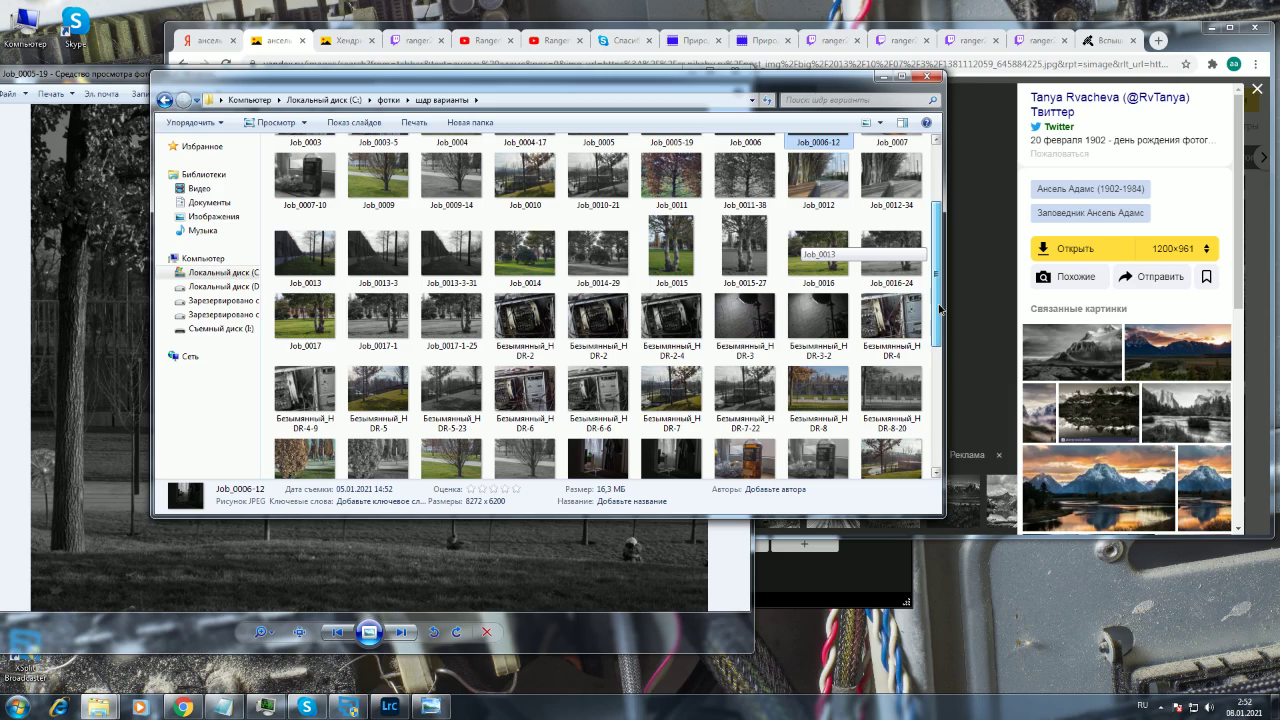
scroll(920, 360, "down", 1)
left_click(898, 366)
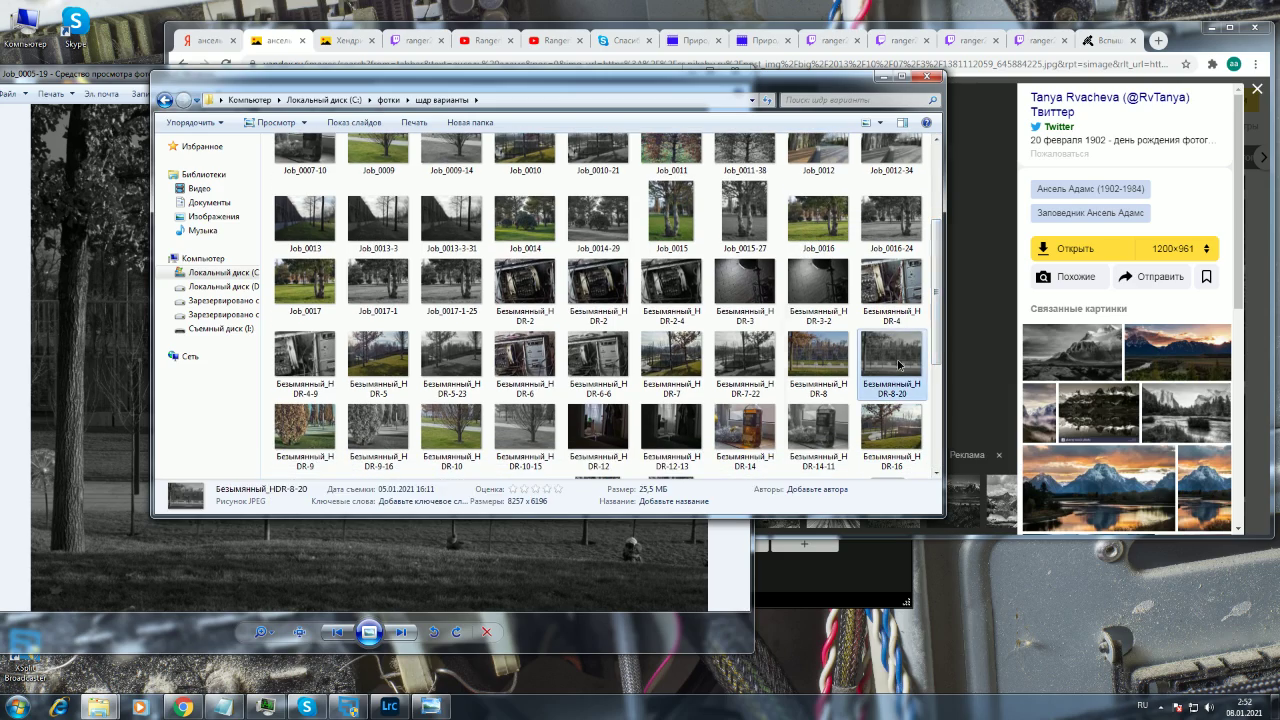